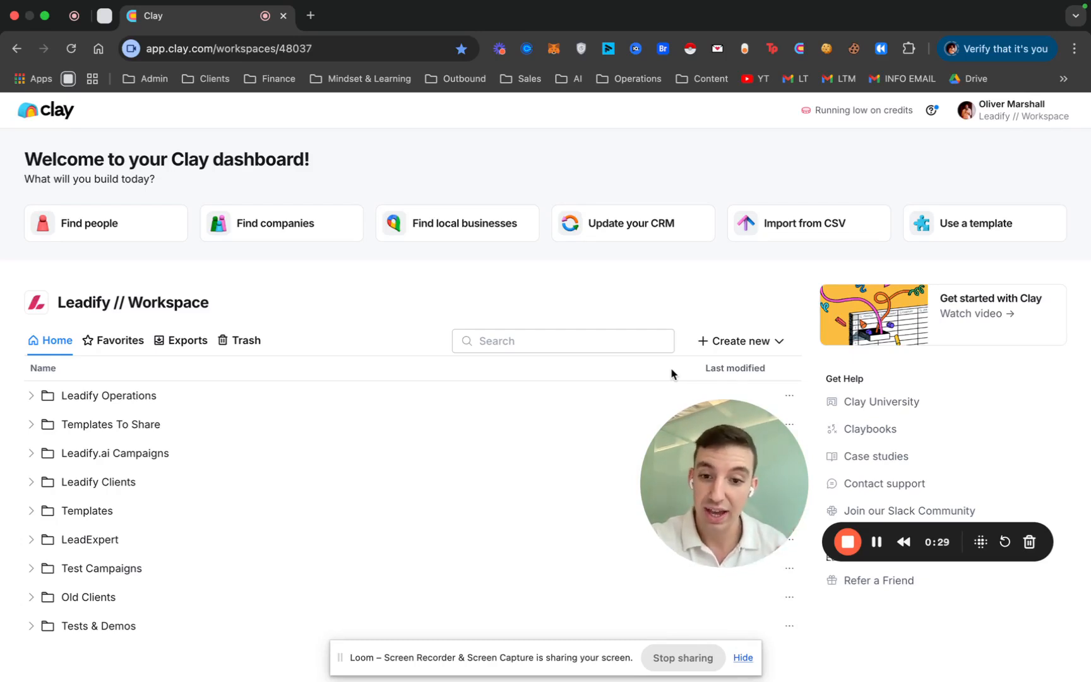
Step: Create a new blank workbook in the workspace
drag(737, 463, 651, 191)
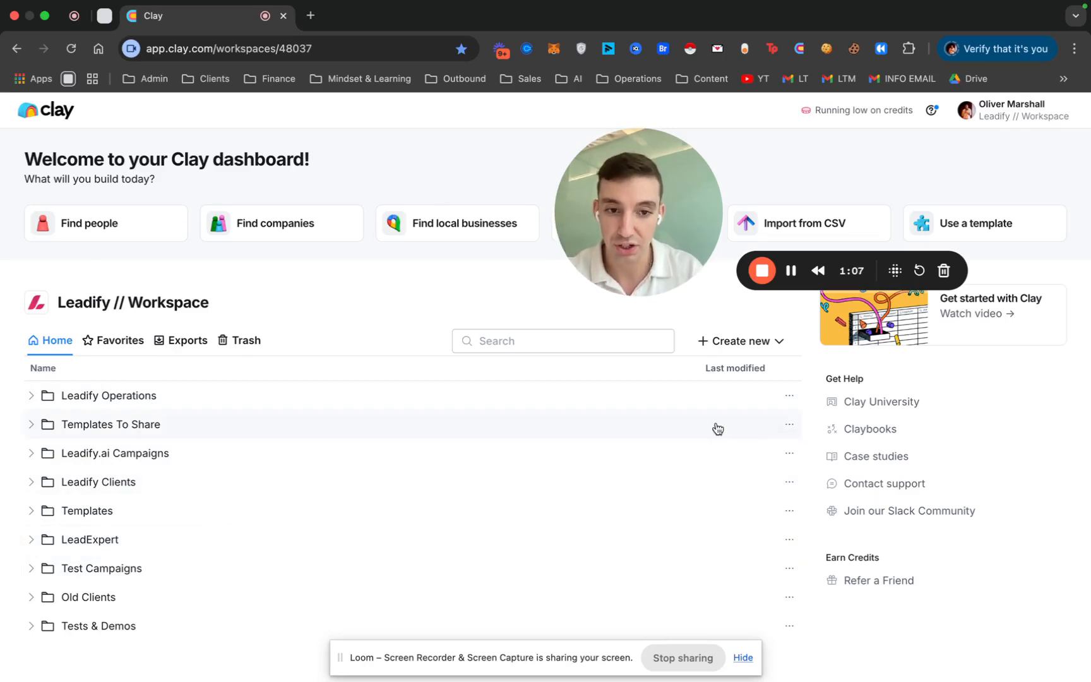
click(743, 342)
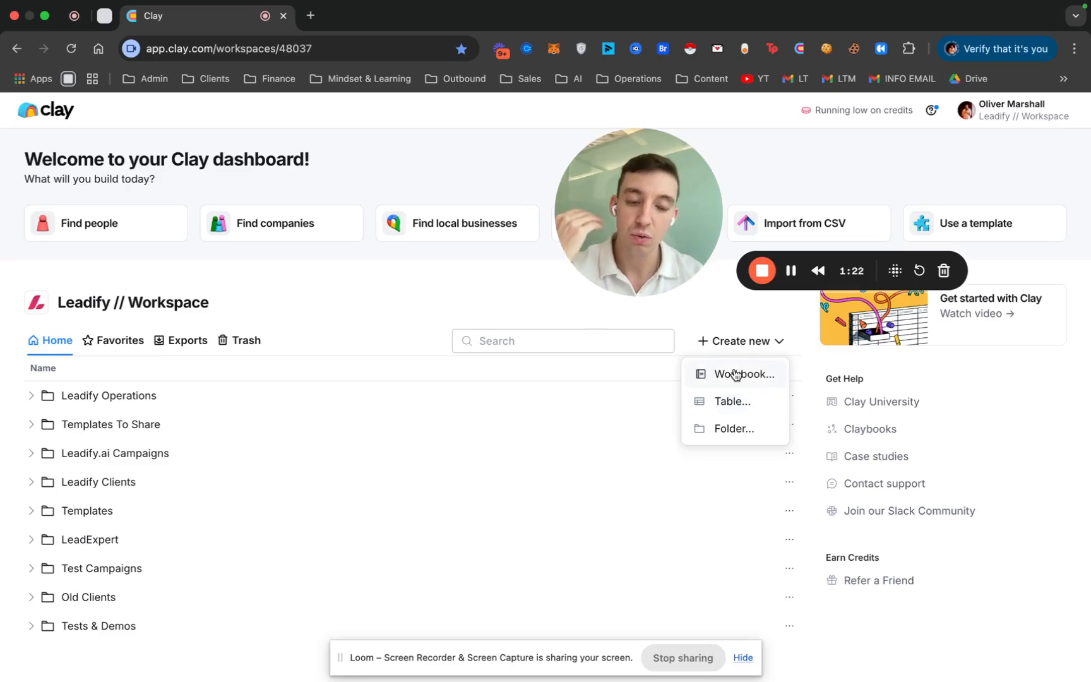
click(736, 377)
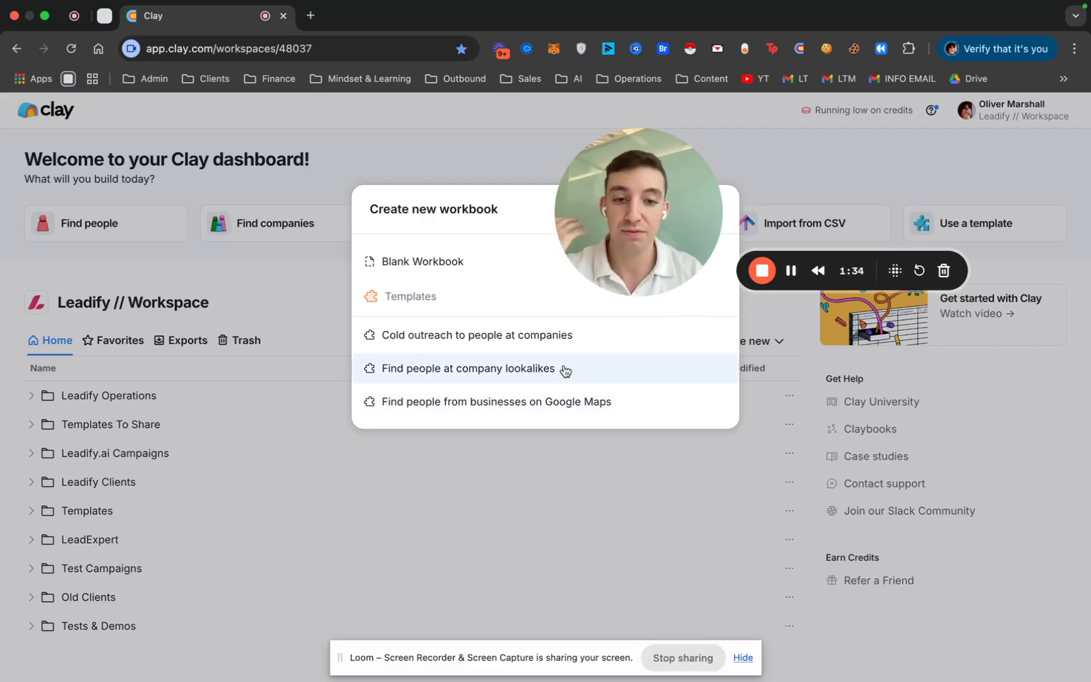
click(494, 262)
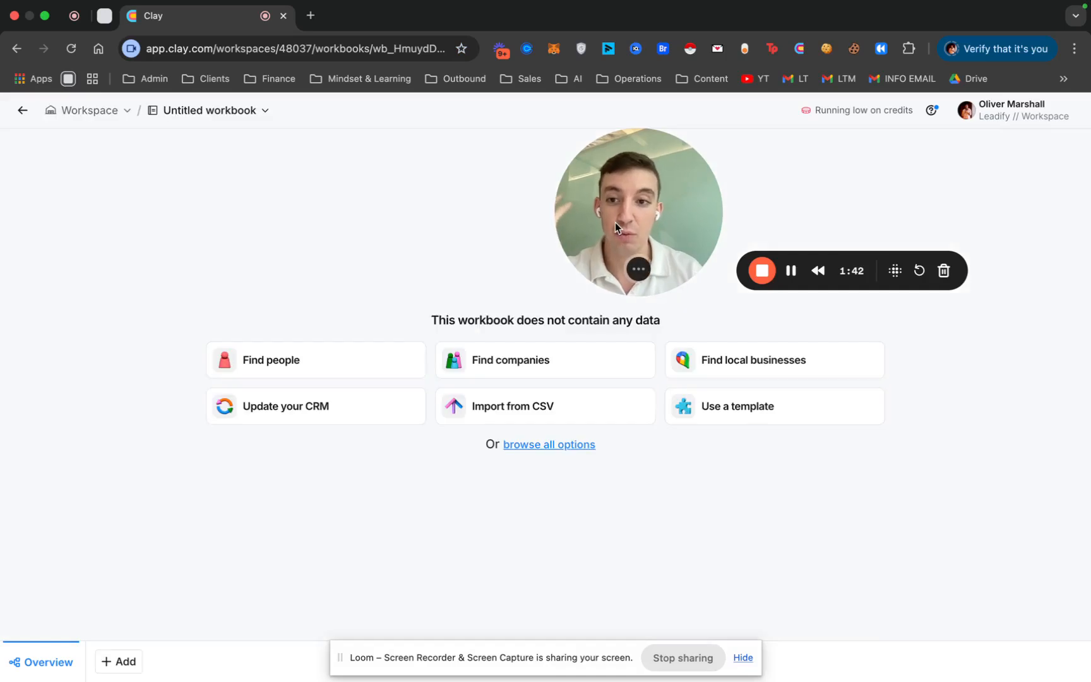
Step: Rename the untitled workbook as "Demo for YT"
drag(614, 222, 681, 468)
click(225, 110)
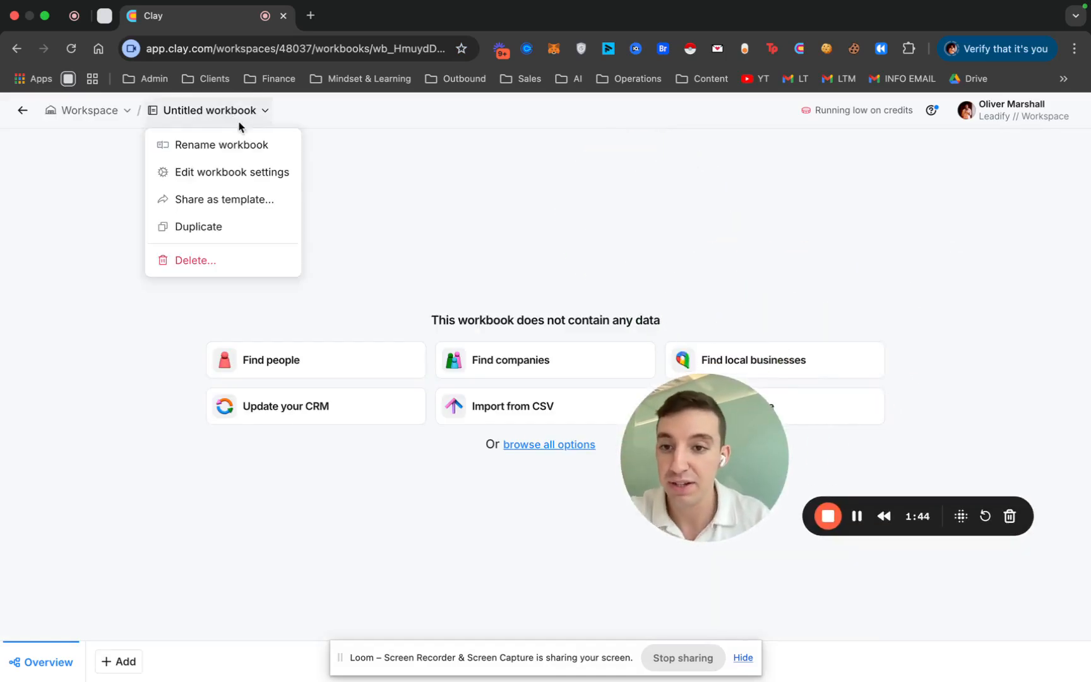
click(229, 146)
text(Demo )
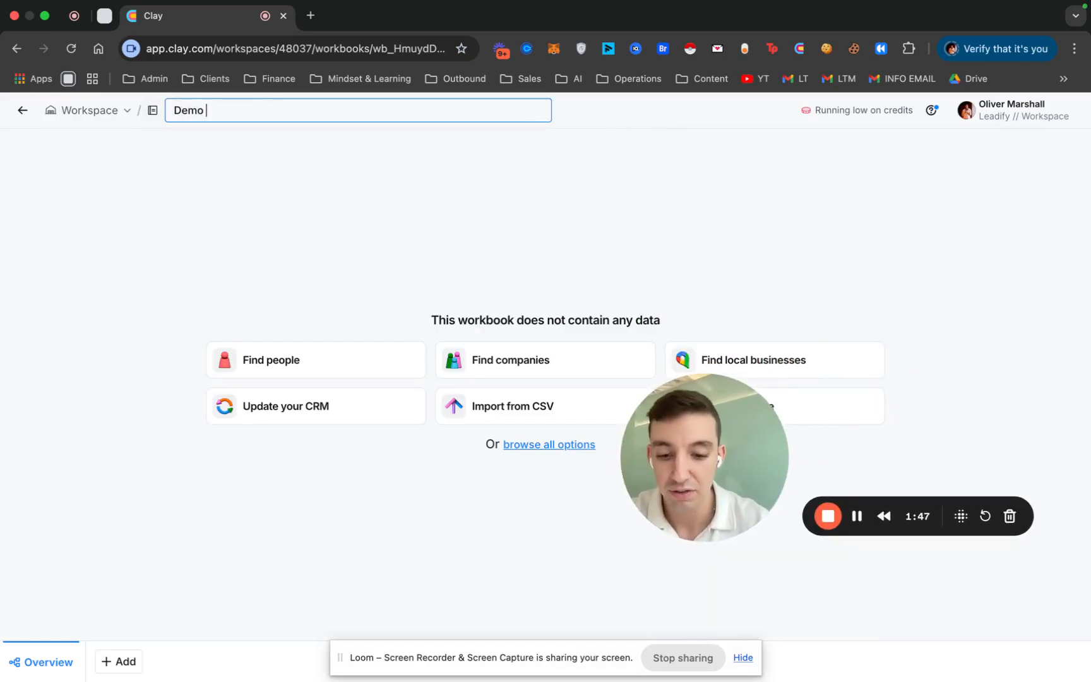
text(for YT)
key(Escape)
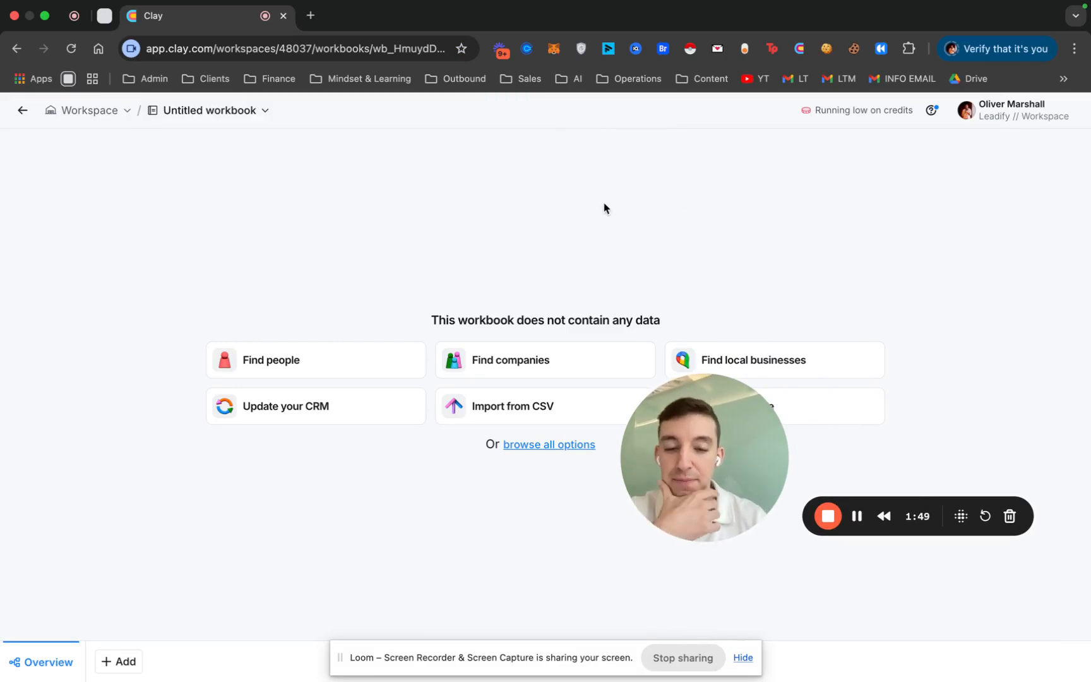
drag(706, 424, 721, 208)
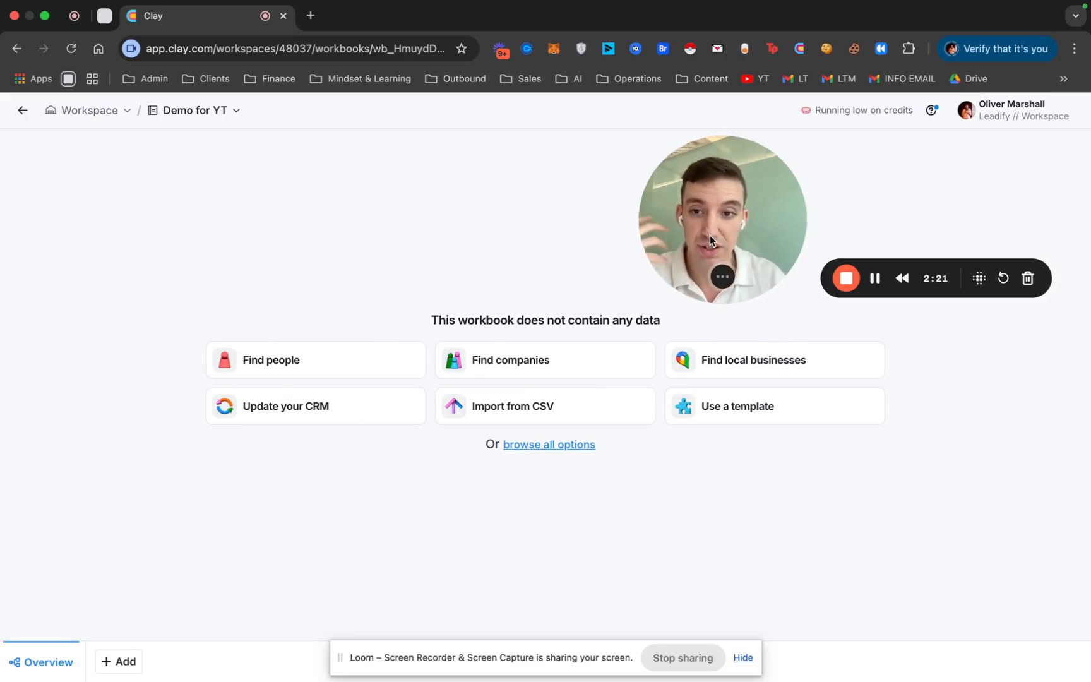
drag(710, 236, 103, 236)
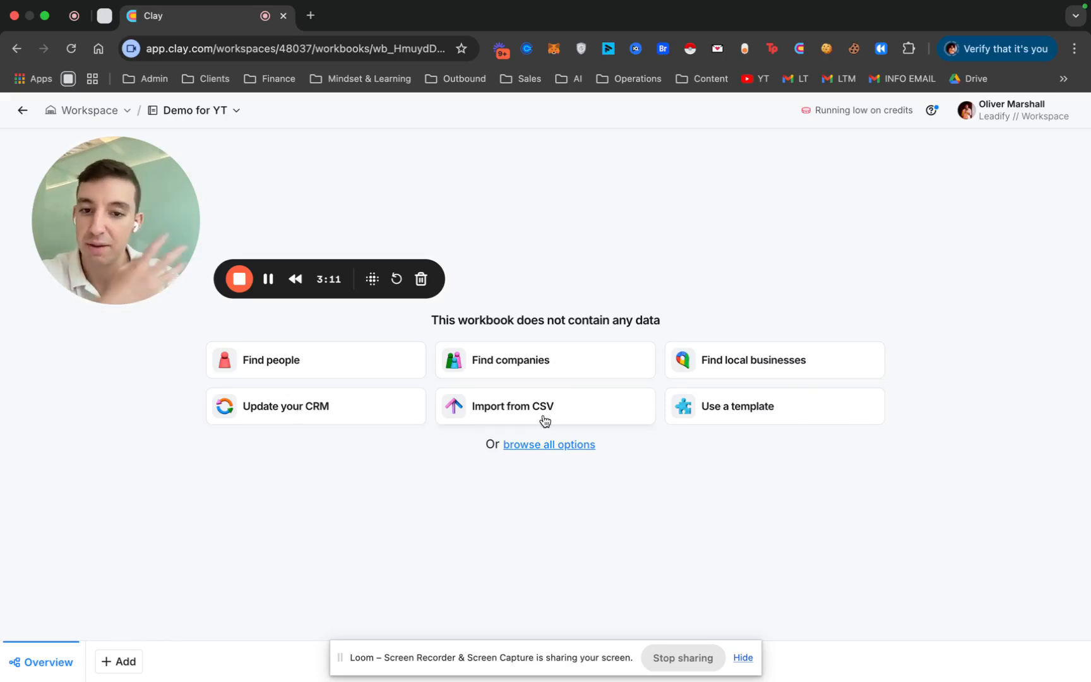
Step: Open the full list of new table sources and look through the monitor, find, import and integration options
click(549, 446)
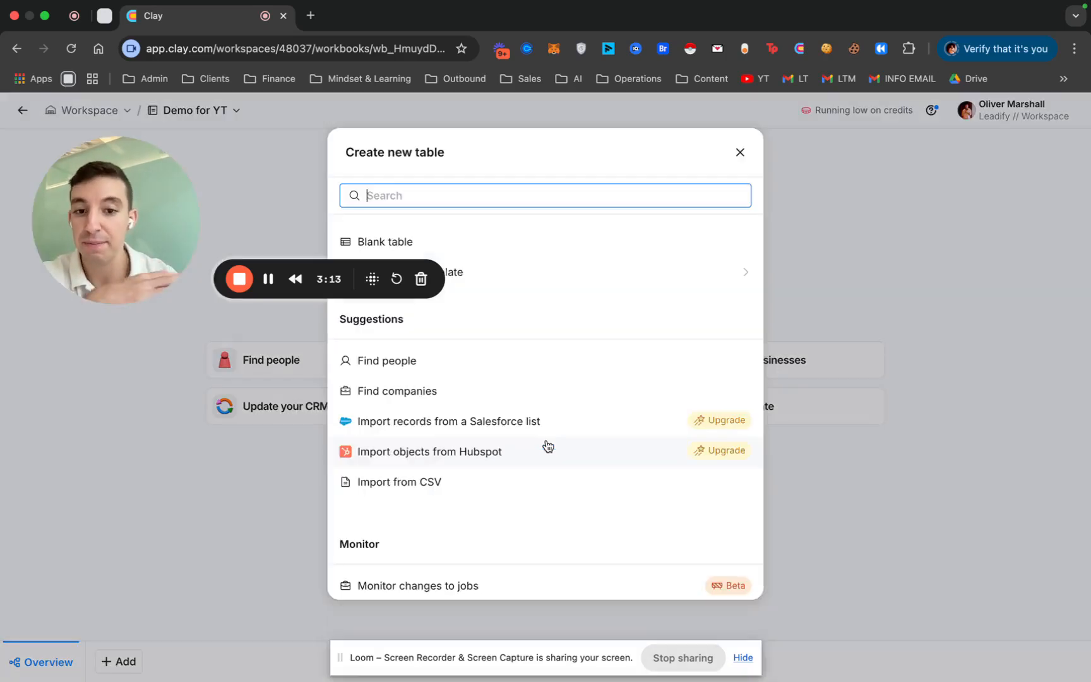
scroll(547, 446, down, 3)
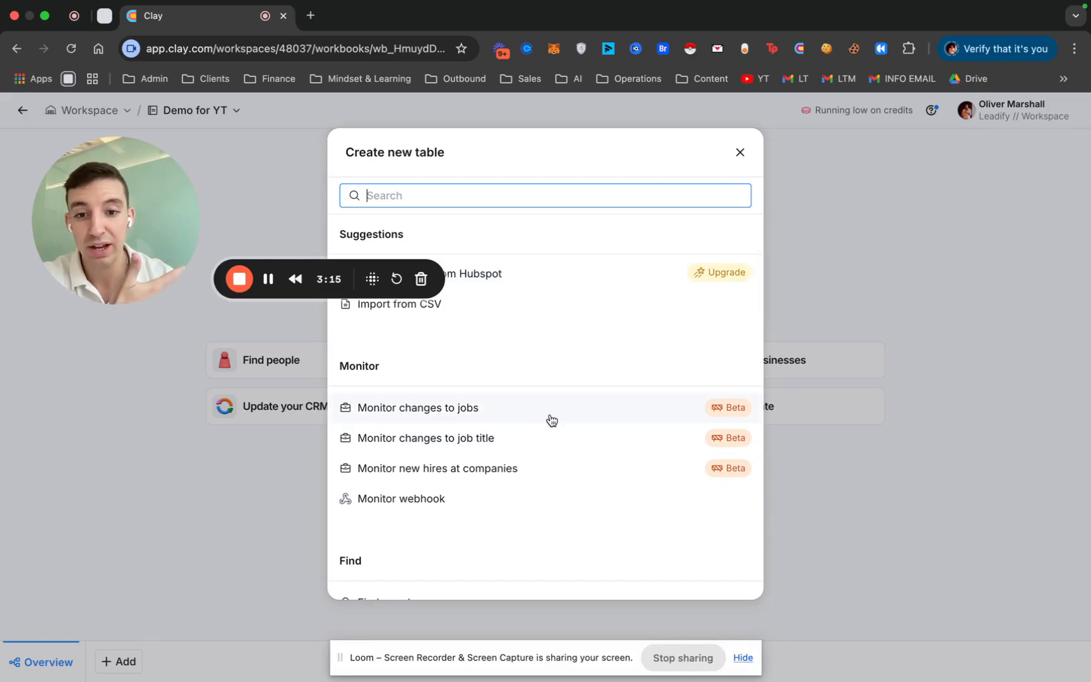
scroll(551, 420, up, 1)
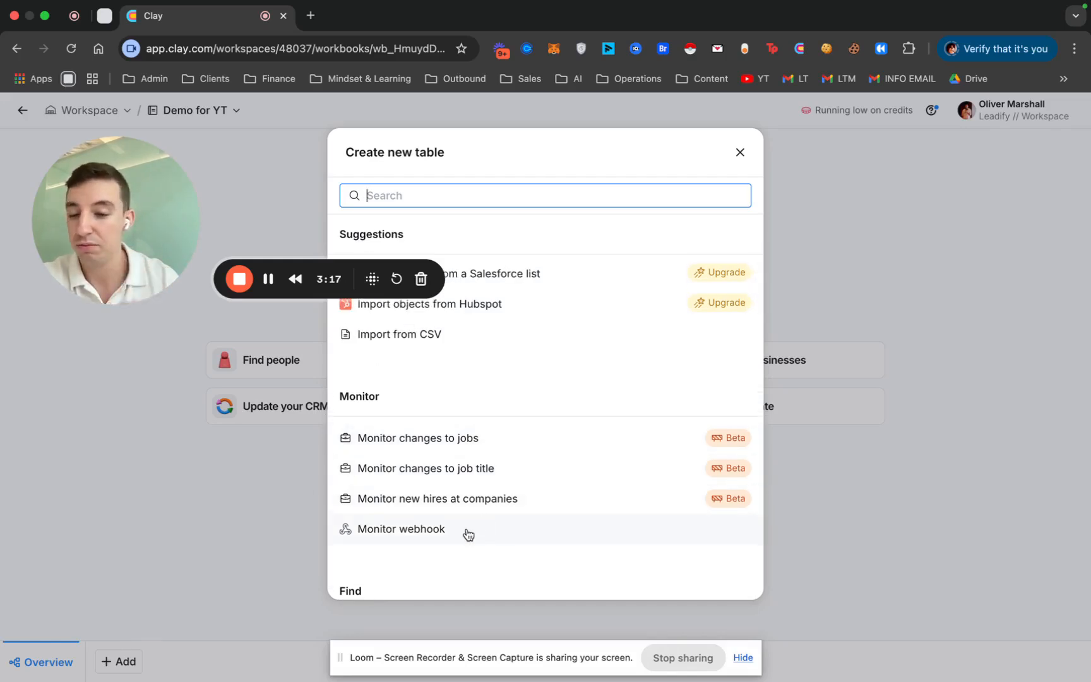
scroll(470, 527, down, 2)
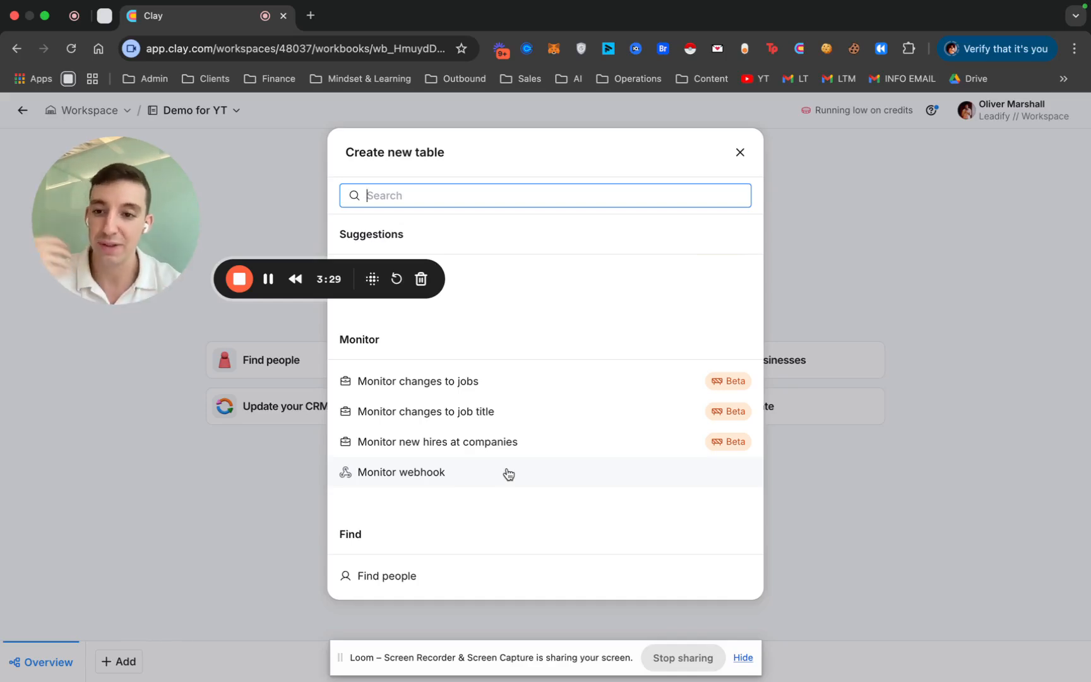
scroll(509, 474, down, 4)
scroll(508, 474, down, 4)
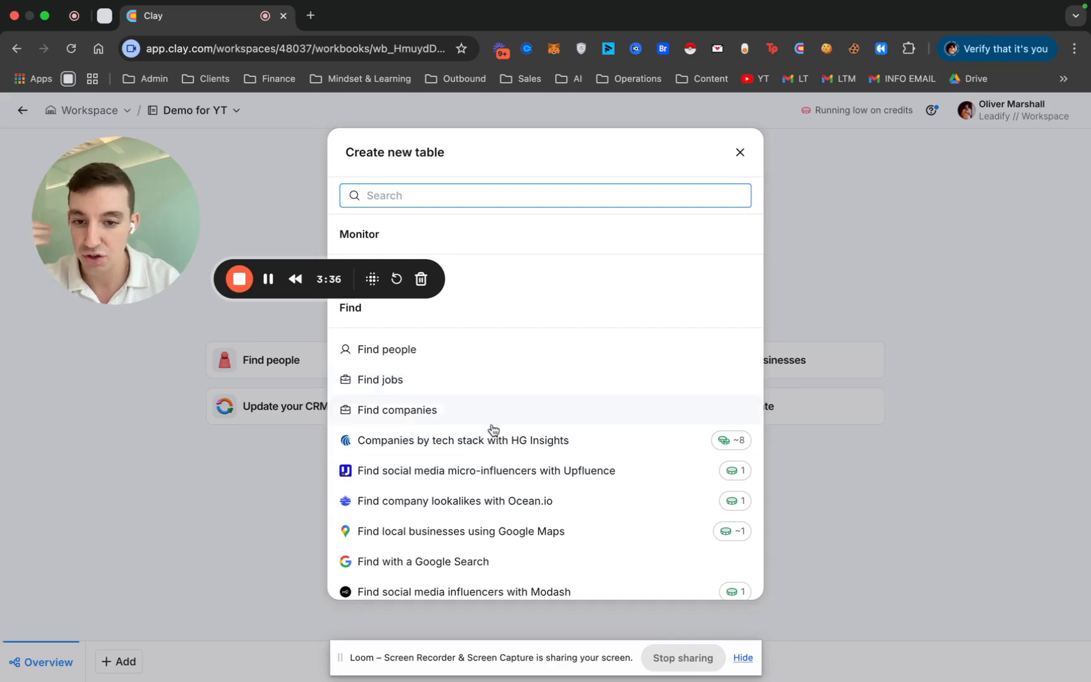
scroll(561, 448, down, 3)
scroll(544, 380, down, 1)
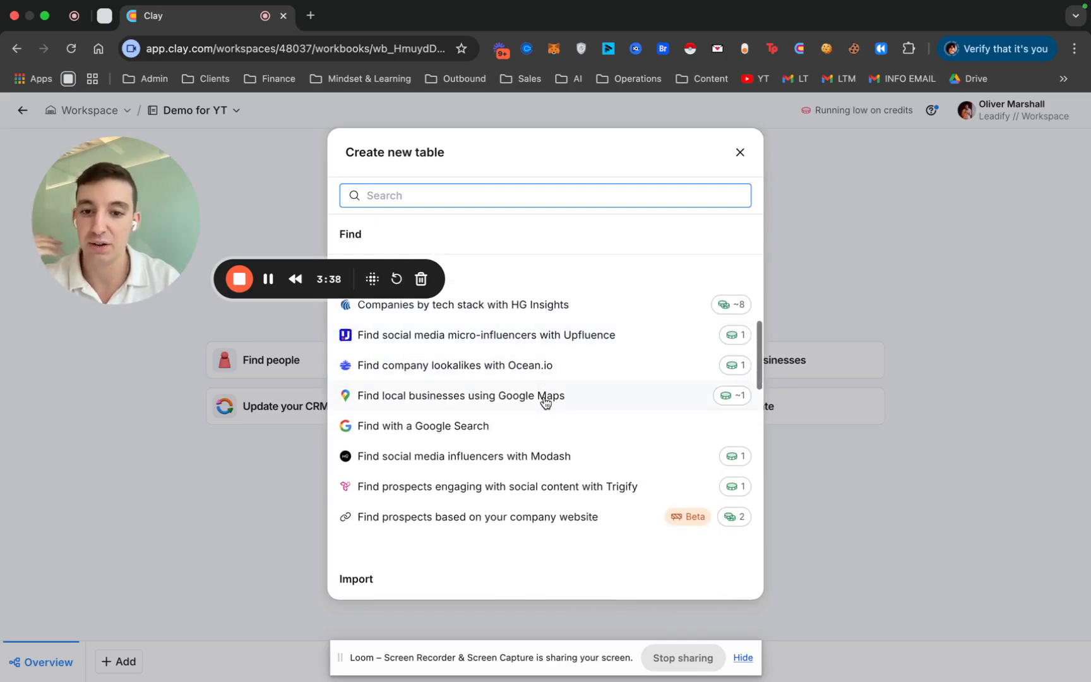
scroll(553, 446, down, 2)
scroll(551, 445, down, 7)
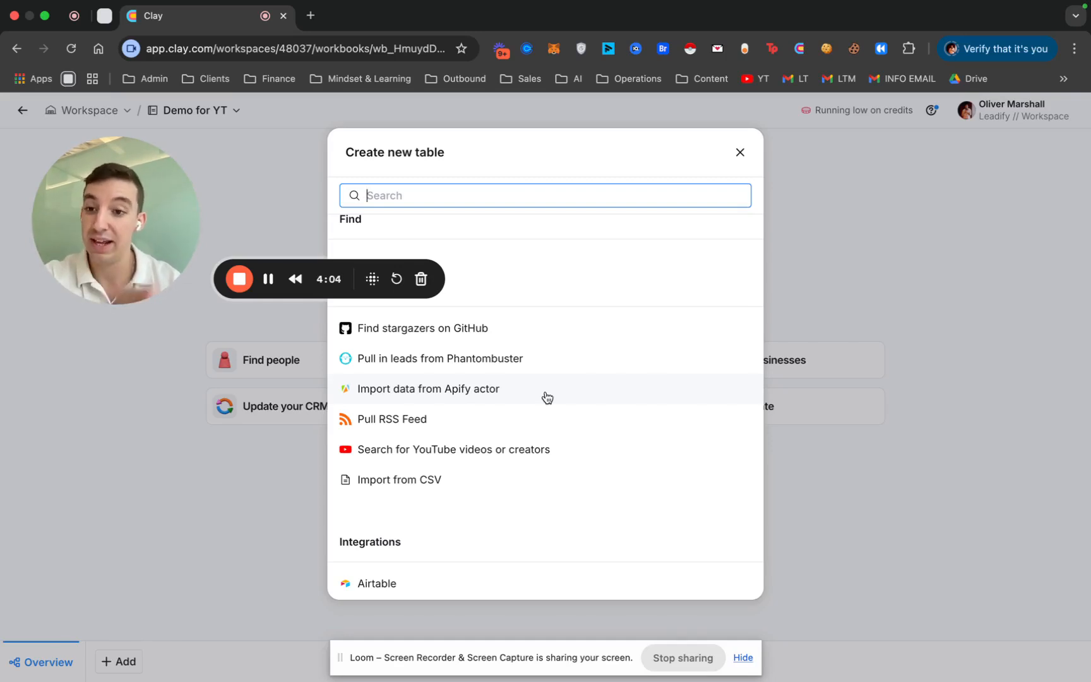
scroll(547, 396, down, 15)
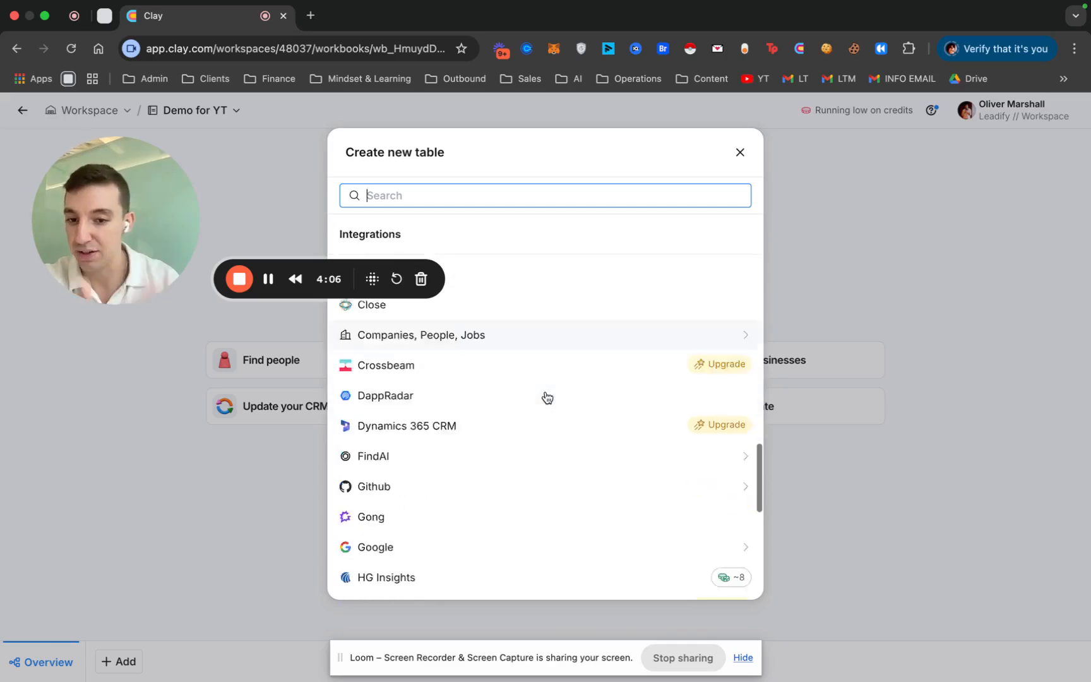
scroll(547, 397, up, 15)
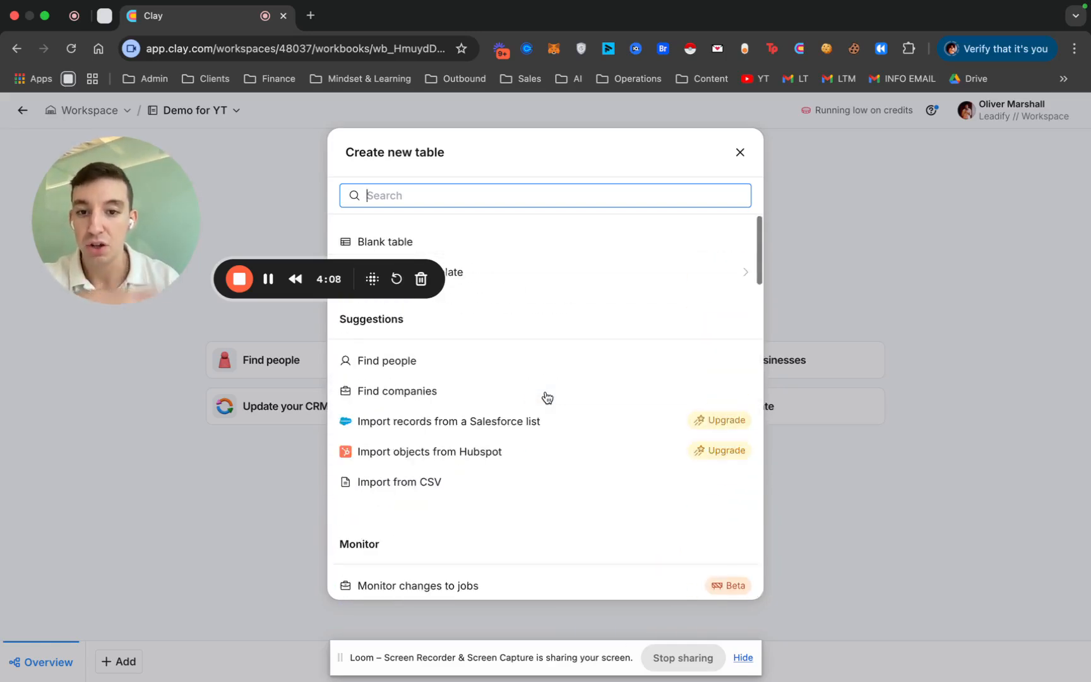
Step: Start a Find People table and expand its job title and company attributes filters
click(486, 365)
drag(91, 199, 661, 251)
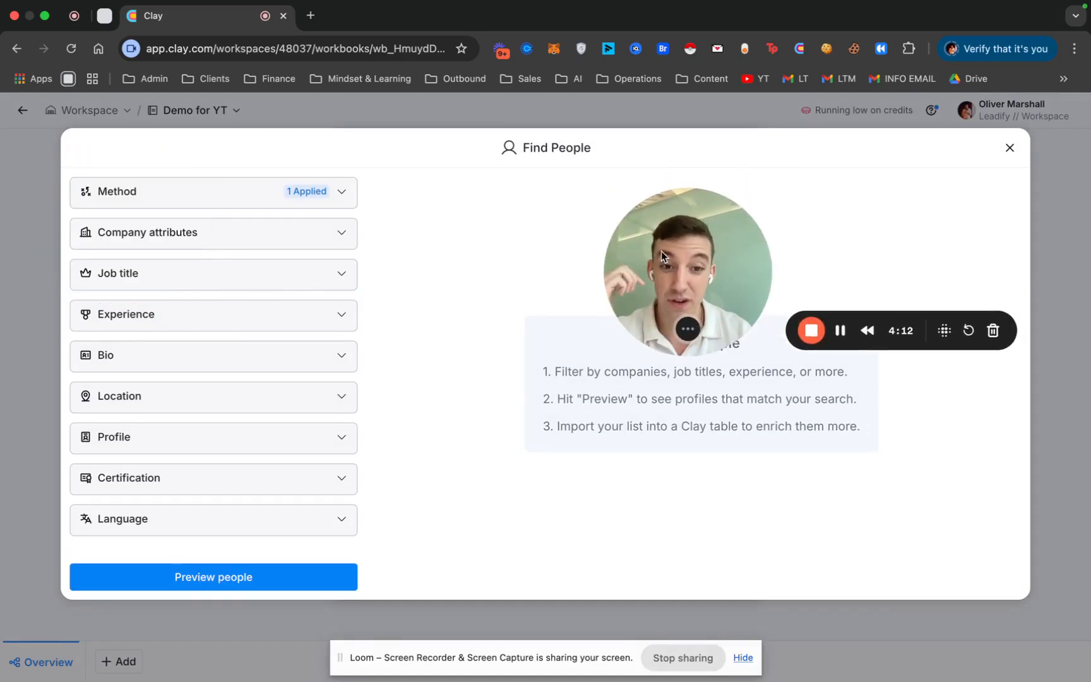
click(188, 279)
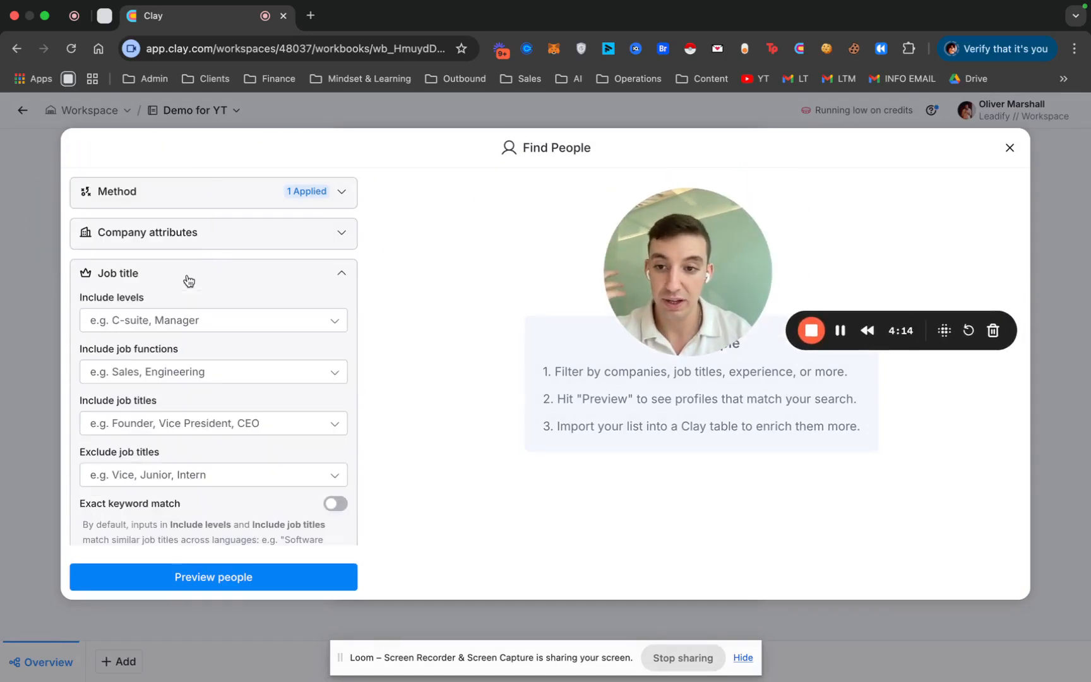
click(219, 244)
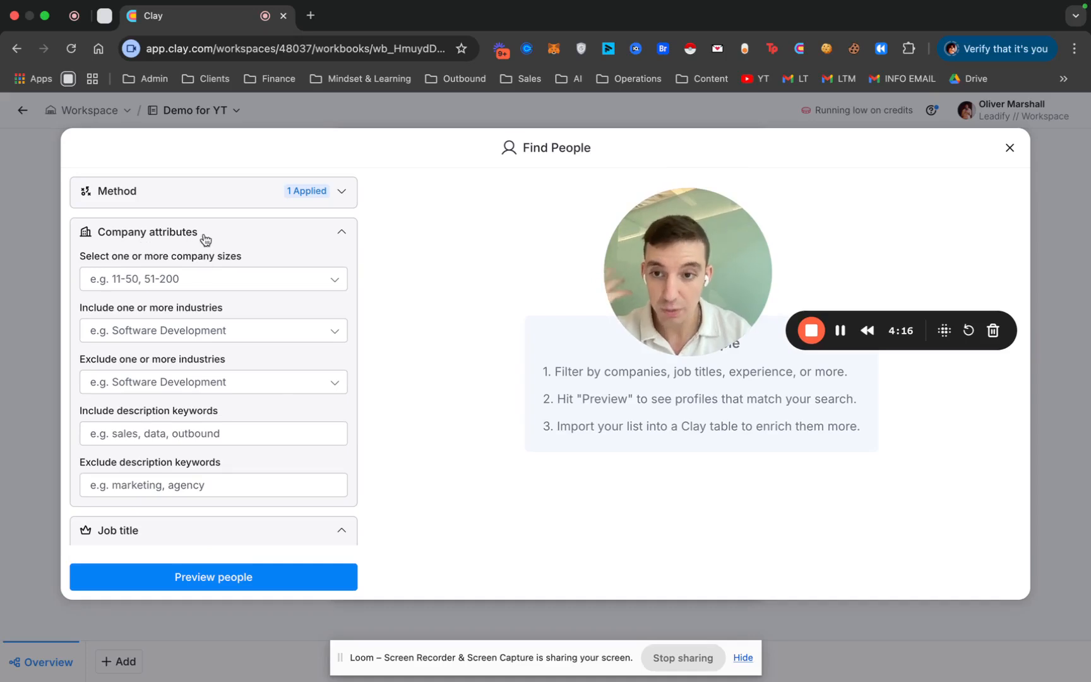
Step: Filter the people search to companies with 11-50 employees
click(321, 276)
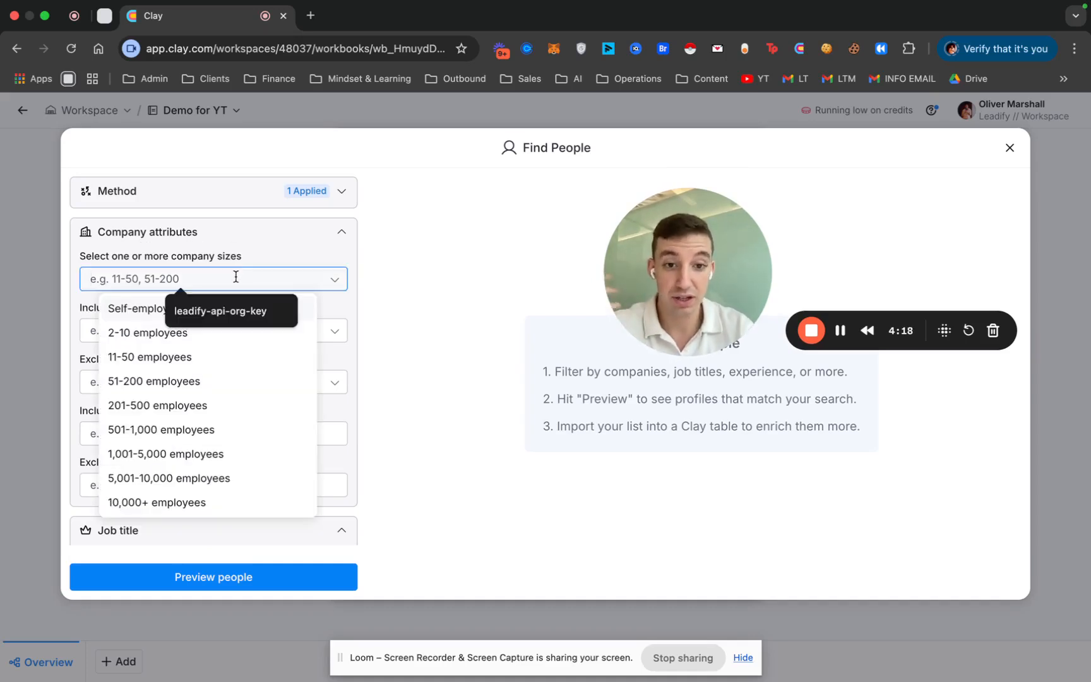
click(404, 318)
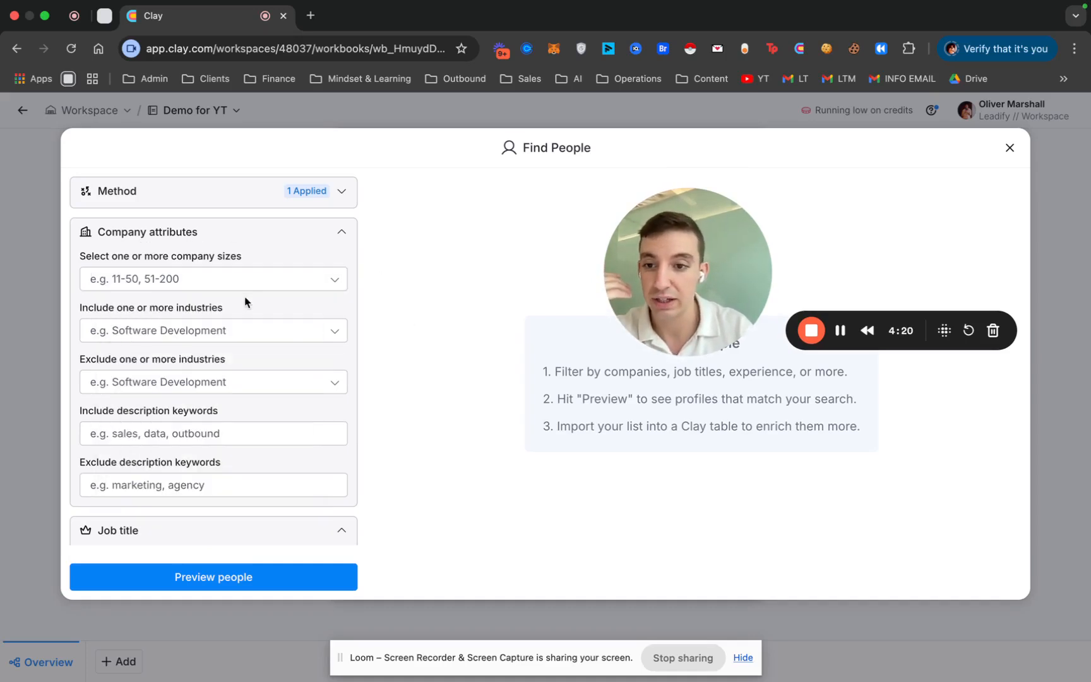
click(225, 277)
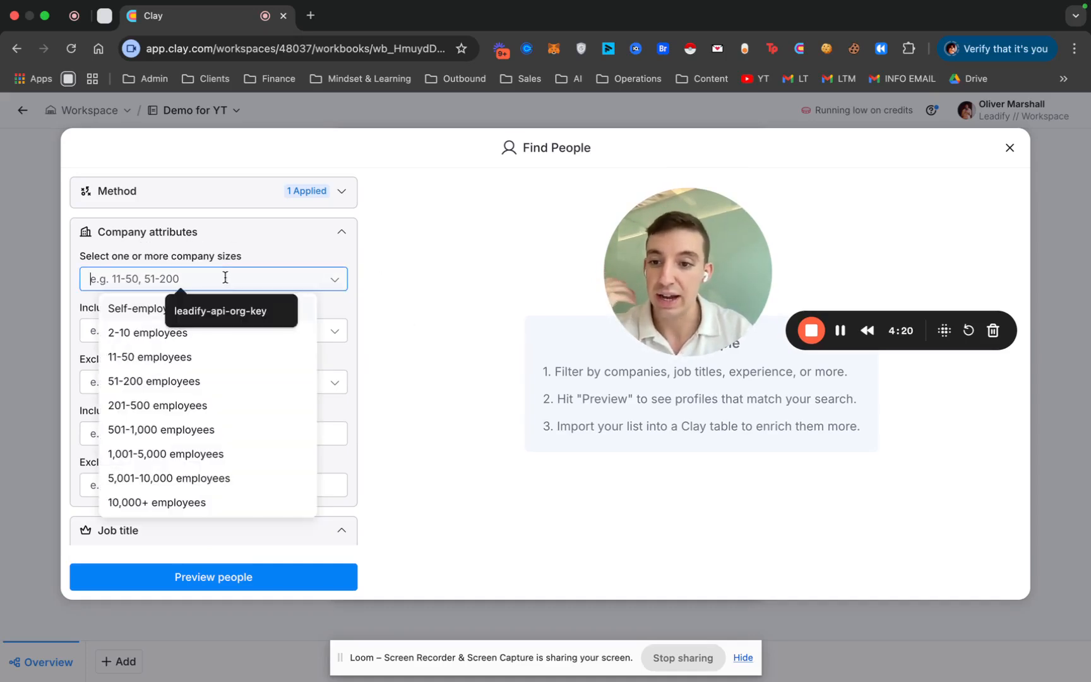
click(142, 358)
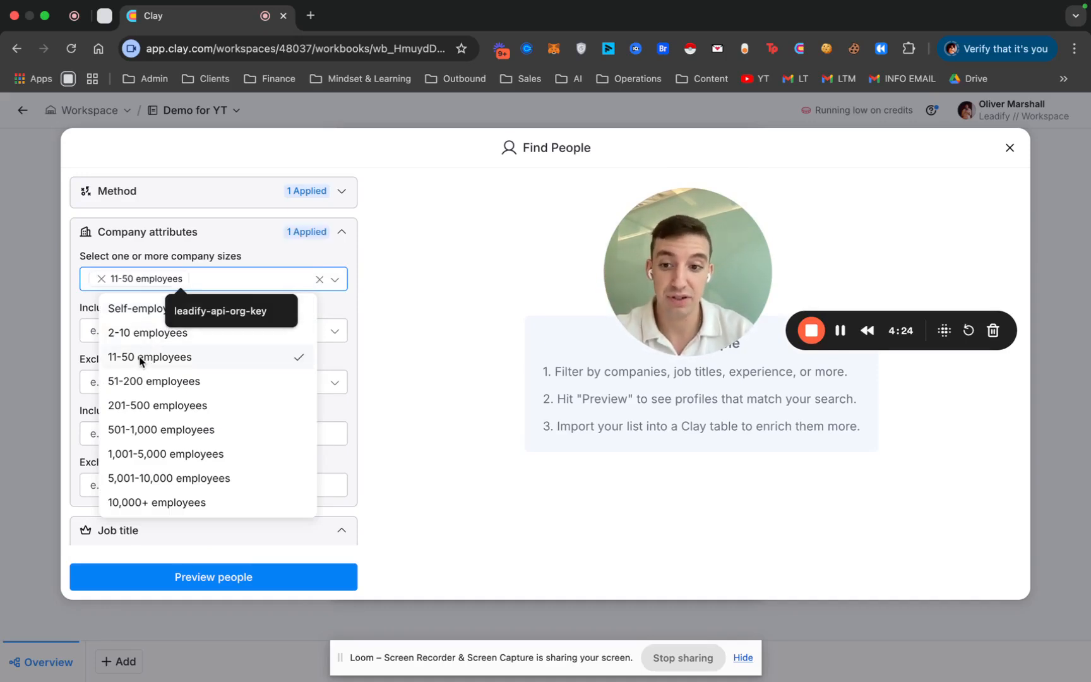
click(405, 298)
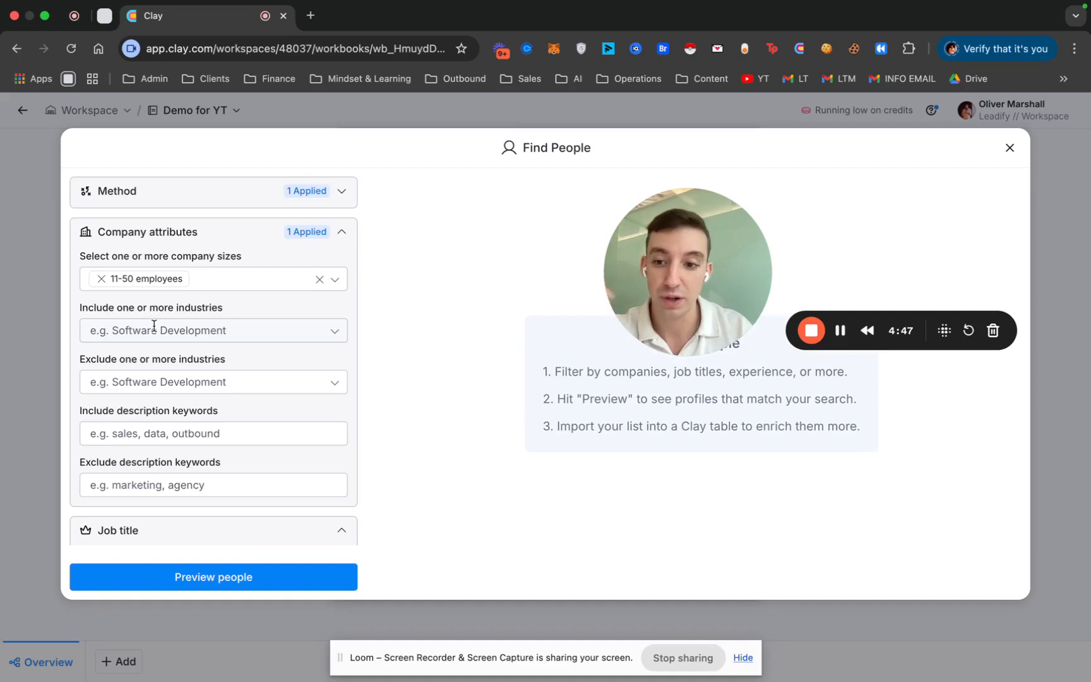
Step: Include the industries Software Development and Technology, Information and Internet in the company attributes filter
click(140, 332)
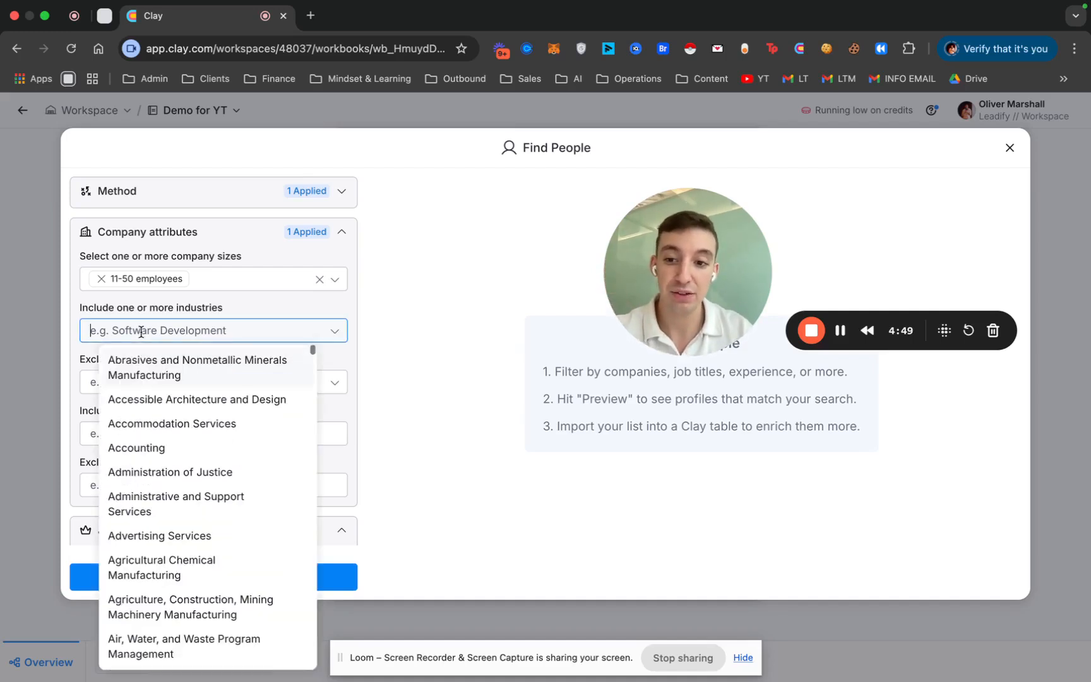
click(341, 309)
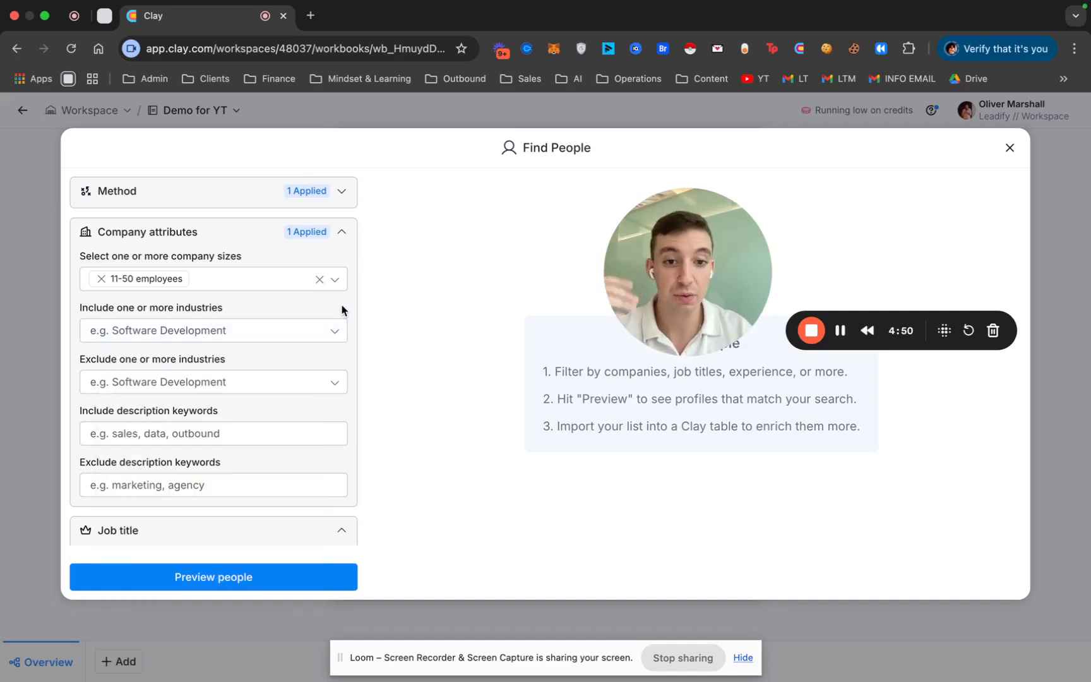
click(265, 331)
text(softw)
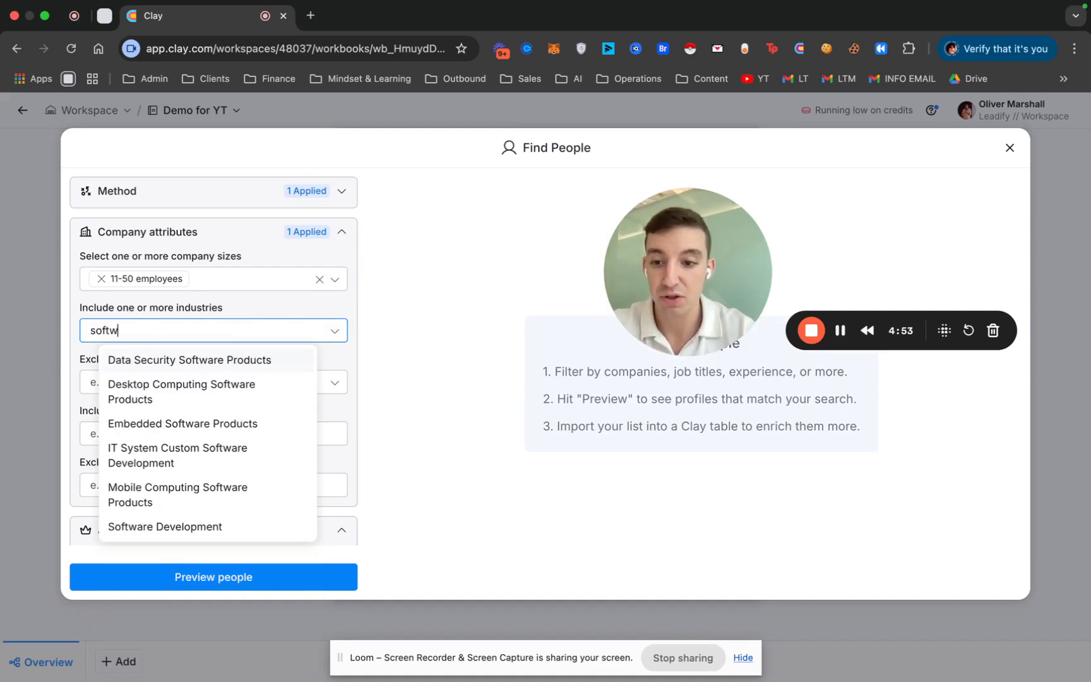
click(191, 527)
text(tech)
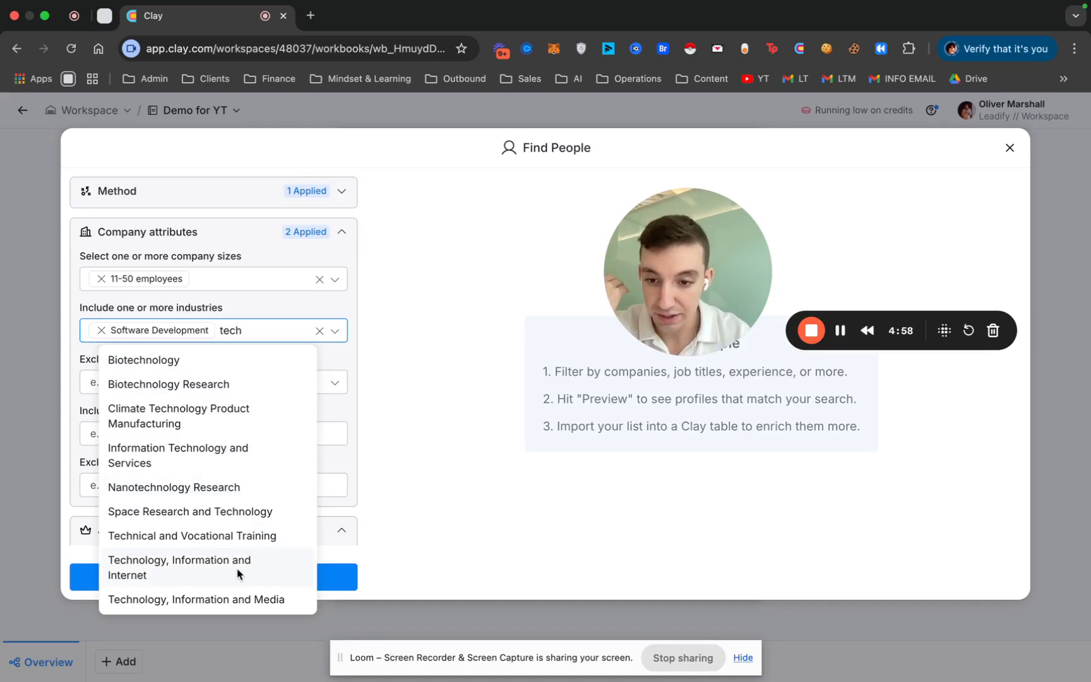
click(237, 573)
click(483, 397)
scroll(169, 390, down, 1)
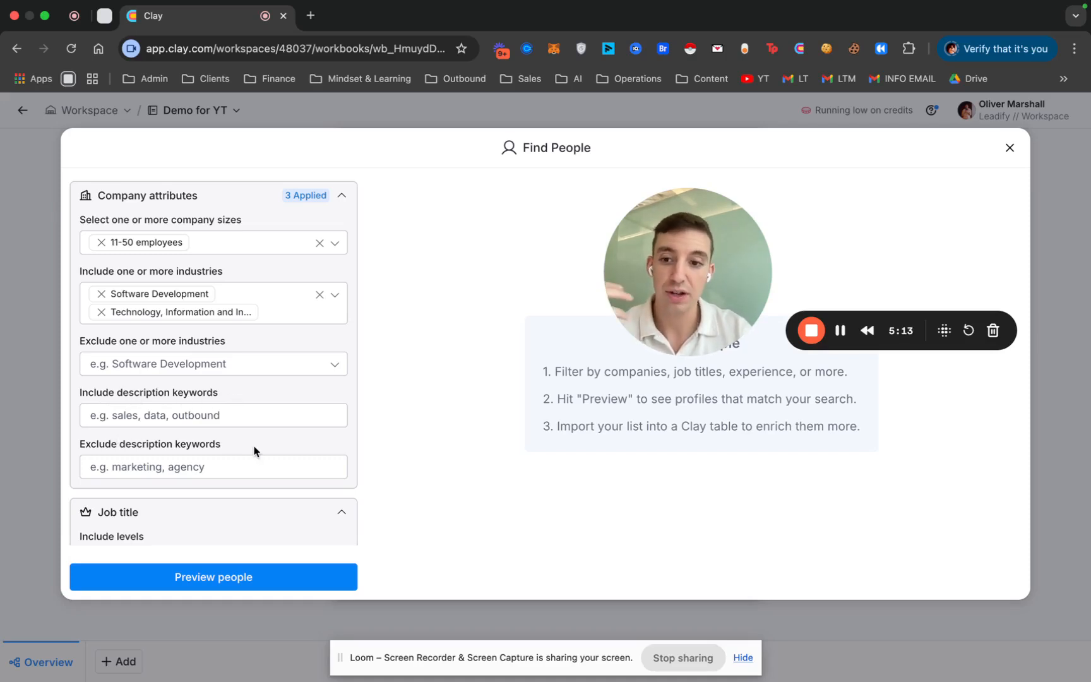
Step: Open the suggested LinkedIn profile page in a new browser tab
click(310, 15)
text(lined)
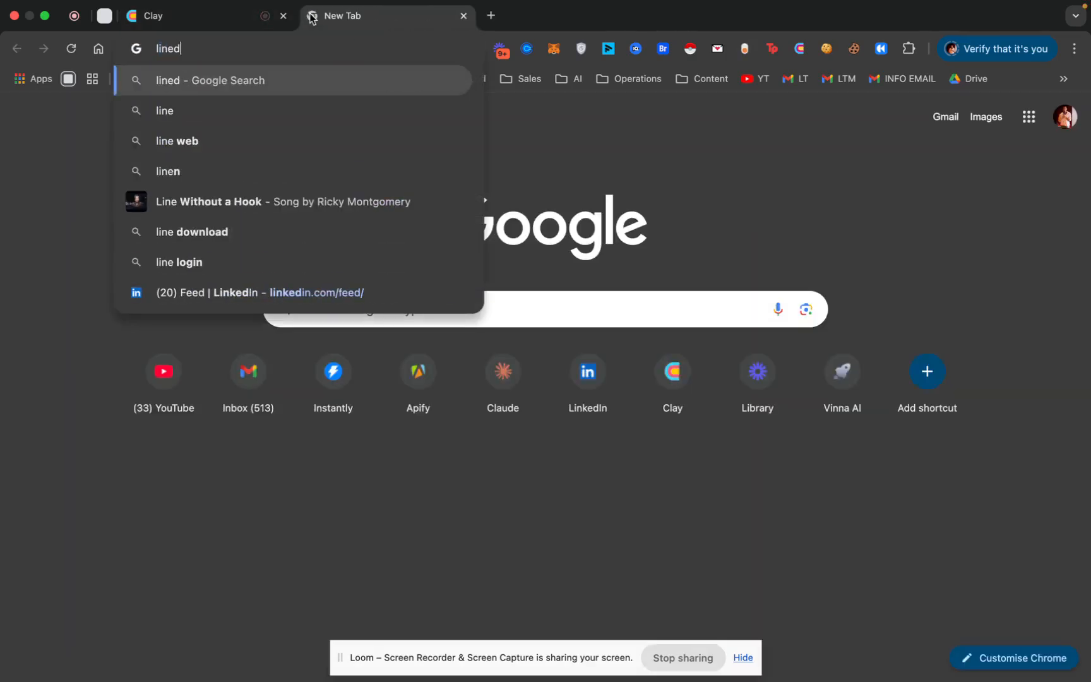
key(BackSpace)
key(BackSpace)
text(ke)
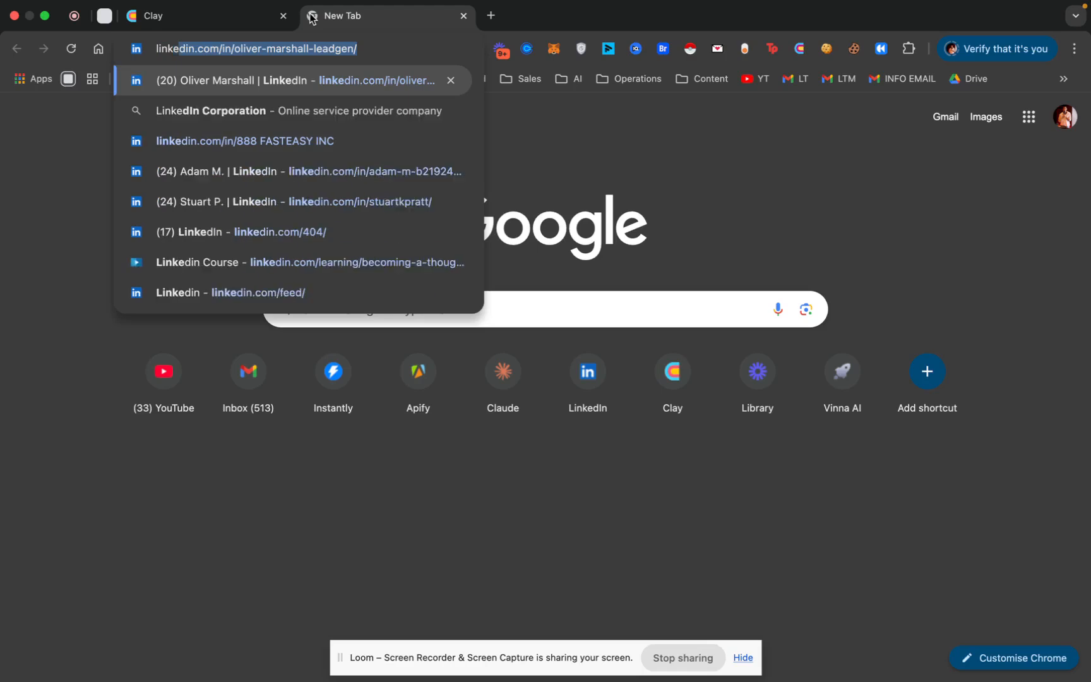
key(Return)
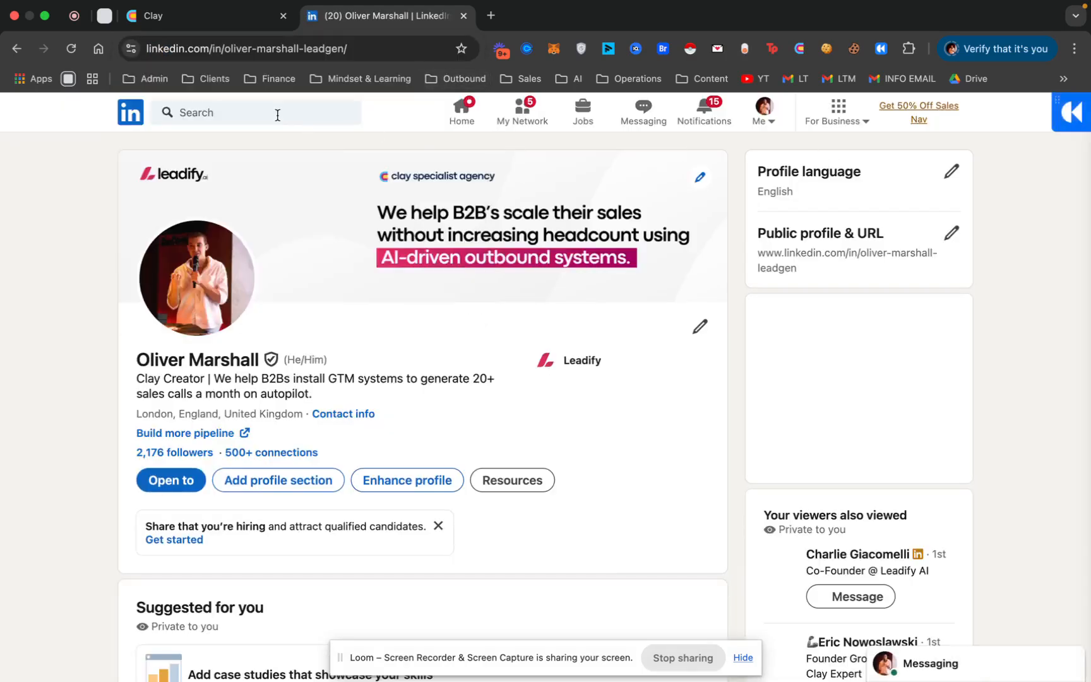
Step: Search LinkedIn for "leadify" and open the Leadify AI company page
click(272, 109)
text(leadify)
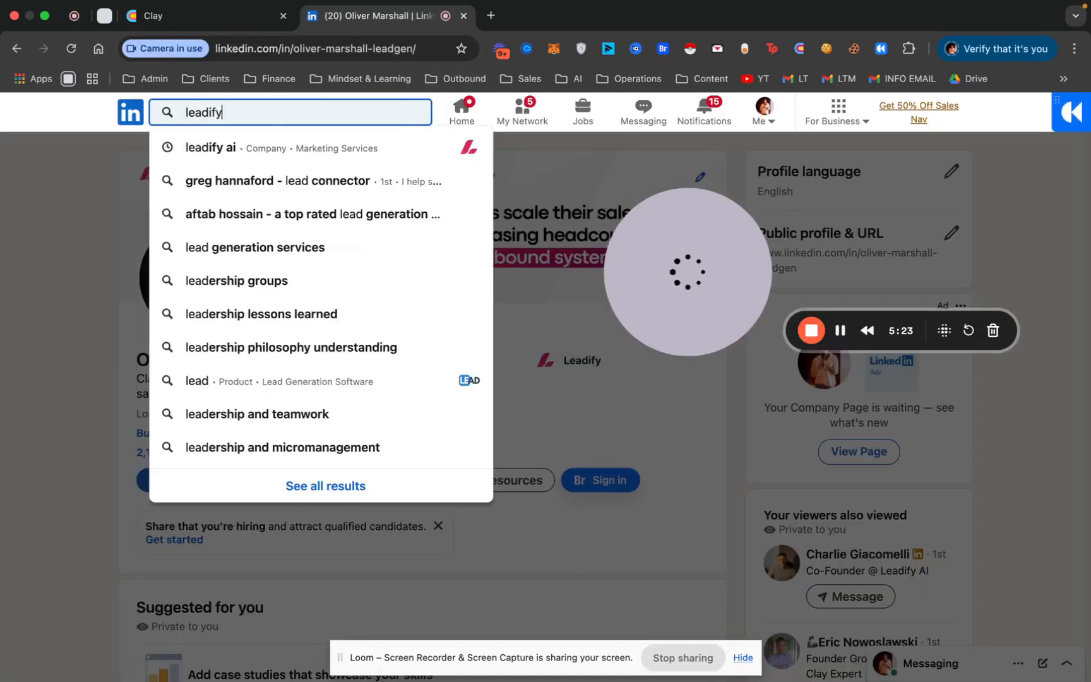
click(266, 149)
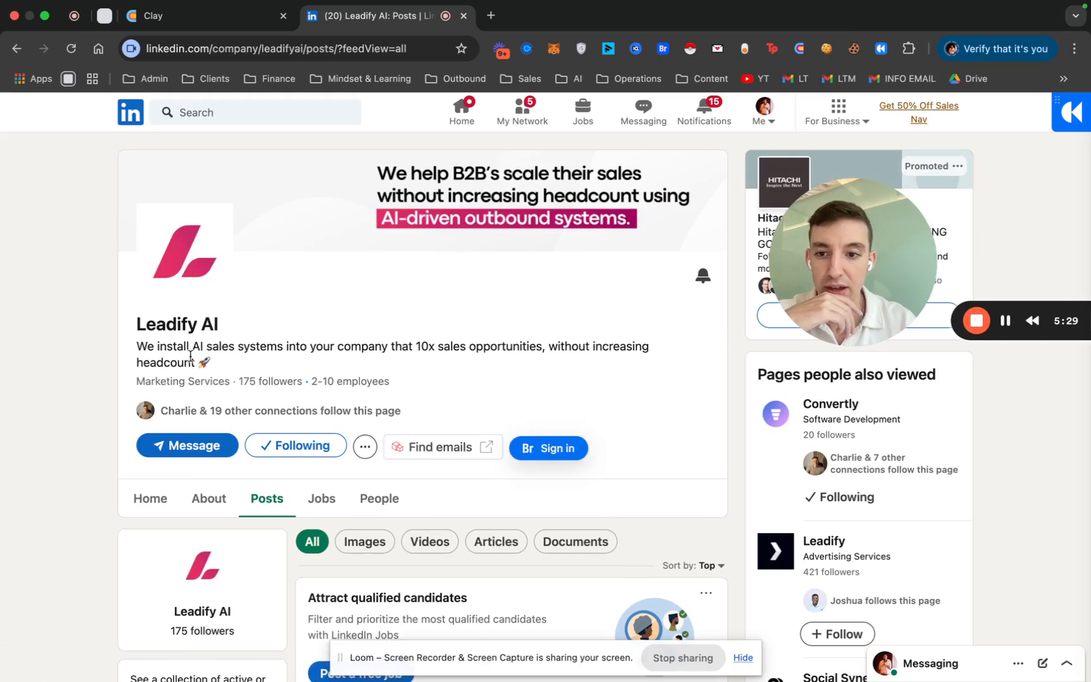
Step: Examine the Leadify AI tagline as an example of description wording and open the company's About information
triple_click(224, 355)
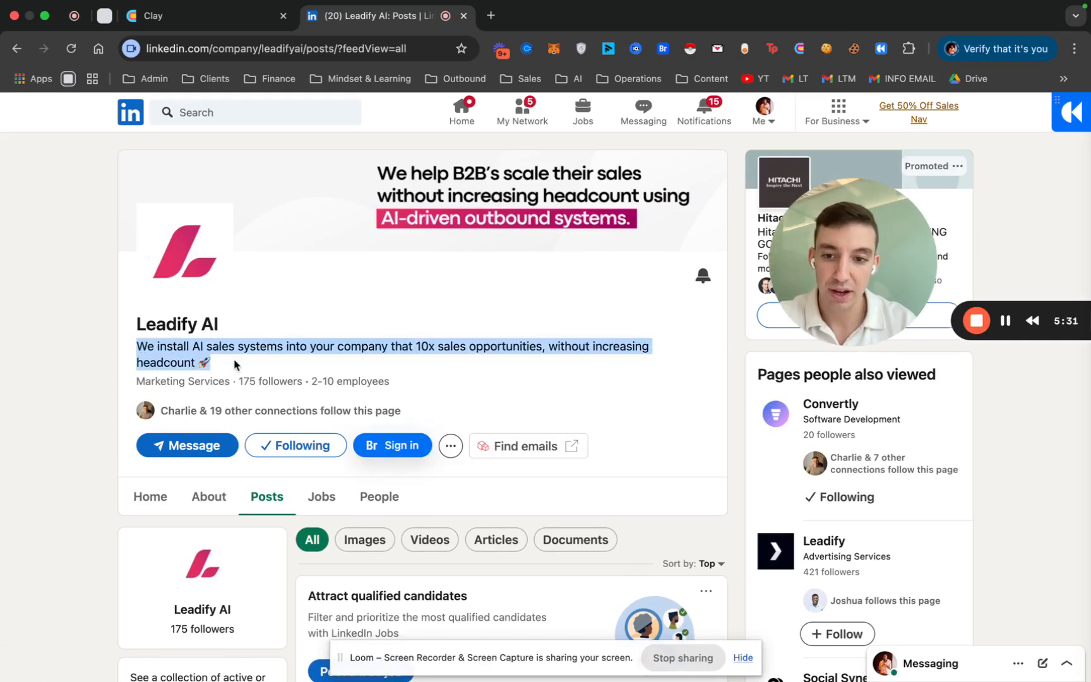
click(235, 364)
drag(397, 349, 531, 348)
click(530, 347)
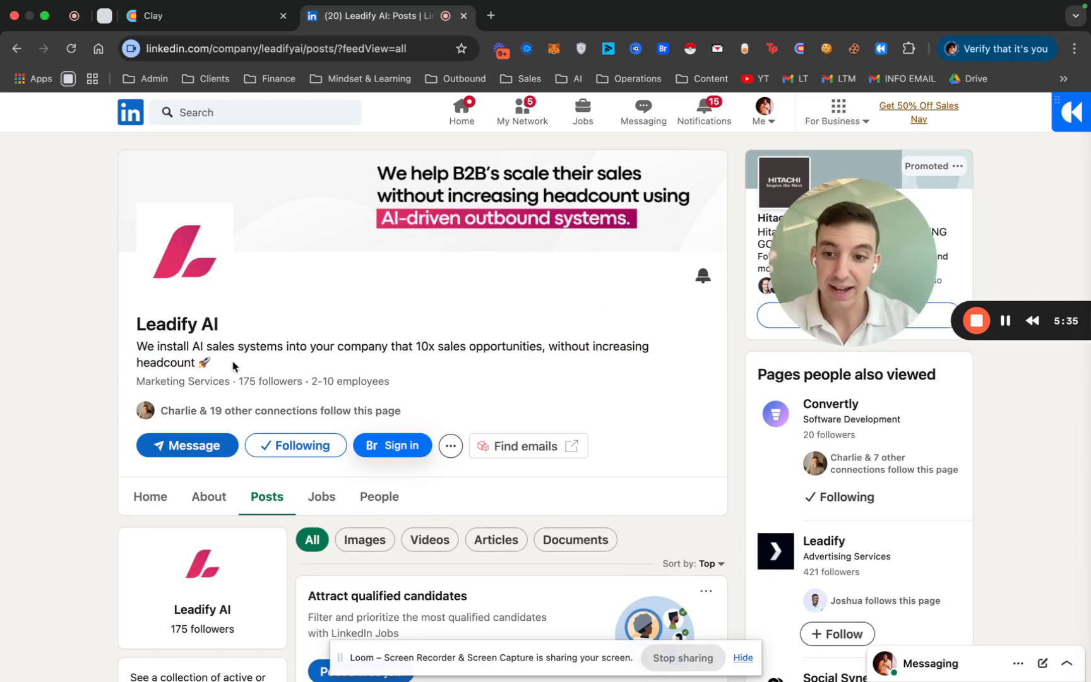
click(228, 496)
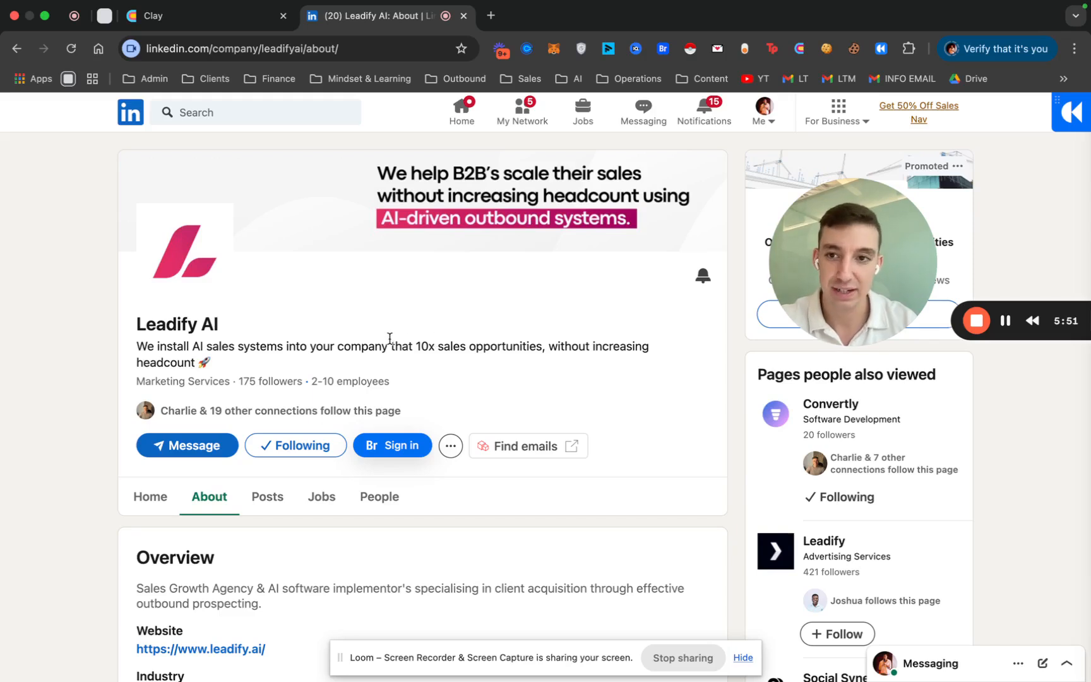
Step: Return to Clay and include the company description keywords SaaS, software and platform in the people search
click(214, 15)
click(182, 414)
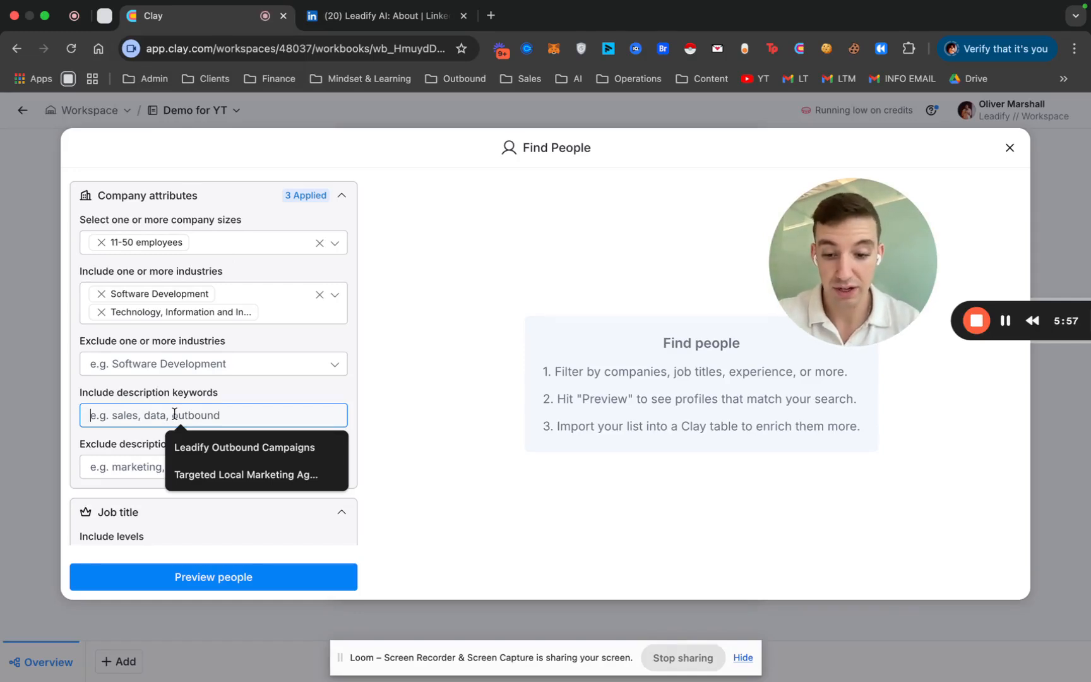
text(SaaS)
key(Return)
text(s)
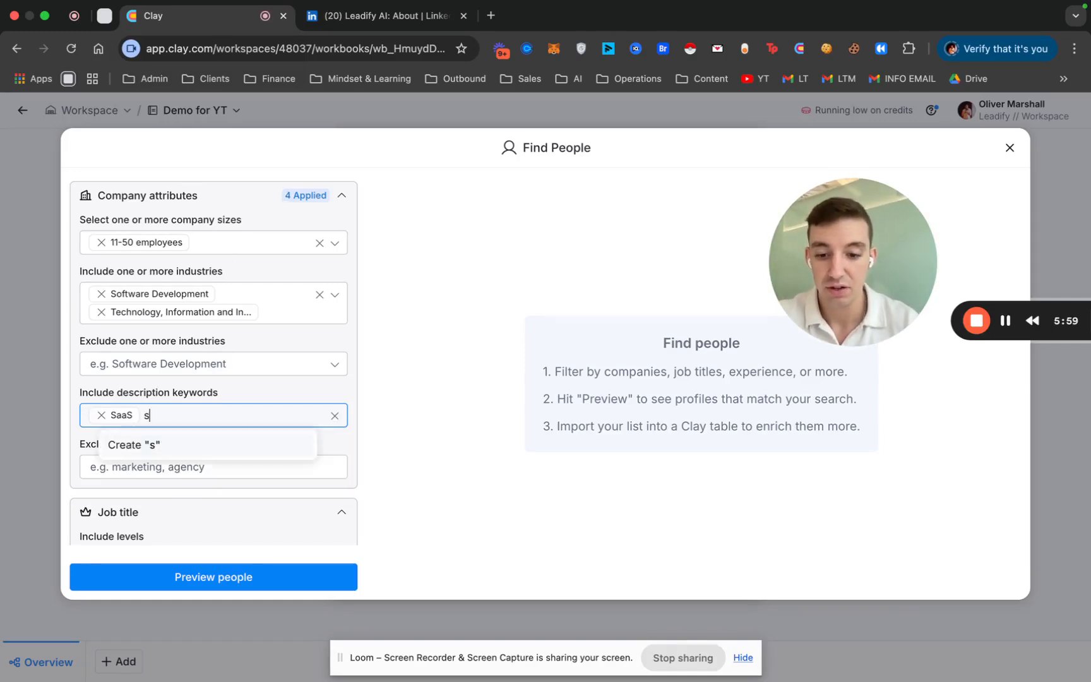
text(oftware)
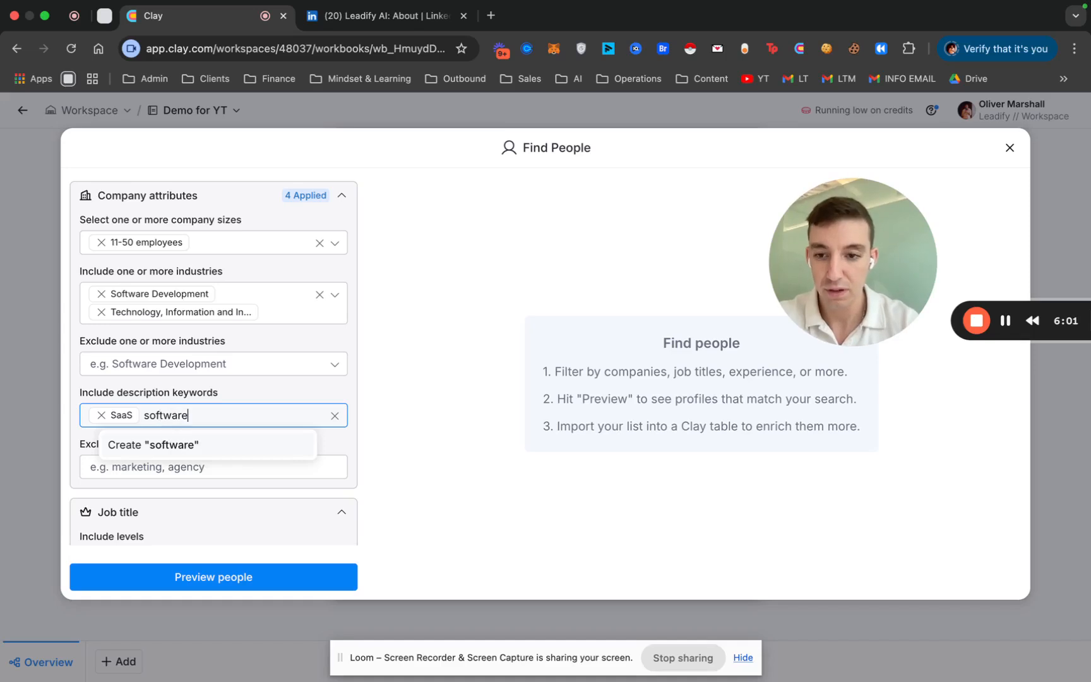
key(Return)
text(paltform)
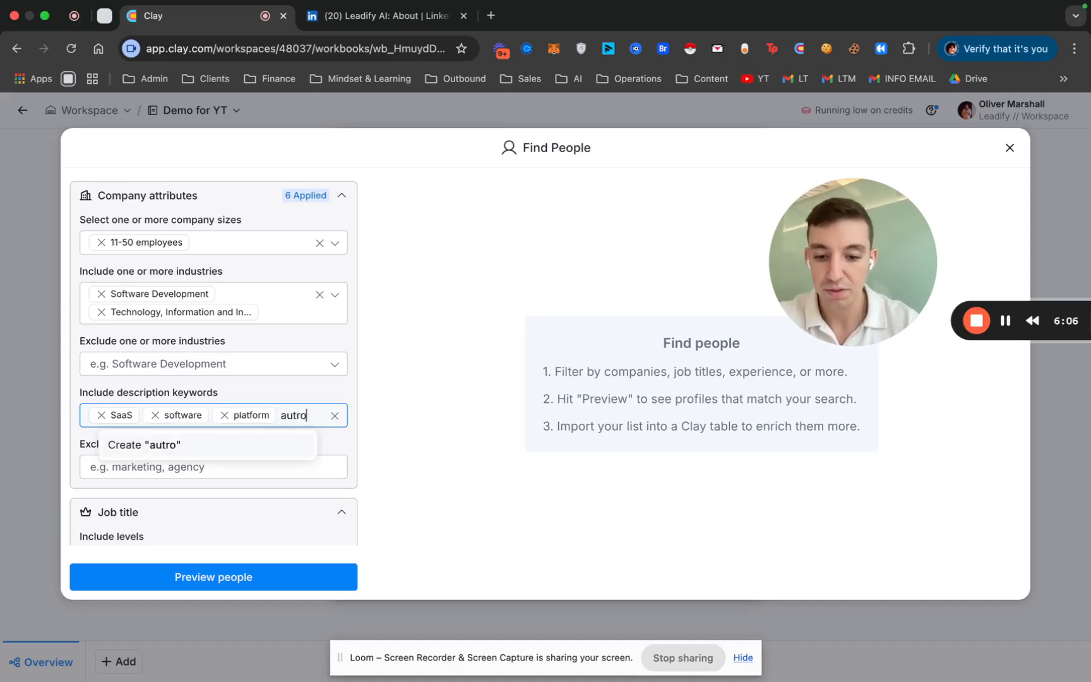
Step: Add automation and automate to the included company description keywords
text(m)
key(BackSpace)
key(BackSpace)
text(omation)
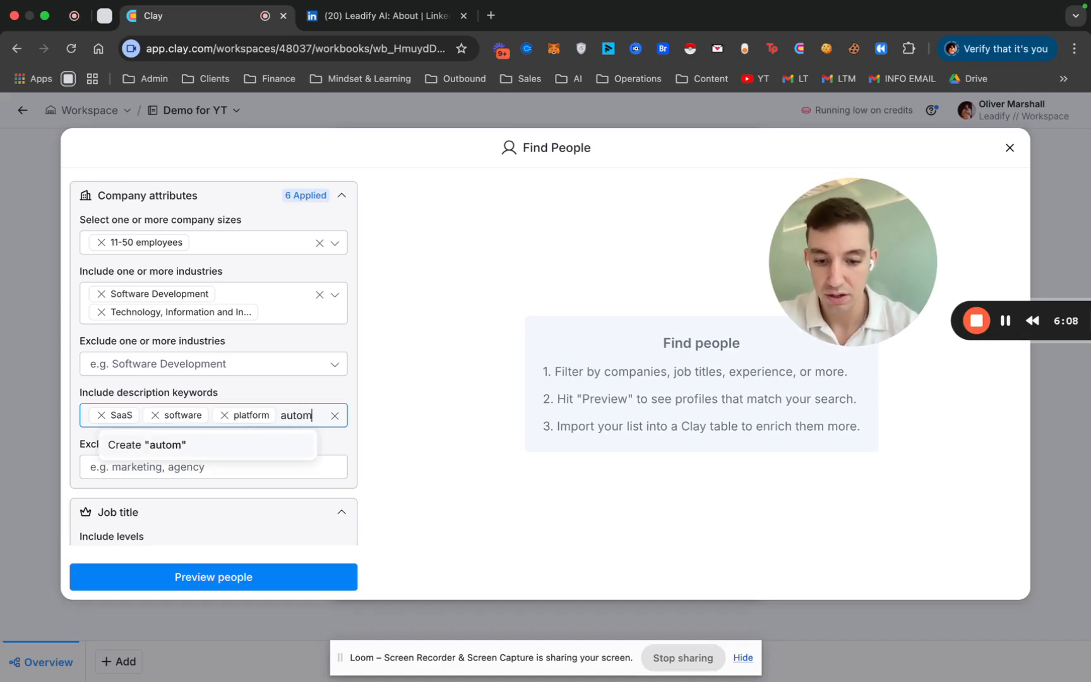
key(Return)
text(automate)
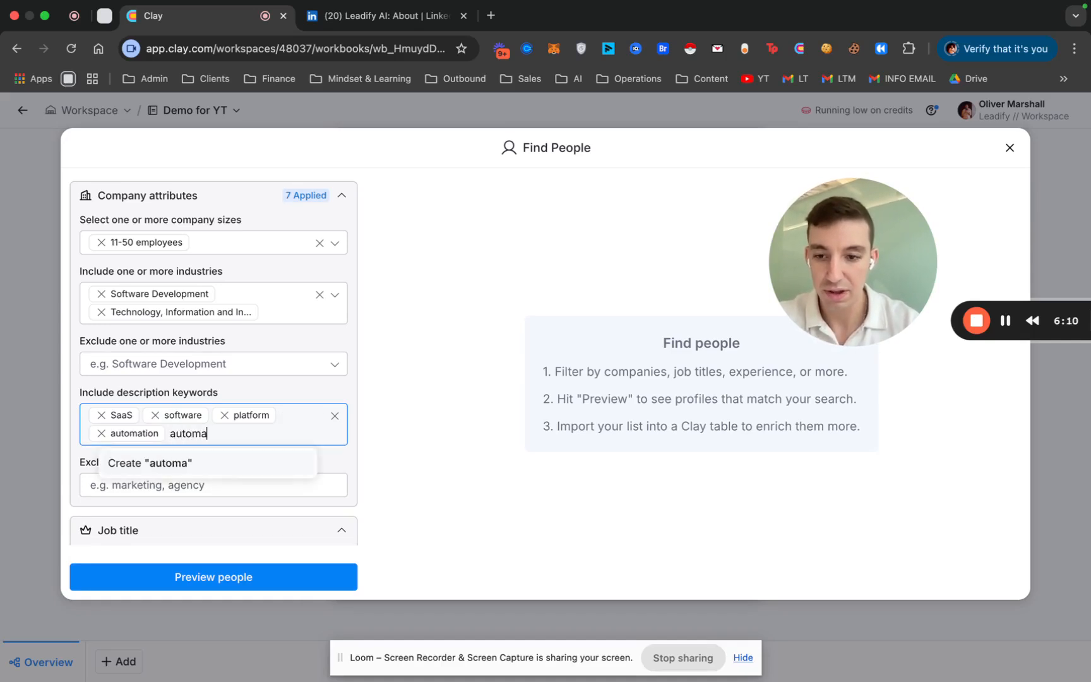
key(Return)
text(t)
key(BackSpace)
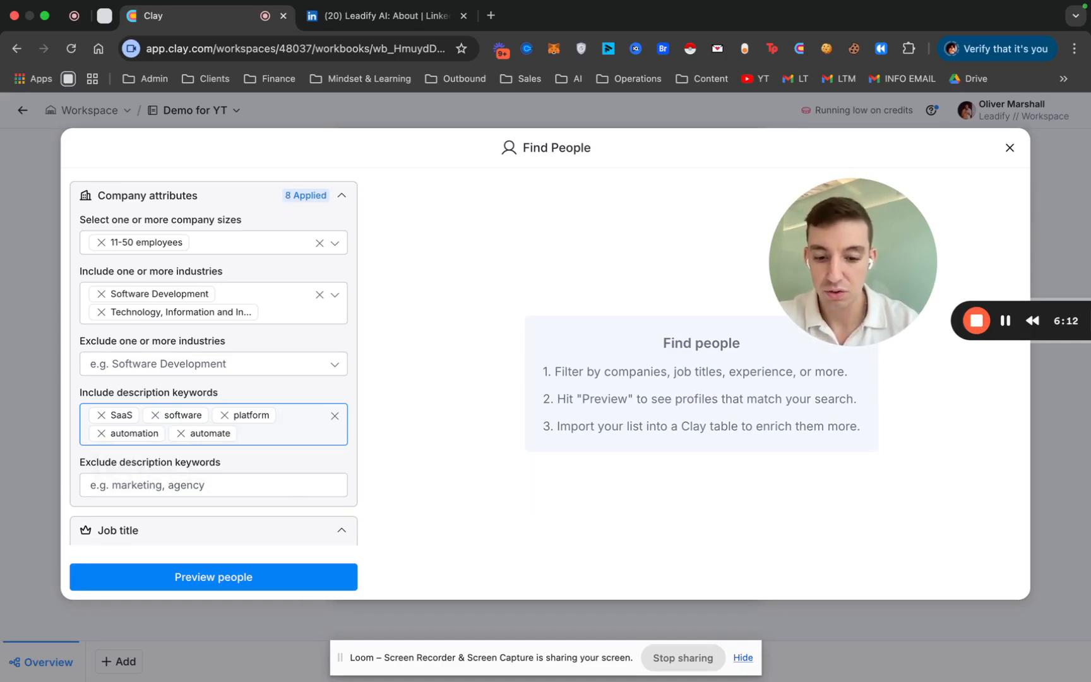
Step: Add B2B tool and fintech to the included company description keywords
text(B2B tool)
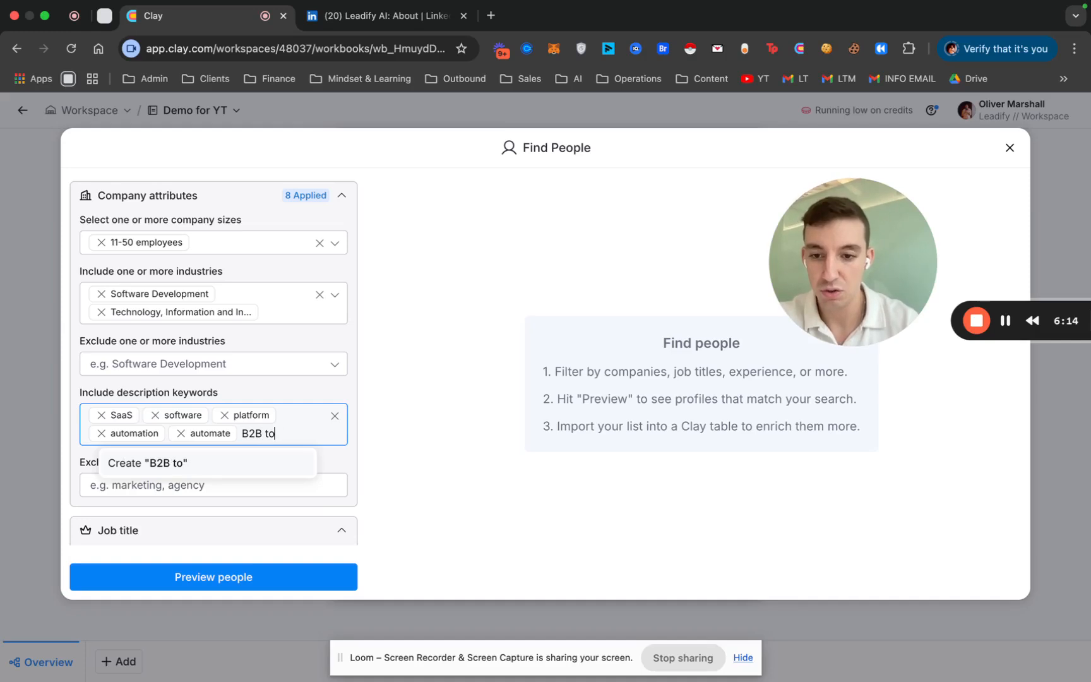
key(Return)
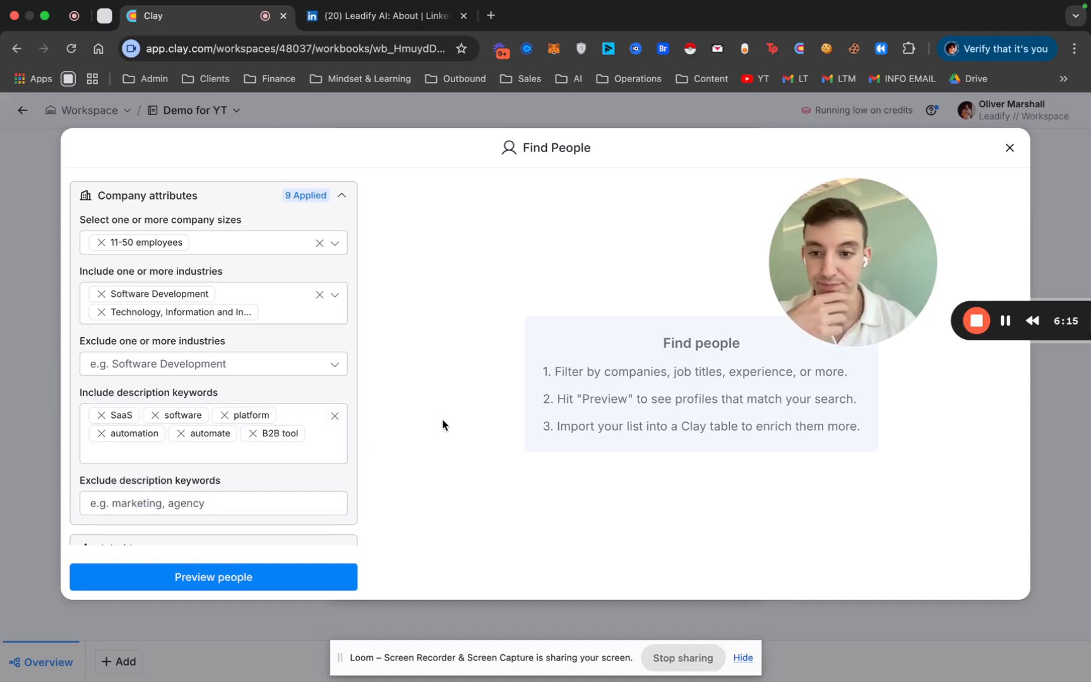
click(229, 455)
text(fintec)
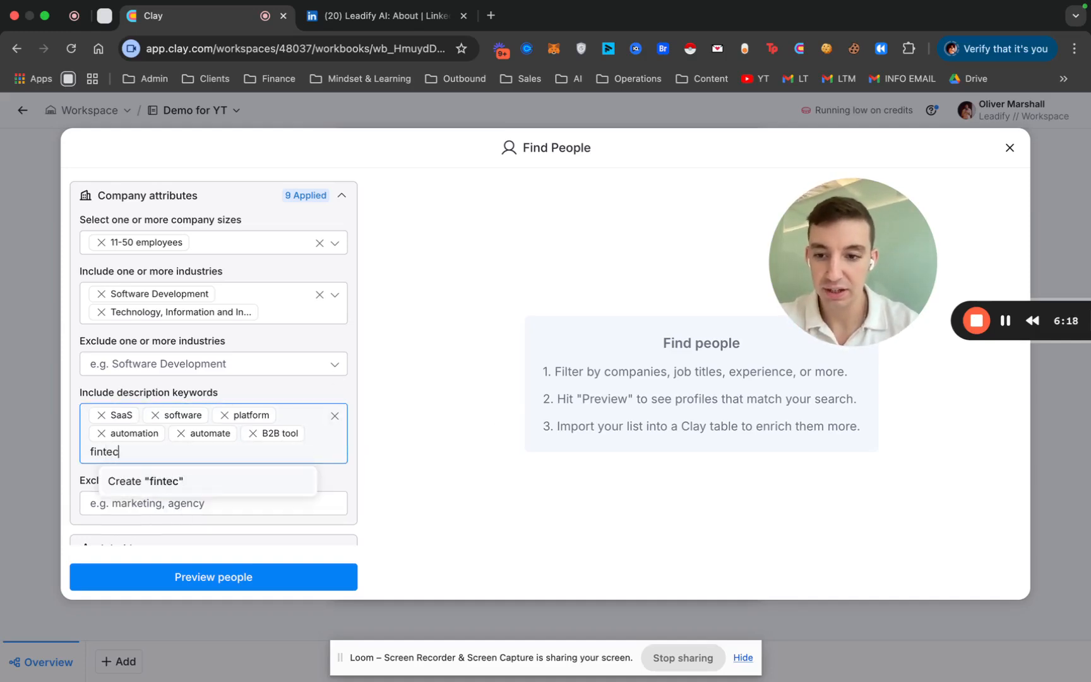
text(h)
key(Return)
text(t)
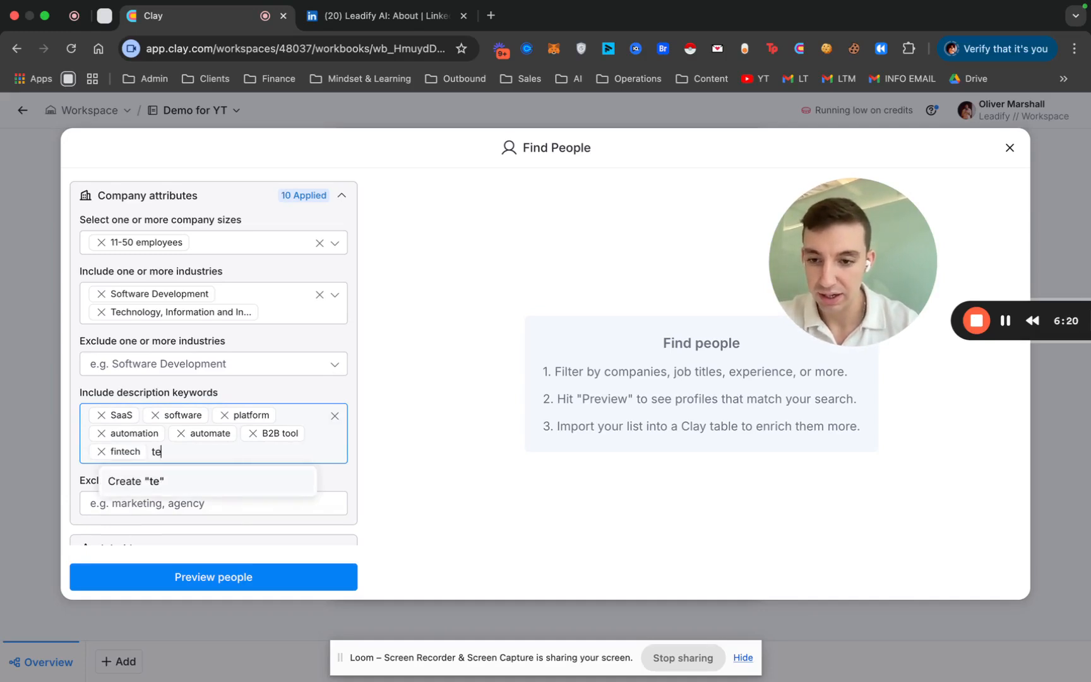
text(e)
key(BackSpace)
key(BackSpace)
click(532, 409)
Step: Exclude companies whose descriptions contain the keywords media and news
scroll(190, 460, down, 2)
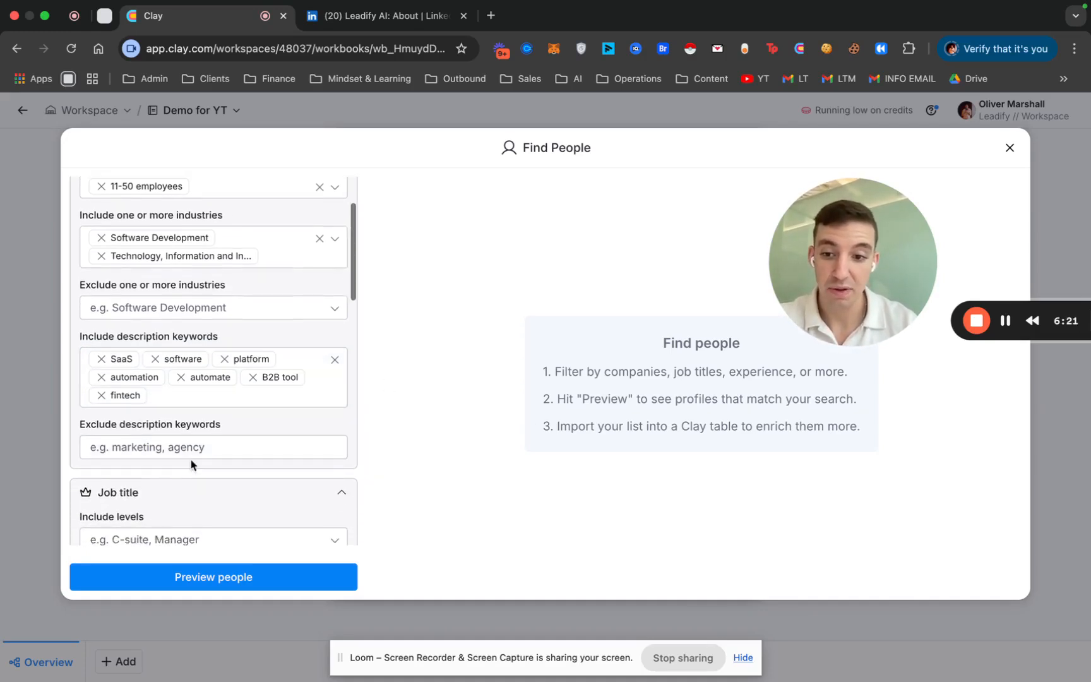
click(190, 447)
text(media)
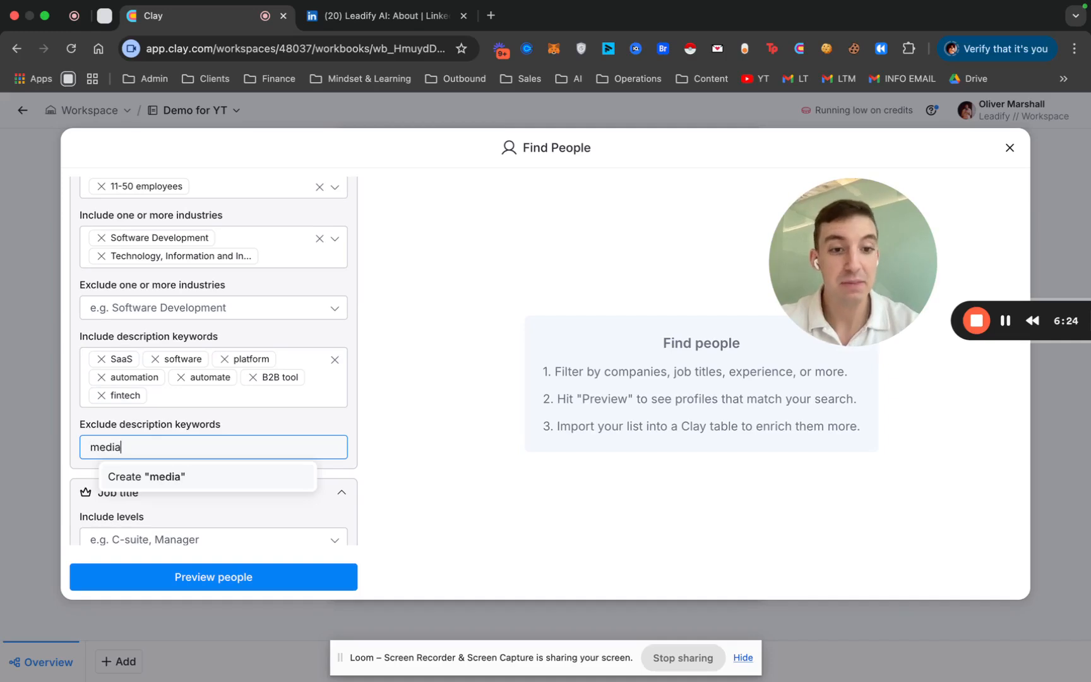
key(Return)
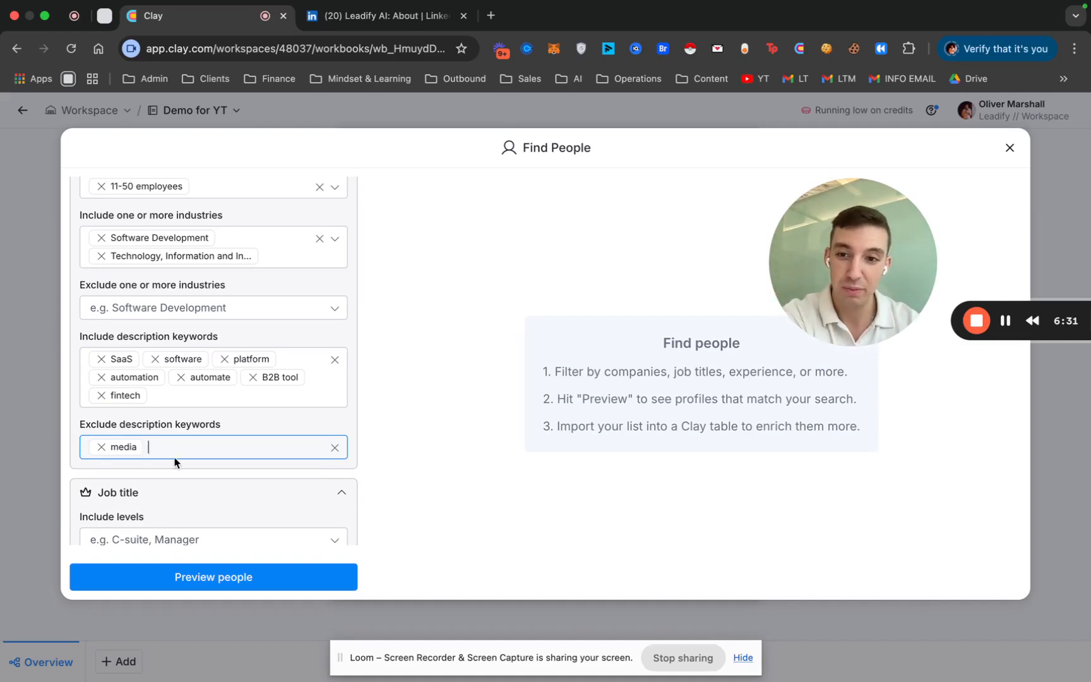
text(news)
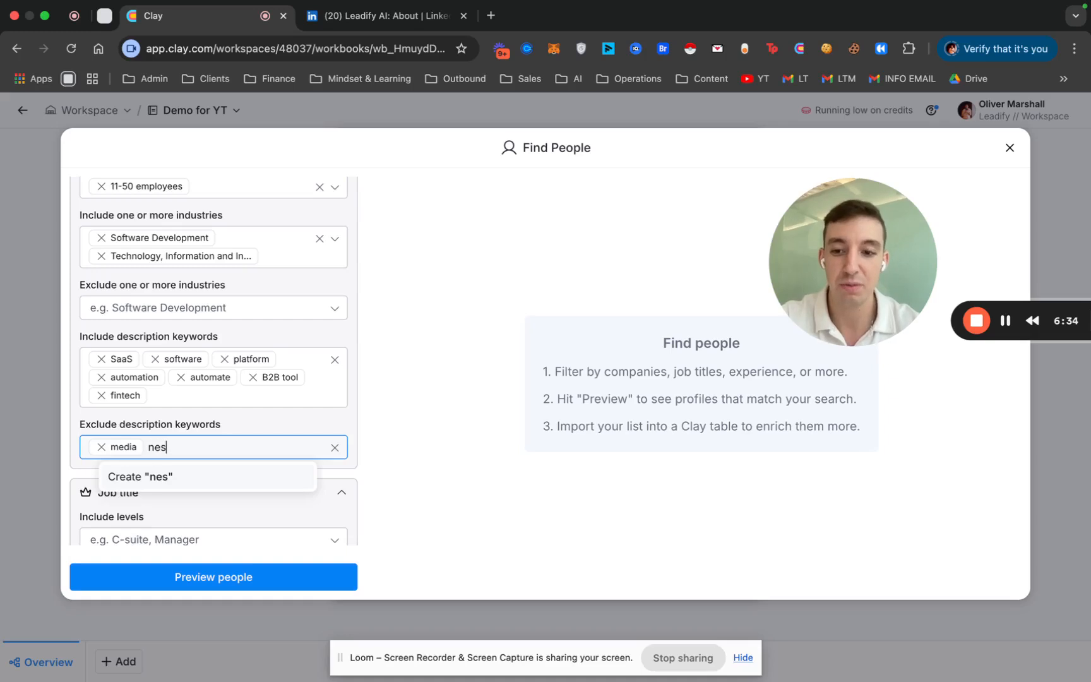
key(Return)
Step: Add recruiter and recruitment to the excluded company description keywords
text(rec)
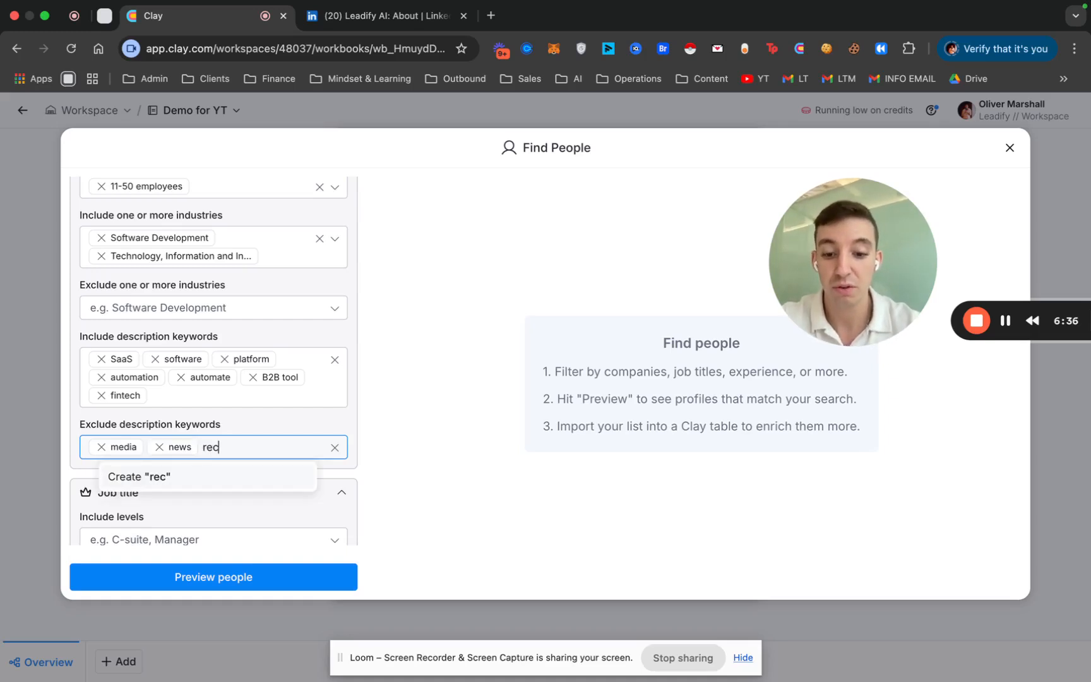
text(ruiter)
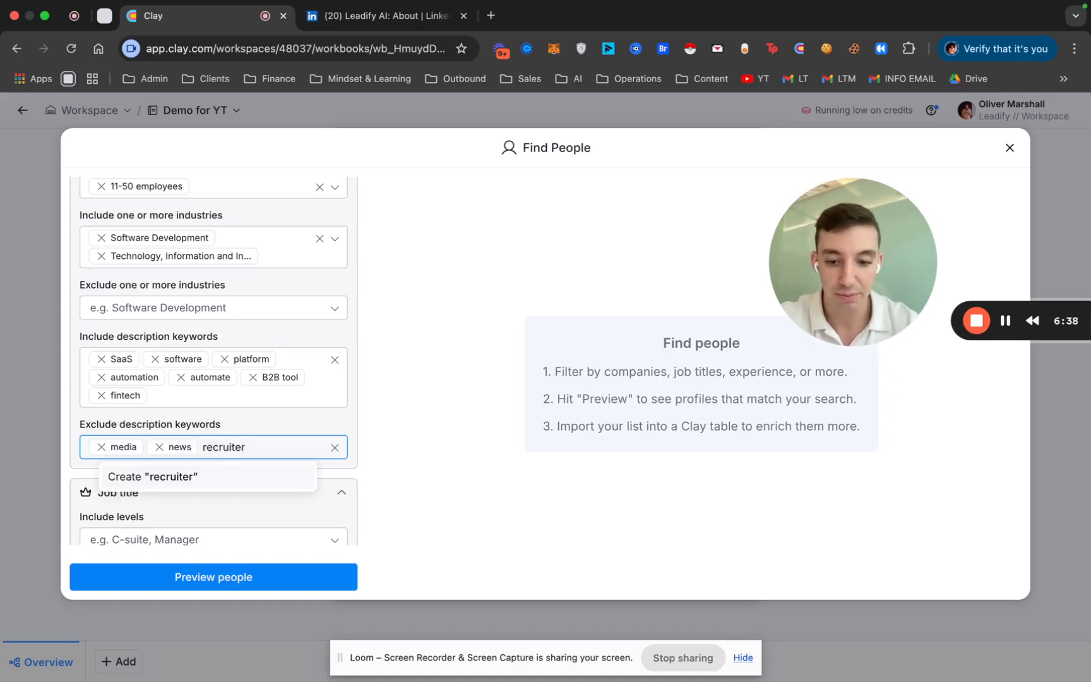
key(Return)
text(recu)
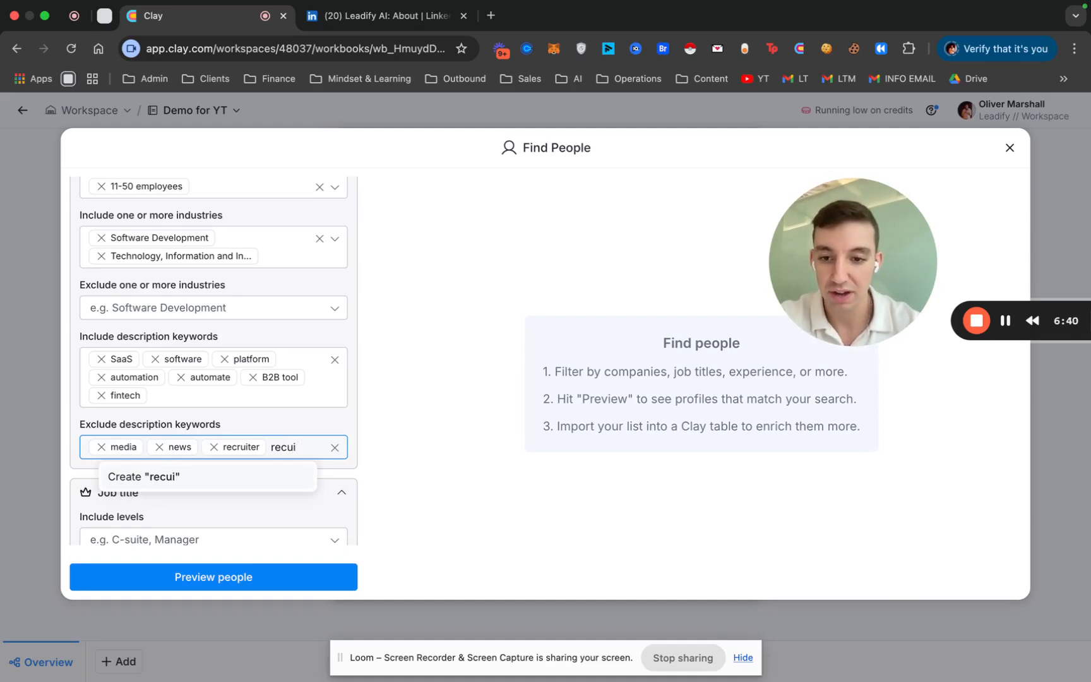
text(ruitme)
key(BackSpace)
key(BackSpace)
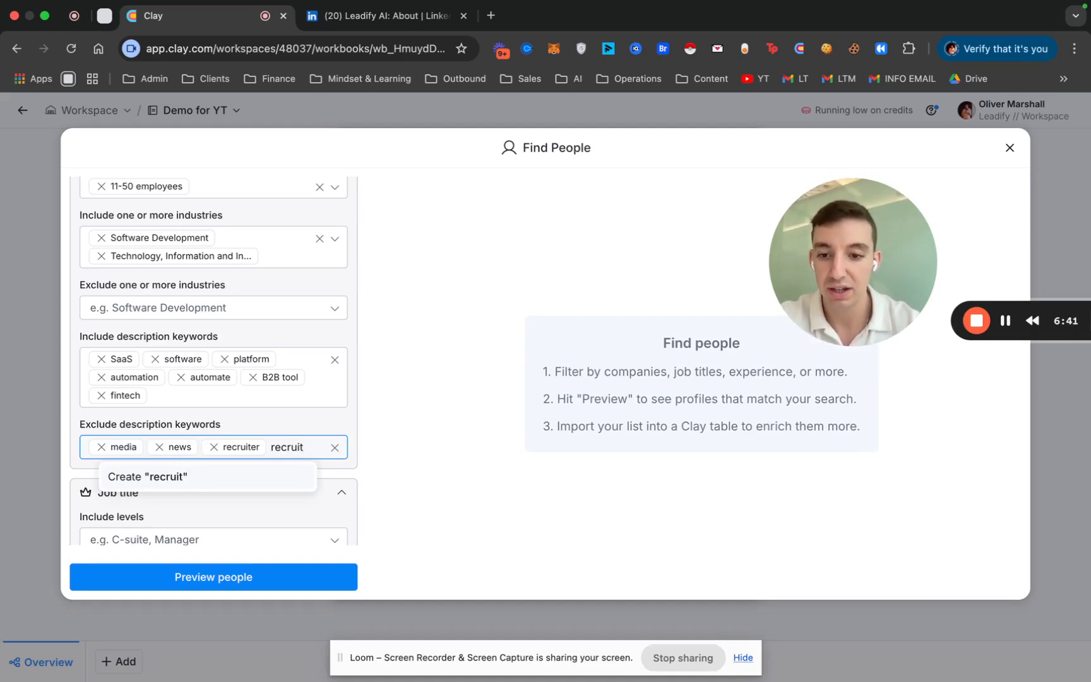
text(ment)
key(Return)
Step: Add venture capital, asset and portfolio to the excluded company description keywords
scroll(321, 363, up, 2)
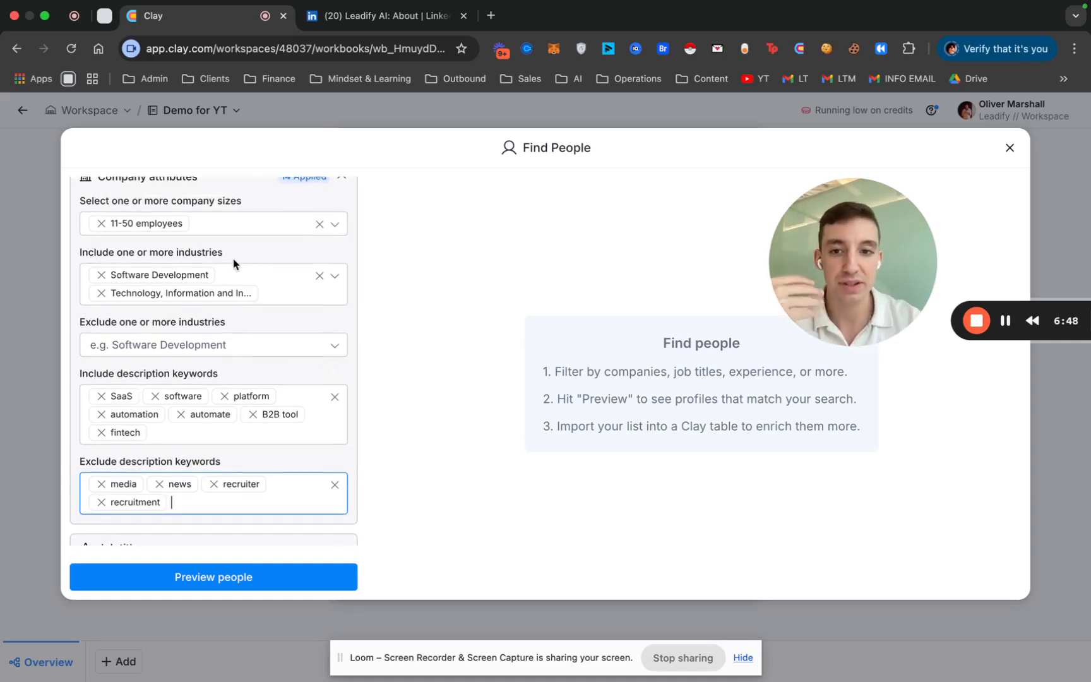
scroll(233, 264, down, 4)
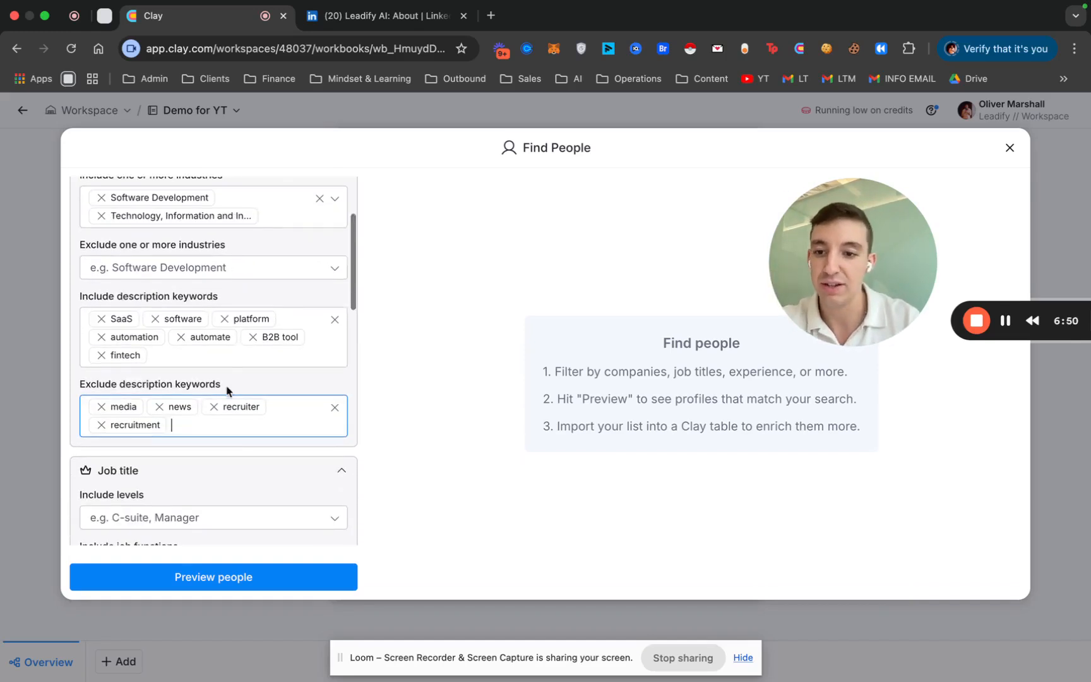
text(venture )
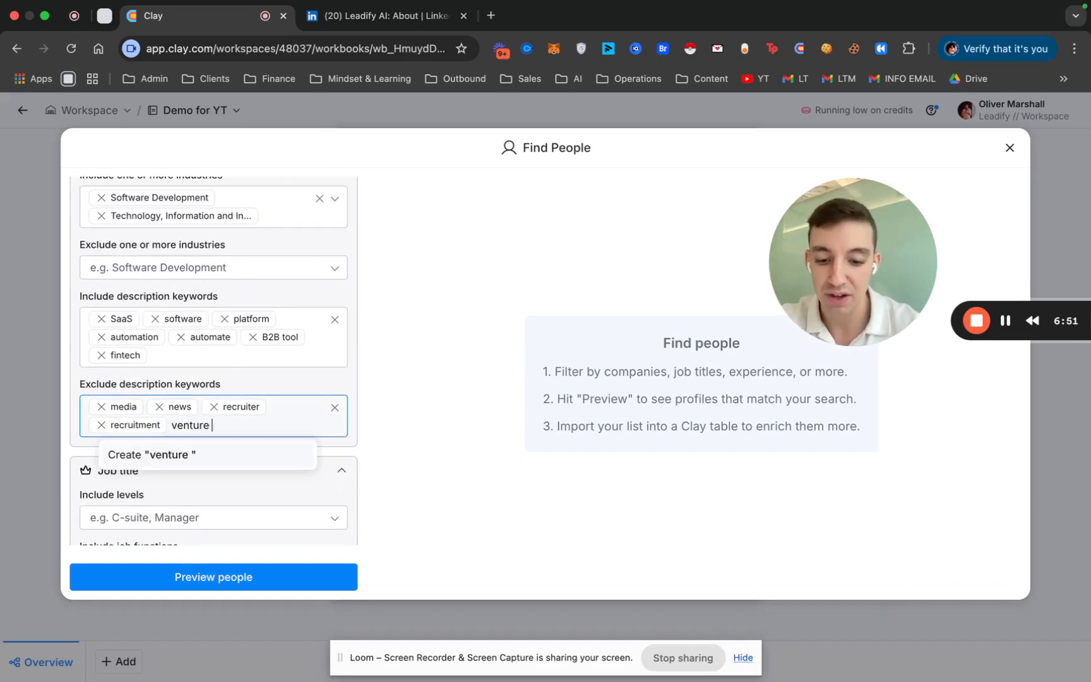
text(capital)
key(Return)
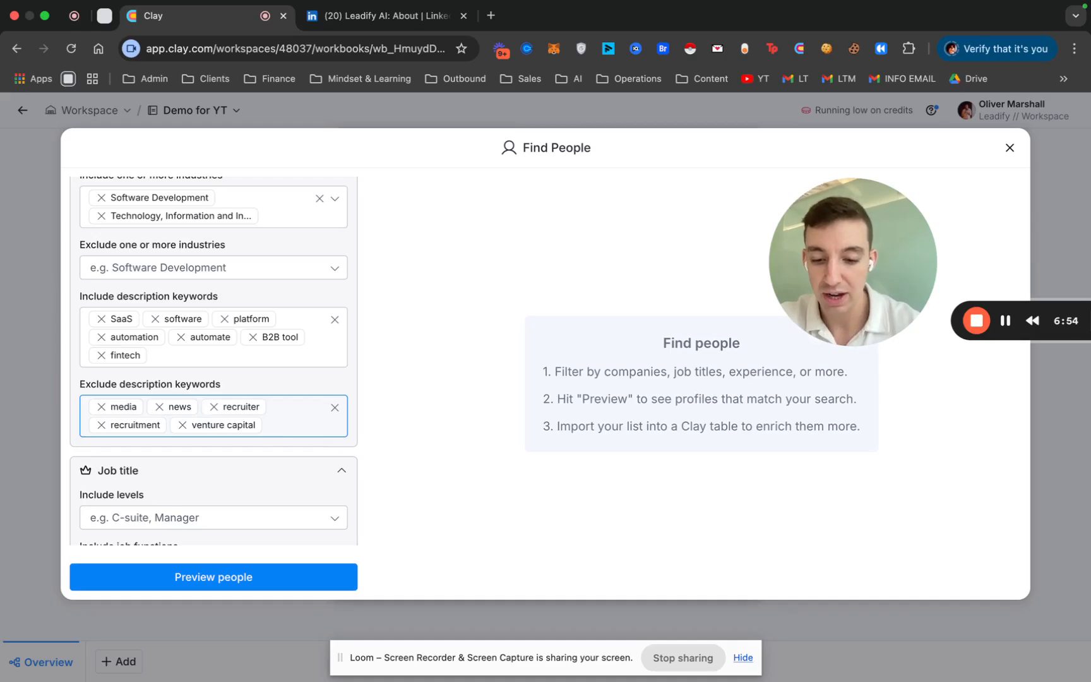
text(asset)
key(Return)
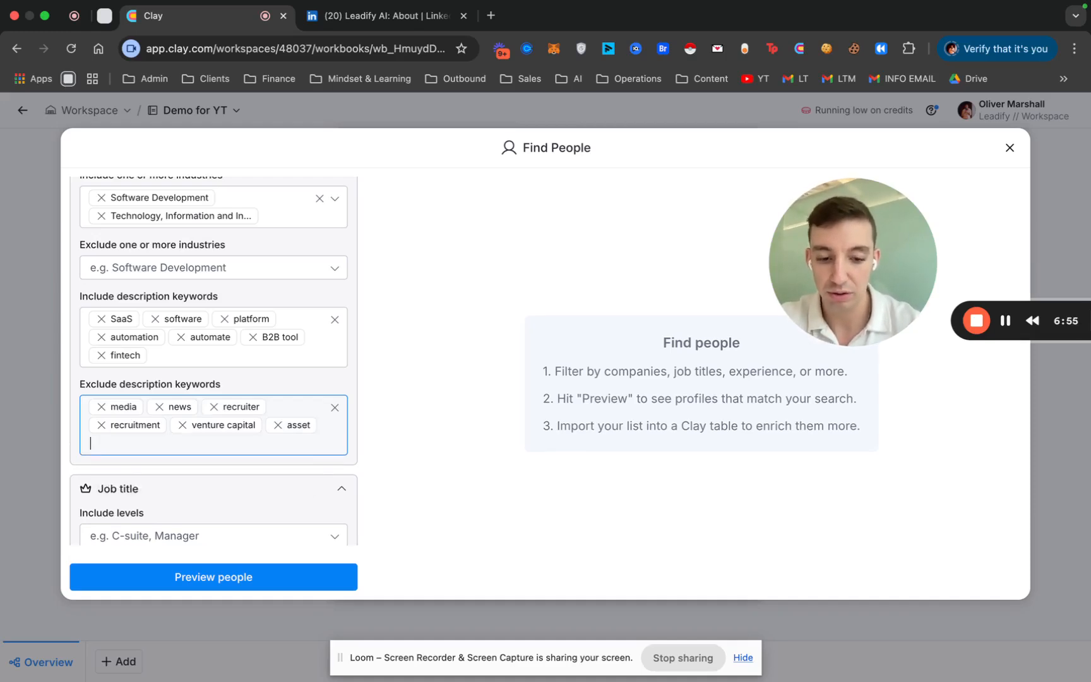
text(proortf)
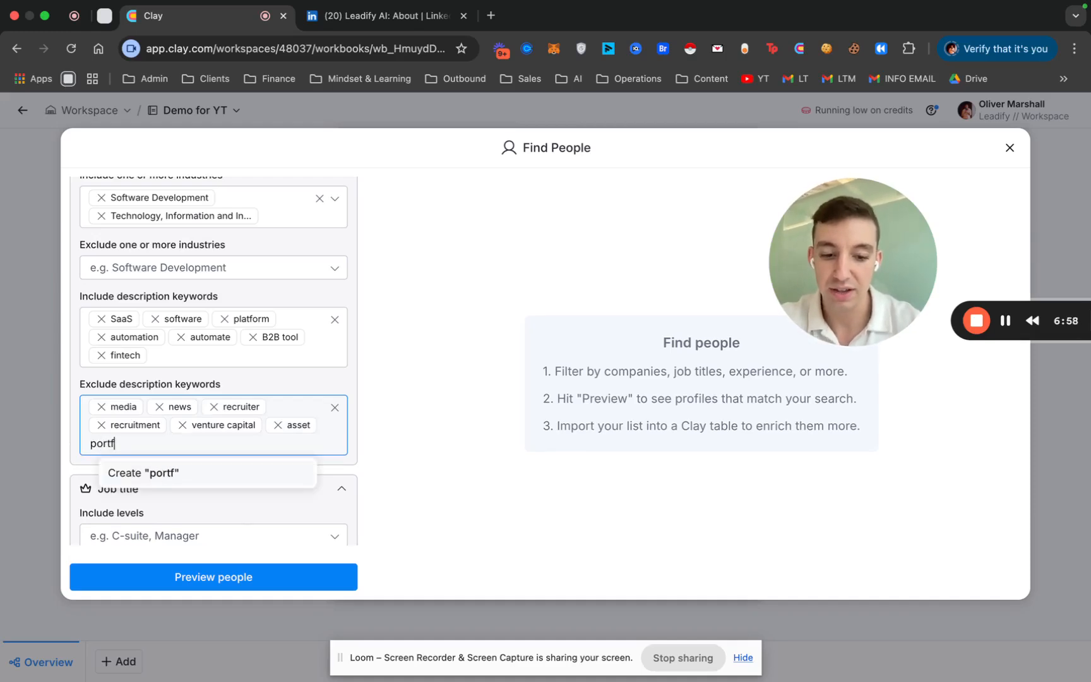
text(olio)
key(Return)
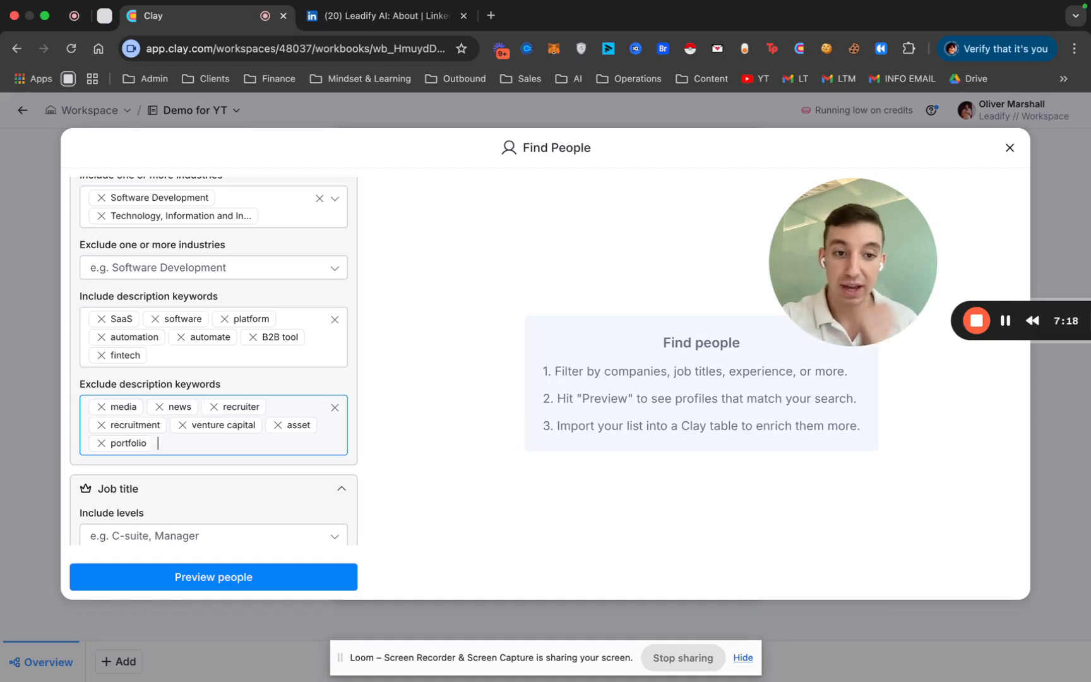
Step: Add investment, capital and investor to the excluded company description keywords
text(investment)
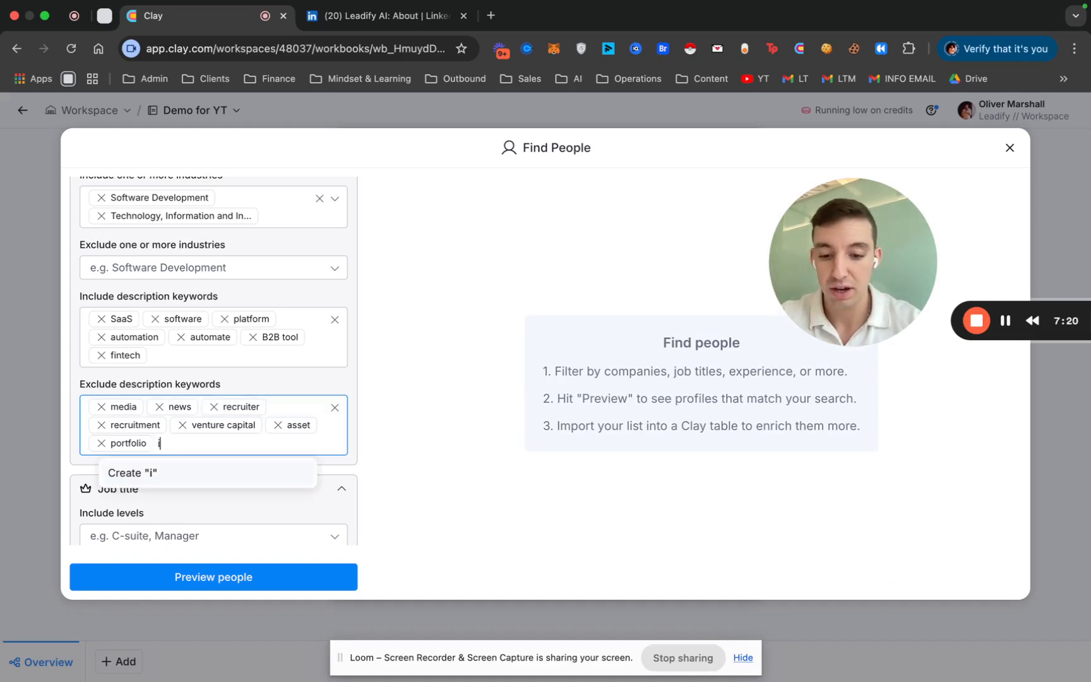
key(Return)
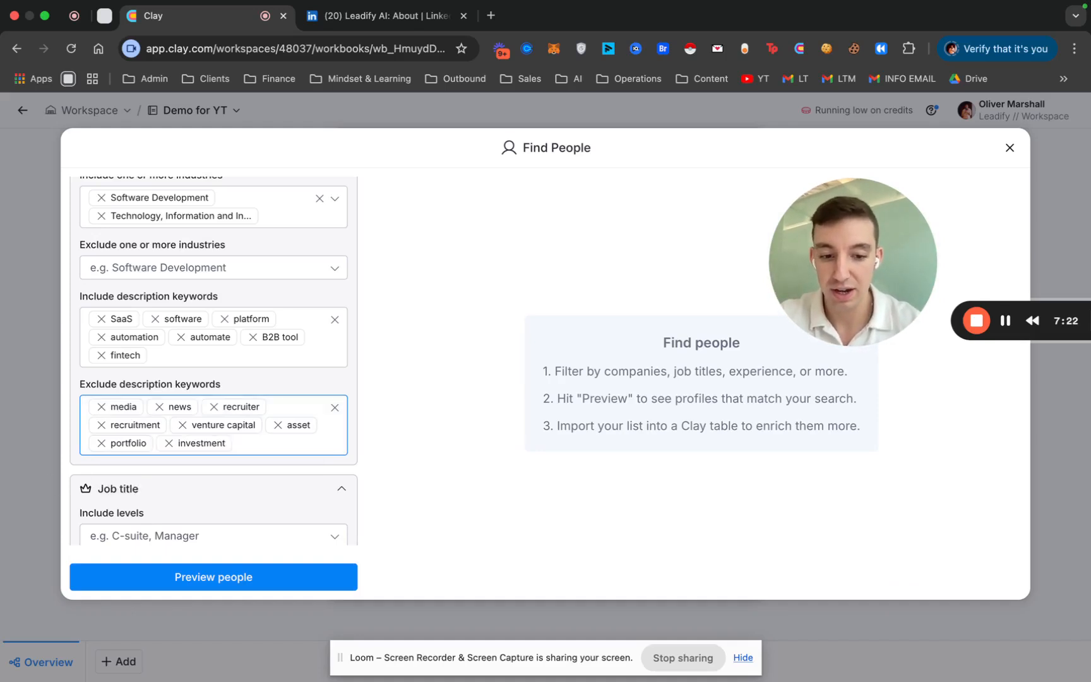
text(cap)
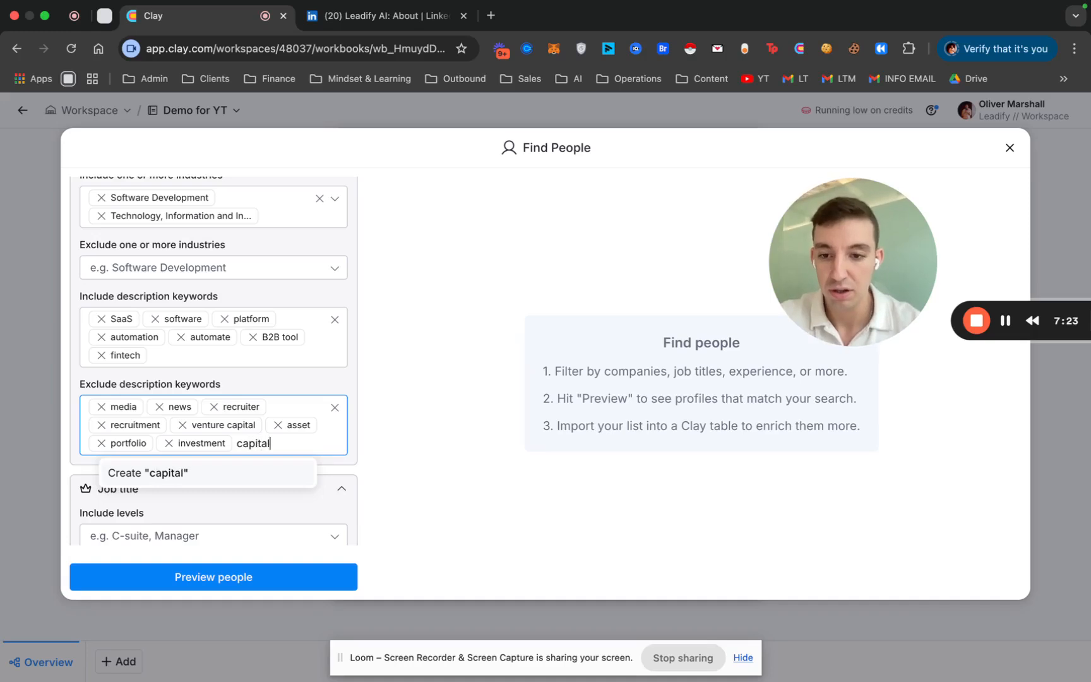
text(ital)
key(Return)
text(in)
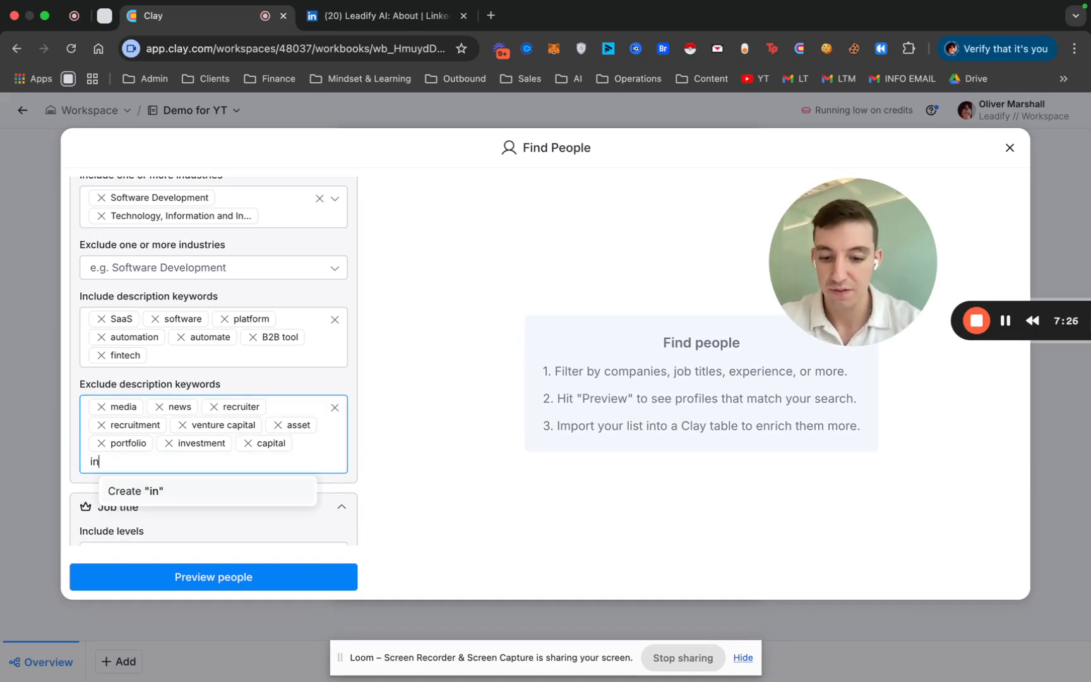
text(vestor)
key(Return)
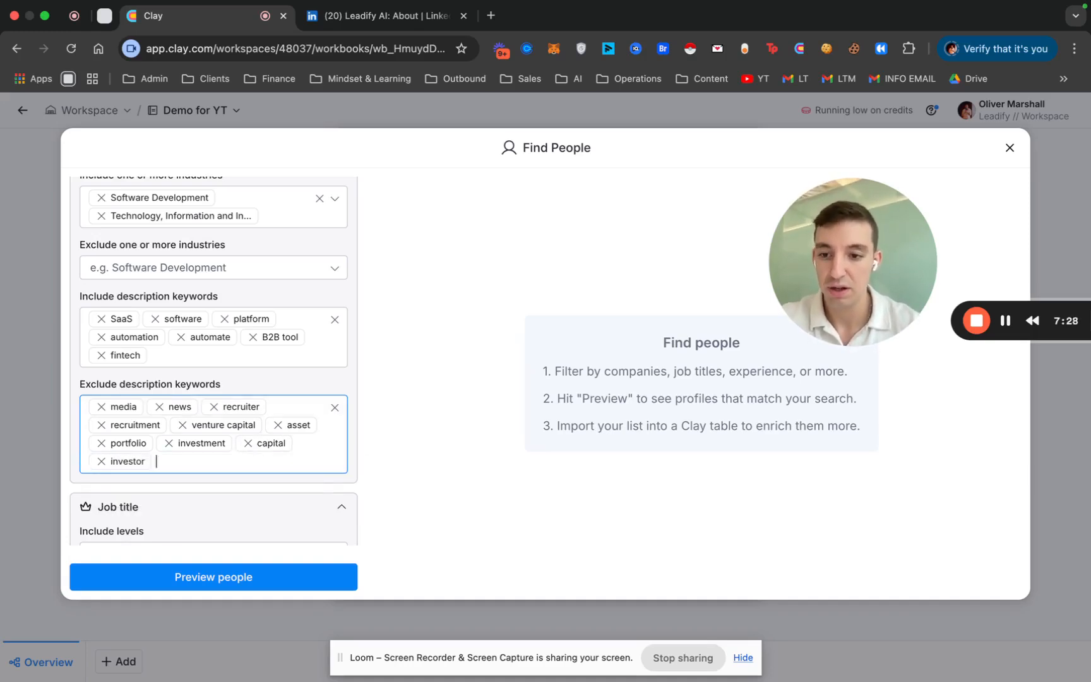
Step: Add VC and fund to the excluded company description keywords
text(VC)
key(Return)
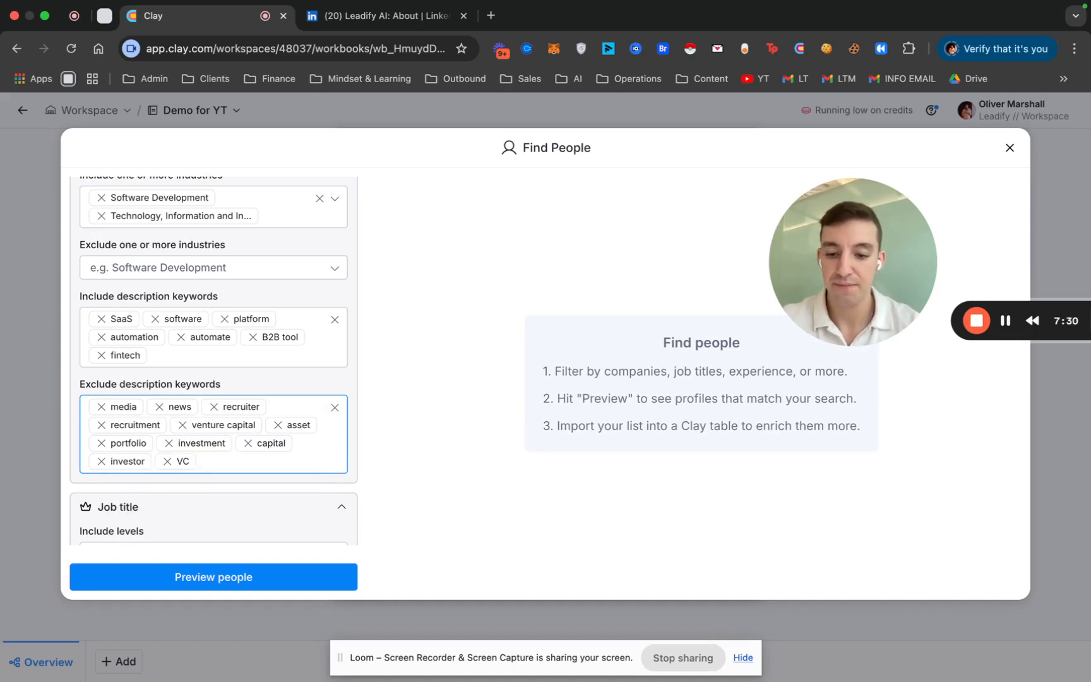
text(fund)
key(Return)
scroll(247, 379, down, 3)
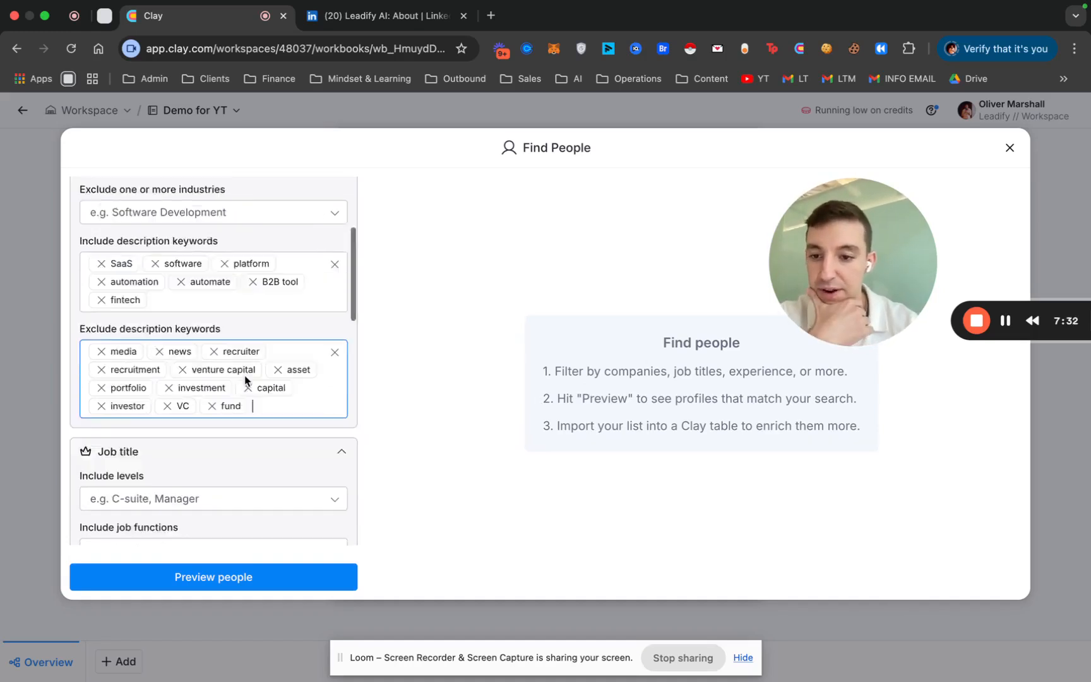
scroll(266, 364, up, 2)
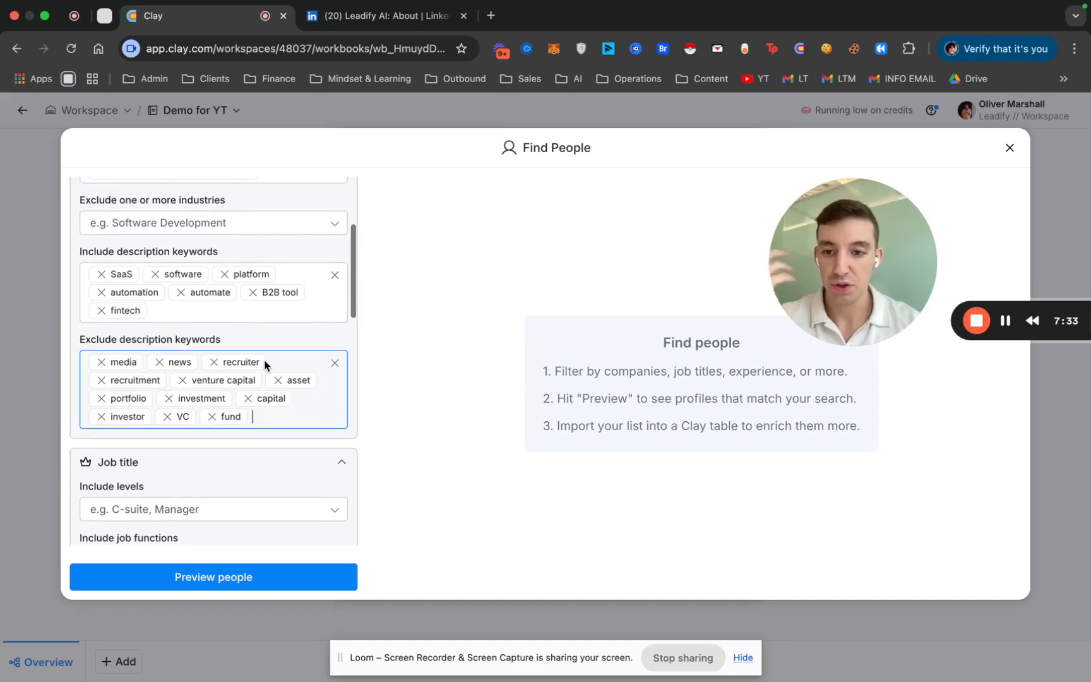
scroll(265, 364, down, 2)
scroll(265, 364, up, 2)
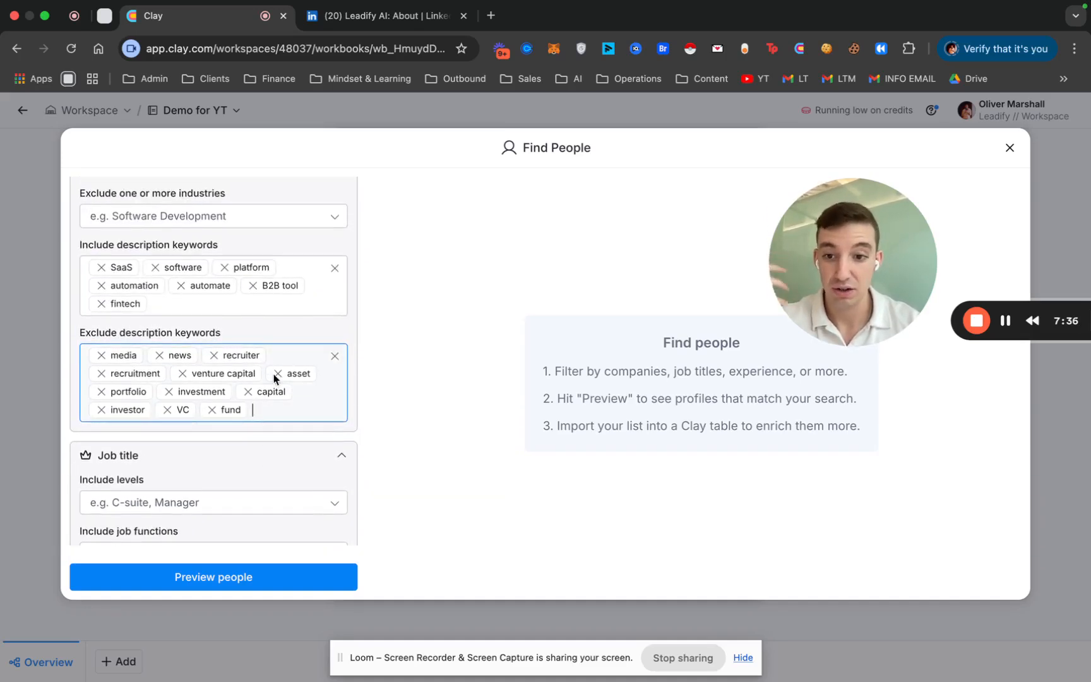
Step: Exclude companies whose descriptions contain the keywords lead generation and agency
text(lead generation)
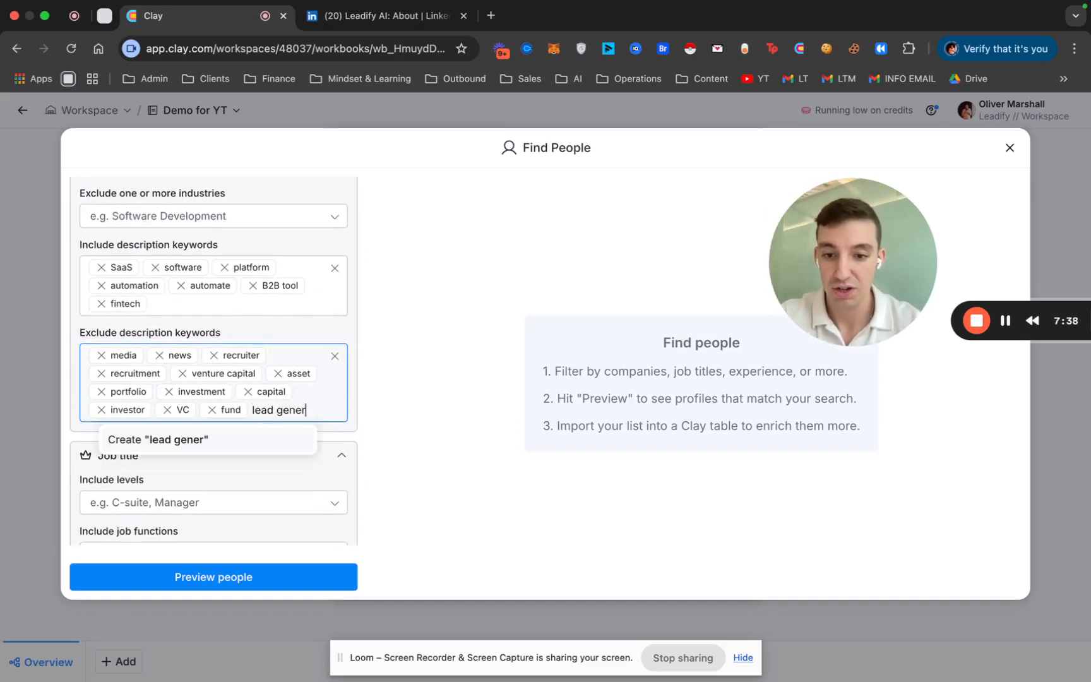
key(Return)
text(agency)
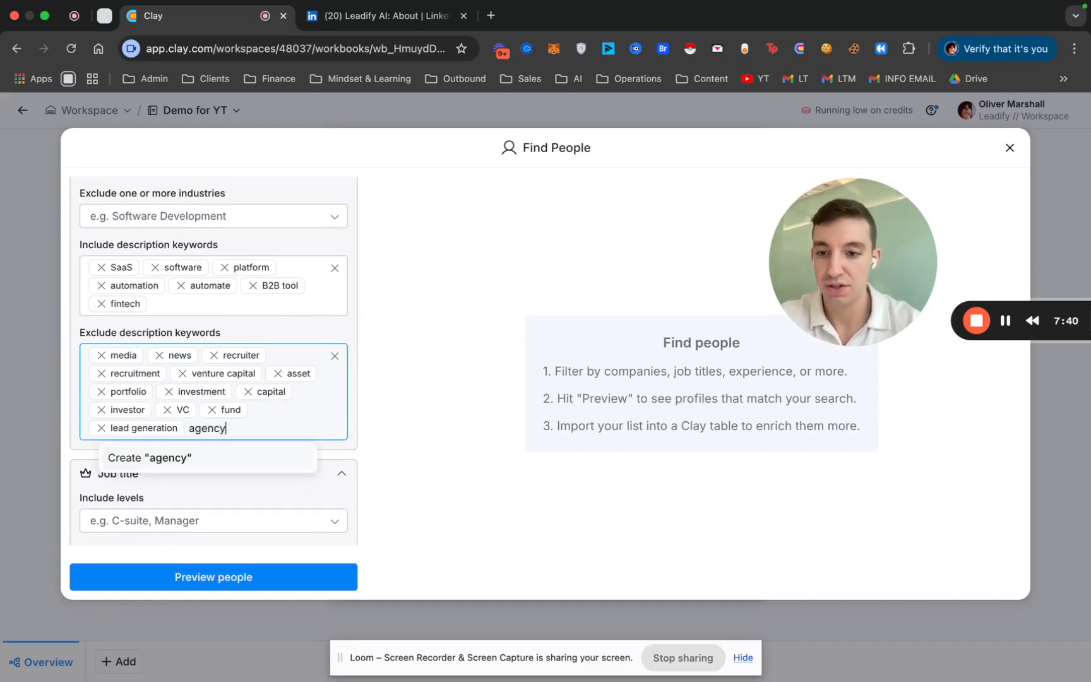
key(Return)
Step: Add consulting, consultancy and consultant to the excluded company description keywords
text(consulting)
key(Return)
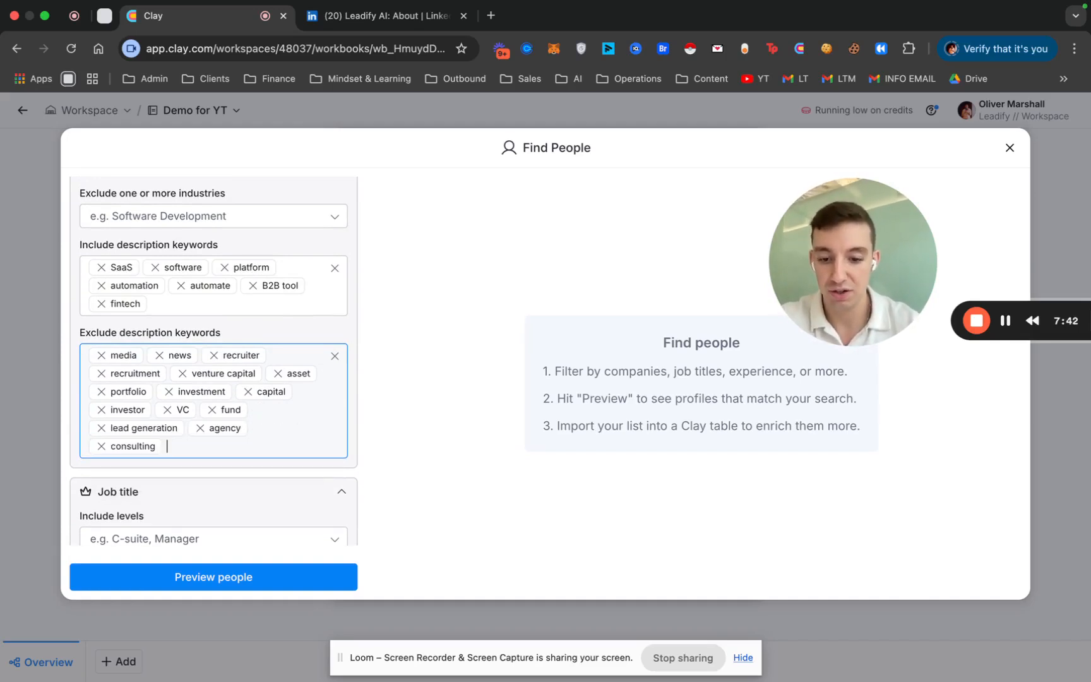
text(consultancy)
key(Return)
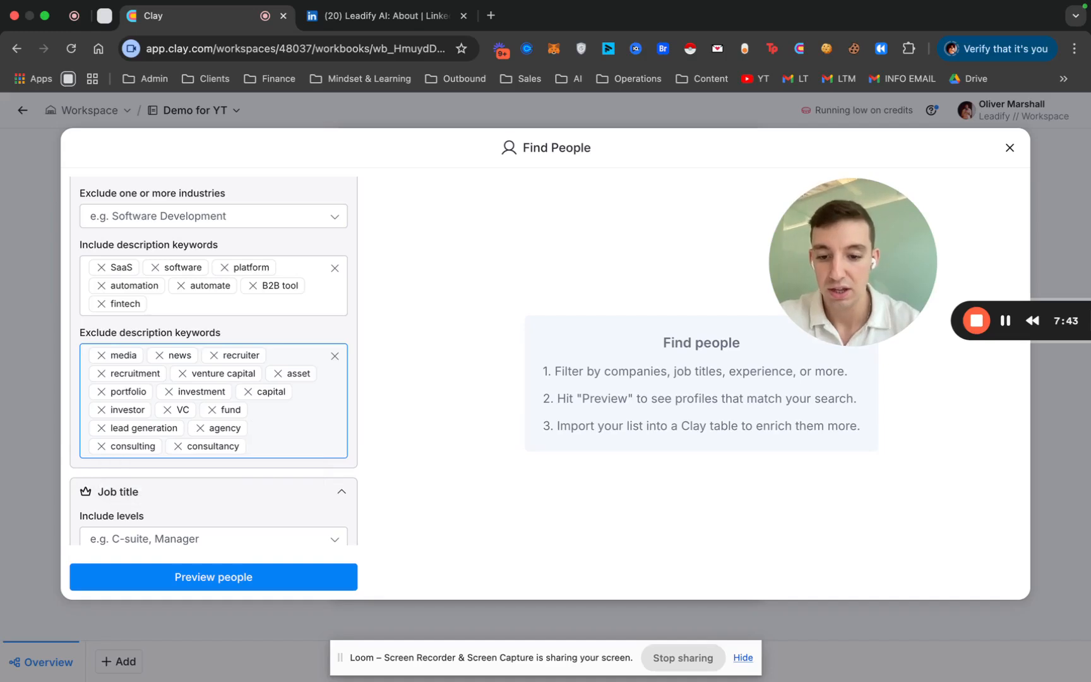
text(consul)
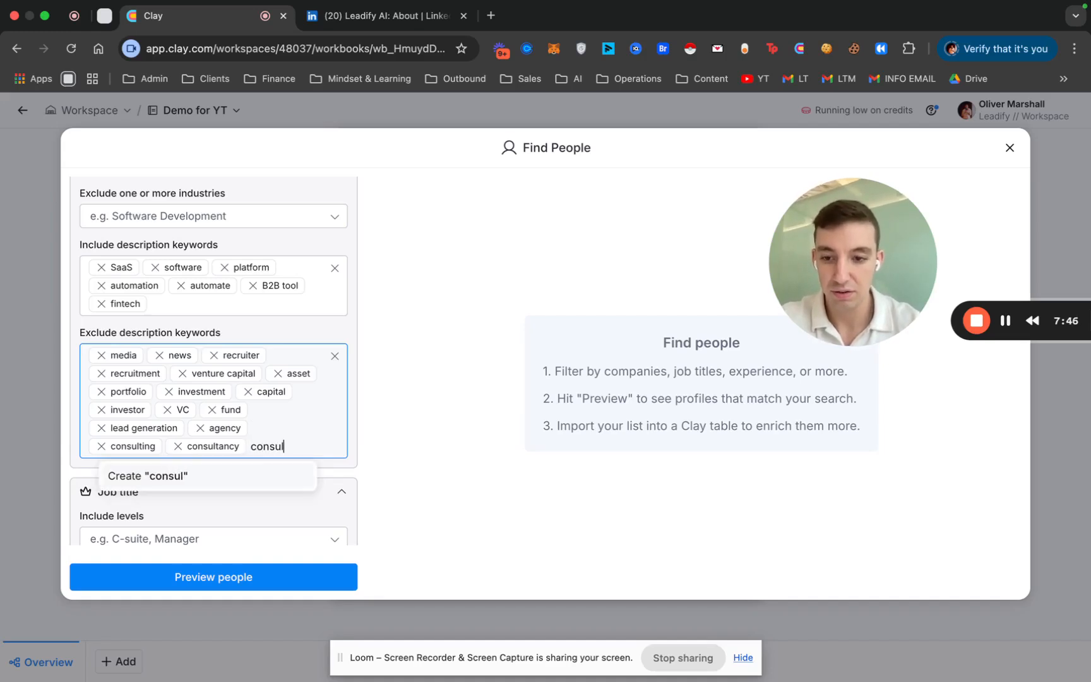
text(tant)
key(Return)
Step: Limit the people search to the job levels Owner and C-suite
scroll(300, 391, down, 5)
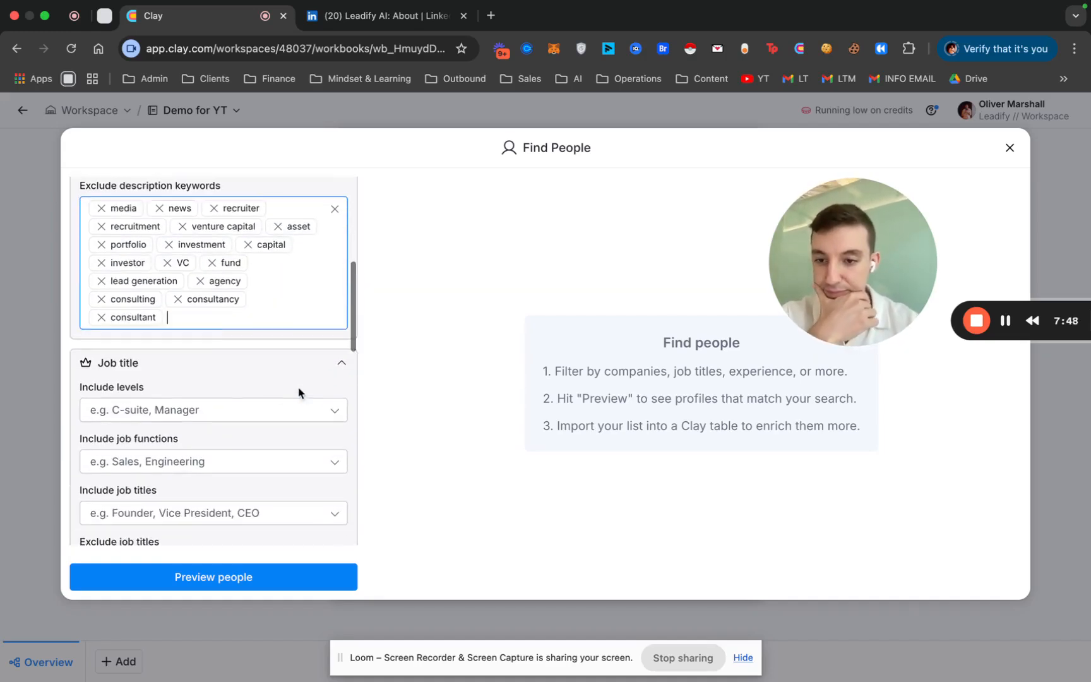
click(164, 409)
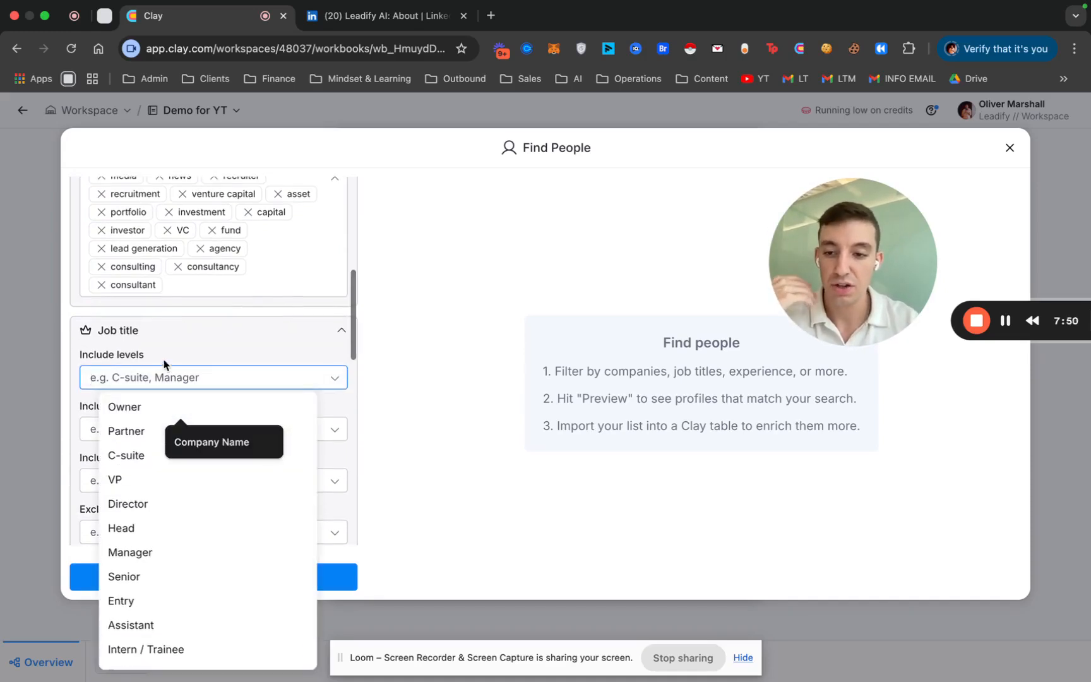
click(143, 409)
click(139, 457)
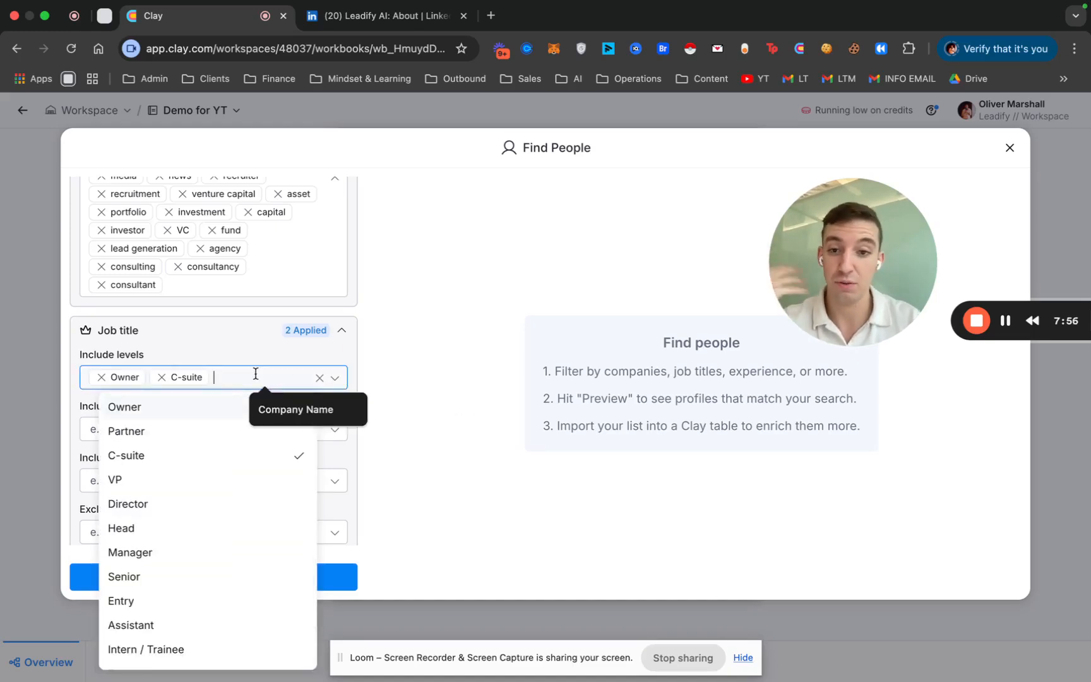
scroll(237, 548, down, 2)
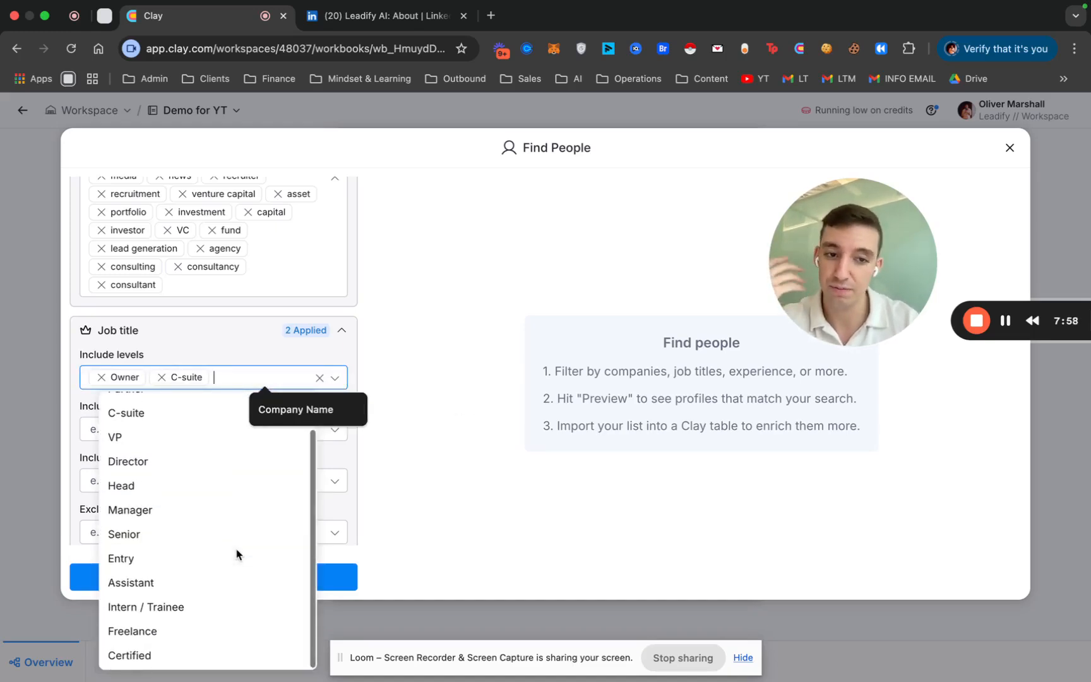
scroll(236, 553, up, 2)
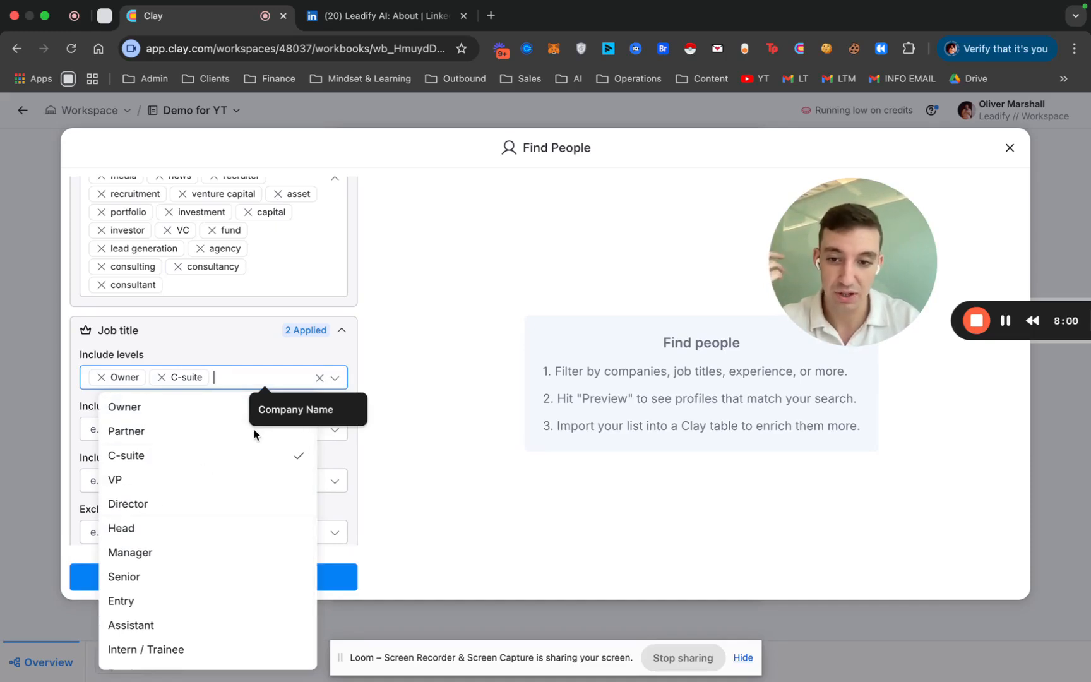
click(440, 439)
scroll(241, 453, down, 2)
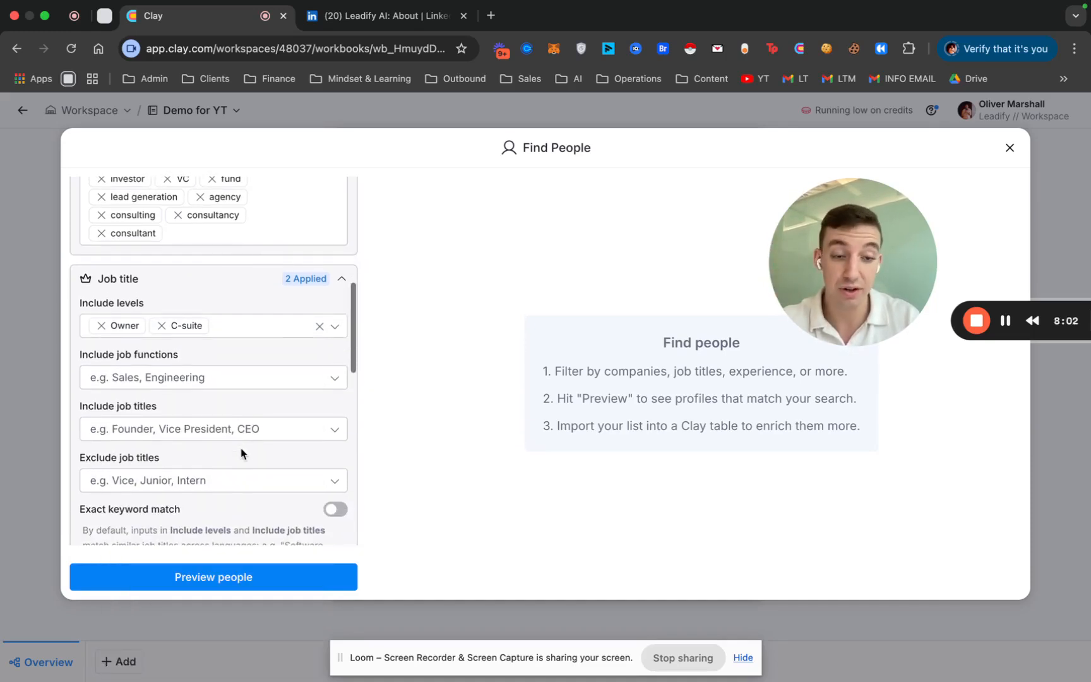
click(132, 373)
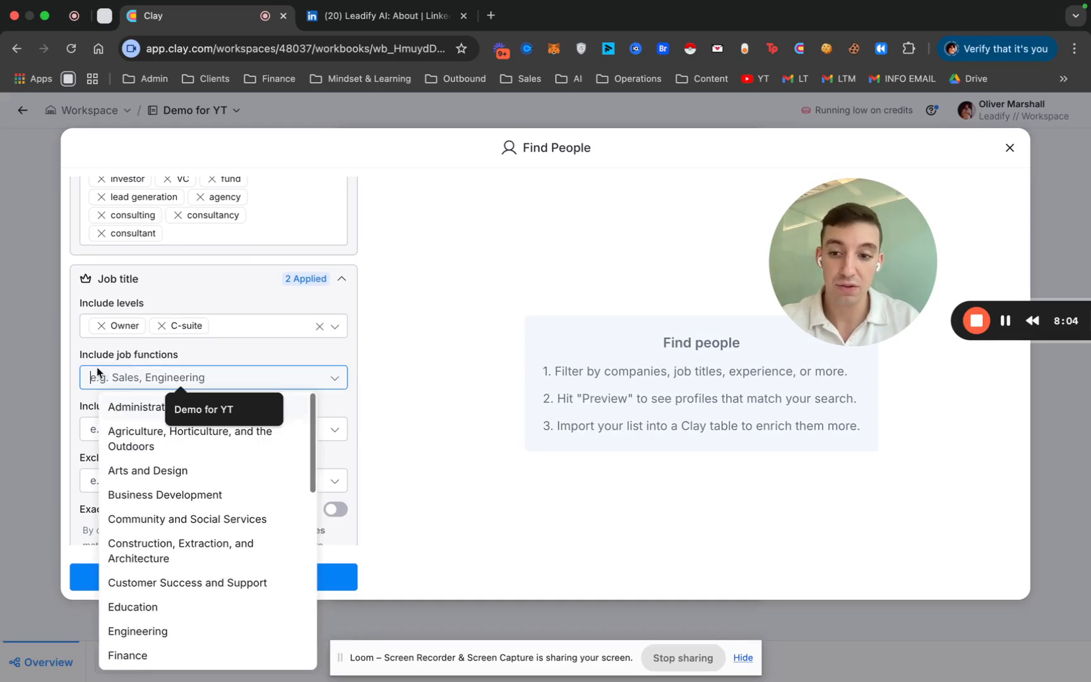
scroll(158, 509, down, 10)
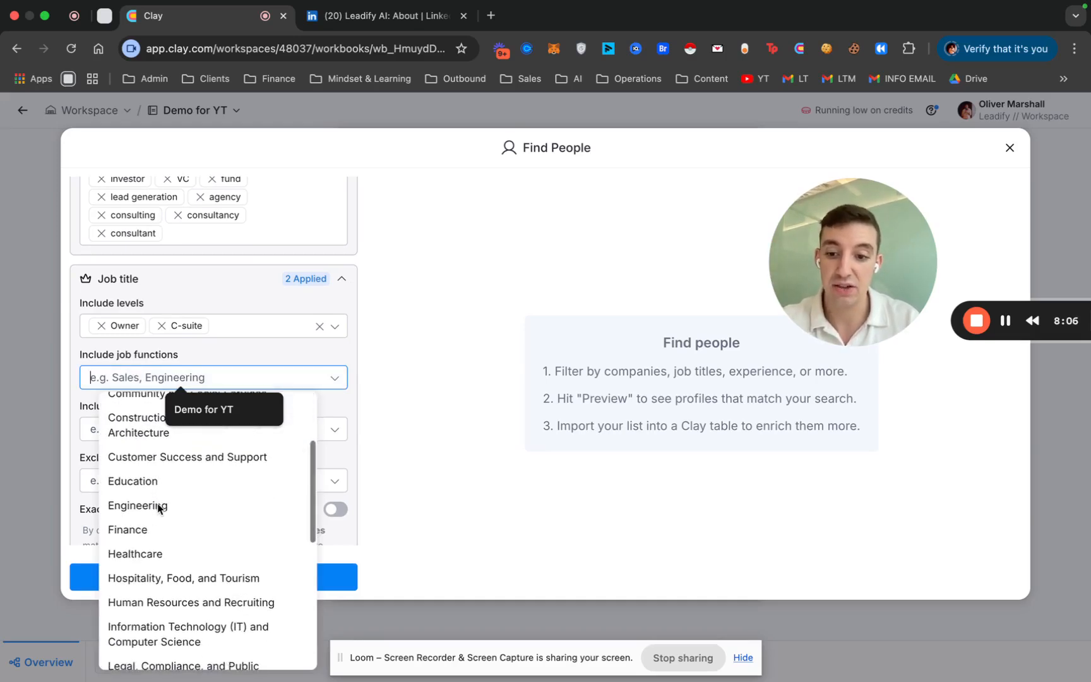
scroll(158, 508, up, 10)
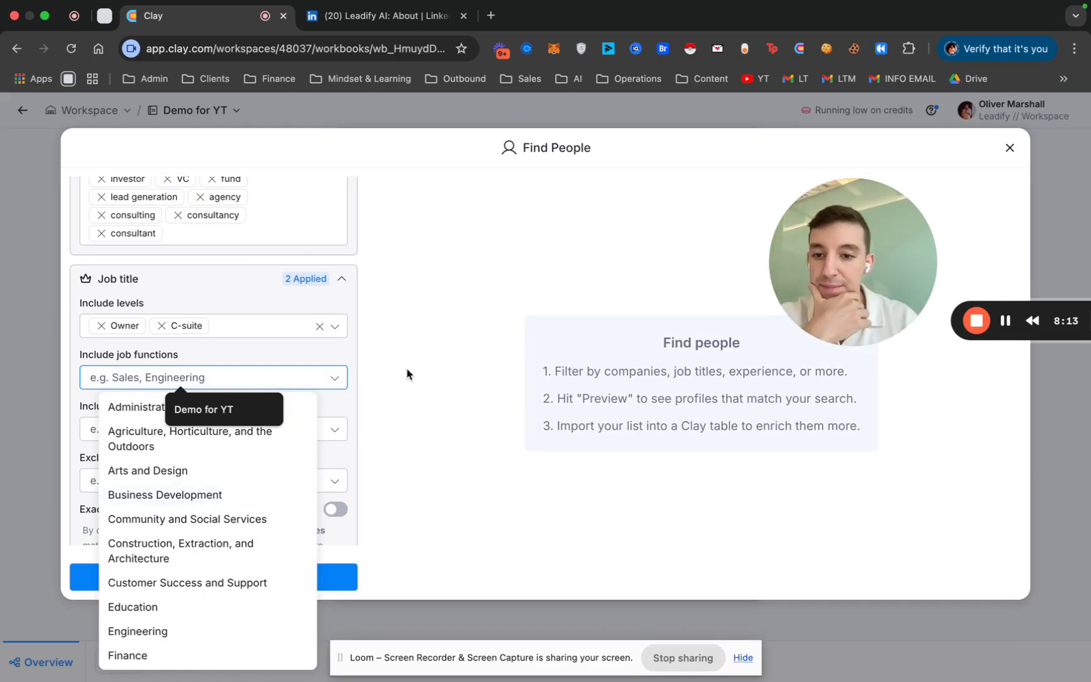
scroll(176, 544, down, 5)
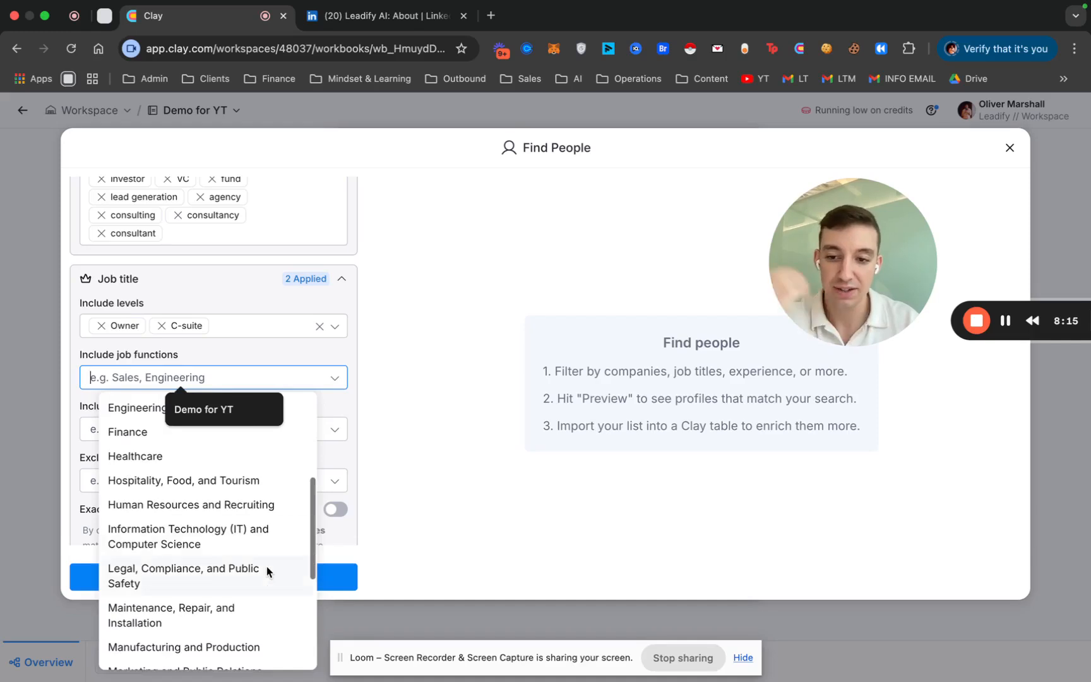
click(450, 431)
Step: Include the suggested job titles Owner / Founder and Chief Executive Officer in the people search
scroll(208, 404, down, 1)
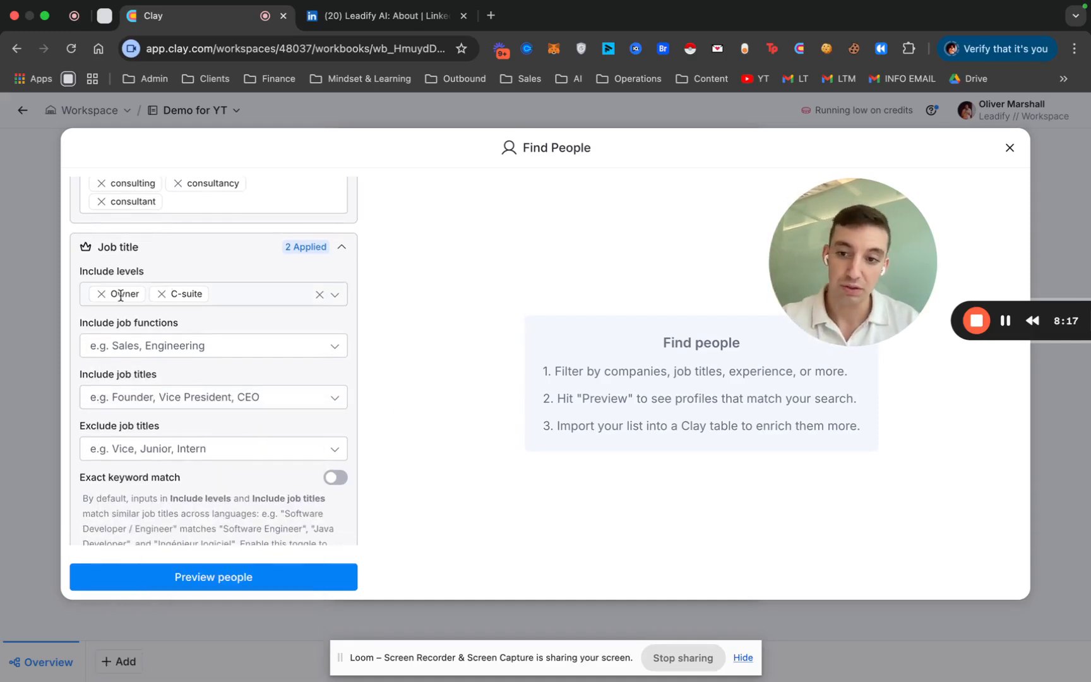
click(167, 399)
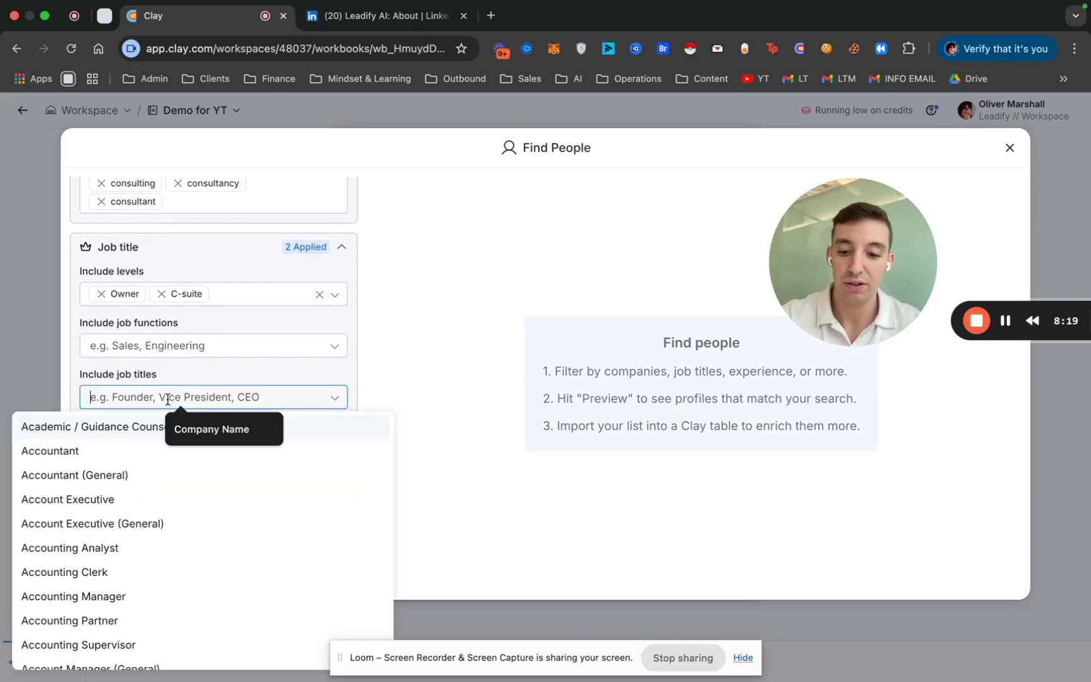
text(Founder)
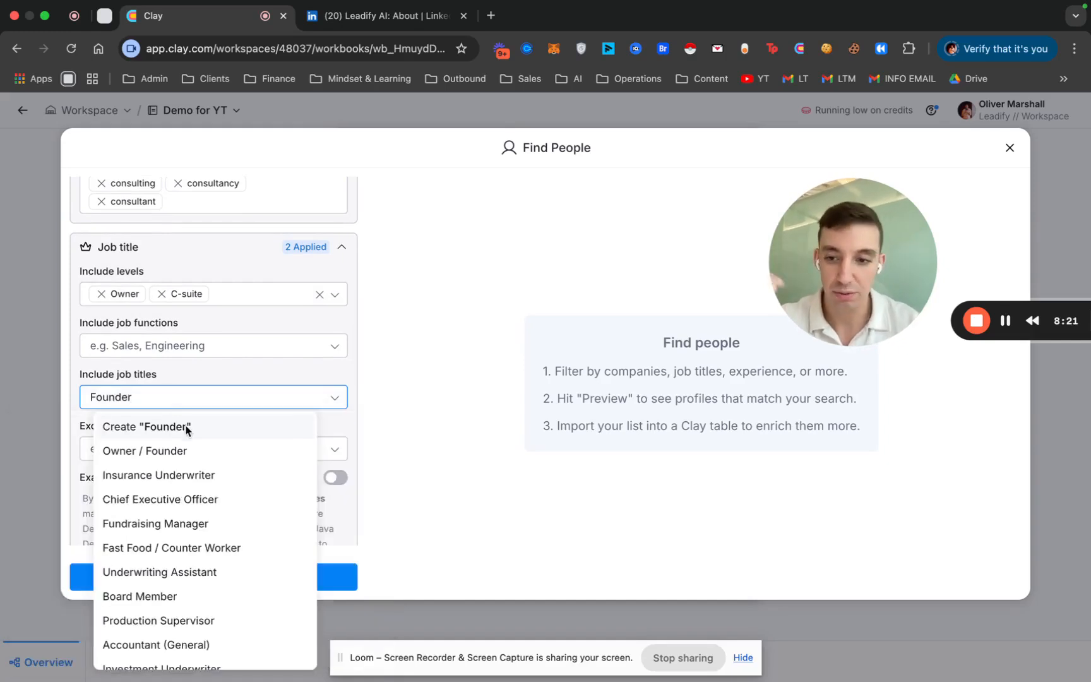
click(180, 449)
text(CEO)
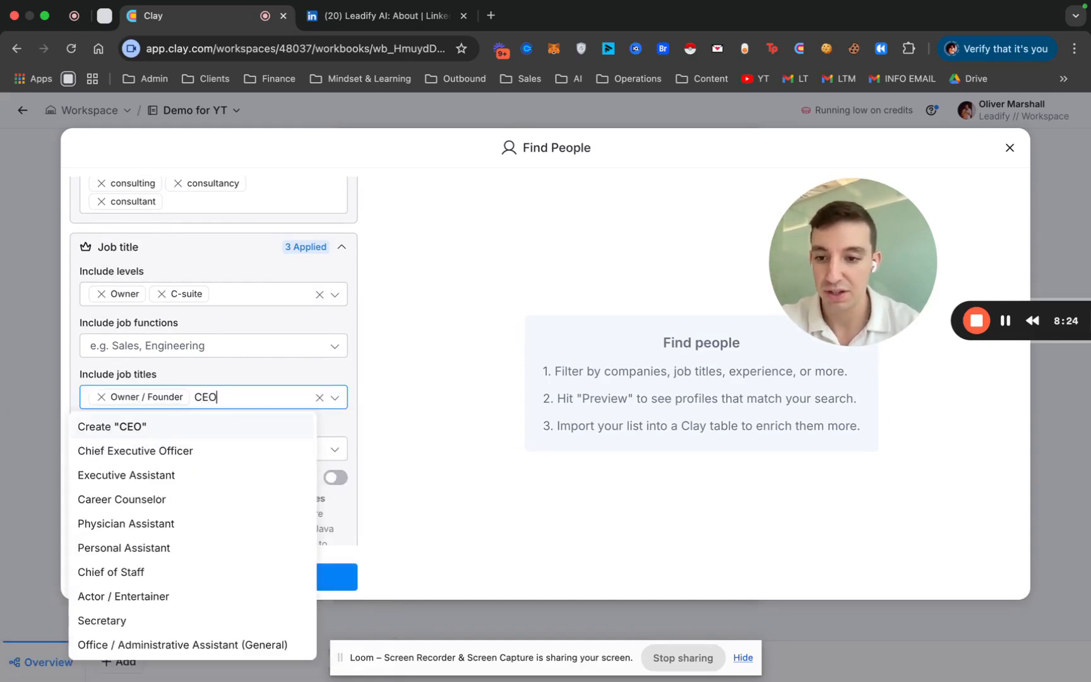
click(151, 450)
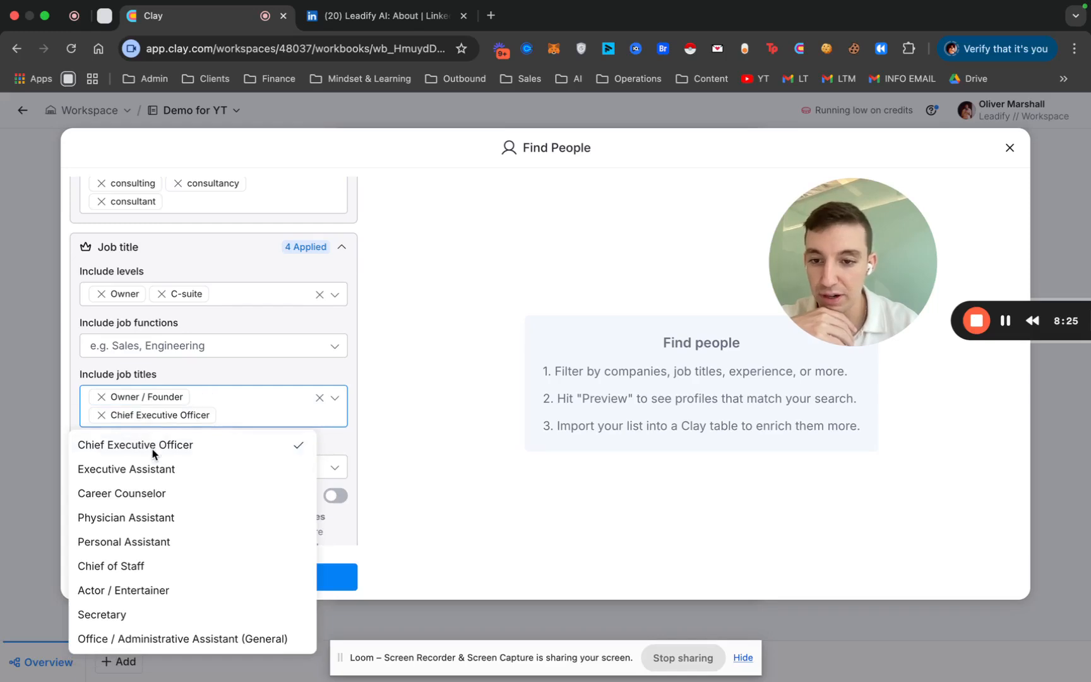
click(452, 382)
Step: Exclude people whose job titles contain assitant or PA, creating both as custom entries
scroll(191, 404, down, 3)
click(191, 372)
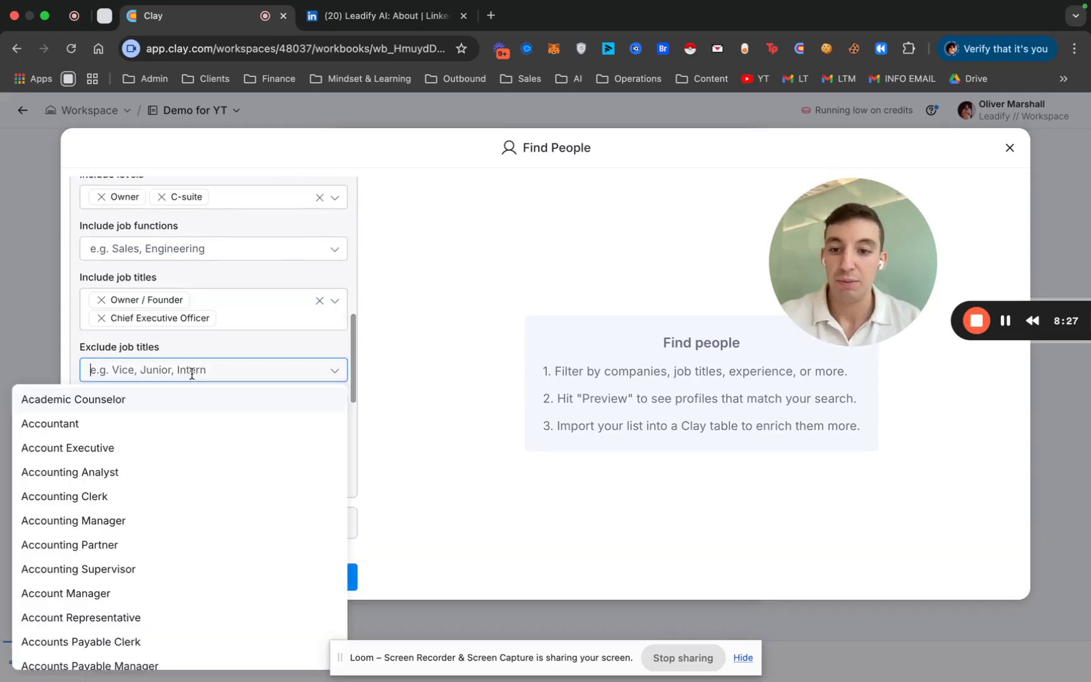
text(assitanr)
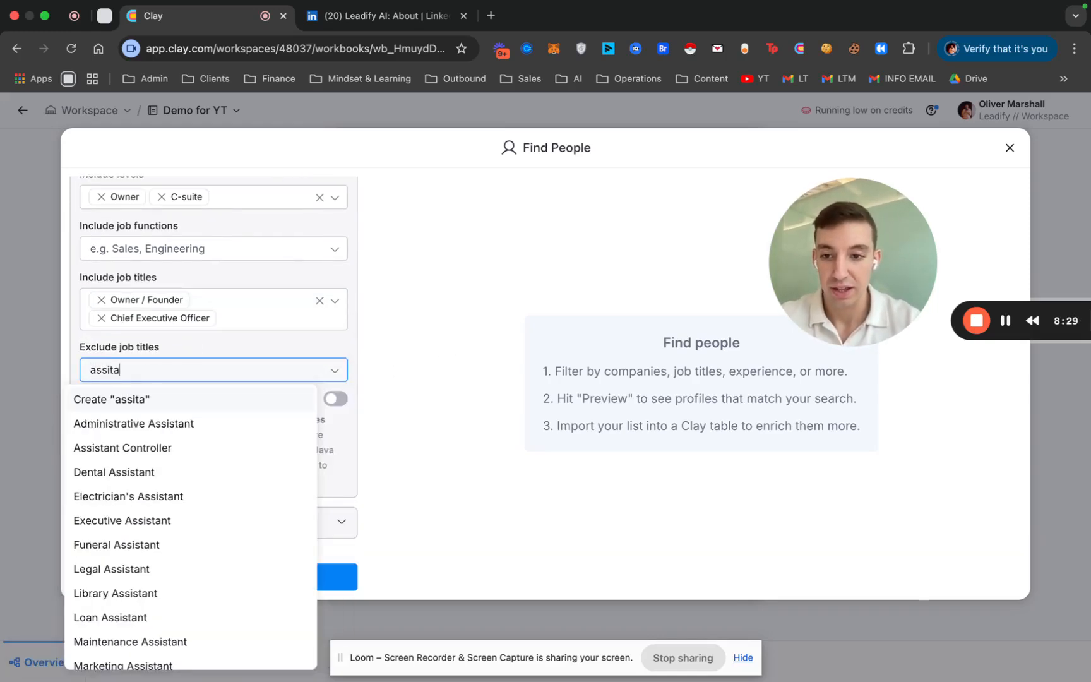
key(Return)
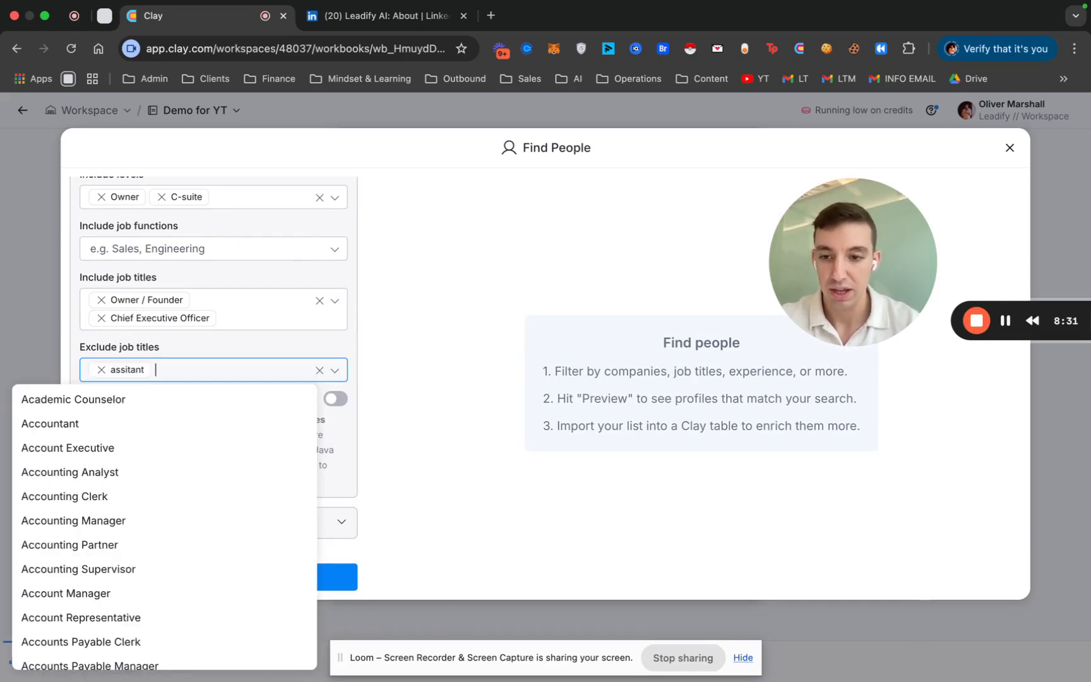
text(PA)
key(Return)
Step: Add admin and assistant to the excluded job titles
text(admi)
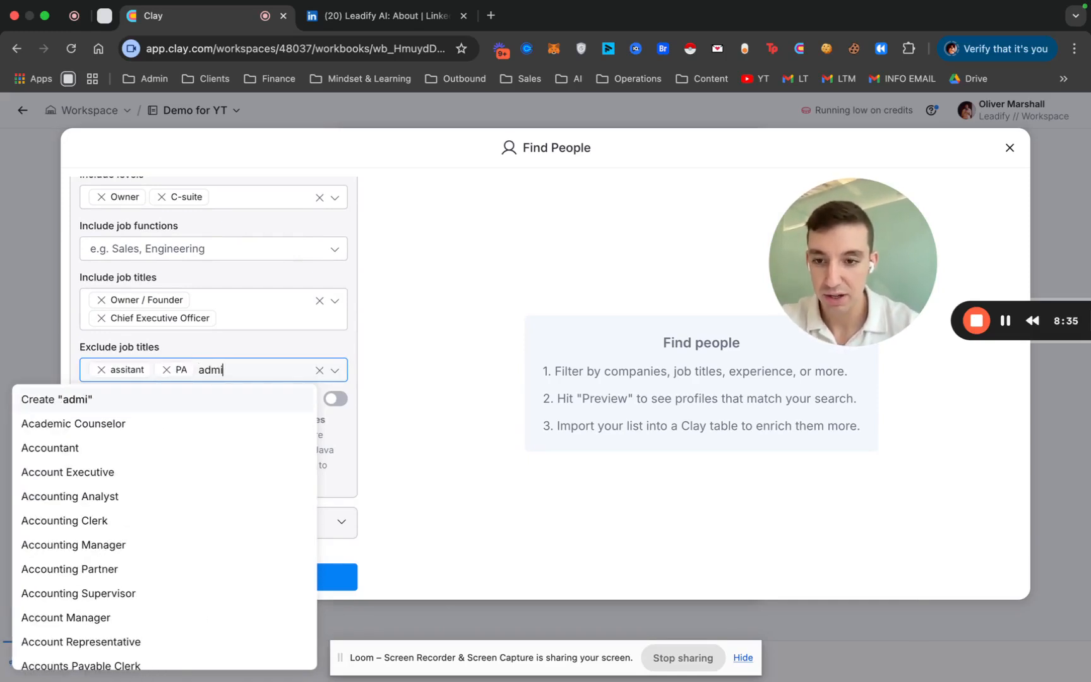
text(n)
key(Return)
text(assistant)
key(Return)
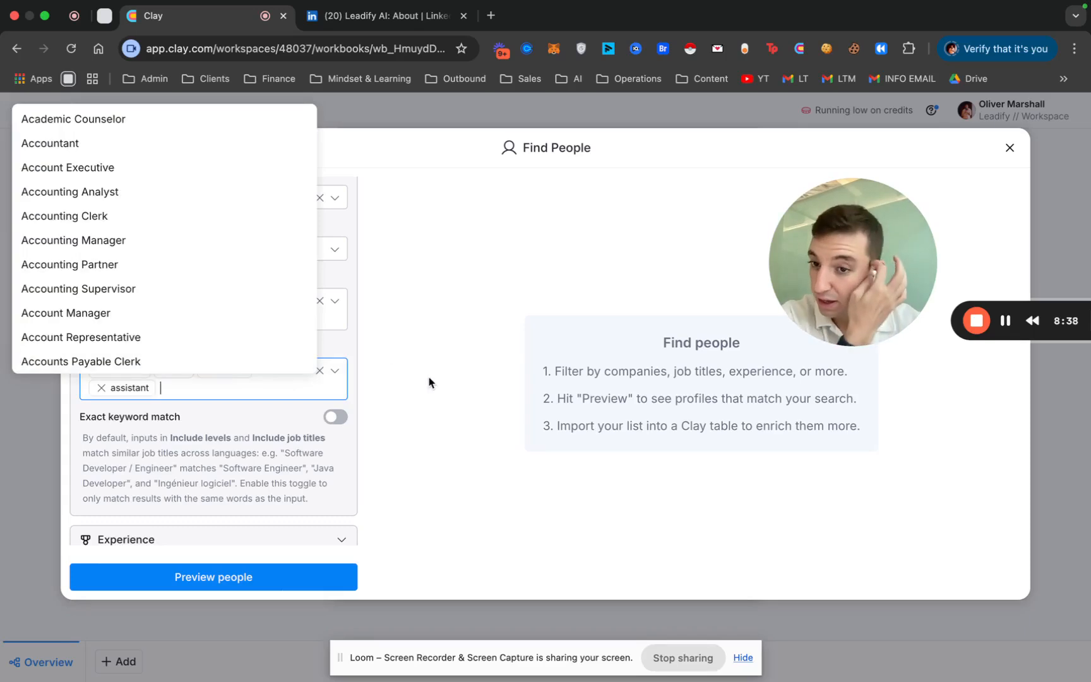
click(429, 382)
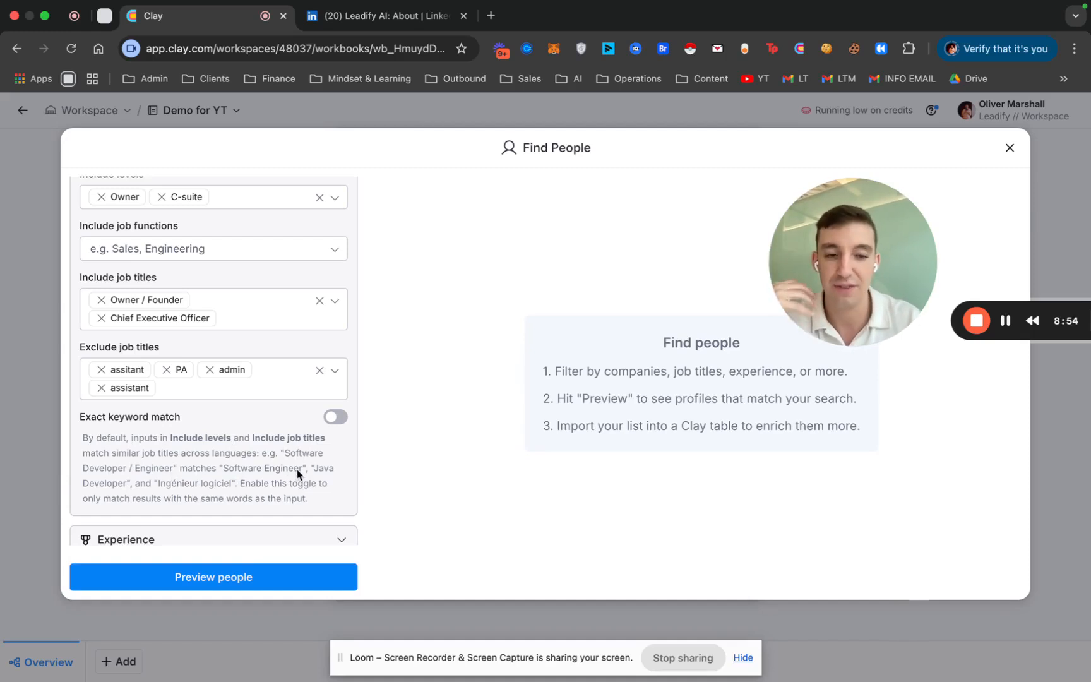
Step: Turn on exact keyword match for the included job levels and job titles
click(339, 417)
scroll(258, 460, down, 5)
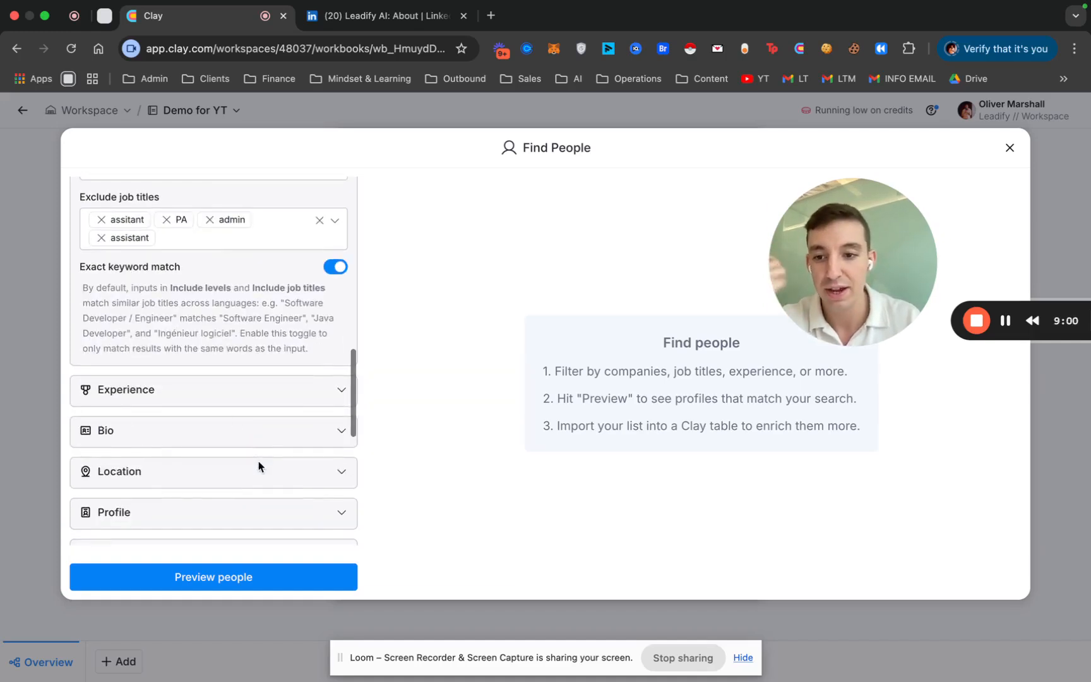
Step: Examine the Experience and Bio filter options, including months in current role and the headline and about-section keywords
click(224, 391)
scroll(189, 372, down, 3)
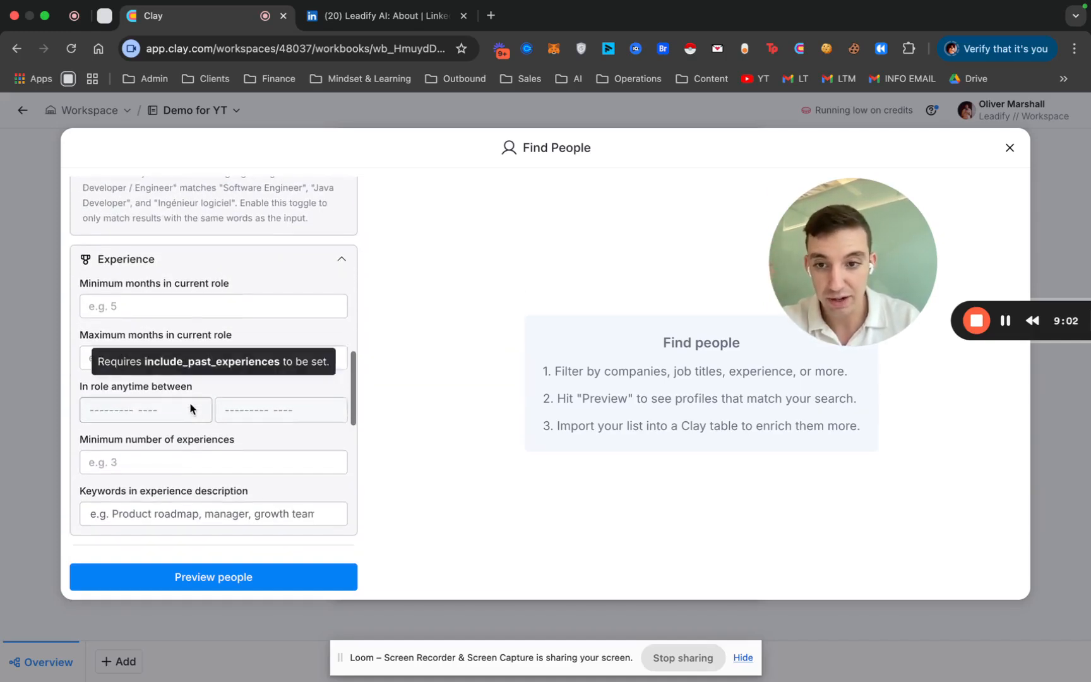
click(186, 304)
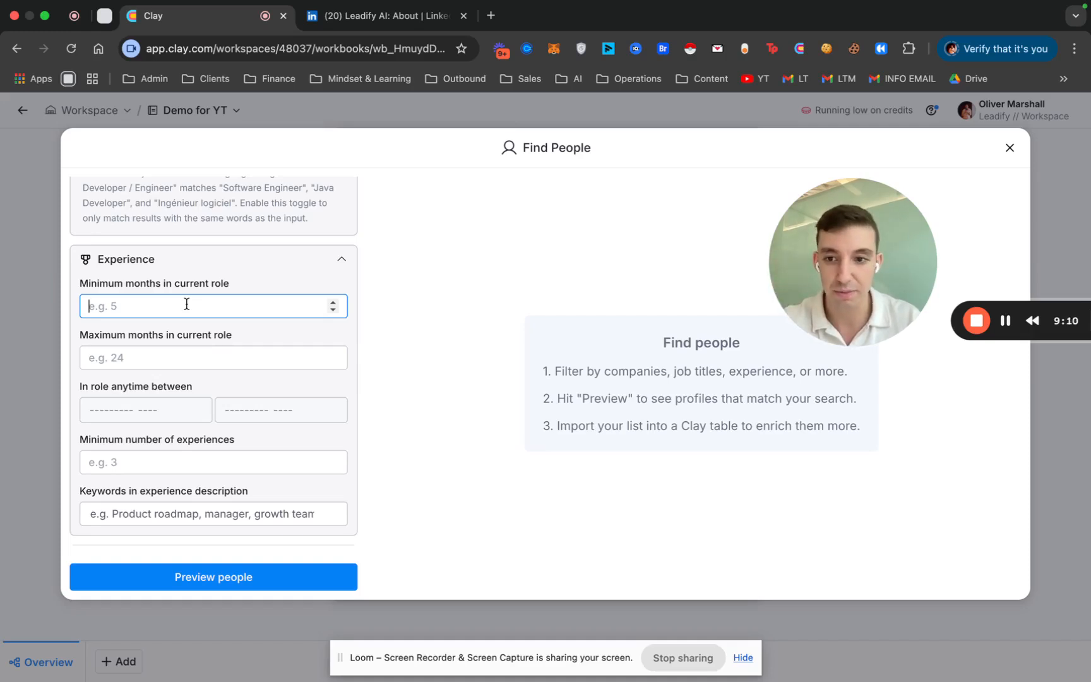
click(170, 359)
scroll(170, 403, down, 2)
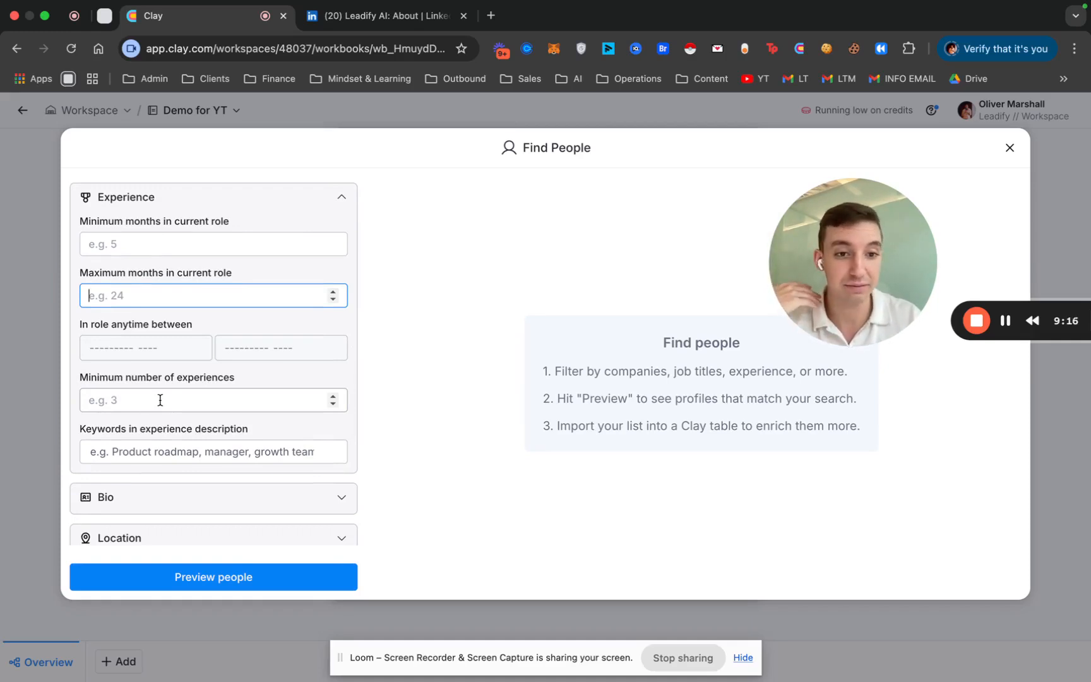
scroll(160, 404, down, 3)
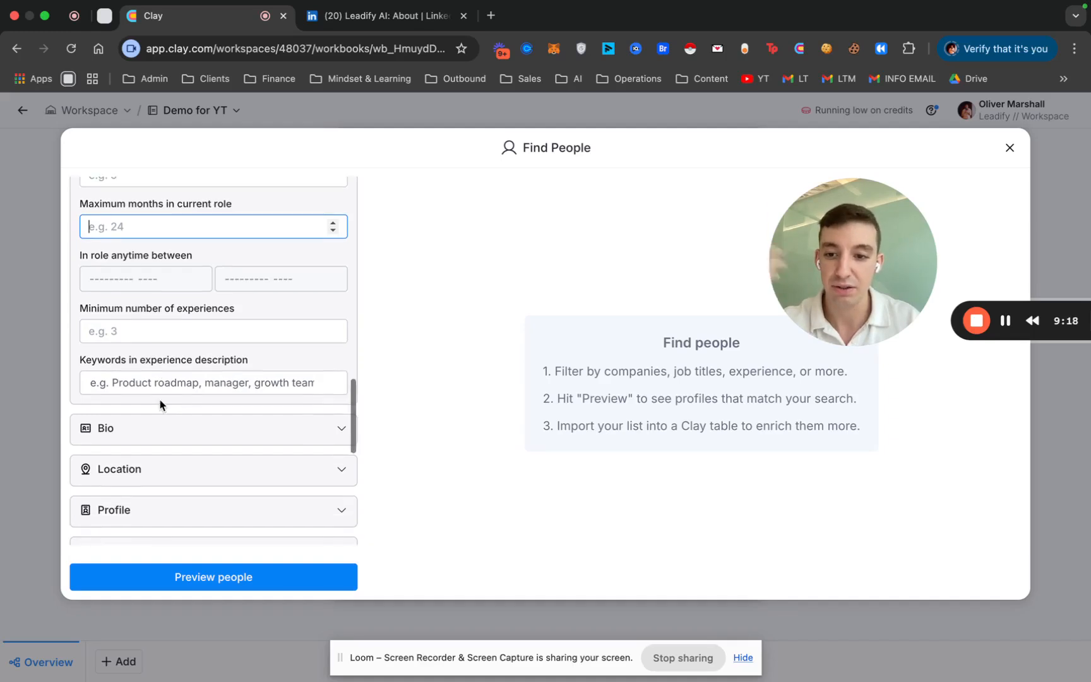
click(160, 429)
scroll(161, 379, down, 4)
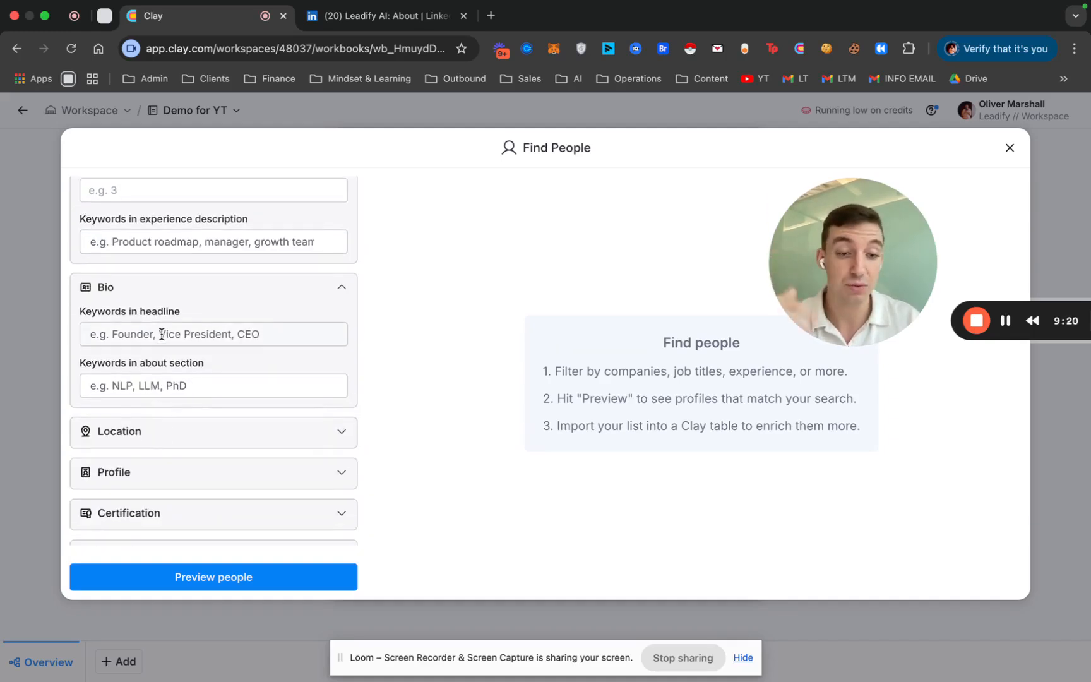
scroll(161, 334, down, 2)
Step: Limit the people search to the country United Kingdom in the location filter
click(167, 384)
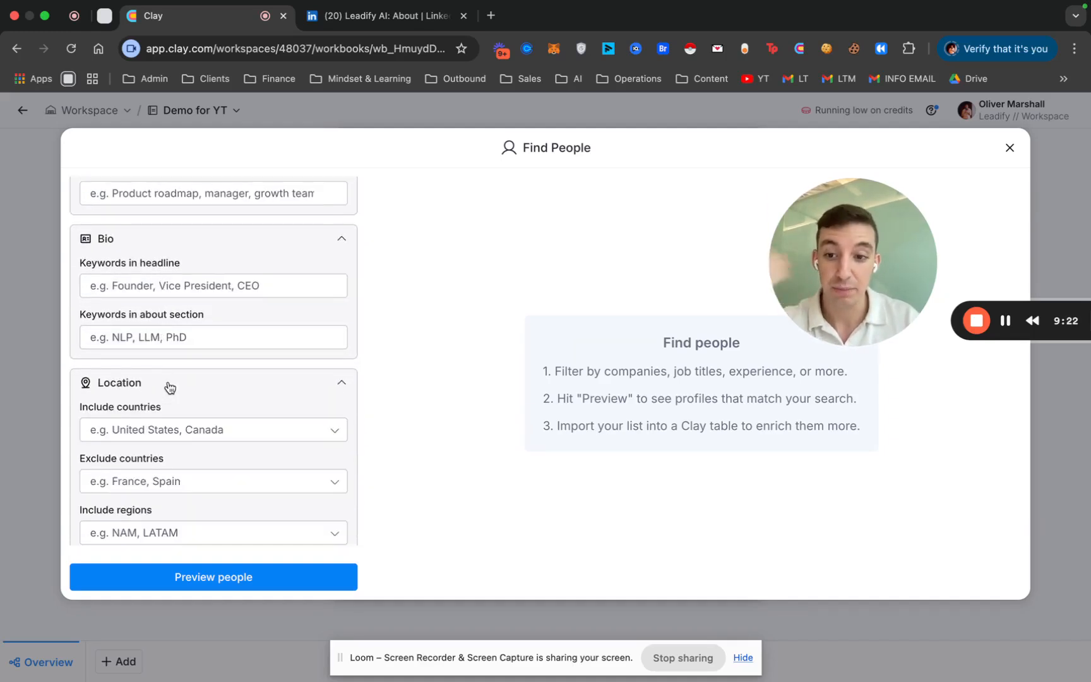
scroll(169, 386, down, 3)
click(161, 320)
text(United)
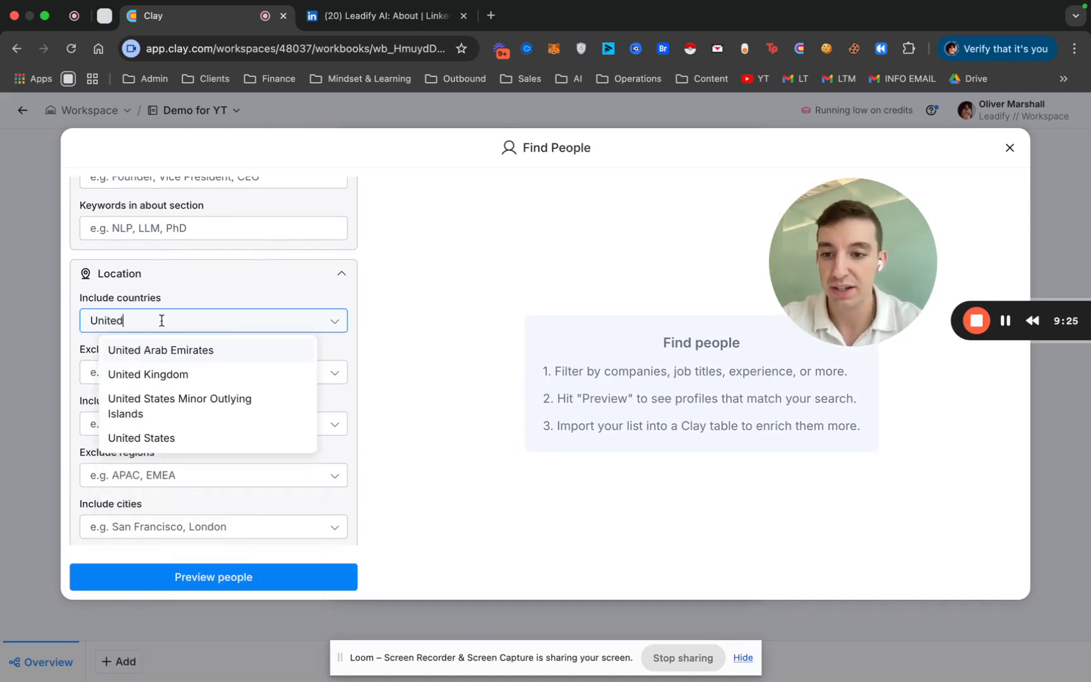
scroll(223, 400, down, 8)
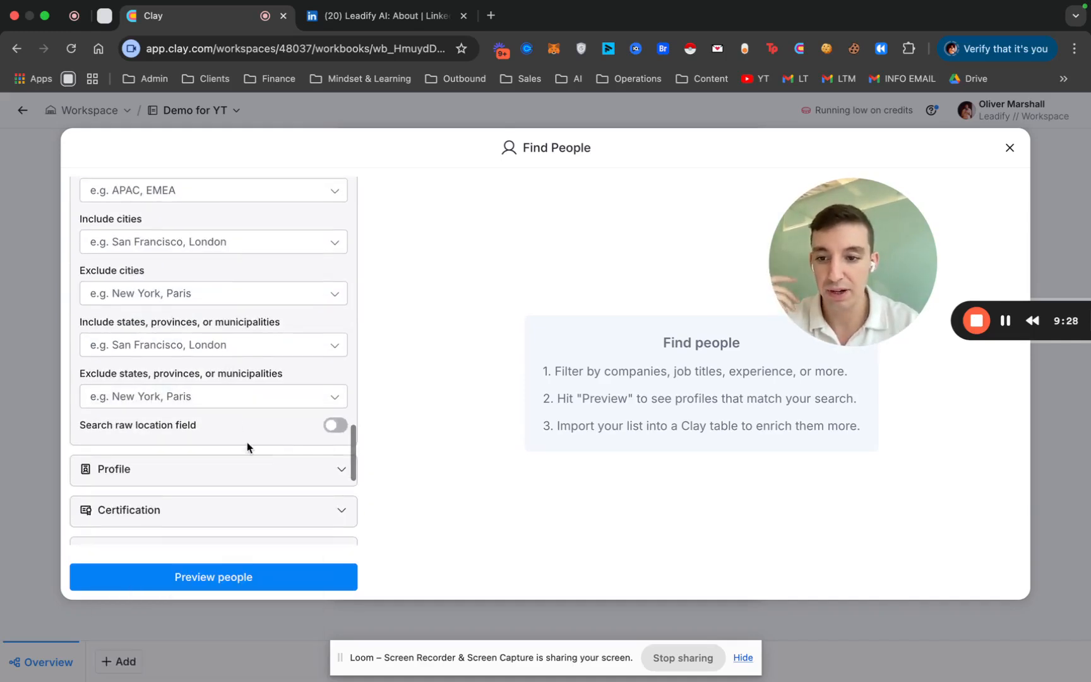
Step: Set the profile filter to a minimum of 500 connections and 1000 followers
scroll(209, 423, down, 2)
click(176, 407)
scroll(176, 416, down, 2)
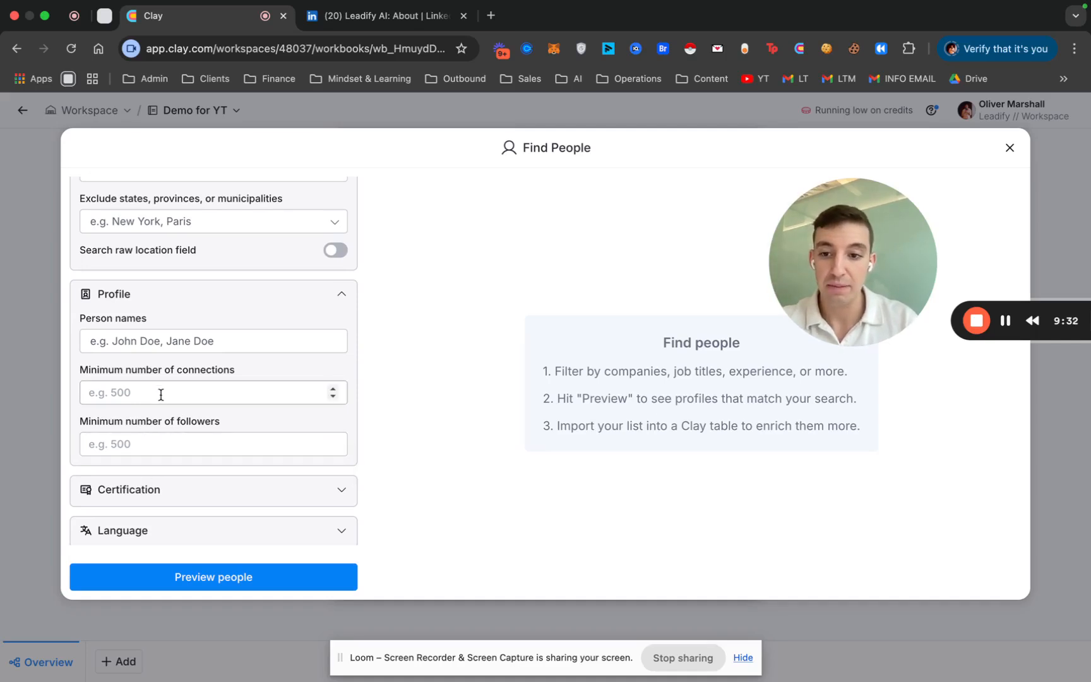
click(161, 392)
text(500)
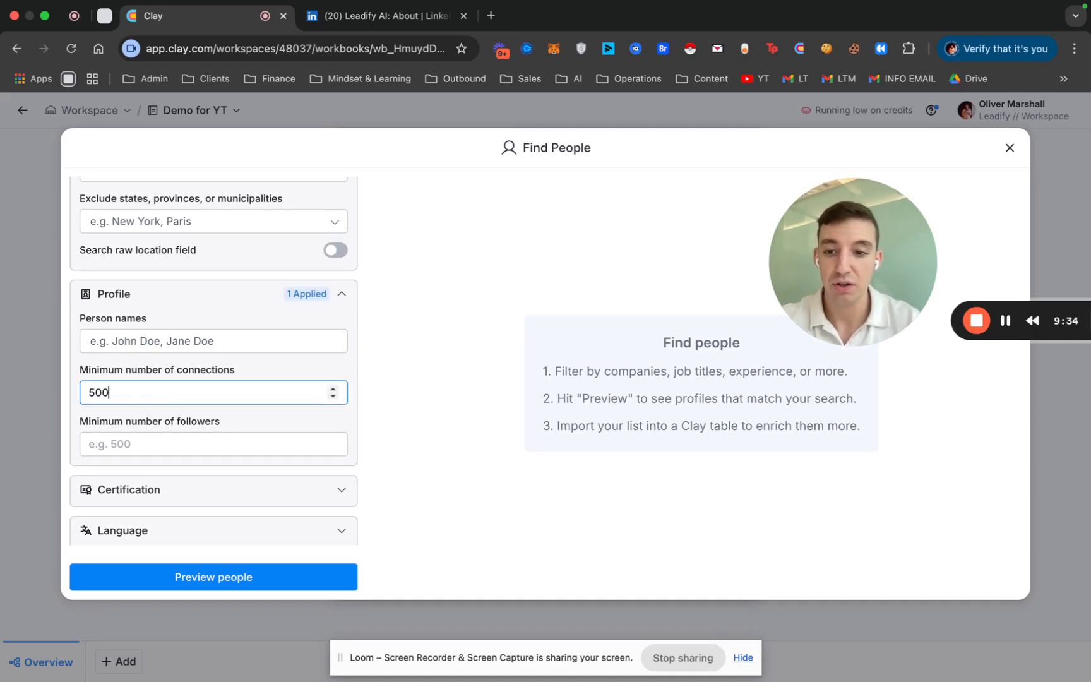
click(179, 444)
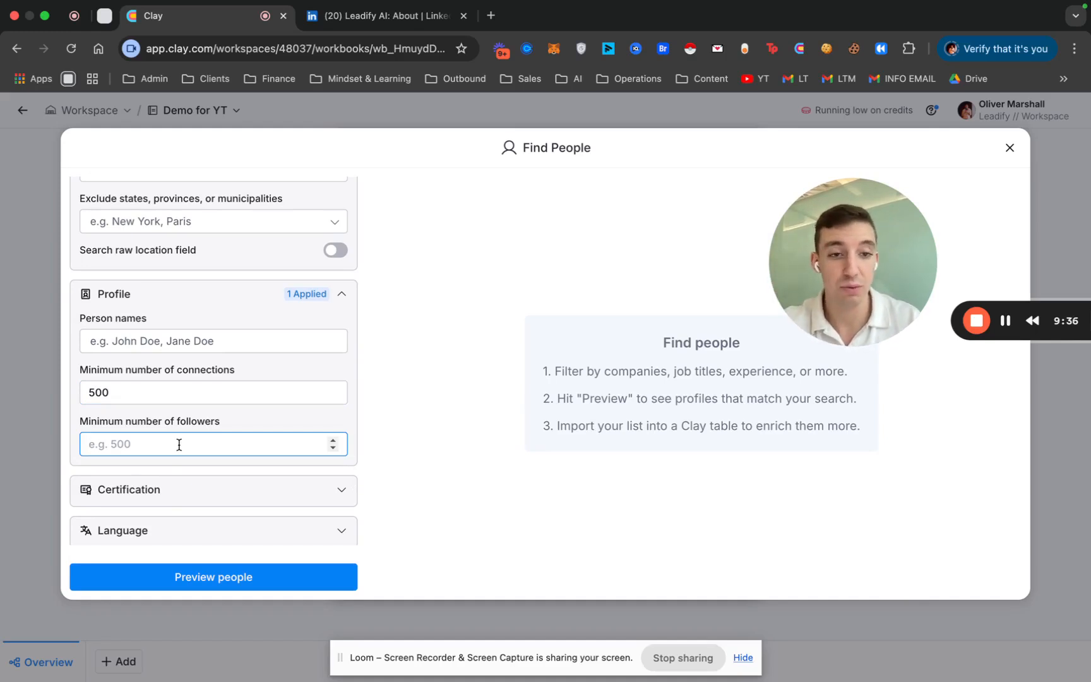
text(1000)
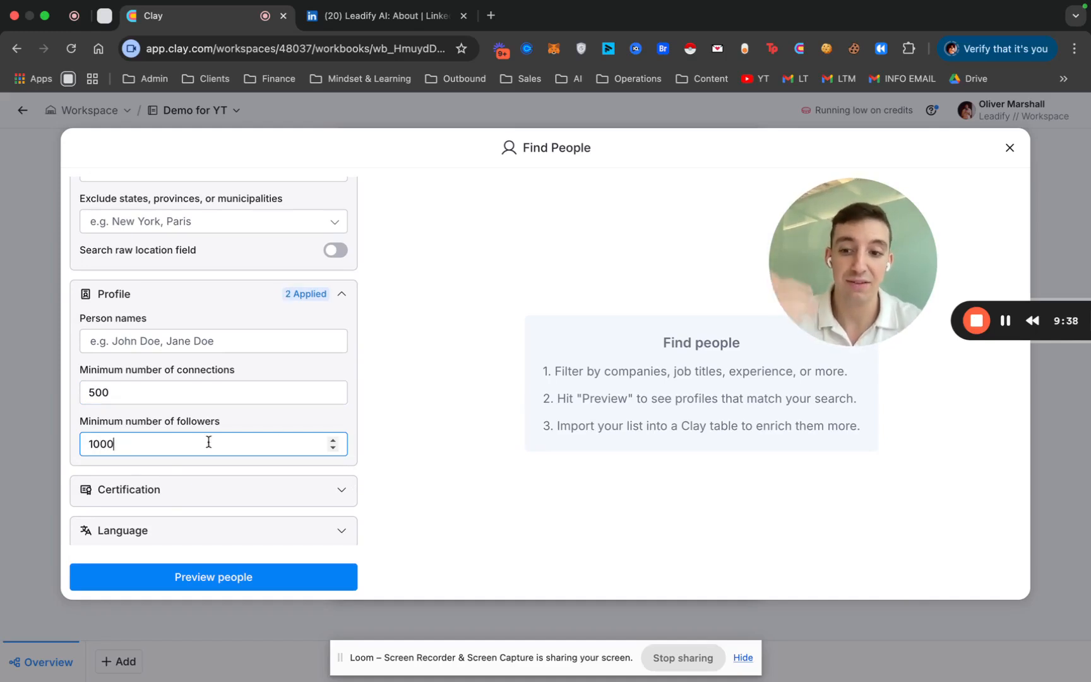
click(480, 398)
Step: Check the remaining filter sections and the result limits, and generate a preview of the matching people
scroll(302, 442, down, 2)
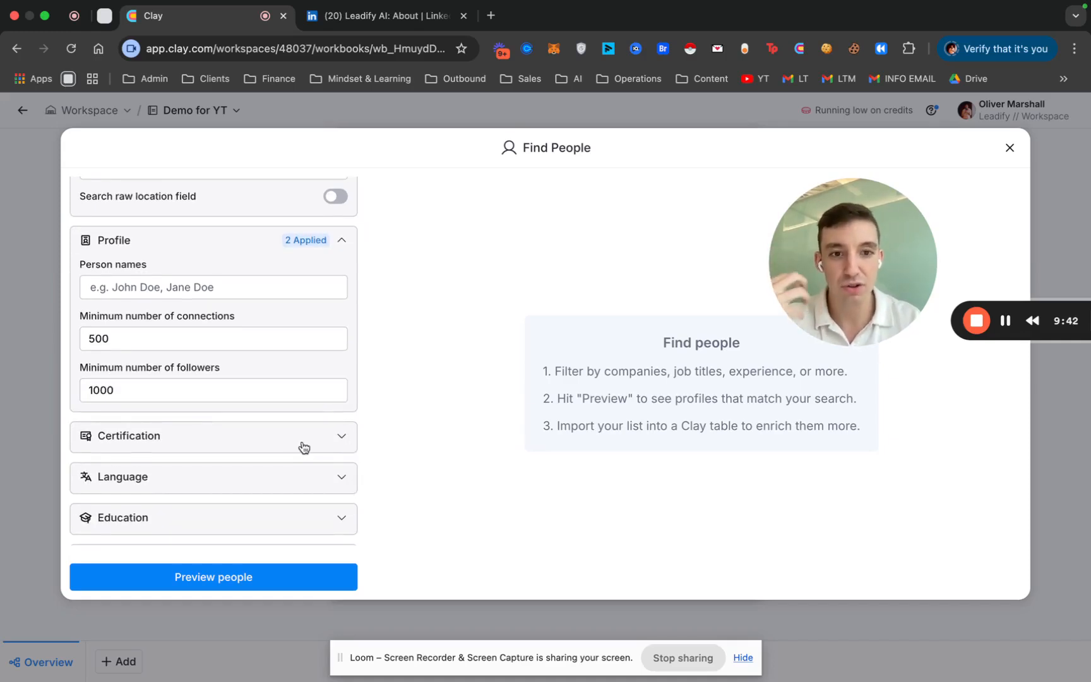
scroll(256, 478, down, 4)
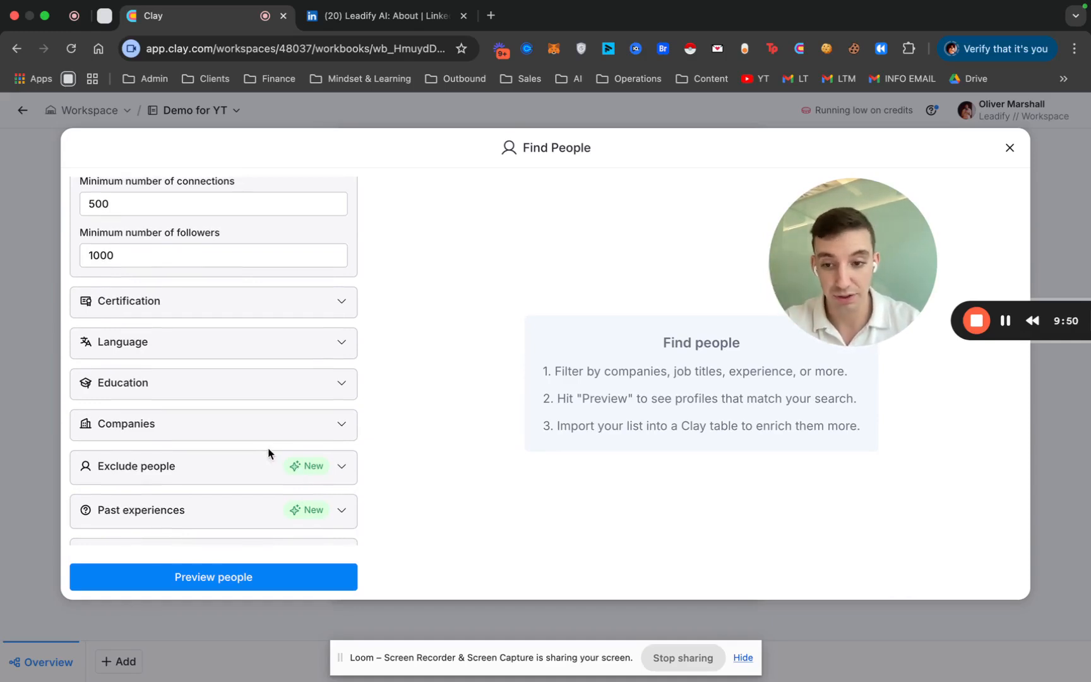
scroll(268, 453, down, 1)
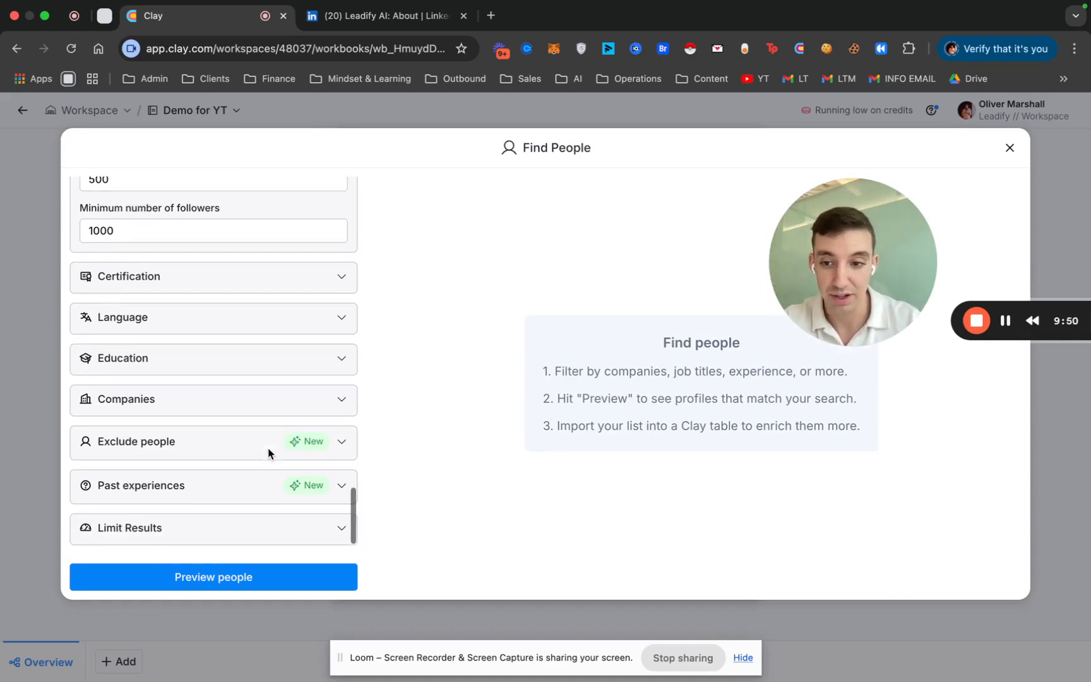
click(226, 539)
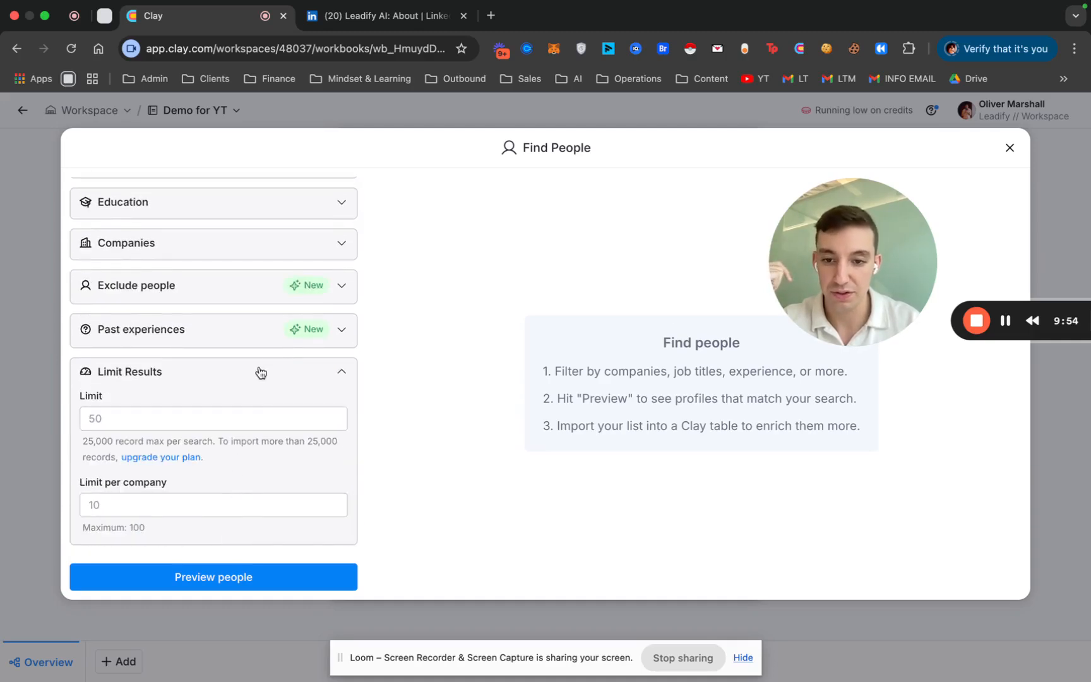
scroll(258, 371, up, 5)
scroll(256, 371, up, 10)
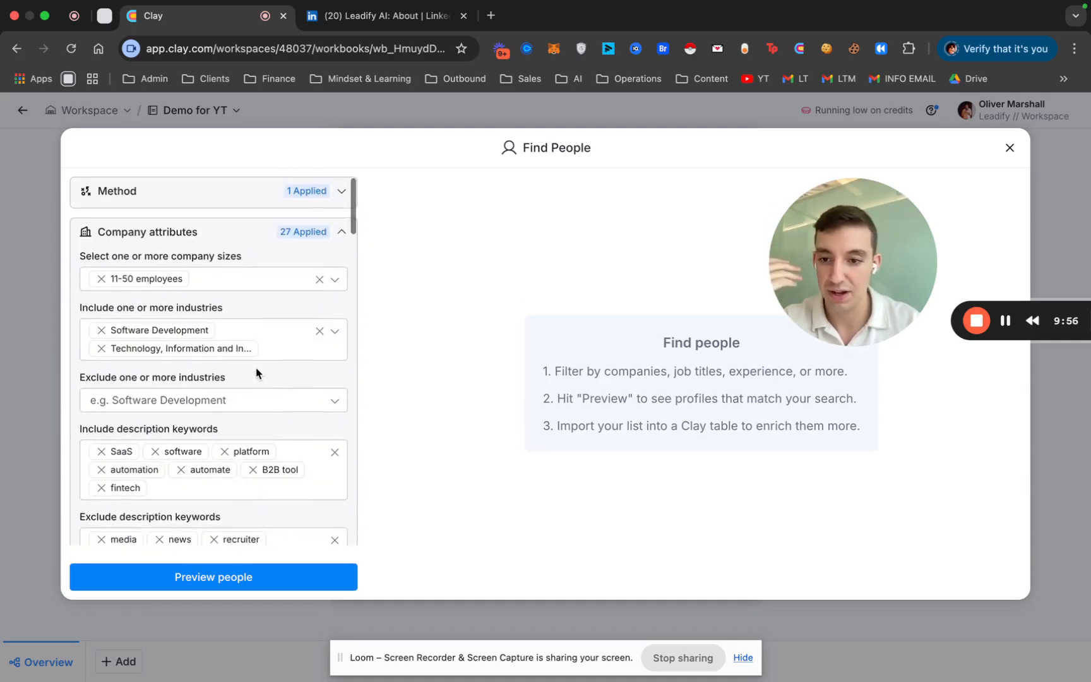
click(212, 577)
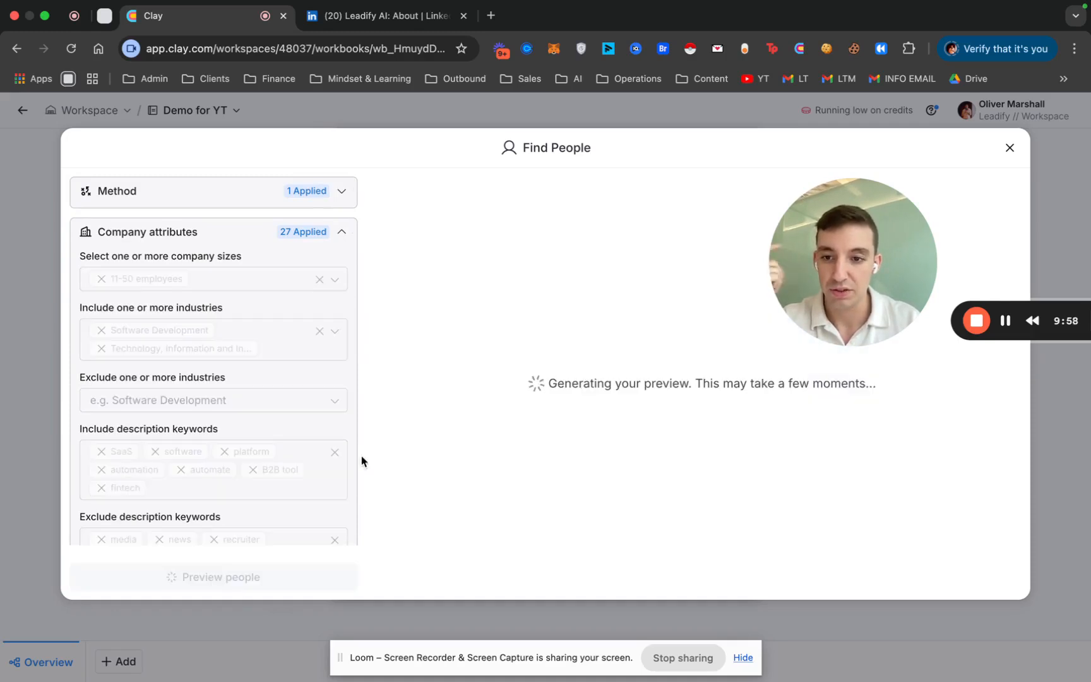
Step: Examine the preview's result count, applied company filters, job titles, locations and LinkedIn URLs
drag(831, 252, 171, 483)
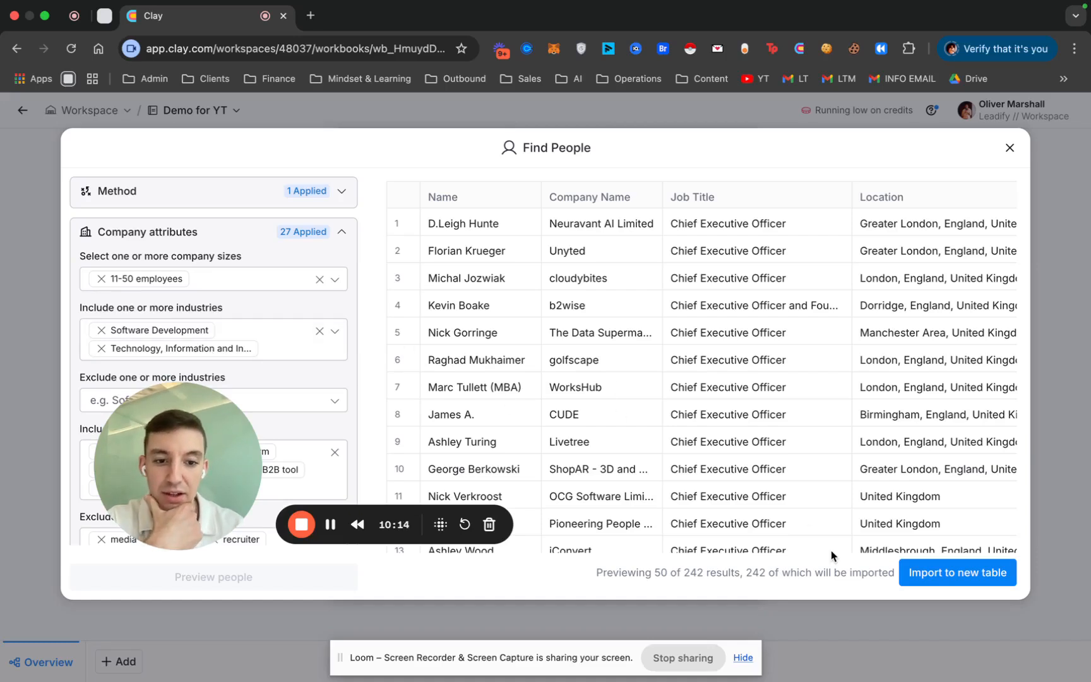
drag(683, 572, 737, 571)
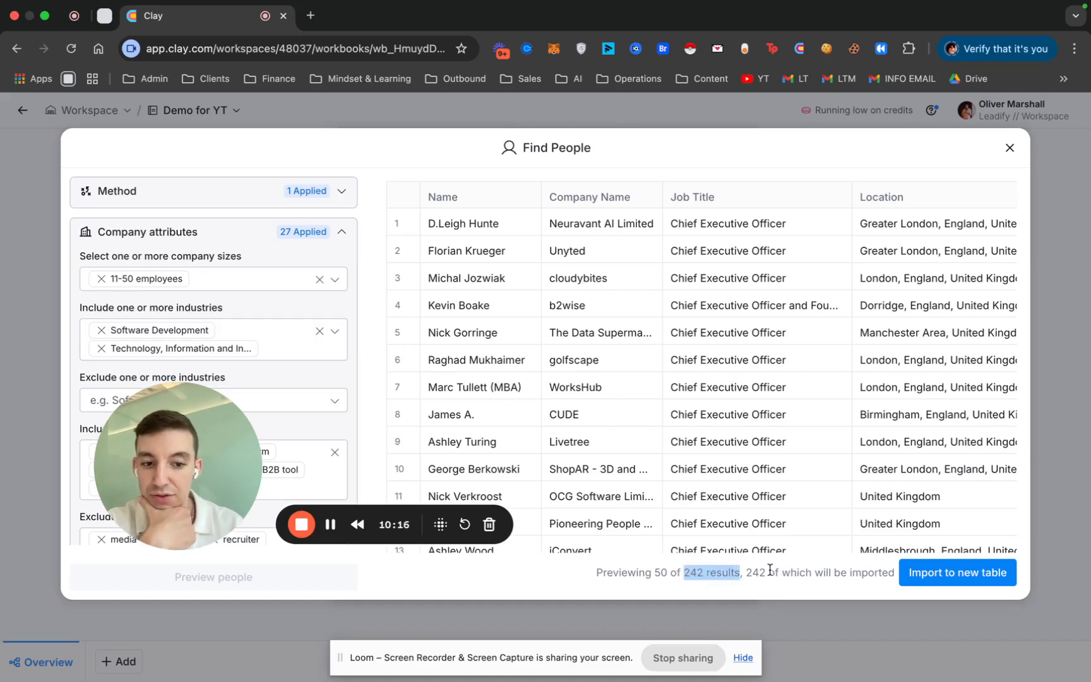
click(342, 312)
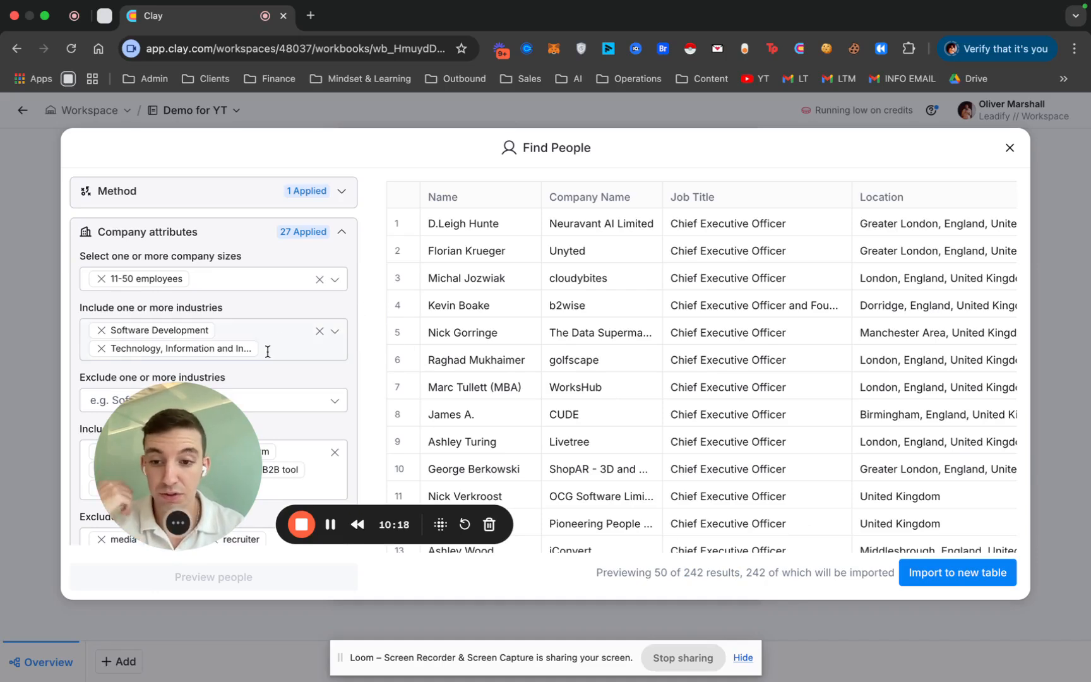
scroll(278, 344, down, 4)
scroll(280, 346, down, 1)
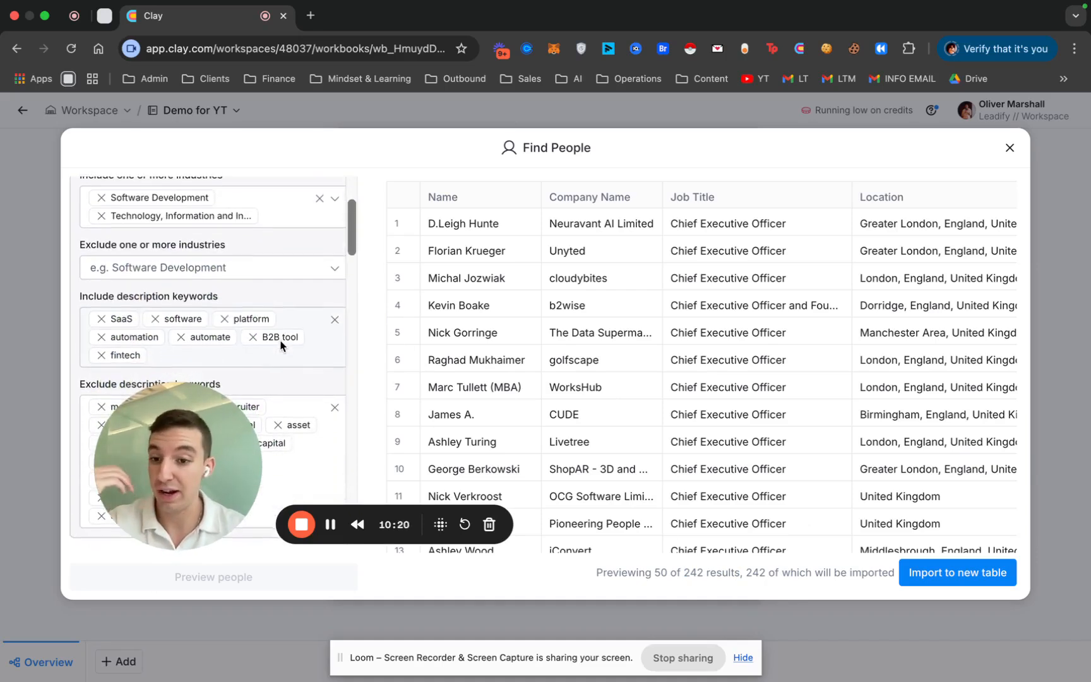
scroll(789, 446, right, 5)
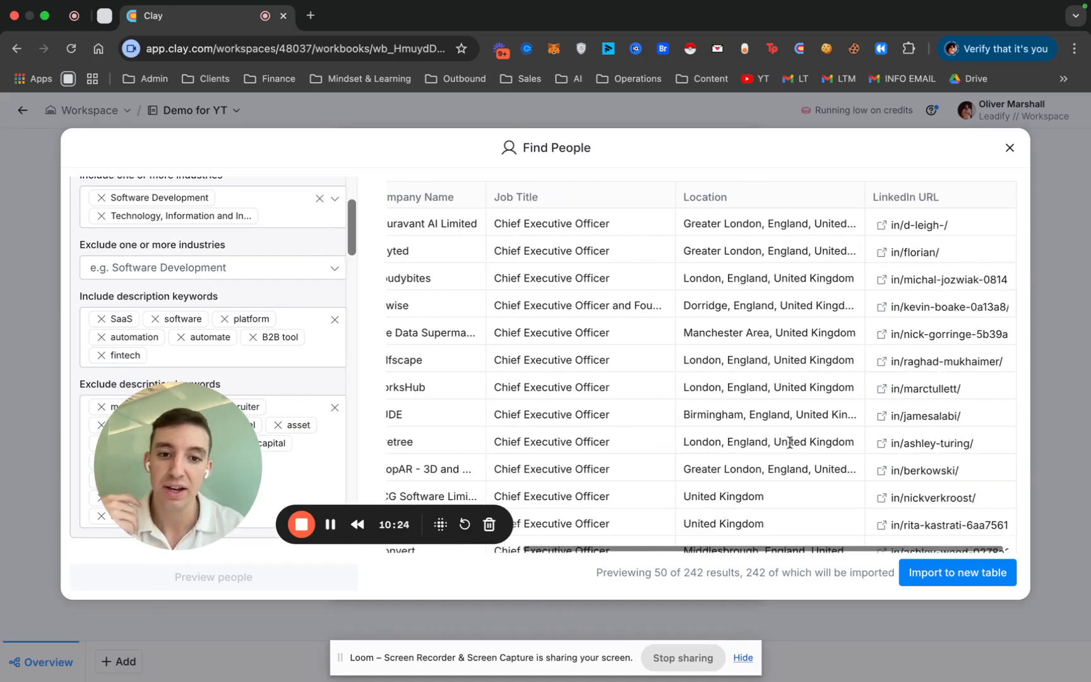
scroll(886, 294, down, 1)
scroll(887, 265, up, 1)
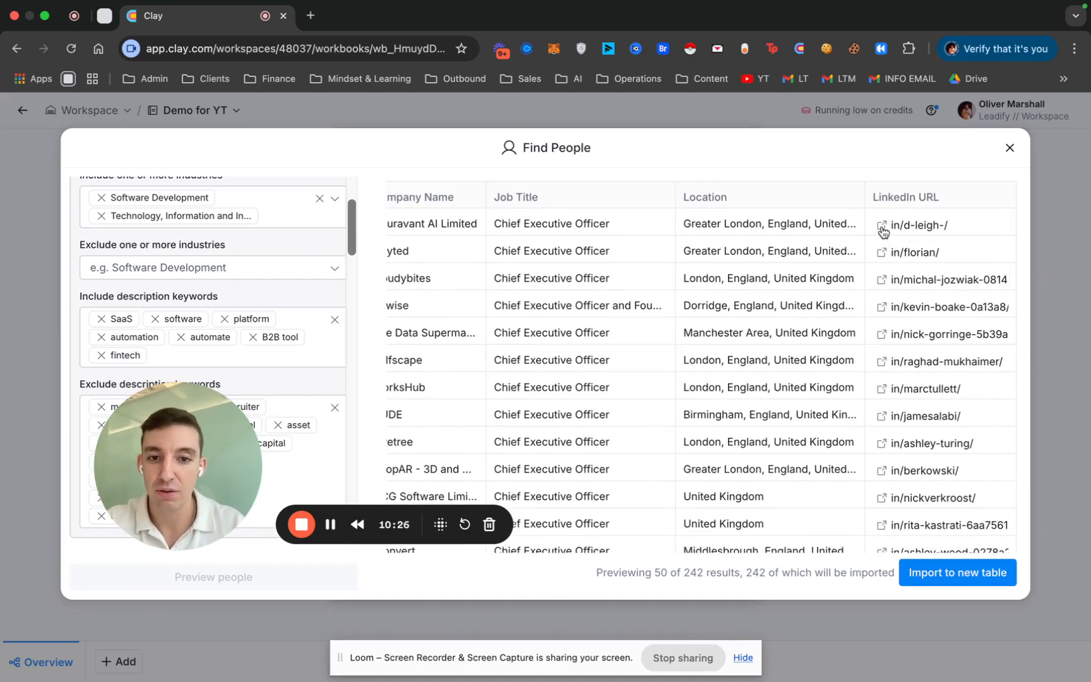
Step: Open four LinkedIn profiles from different parts of the previewed list in separate browser tabs
super+click(881, 228)
scroll(881, 230, down, 5)
super+click(881, 263)
scroll(881, 271, down, 5)
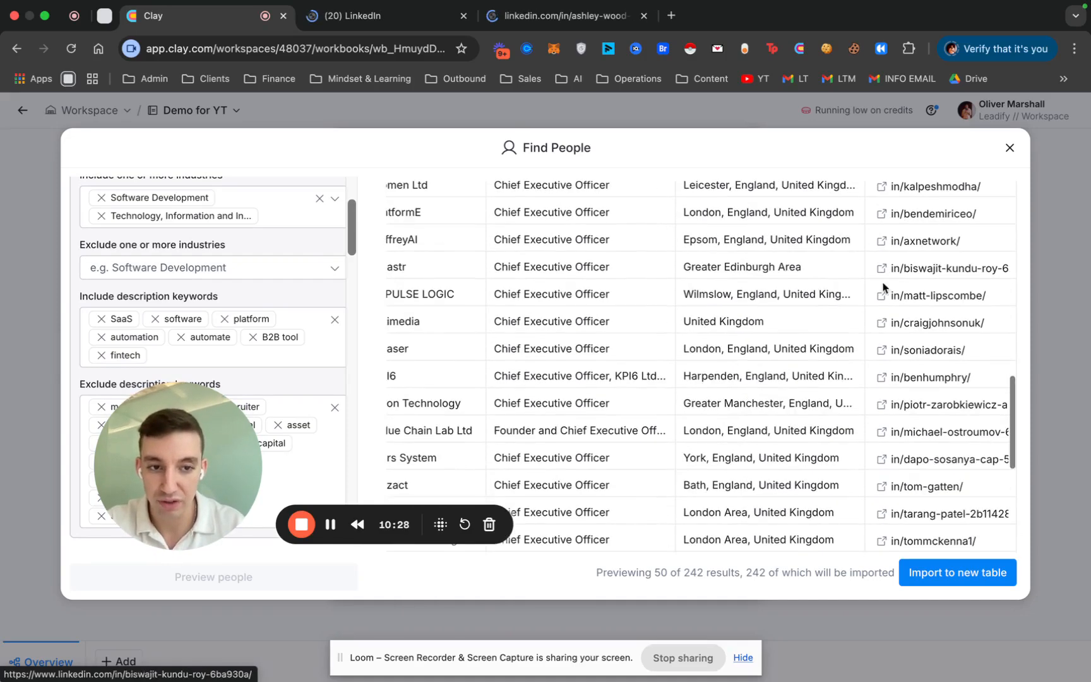
super+click(881, 276)
scroll(881, 272, down, 5)
super+click(881, 322)
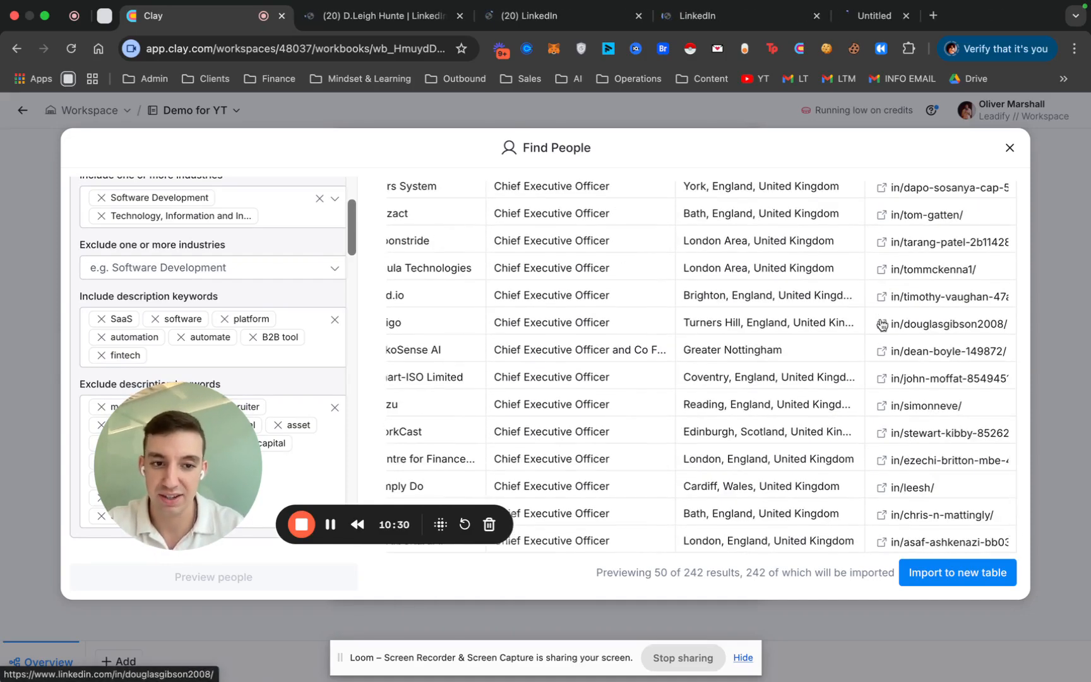
Step: Review the experience on the first sampled LinkedIn profile and open the Neuravant AI Limited company page
click(381, 18)
scroll(366, 347, down, 12)
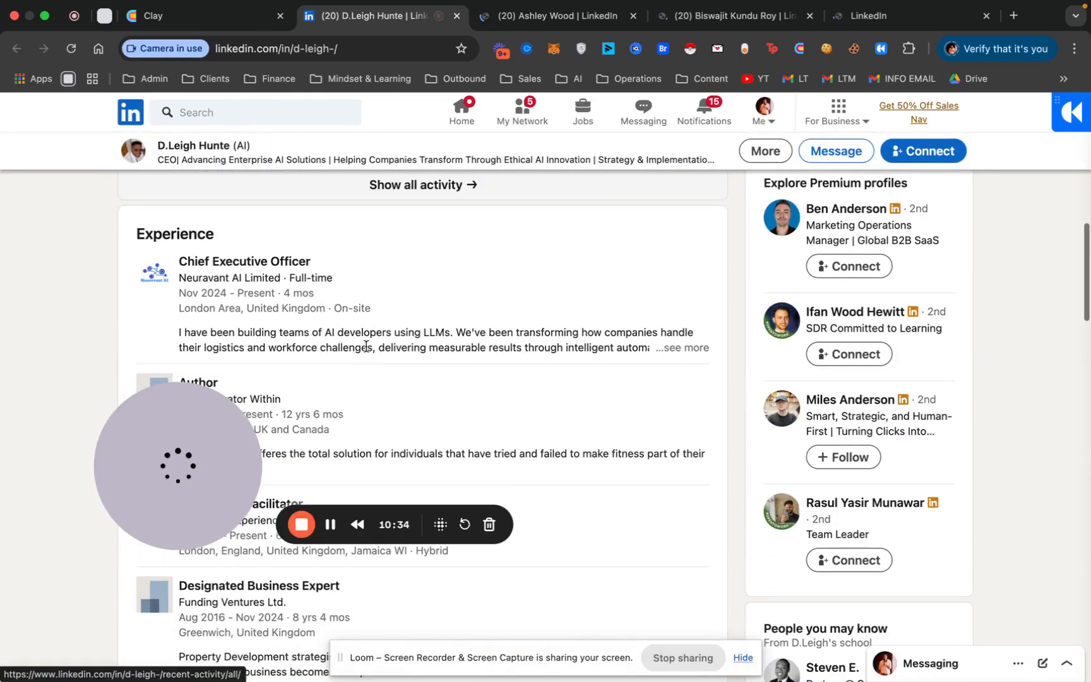
scroll(366, 347, up, 5)
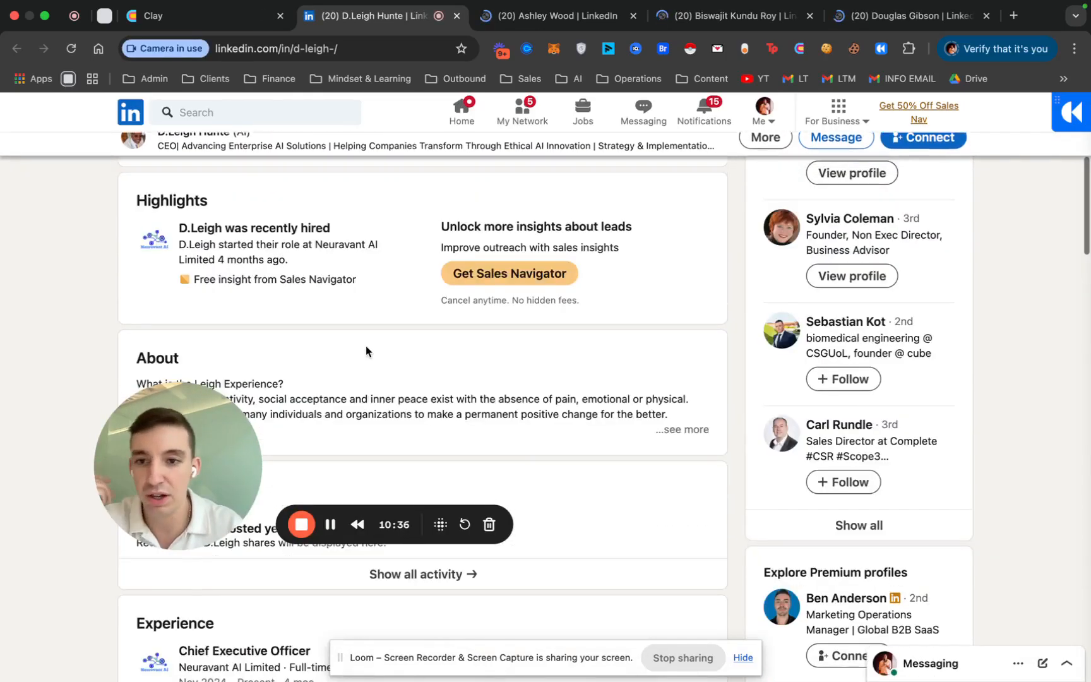
scroll(365, 345, down, 5)
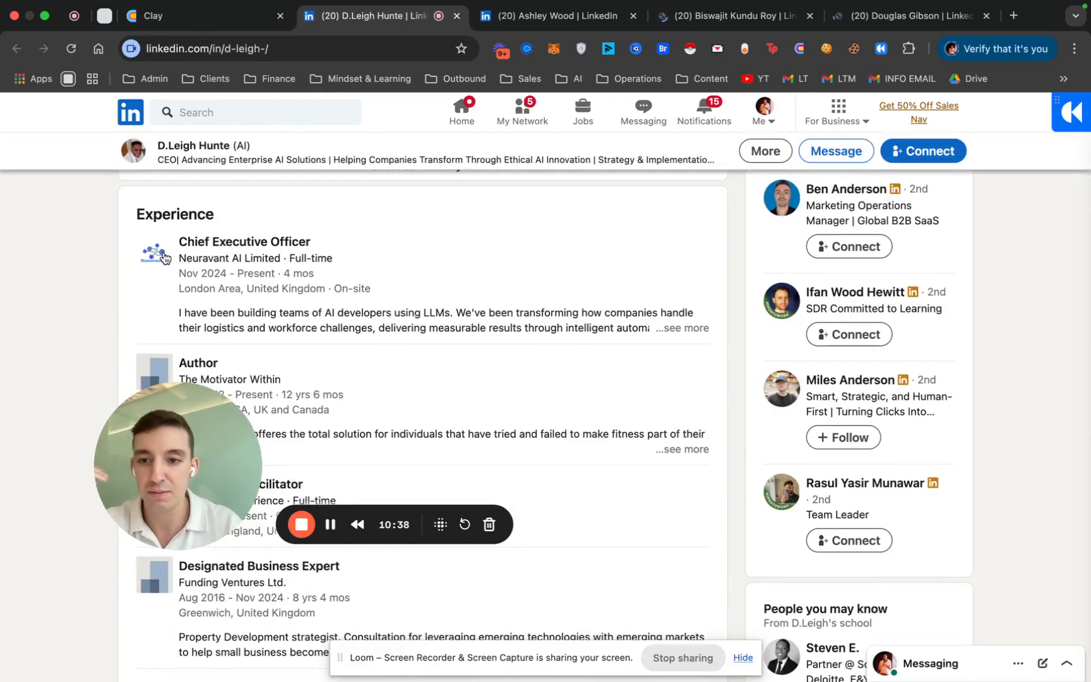
click(163, 254)
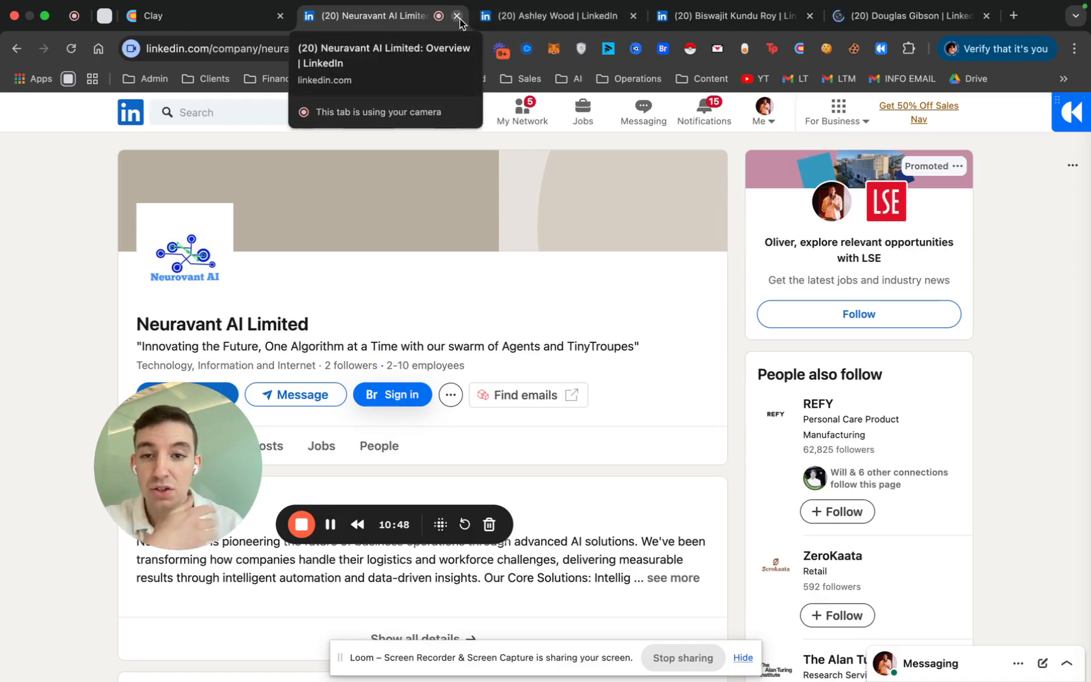
Step: Review the posts and experience on the LinkedIn profile of the iConvert CEO to judge the search match
click(505, 18)
scroll(555, 387, down, 10)
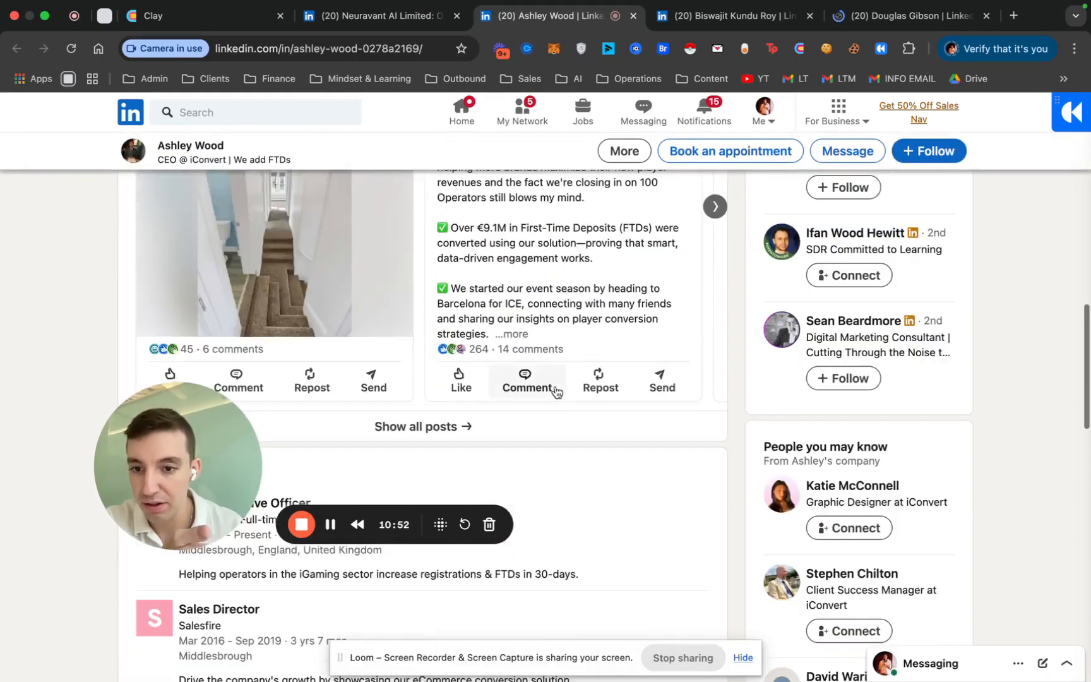
scroll(555, 386, down, 7)
scroll(555, 386, up, 5)
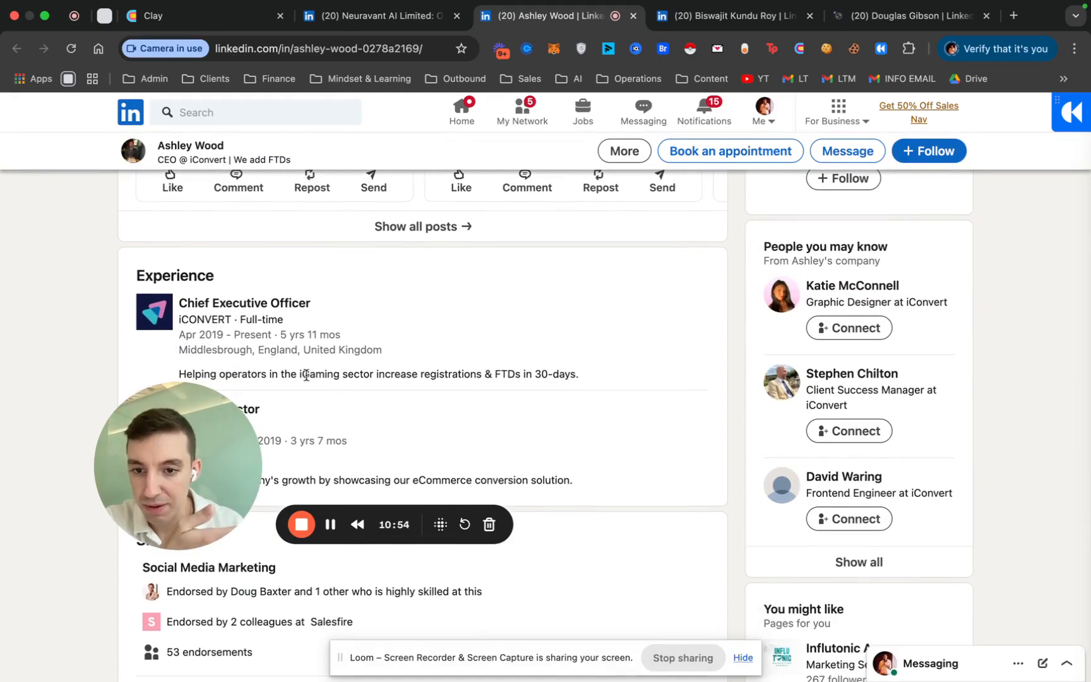
click(489, 371)
scroll(489, 370, up, 4)
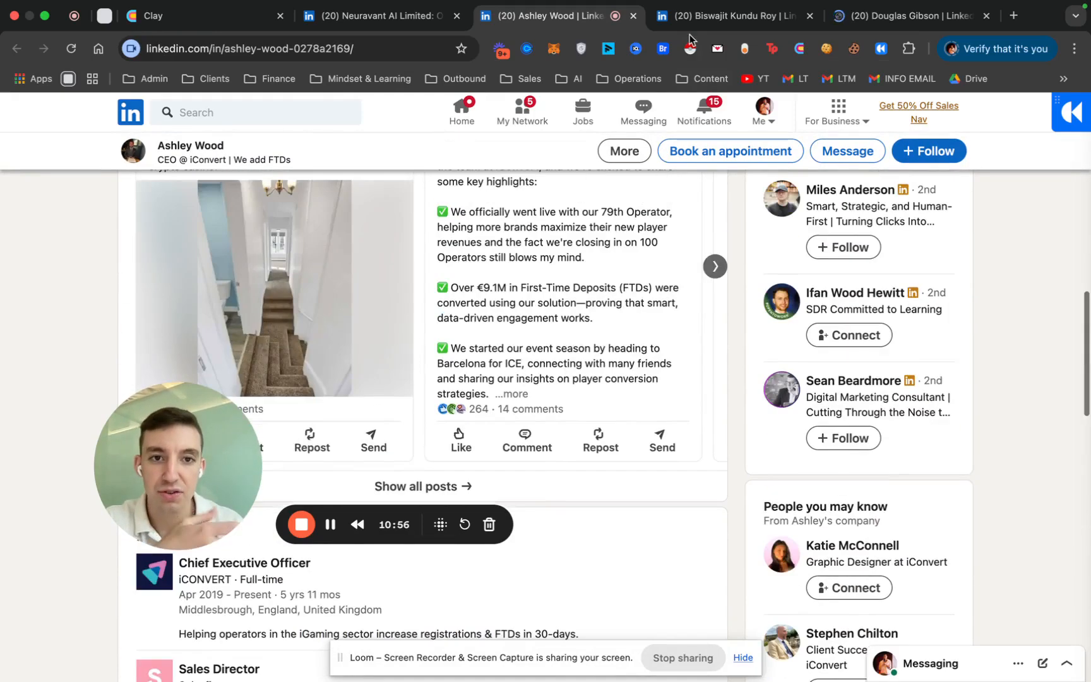
Step: Close the iConvert CEO's profile and review the about, services, activity and experience sections on the Coastr CEO's LinkedIn profile
click(653, 17)
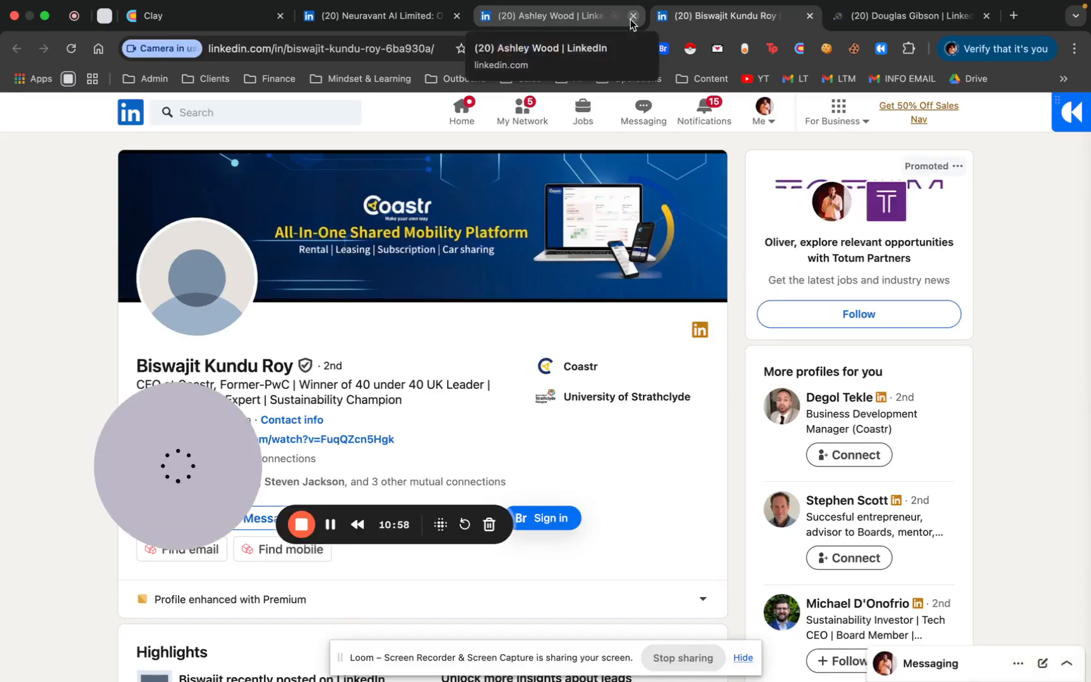
click(632, 17)
scroll(561, 346, down, 10)
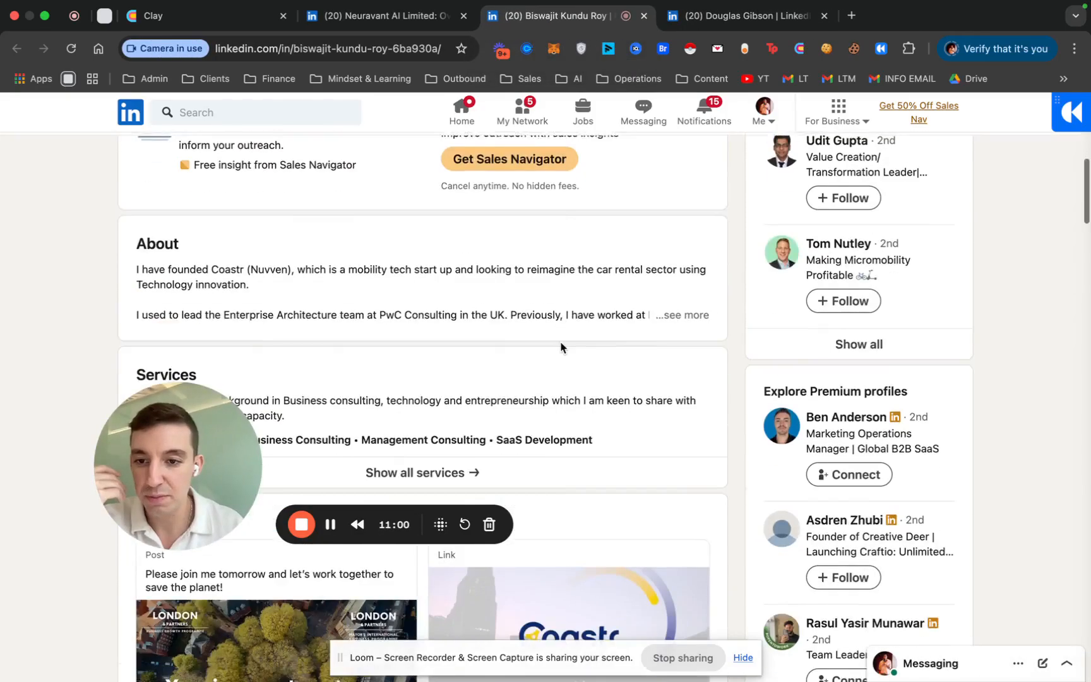
scroll(562, 346, down, 2)
scroll(561, 346, up, 4)
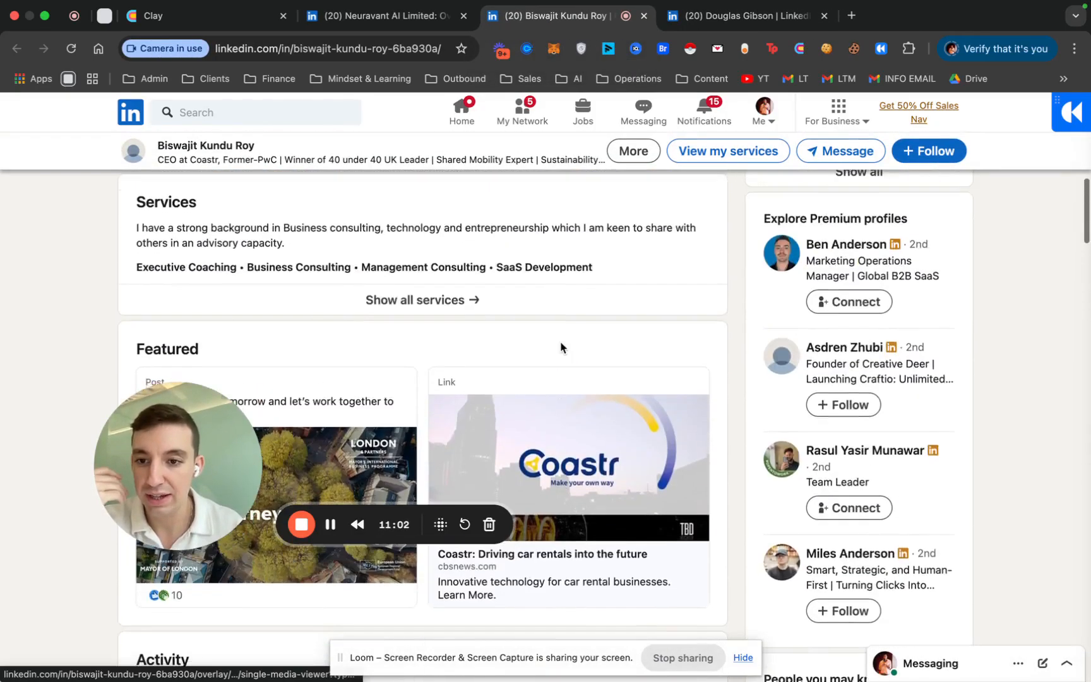
scroll(561, 347, down, 7)
scroll(560, 347, down, 2)
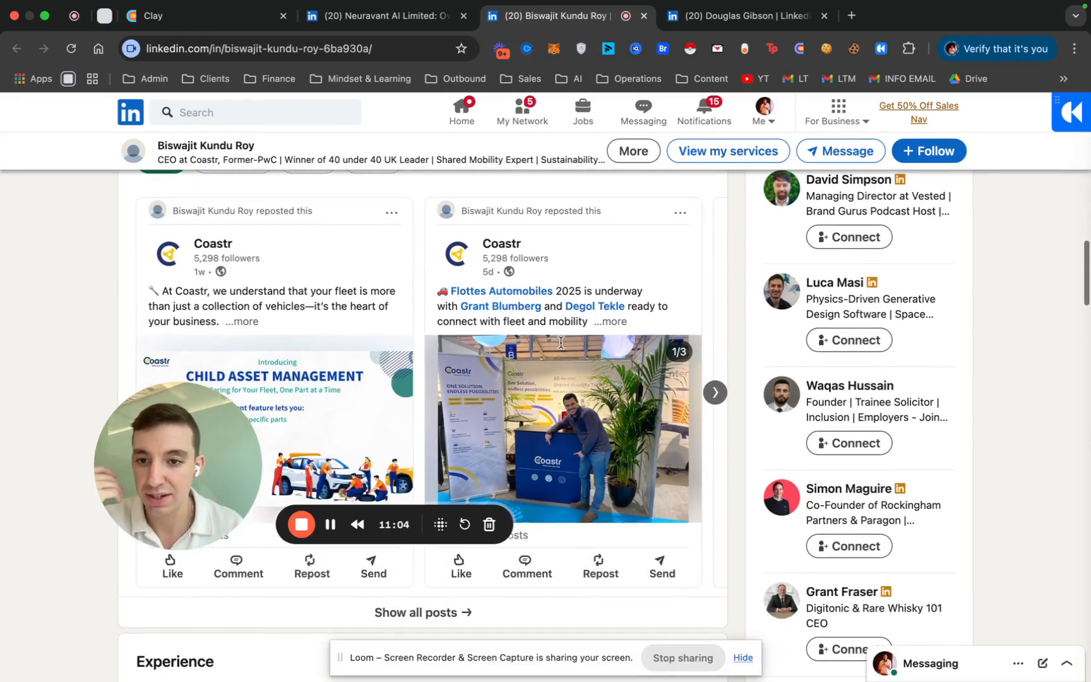
scroll(579, 349, down, 8)
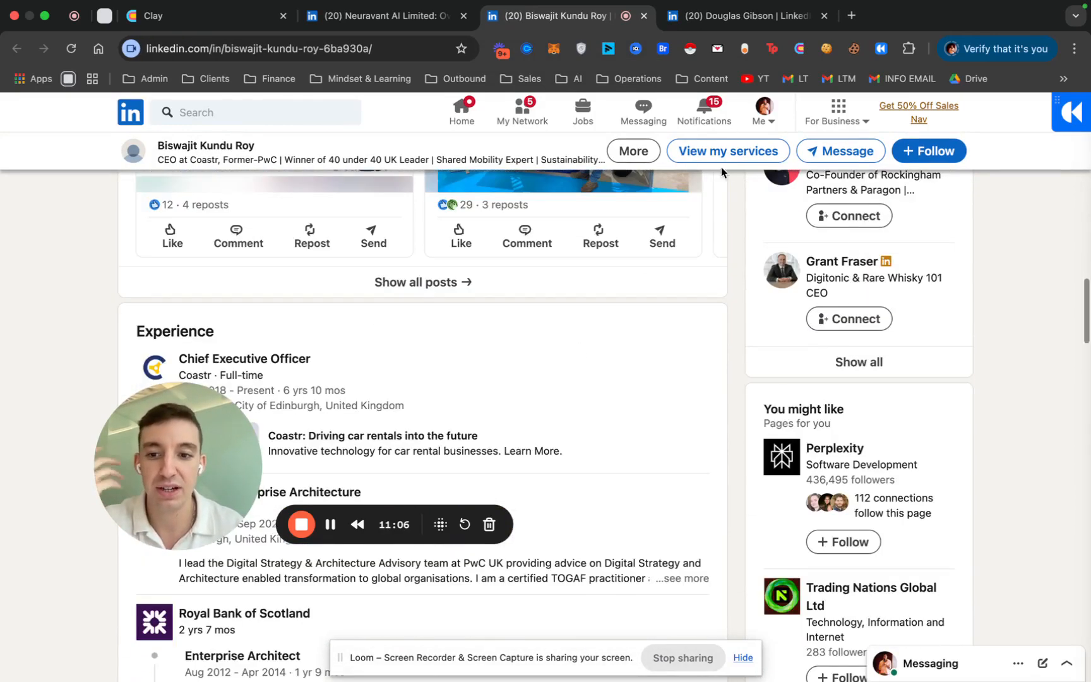
Step: Review the recent posts, experience and headline on the Infigo CEO's LinkedIn profile to judge the search match
click(752, 18)
scroll(429, 432, down, 20)
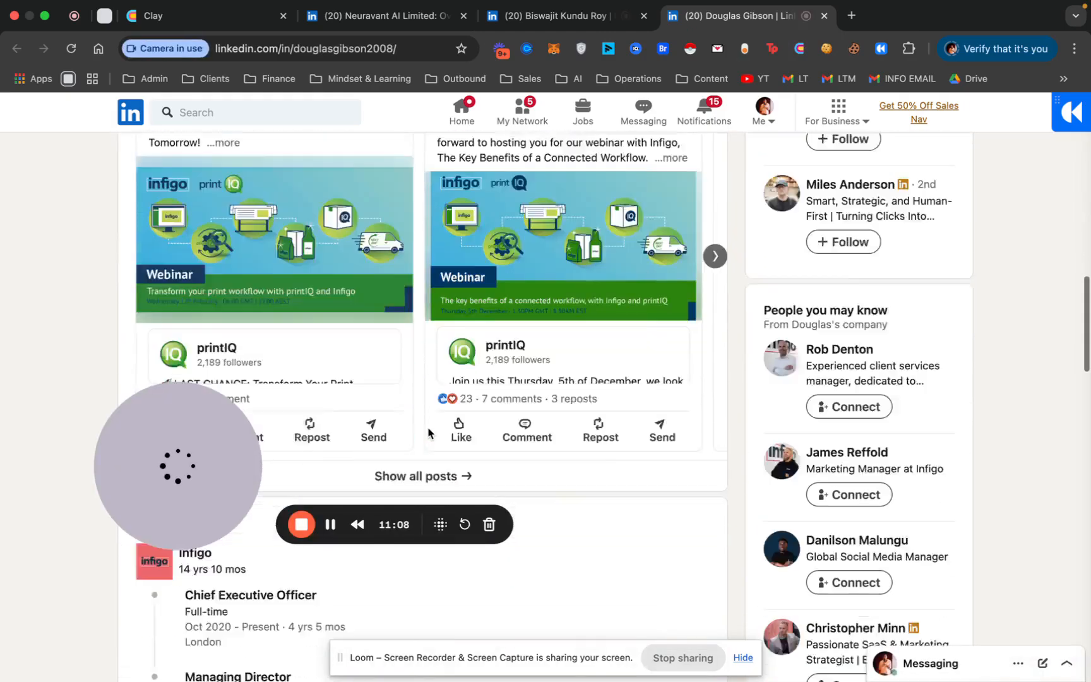
scroll(428, 433, up, 3)
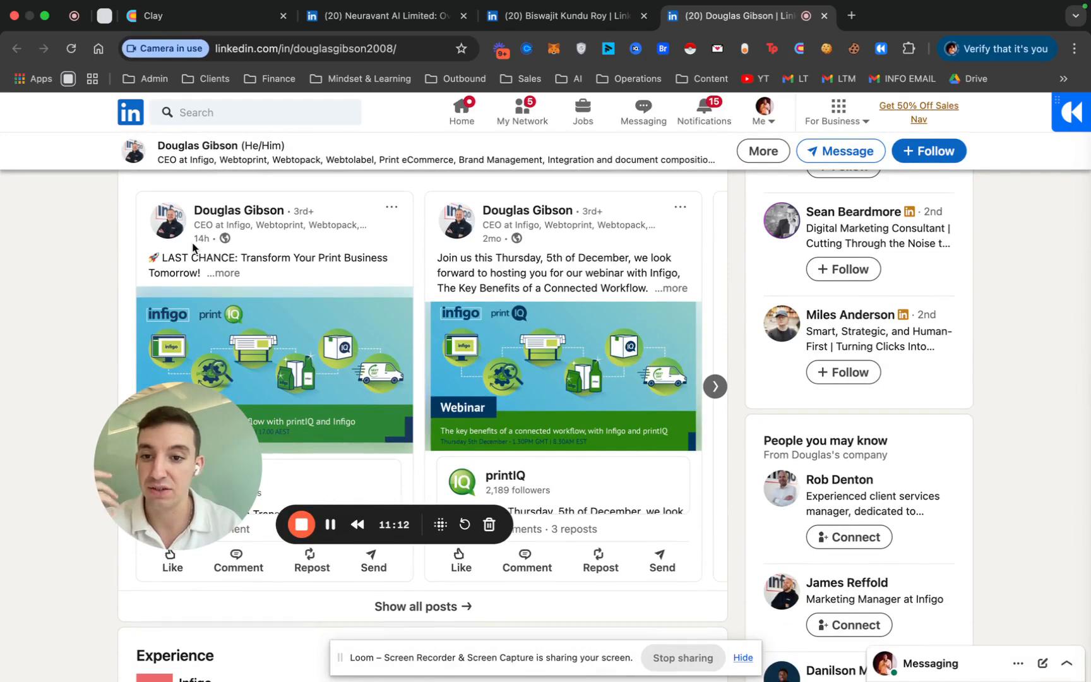
scroll(377, 284, up, 15)
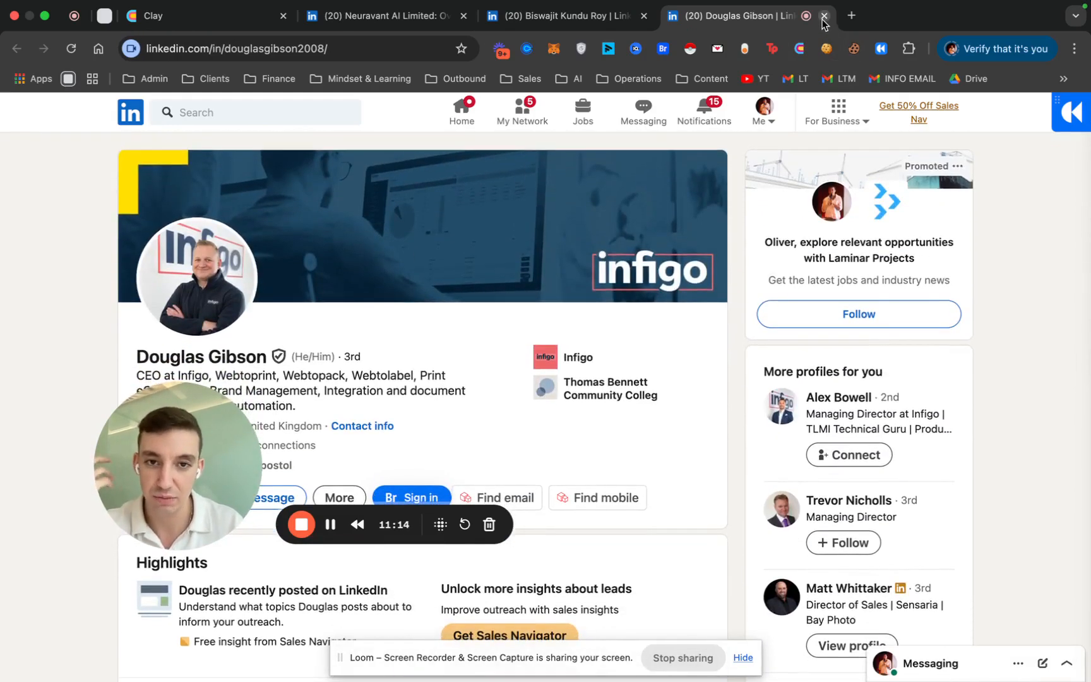
Step: Close the remaining LinkedIn profile and company tabs and return to the Clay people search
click(824, 16)
click(644, 16)
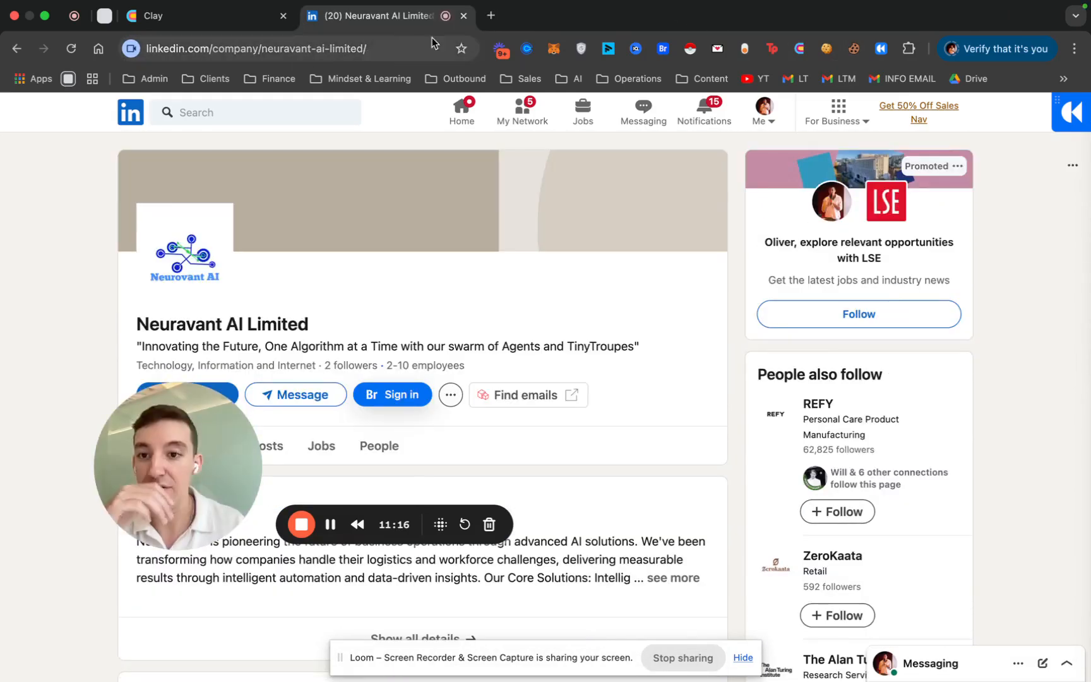
click(240, 19)
click(462, 16)
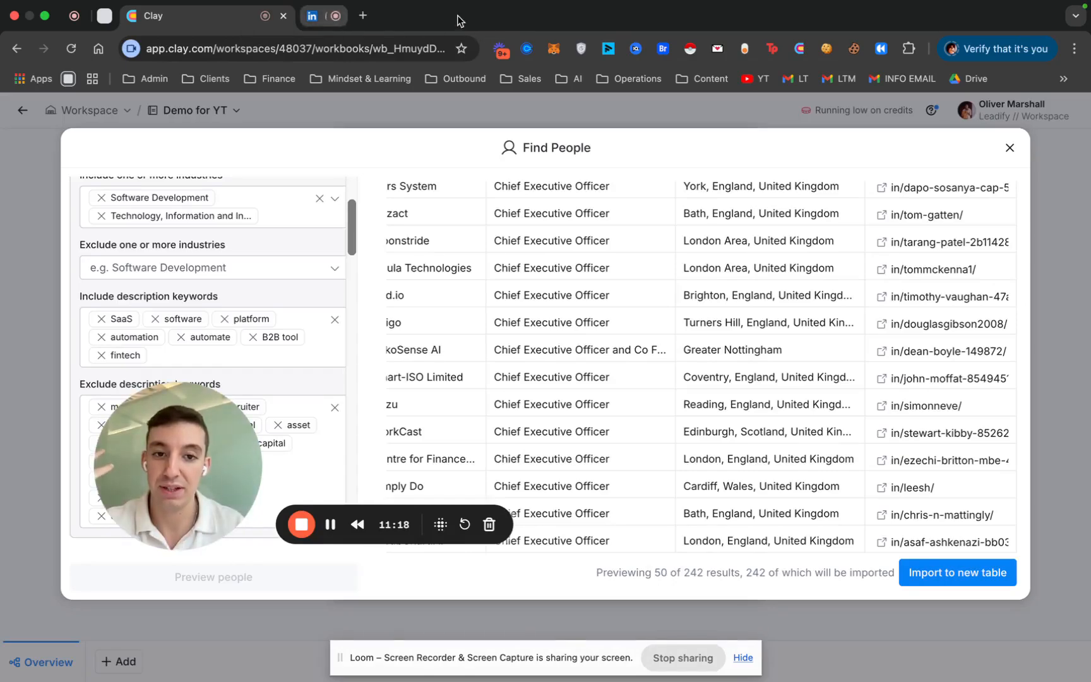
Step: Examine the applied company attribute, description keyword and job title filters alongside the list of previewed leads
scroll(631, 316, up, 10)
scroll(263, 312, down, 3)
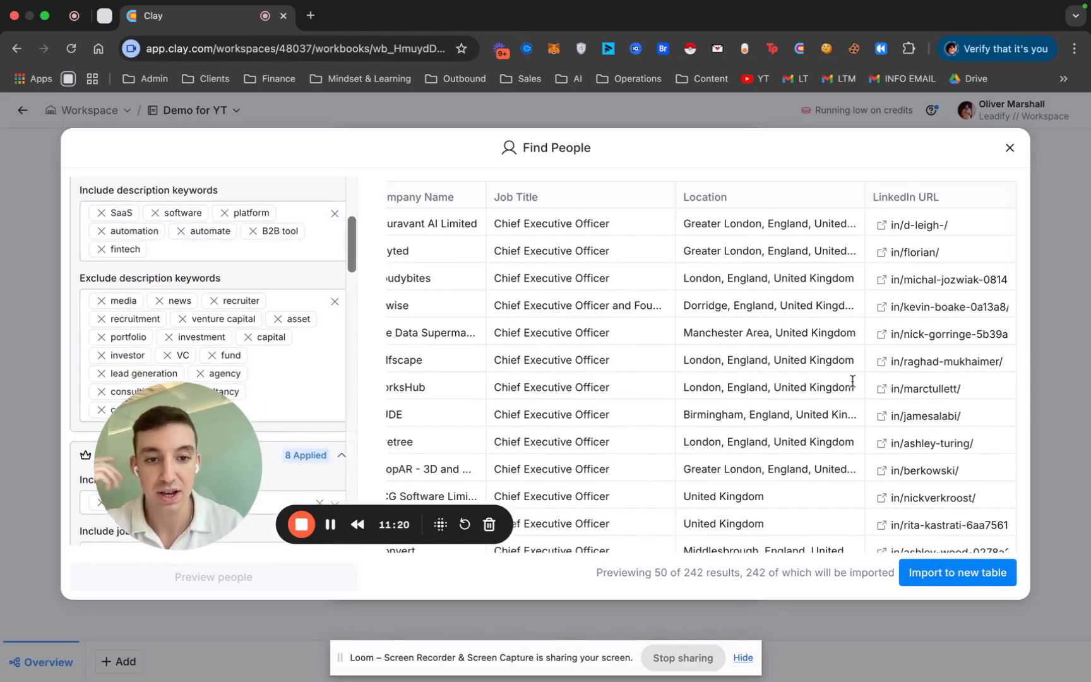
drag(193, 446, 702, 411)
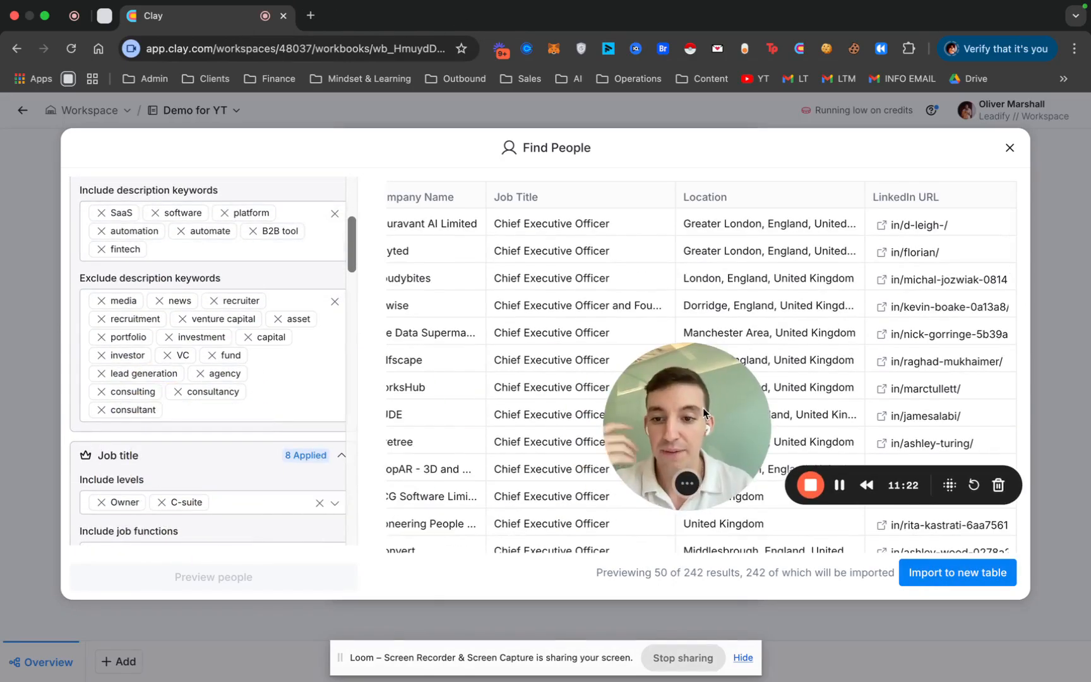
scroll(224, 470, down, 3)
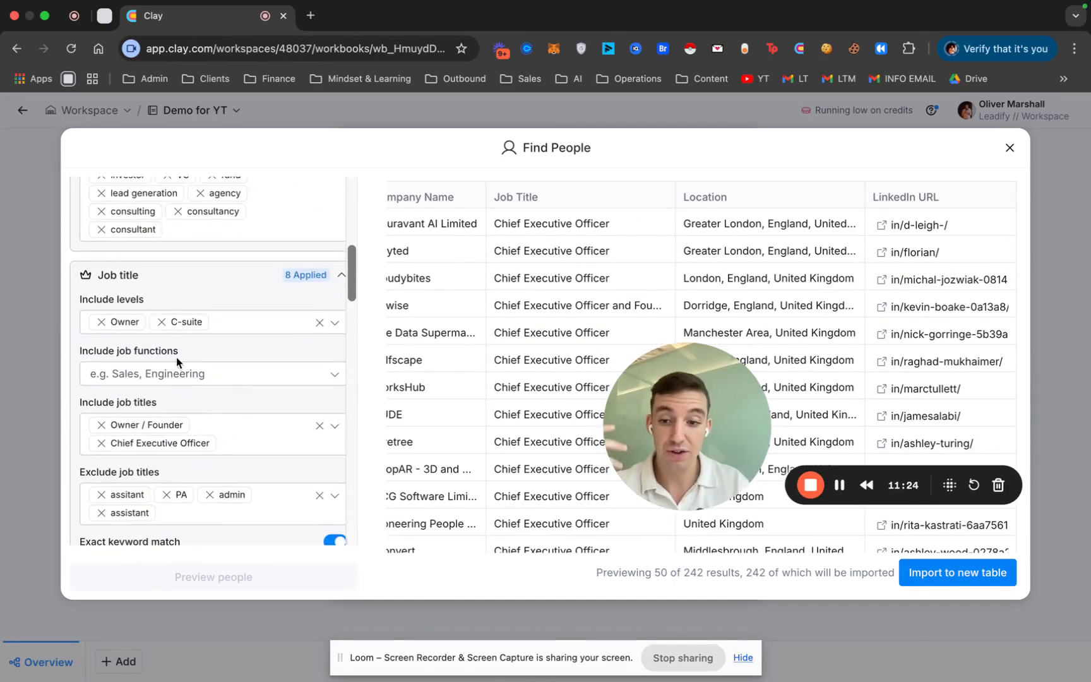
scroll(176, 357, down, 5)
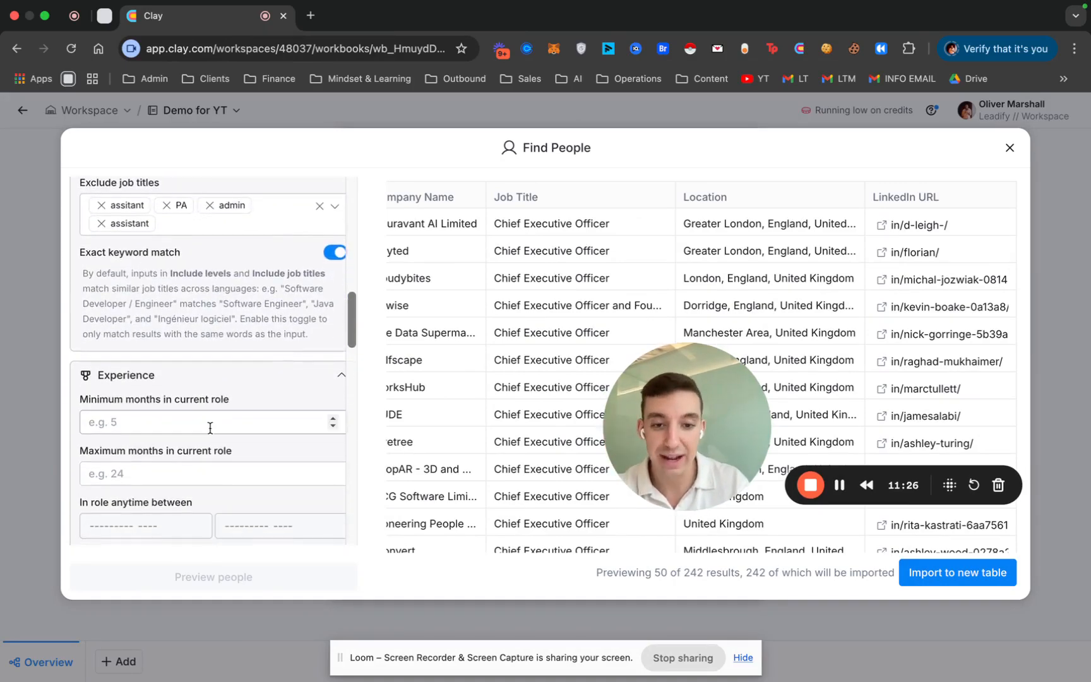
scroll(209, 427, up, 3)
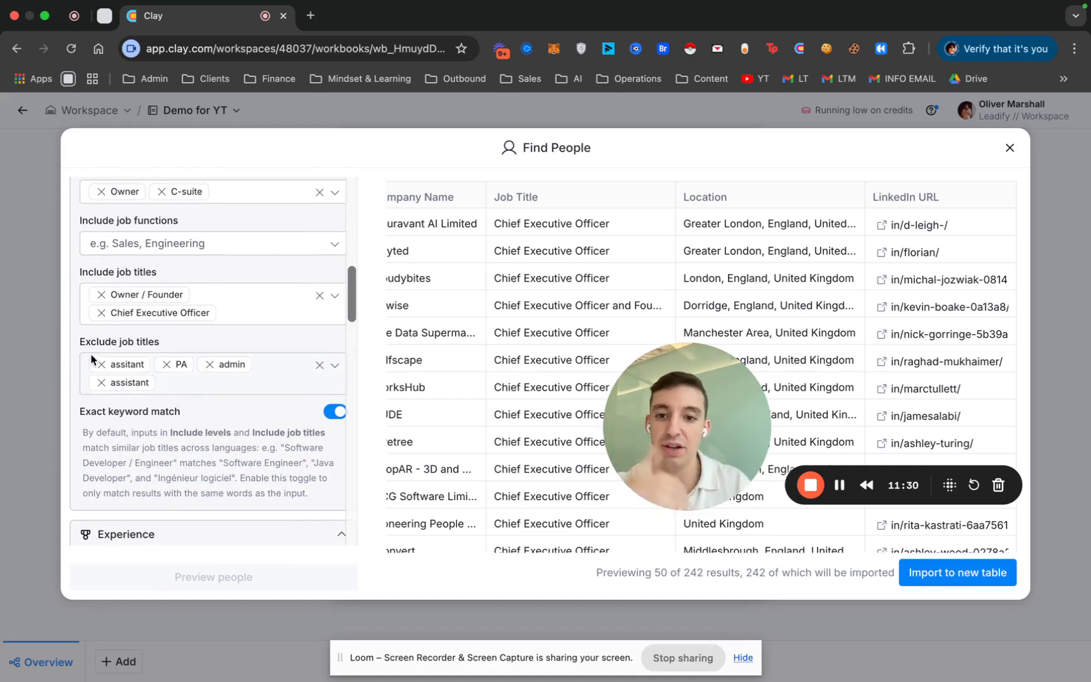
scroll(221, 429, up, 10)
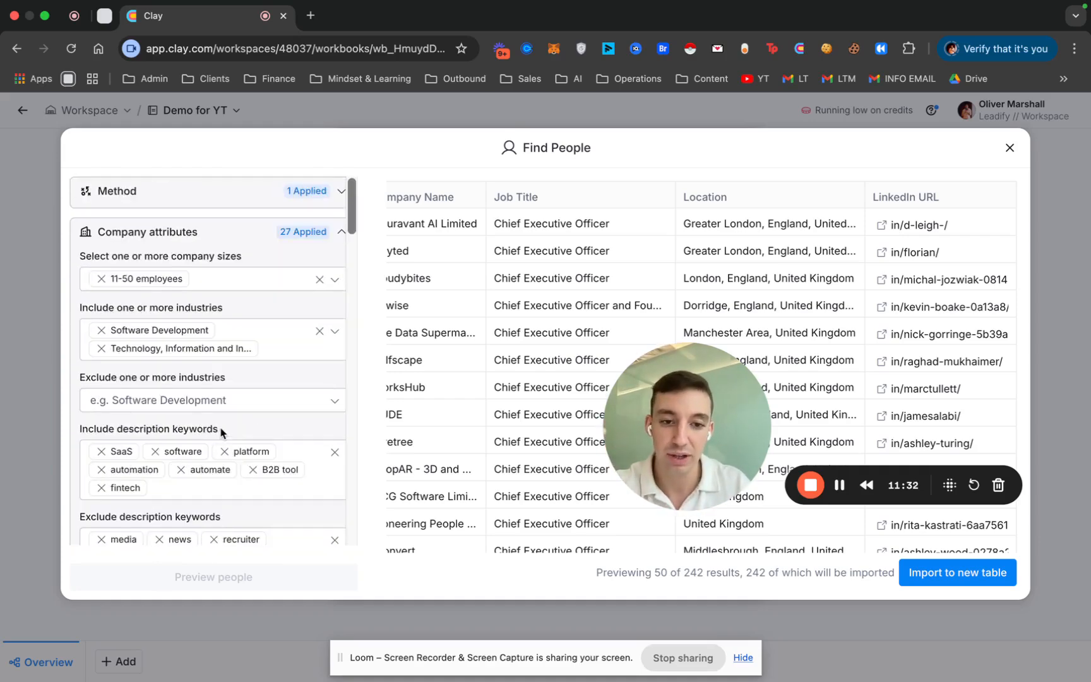
drag(676, 400, 155, 479)
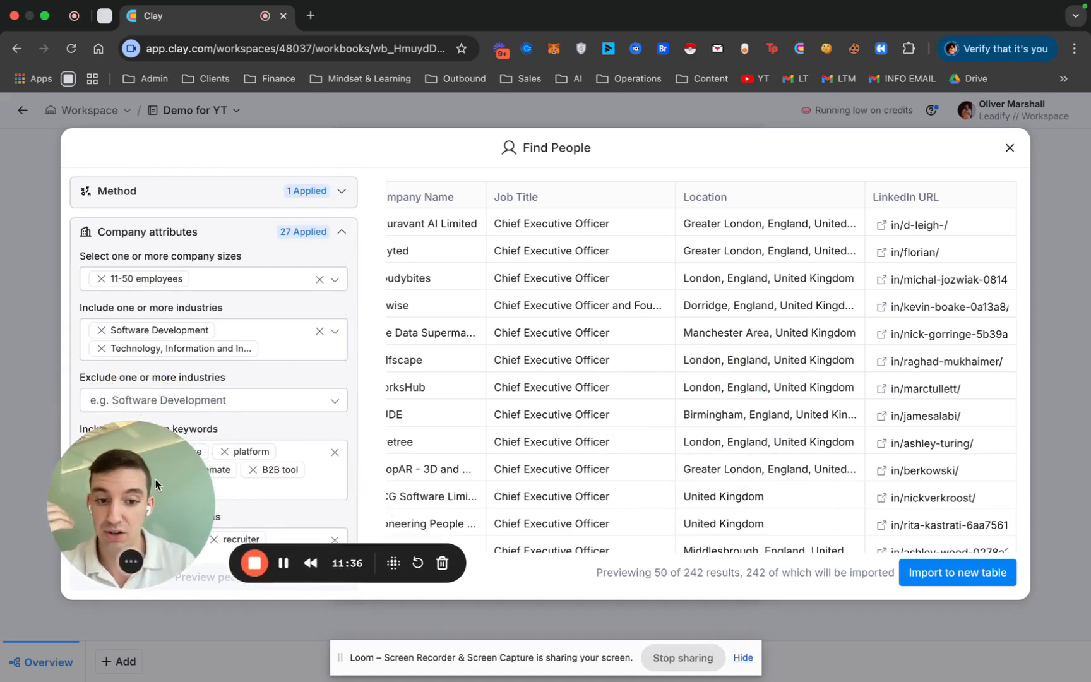
scroll(806, 467, down, 2)
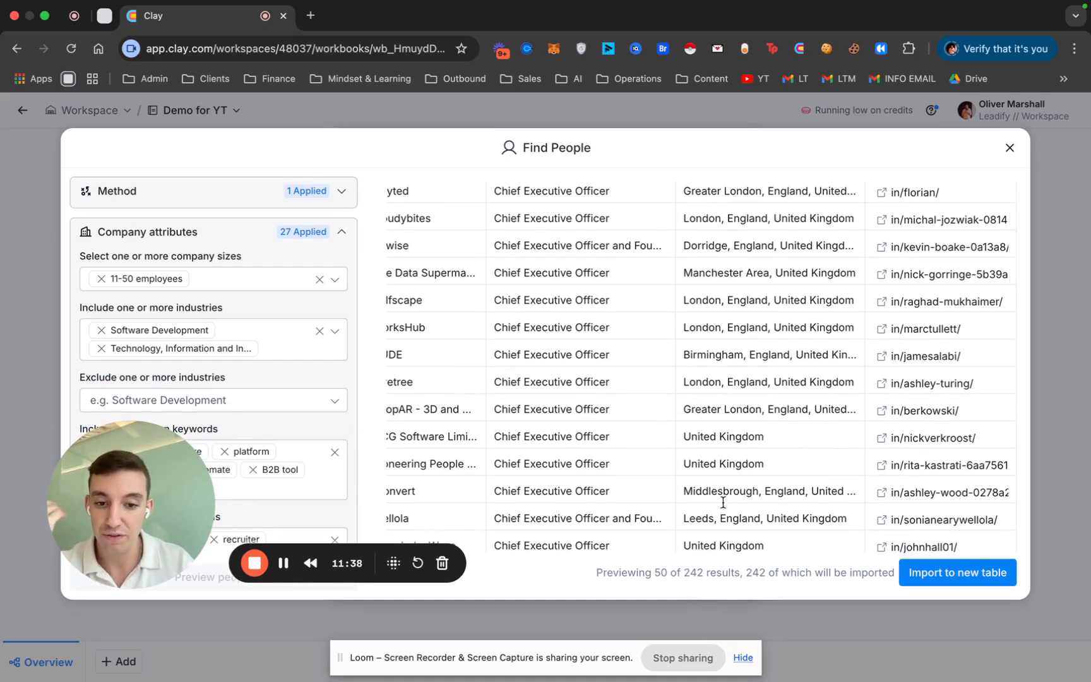
scroll(722, 502, down, 10)
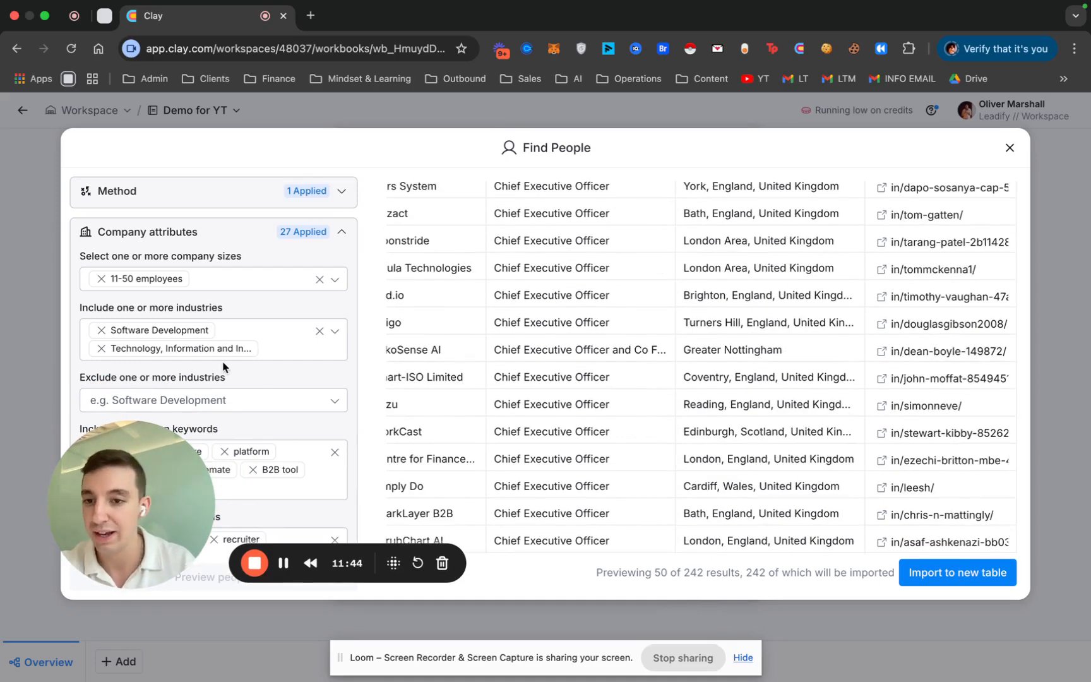
drag(143, 476, 206, 475)
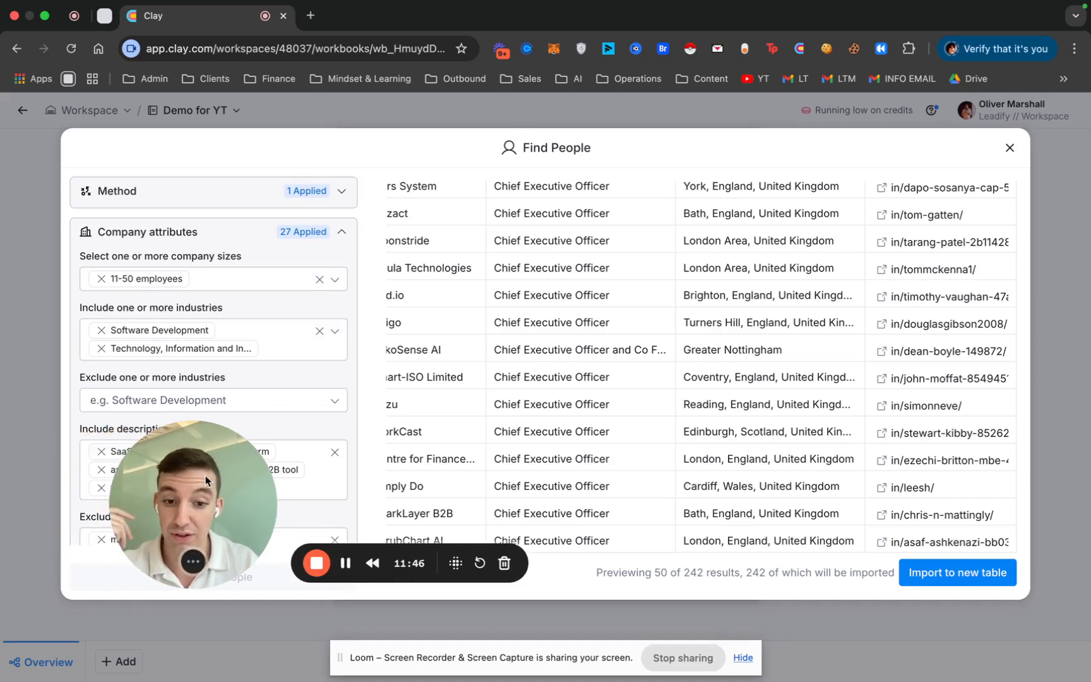
Step: Import the people search results into a new table and close the source details
scroll(901, 426, up, 10)
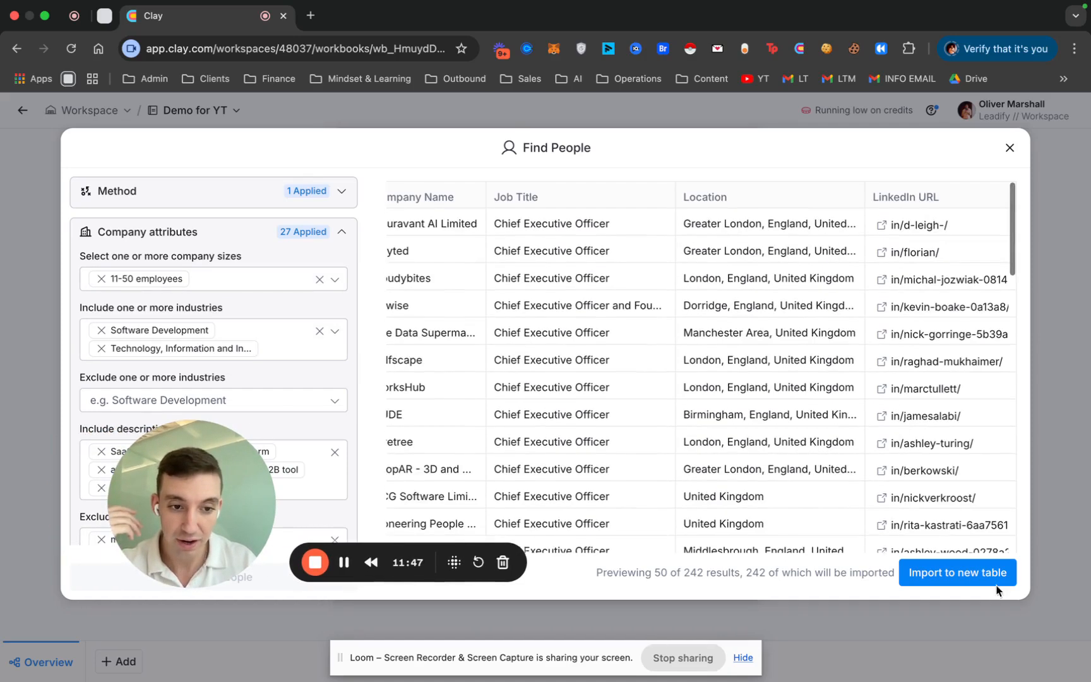
click(956, 576)
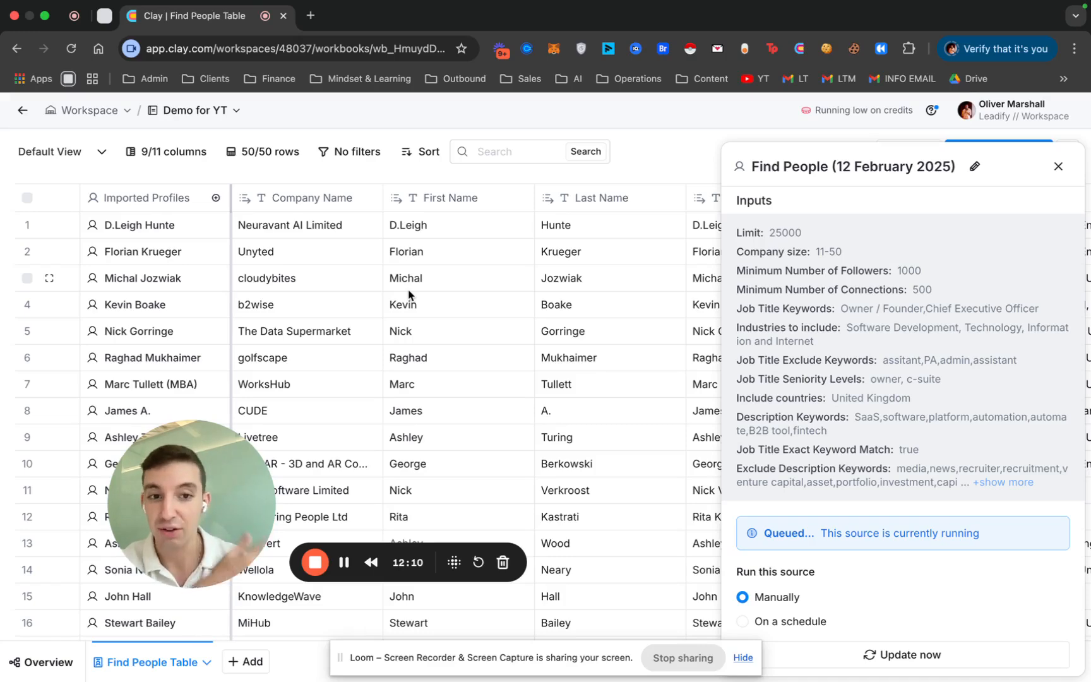
click(1059, 167)
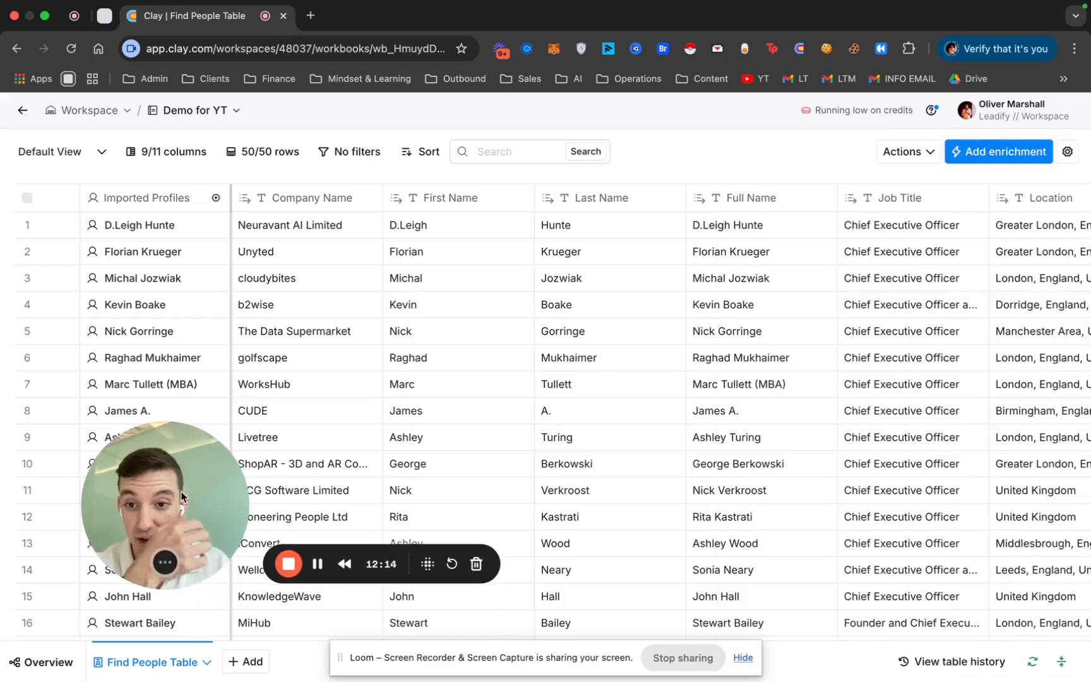
Step: Look through the imported profiles and reload the page to refresh the table's rows
scroll(541, 385, right, 3)
scroll(540, 386, left, 3)
scroll(554, 398, down, 3)
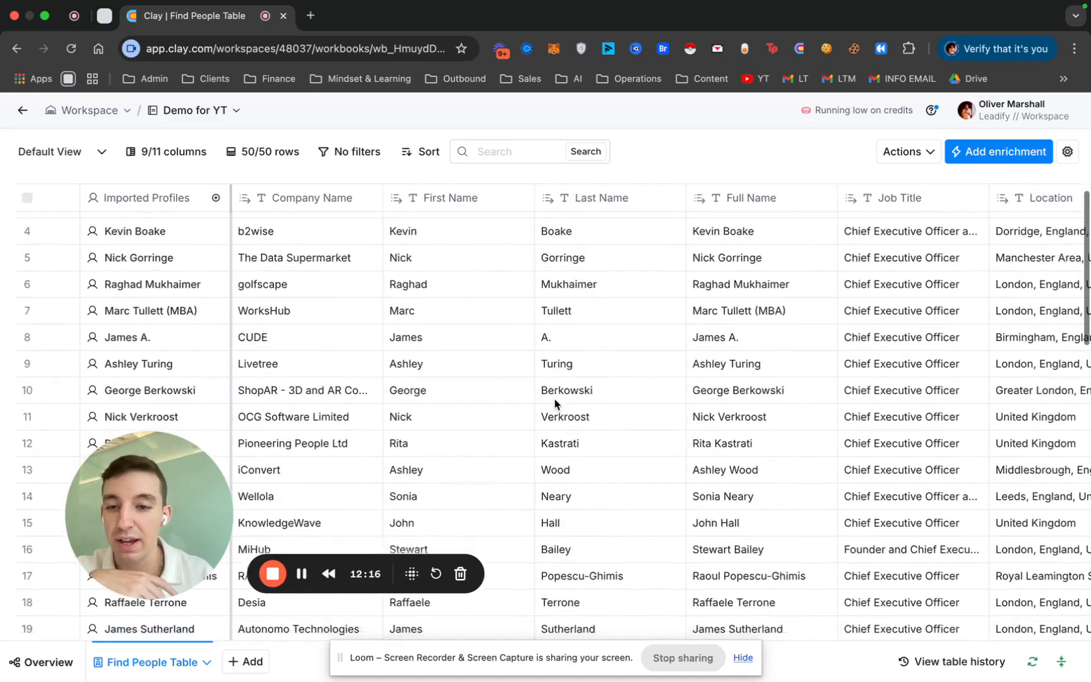
scroll(554, 398, up, 3)
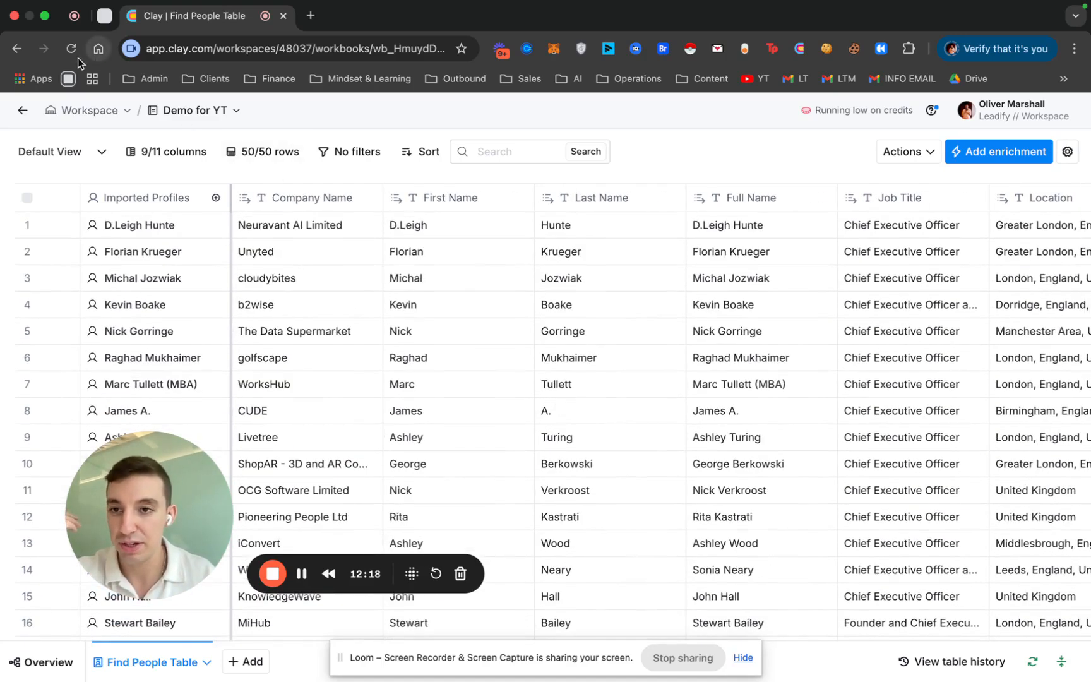
scroll(253, 208, down, 10)
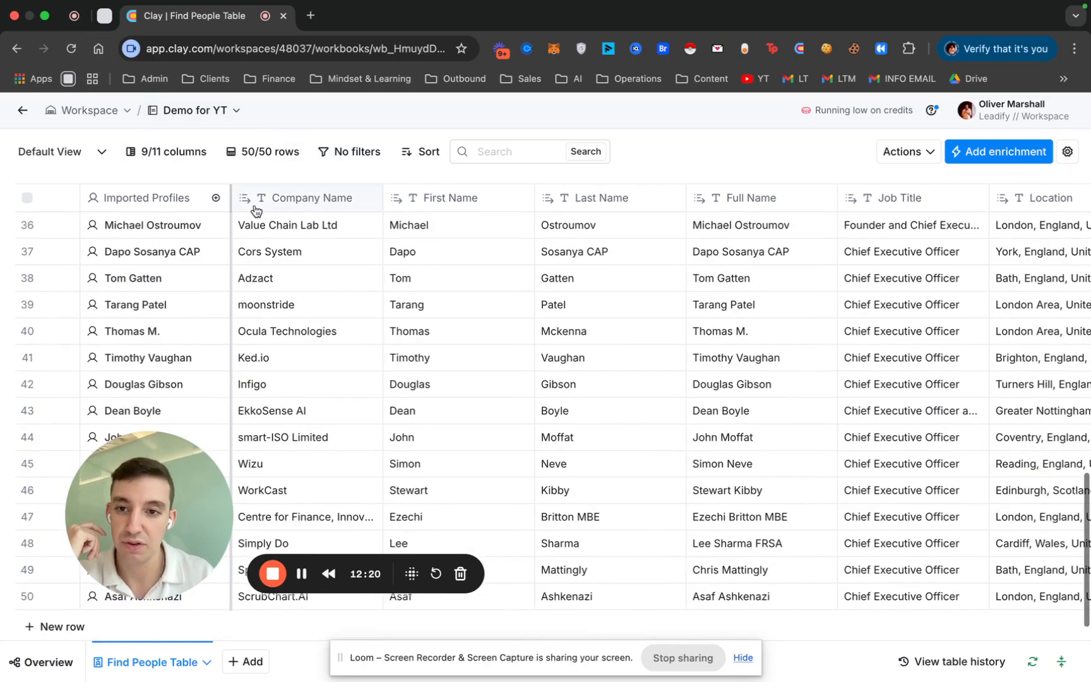
click(71, 50)
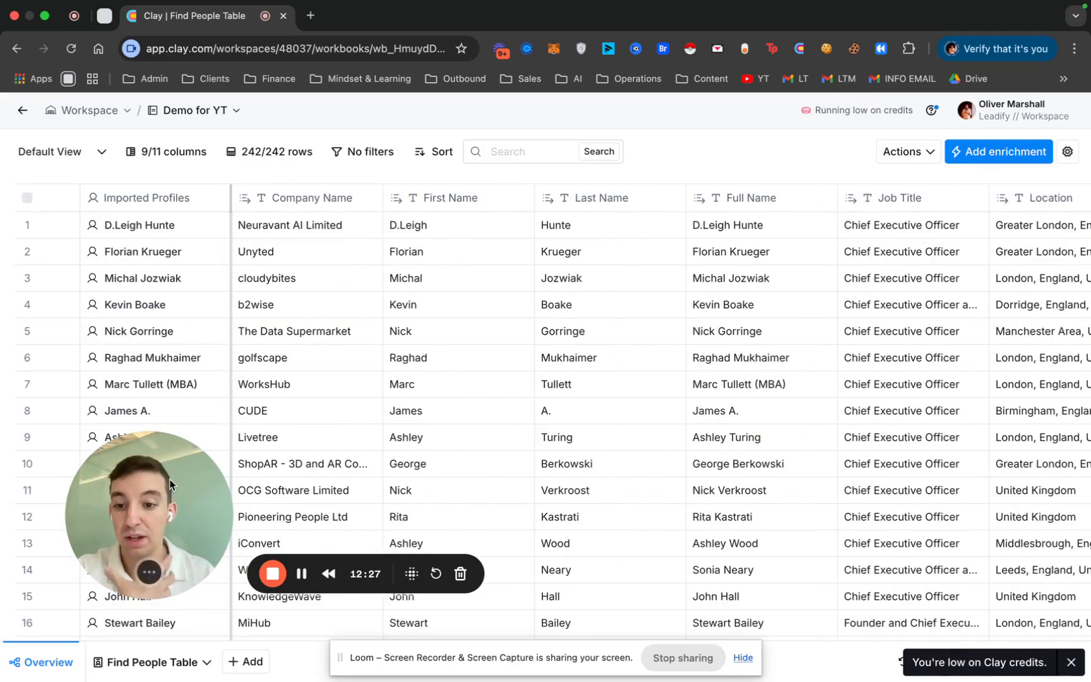
drag(168, 488, 149, 505)
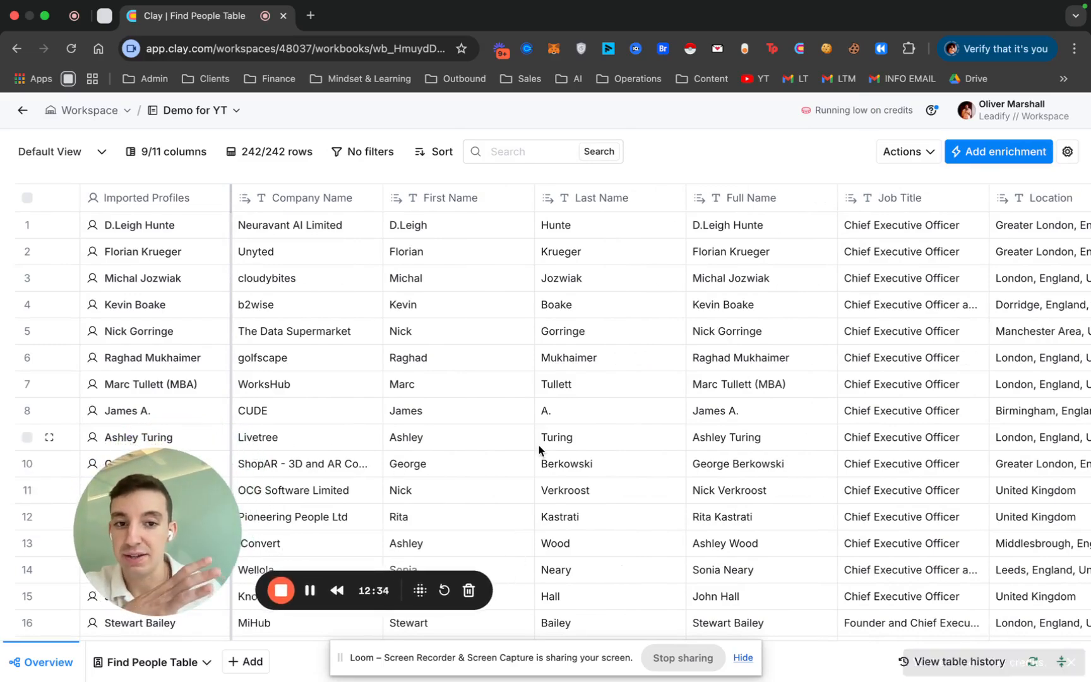
Step: Examine the imported table's company name, full name, job title, location, company domain and LinkedIn profile columns
scroll(540, 449, right, 10)
scroll(539, 449, left, 3)
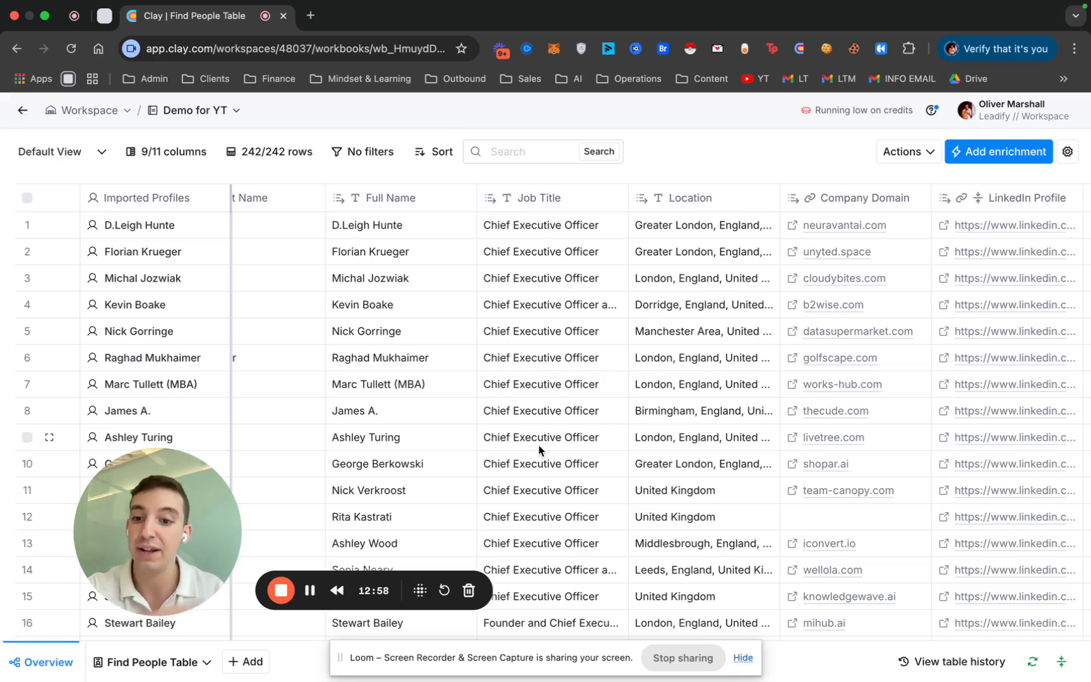
scroll(539, 449, left, 6)
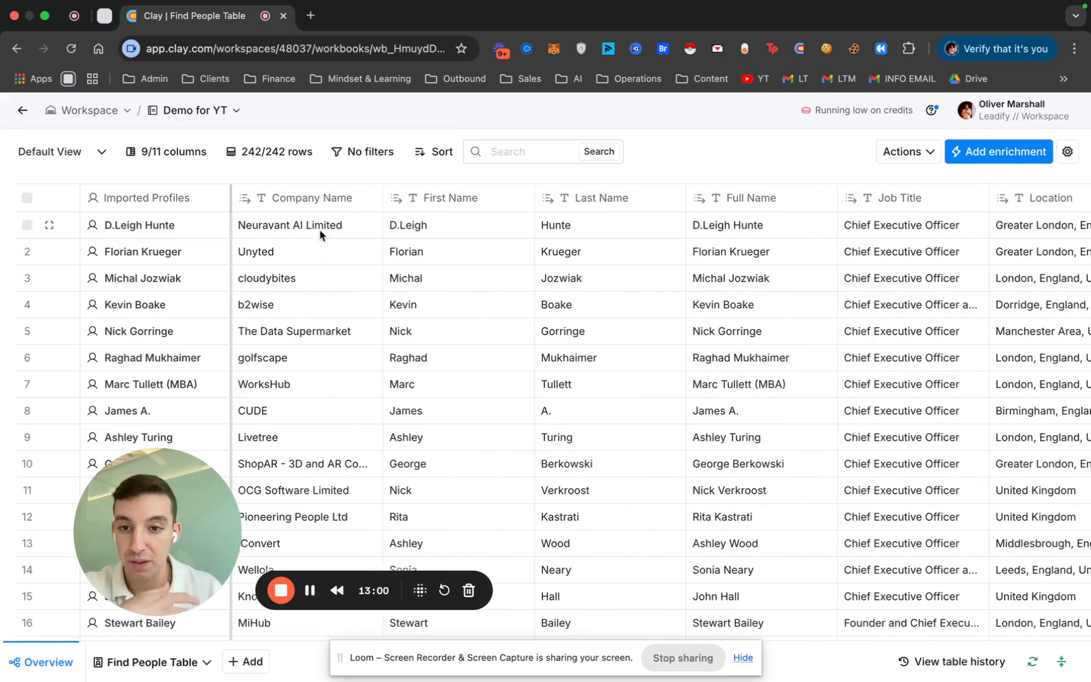
drag(338, 240, 474, 292)
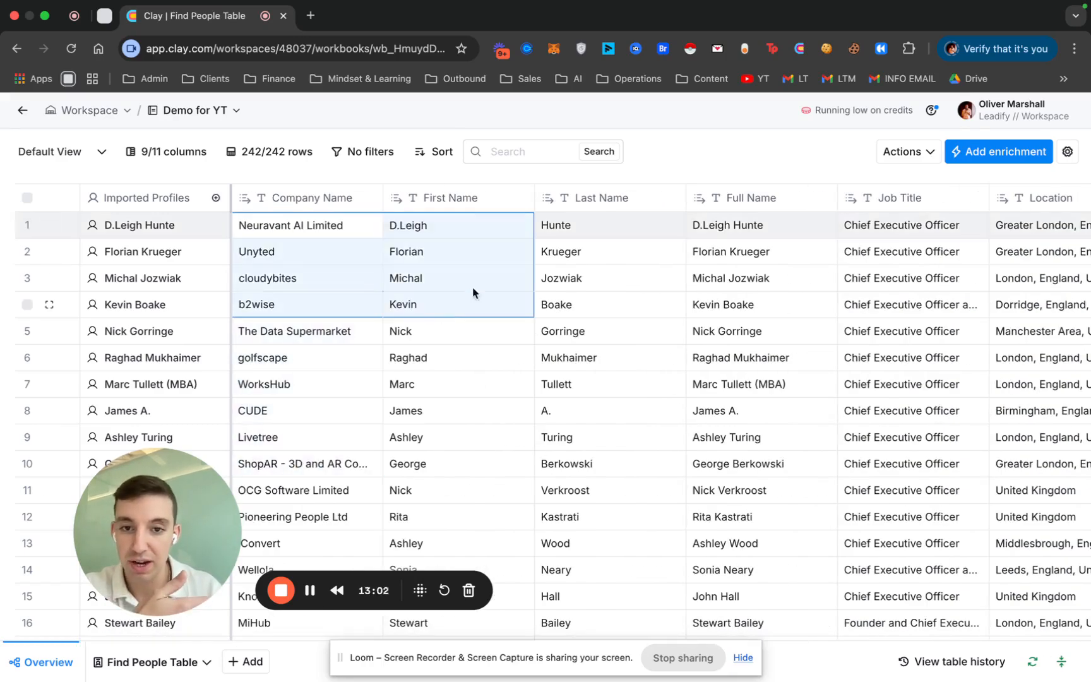
scroll(730, 329, right, 4)
drag(489, 241, 536, 358)
scroll(689, 377, right, 4)
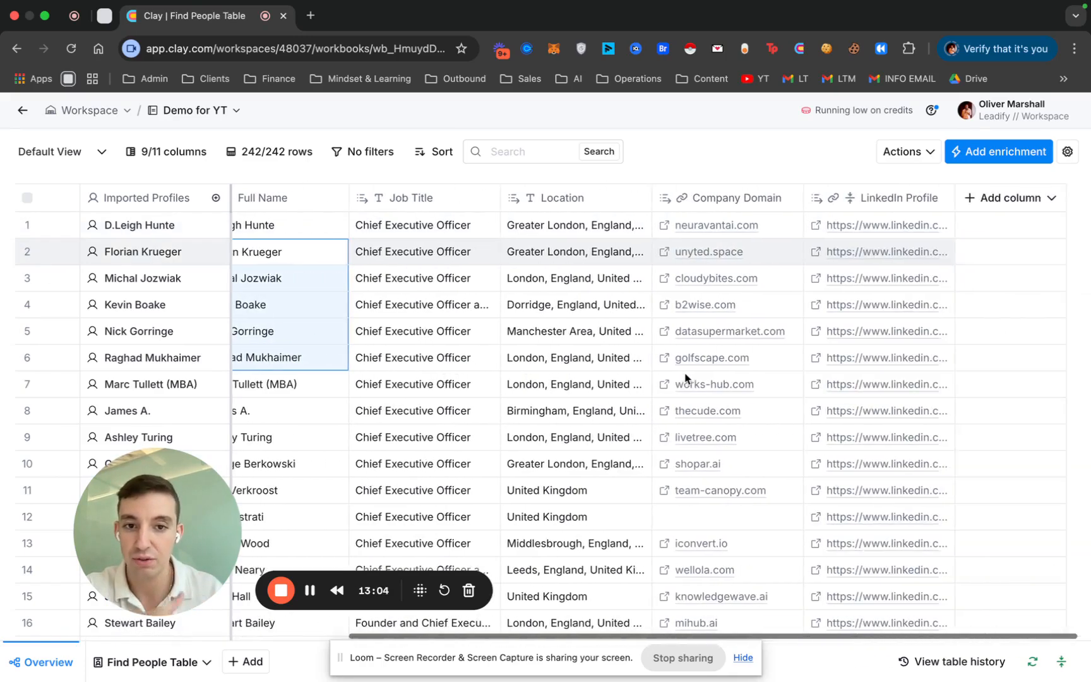
drag(597, 282, 597, 441)
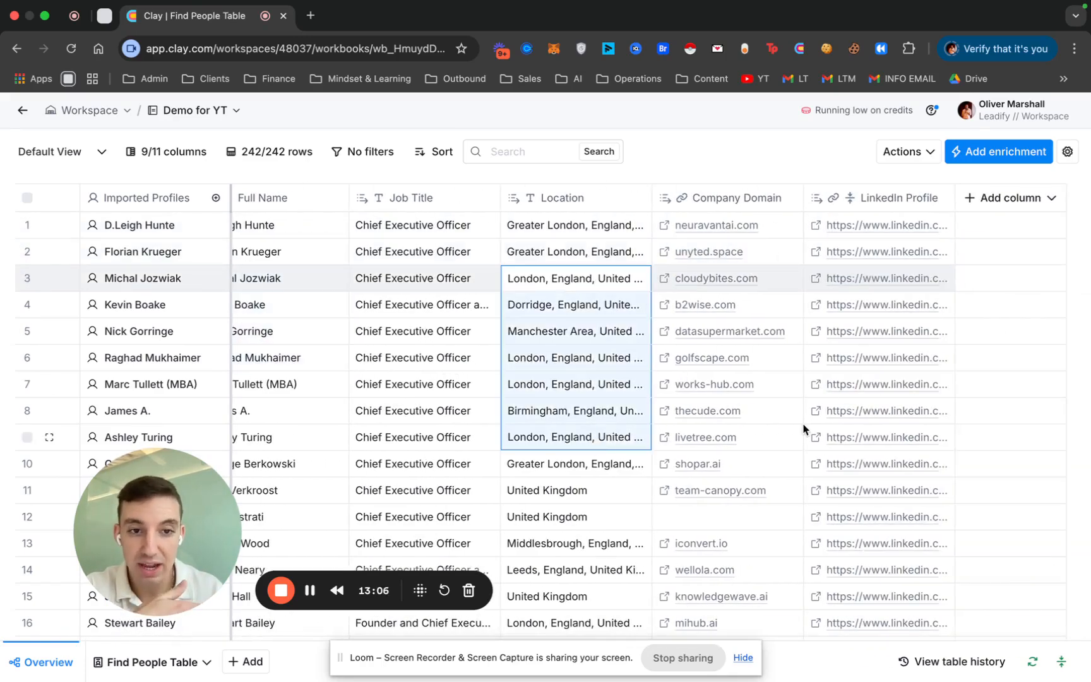
scroll(861, 287, down, 2)
scroll(862, 288, up, 2)
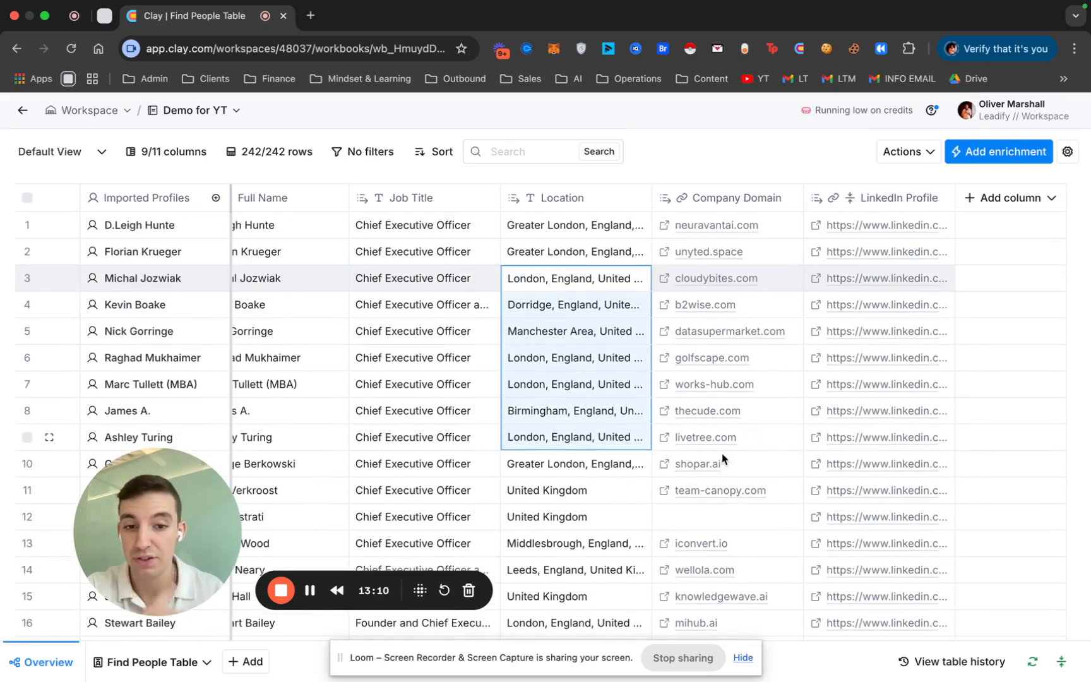
click(598, 497)
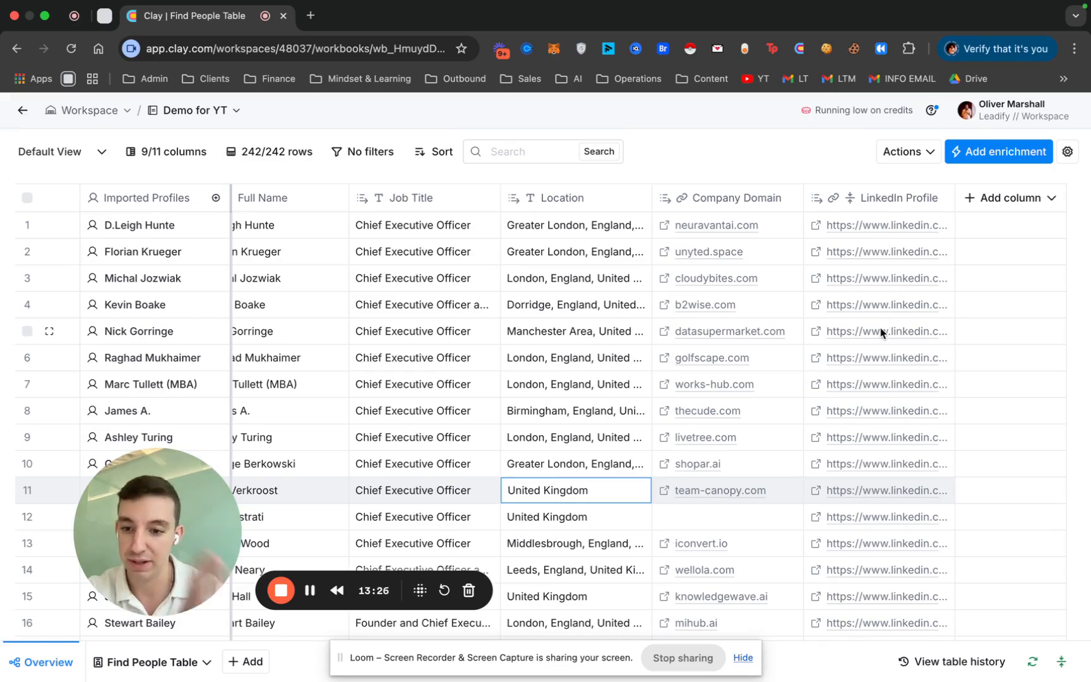
Step: Search the enrichments for "work email" and add the Work Email (SMB) waterfall to the table
click(986, 157)
click(809, 153)
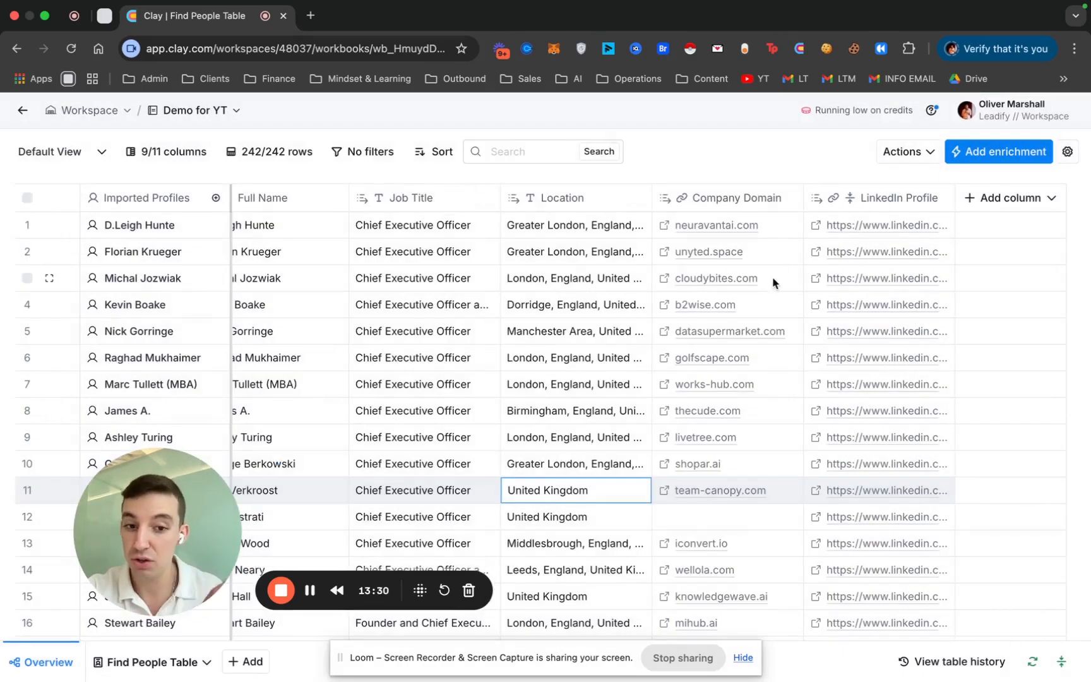
click(998, 154)
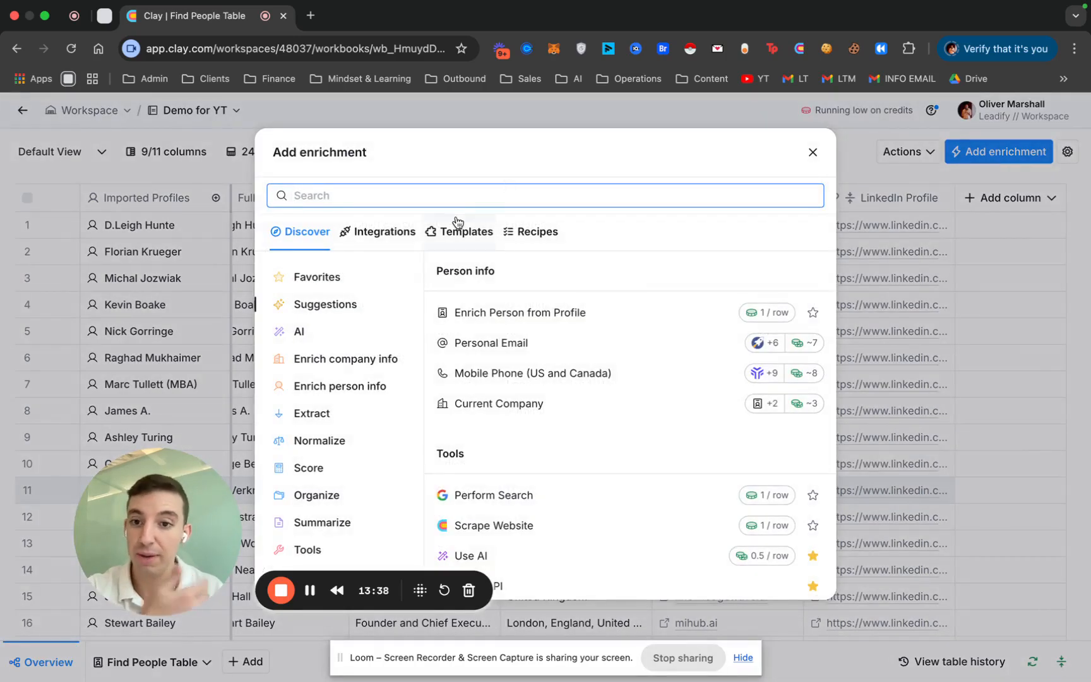
text(work email)
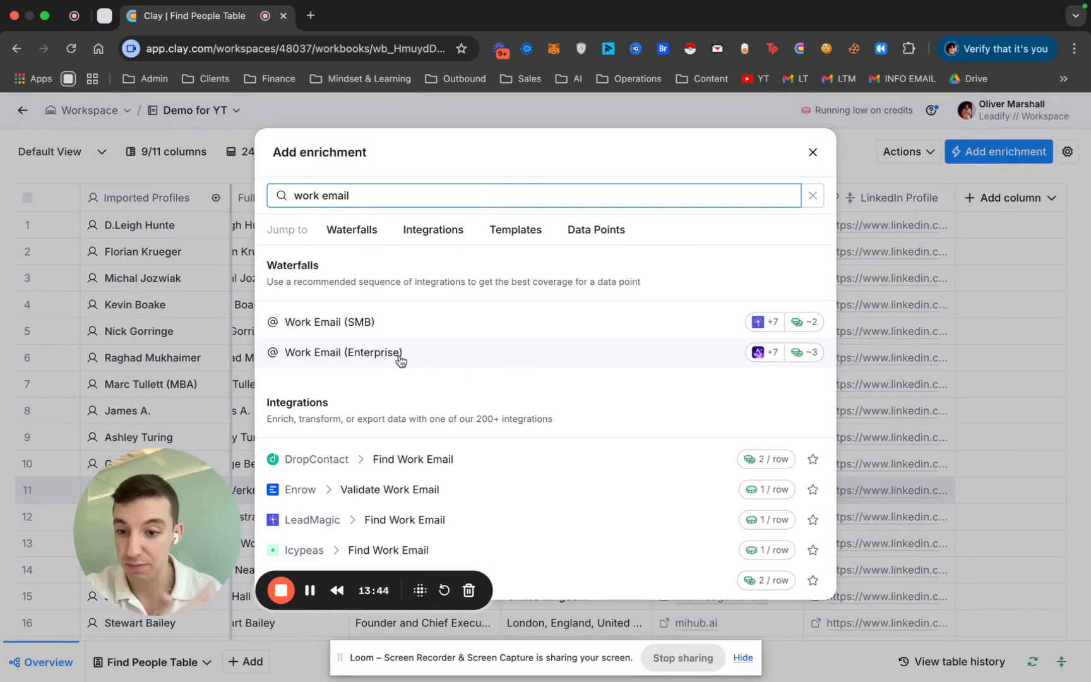
click(467, 333)
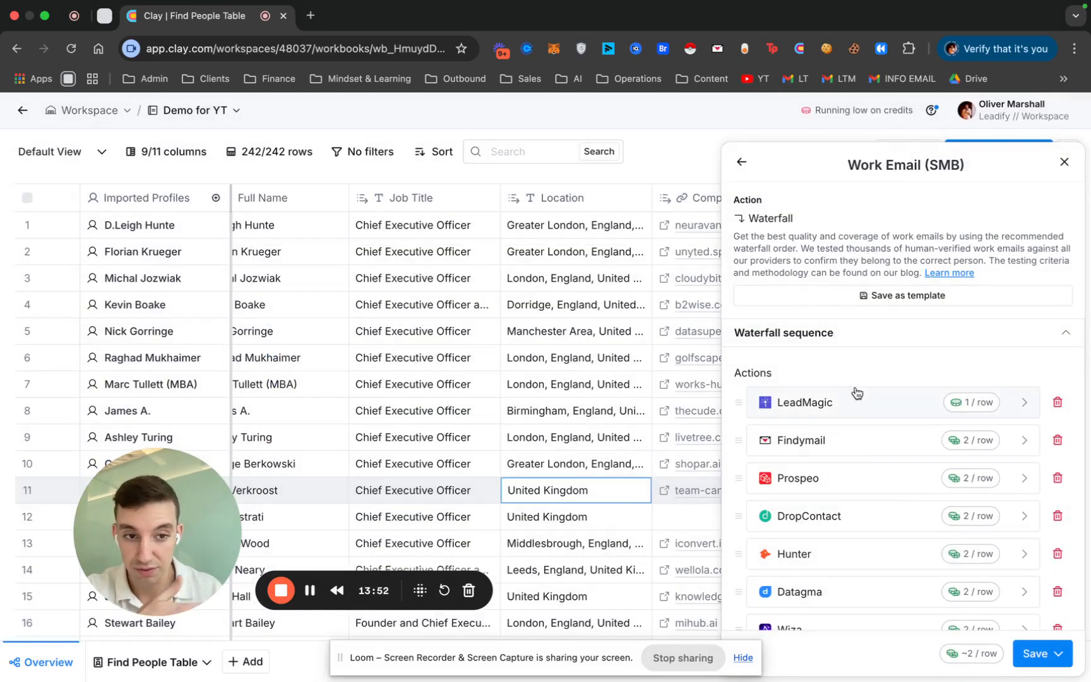
Step: Examine the Work Email (SMB) waterfall's provider sequence, credit cost per row and required inputs
scroll(856, 393, down, 2)
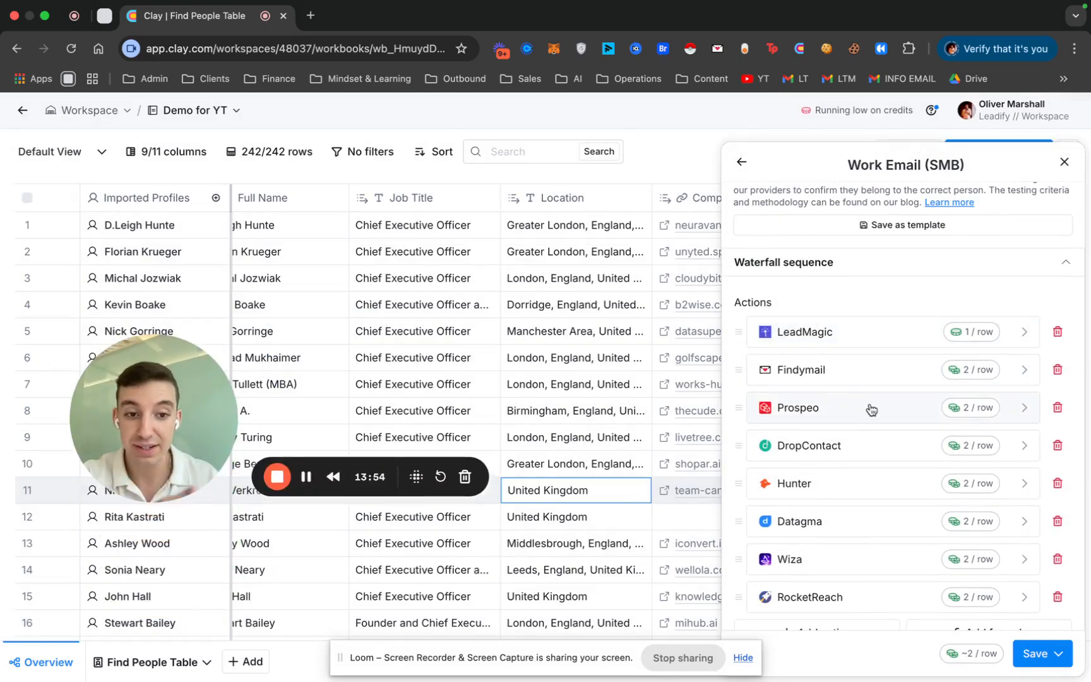
scroll(897, 435, down, 3)
scroll(830, 353, up, 1)
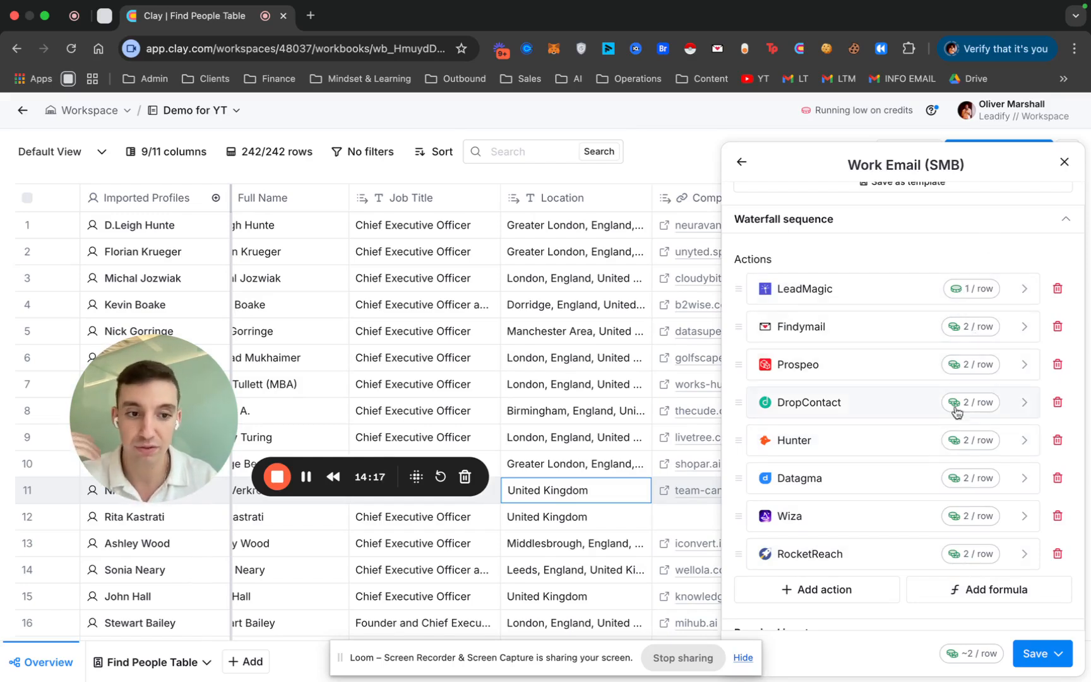
scroll(965, 435, down, 4)
scroll(975, 442, up, 2)
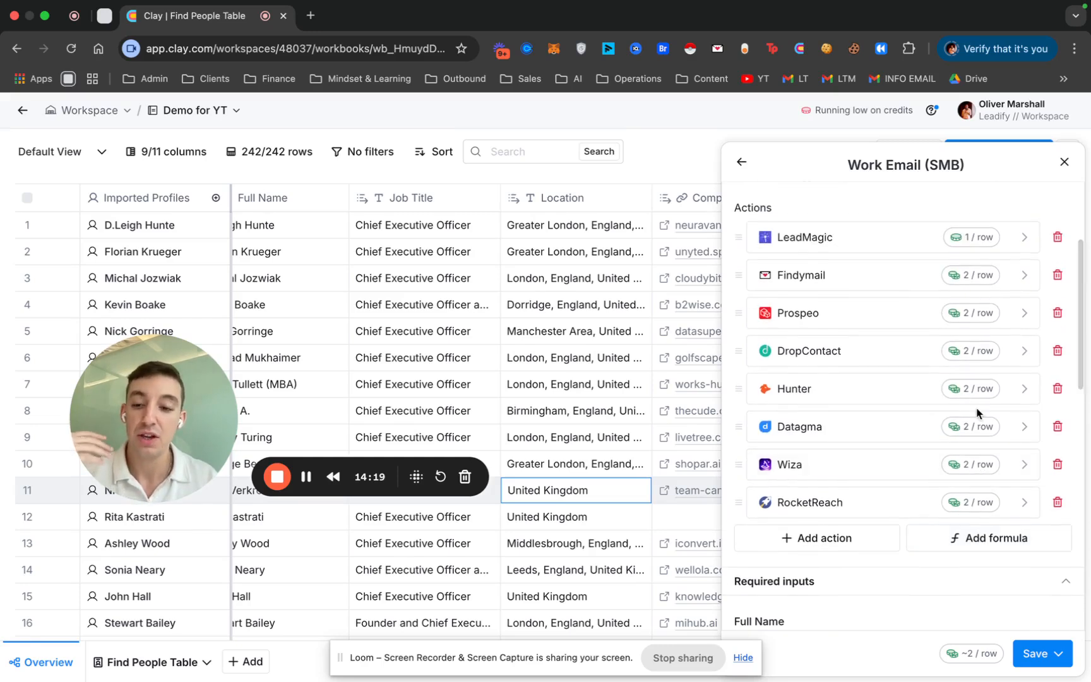
scroll(975, 377, up, 1)
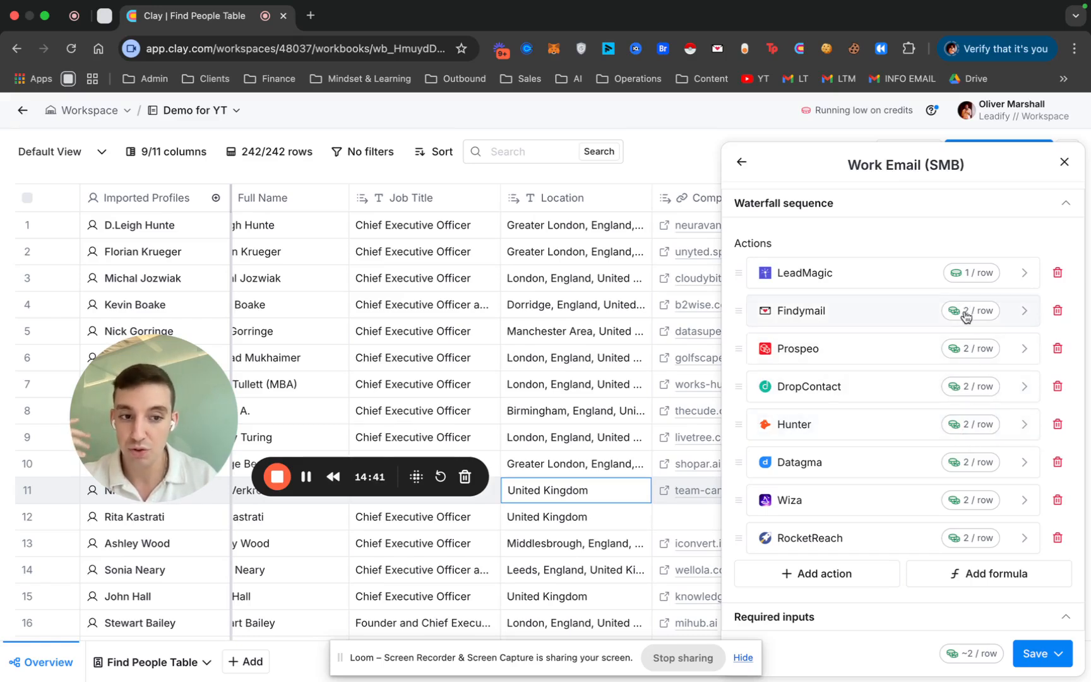
scroll(982, 382, down, 3)
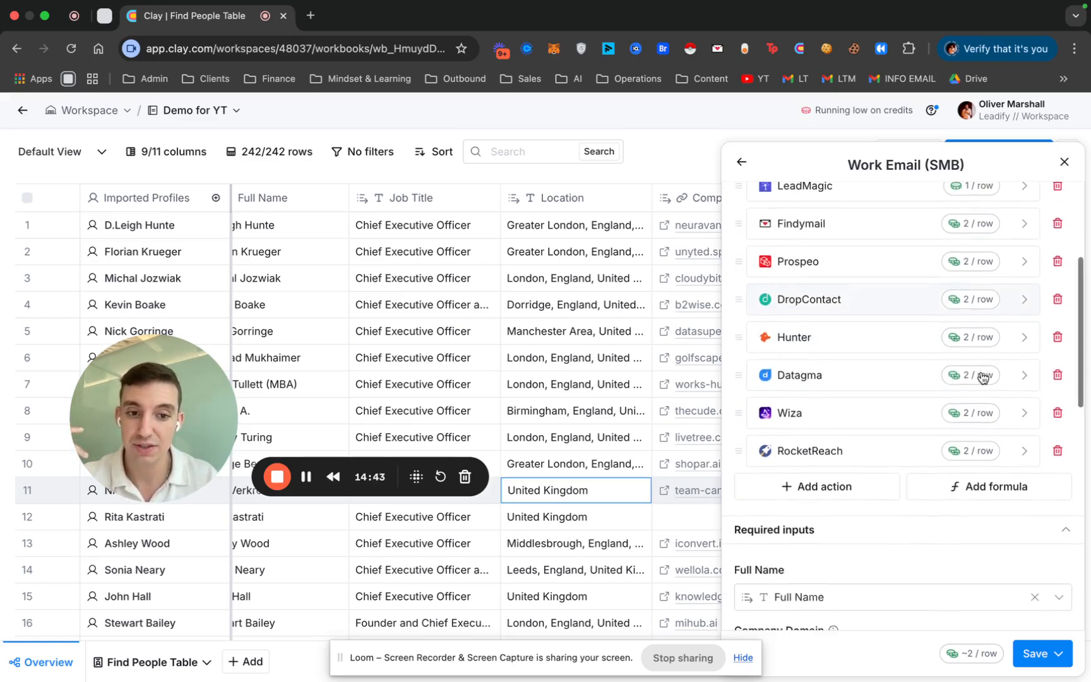
scroll(981, 377, down, 5)
scroll(981, 378, up, 2)
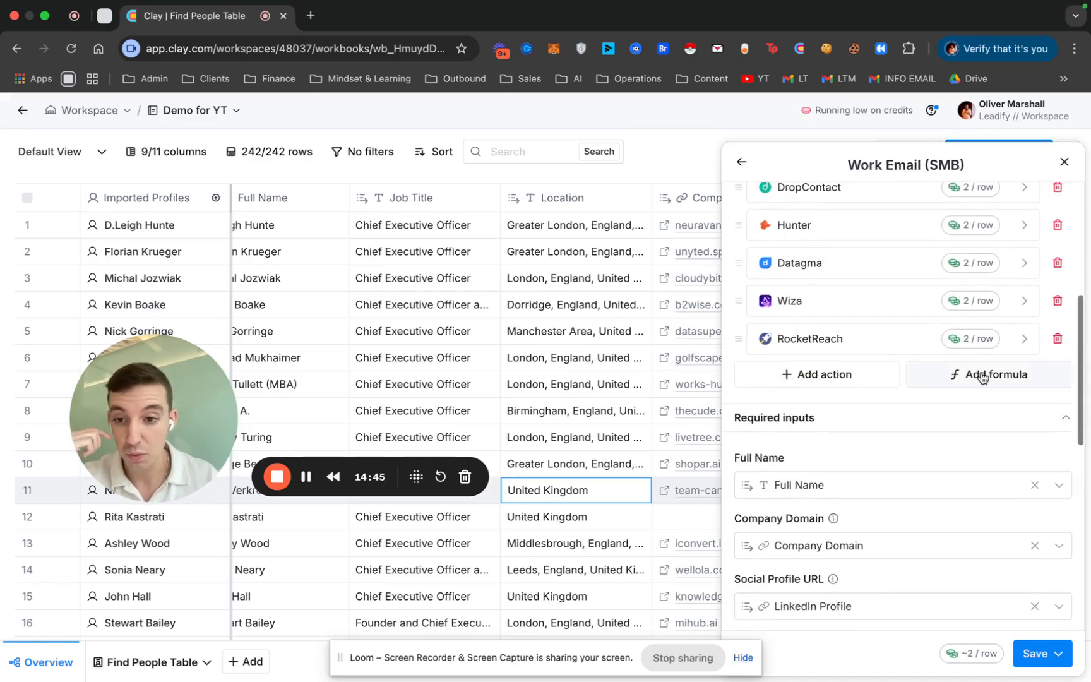
scroll(982, 376, up, 5)
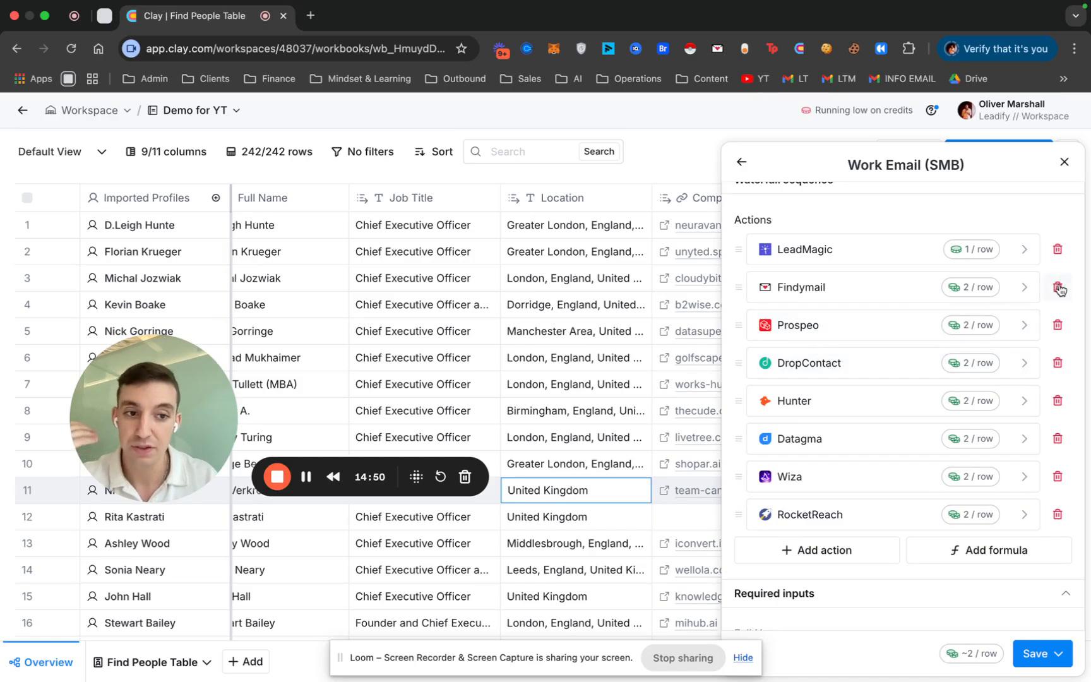
scroll(1059, 291, up, 2)
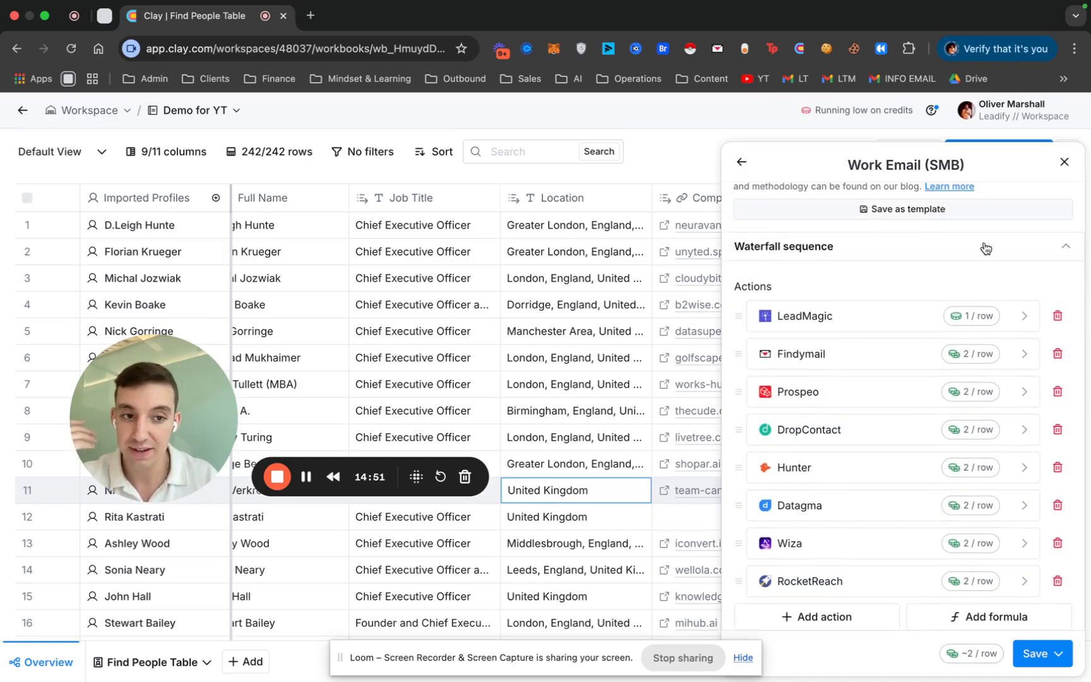
Step: Remove Findymail, DropContact, Hunter, Datagma, Wiza and RocketReach from the waterfall sequence
click(1057, 354)
click(1058, 393)
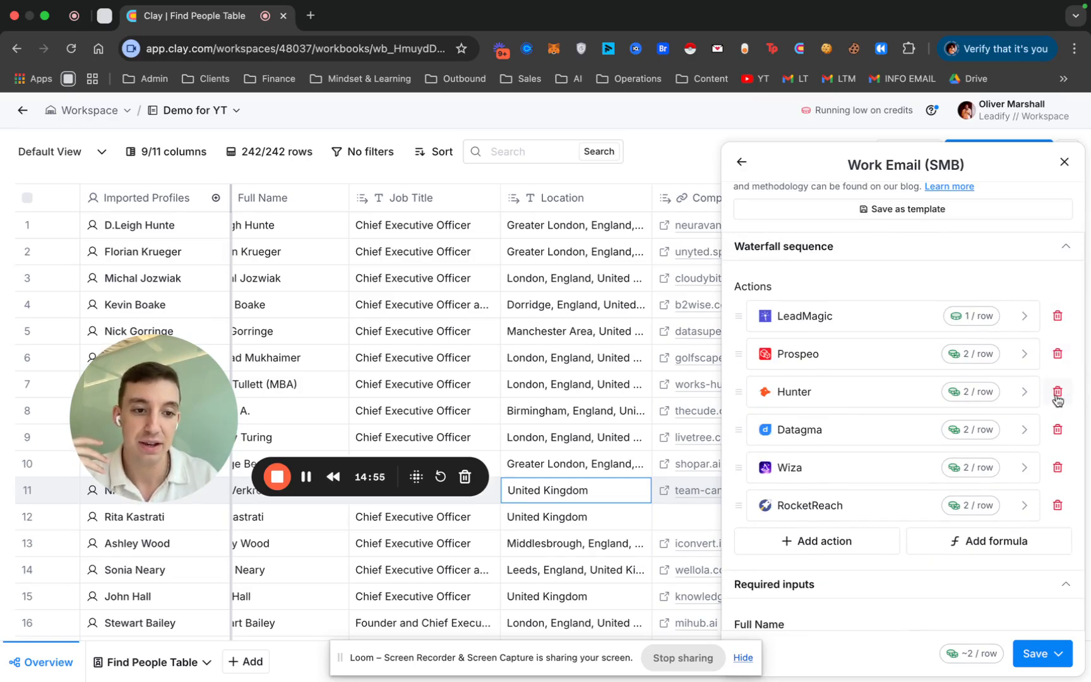
click(1058, 393)
click(1057, 393)
click(1058, 393)
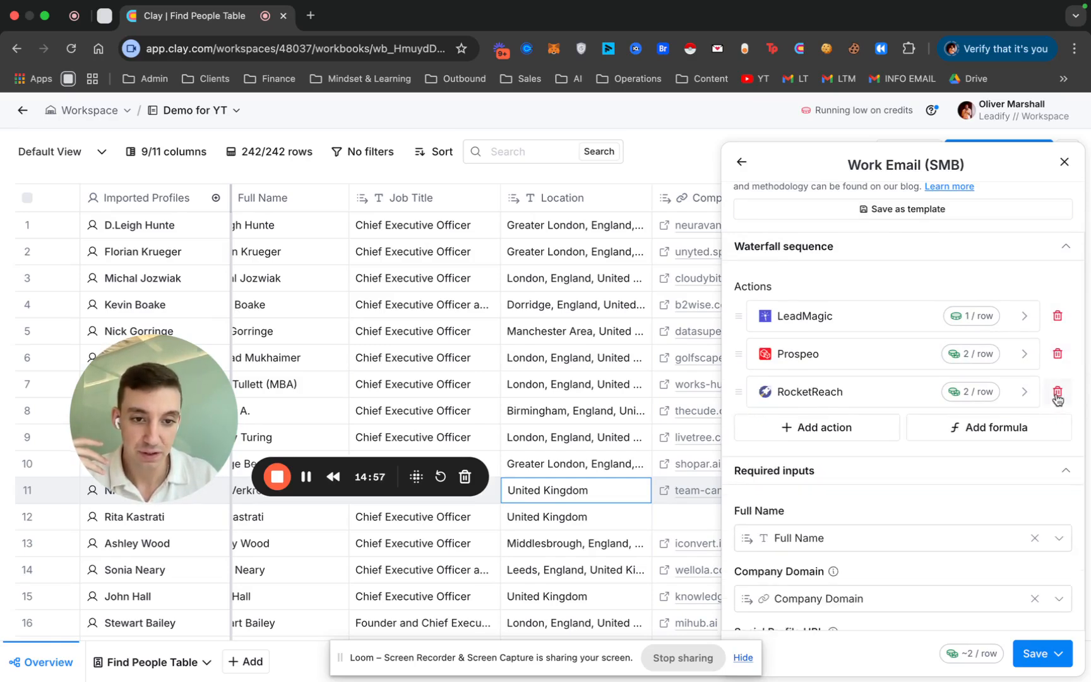
click(1057, 393)
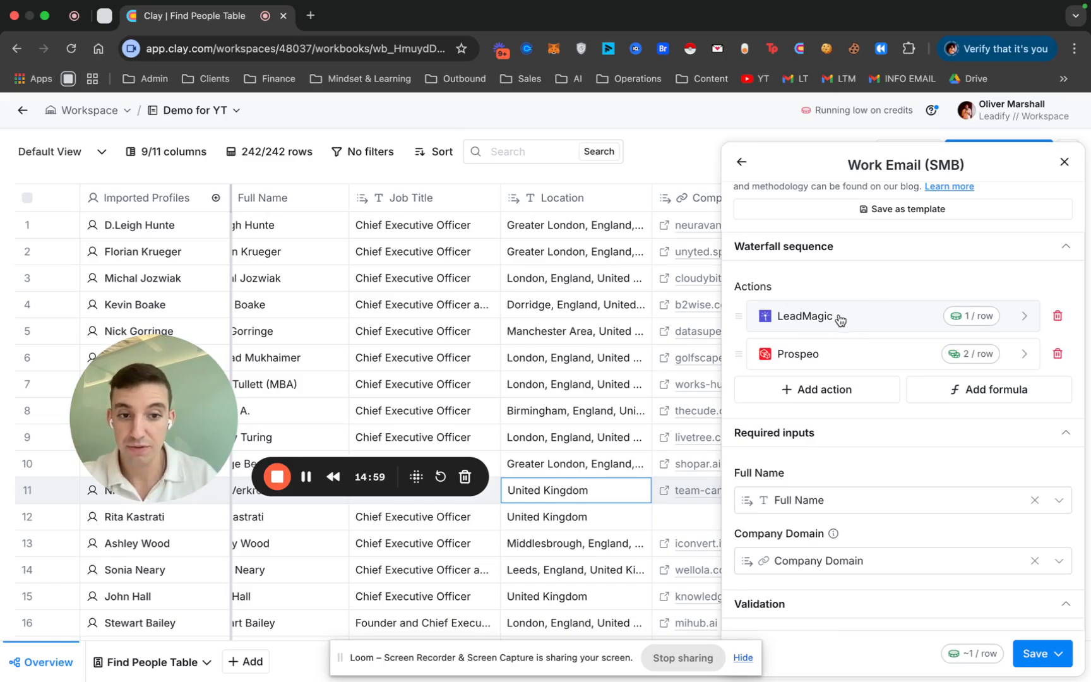
Step: Open the LeadMagic action's settings and view the accounts available for it
click(858, 317)
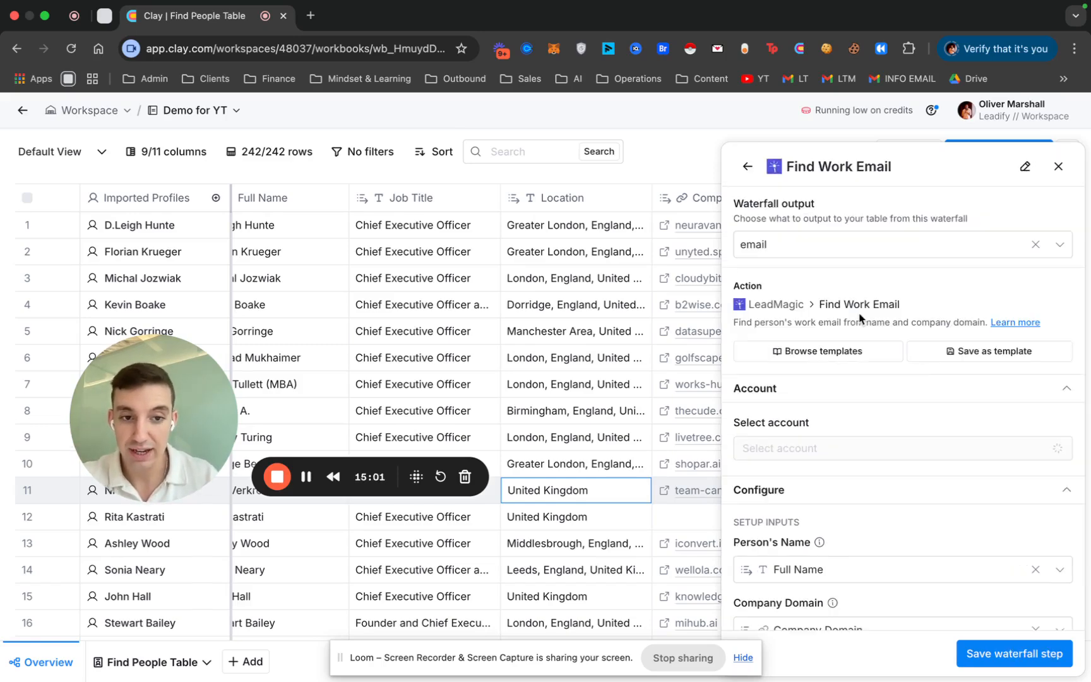
scroll(898, 420, down, 2)
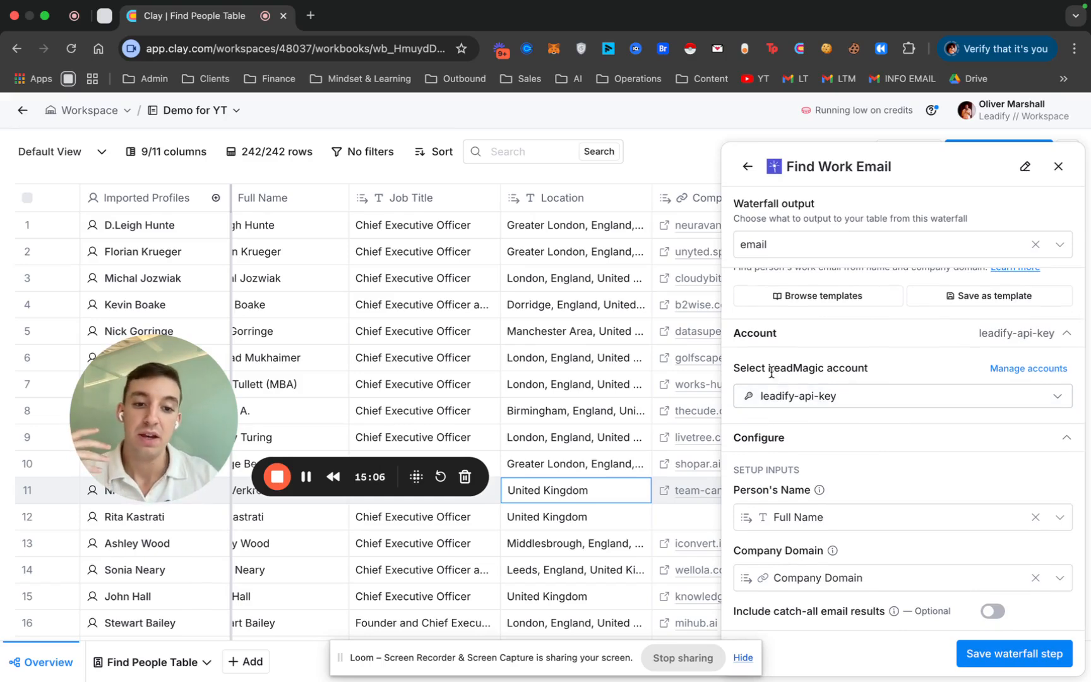
drag(739, 368, 847, 365)
click(884, 371)
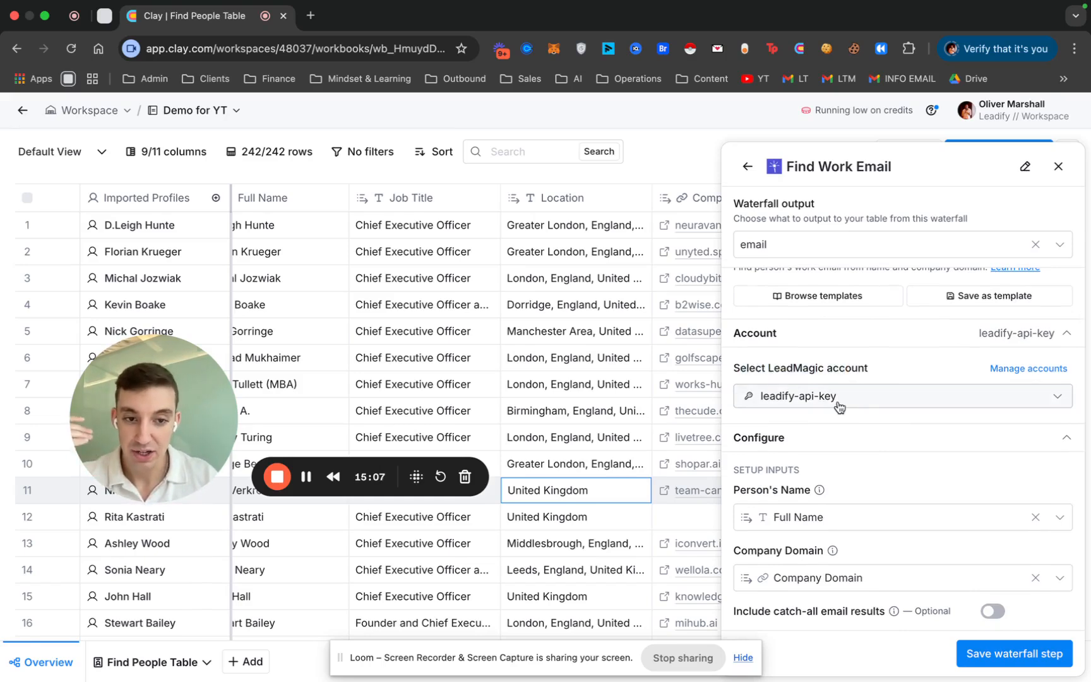
click(843, 404)
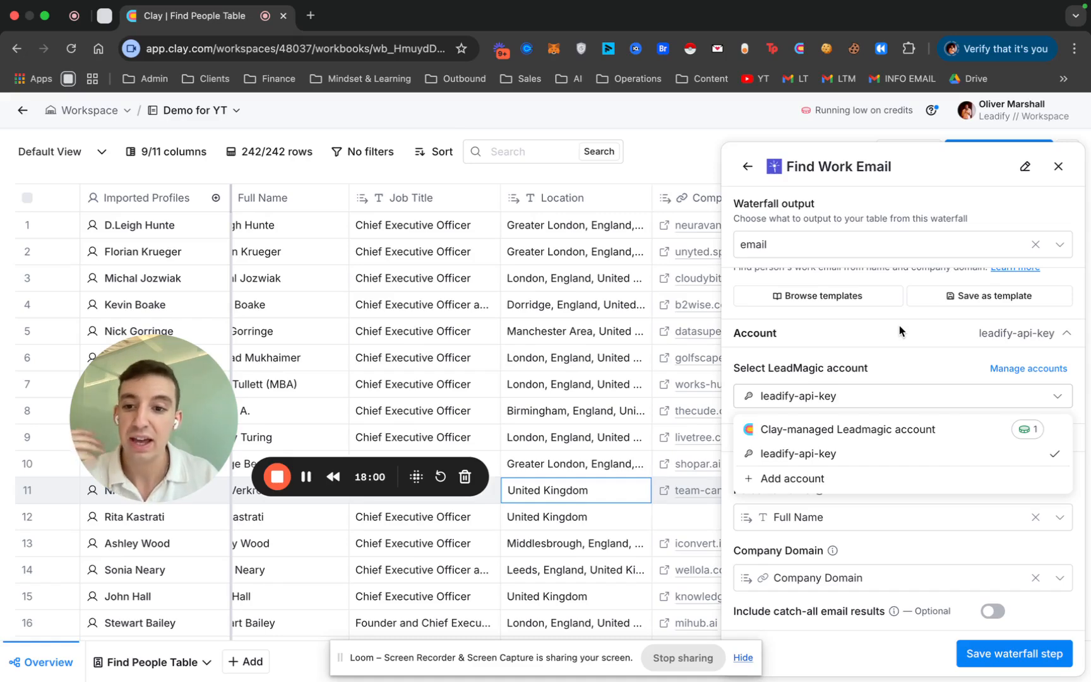
Step: View the serper.dev home page in a new browser tab, return to the Clay table and close the extra tab
click(310, 17)
text(ser)
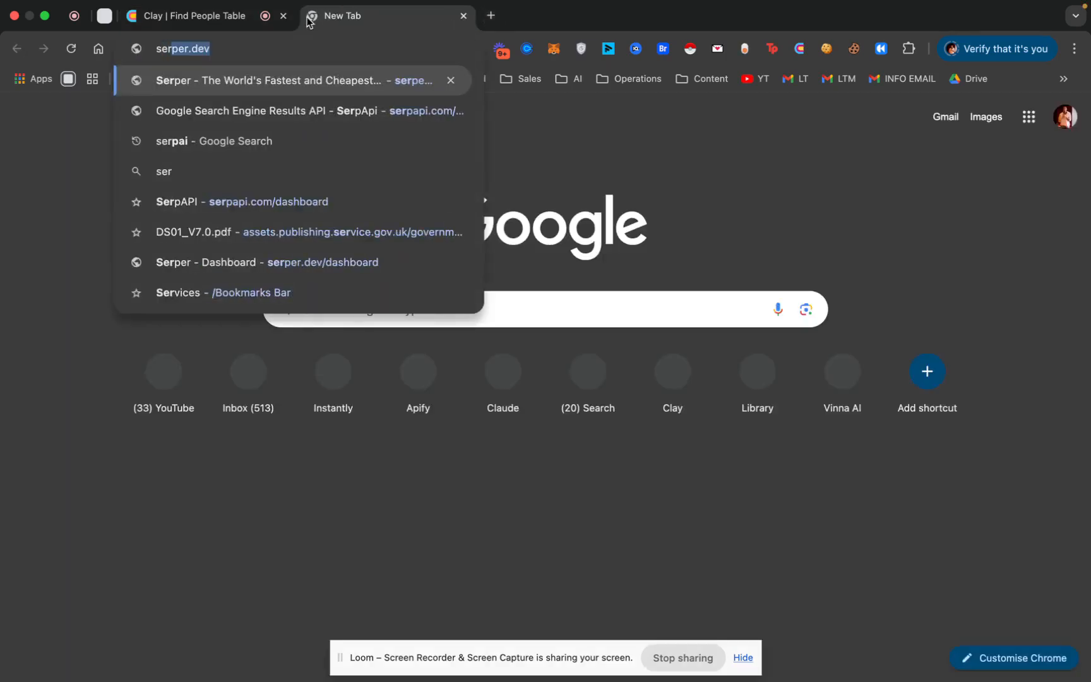
text(per)
key(Return)
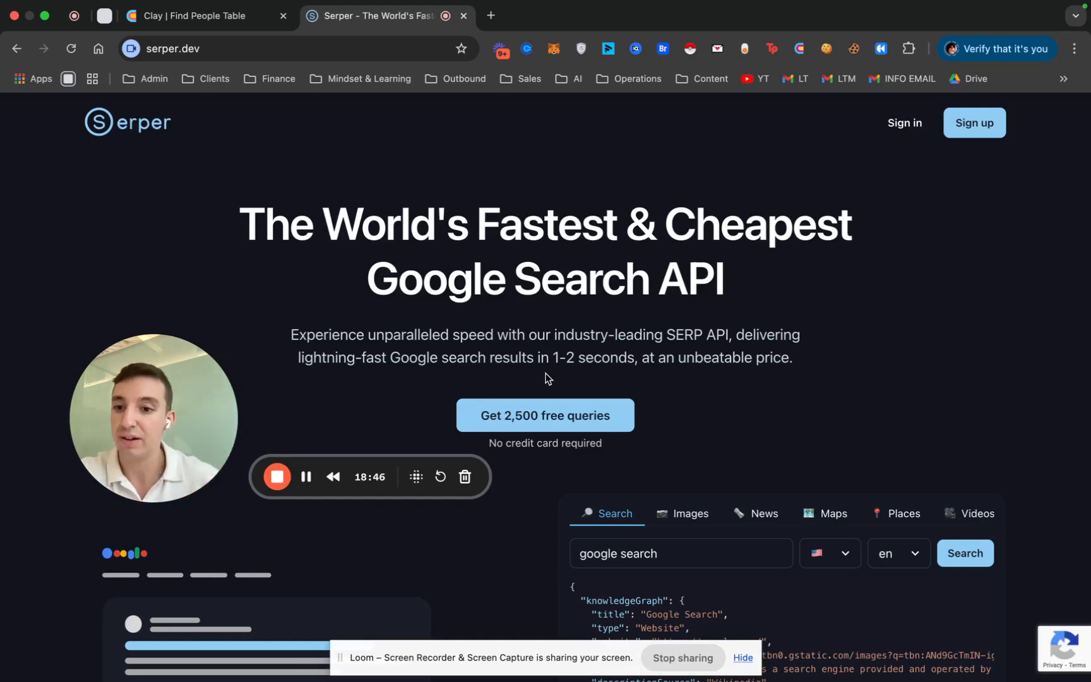
click(202, 17)
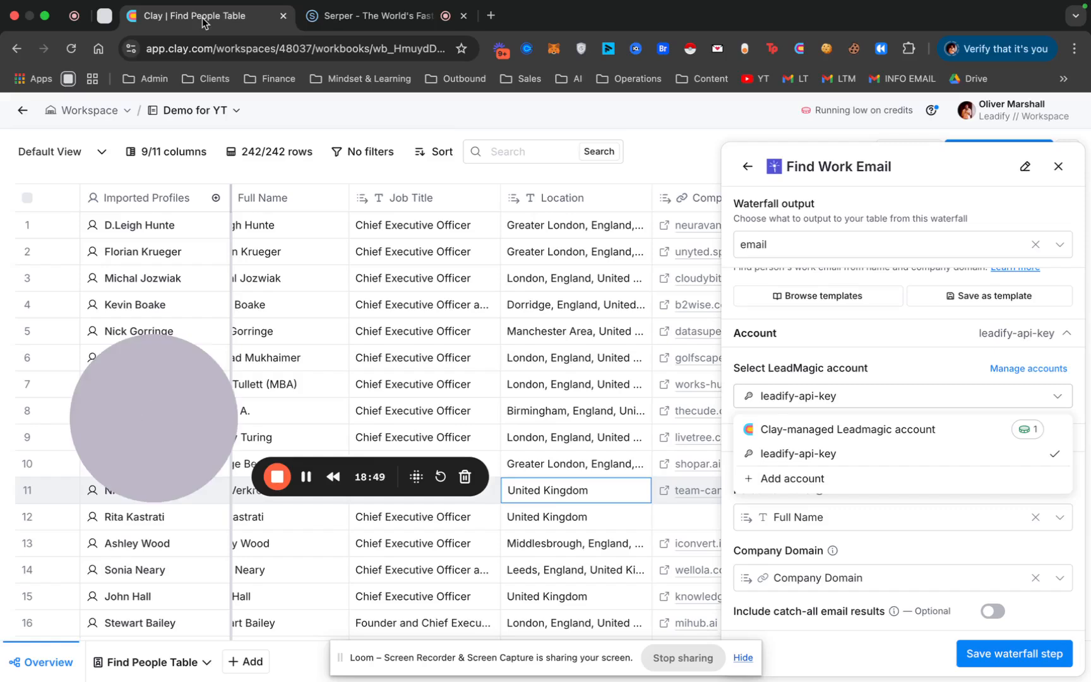
click(463, 16)
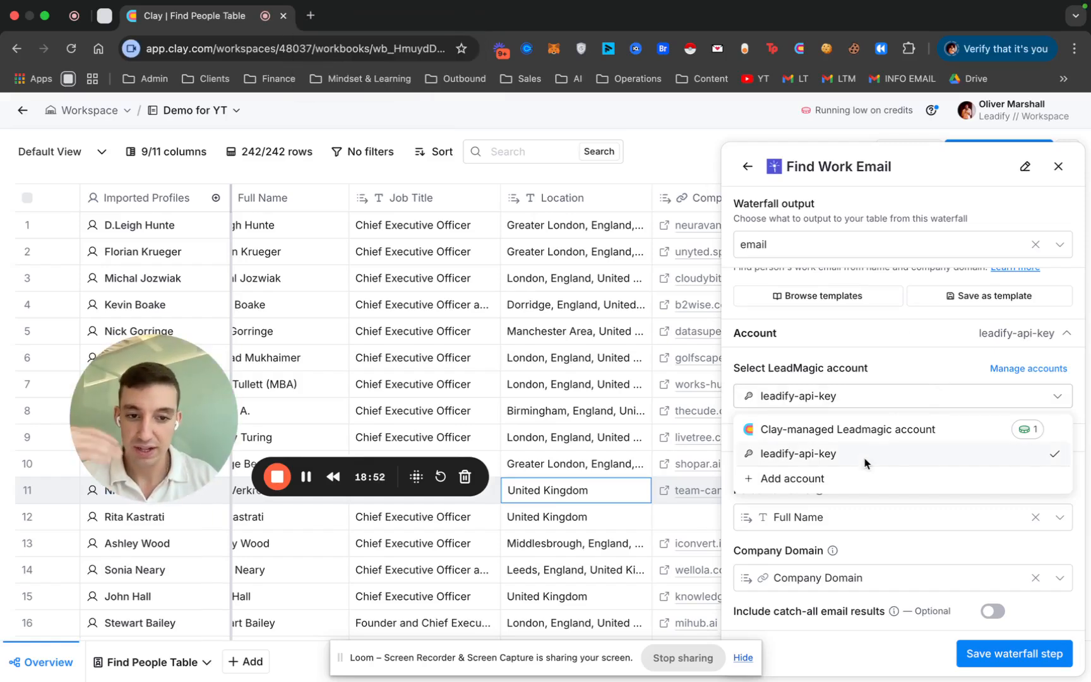
Step: Leave the LeadMagic settings and view the account options of the waterfall's Prospeo action
click(929, 364)
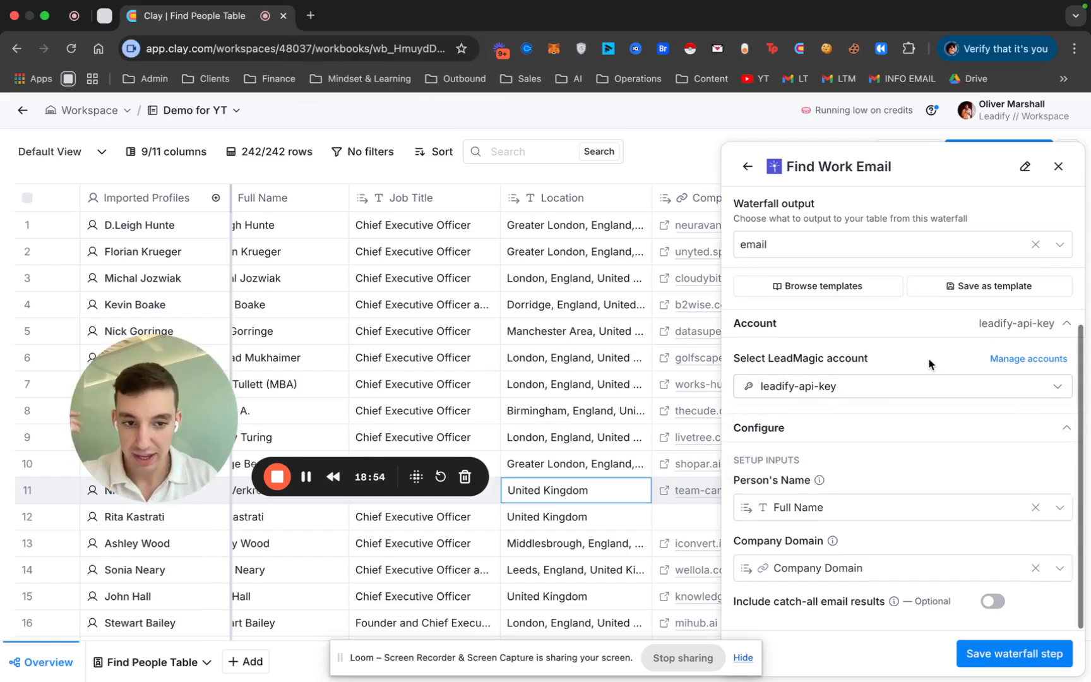
click(746, 166)
scroll(882, 497, down, 3)
click(847, 348)
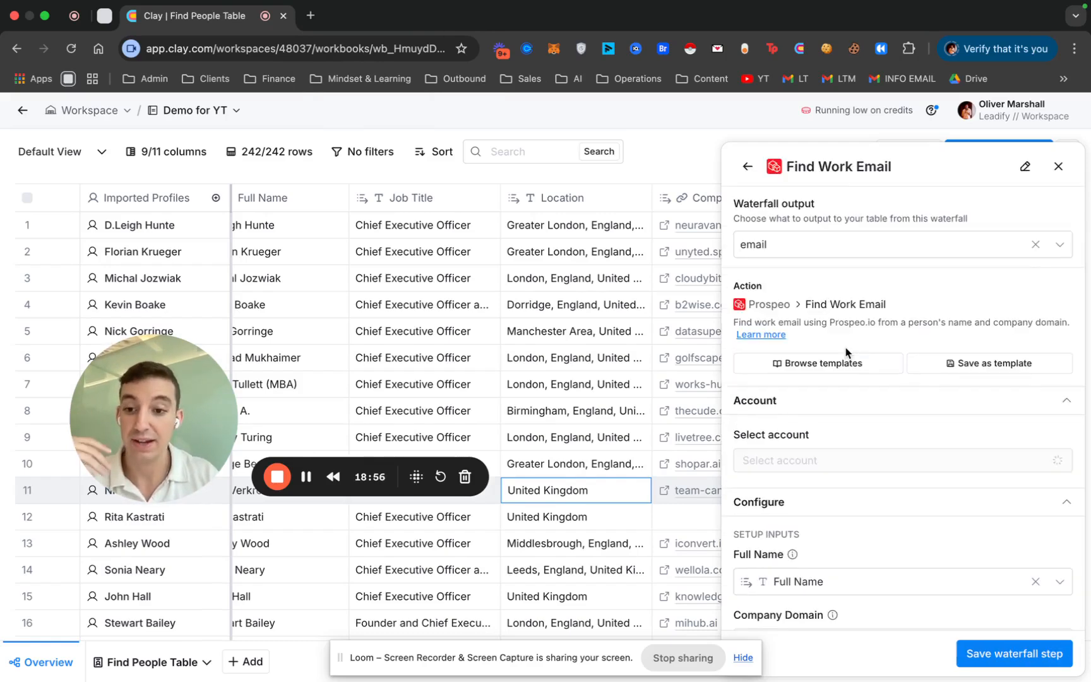
scroll(852, 442, down, 2)
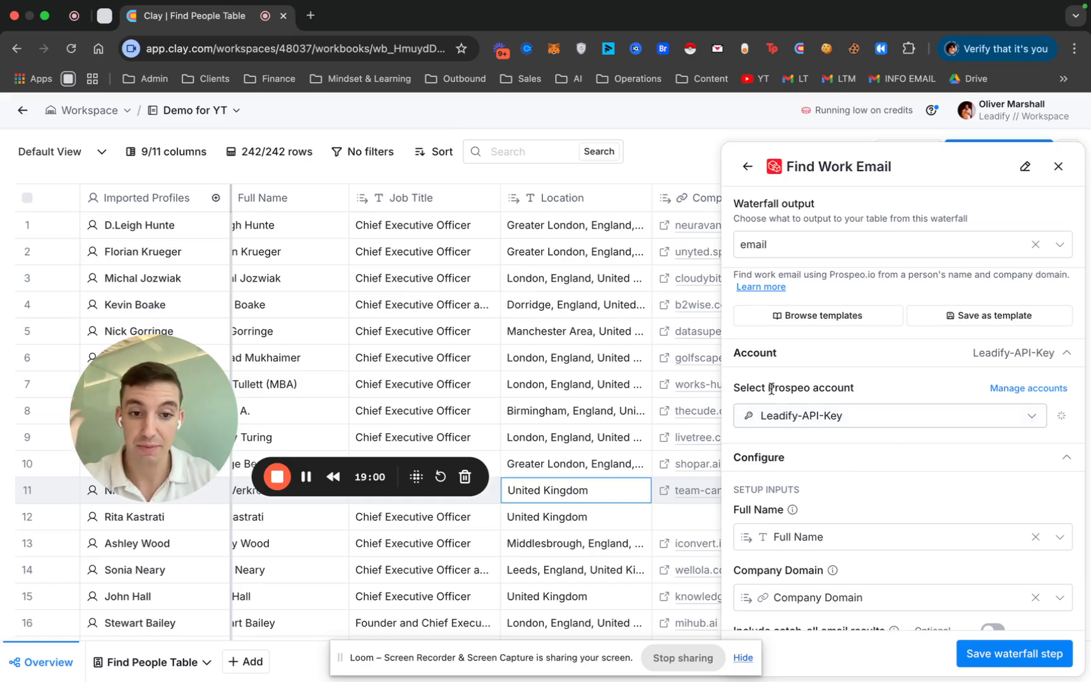
click(880, 416)
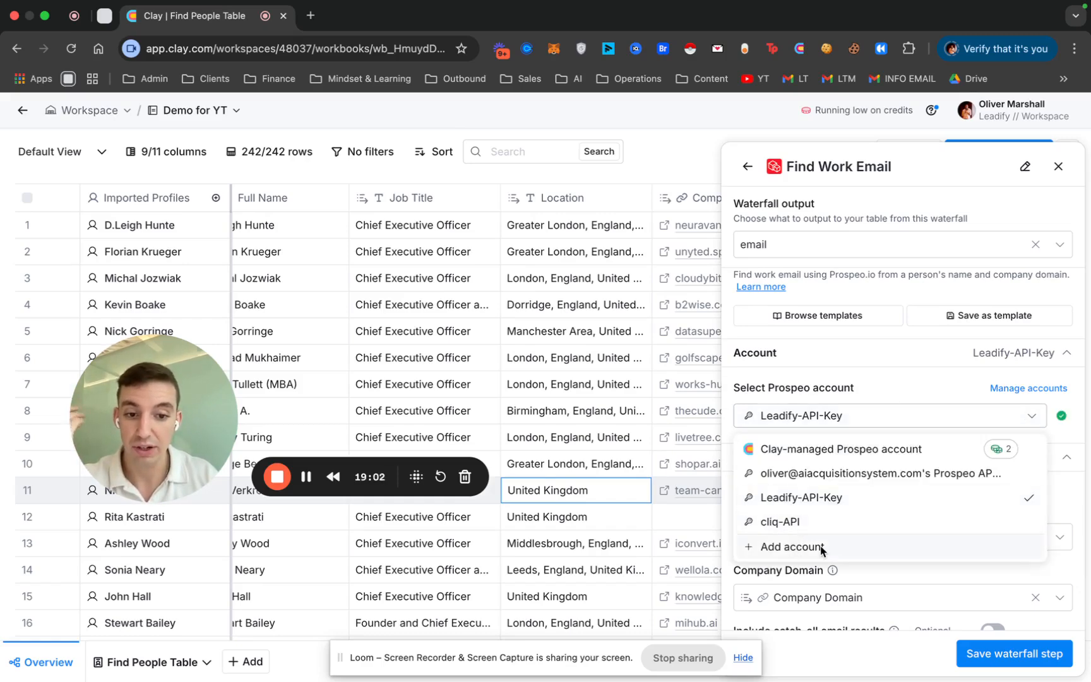
Step: View the form for adding a Prospeo API key, close it without saving and return to the waterfall
click(819, 546)
click(424, 324)
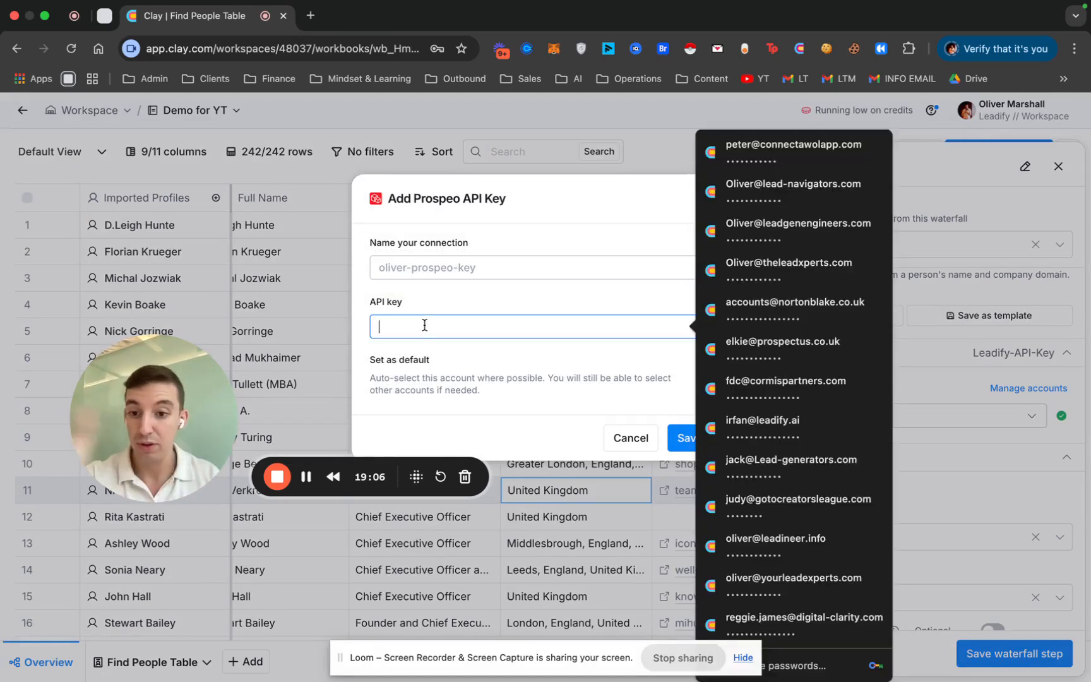
click(437, 267)
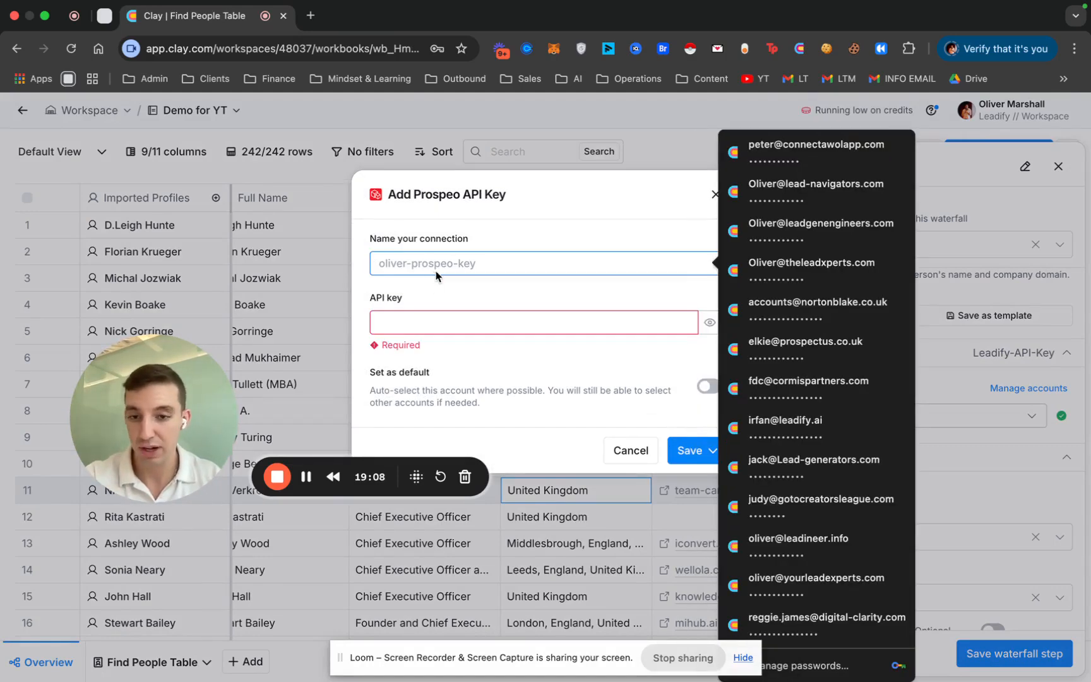
click(714, 197)
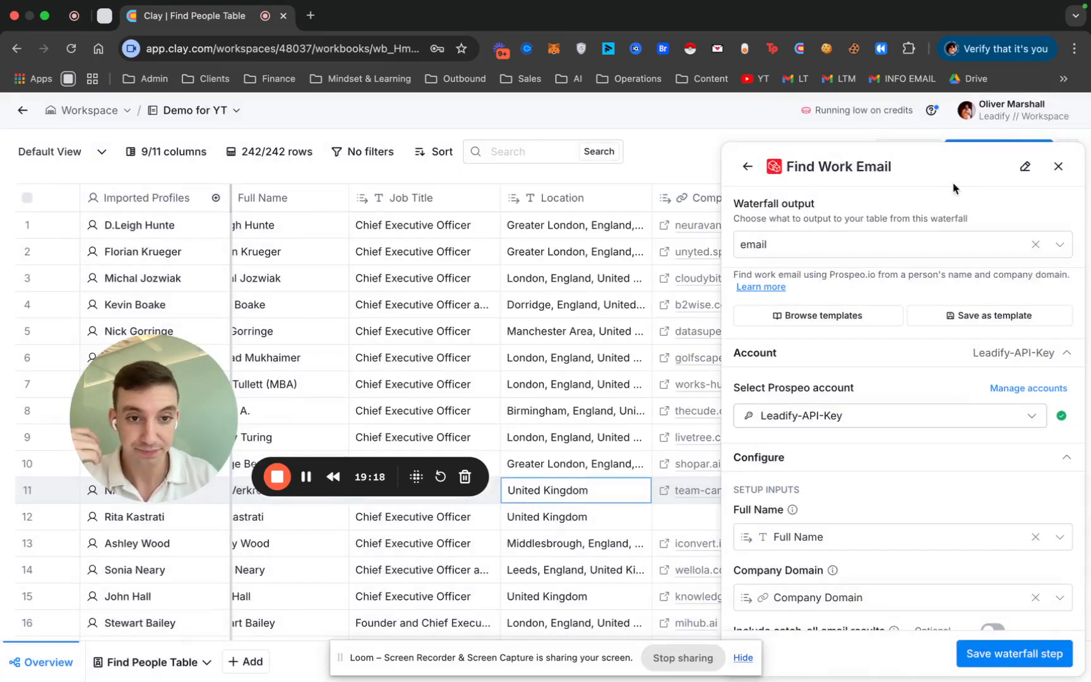
click(746, 167)
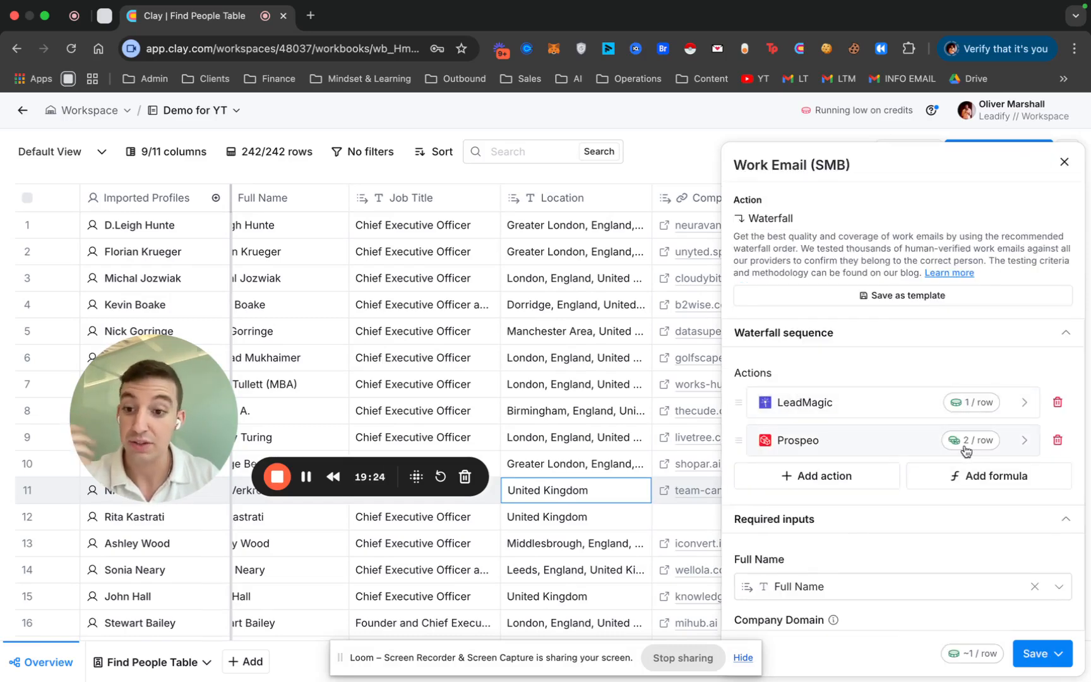
Step: Check LeadMagic's selected account and examine the waterfall's full name, company domain and validation provider settings
click(873, 407)
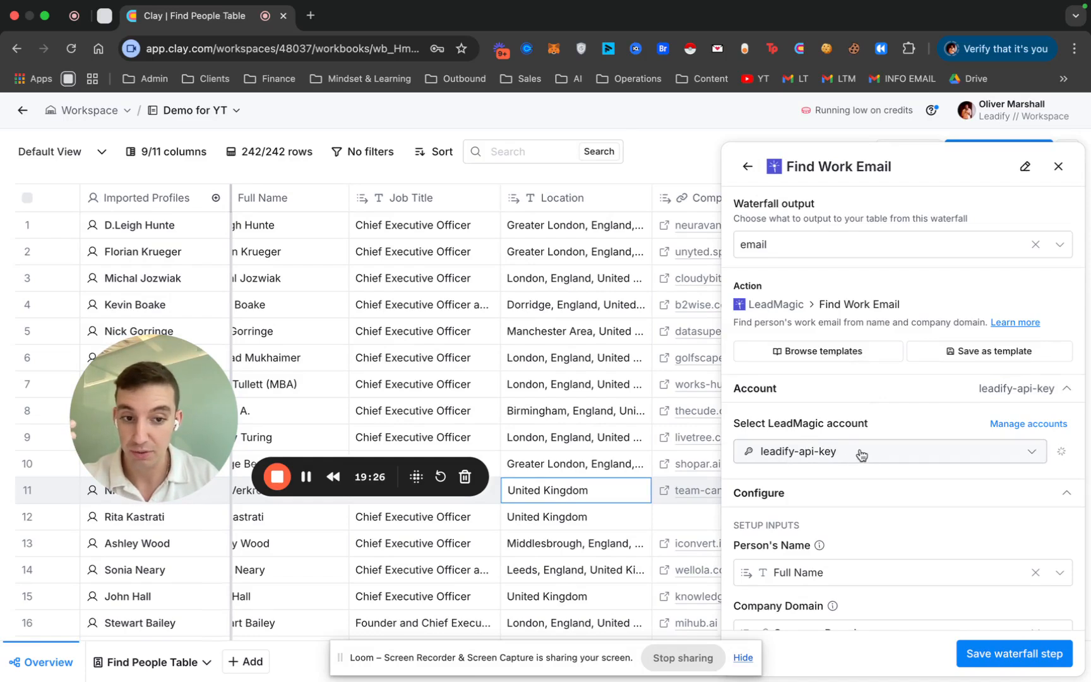
click(747, 167)
scroll(841, 396, down, 5)
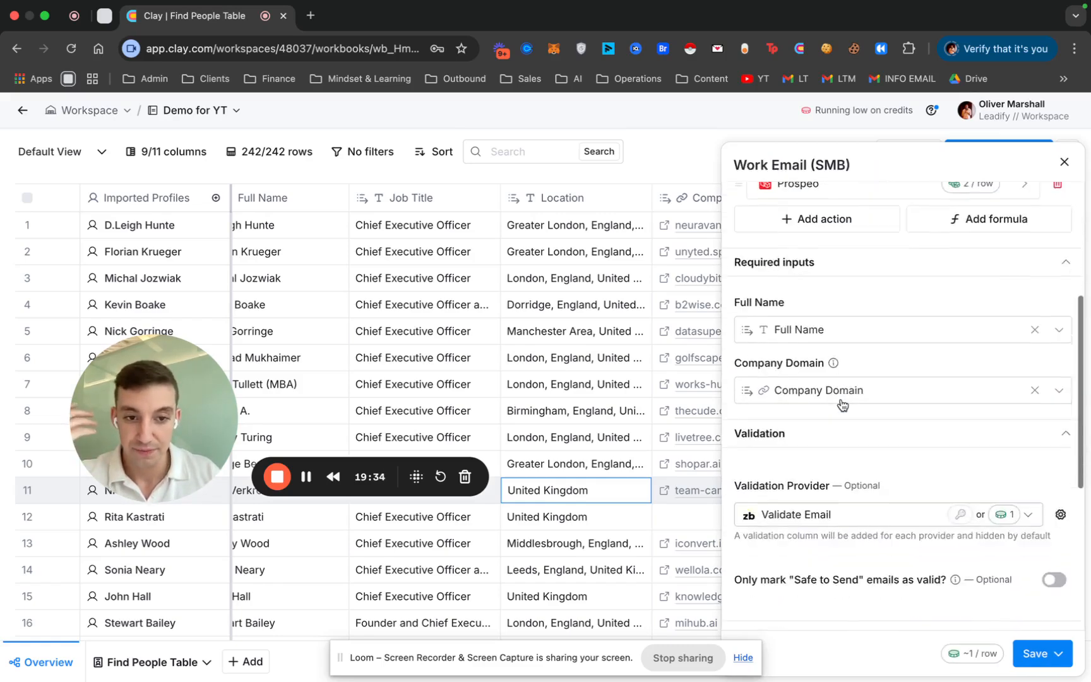
scroll(841, 404, down, 1)
drag(734, 265, 786, 268)
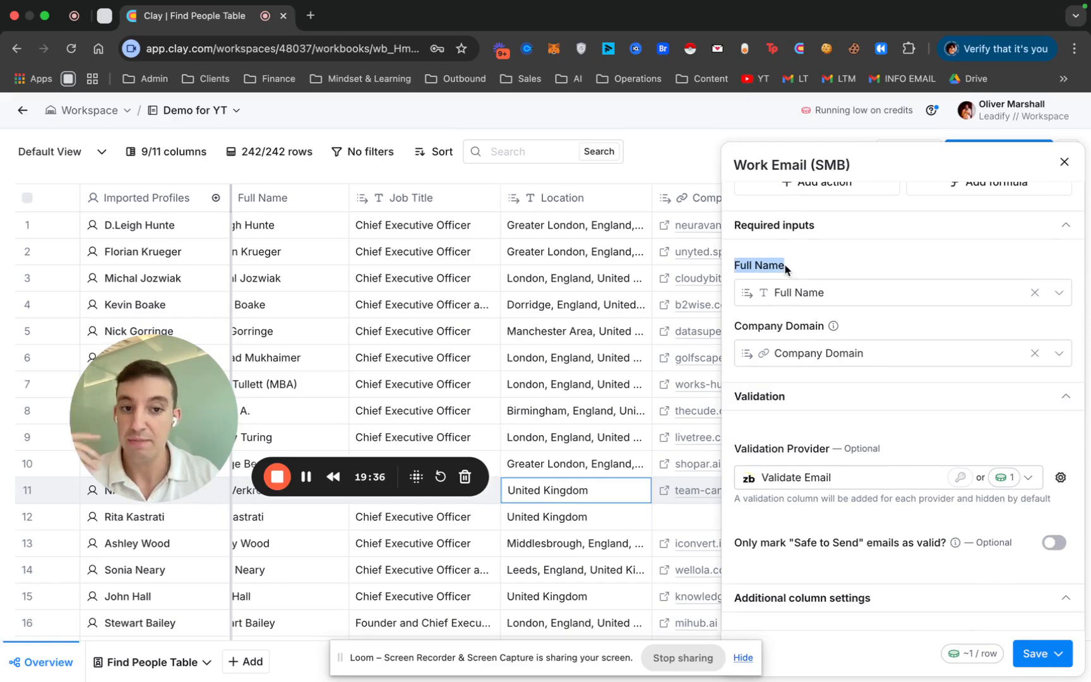
click(846, 265)
scroll(821, 272, up, 4)
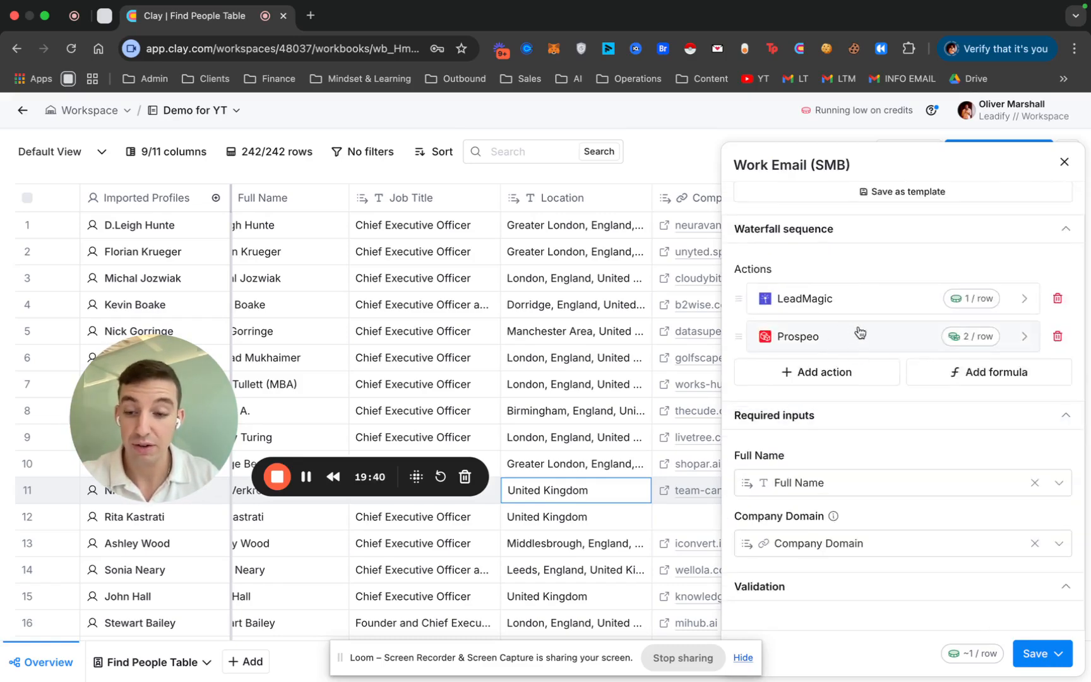
Step: Set the work email waterfall's validation provider to LeadMagic's Validate Email
scroll(781, 411, down, 2)
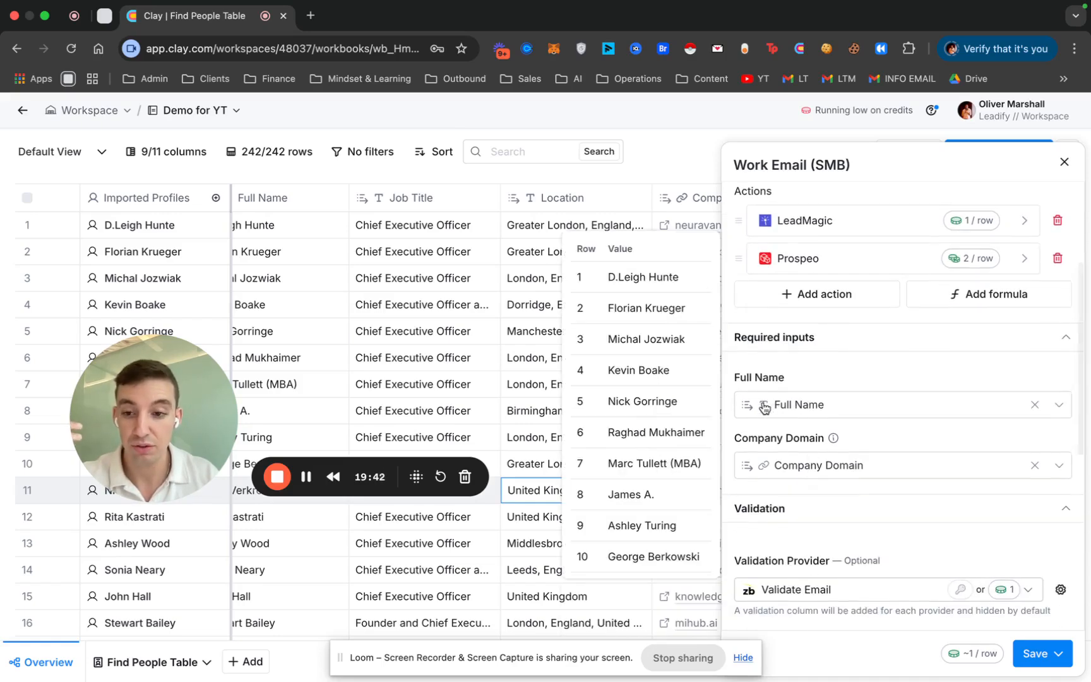
mouse_move(797, 412)
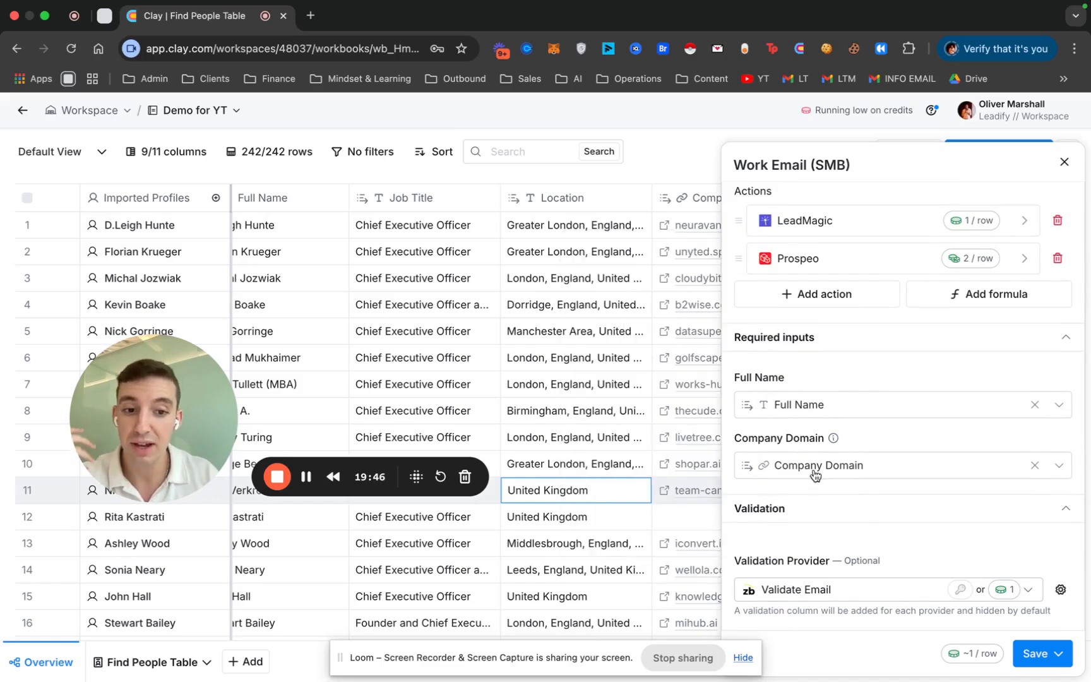
mouse_move(826, 477)
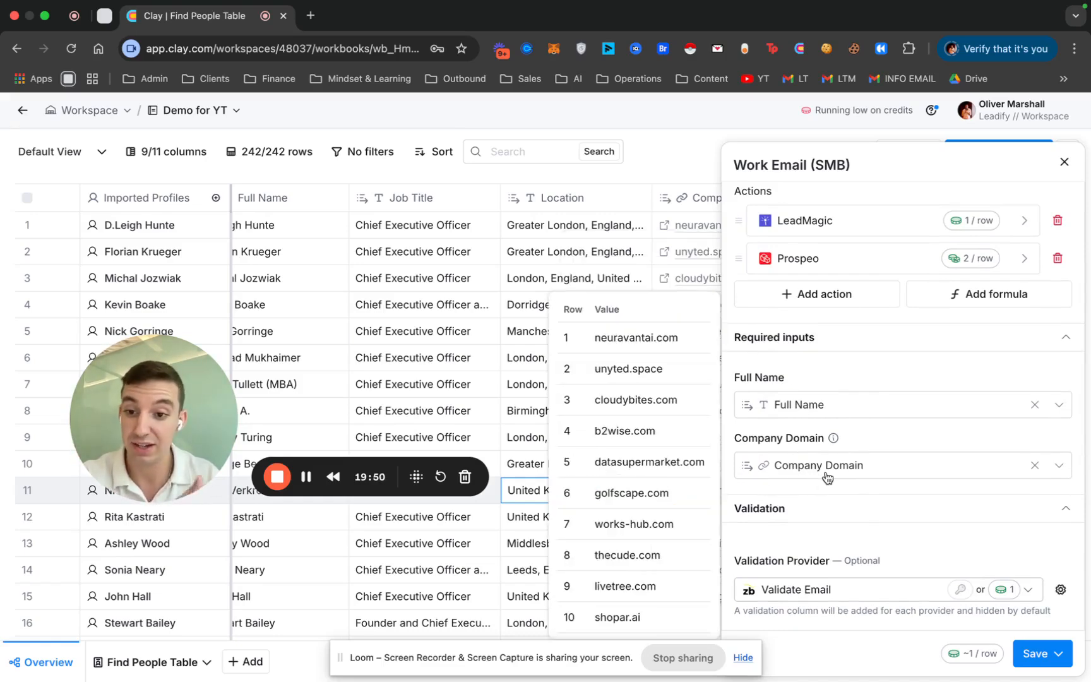
scroll(827, 478, down, 4)
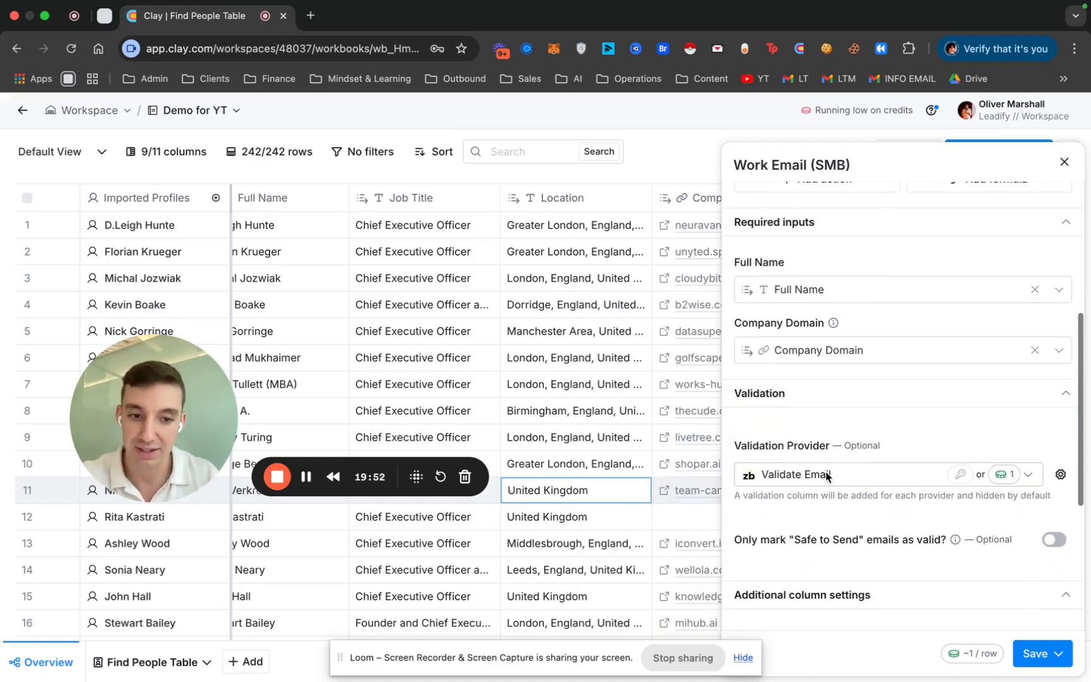
drag(734, 445, 830, 446)
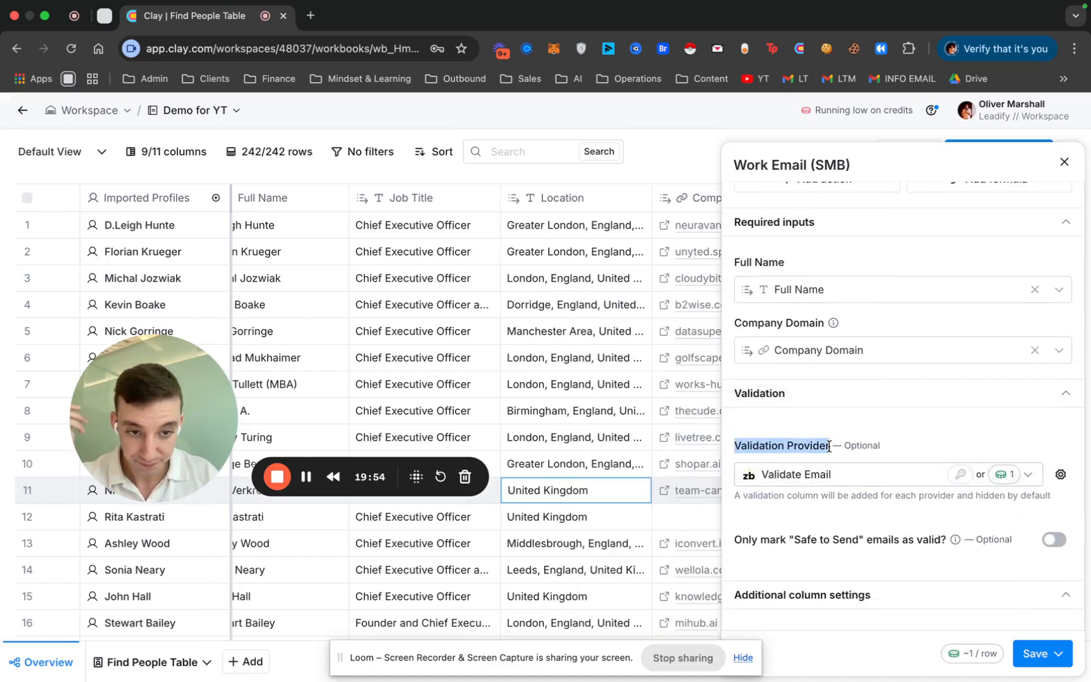
click(871, 475)
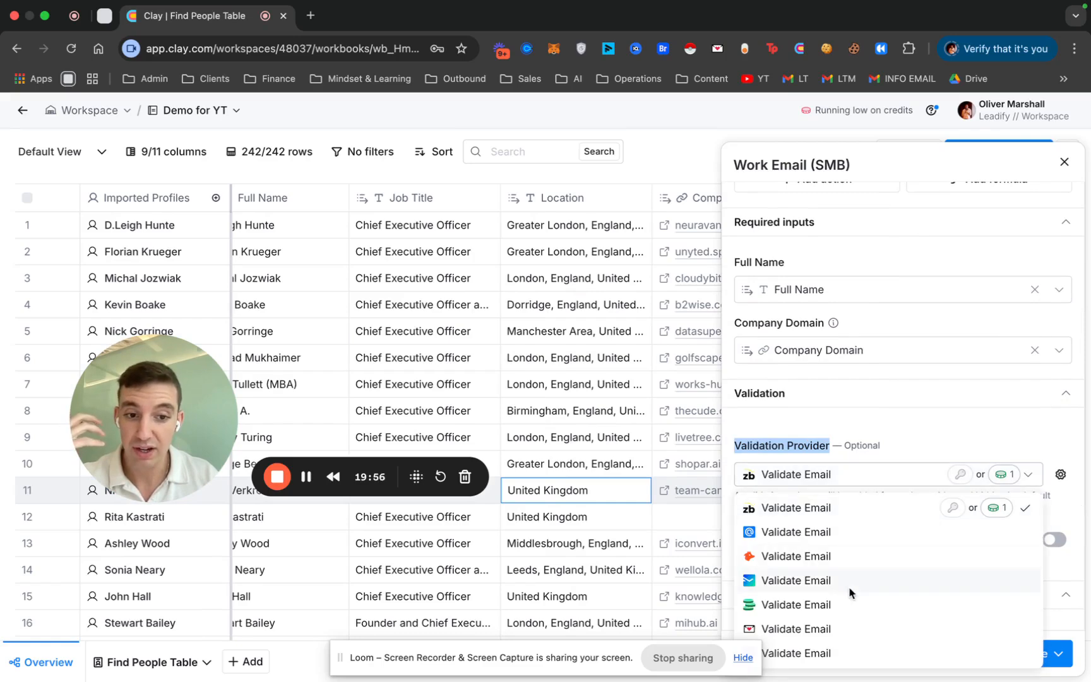
drag(630, 650, 492, 653)
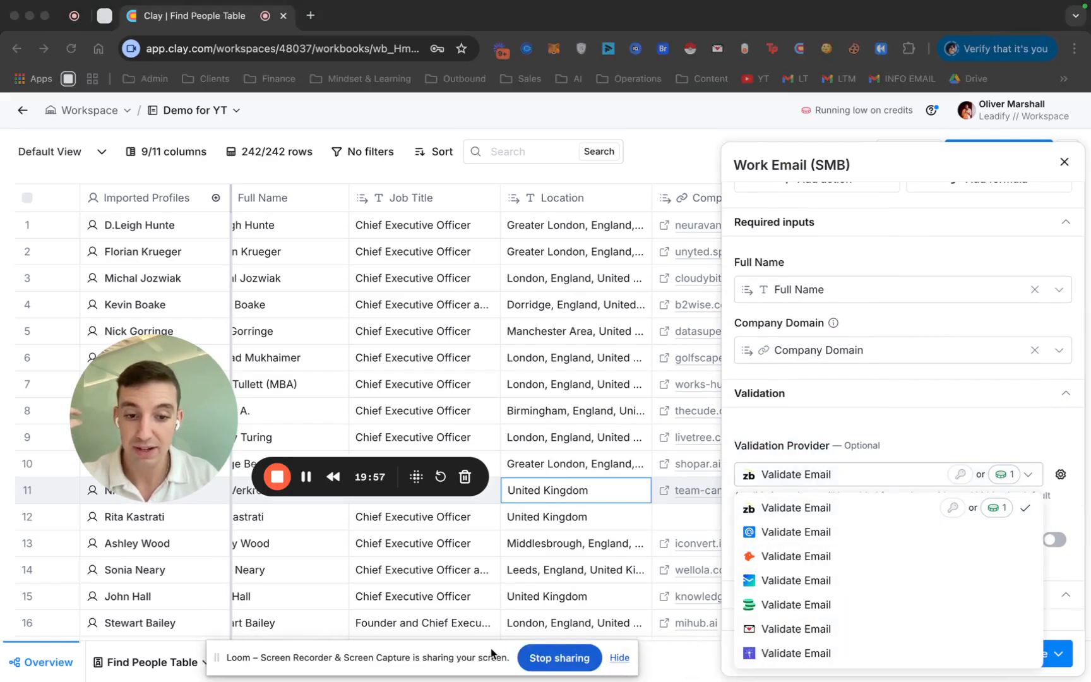
click(811, 653)
click(843, 653)
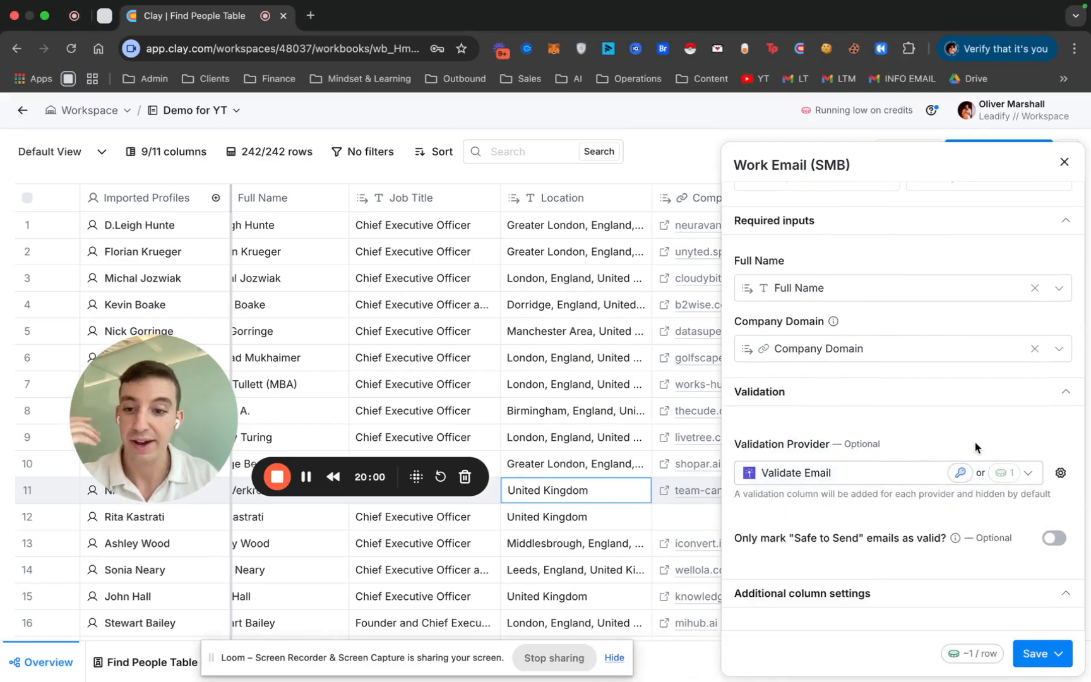
Step: Turn on the option to only mark "Safe to Send" emails as valid in the waterfall's validation settings
scroll(974, 442, down, 1)
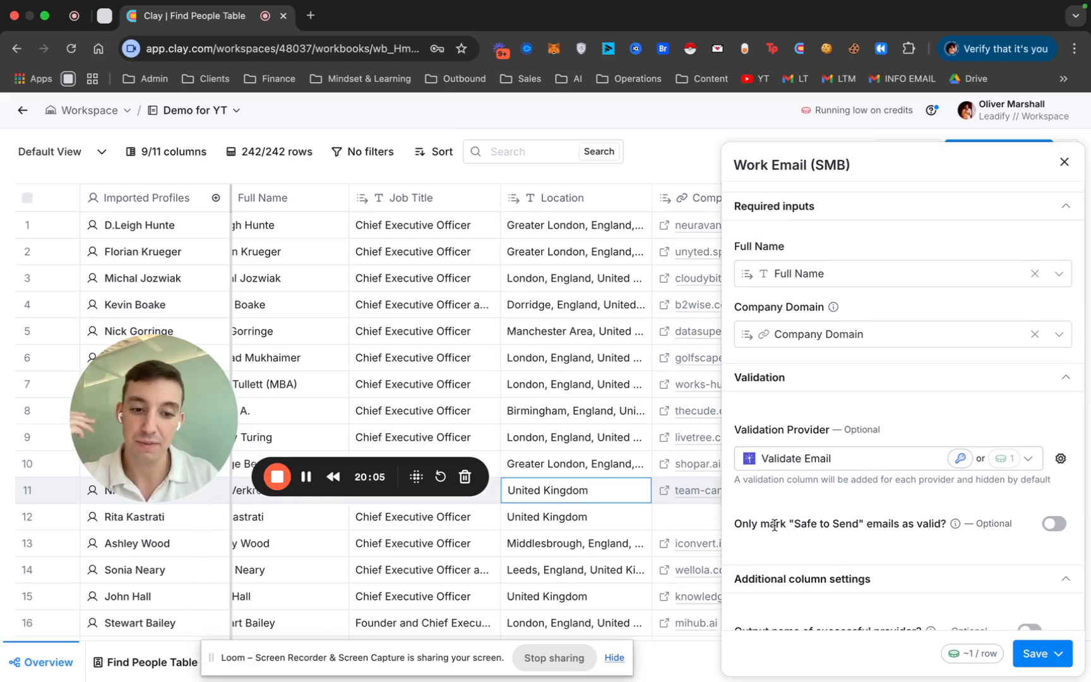
drag(749, 523, 868, 522)
click(867, 522)
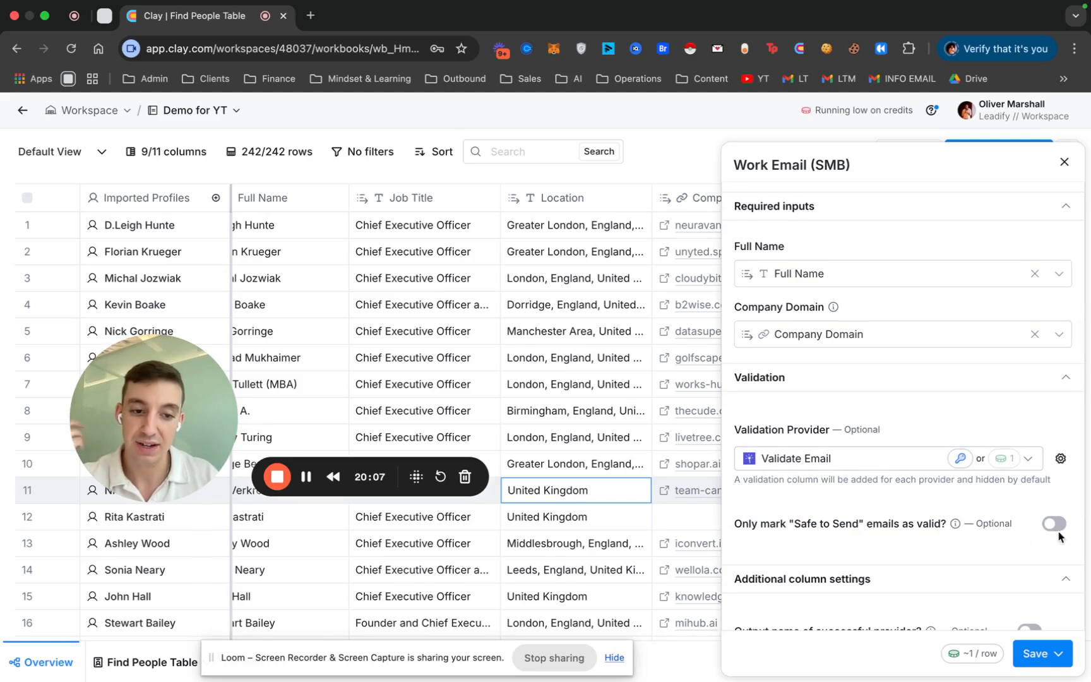
click(1051, 525)
scroll(1051, 519, down, 2)
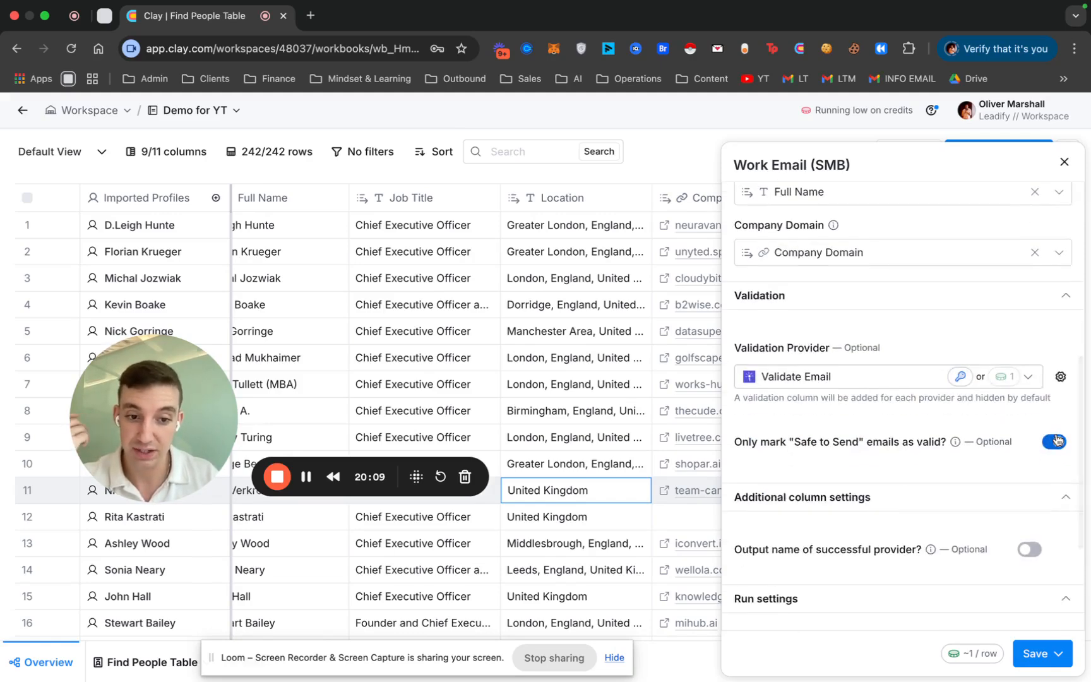
Step: Save the Work Email (SMB) waterfall and run it on 10 rows
scroll(1051, 519, down, 4)
scroll(939, 556, up, 4)
scroll(939, 557, up, 3)
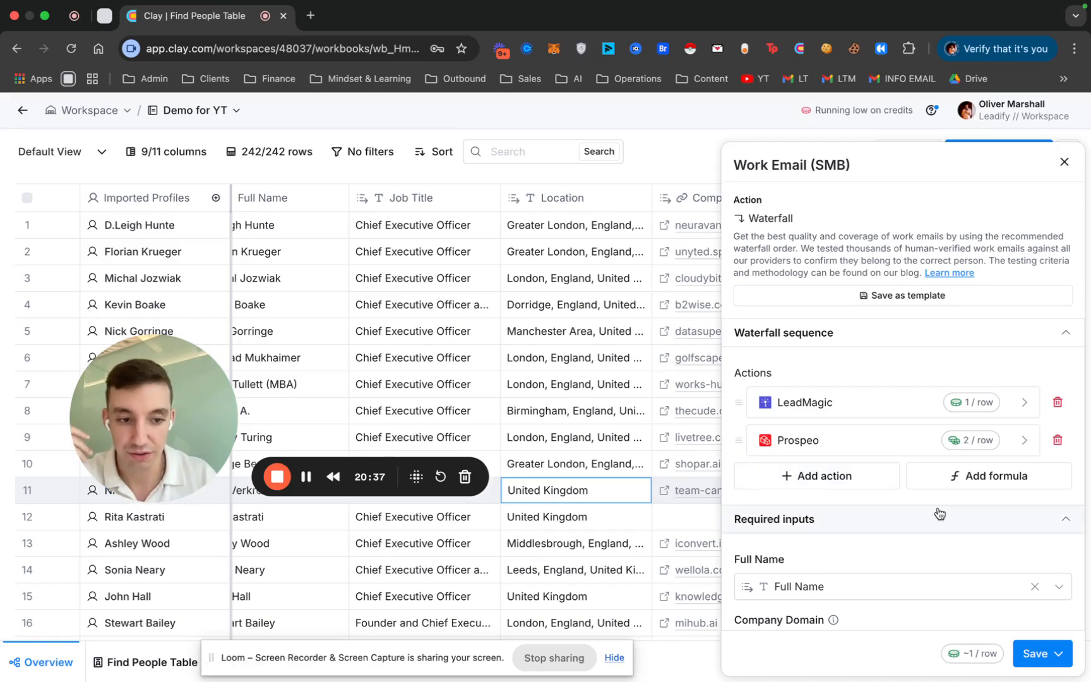
scroll(937, 593, down, 10)
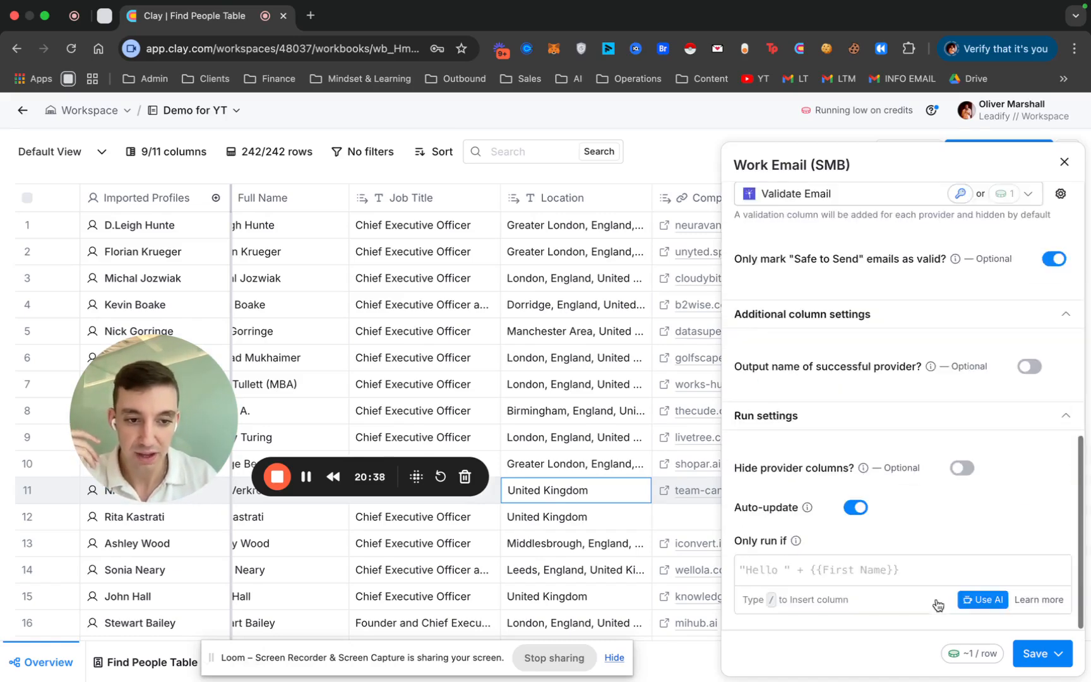
click(1042, 653)
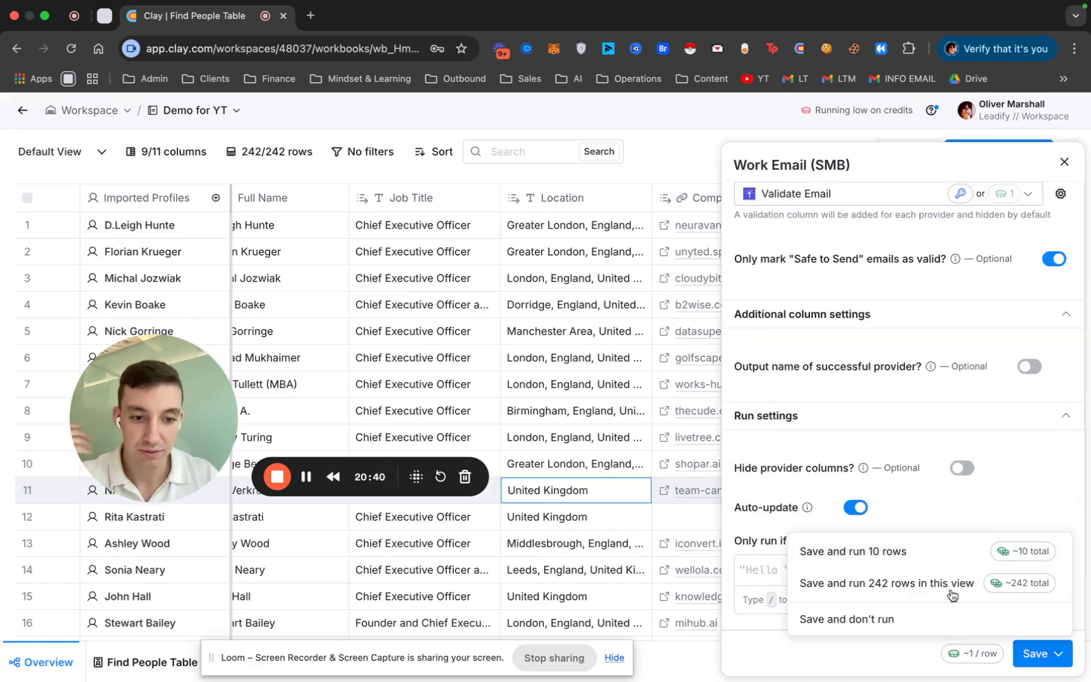
click(873, 551)
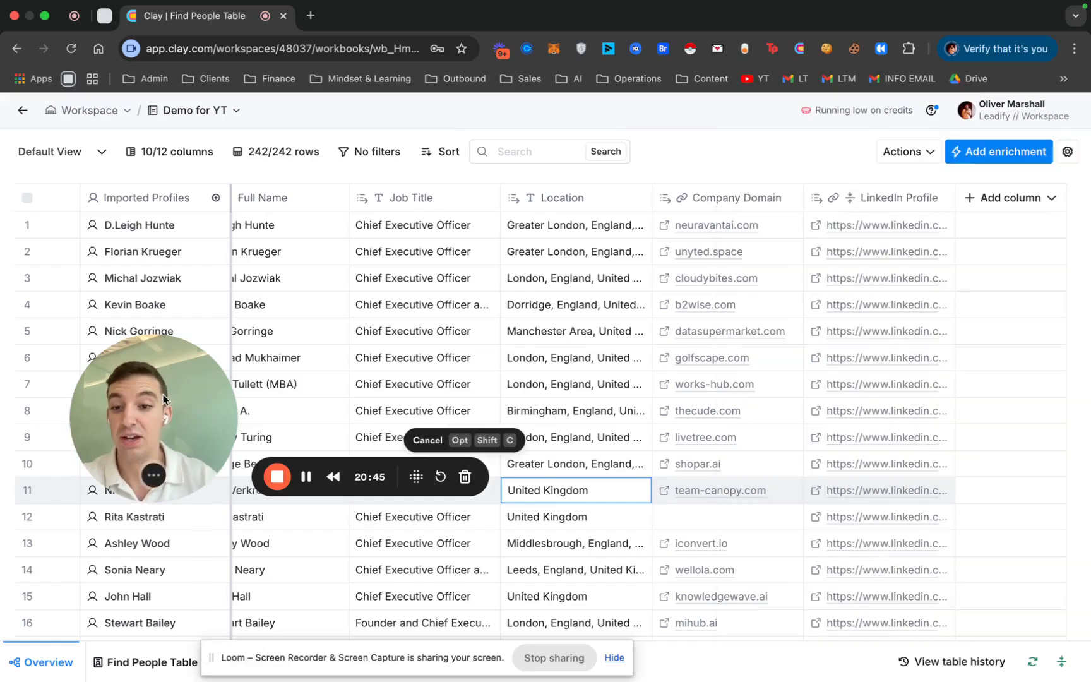
Step: Examine the waterfall's email results in the Work Email (SMB) column for rows 3 to 9
drag(170, 410, 161, 511)
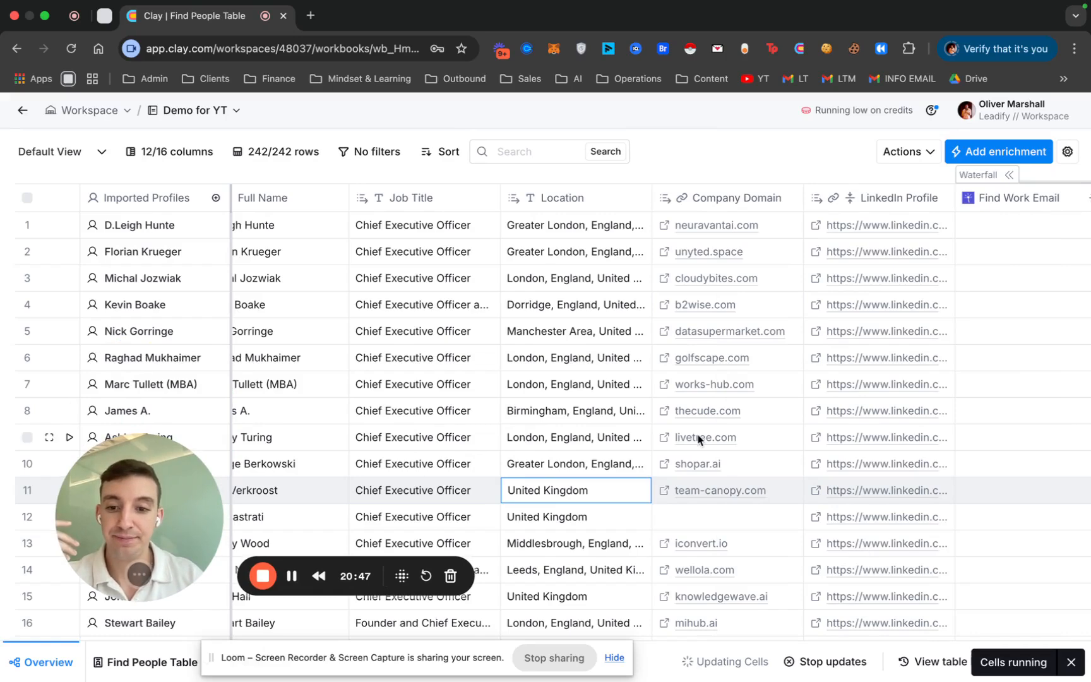
scroll(698, 435, right, 7)
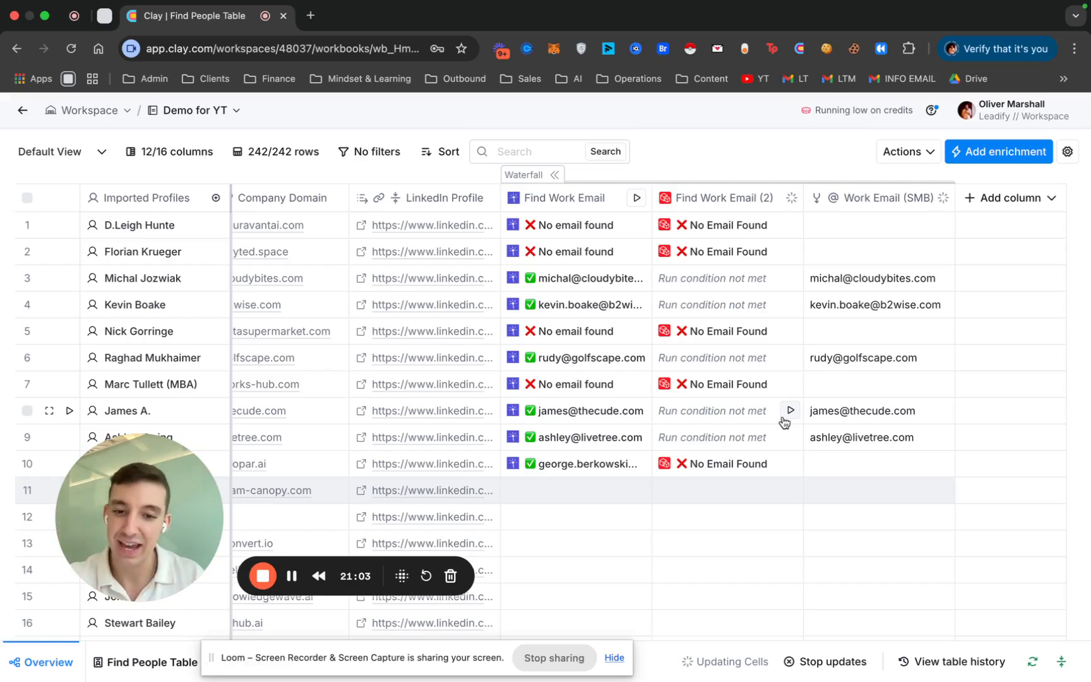
drag(870, 284, 866, 446)
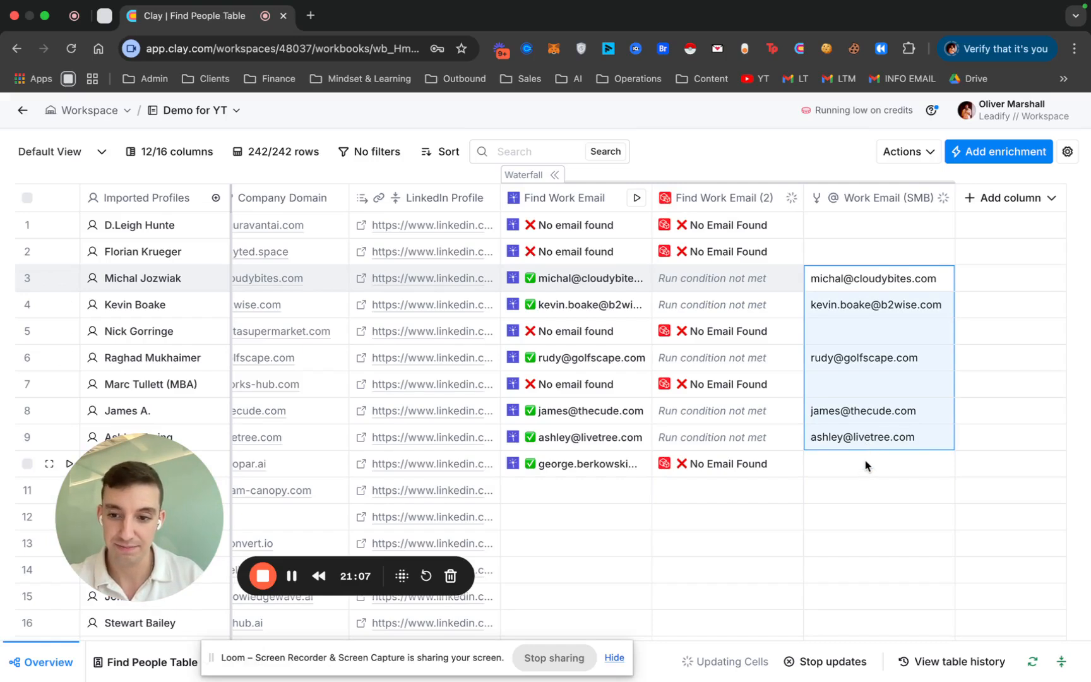
click(865, 462)
click(863, 284)
click(866, 307)
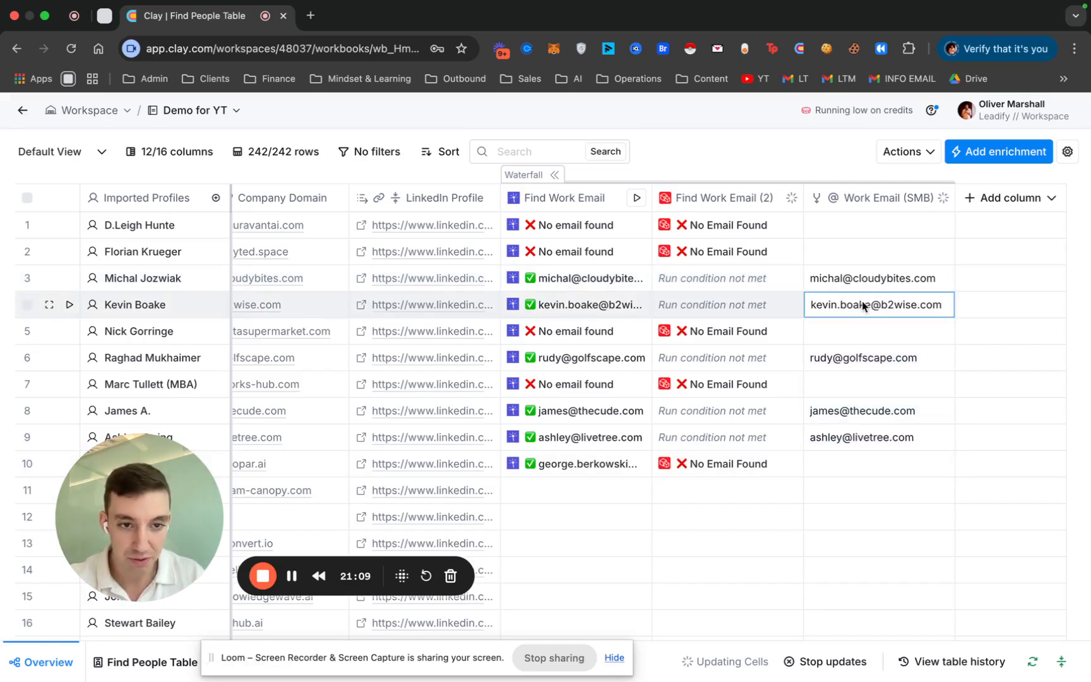
click(862, 357)
click(857, 411)
click(853, 442)
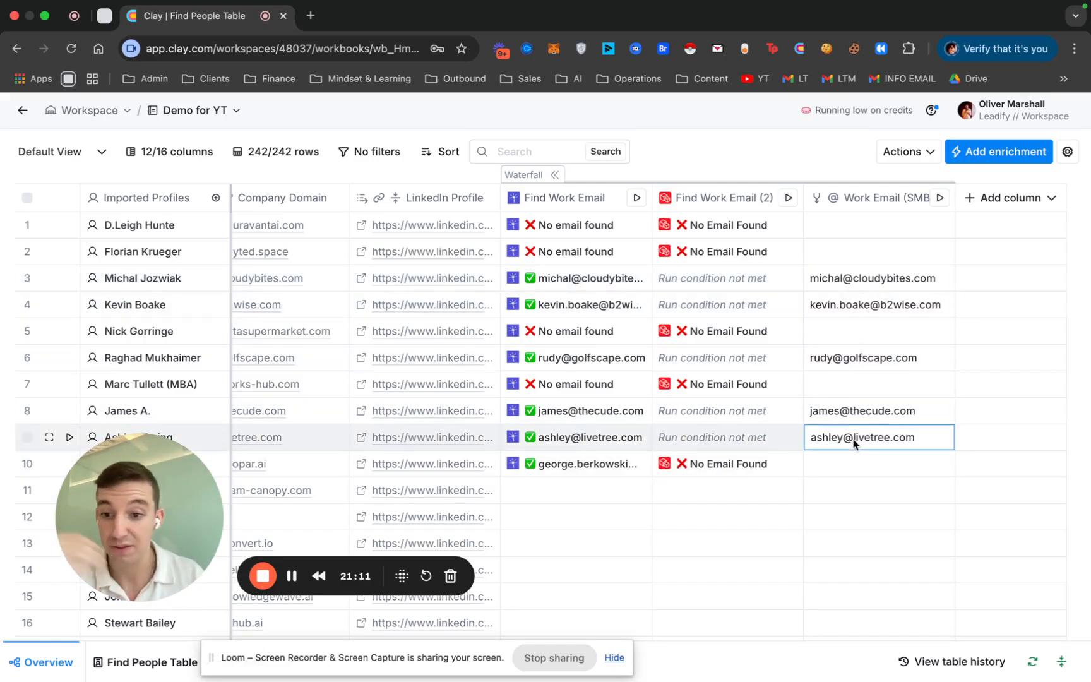
Step: Rerun the empty Work Email (SMB) cell in row 10
click(856, 464)
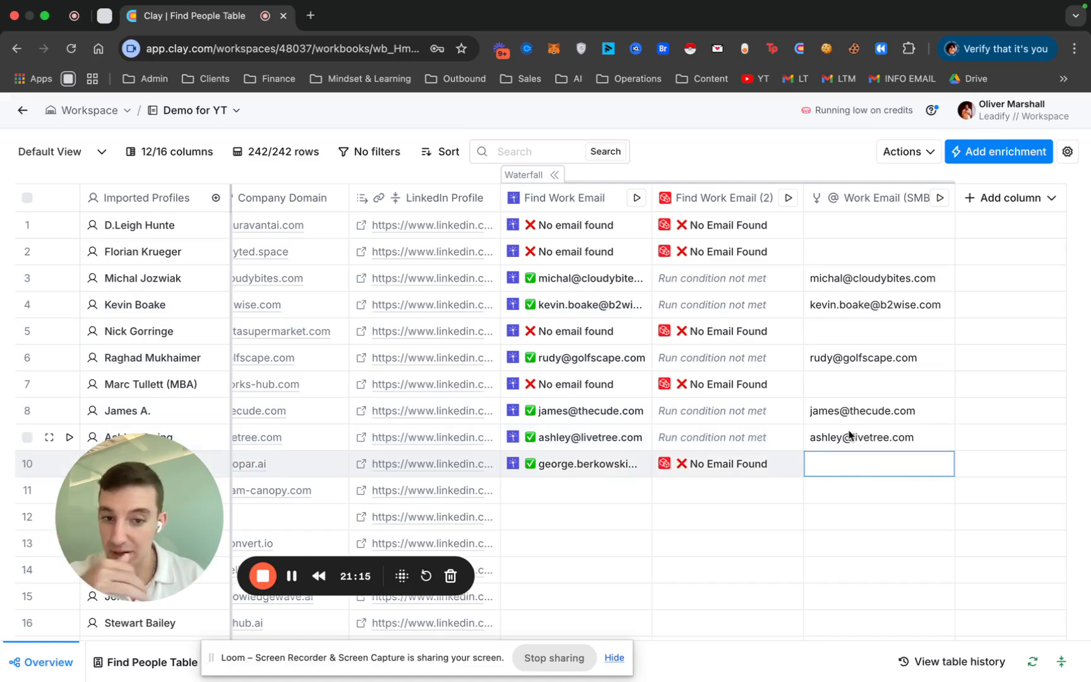
double_click(859, 467)
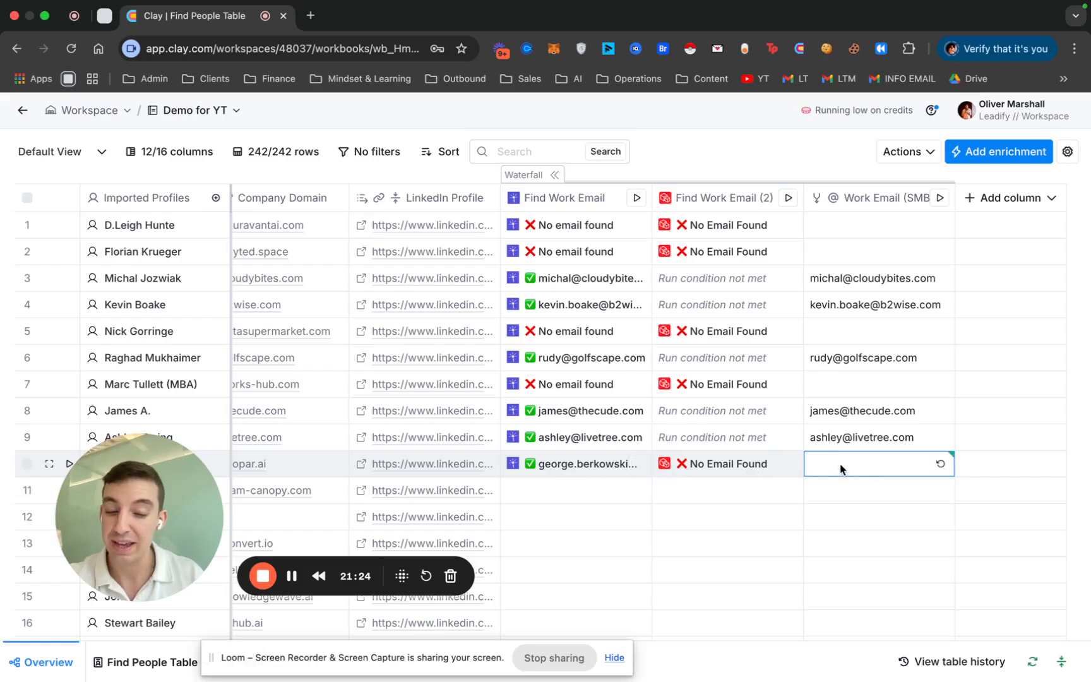
click(939, 463)
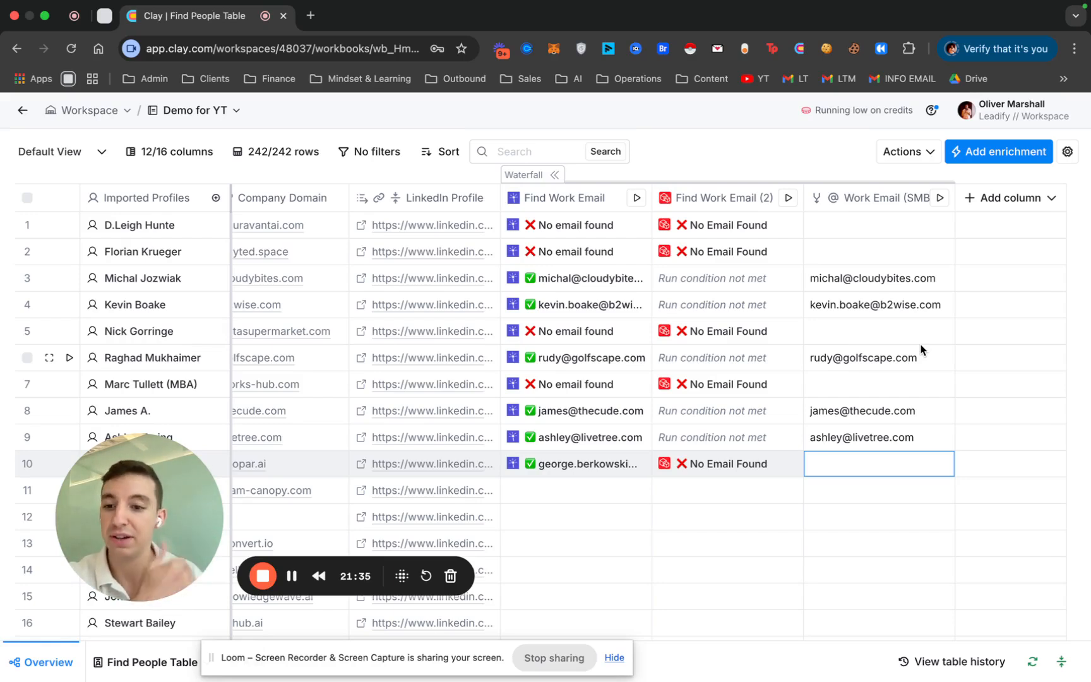
scroll(909, 461, down, 1)
scroll(909, 462, up, 1)
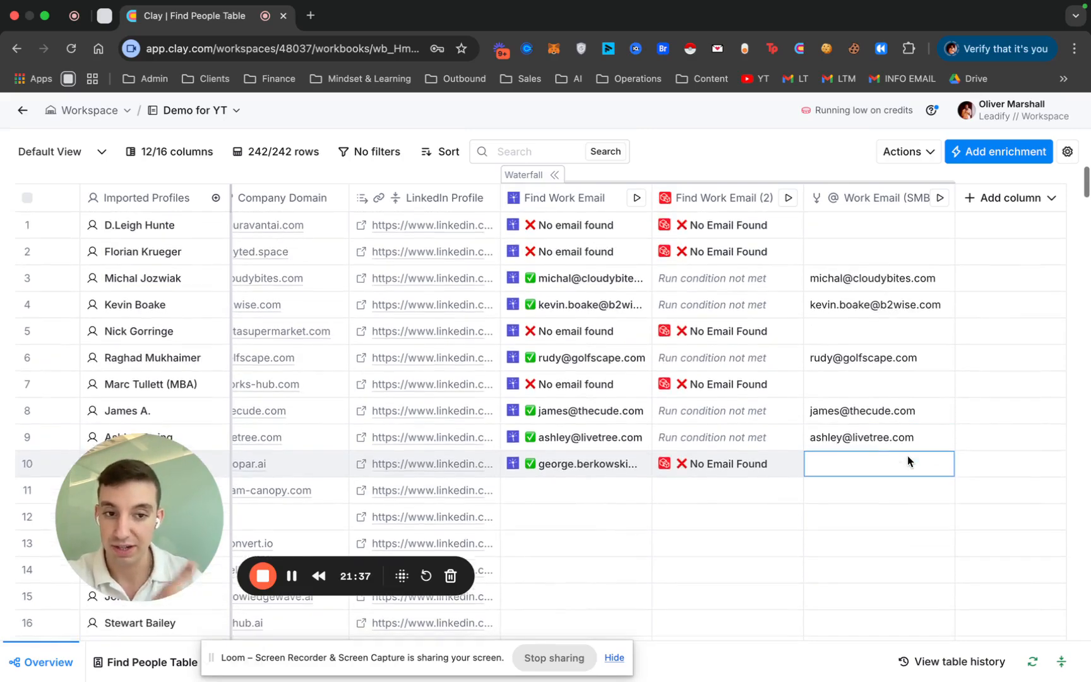
scroll(907, 455, left, 3)
scroll(906, 455, right, 3)
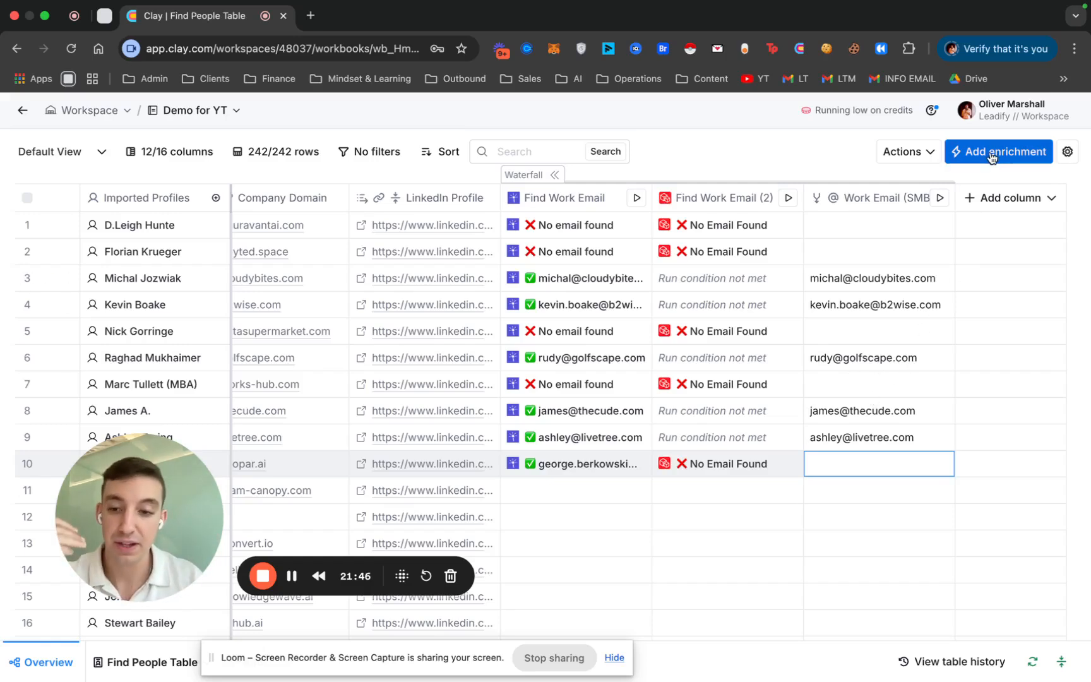
scroll(662, 335, left, 2)
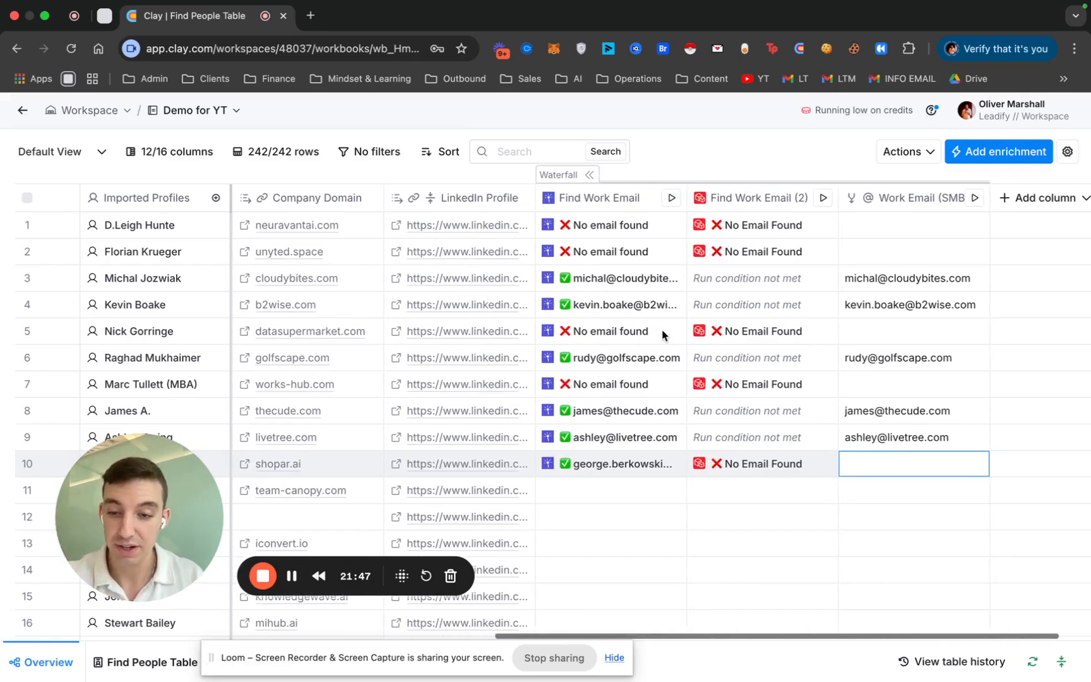
scroll(662, 335, left, 2)
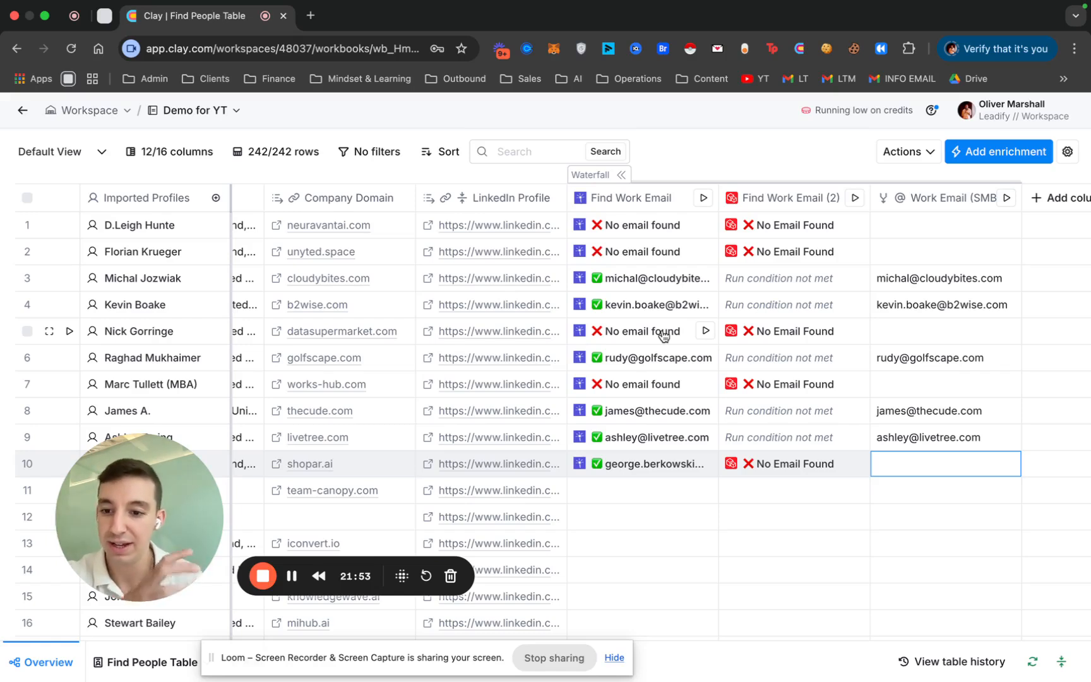
scroll(957, 416, right, 2)
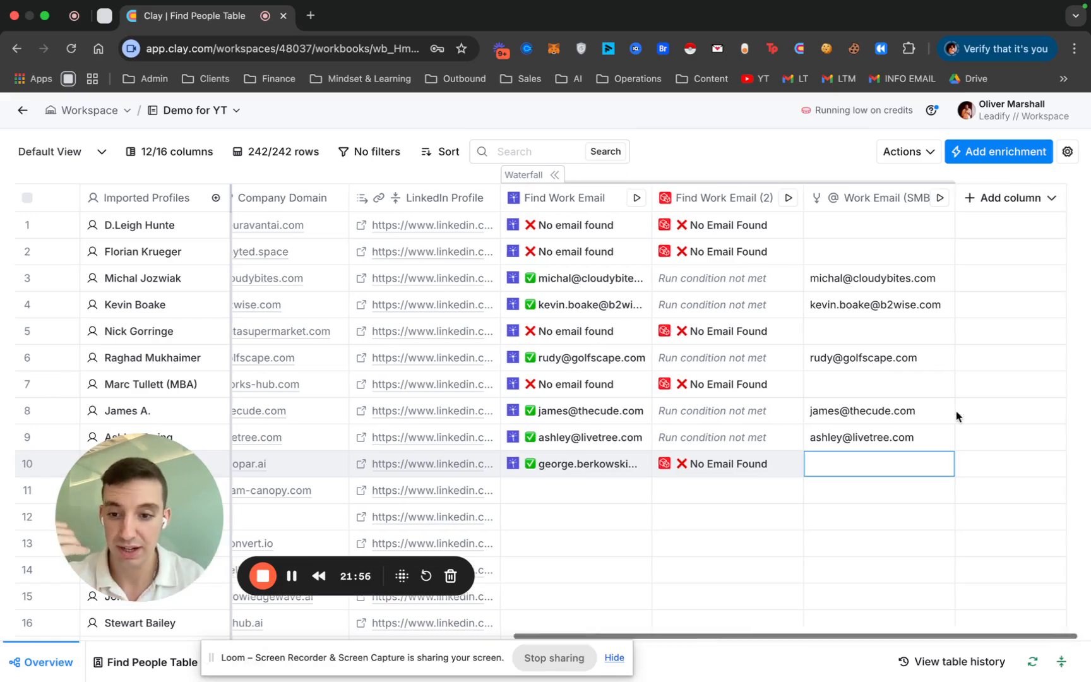
scroll(957, 414, right, 2)
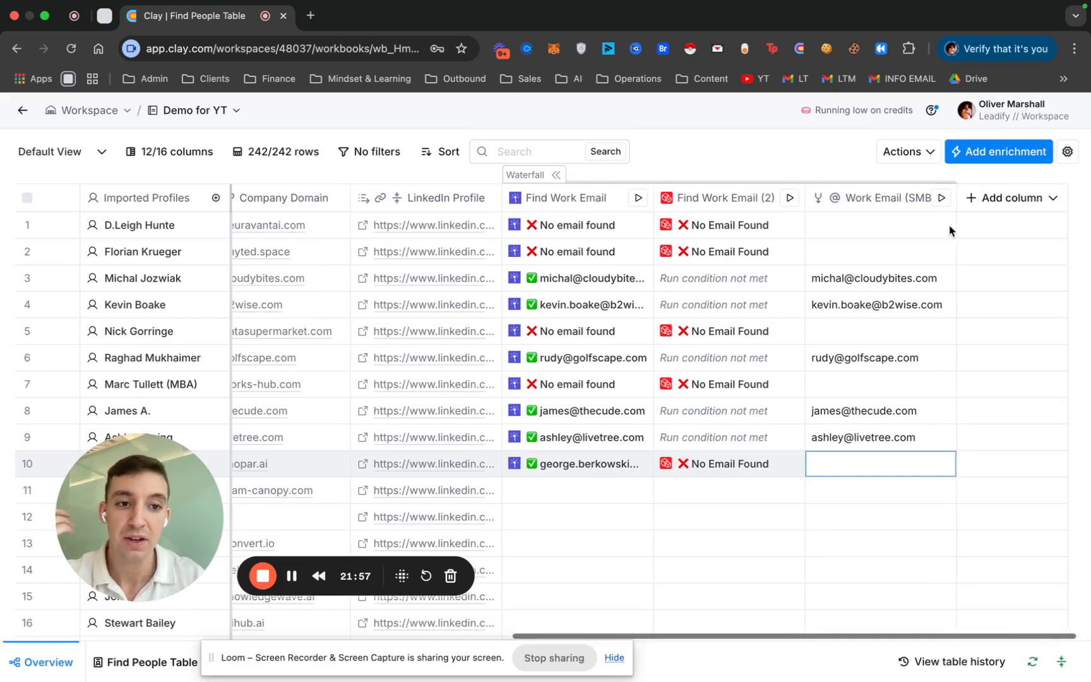
Step: Start adding a Use AI enrichment to the table
click(995, 157)
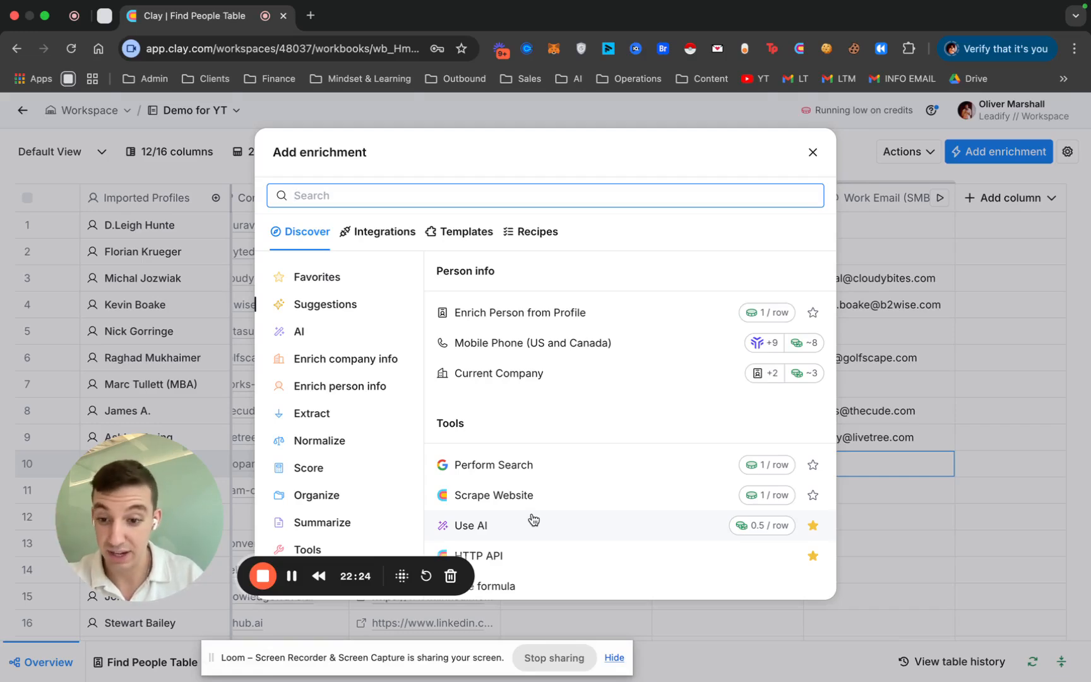
drag(172, 507, 146, 517)
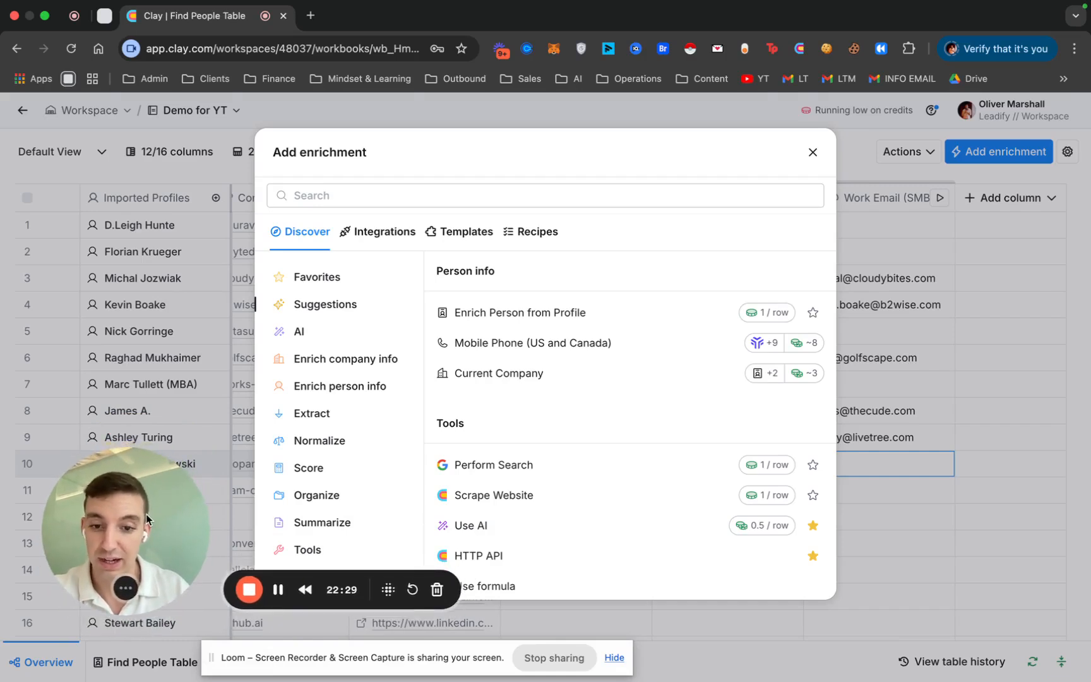
click(550, 526)
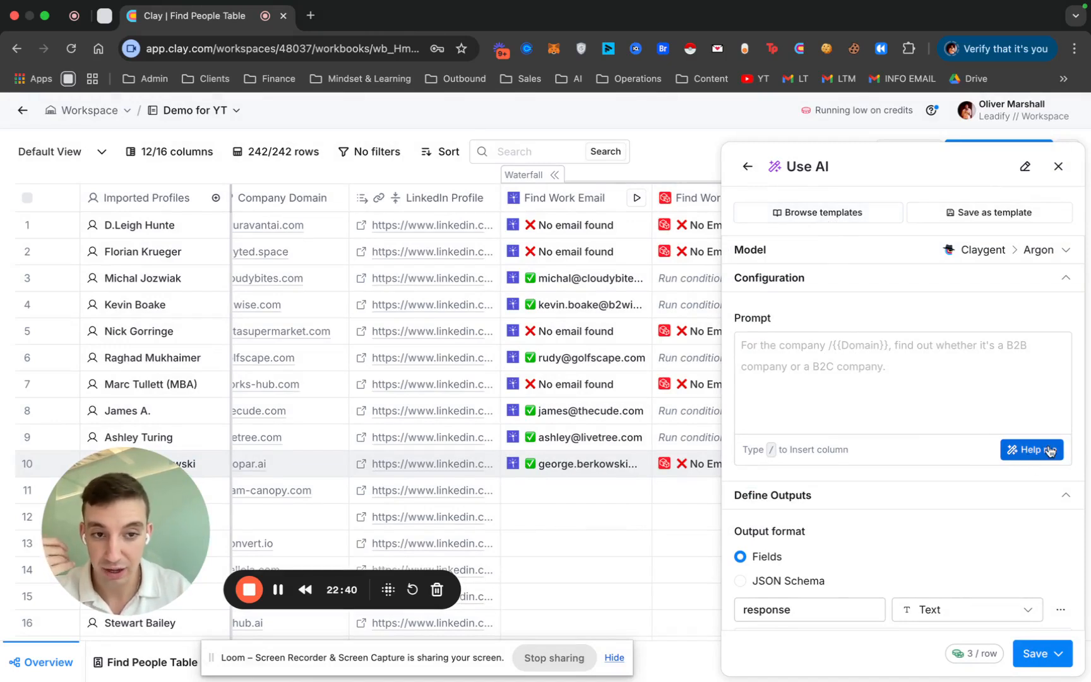
Step: Browse the Use AI templates, limit them to those created by you and search for "summary"
click(817, 214)
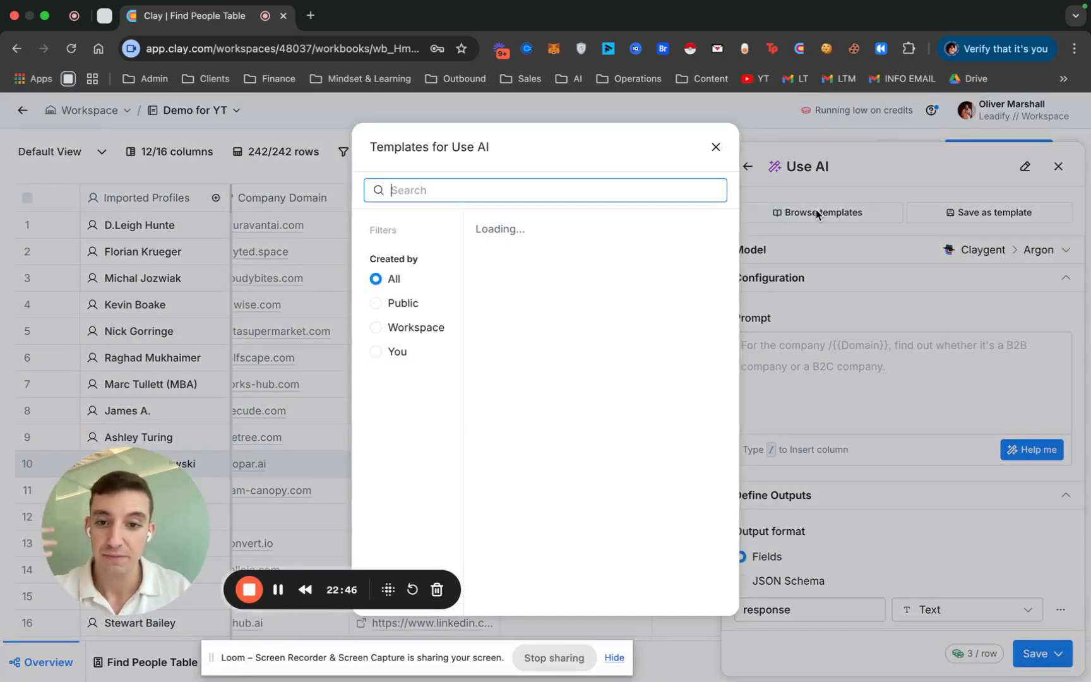
click(376, 352)
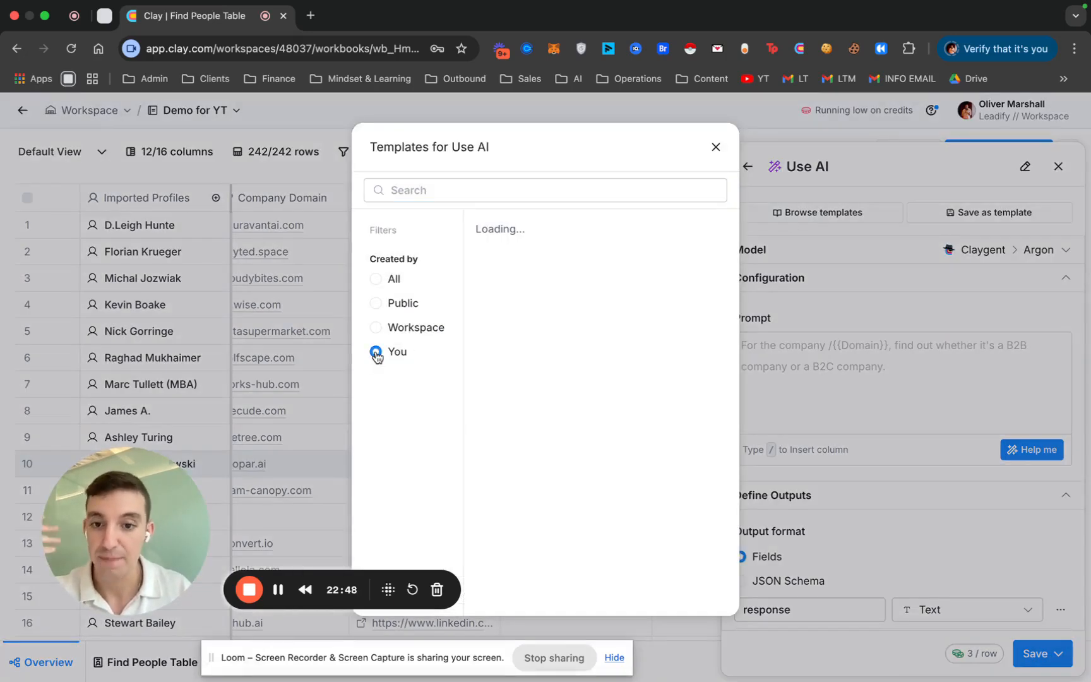
click(406, 189)
text(summary)
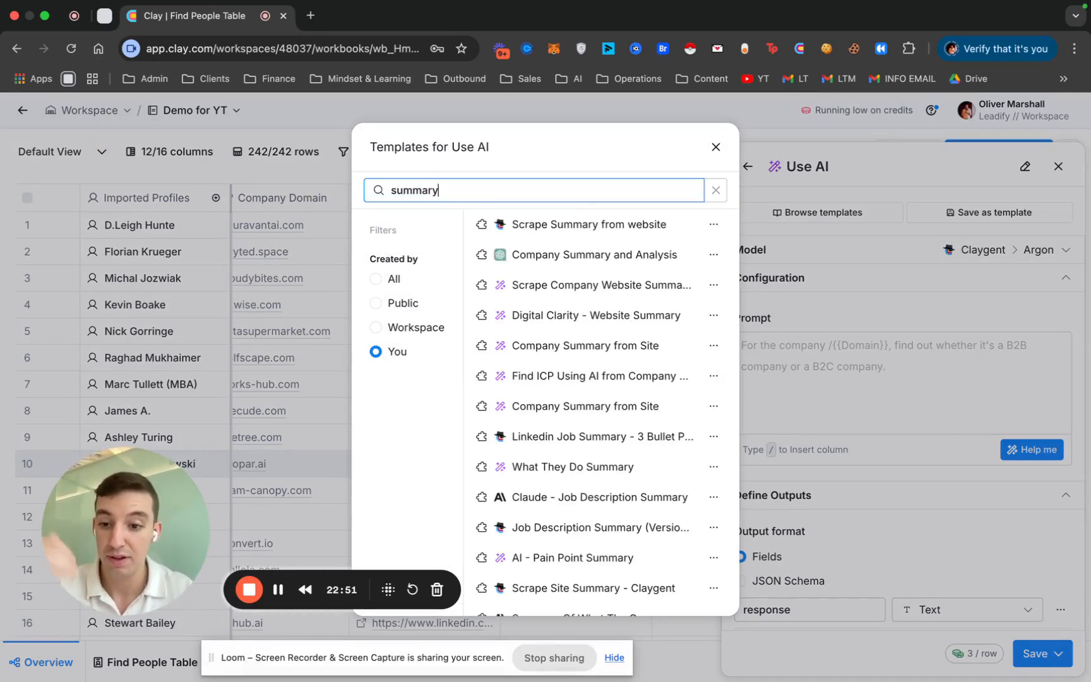
Step: Apply the Scrape Company Website Summary (1.0) template to the enrichment, using the Company Domain column as its input
mouse_move(591, 295)
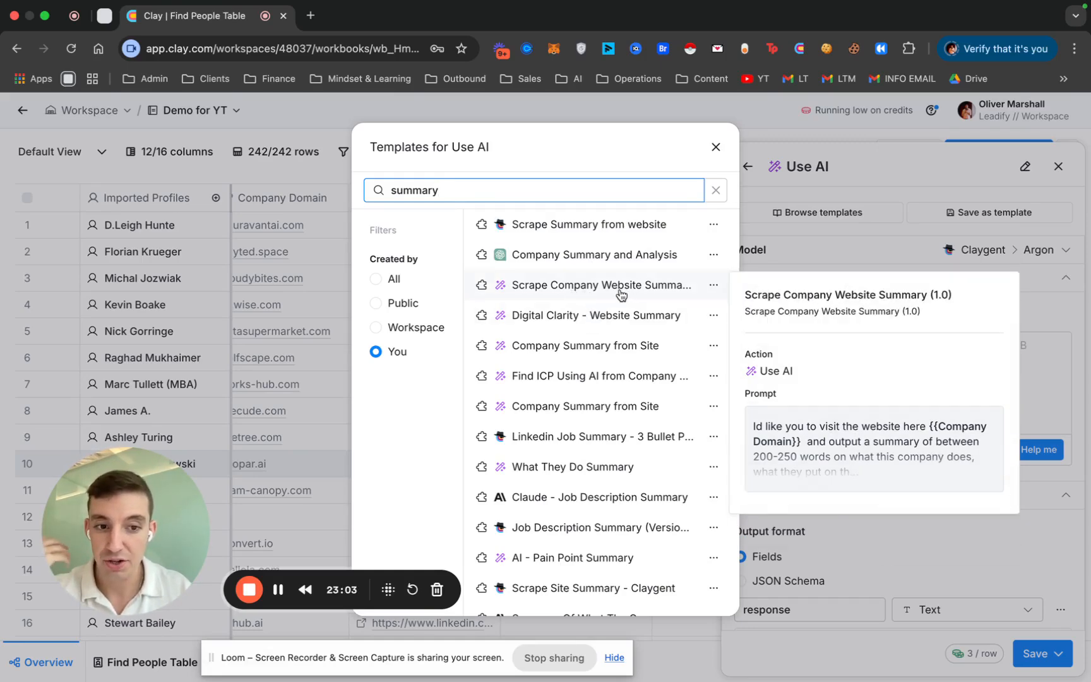
click(569, 291)
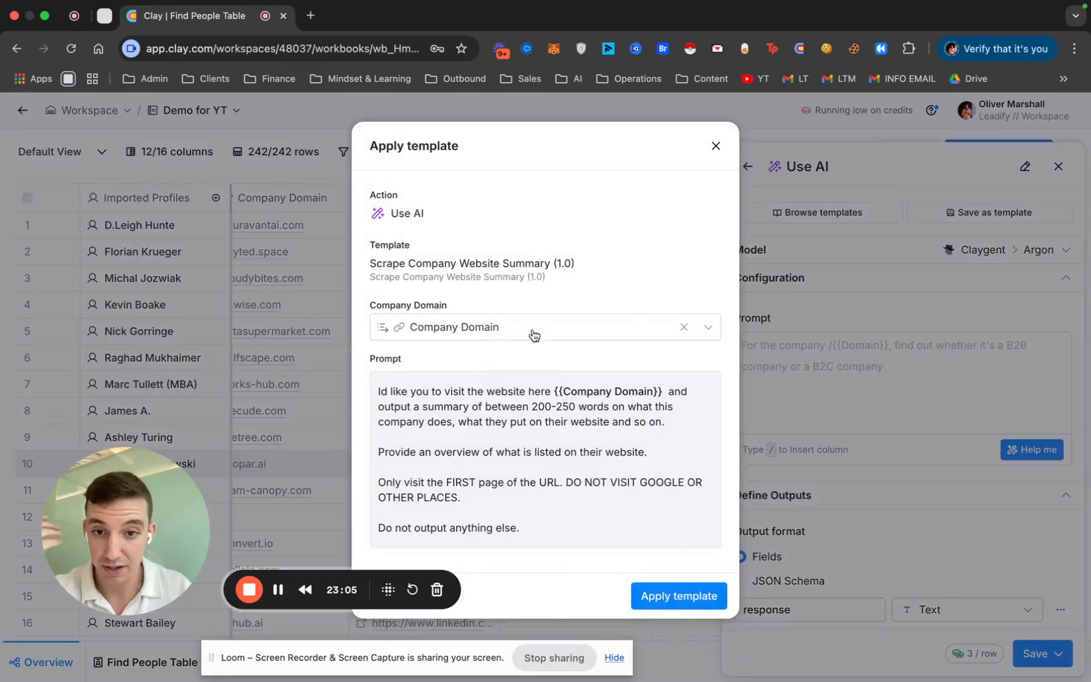
click(678, 598)
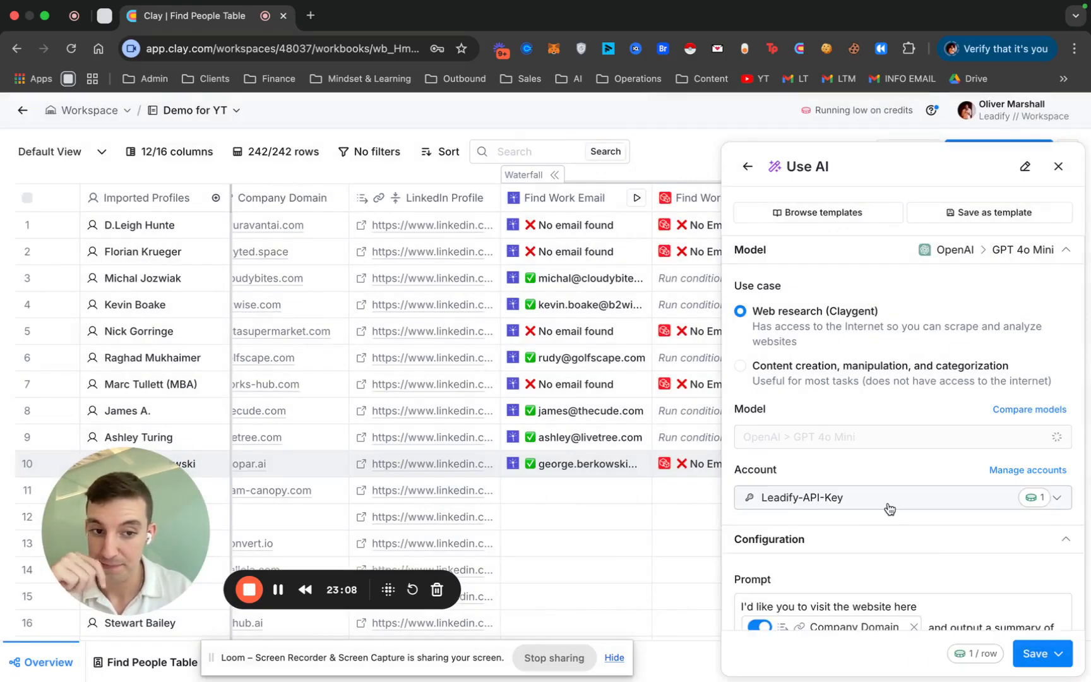
Step: Review the Use AI enrichment's model and account settings, including the list of available models
scroll(901, 482, down, 2)
scroll(886, 442, down, 5)
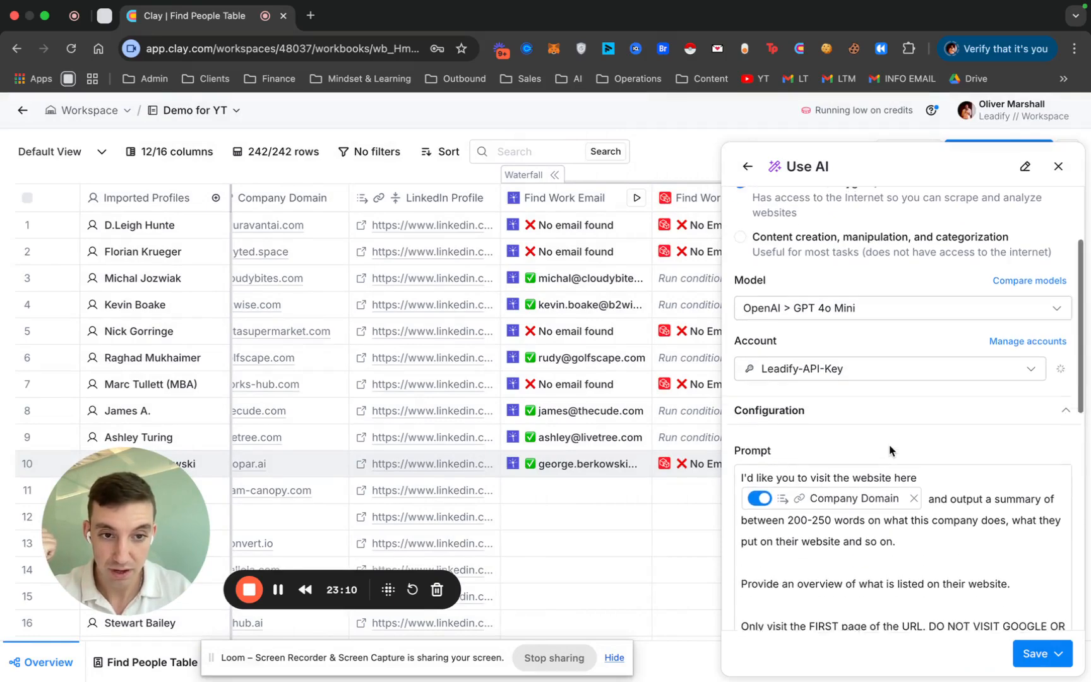
scroll(795, 353, up, 3)
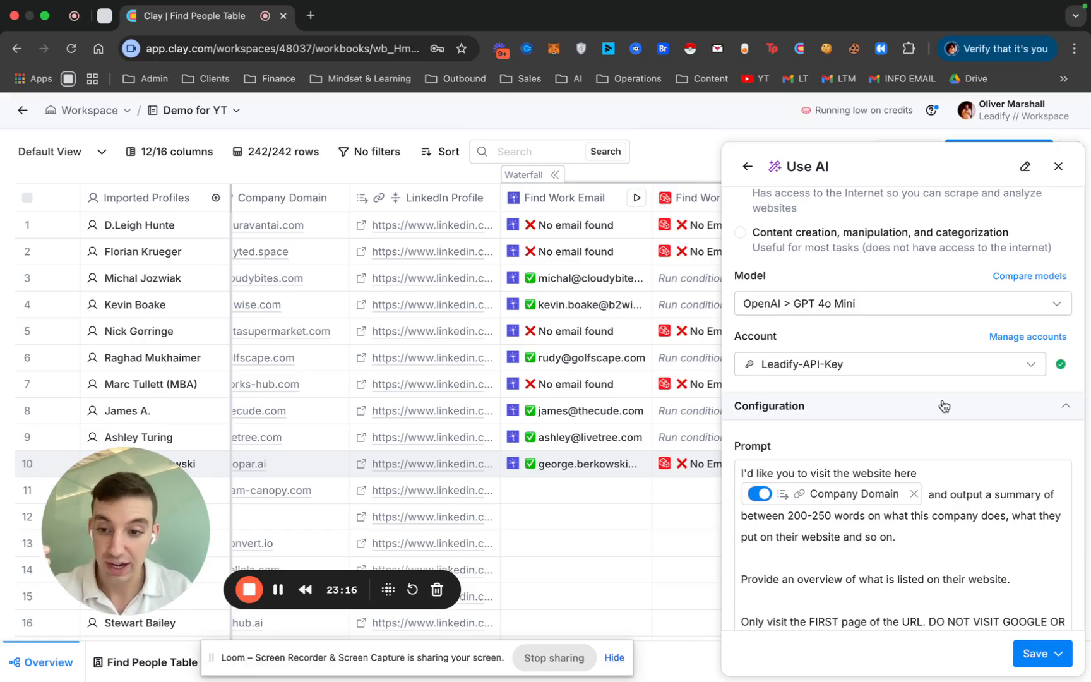
scroll(944, 405, up, 3)
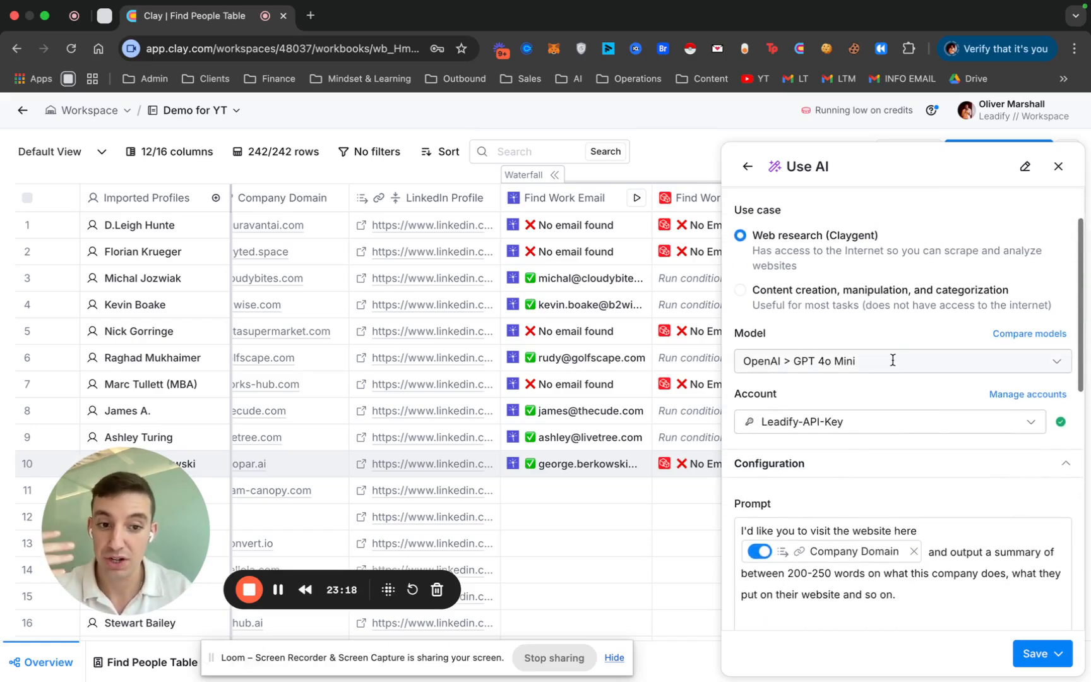
click(892, 360)
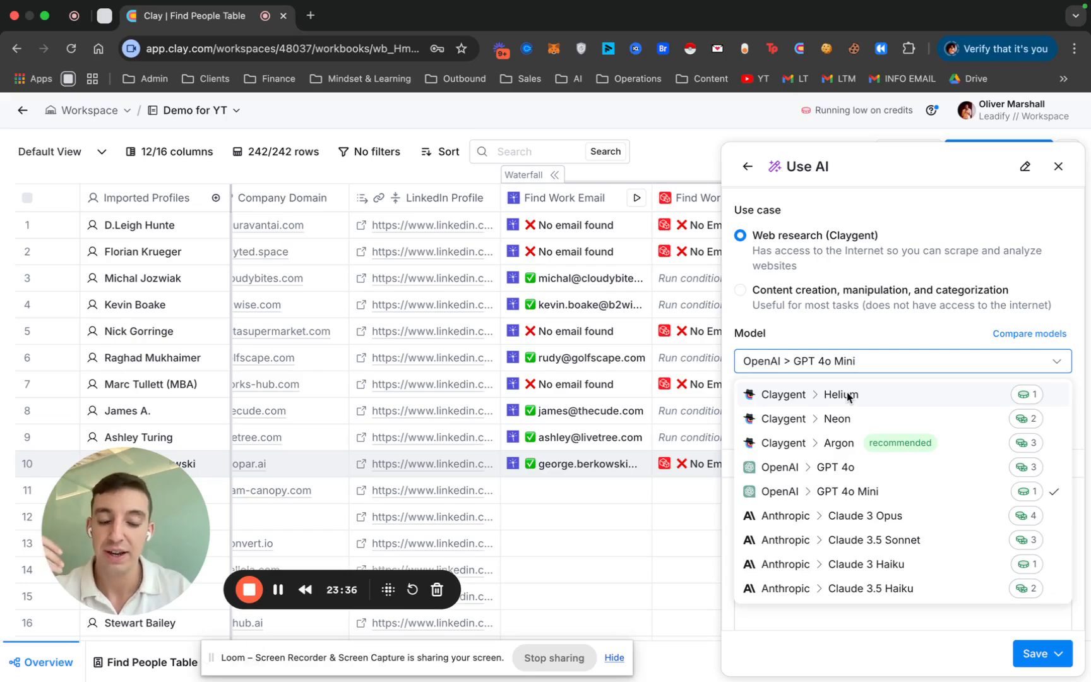
click(919, 274)
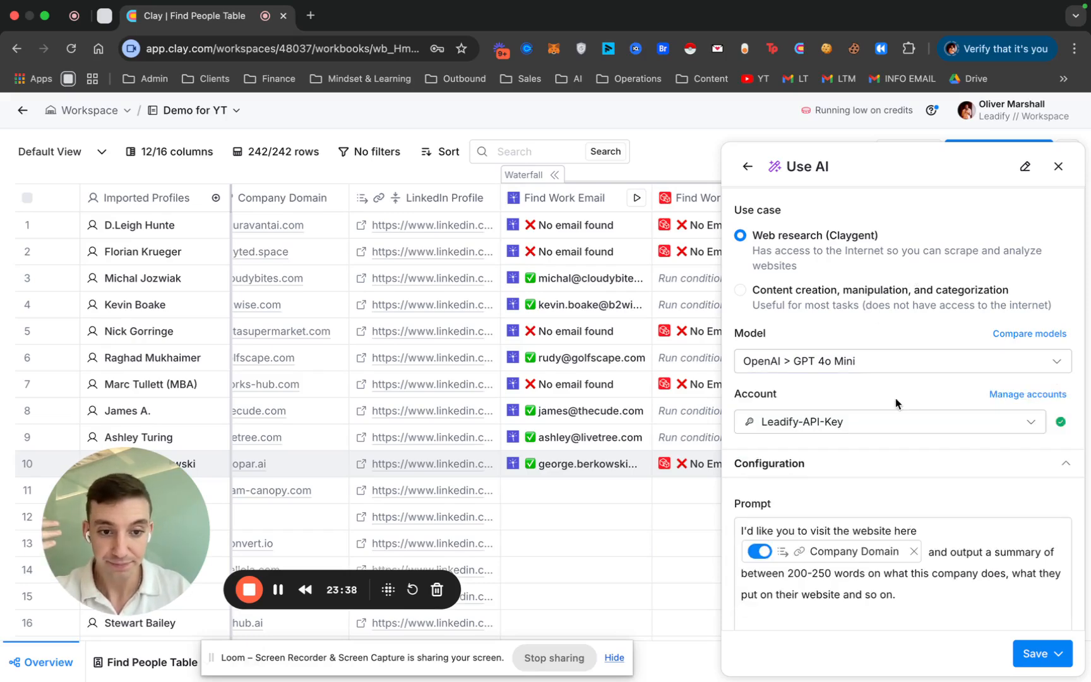
scroll(895, 398, down, 2)
scroll(895, 379, up, 1)
click(879, 280)
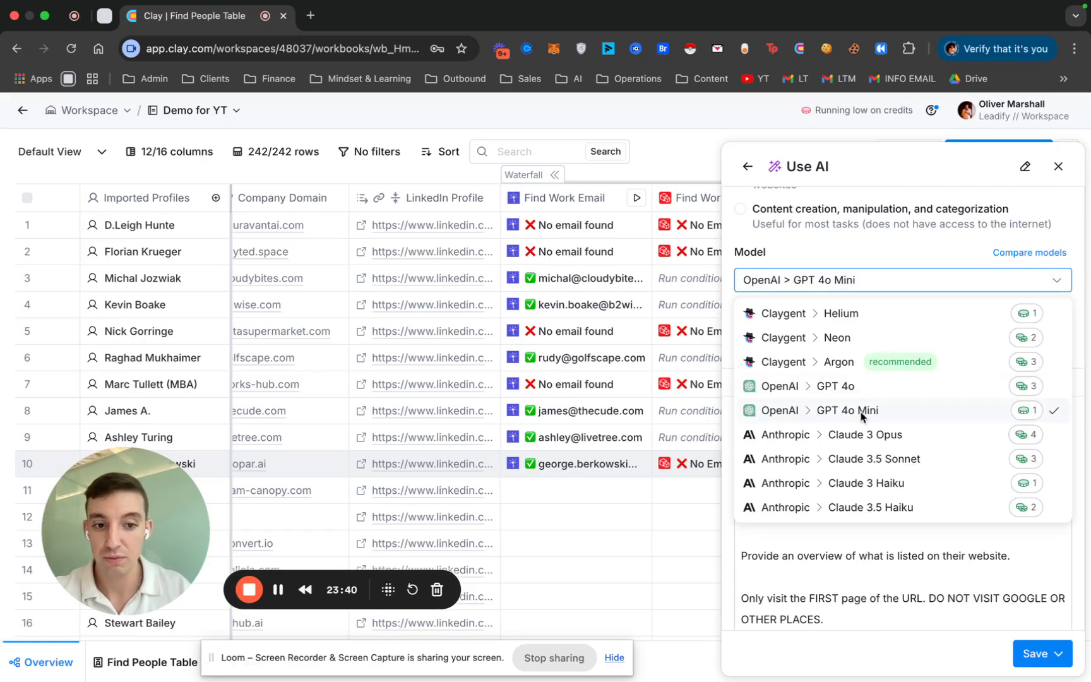
click(891, 241)
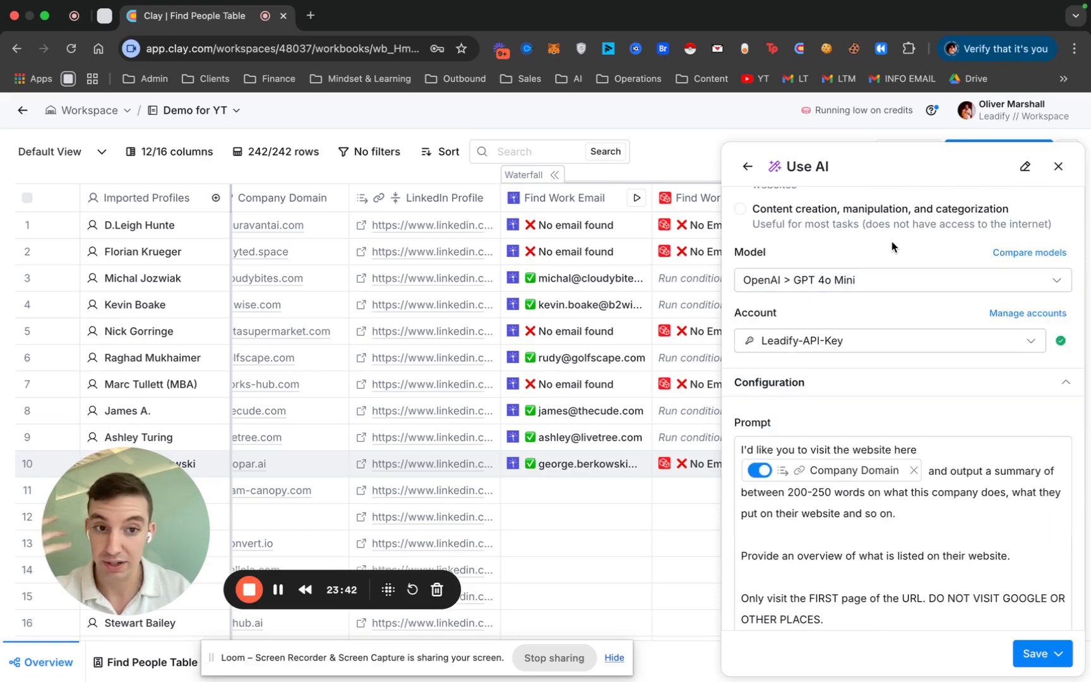
Step: Read through the website summary prompt, checking its Company Domain reference, word limit and browsing restrictions
scroll(891, 244, down, 3)
scroll(891, 241, down, 2)
scroll(820, 247, up, 2)
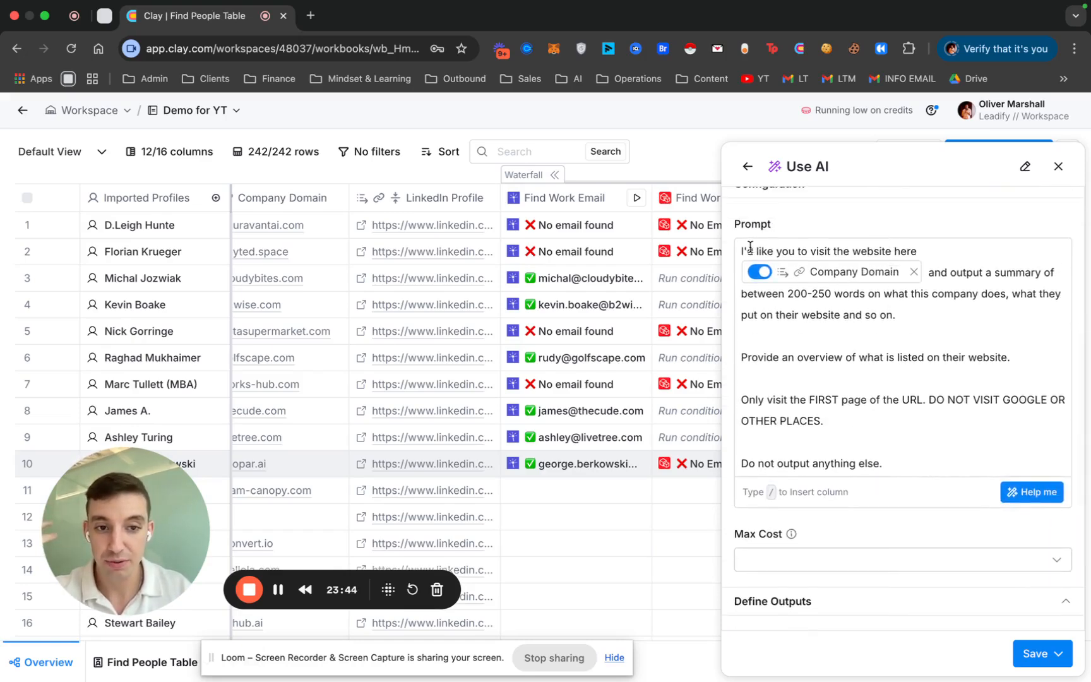
drag(754, 247, 942, 294)
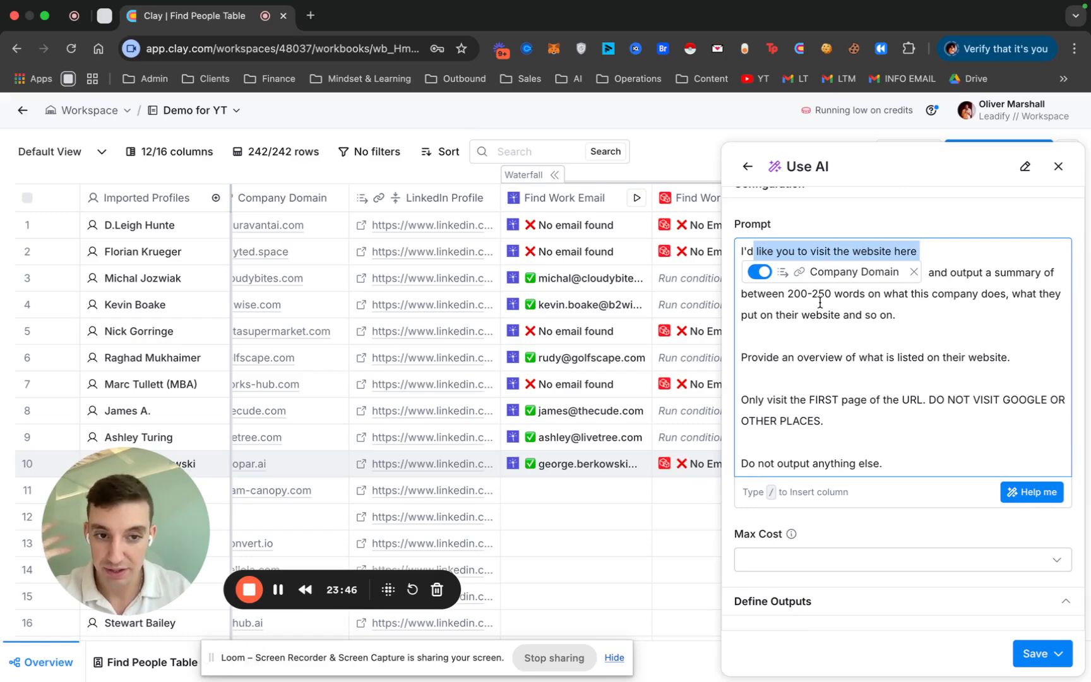
drag(811, 296, 926, 297)
click(900, 462)
Step: Generate and save a run condition requiring Work Email (SMB) to be not empty, and run the saved enrichment on the first 10 rows
scroll(901, 463, down, 5)
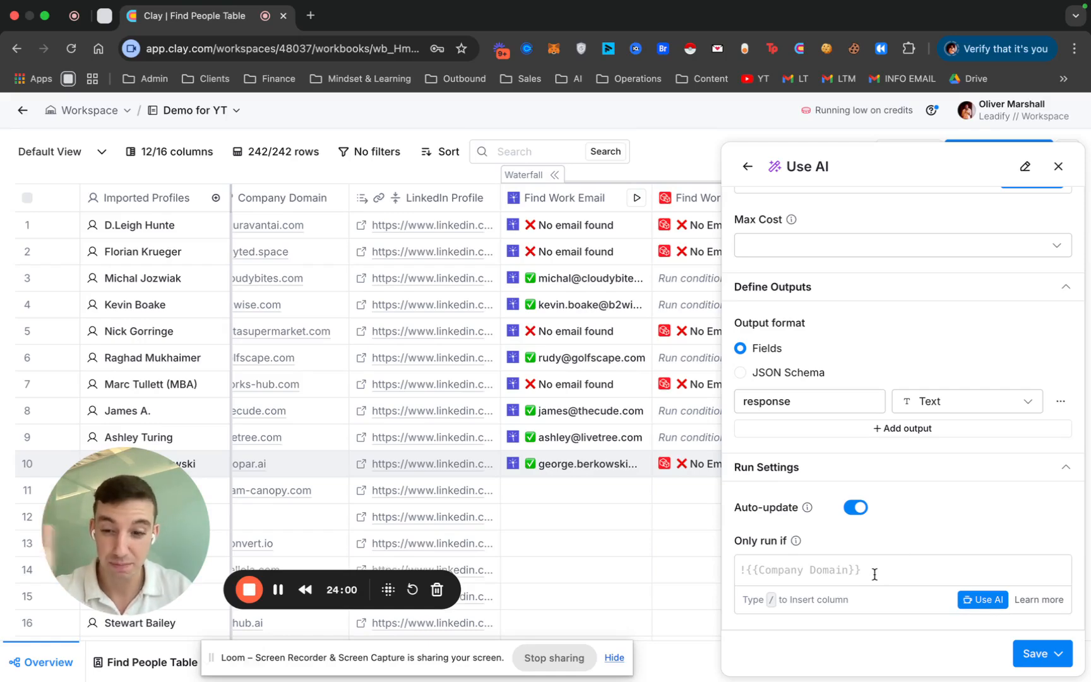
click(984, 600)
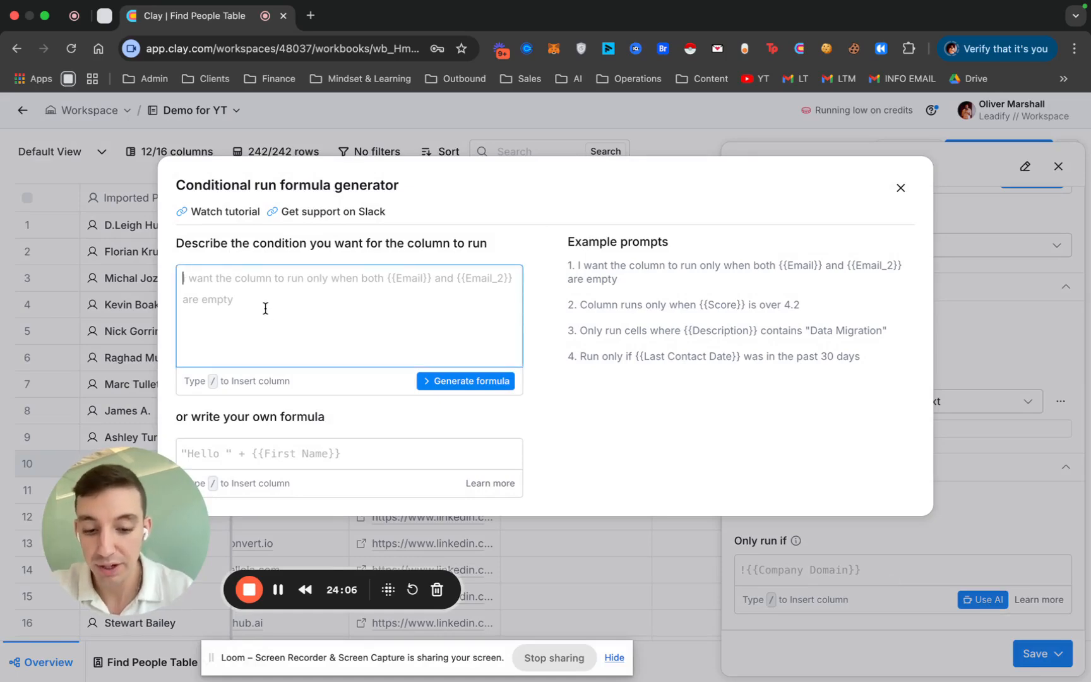
text(Only run if )
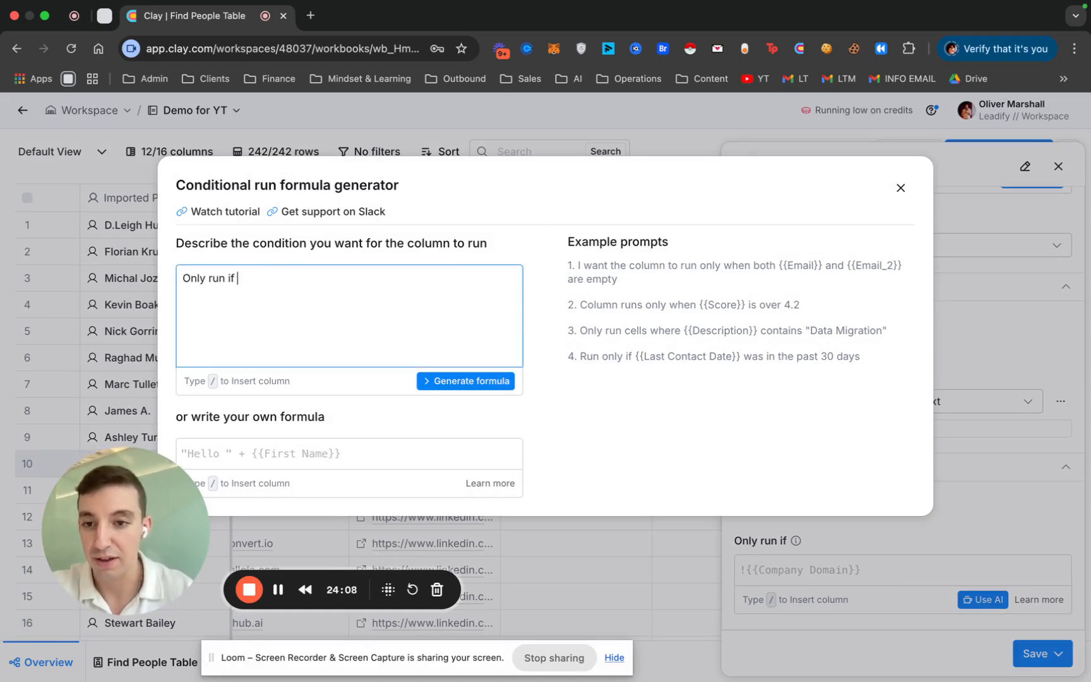
text(/)
scroll(316, 536, down, 5)
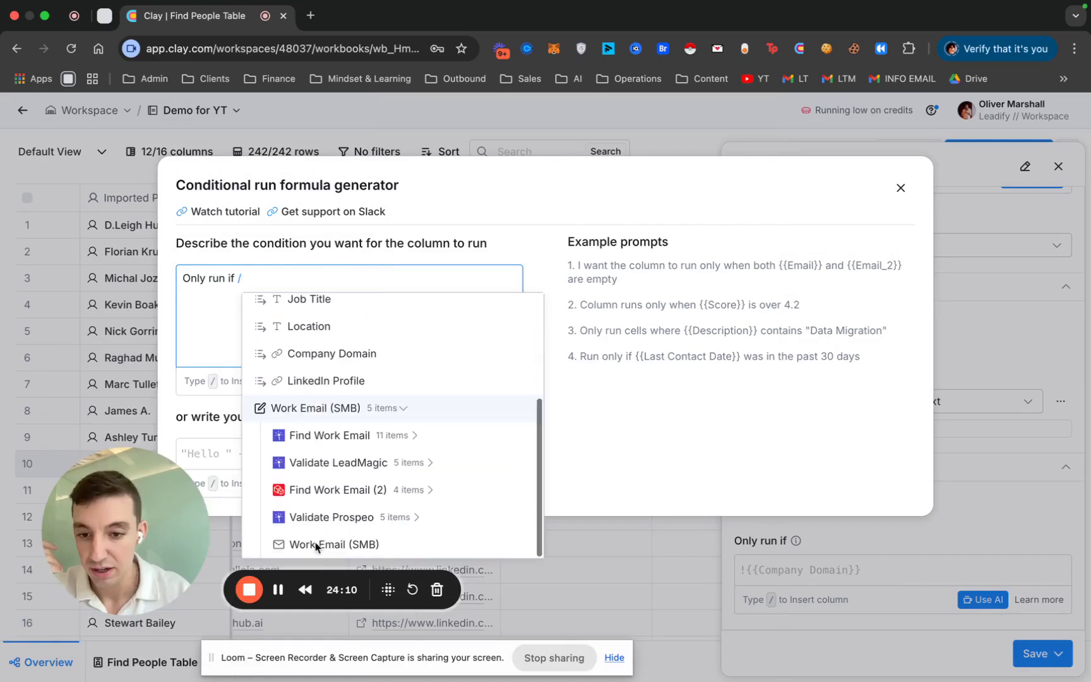
click(317, 544)
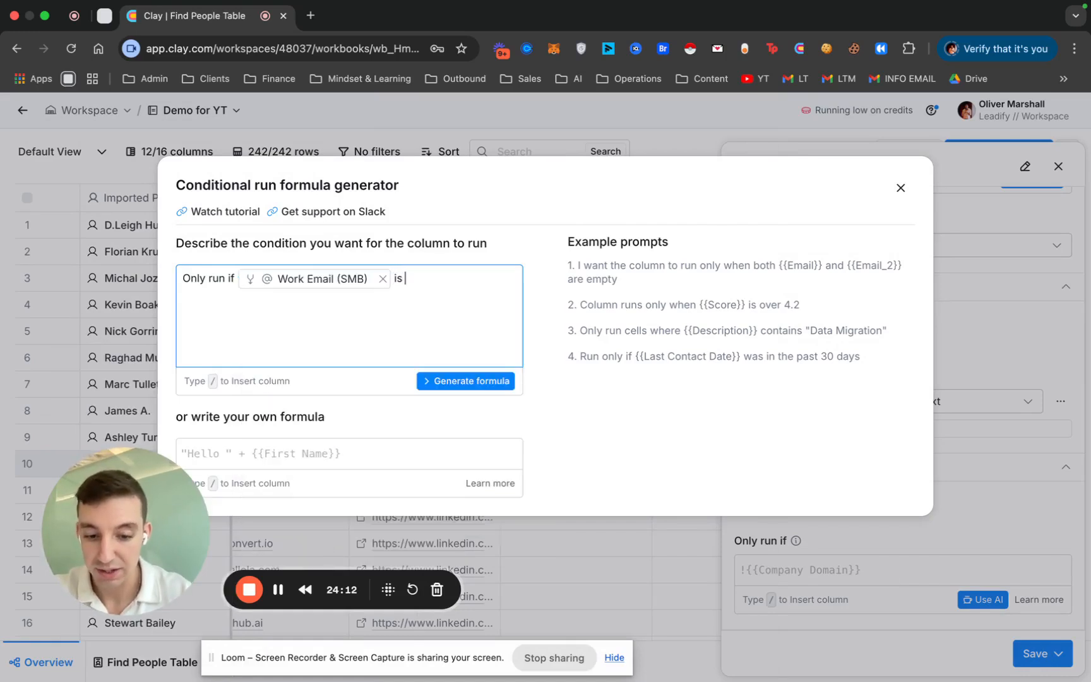
text(is Not empty)
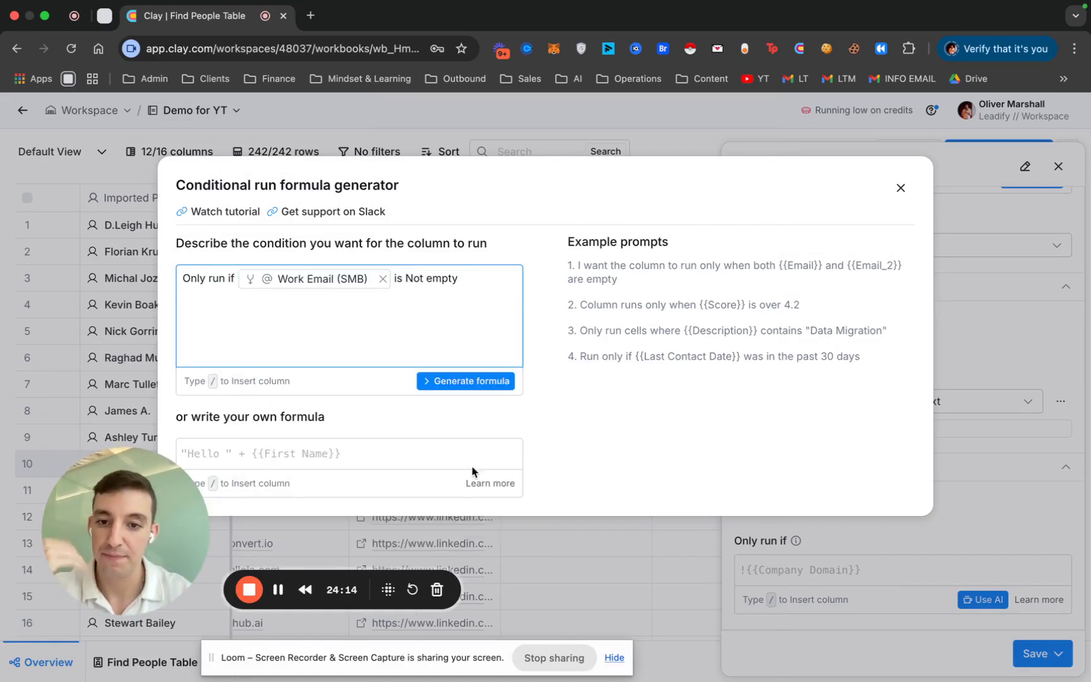
click(467, 383)
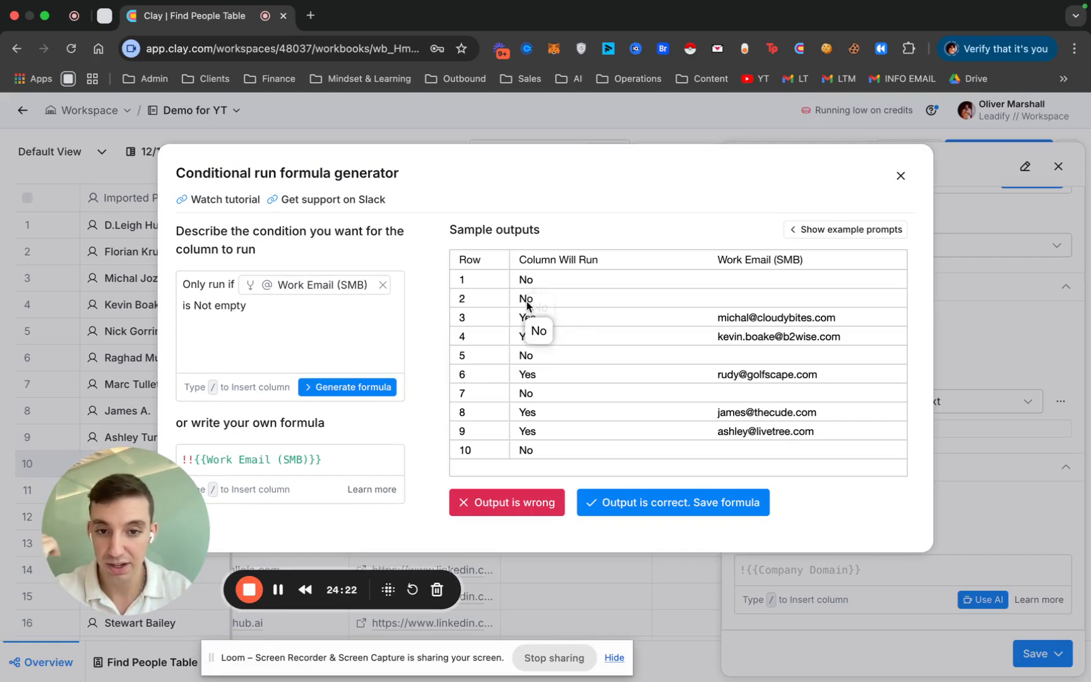
click(638, 510)
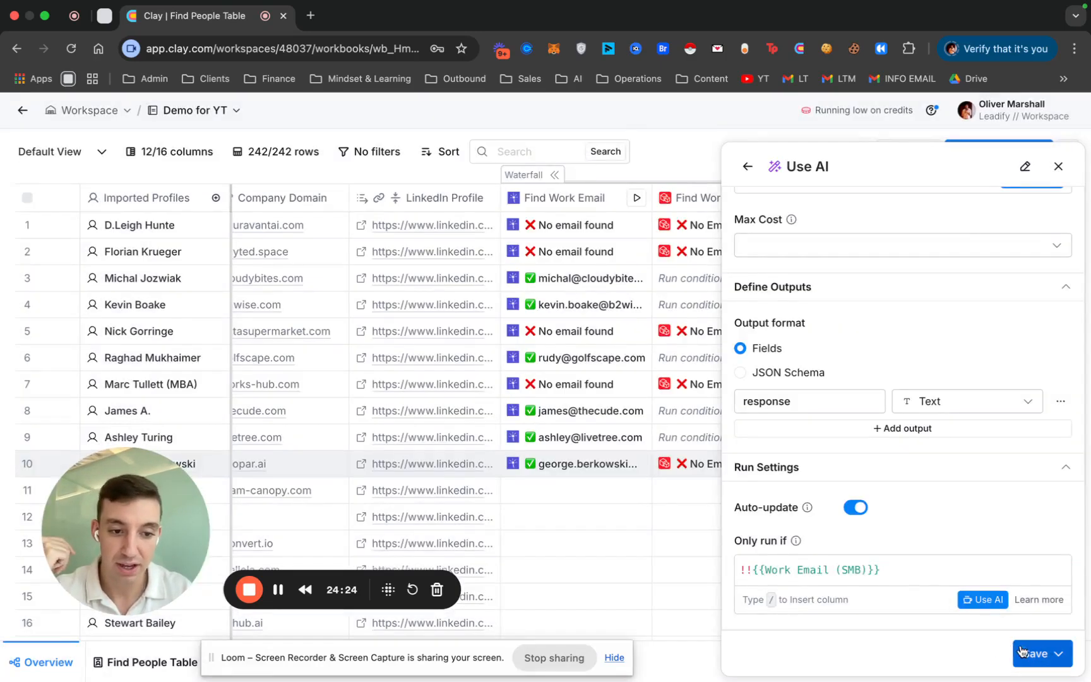
click(1055, 653)
click(938, 562)
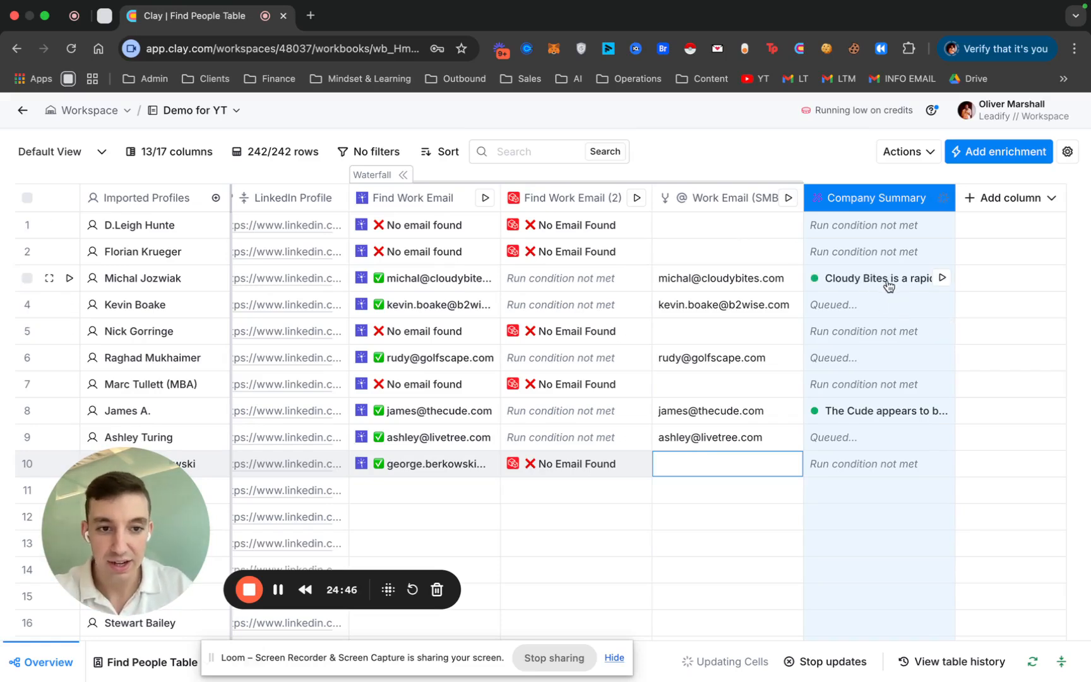
Step: Read the full Company Summary response in row 3 and look over the summaries alongside the work email columns
click(889, 285)
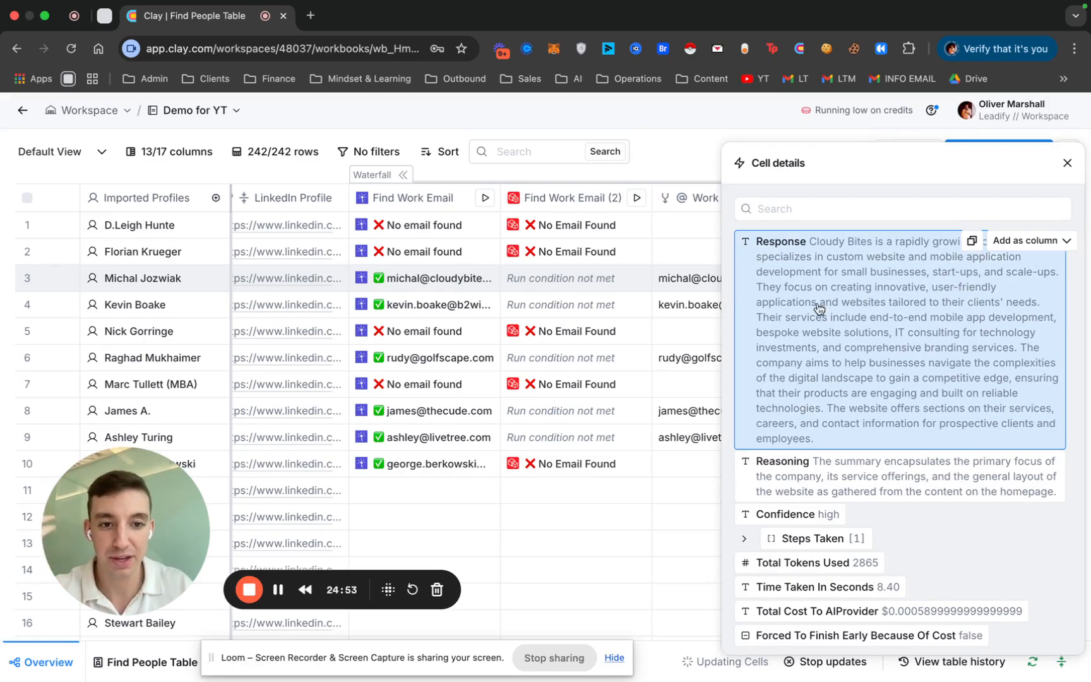
click(1065, 164)
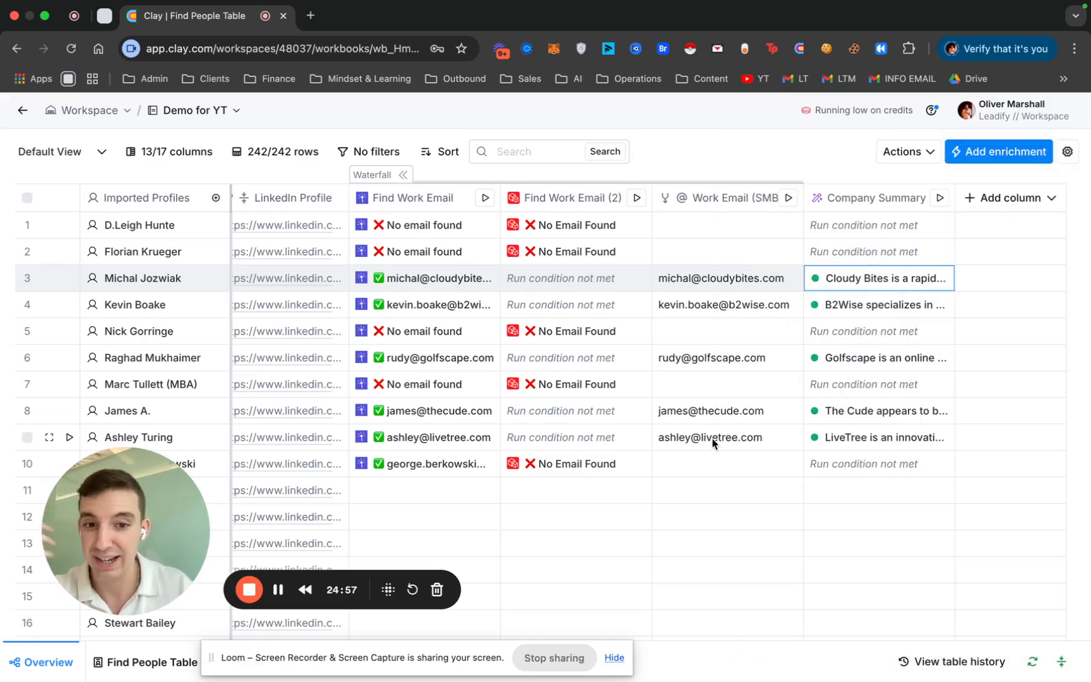
scroll(712, 442, left, 3)
scroll(712, 443, left, 2)
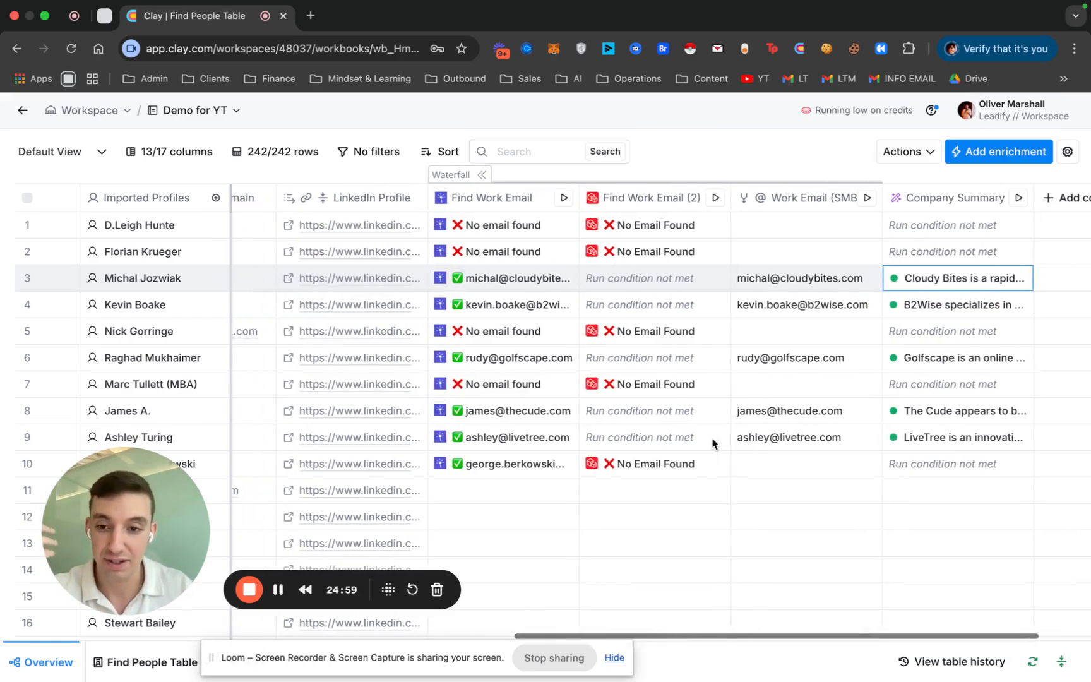
scroll(712, 443, right, 3)
scroll(712, 444, left, 2)
scroll(712, 443, right, 1)
scroll(712, 441, right, 1)
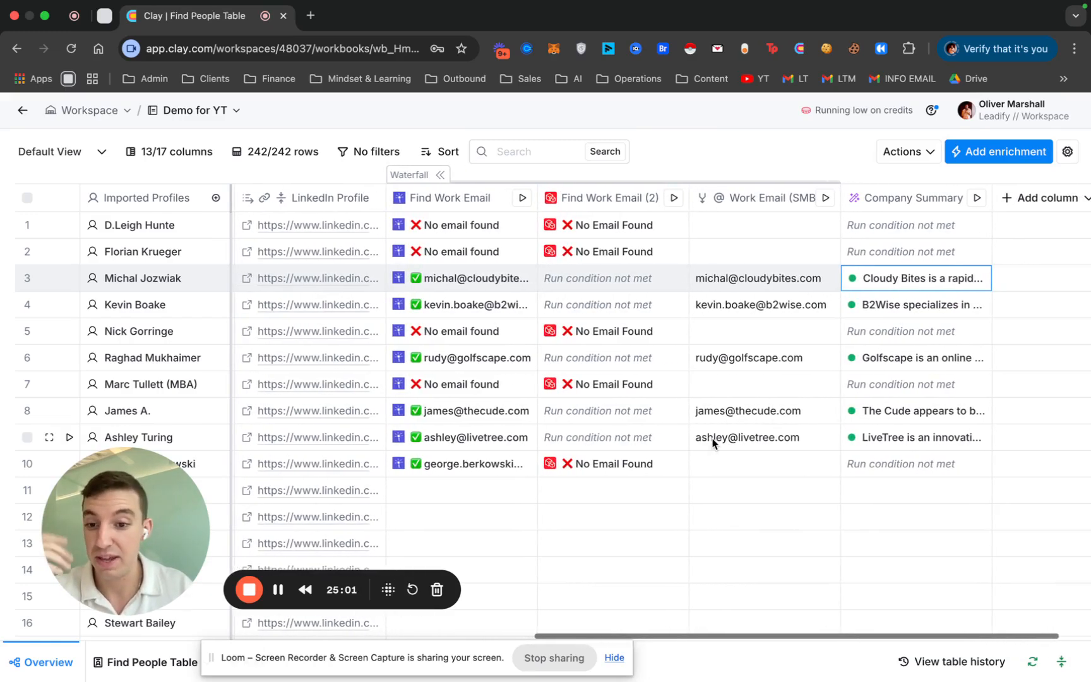
scroll(712, 442, right, 2)
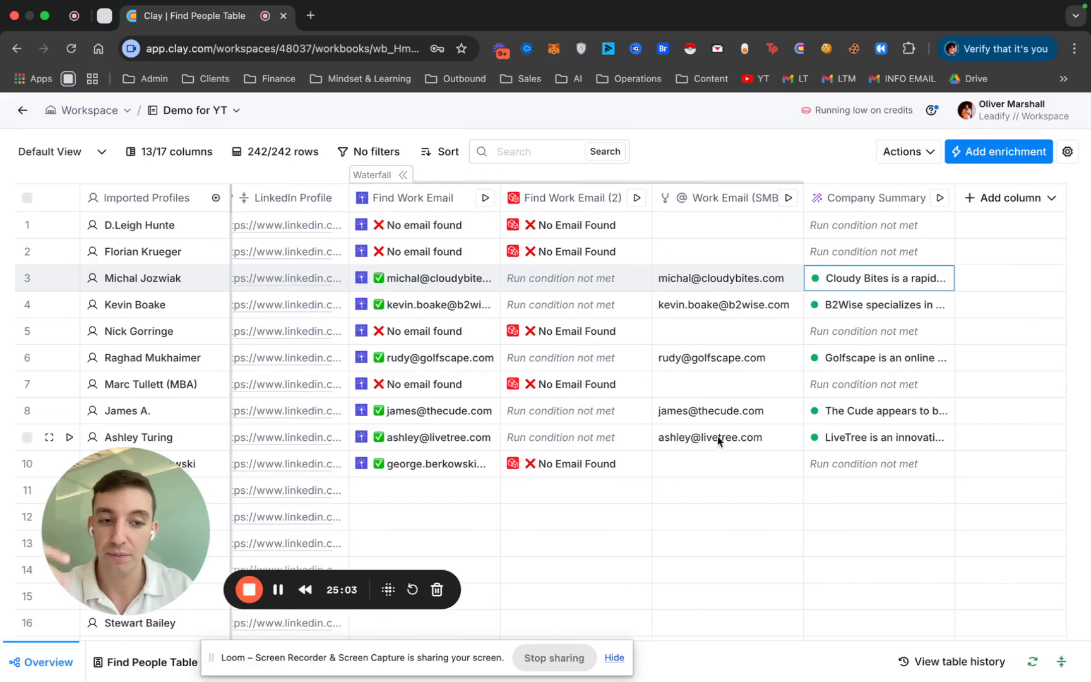
Step: Start another Use AI enrichment and search the templates created by you for "b2b"
click(997, 154)
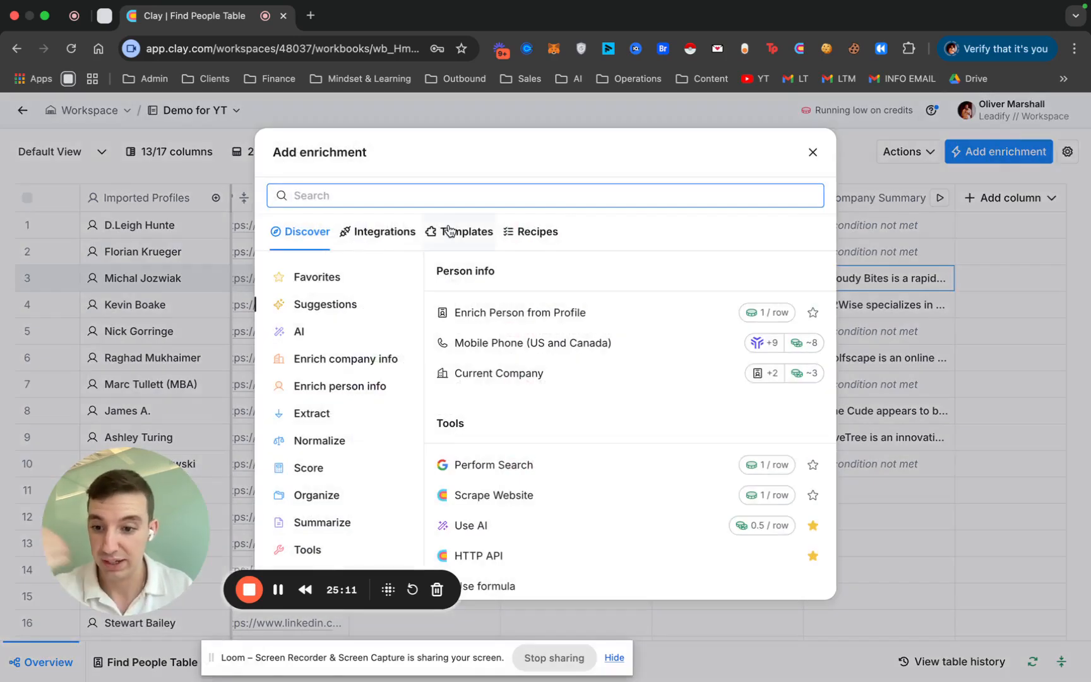
click(534, 527)
click(825, 213)
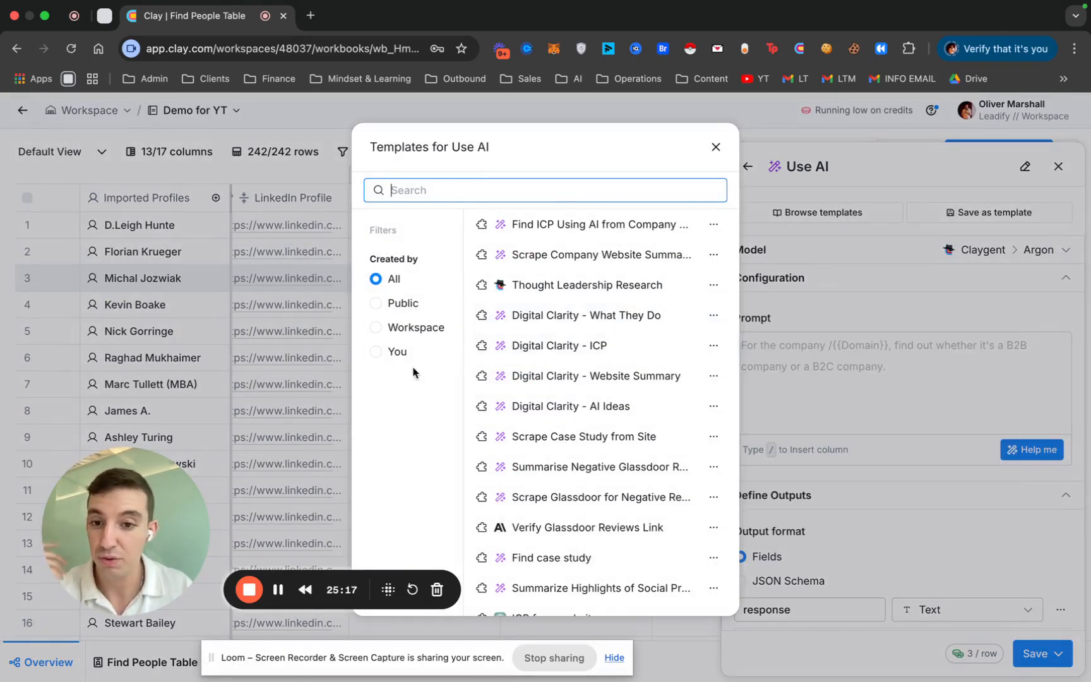
click(376, 351)
click(441, 187)
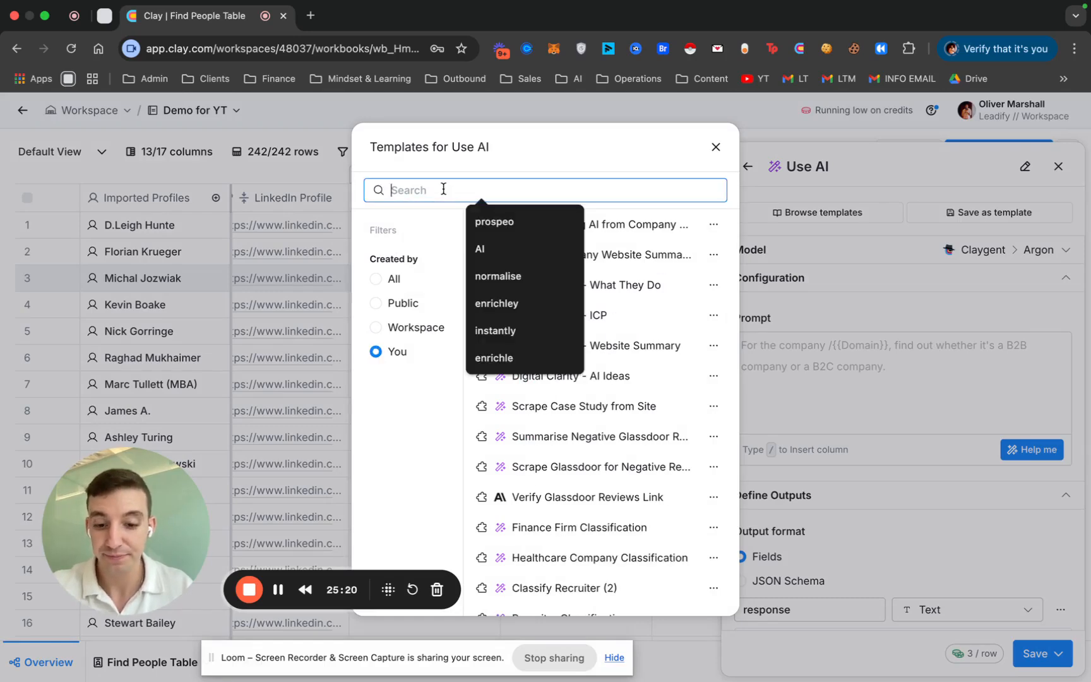
text(b2b)
Step: Choose the B2B Classification template and map its Company Li Description input to the Company Summary response
mouse_move(657, 228)
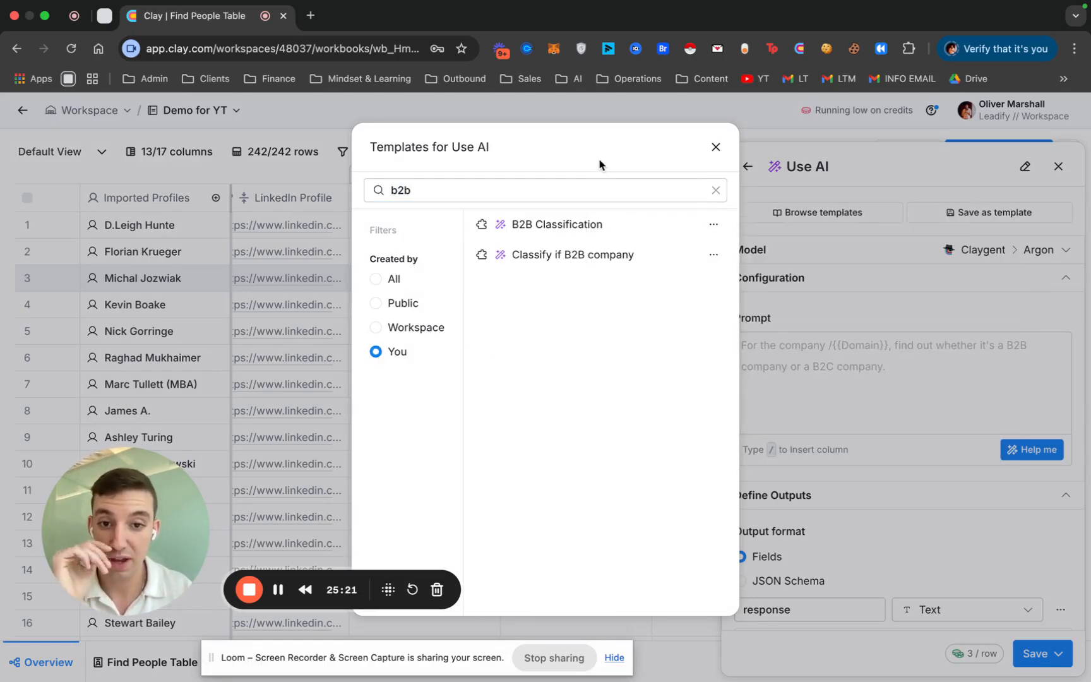
click(607, 231)
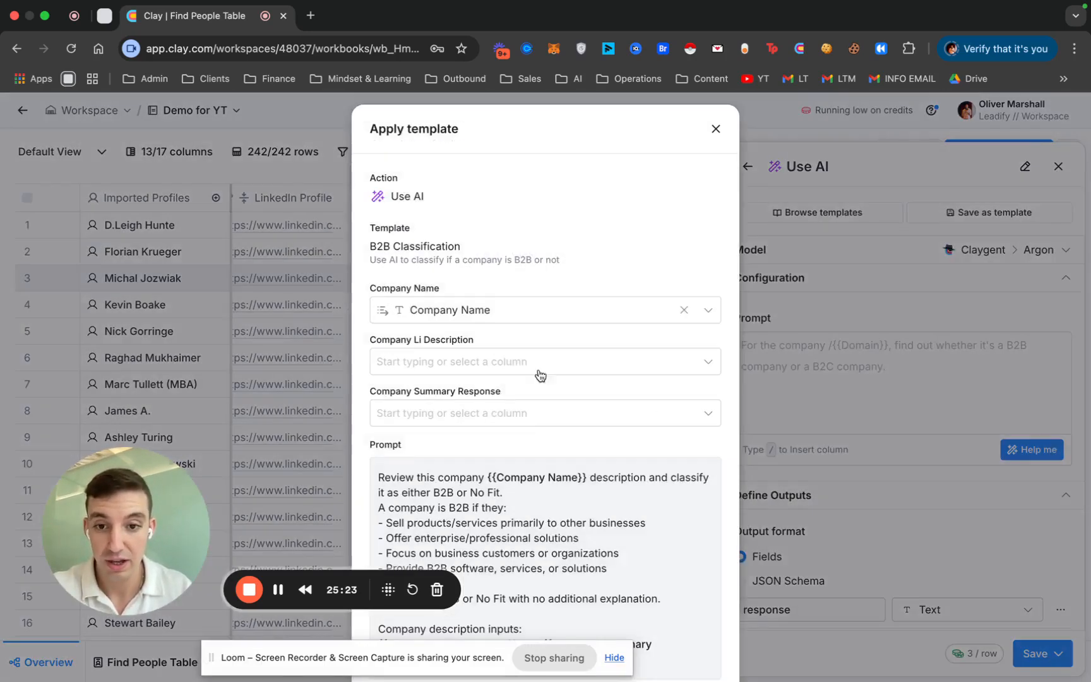
click(469, 364)
scroll(479, 581, down, 2)
click(492, 606)
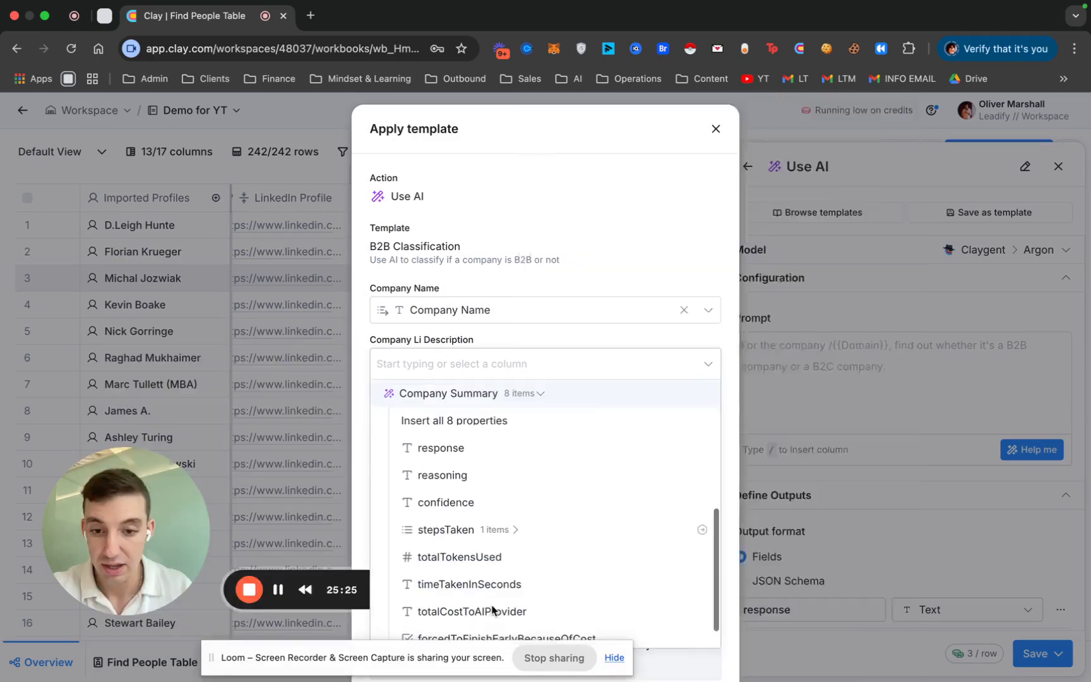
mouse_move(439, 449)
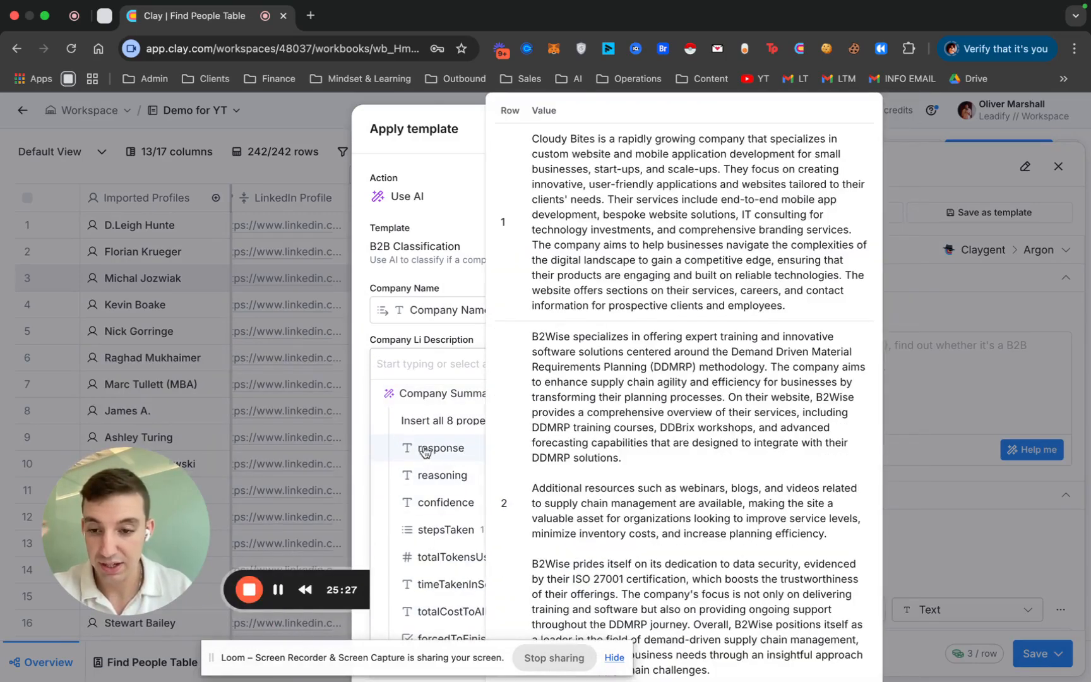
click(443, 449)
scroll(534, 303, down, 2)
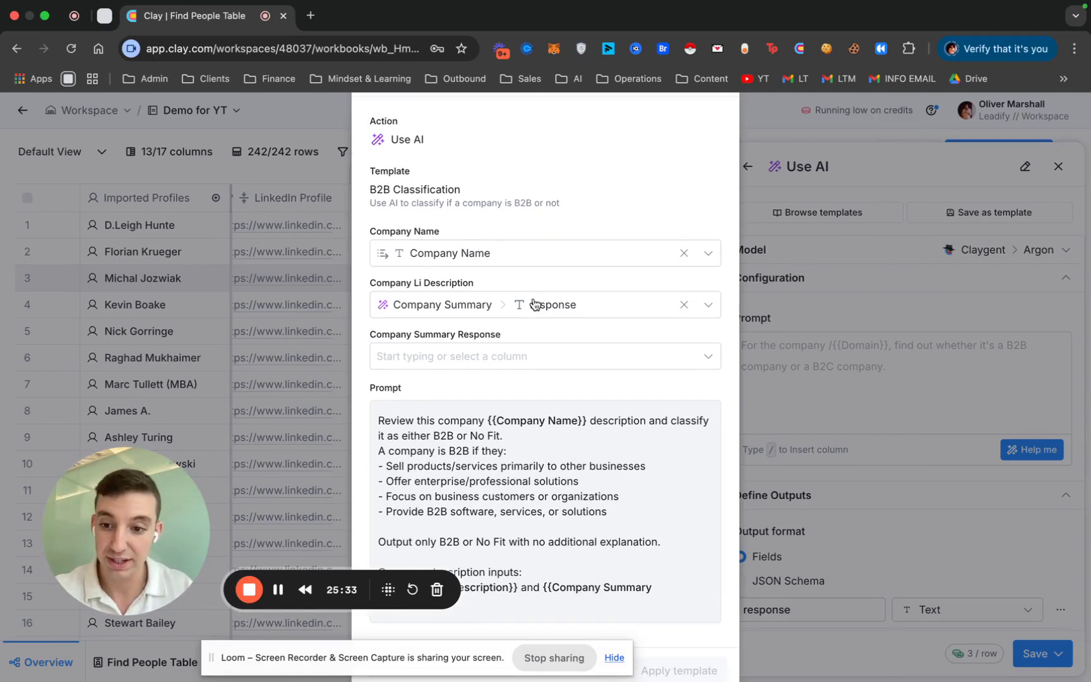
Step: Fill the Company Summary Response input with the Job Title column as a placeholder and apply the template
click(489, 357)
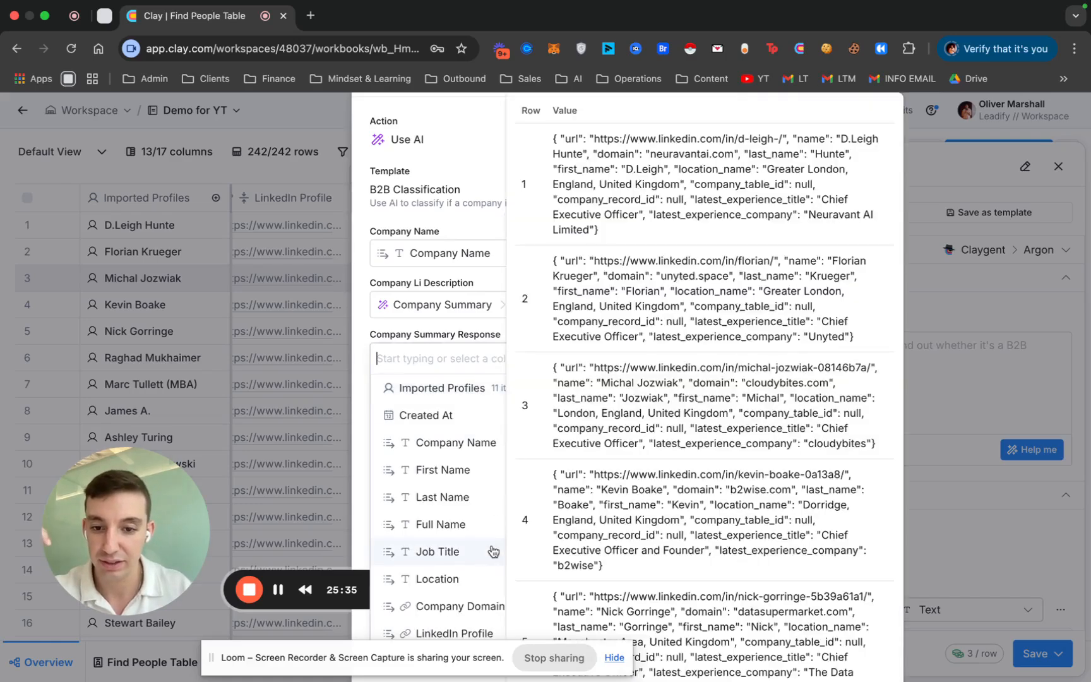
click(486, 551)
scroll(543, 354, down, 1)
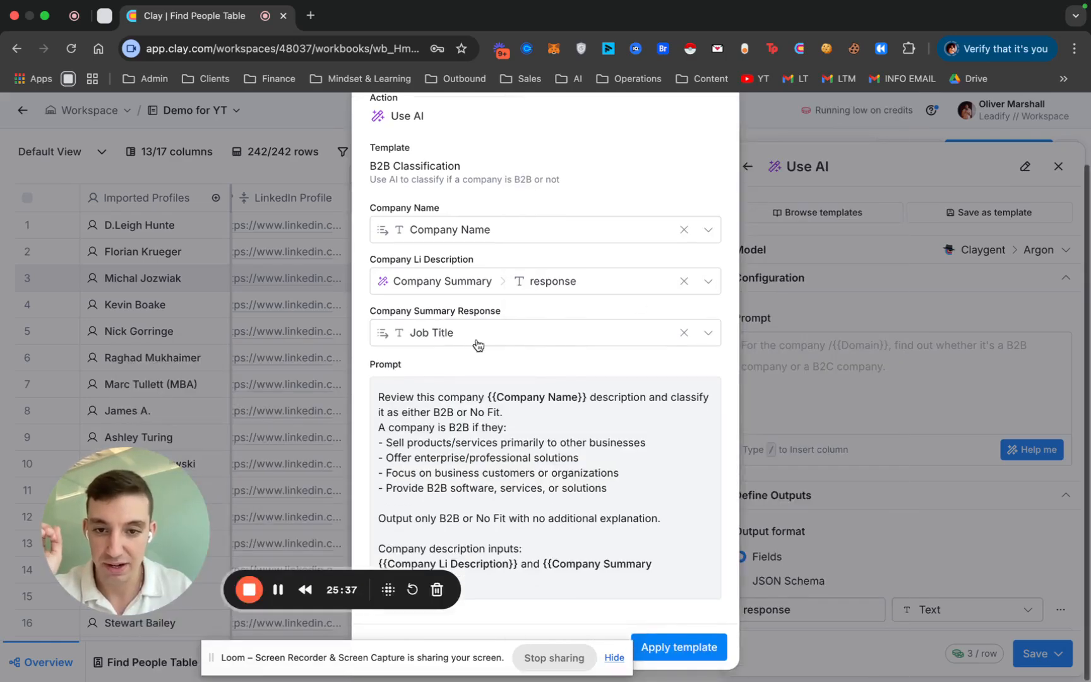
click(680, 647)
Step: Remove the Job Title reference and the trailing "and" from the prompt's company description inputs, and review the B2B or No Fit criteria
scroll(859, 376, down, 6)
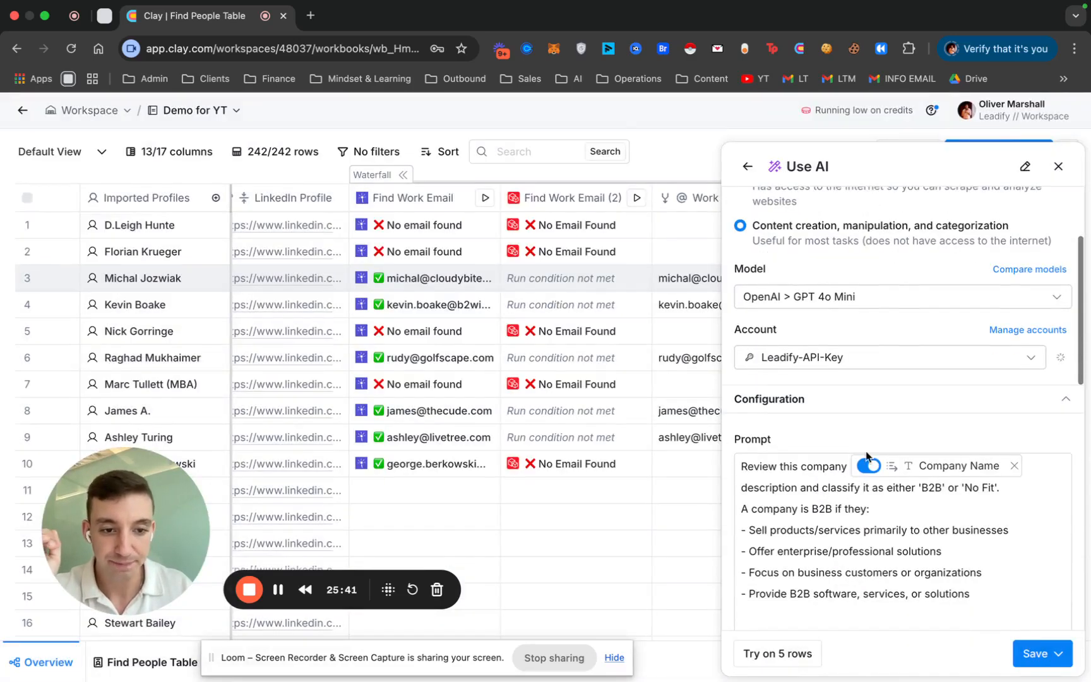
click(1014, 477)
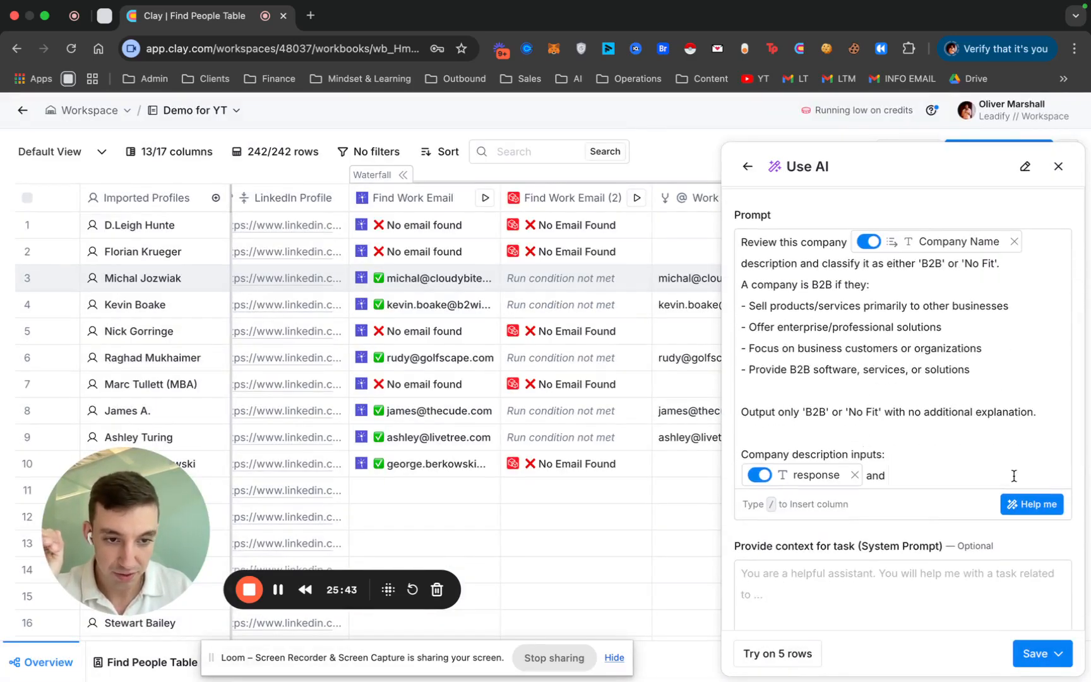
drag(894, 473, 867, 474)
key(BackSpace)
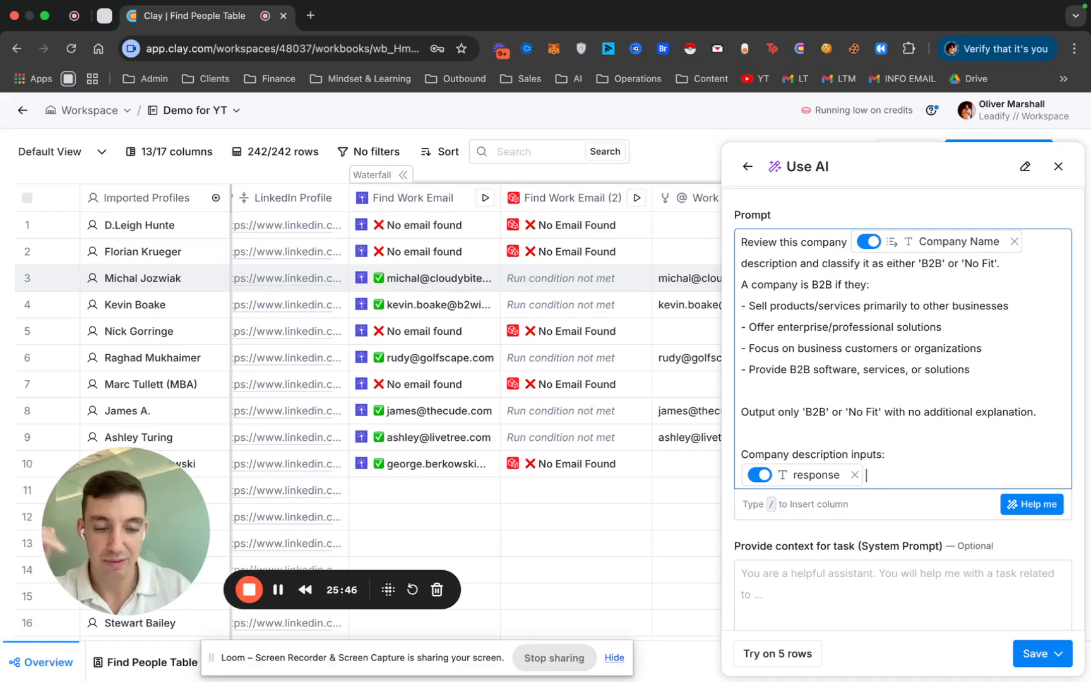
scroll(932, 448, up, 1)
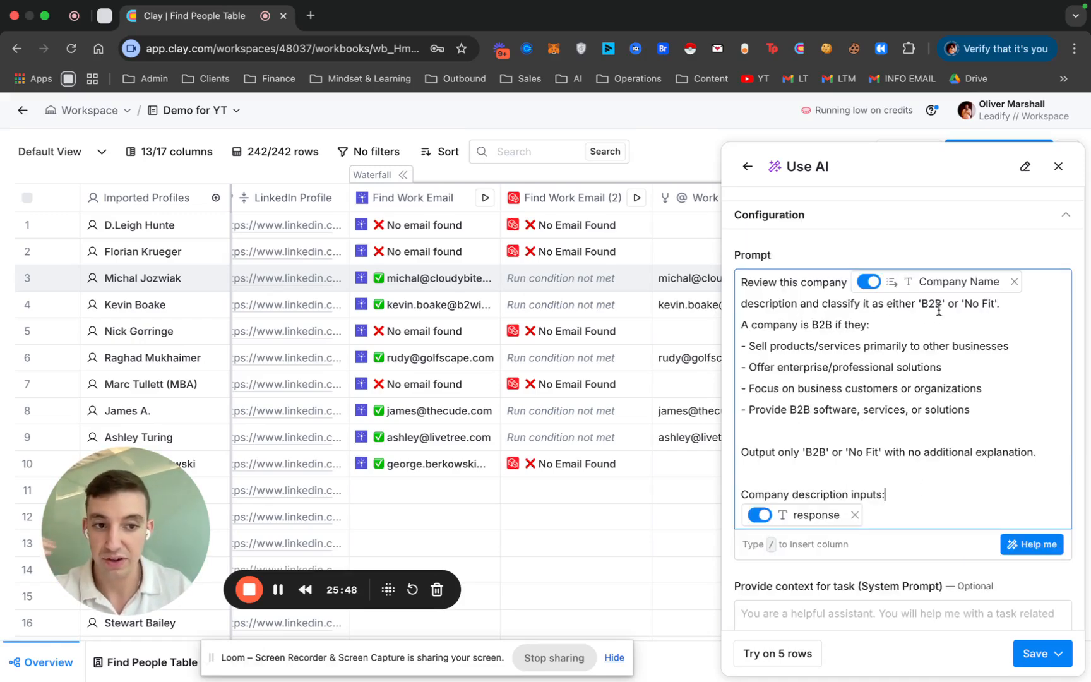
drag(921, 303, 985, 305)
click(800, 328)
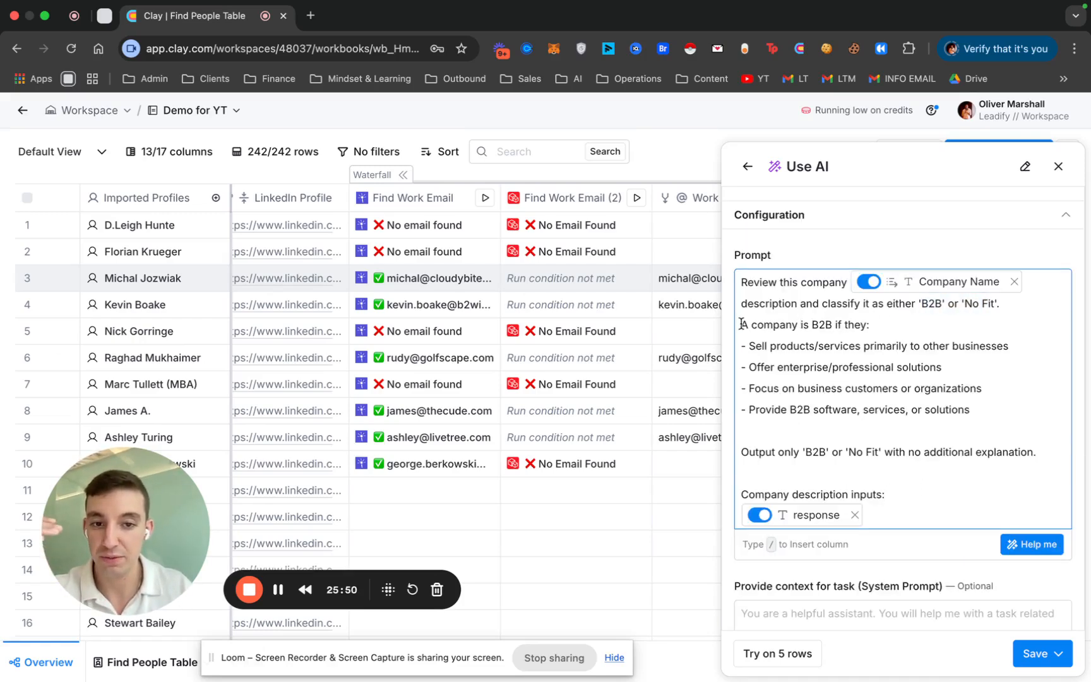
Step: Save the B2B classification without a run condition and run it on 10 rows
scroll(571, 385, right, 5)
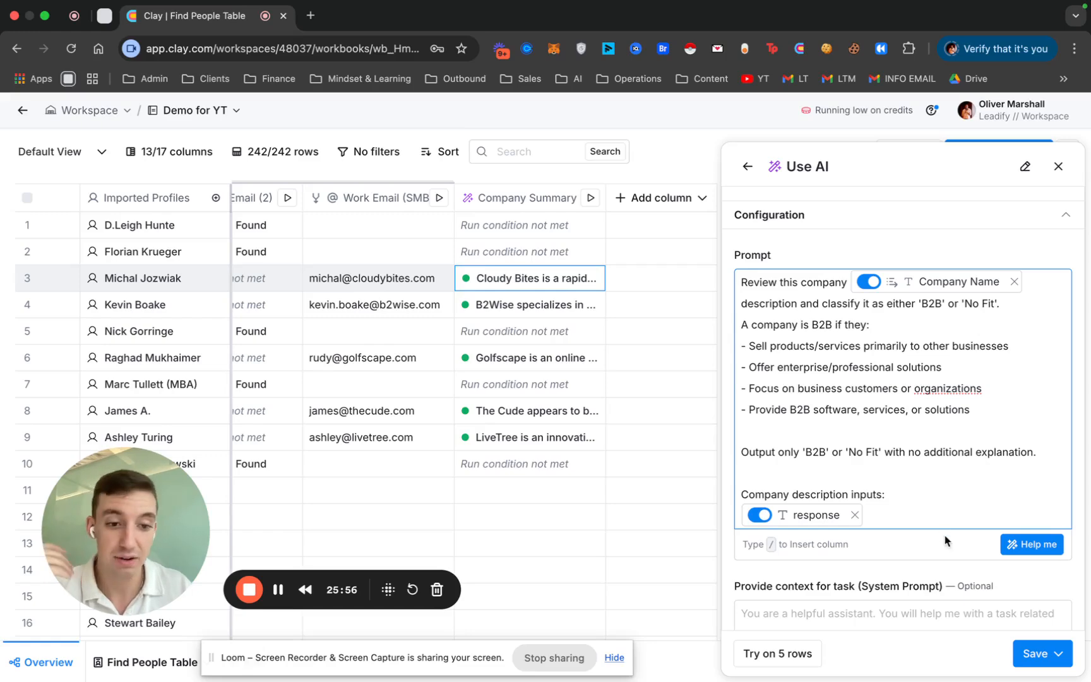
scroll(945, 540, down, 6)
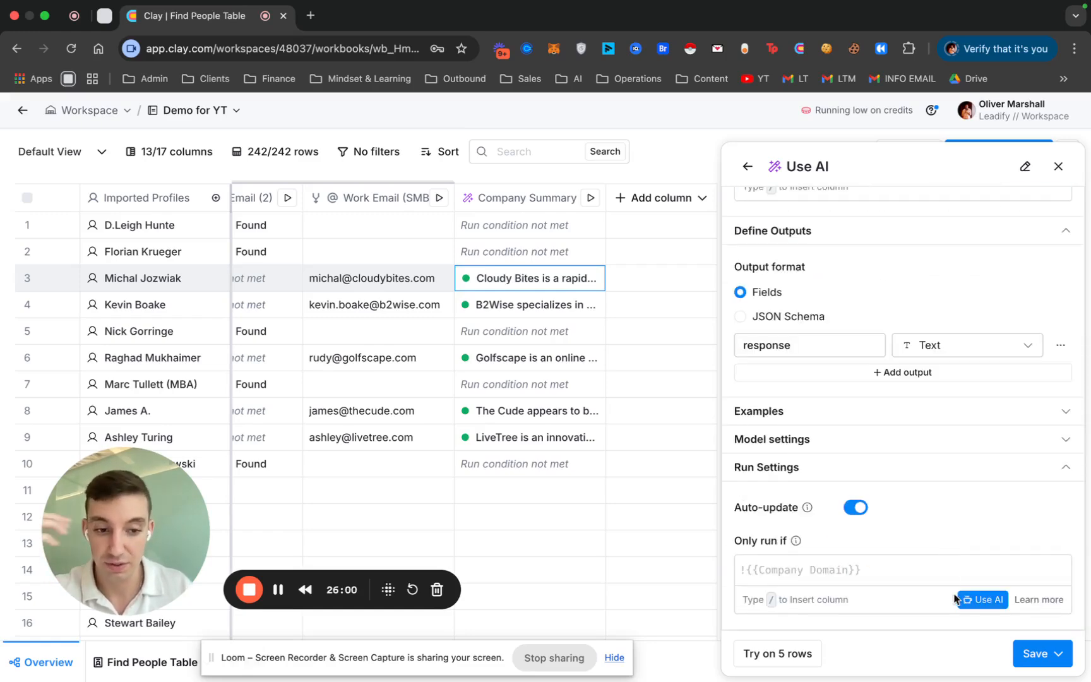
click(1053, 655)
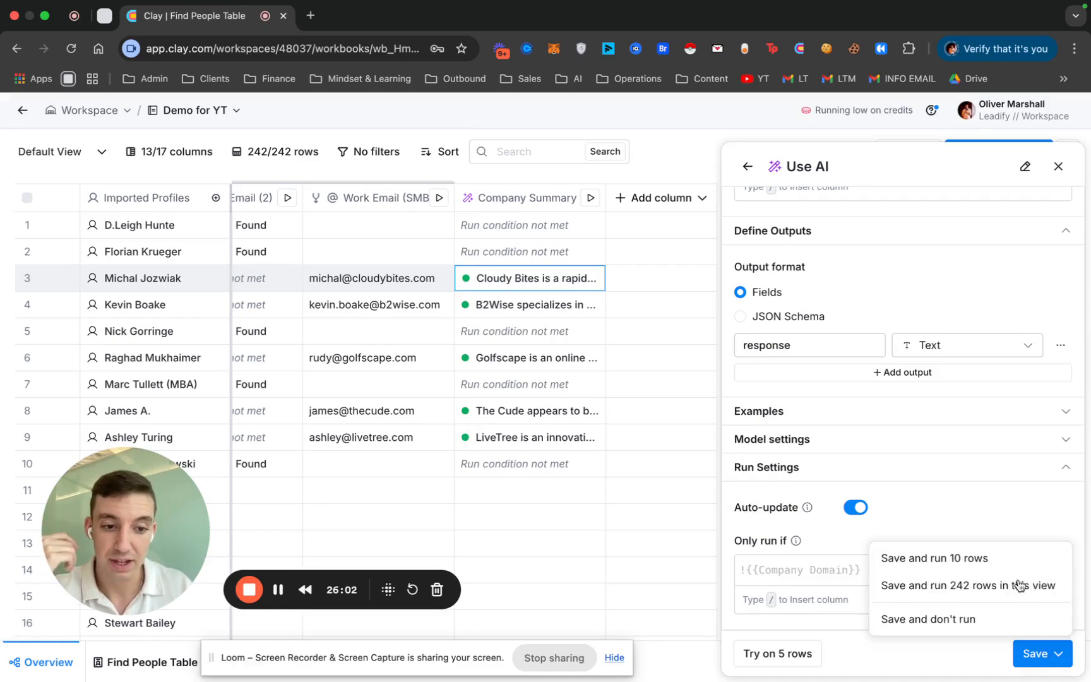
click(983, 560)
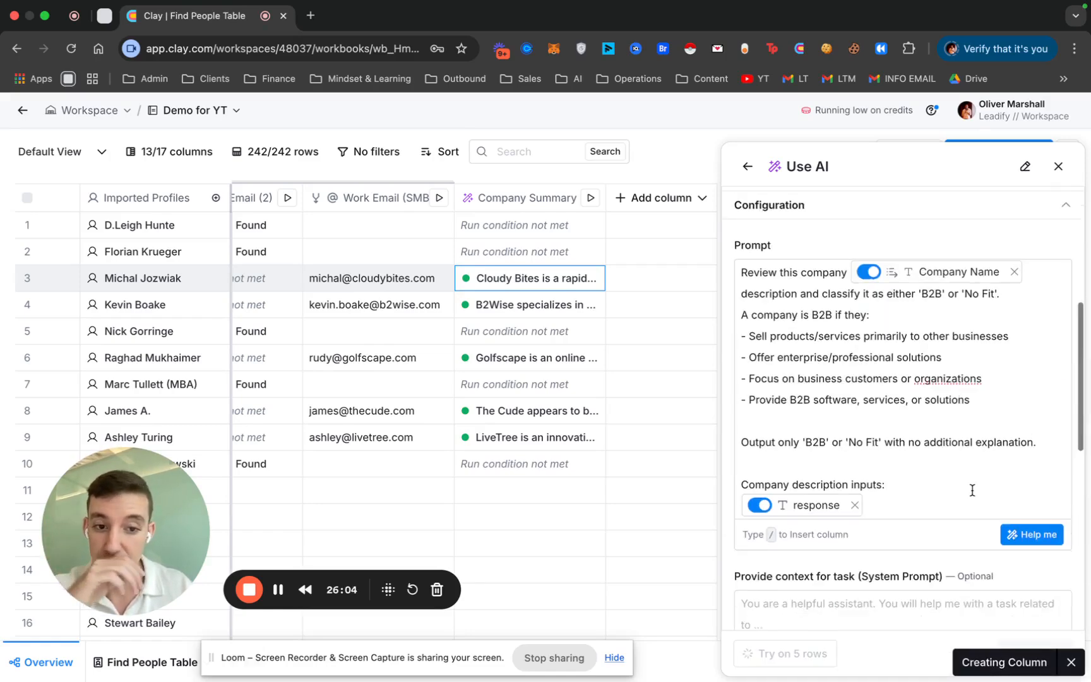
scroll(836, 455, right, 5)
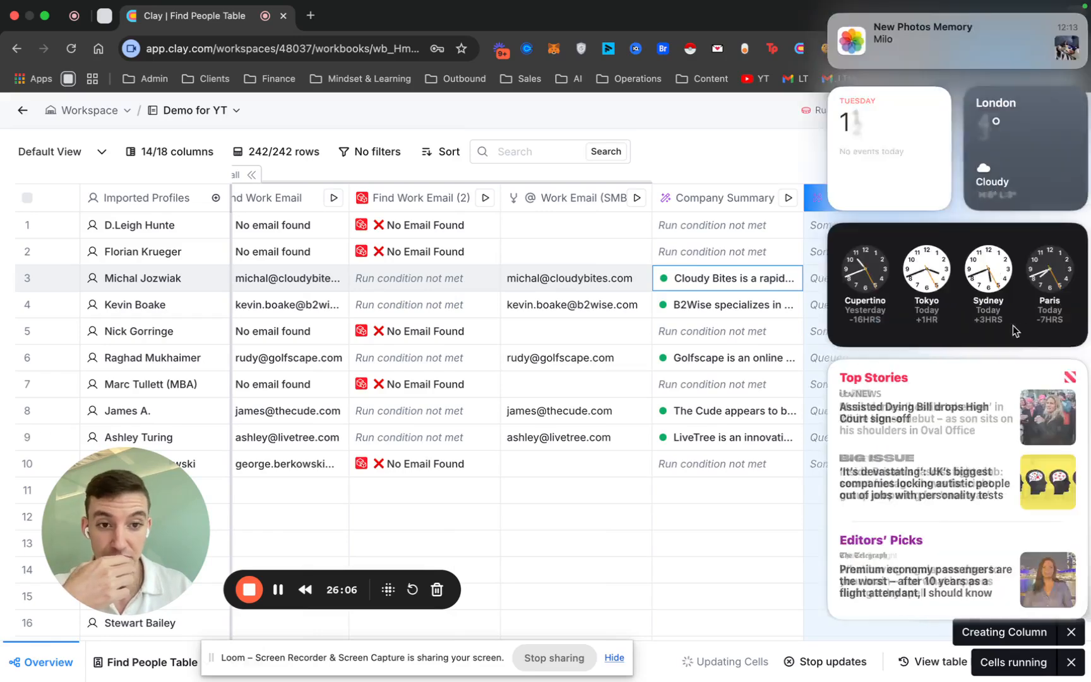
scroll(857, 164, left, 5)
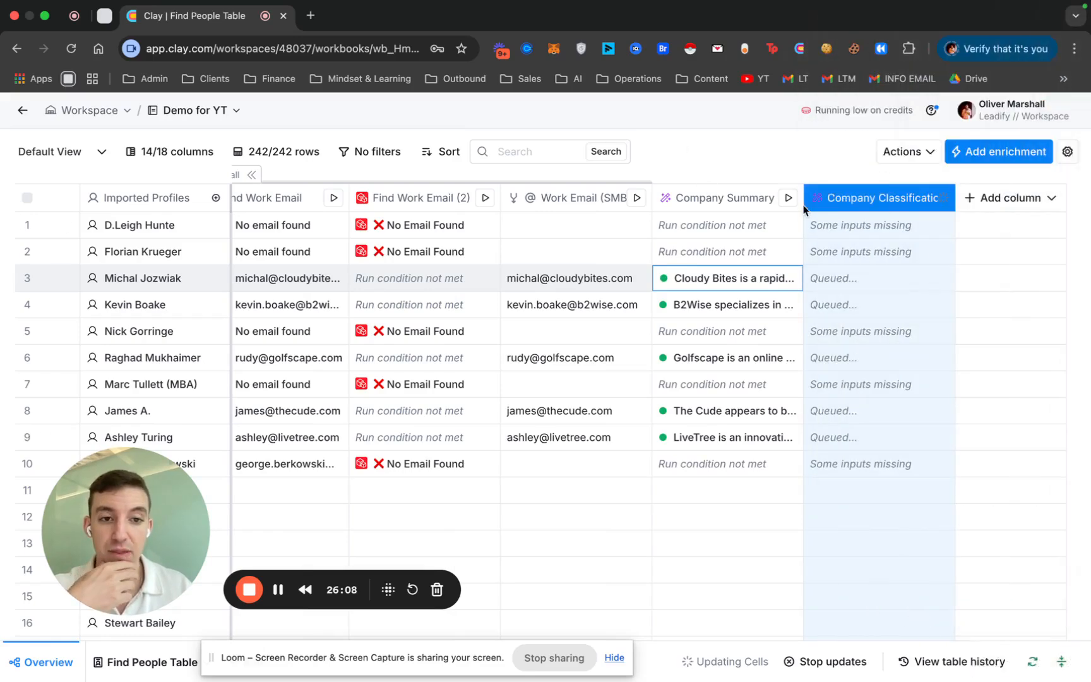
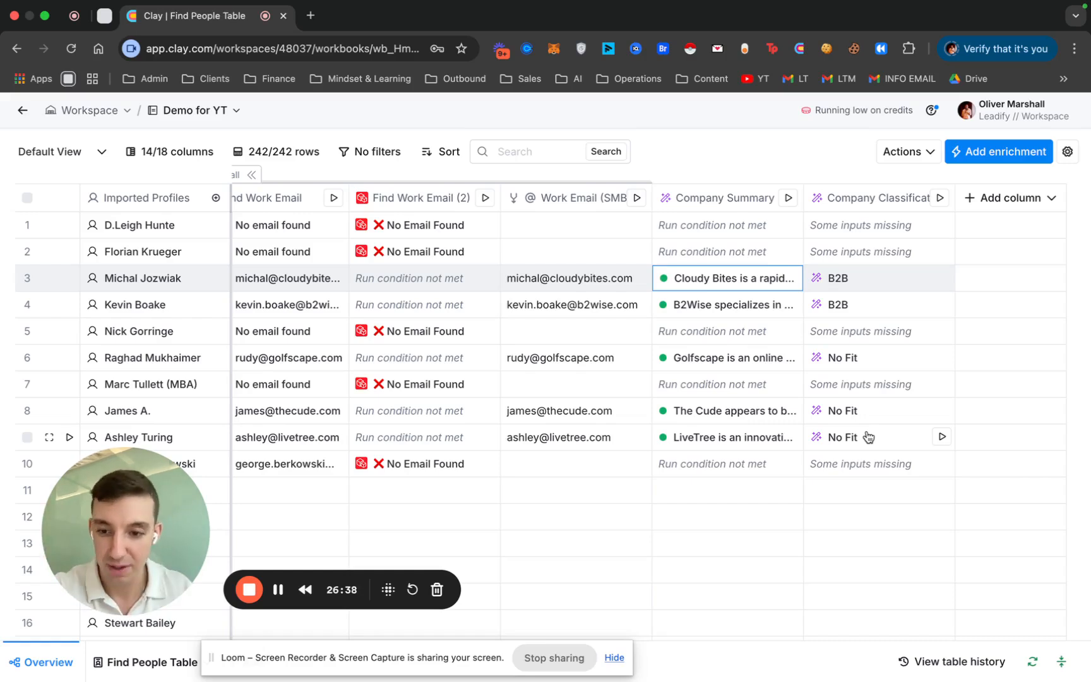
Step: Read the full Company Summary details for the No Fit companies in rows 9 and 8
click(729, 438)
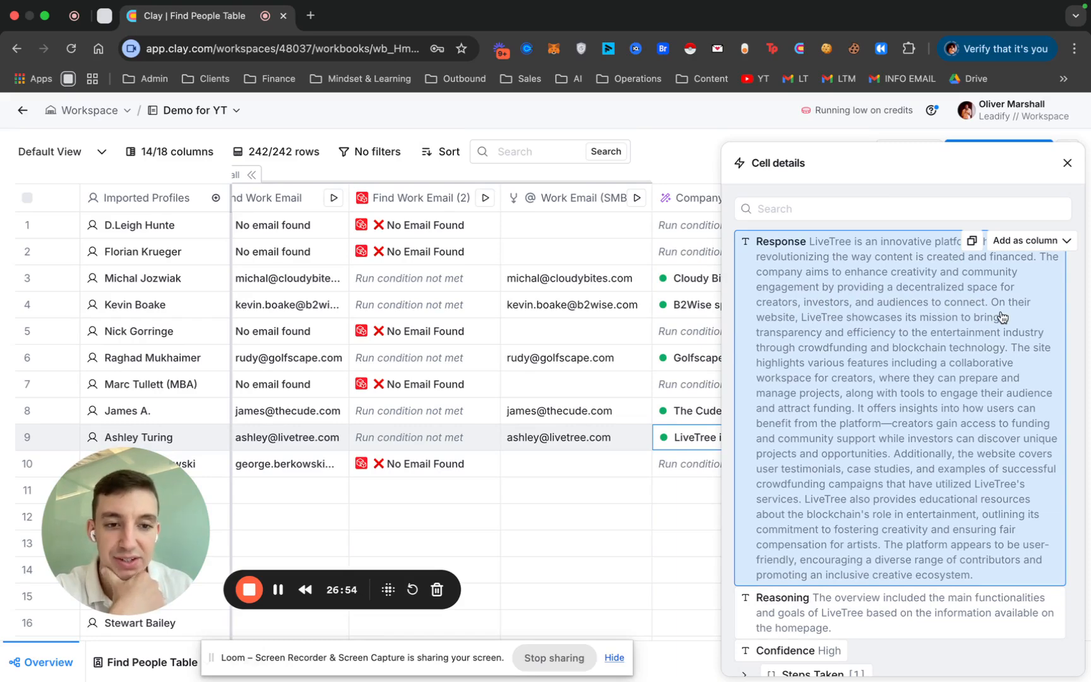
scroll(999, 356, down, 1)
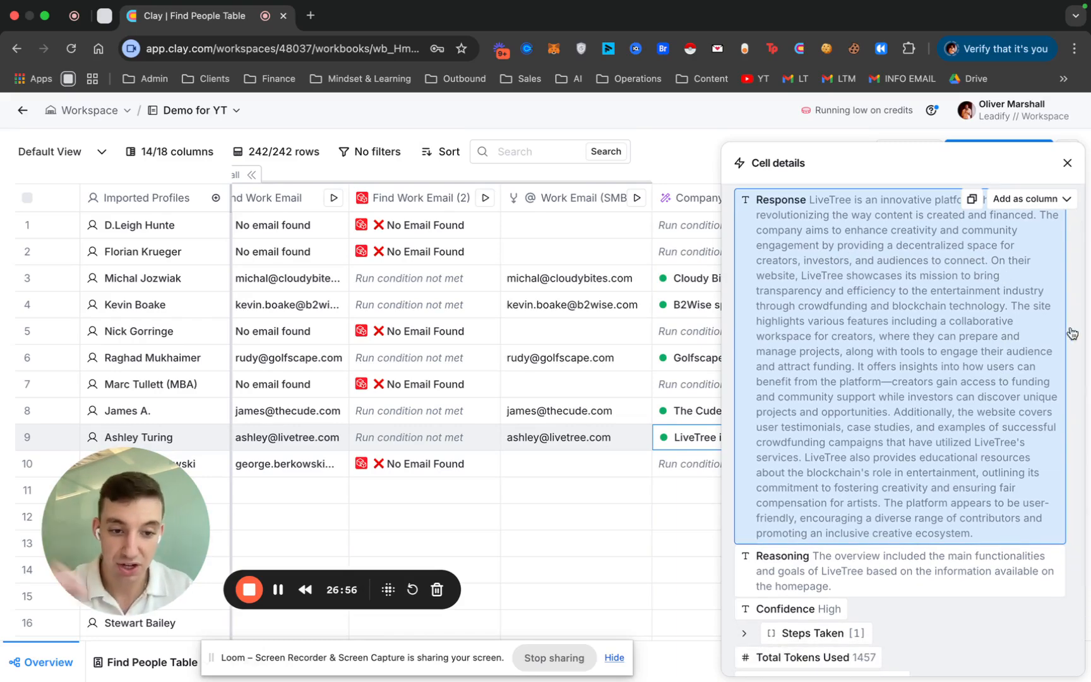
scroll(940, 329, up, 1)
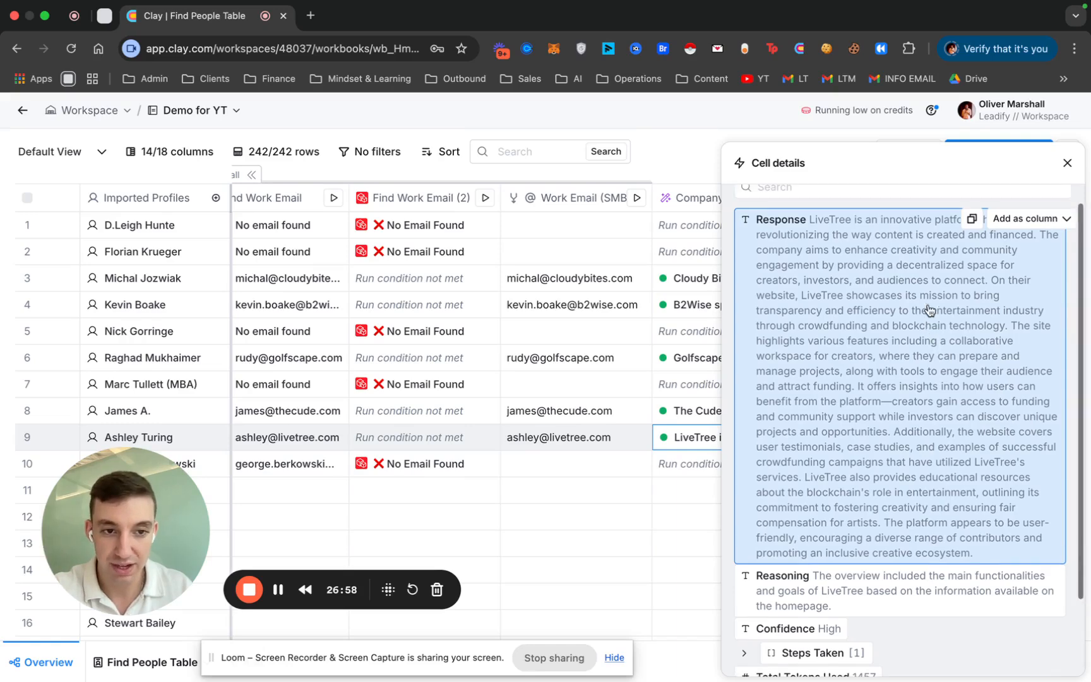
click(1067, 163)
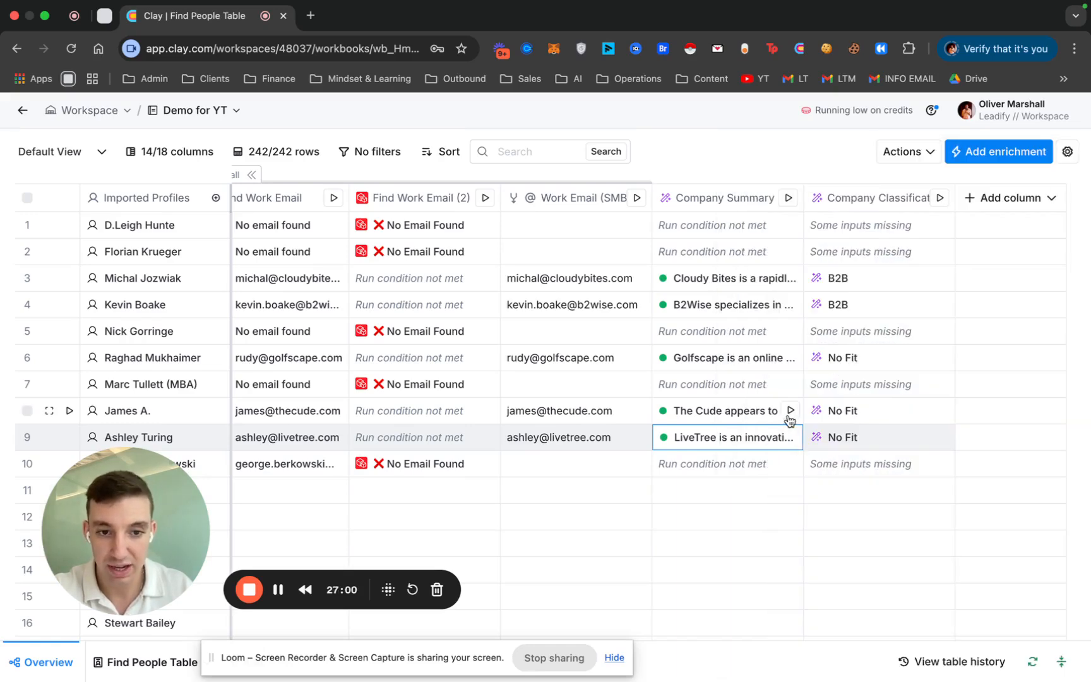
click(743, 414)
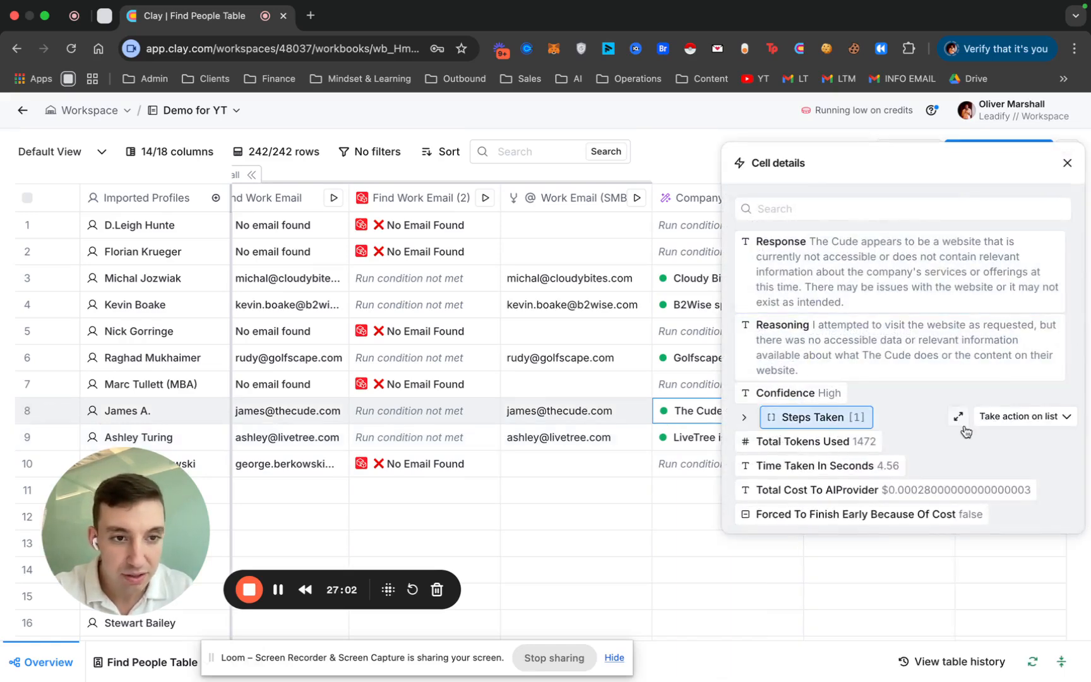
click(1066, 163)
Step: Open the thecude.com company domain from row 8 to view its website, and return to the Clay table
scroll(603, 421, left, 10)
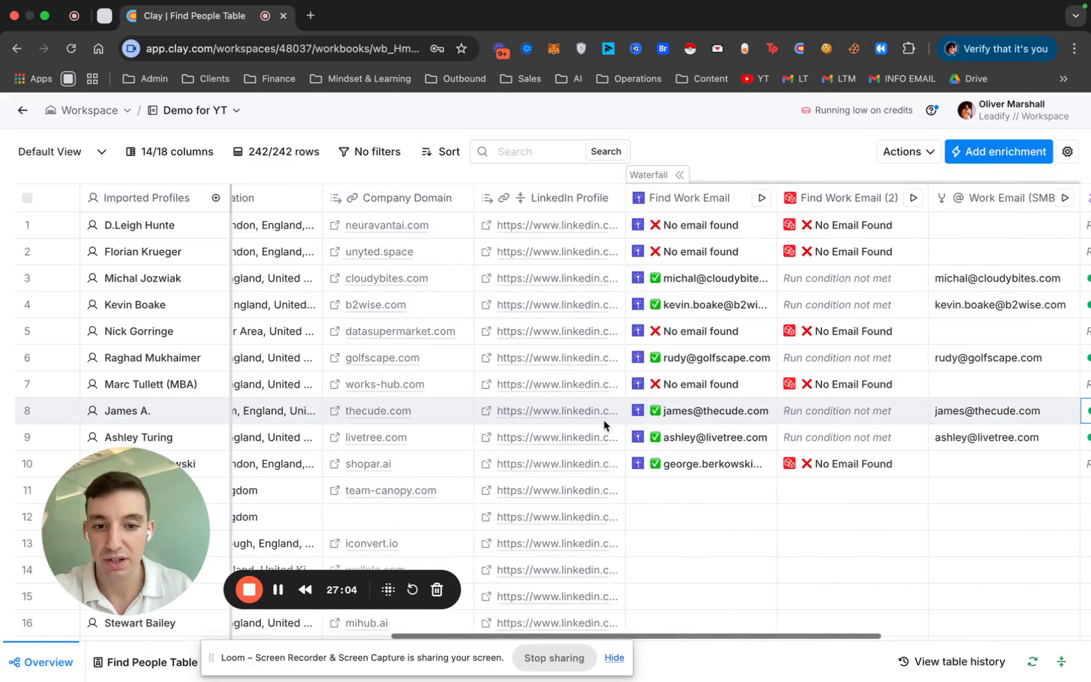
click(413, 410)
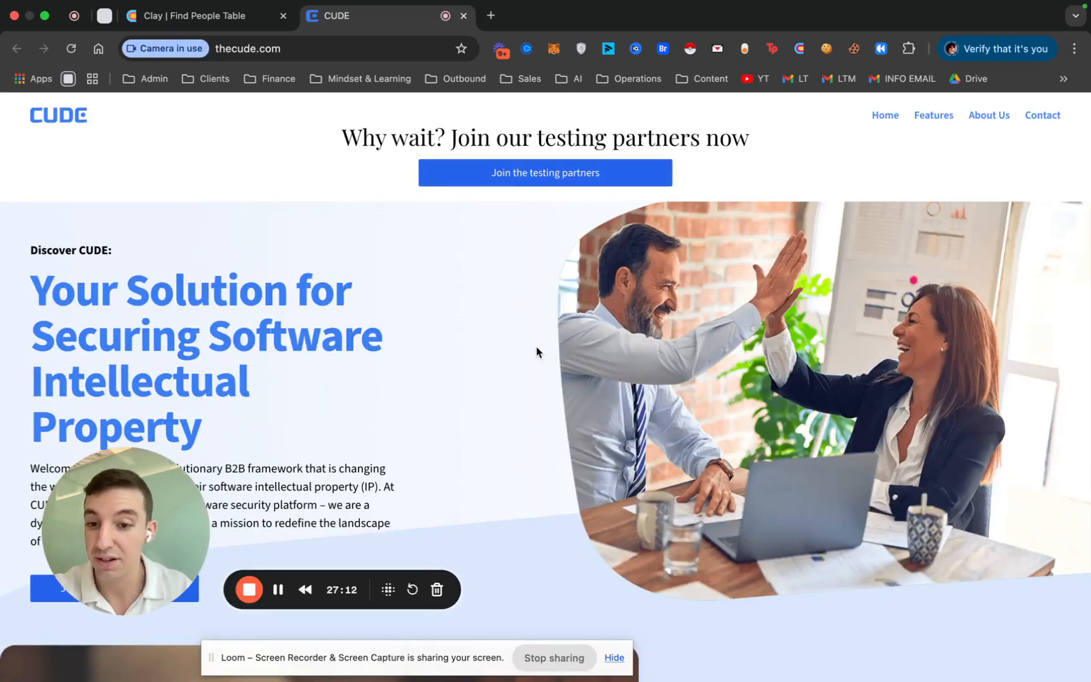
click(187, 16)
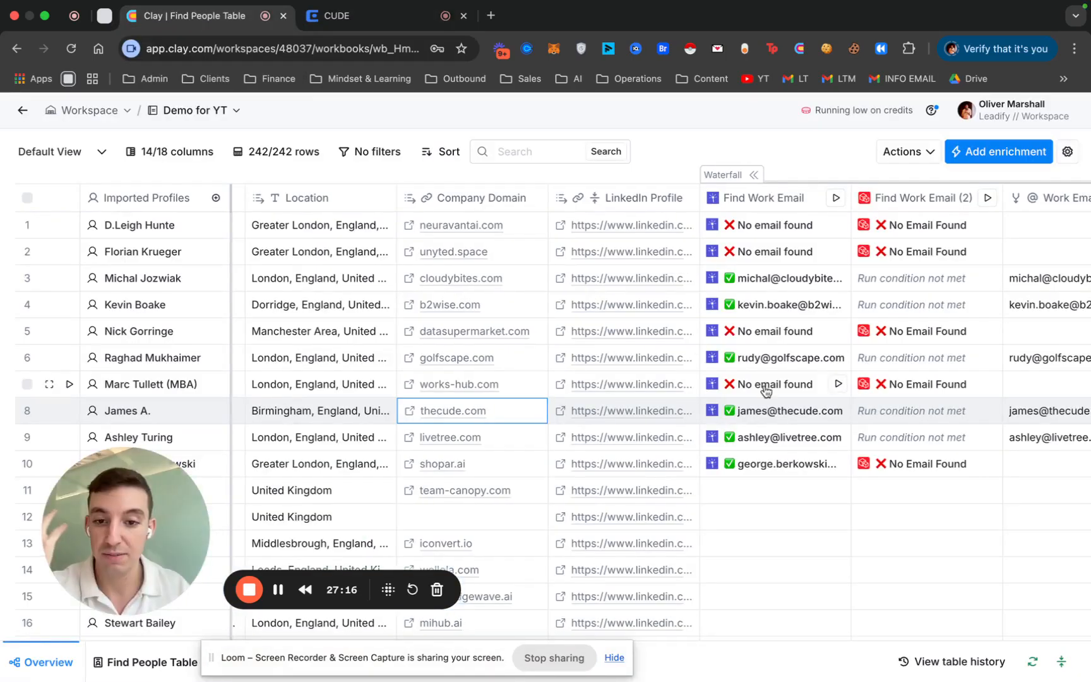
Step: Recheck the Company Summary response and reasoning in row 8 against what the company's website says
scroll(762, 385, right, 4)
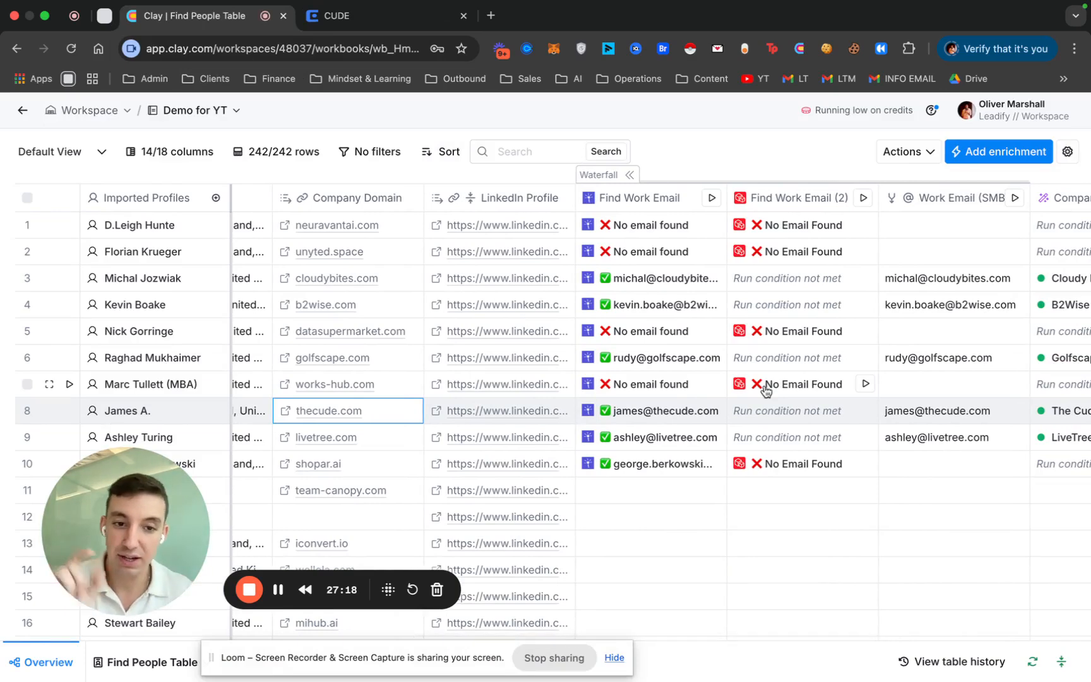
scroll(765, 390, right, 1)
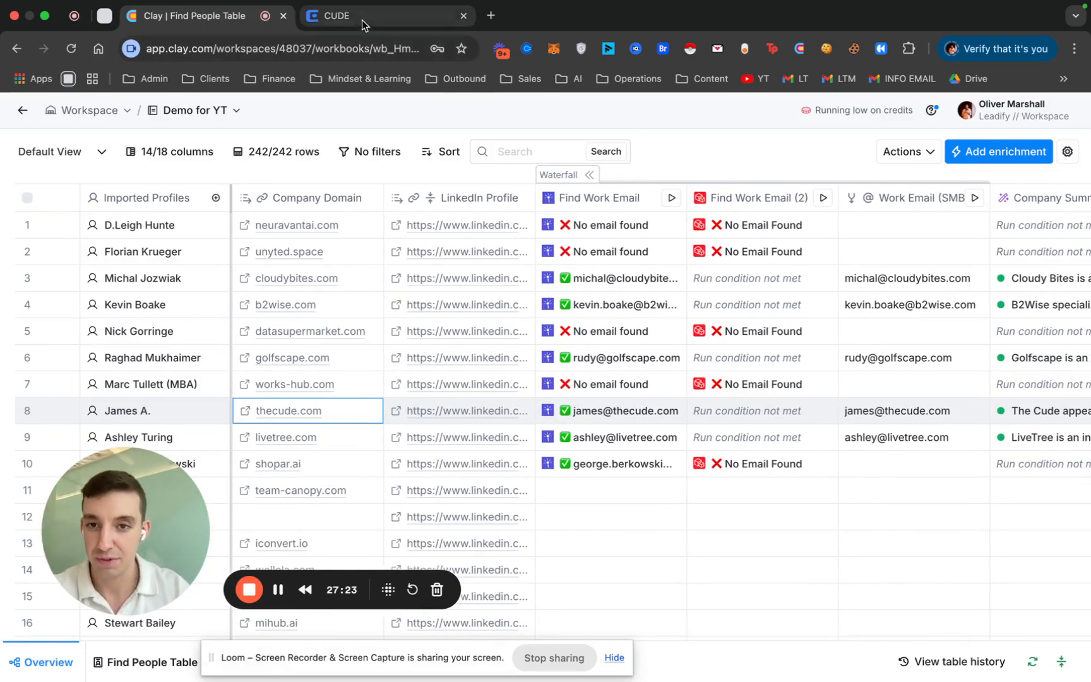
scroll(820, 429, right, 6)
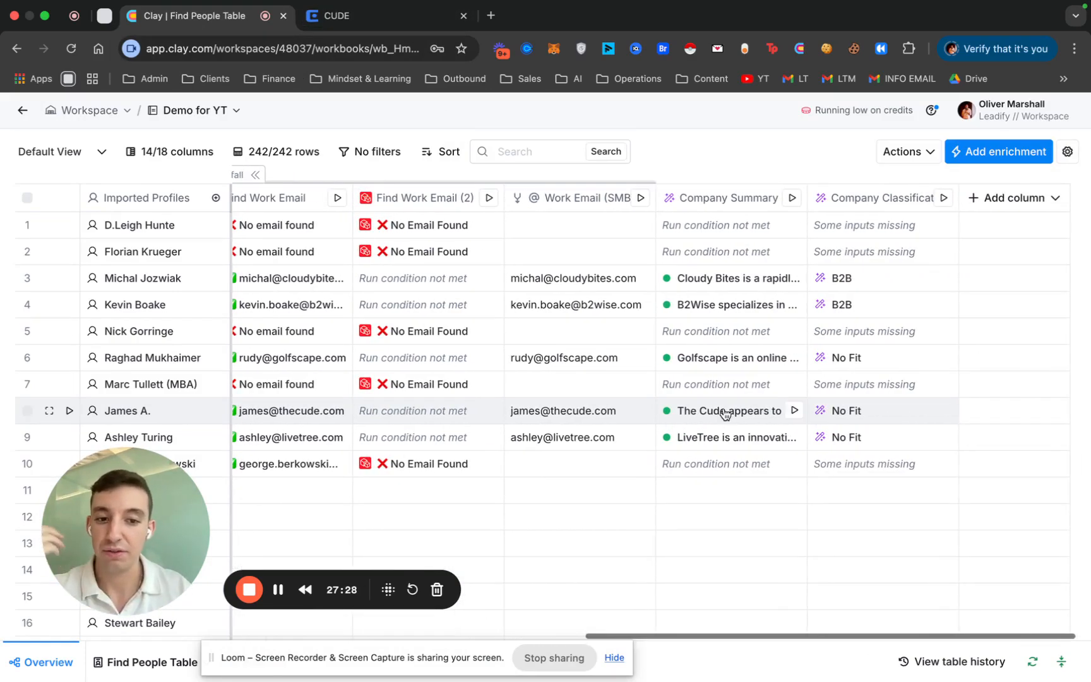
click(726, 414)
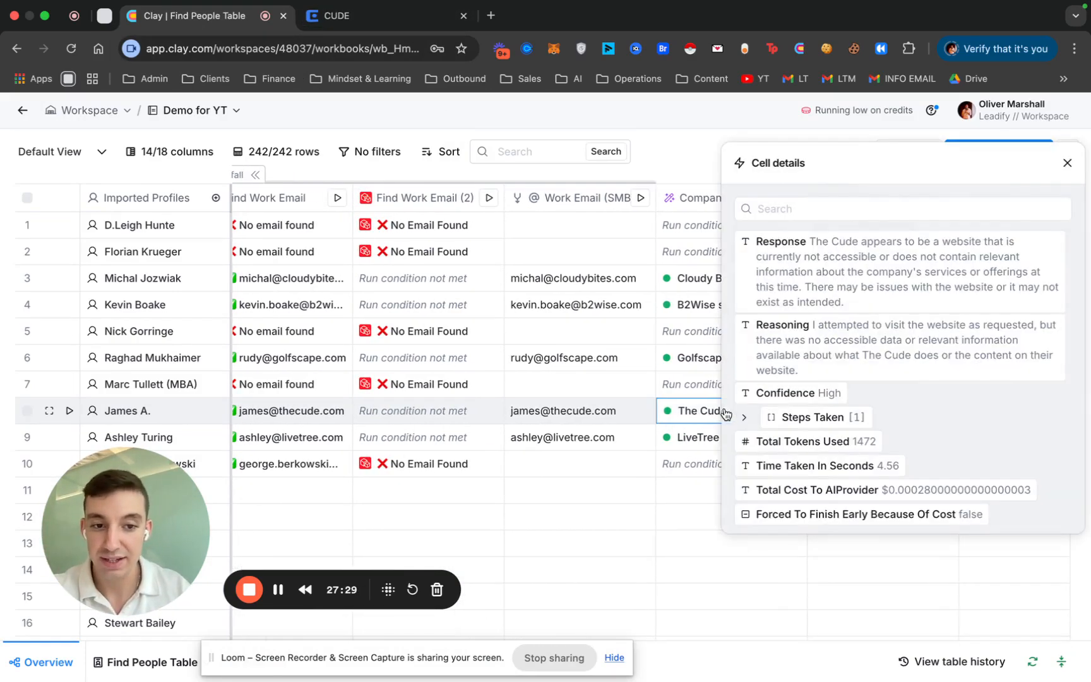
click(1066, 163)
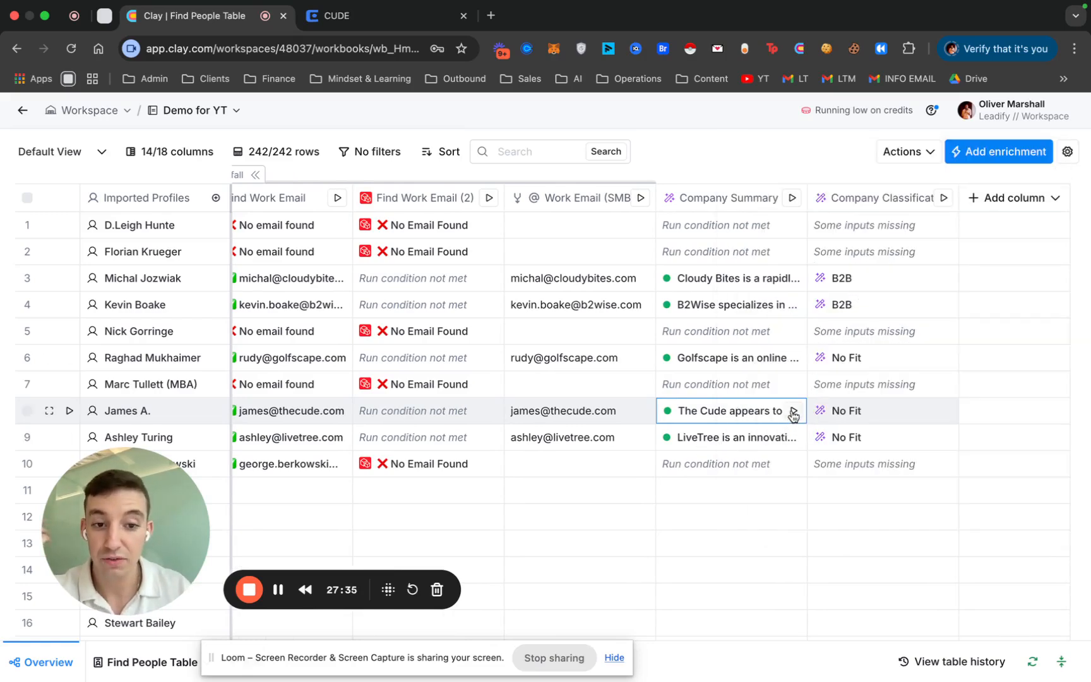
Step: Rerun the Company Summary enrichment for row 8 only and read the new response
click(790, 415)
scroll(584, 420, left, 2)
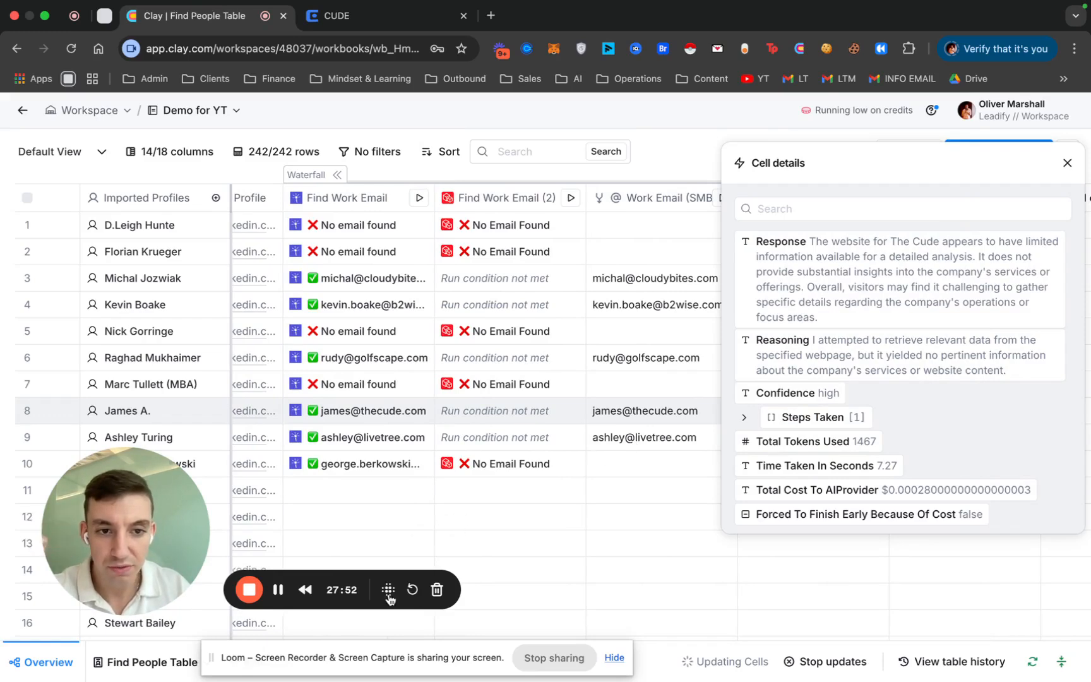
click(1067, 163)
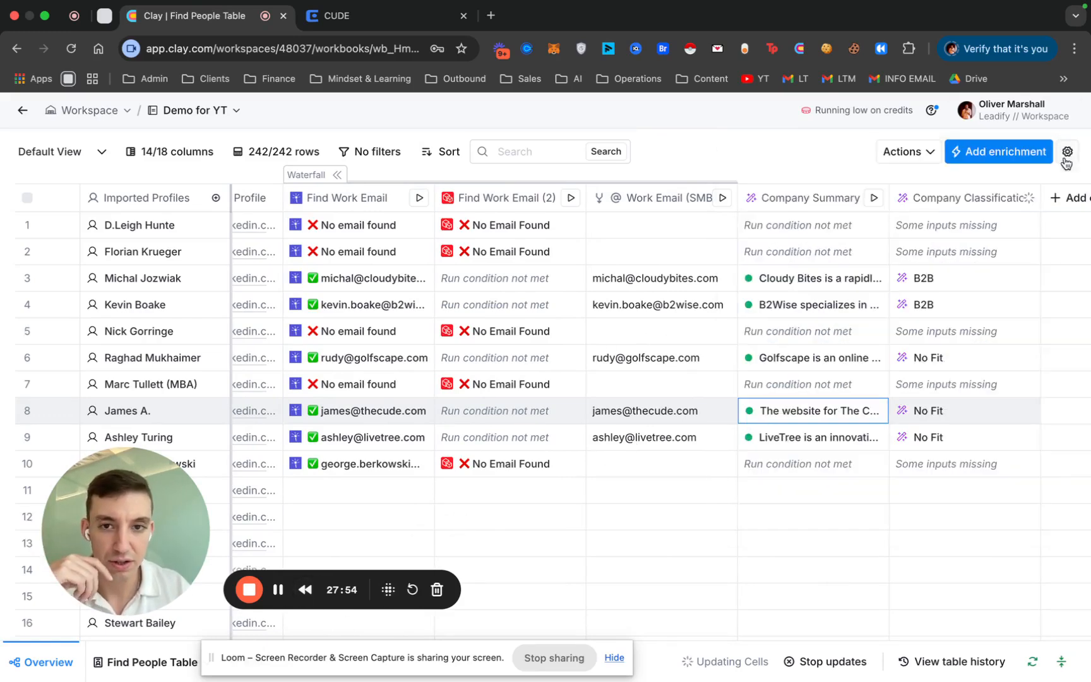
Step: Read through the CUDE website to judge whether the row 8 company is B2B, and return to the Clay table
scroll(540, 360, left, 5)
click(360, 14)
scroll(461, 342, down, 2)
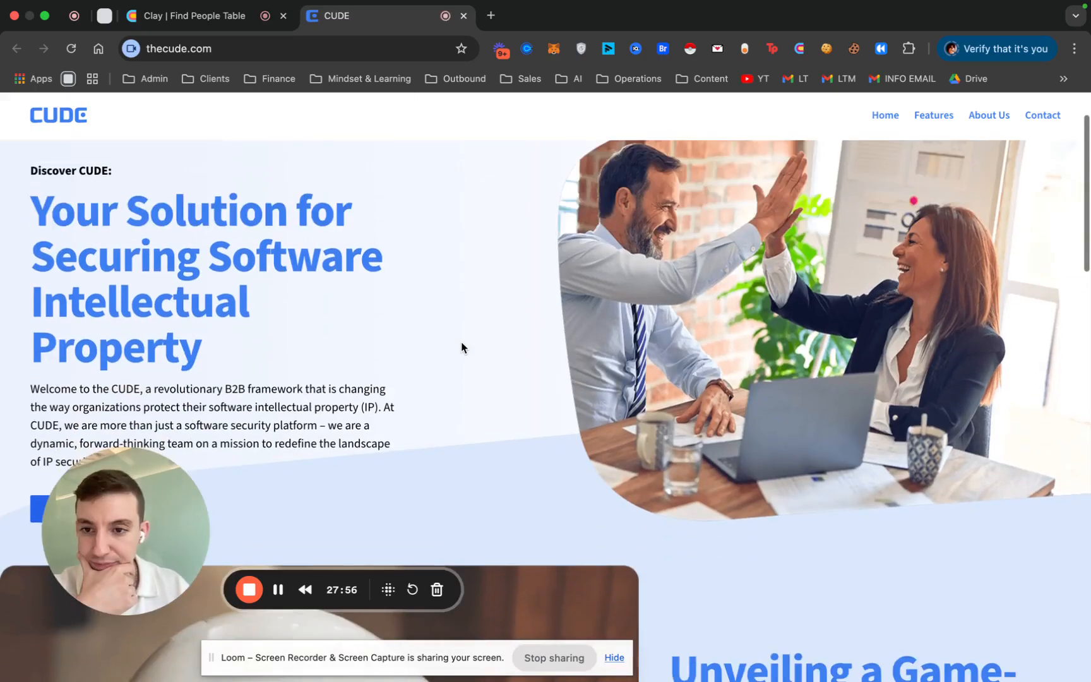
drag(76, 211, 371, 219)
click(371, 218)
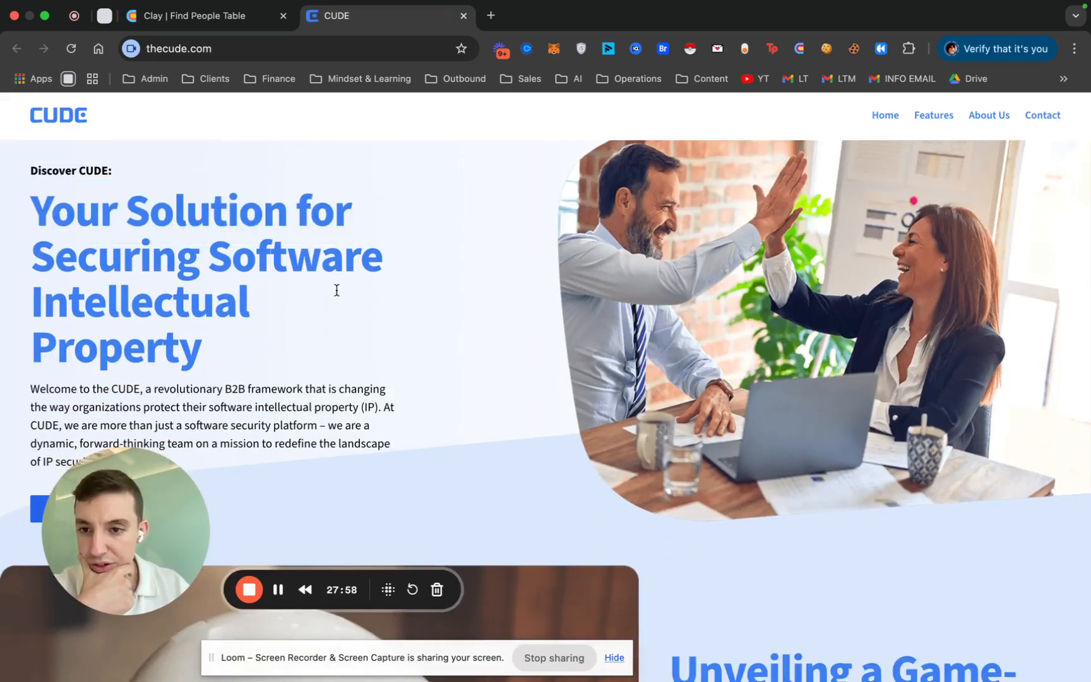
scroll(491, 392, down, 10)
scroll(492, 395, down, 10)
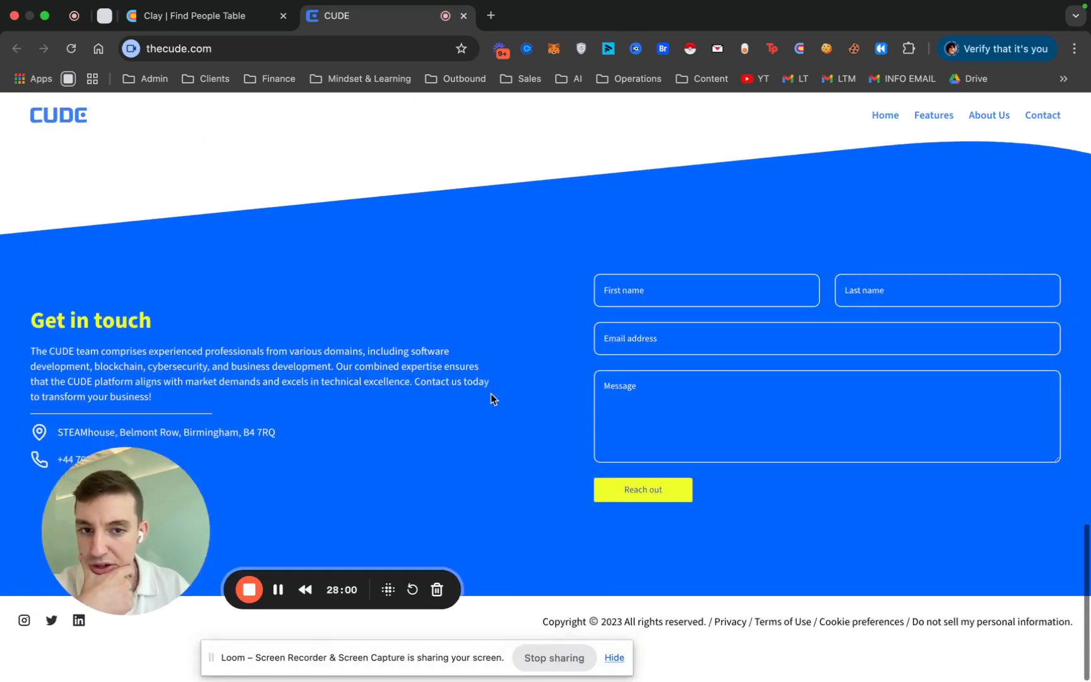
scroll(492, 397, up, 20)
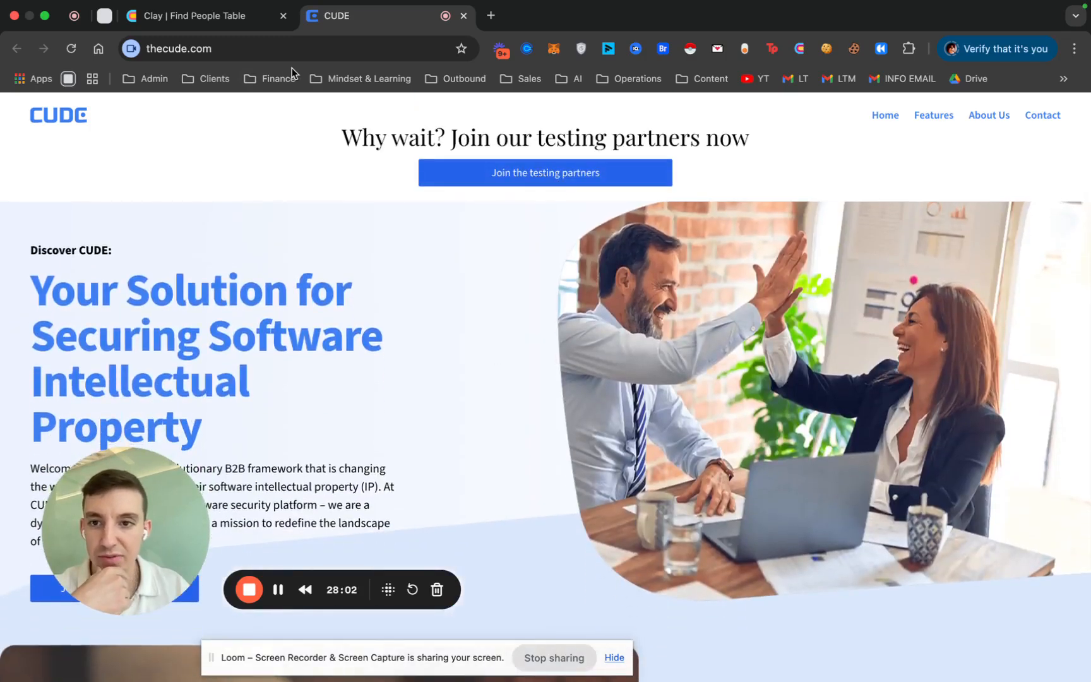
click(252, 18)
Step: Add a Run Zenrows Scrape enrichment to the table and open the column choices for its Scrape URL
scroll(914, 377, right, 10)
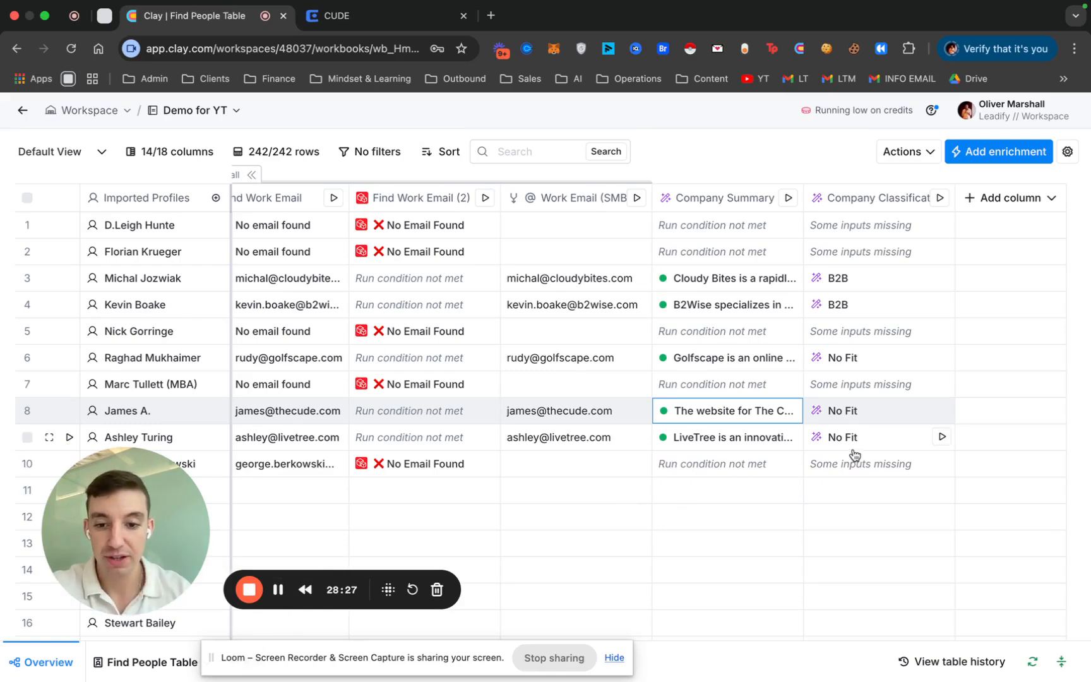
click(992, 158)
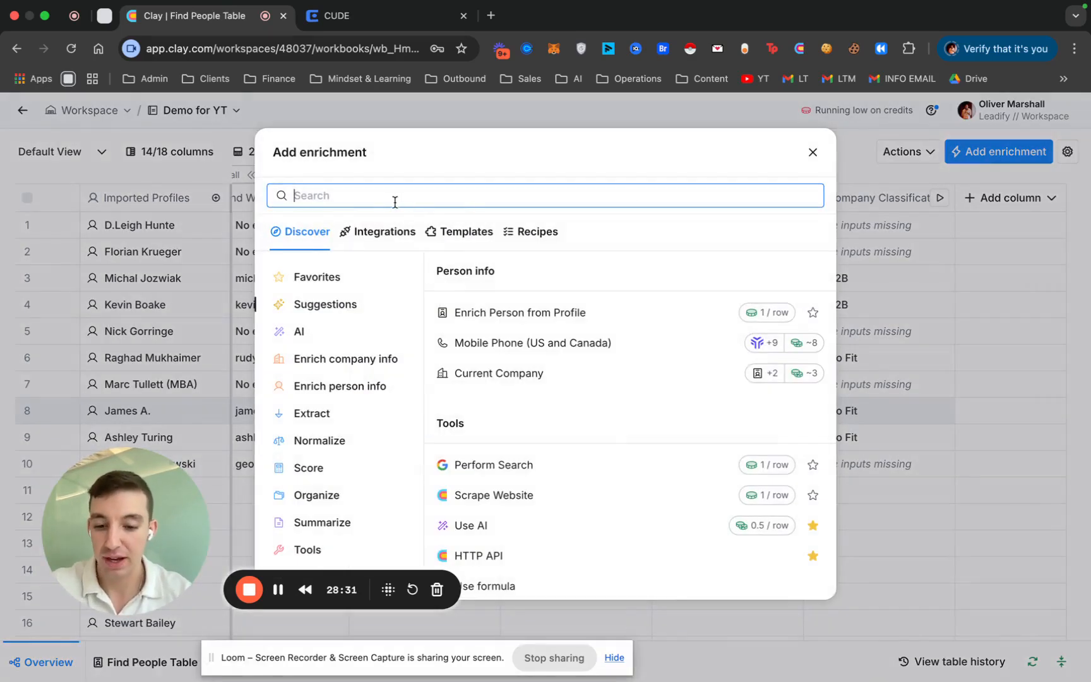
text(zenrow)
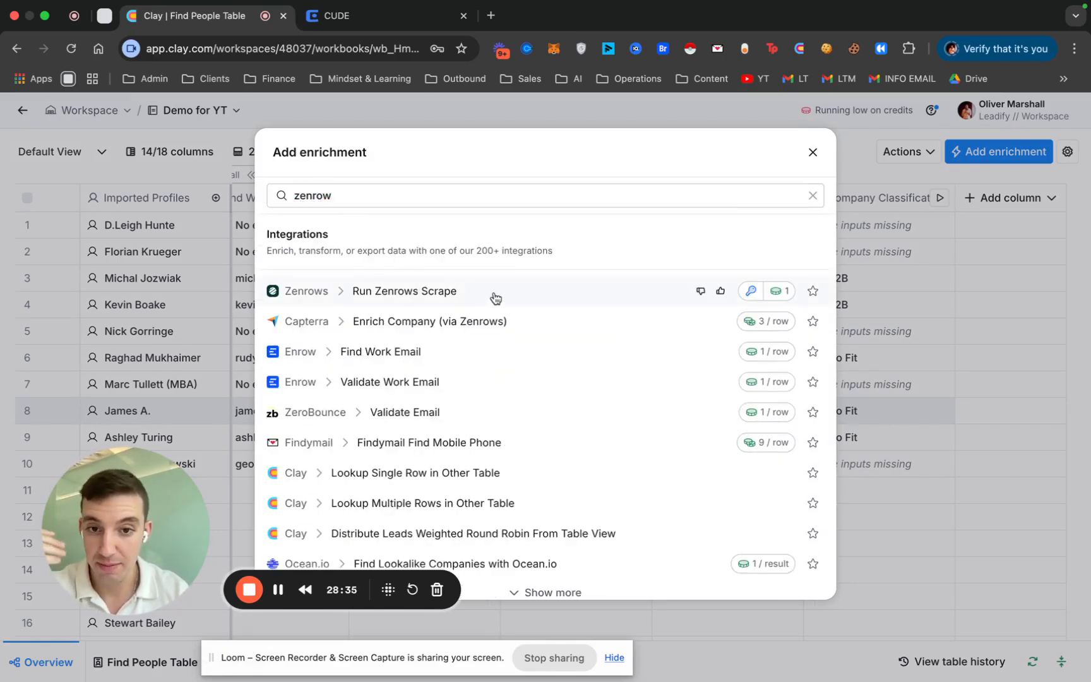
click(495, 292)
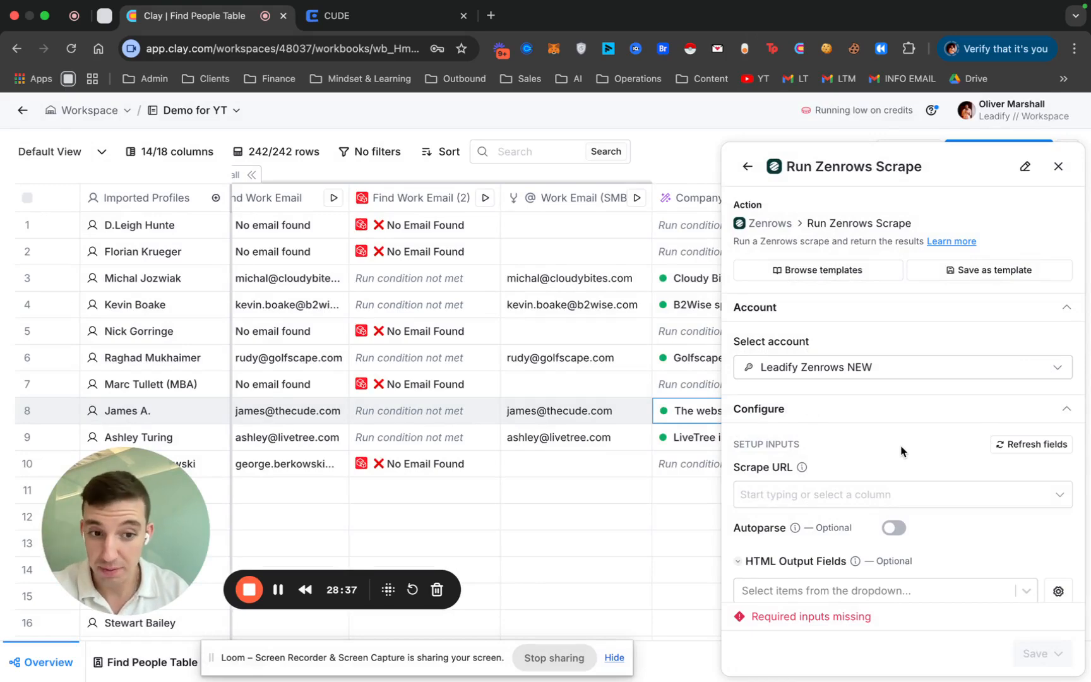
scroll(901, 450, down, 2)
click(853, 457)
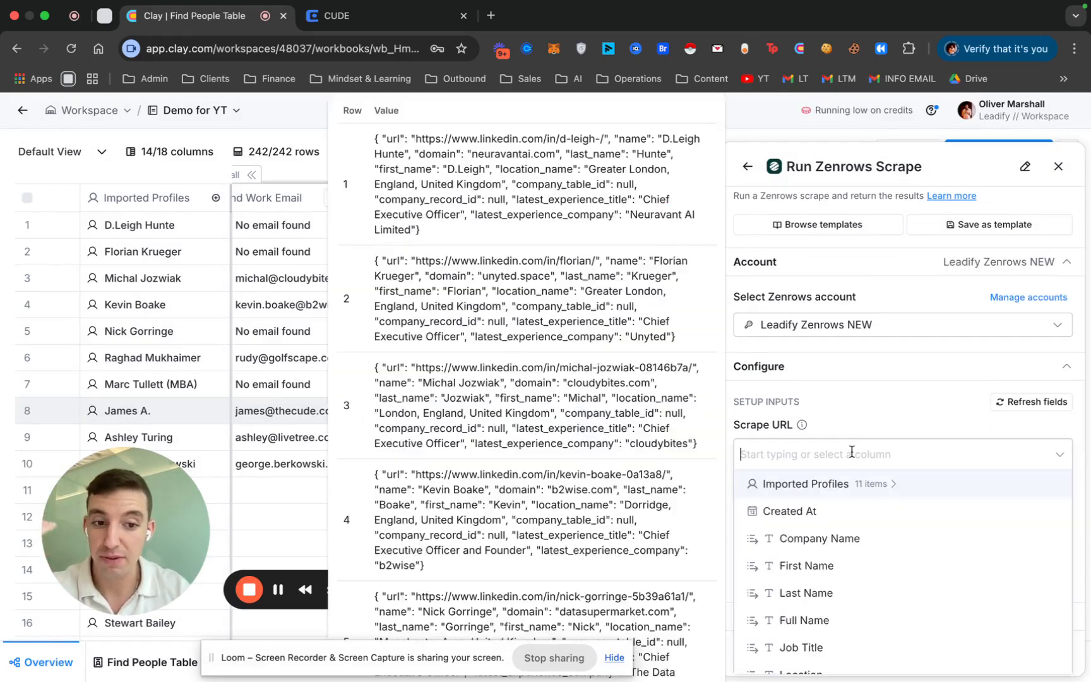
scroll(820, 545, down, 3)
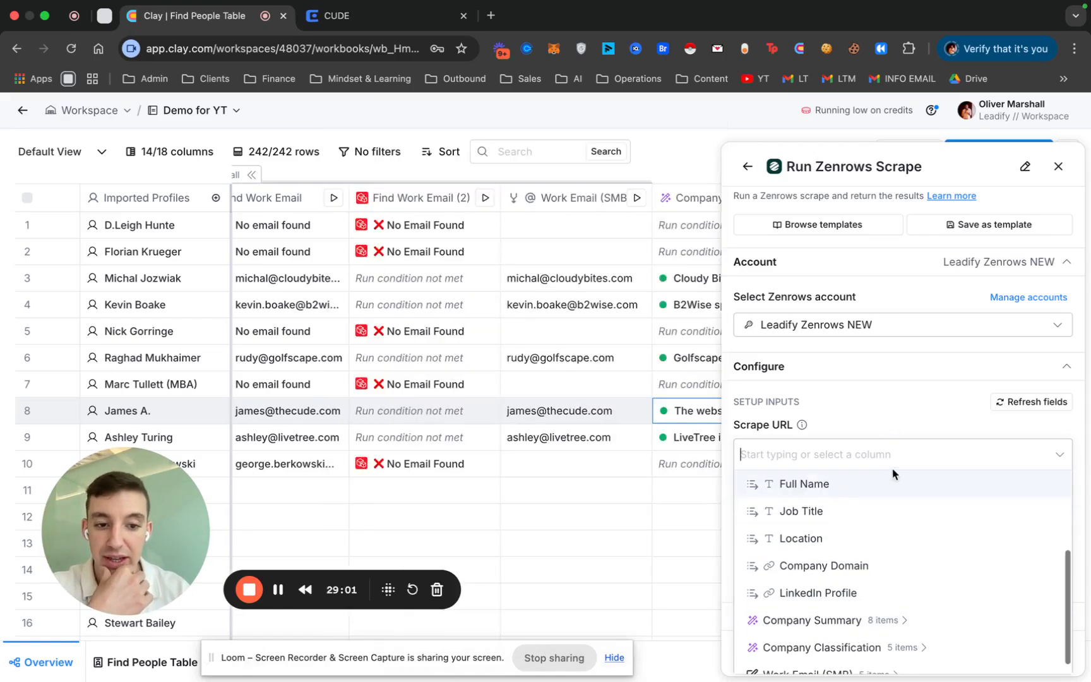
Step: Set the Zenrows scrape URL to the Company Domain column
scroll(869, 533, up, 2)
scroll(843, 586, down, 2)
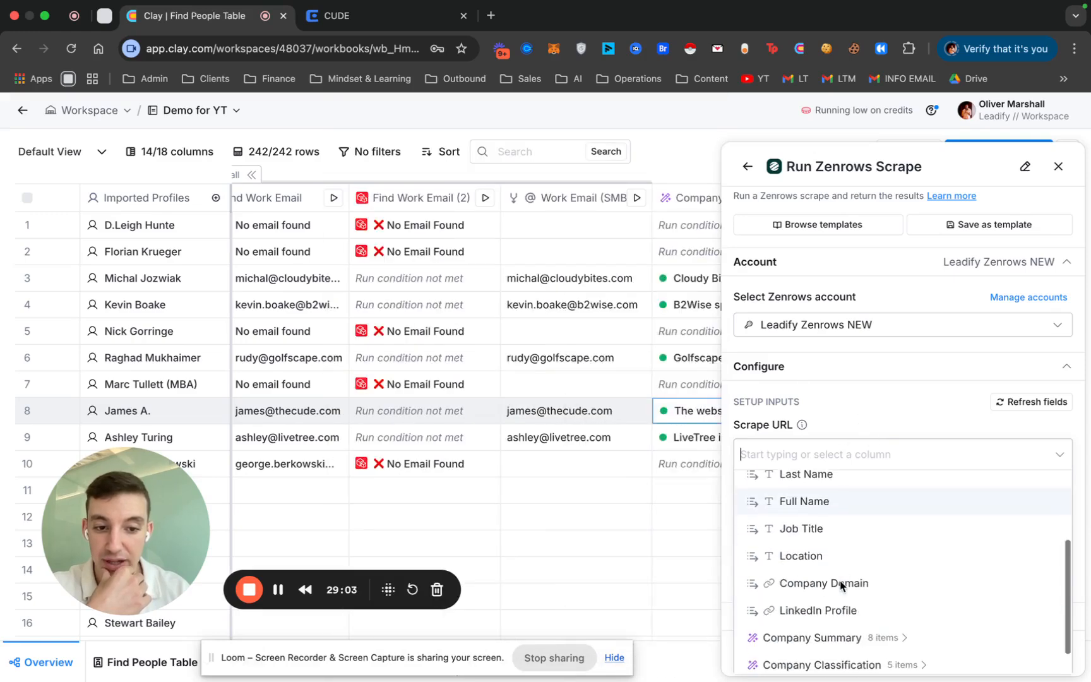
click(852, 586)
Step: Describe the scrape's run condition for the AI formula generator as "Only run if Work Email (SMB) is not empty"
scroll(883, 486, down, 5)
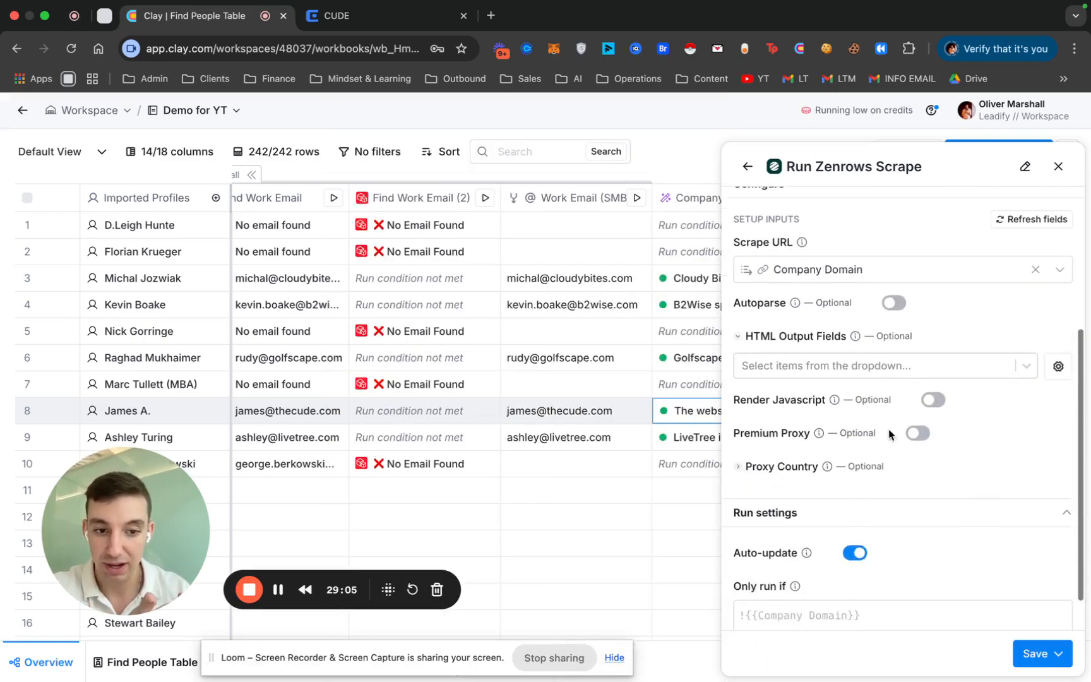
click(996, 605)
click(327, 310)
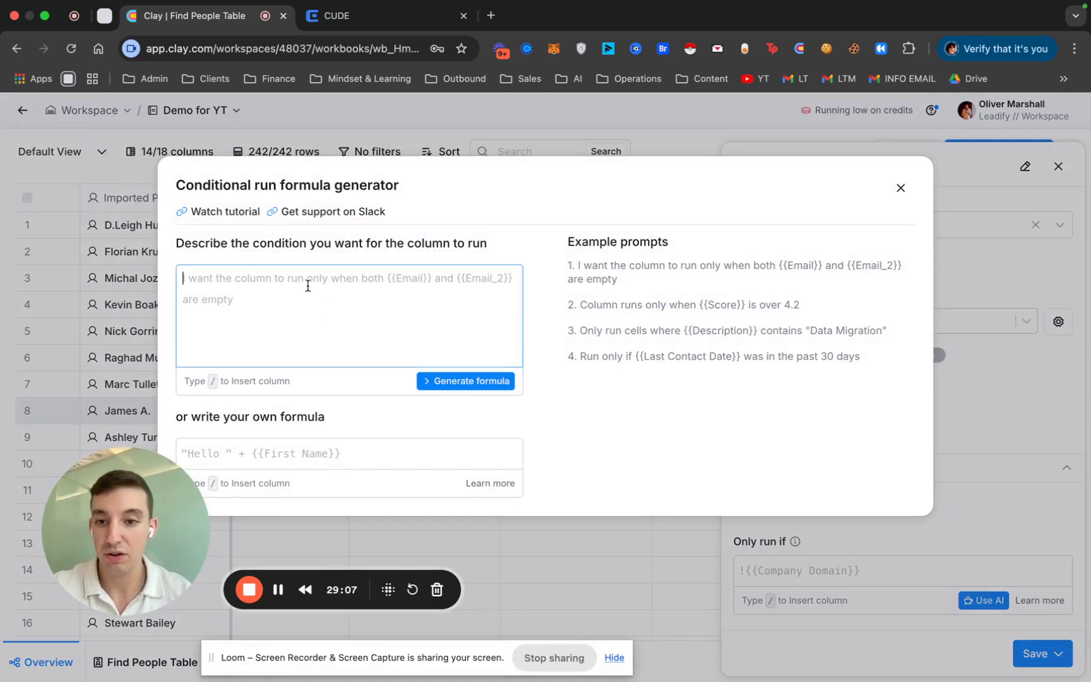
text(Only run if /f)
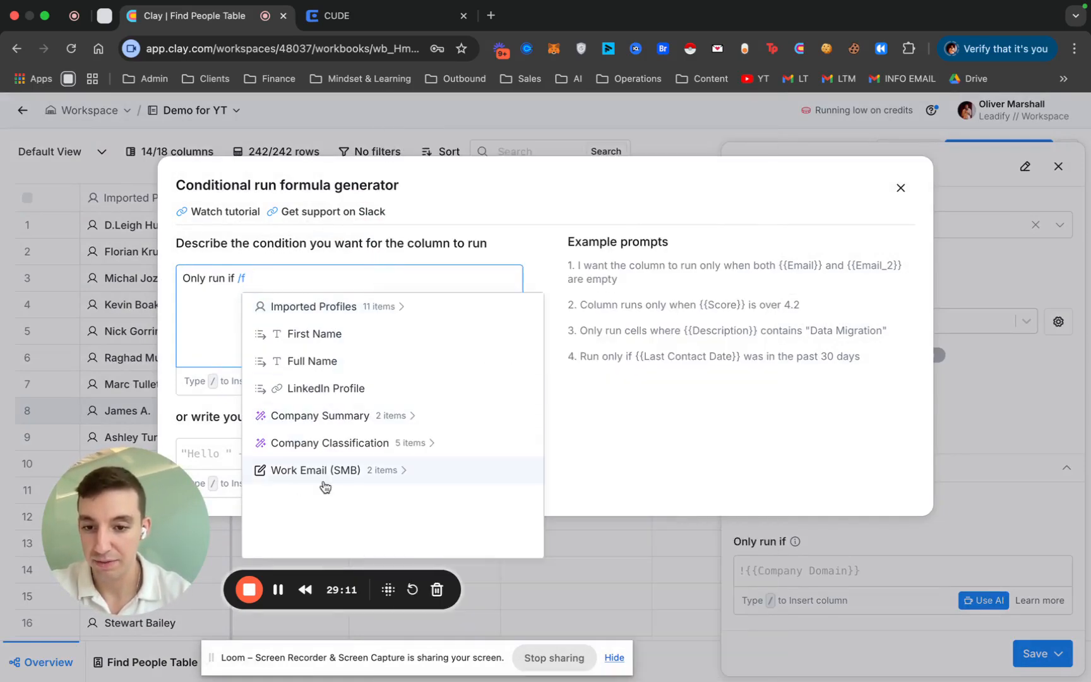
click(319, 471)
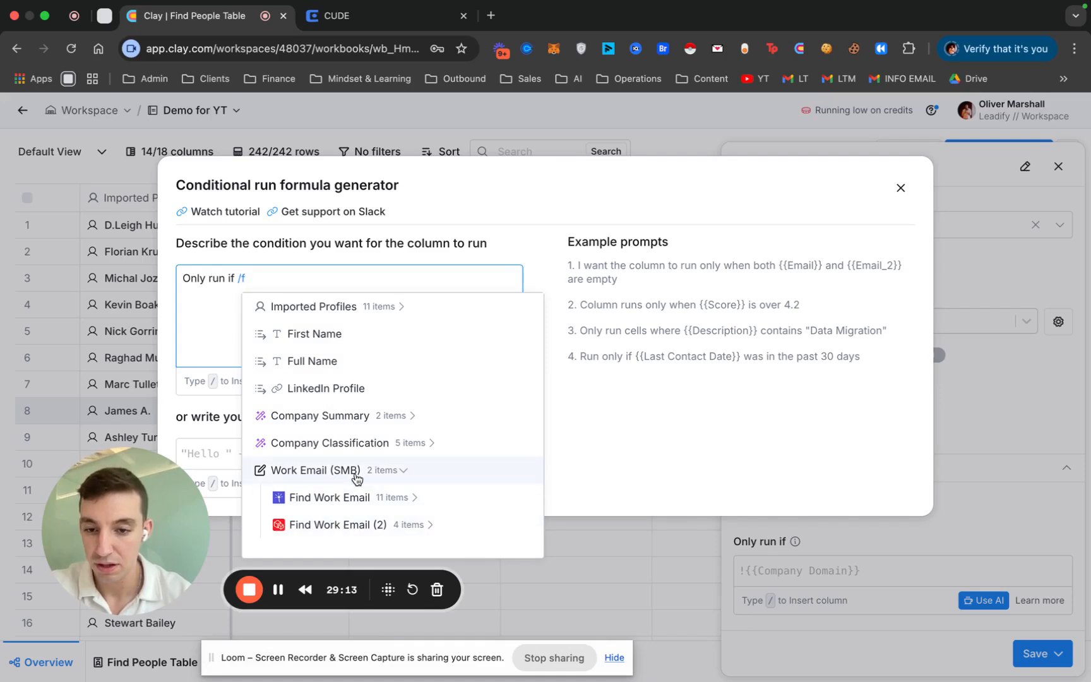
key(BackSpace)
scroll(356, 465, down, 4)
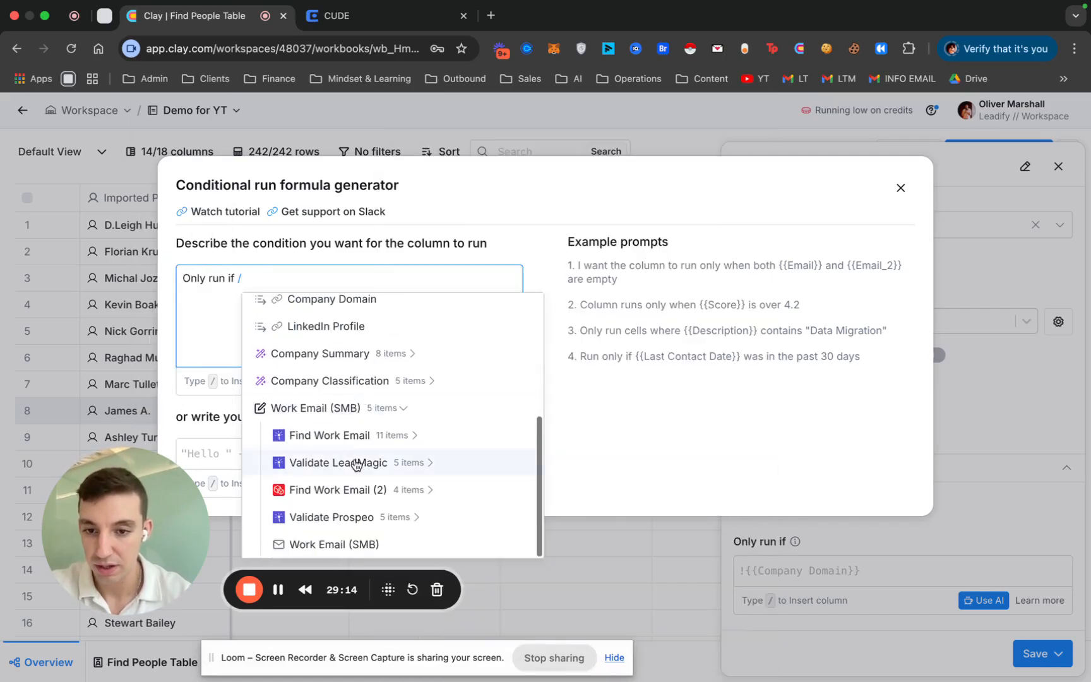
click(334, 542)
text(is not empty)
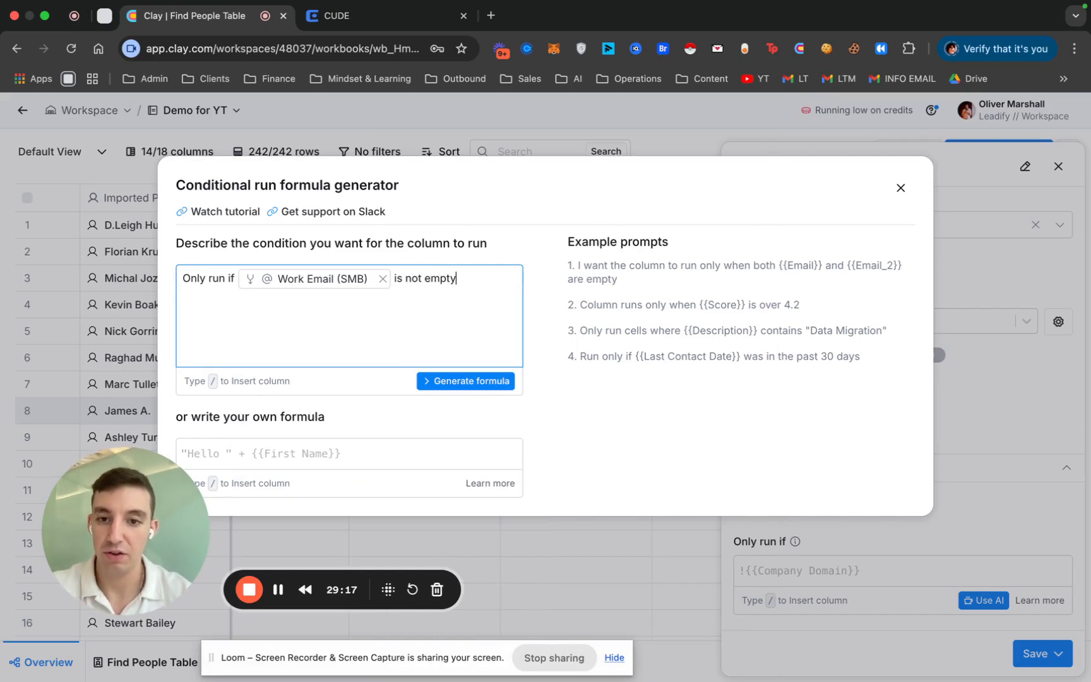
Step: Generate and accept the run-condition formula, and save and run the Zenrows scrape column
click(477, 381)
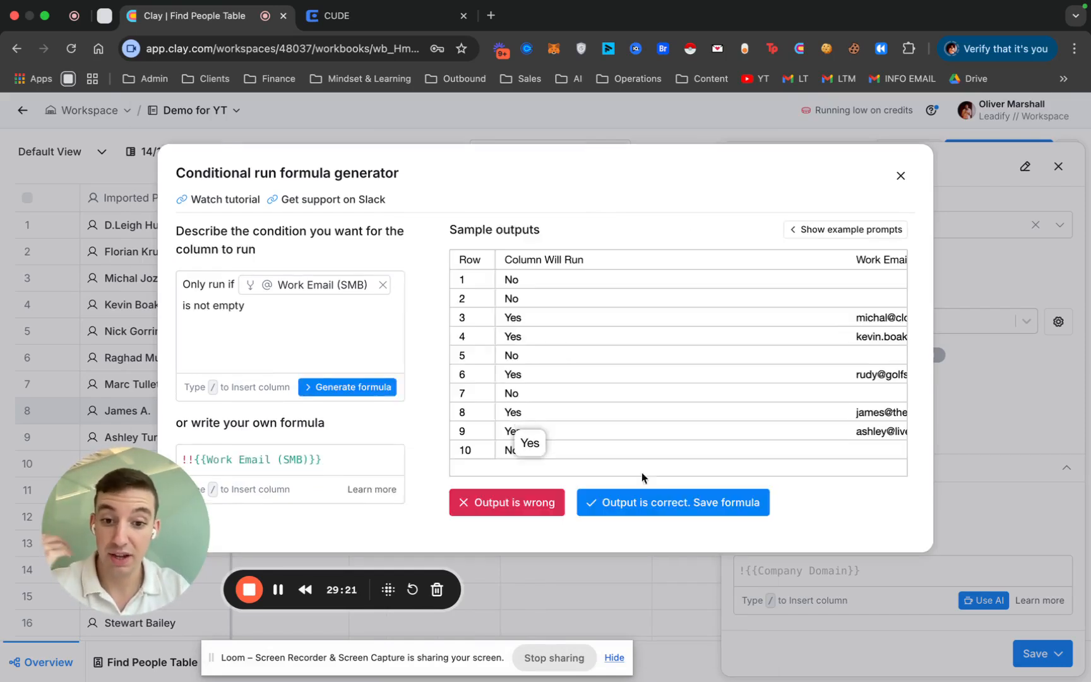
click(667, 513)
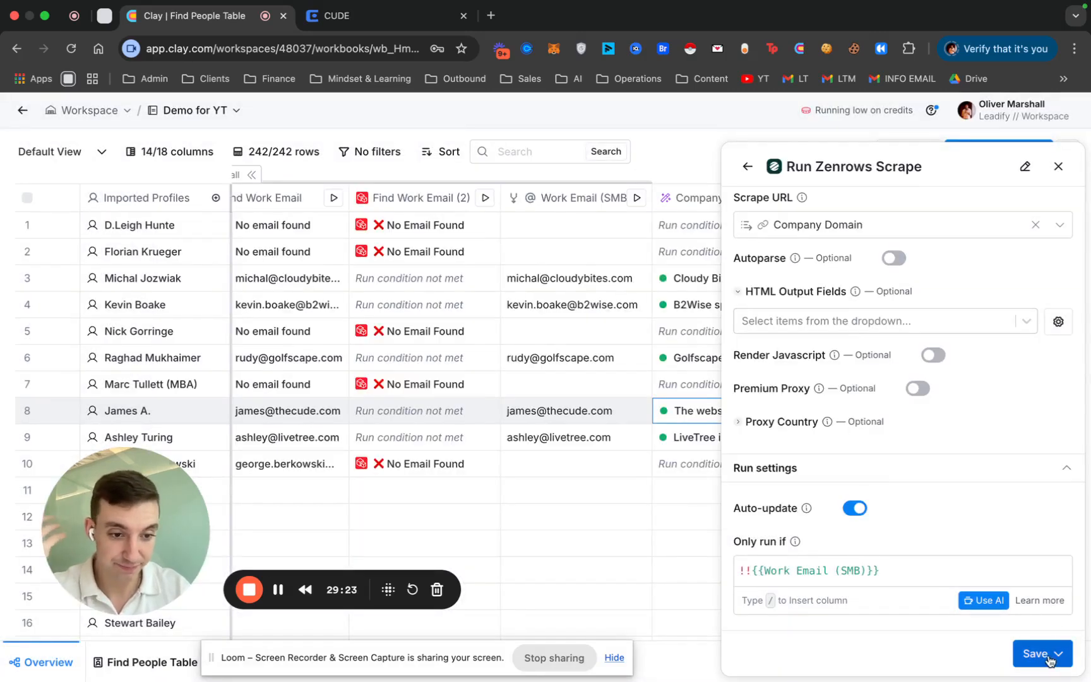
click(1042, 653)
click(931, 559)
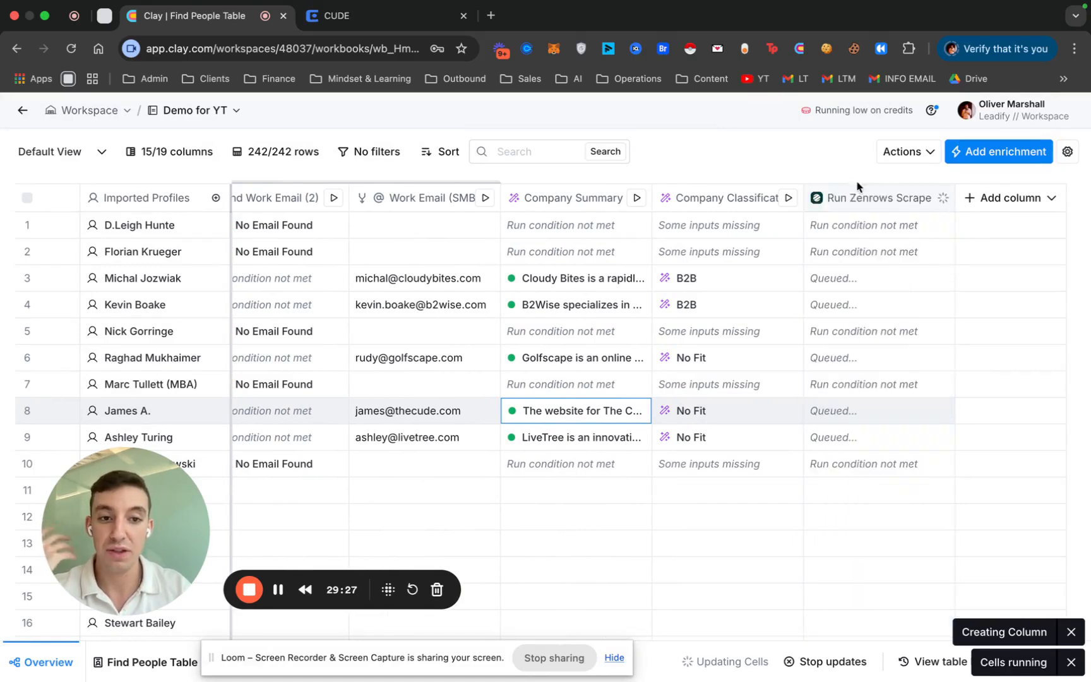
Step: Review the account and input settings of the Run Zenrows Scrape column
click(881, 210)
click(879, 261)
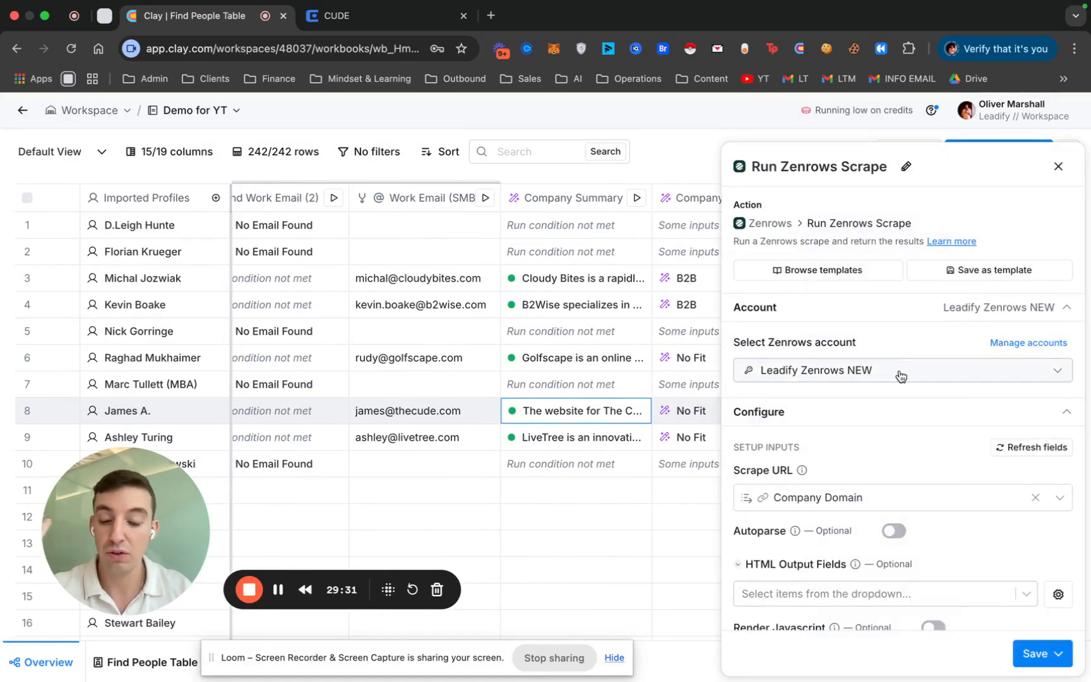
click(1060, 169)
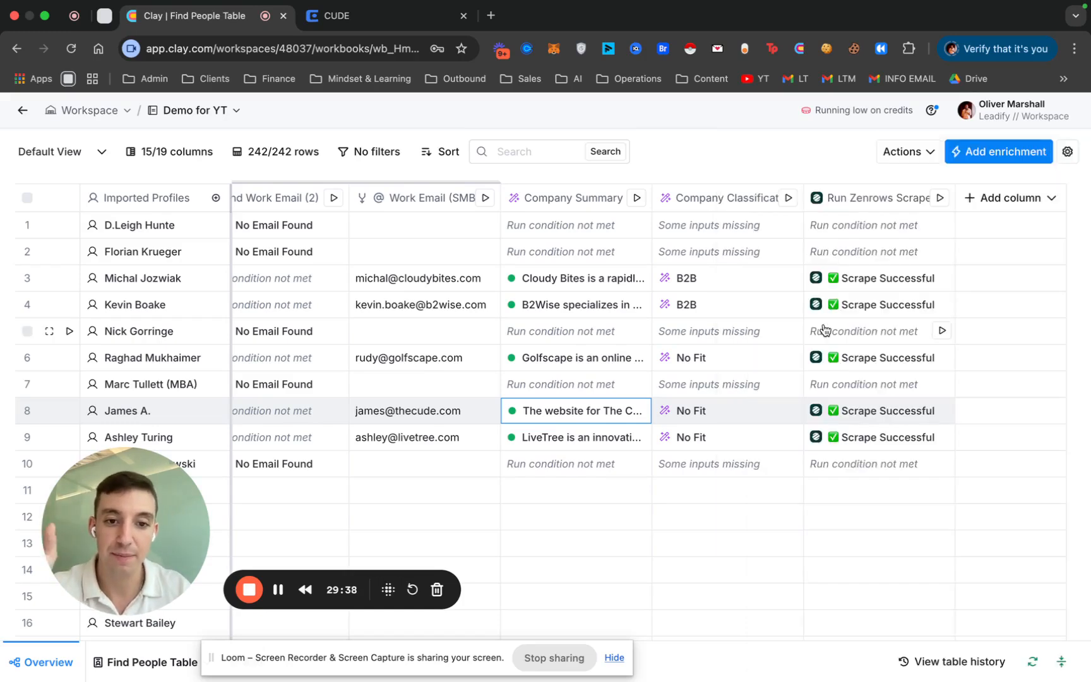
Step: Examine the Zenrows scrape details for row 3, from the links and body text through to the extracted keywords
click(865, 281)
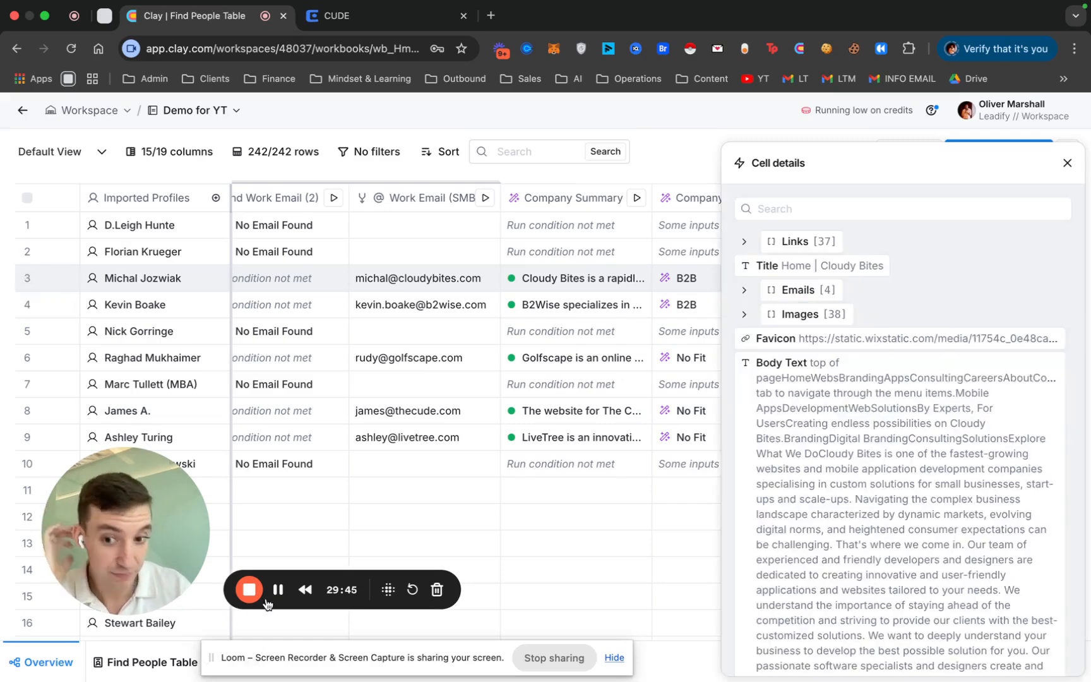
scroll(920, 450, down, 2)
scroll(922, 450, up, 2)
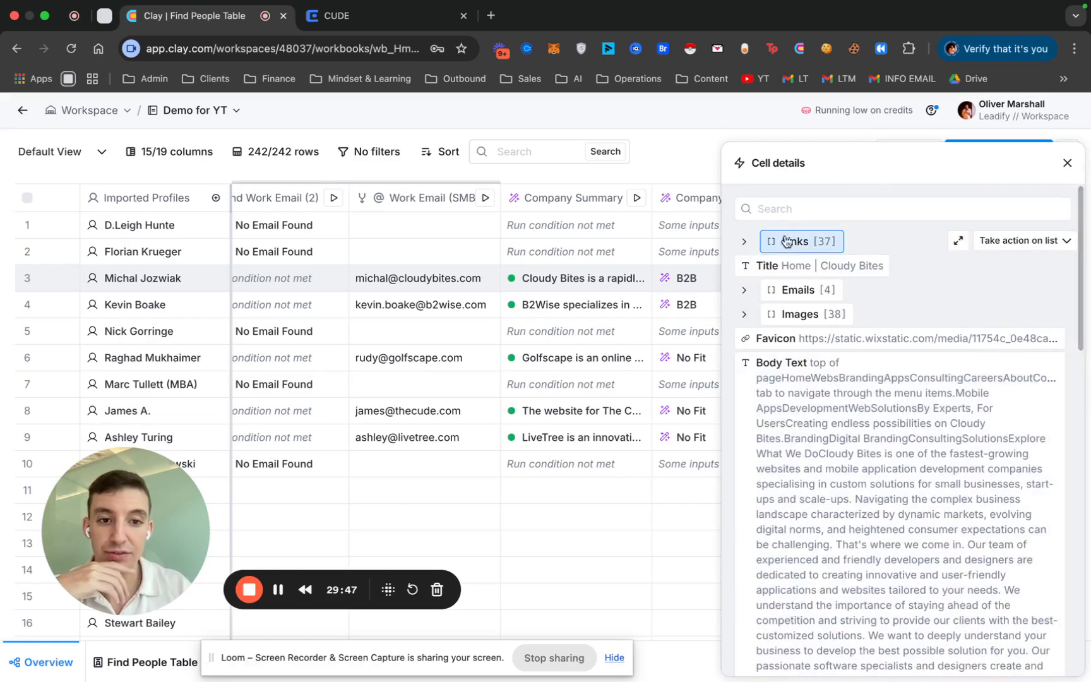
scroll(907, 256, down, 10)
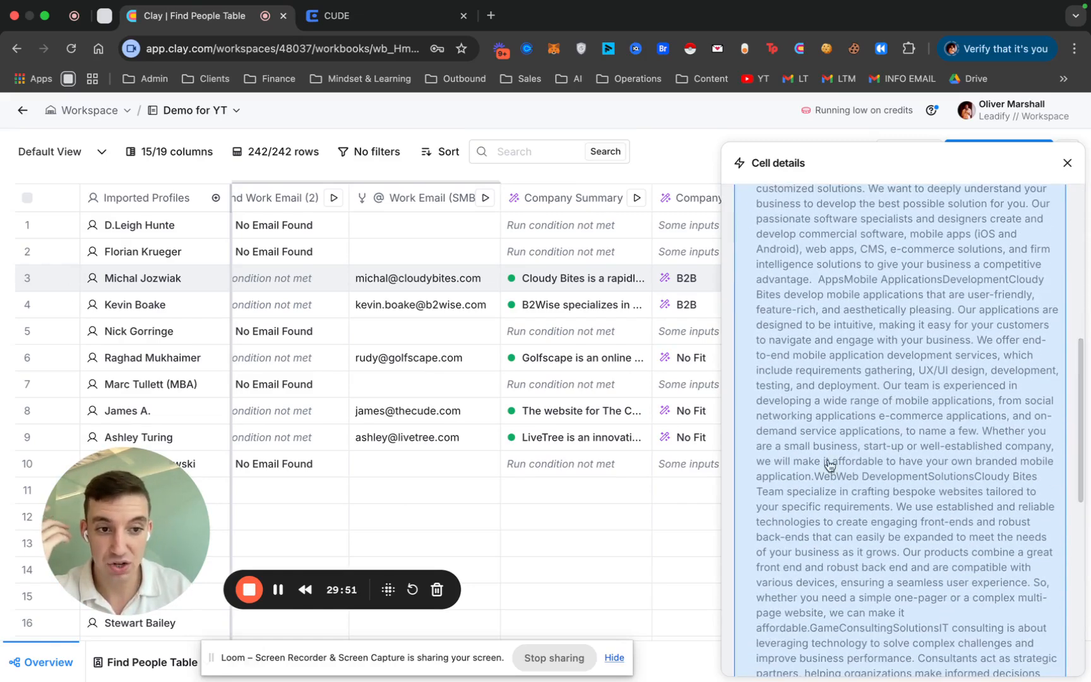
scroll(912, 439, down, 10)
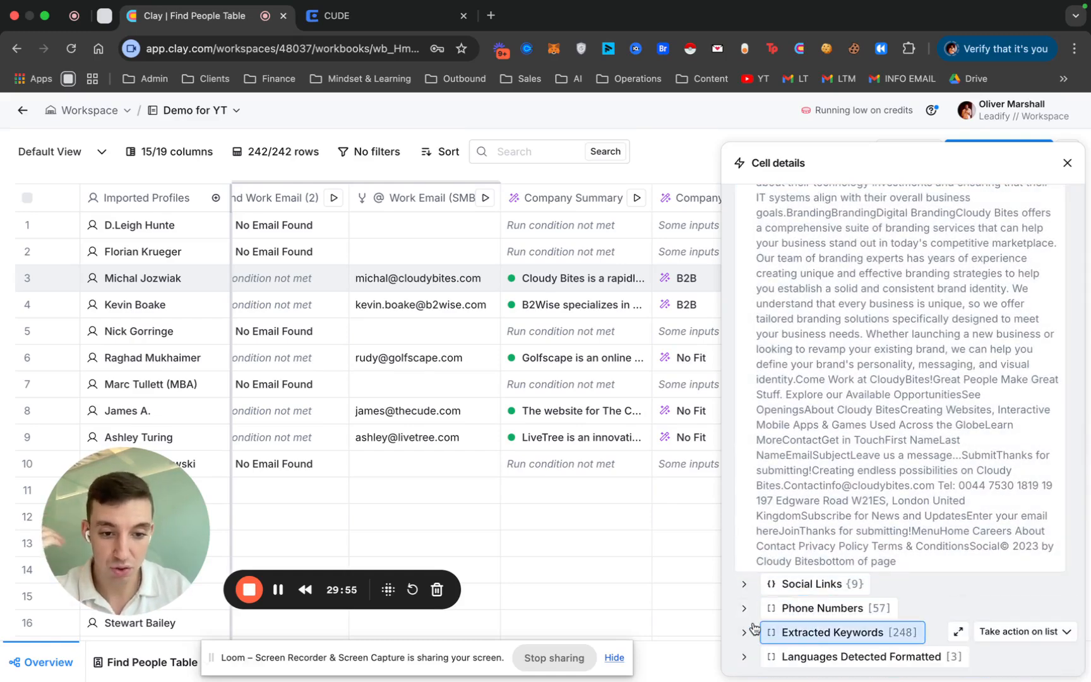
scroll(969, 602, up, 20)
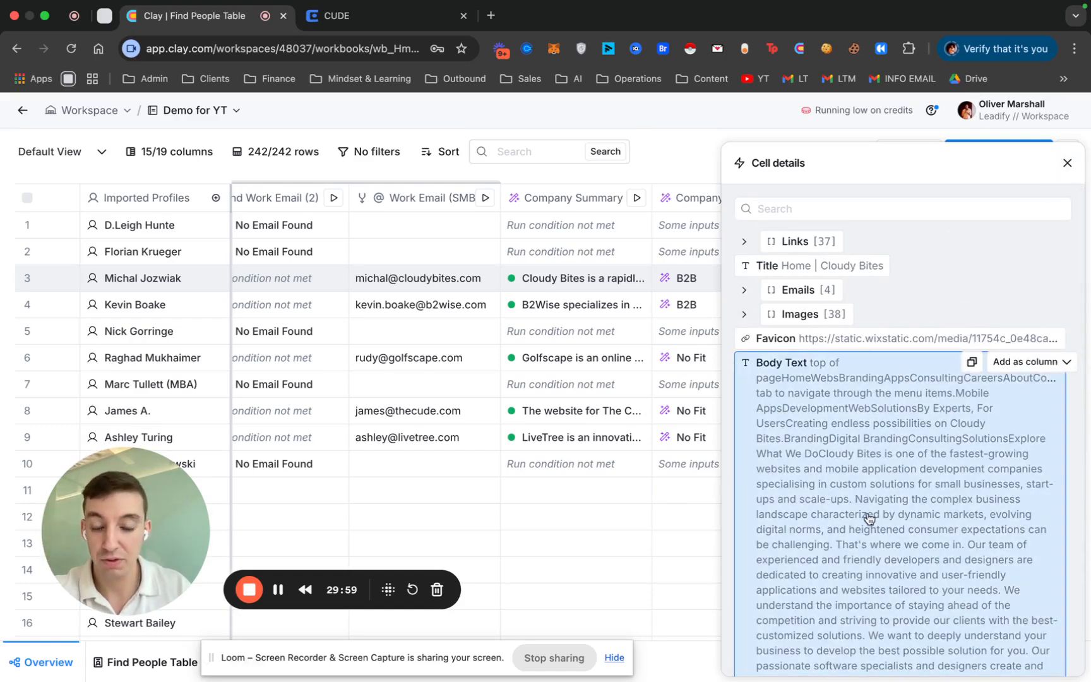
scroll(870, 519, down, 1)
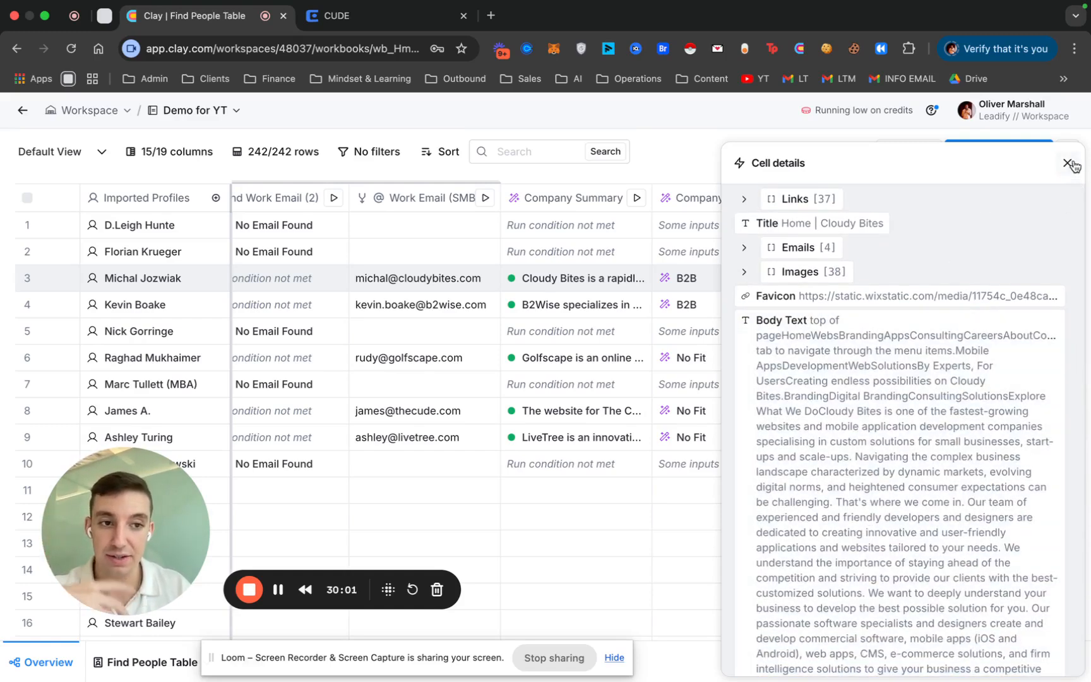
click(1067, 163)
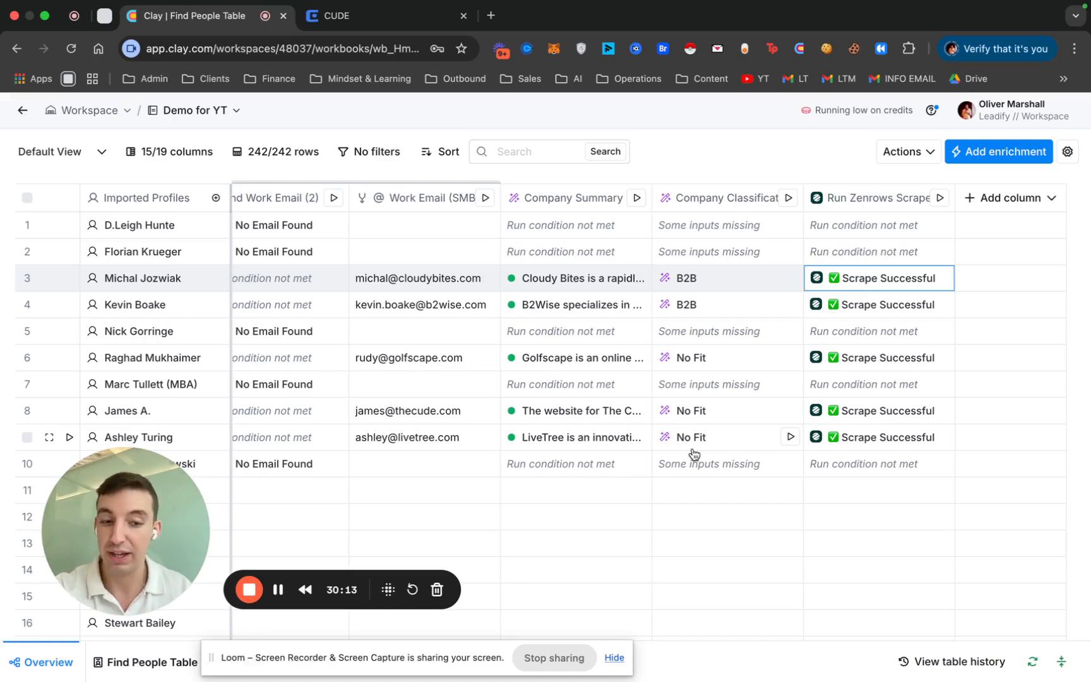
Step: Move the Company Classification column after the Run Zenrows Scrape column
click(998, 156)
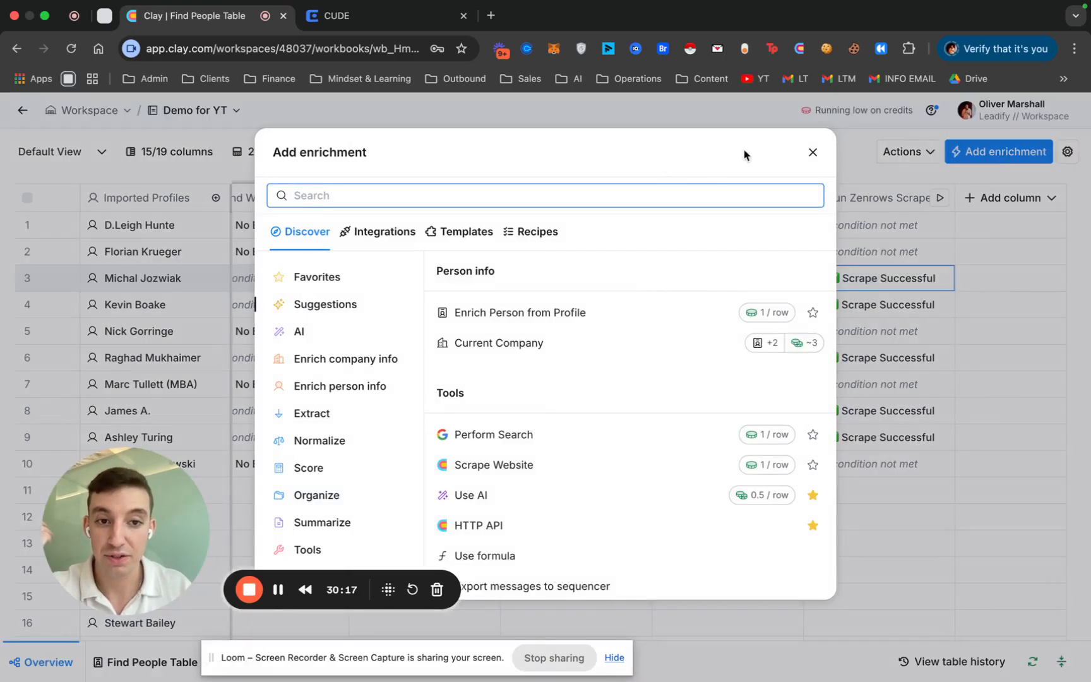
click(807, 156)
drag(667, 203, 881, 208)
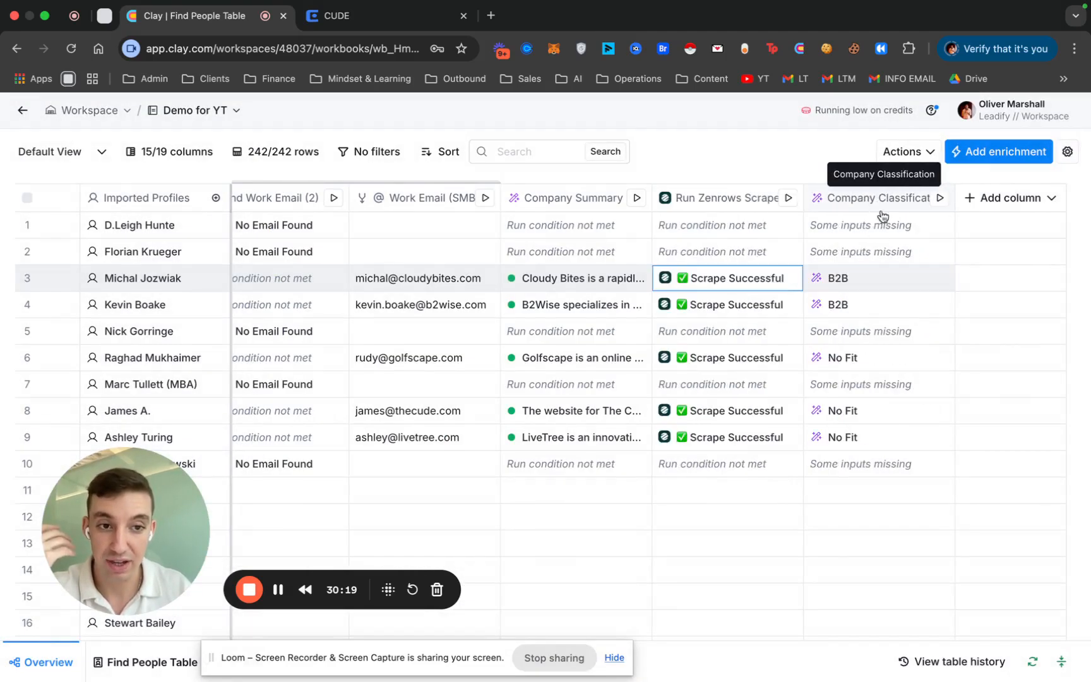
Step: In the Company Classification prompt, change the last label to "Company description input:" and remove the Company Summary response below it
click(881, 200)
click(864, 260)
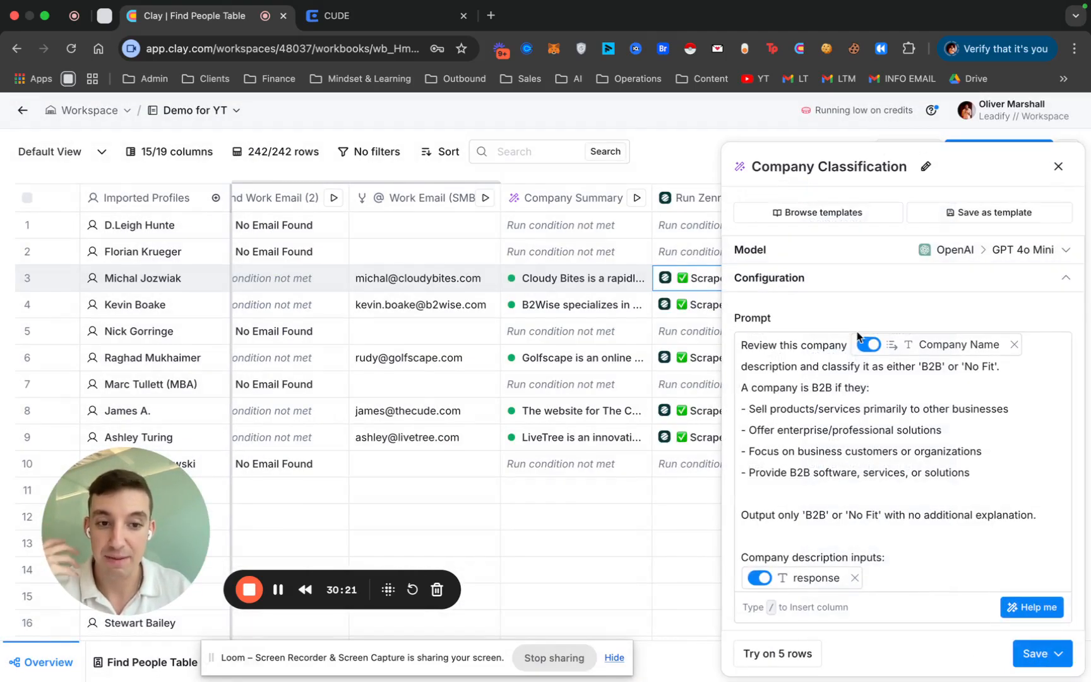
scroll(936, 458, down, 1)
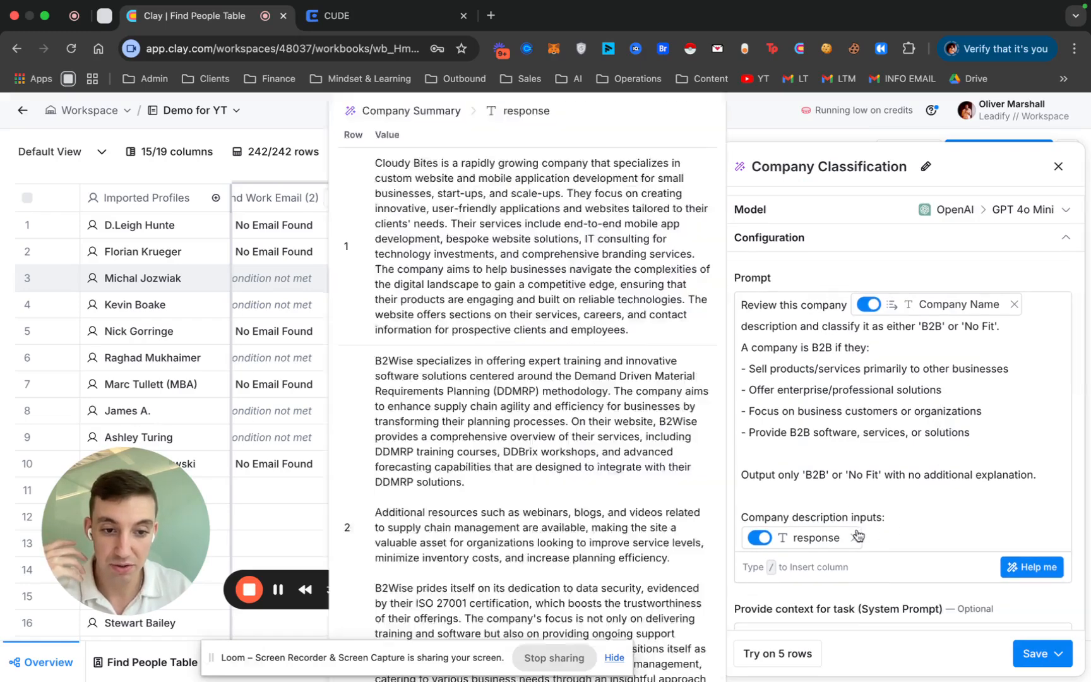
click(881, 516)
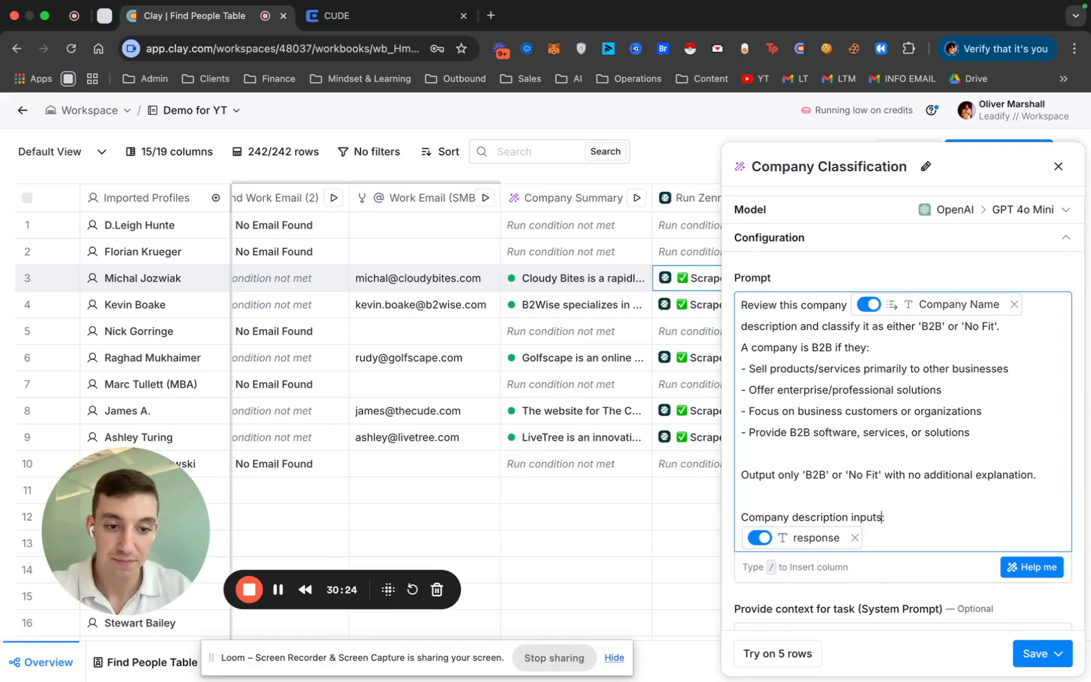
click(854, 537)
Step: Insert the bodyText output of Run Zenrows Scrape as the company description input in the prompt
text(/)
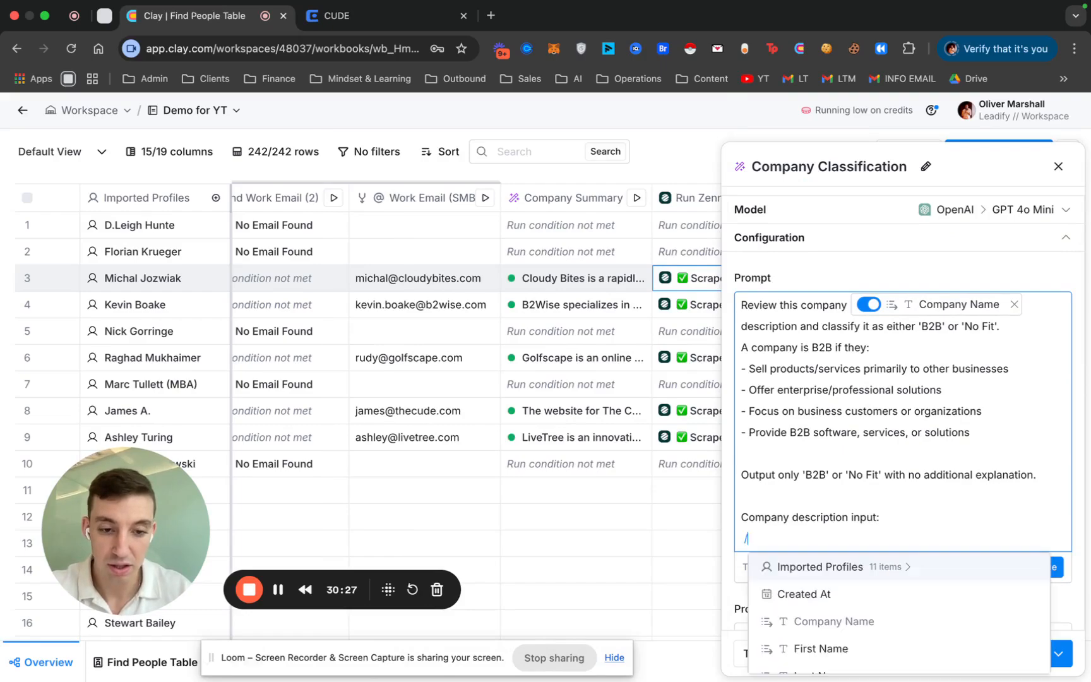
scroll(828, 633, down, 3)
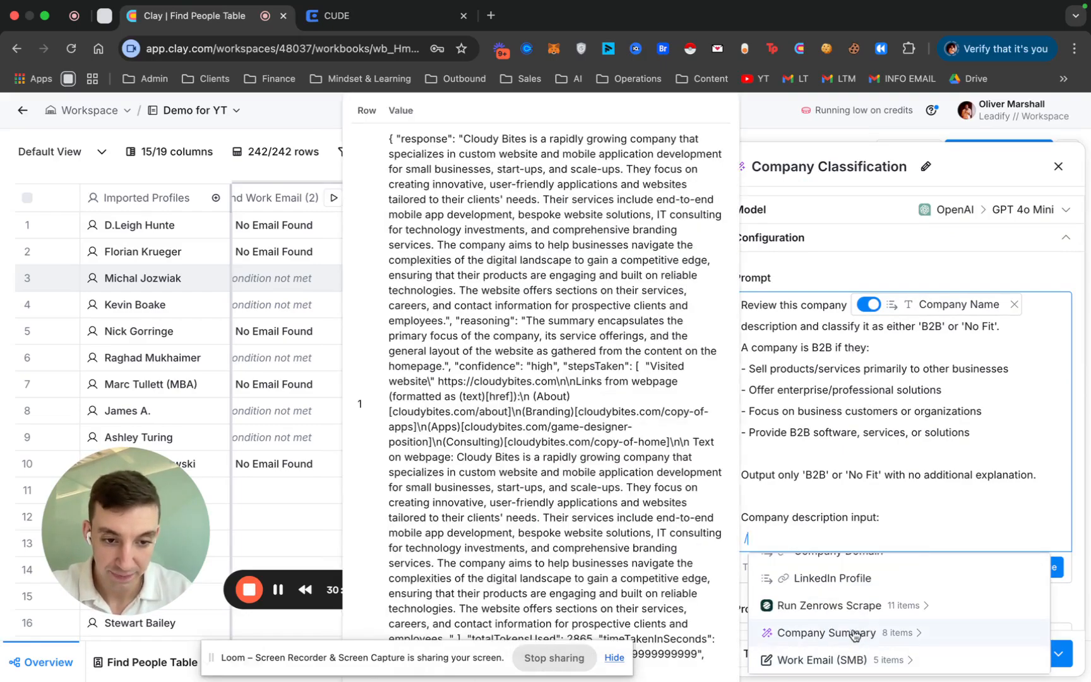
click(866, 633)
click(865, 568)
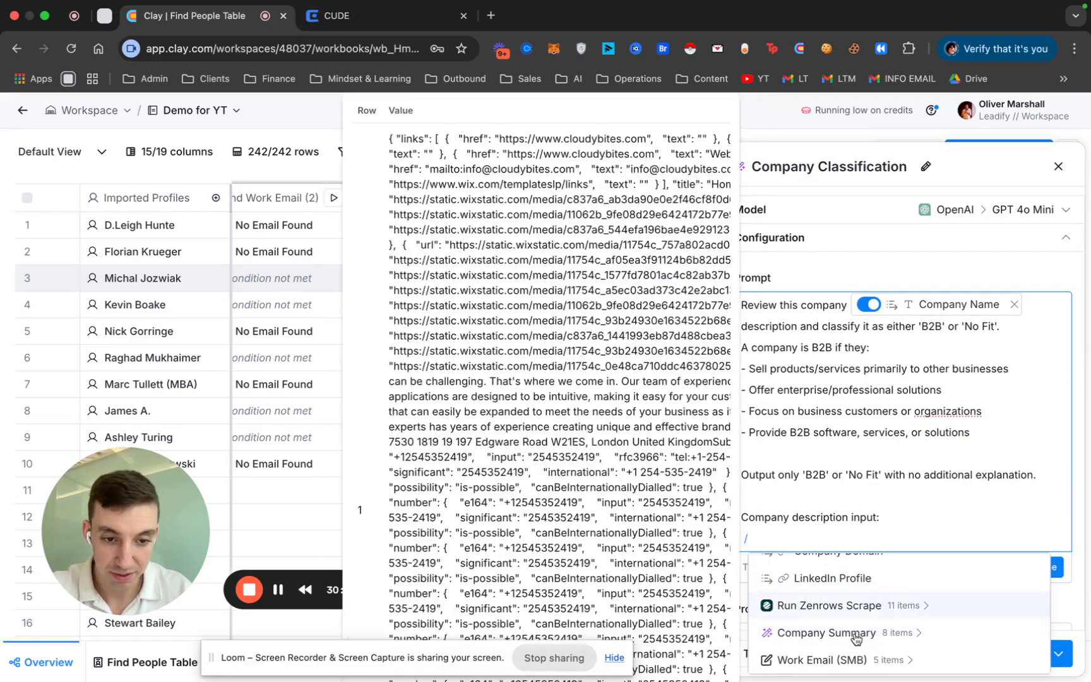
click(835, 605)
scroll(855, 605, down, 3)
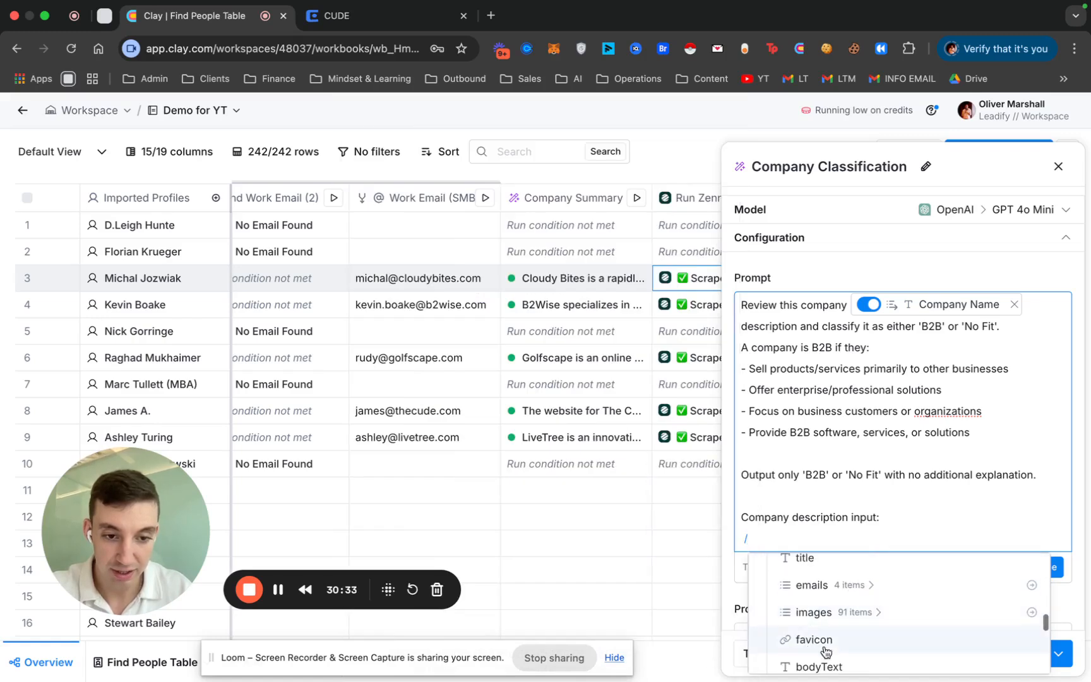
scroll(848, 624, down, 3)
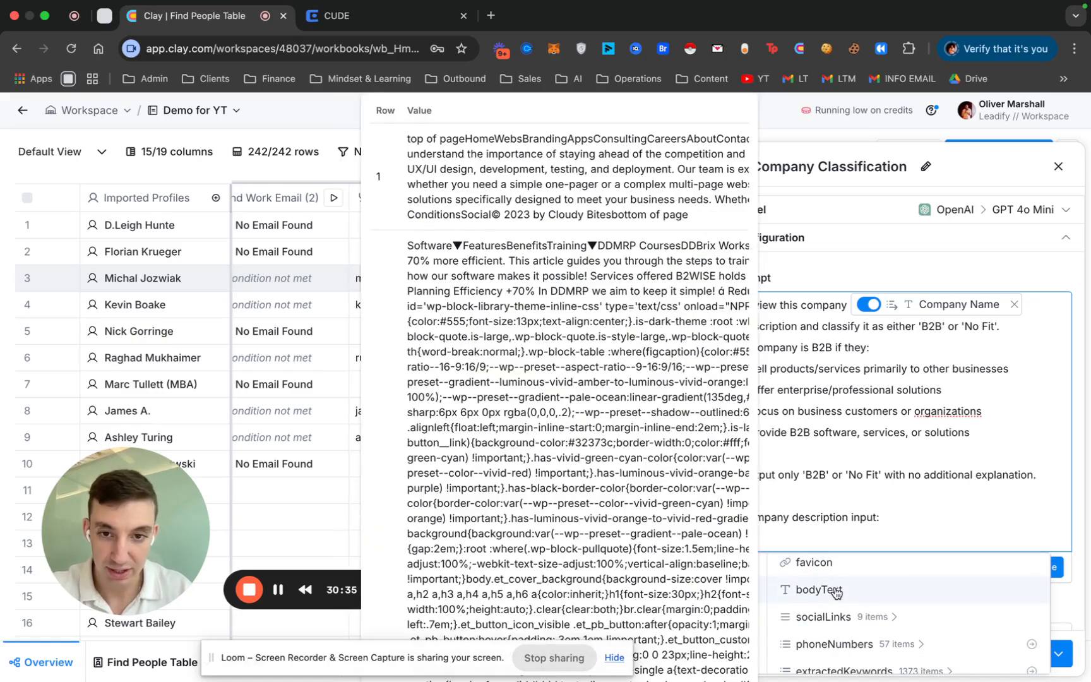
click(819, 589)
Step: Save the edited Company Classification column and rerun it
scroll(972, 587, down, 8)
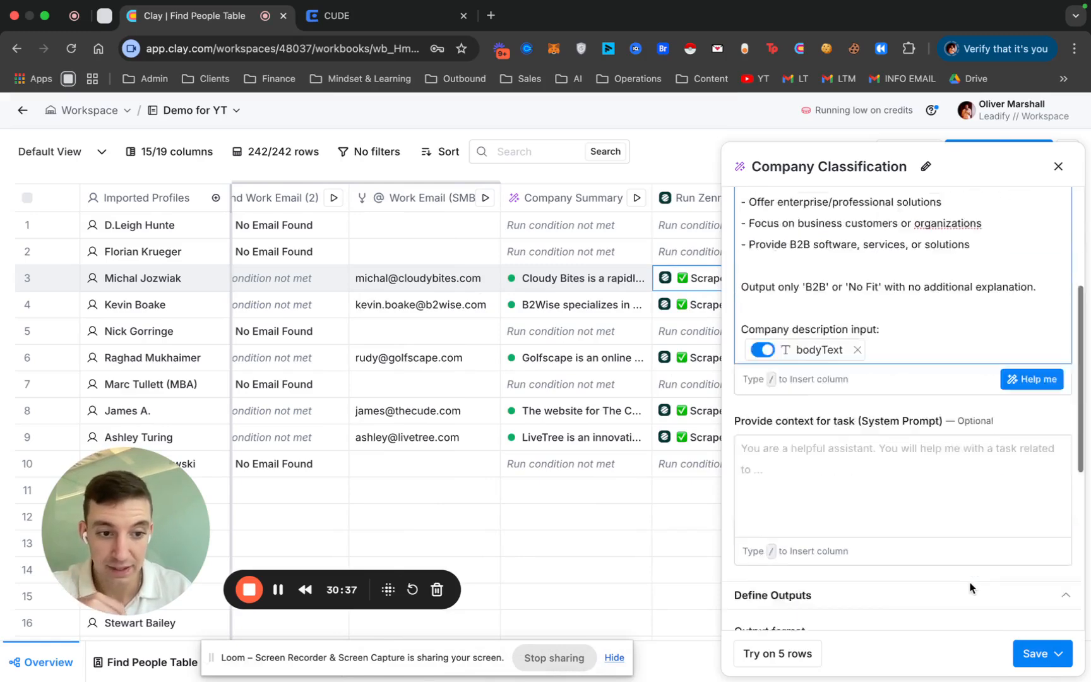
click(1042, 654)
click(972, 559)
Step: Inspect the Zenrows scrape details for row 8, including its body text
scroll(597, 478, right, 10)
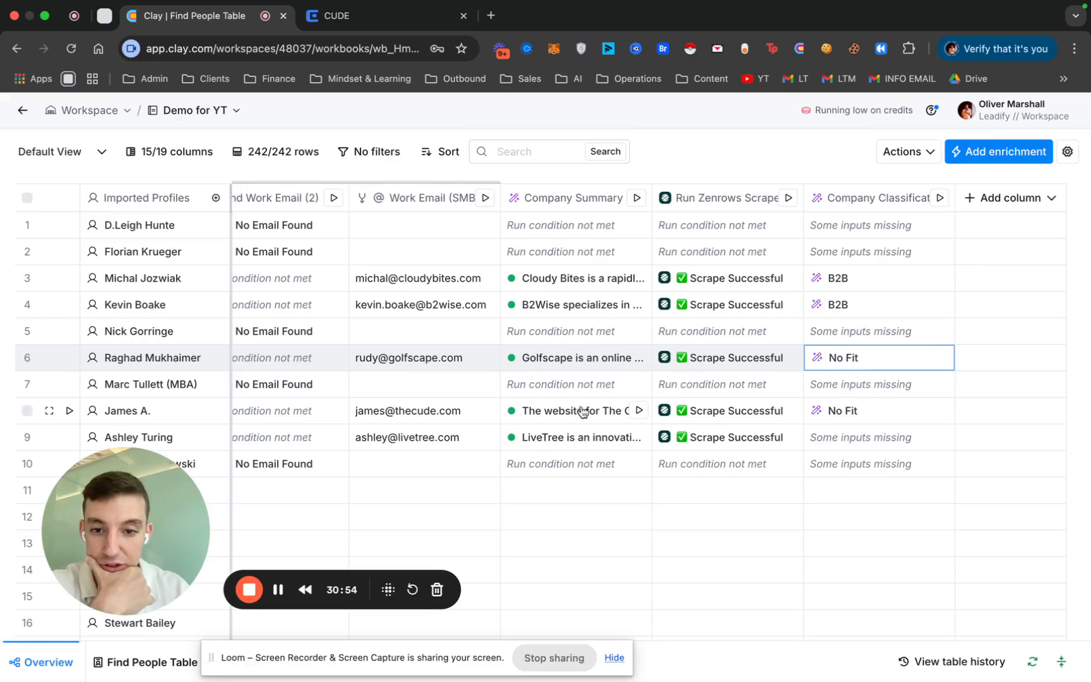
click(710, 417)
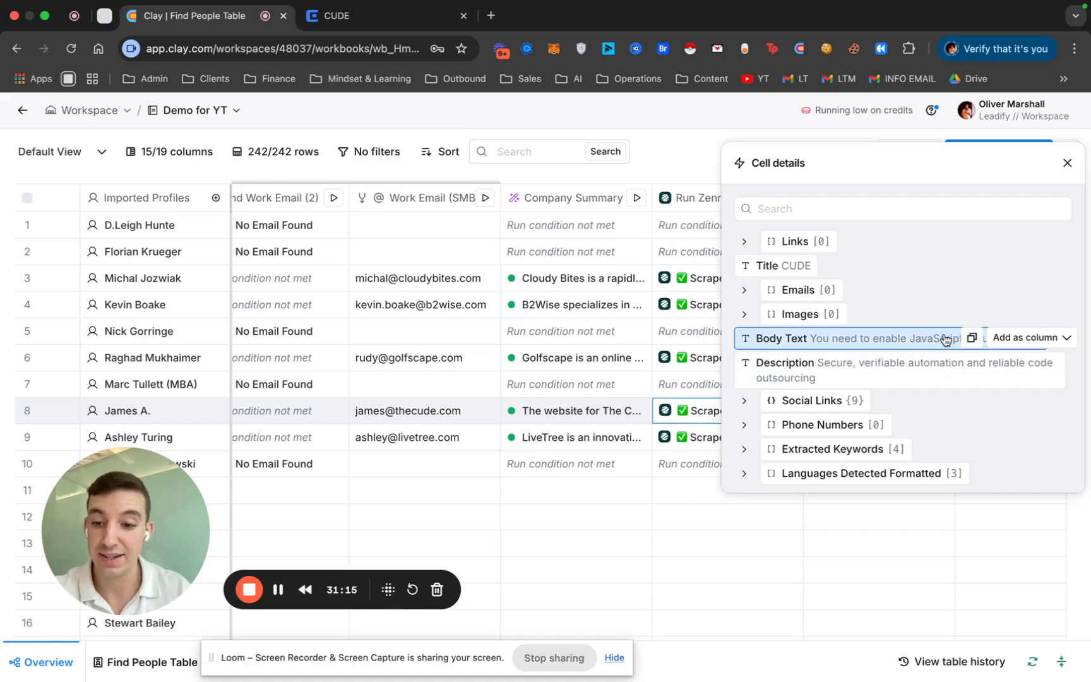
click(1068, 164)
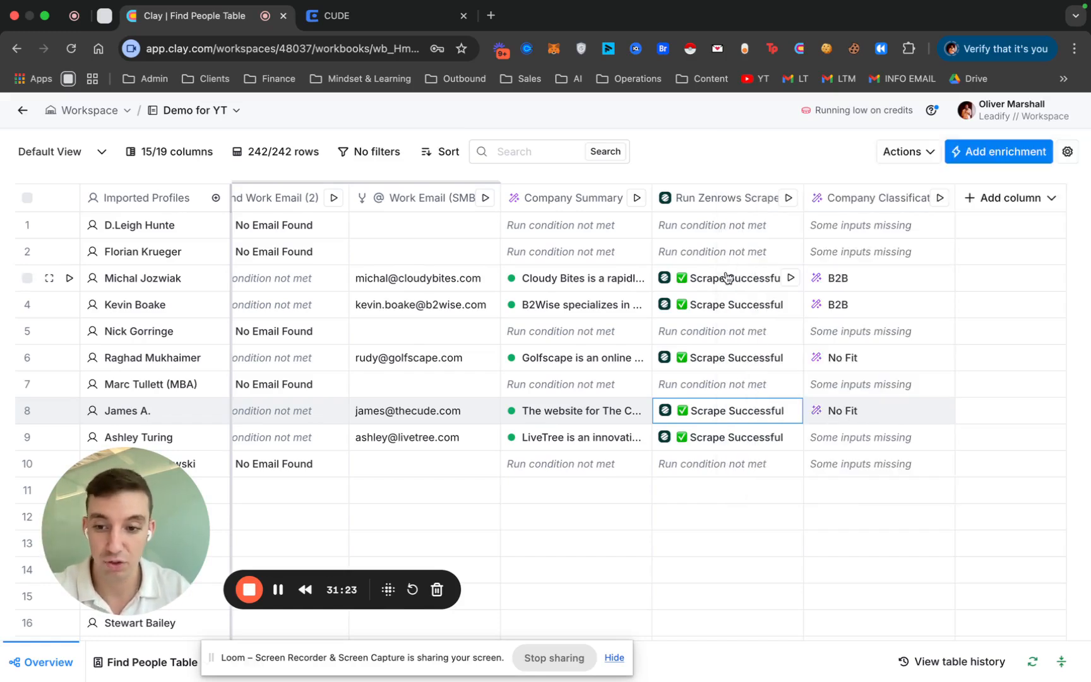
Step: Review the Run Zenrows Scrape column's settings, including its proxy options and run condition, without changing them
click(723, 199)
click(730, 265)
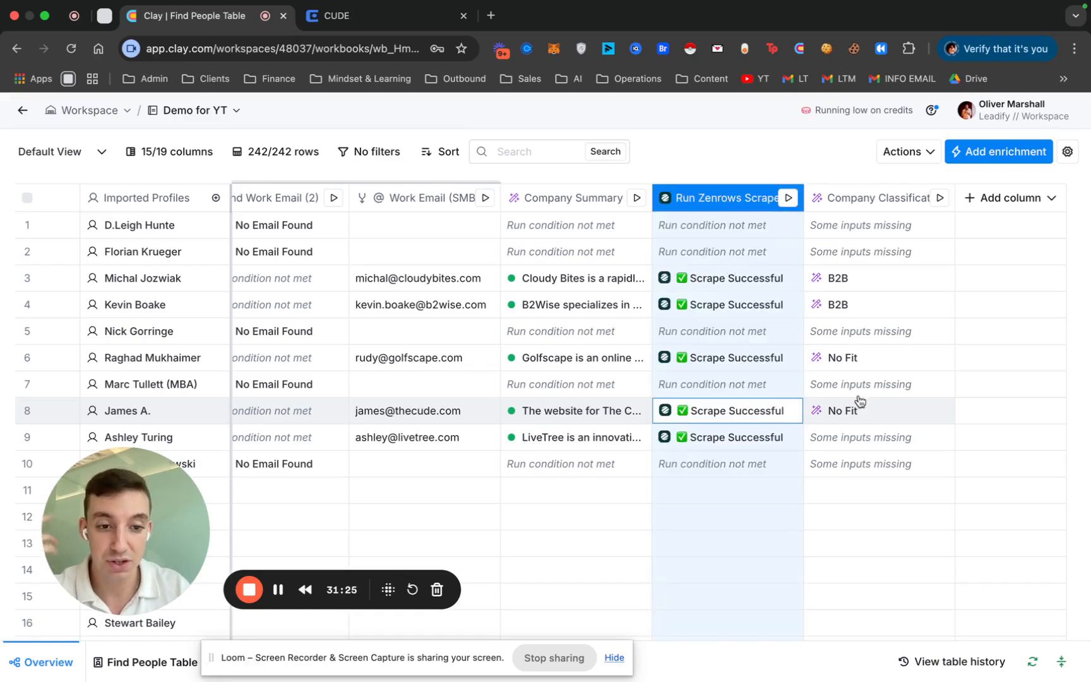
scroll(890, 492, down, 5)
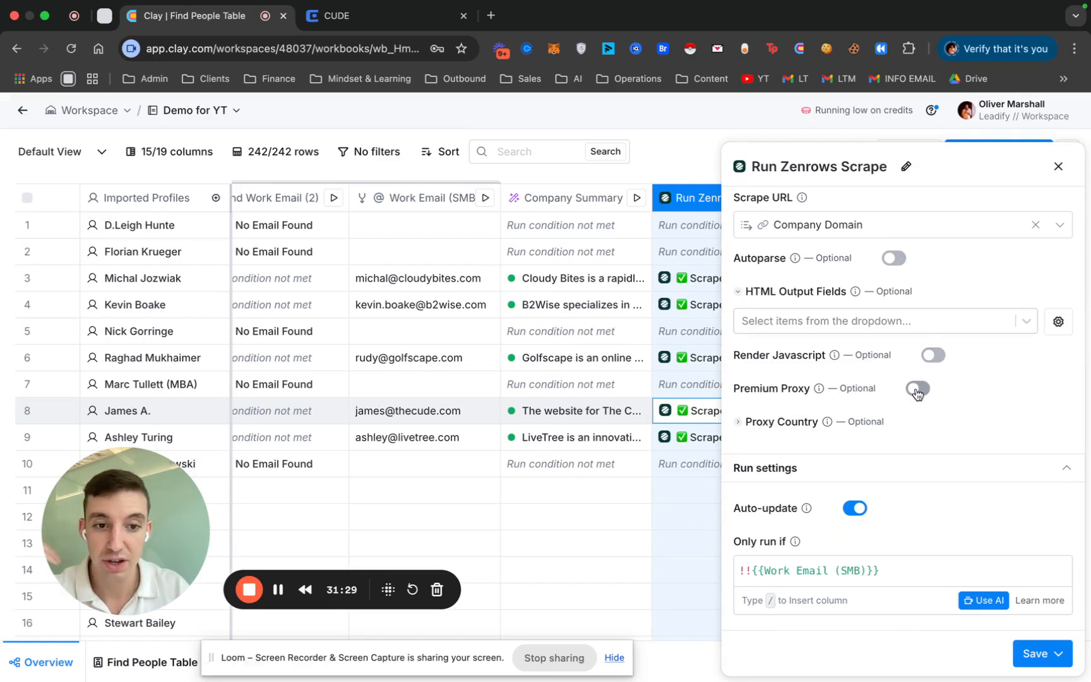
click(1058, 166)
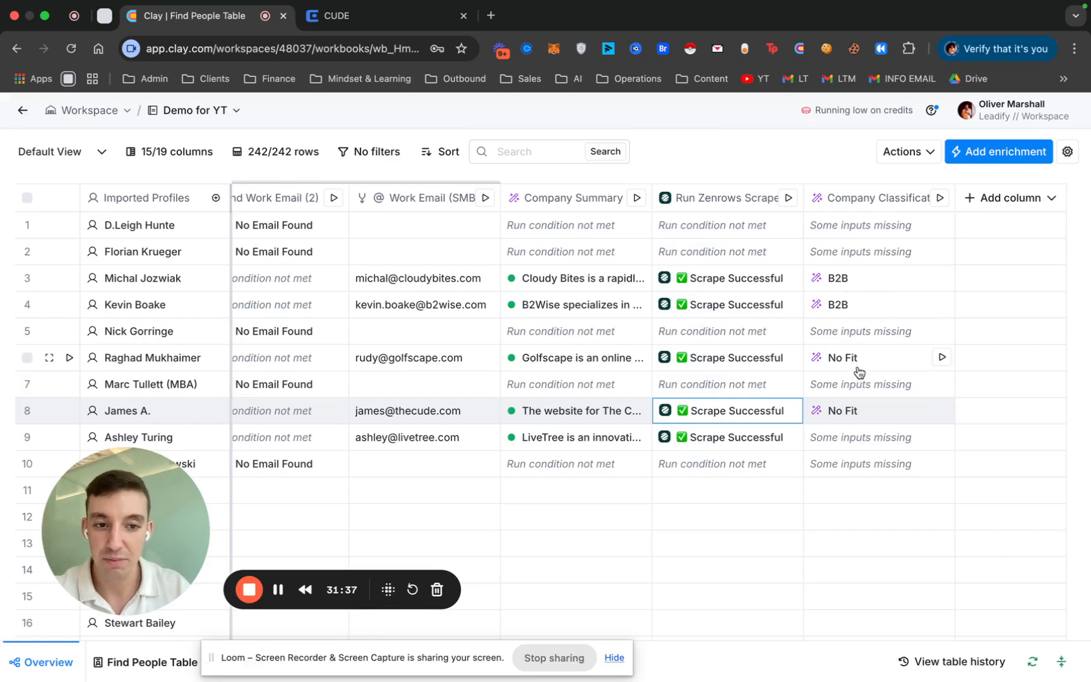
scroll(865, 442, down, 2)
scroll(864, 467, up, 2)
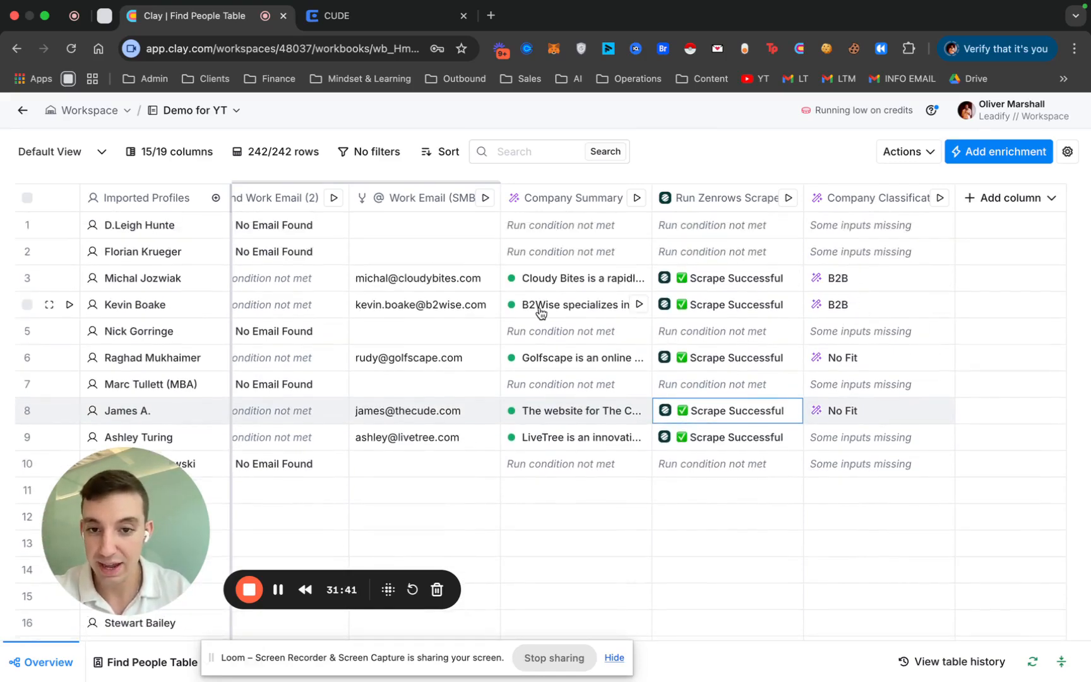
Step: Open the cloudybites.com company website from row 3, close the CUDE page, and read the description of what Cloudy Bites does
scroll(565, 314, left, 10)
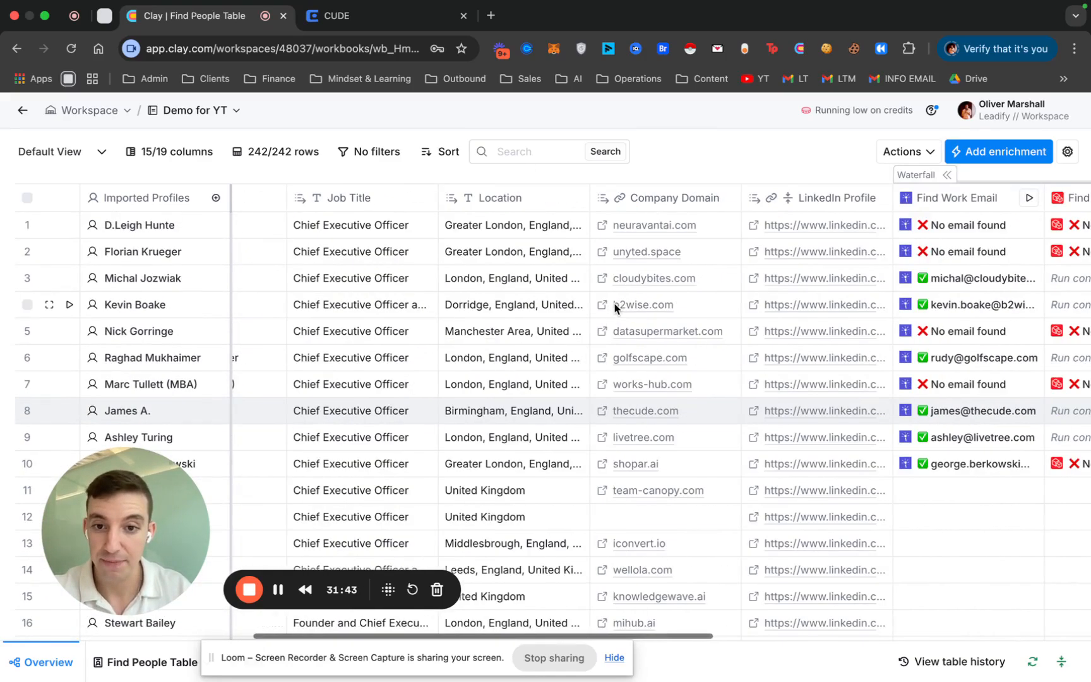
scroll(606, 303, right, 3)
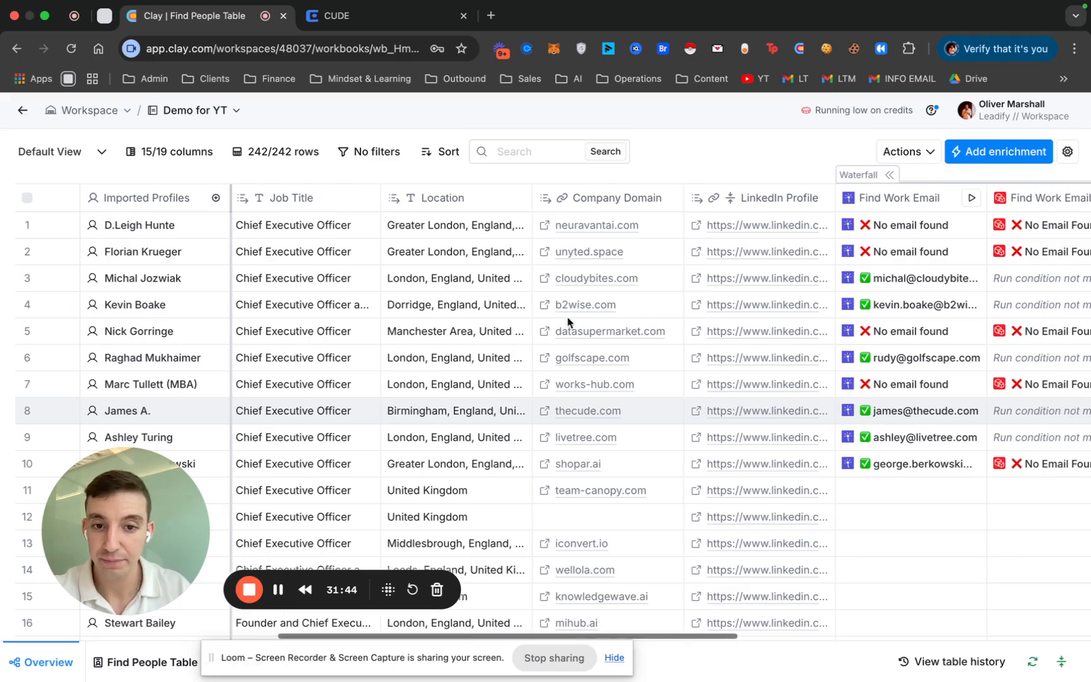
click(542, 279)
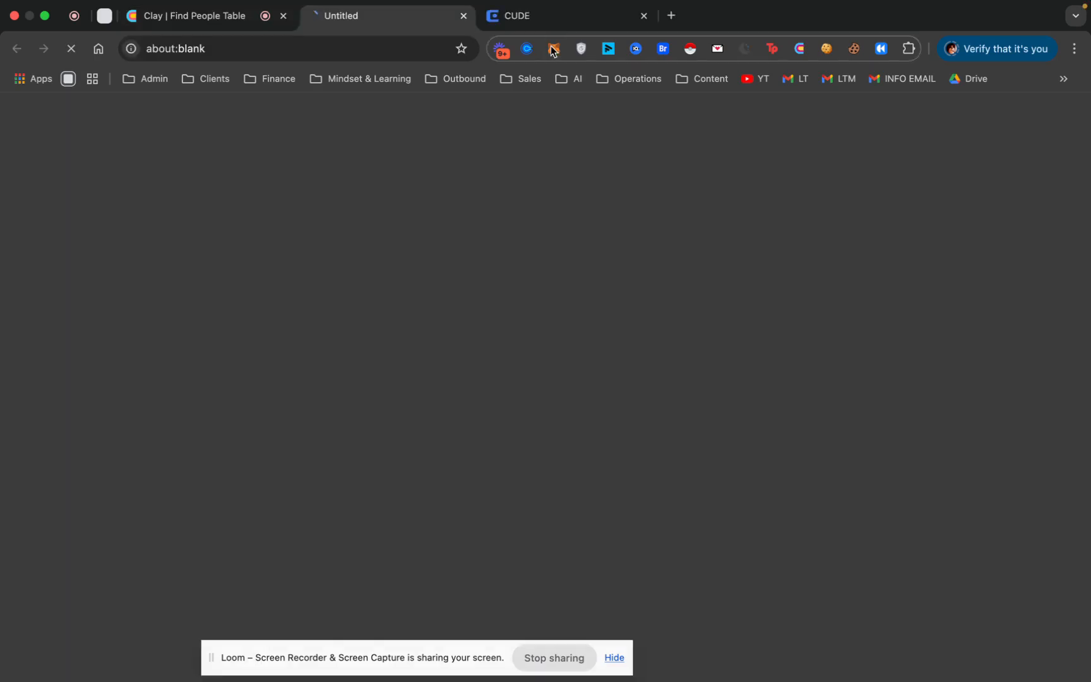
click(644, 16)
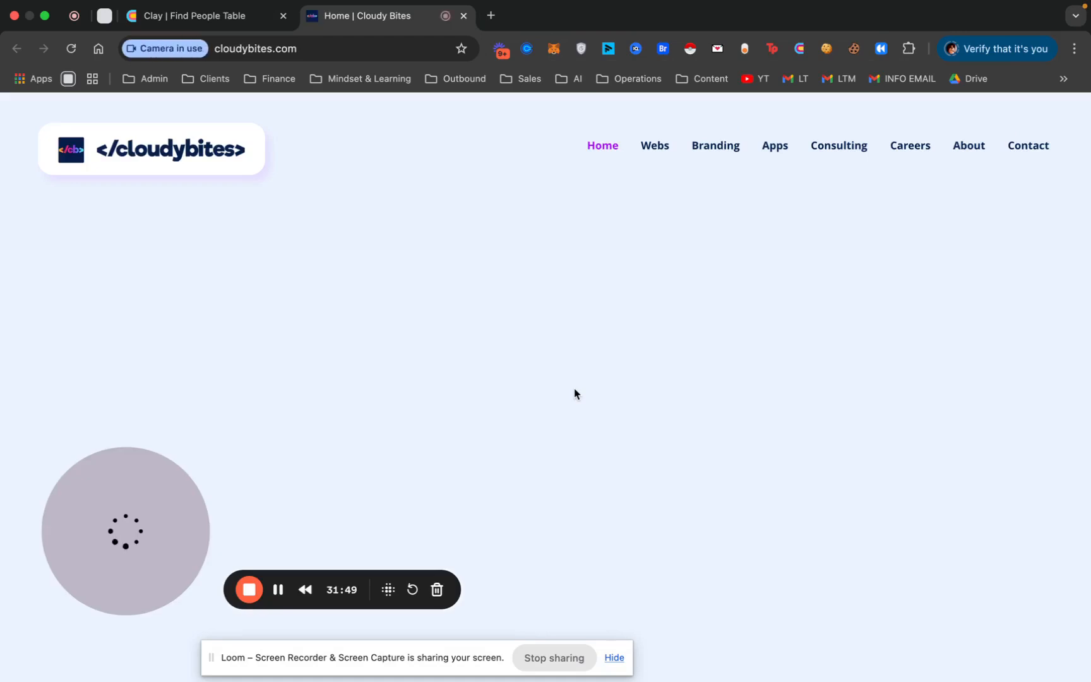
scroll(551, 418, down, 3)
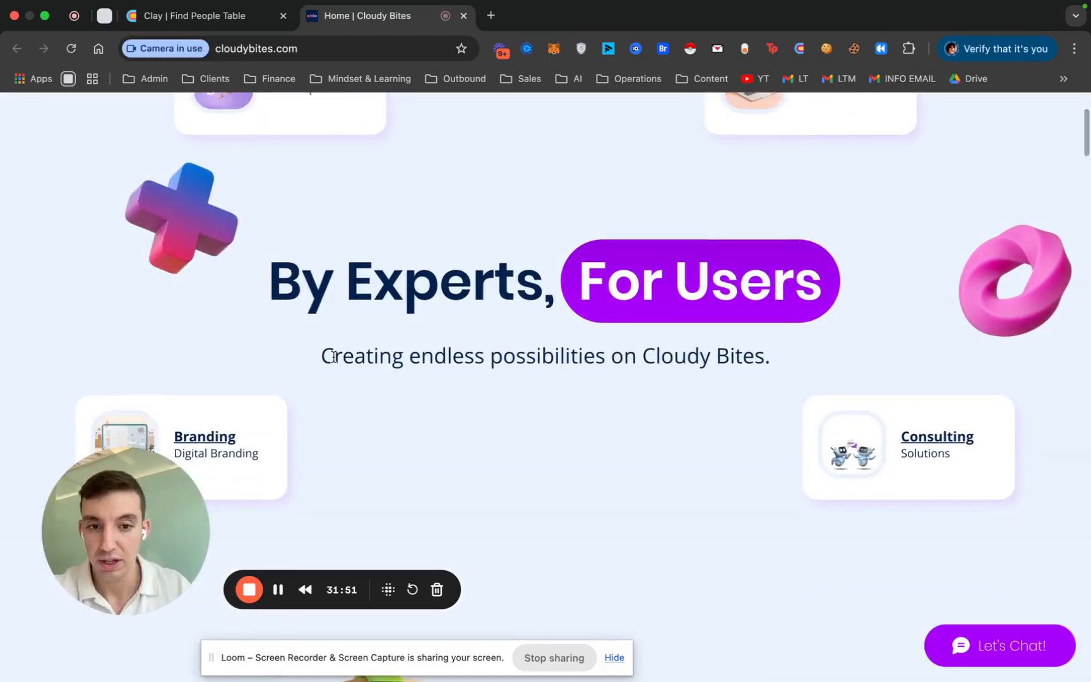
drag(333, 356, 711, 355)
scroll(712, 356, down, 10)
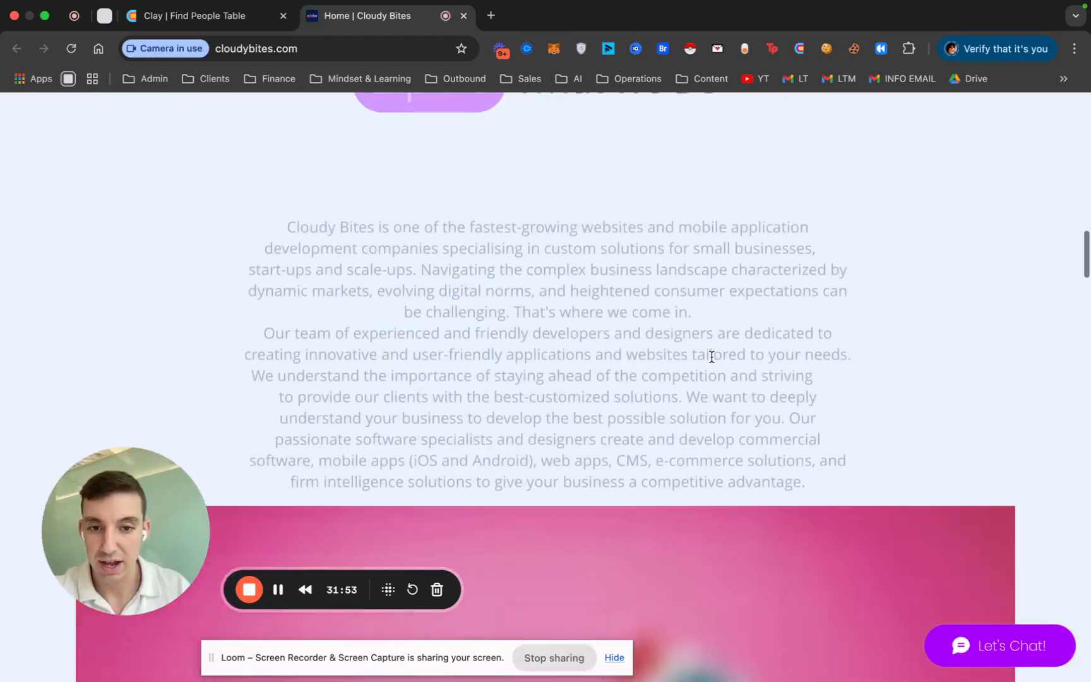
drag(556, 213, 798, 211)
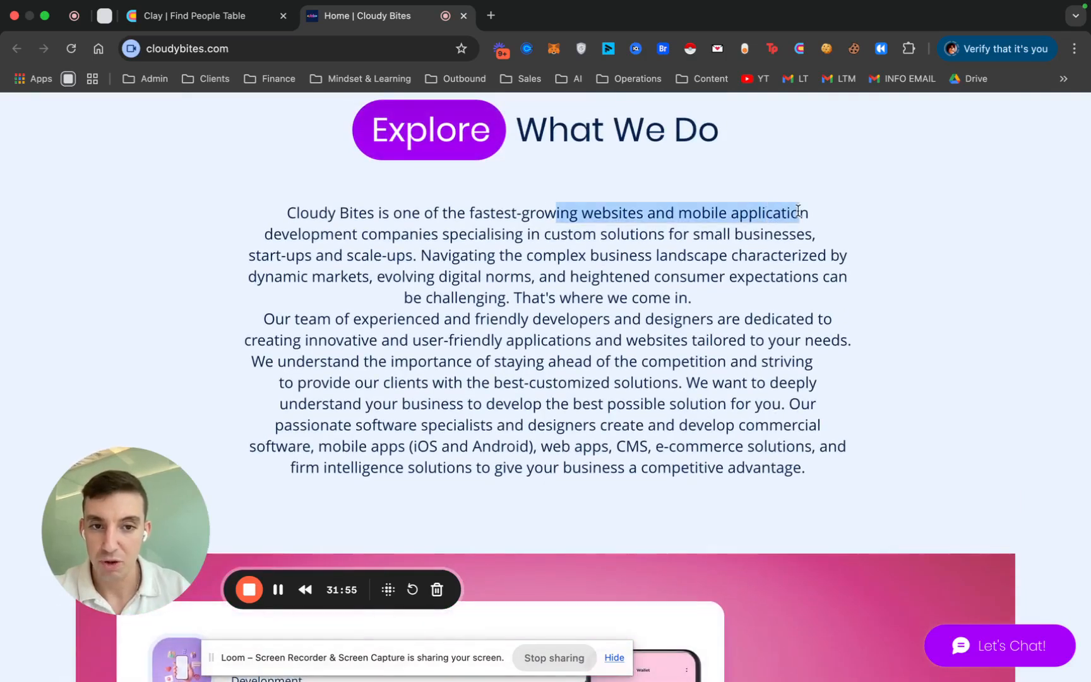
drag(334, 234, 569, 232)
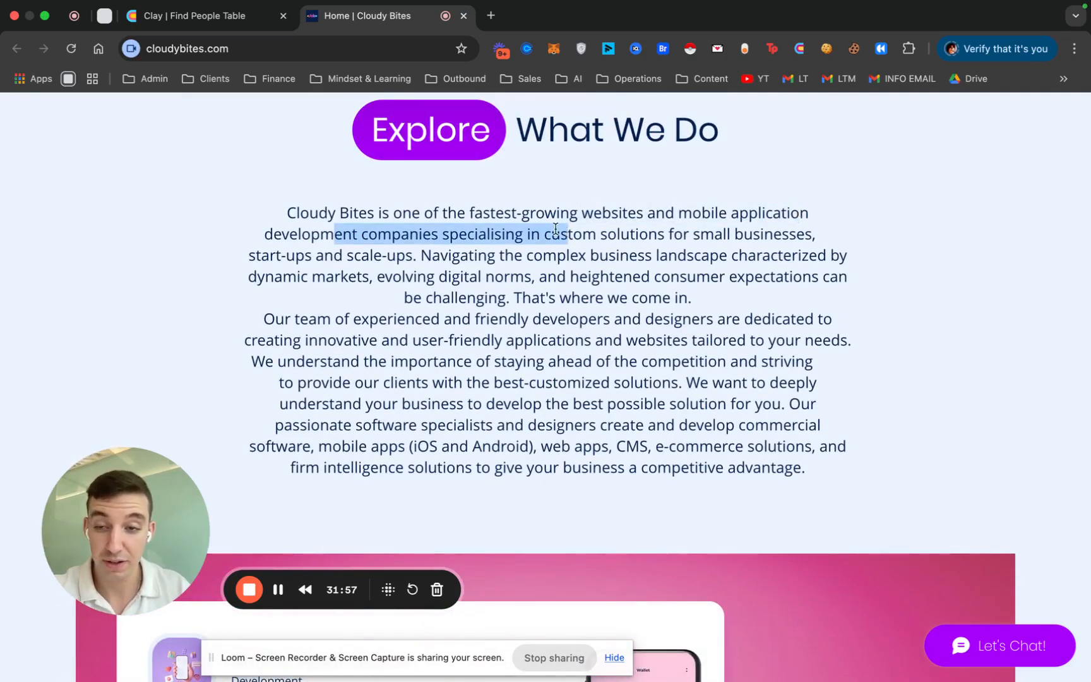
Step: Return to the Clay table, view the b2wise.com website from row 4, and close both company website pages
click(228, 19)
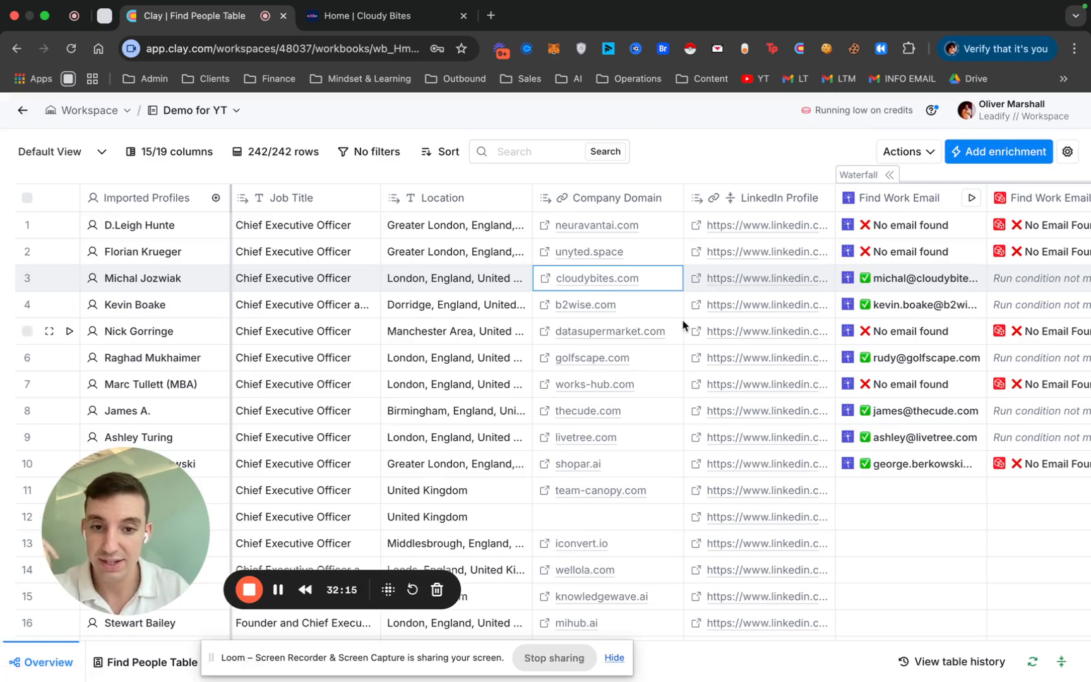
click(547, 308)
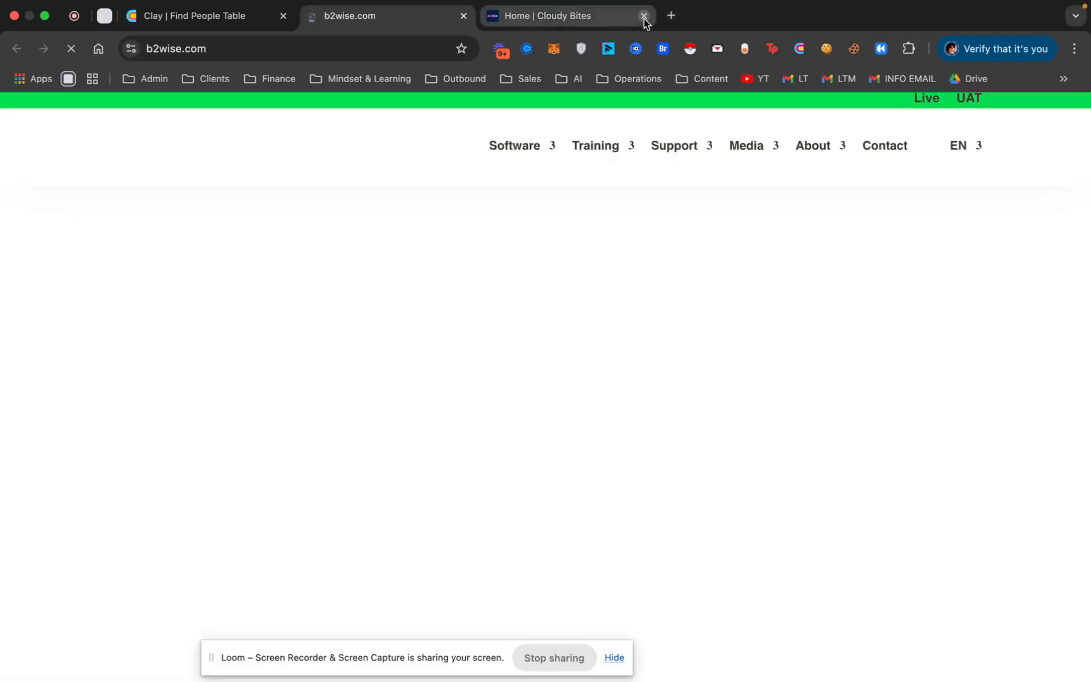
click(643, 16)
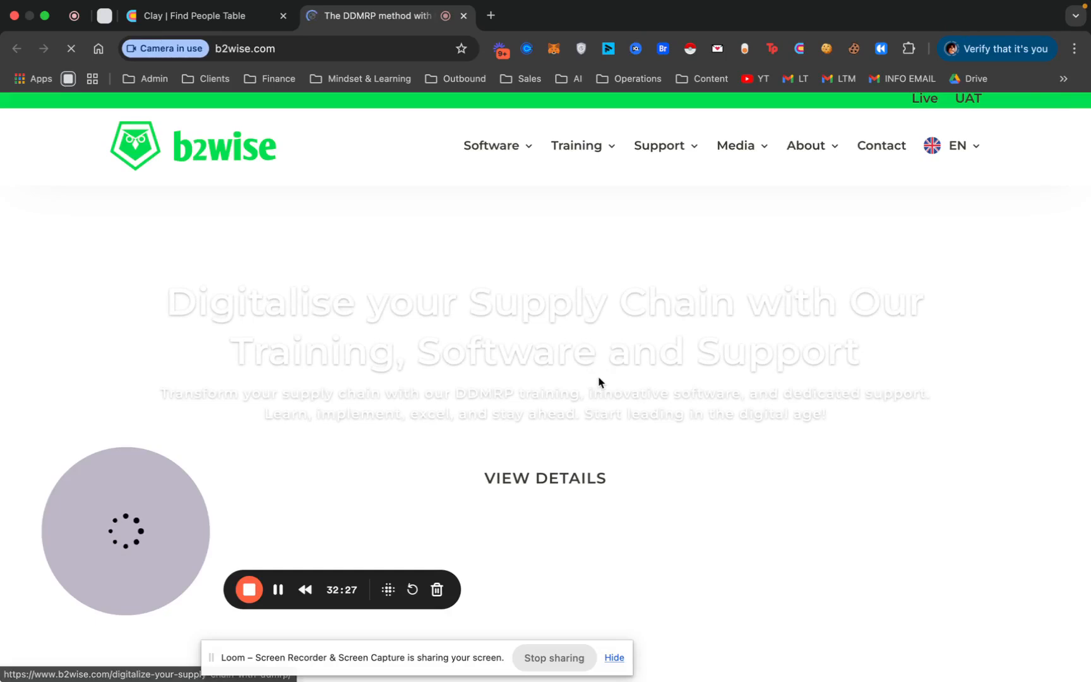
scroll(615, 412, down, 4)
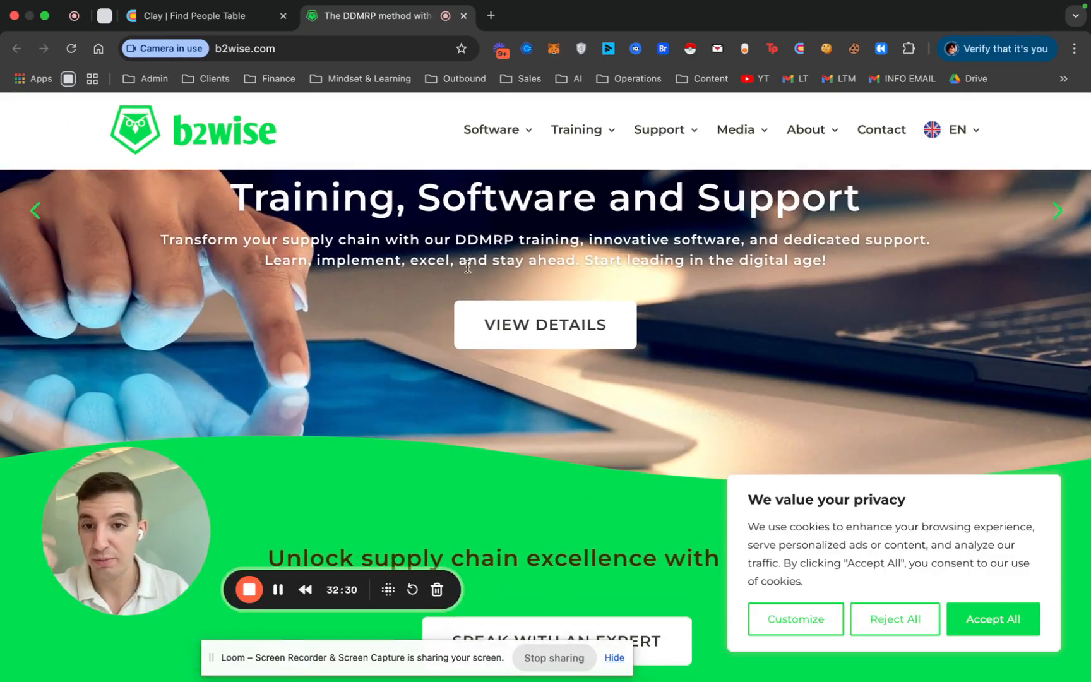
click(195, 18)
click(463, 16)
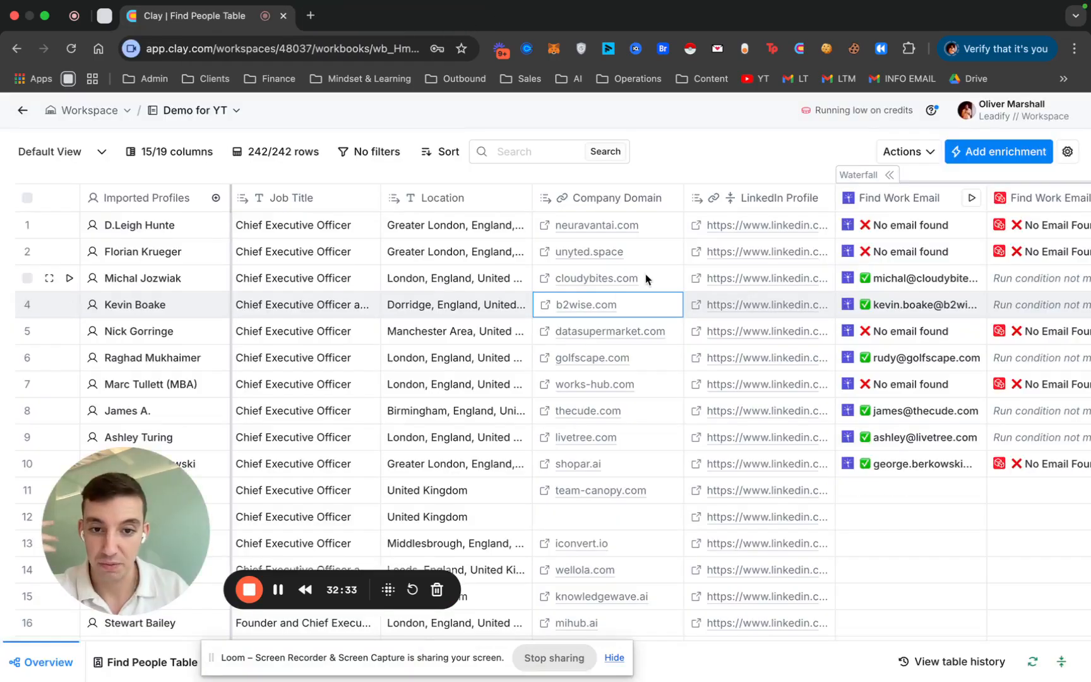
Step: Add a formula column and start its description with "If" followed by the bodyText output of Run Zenrows Scrape
scroll(645, 273, right, 10)
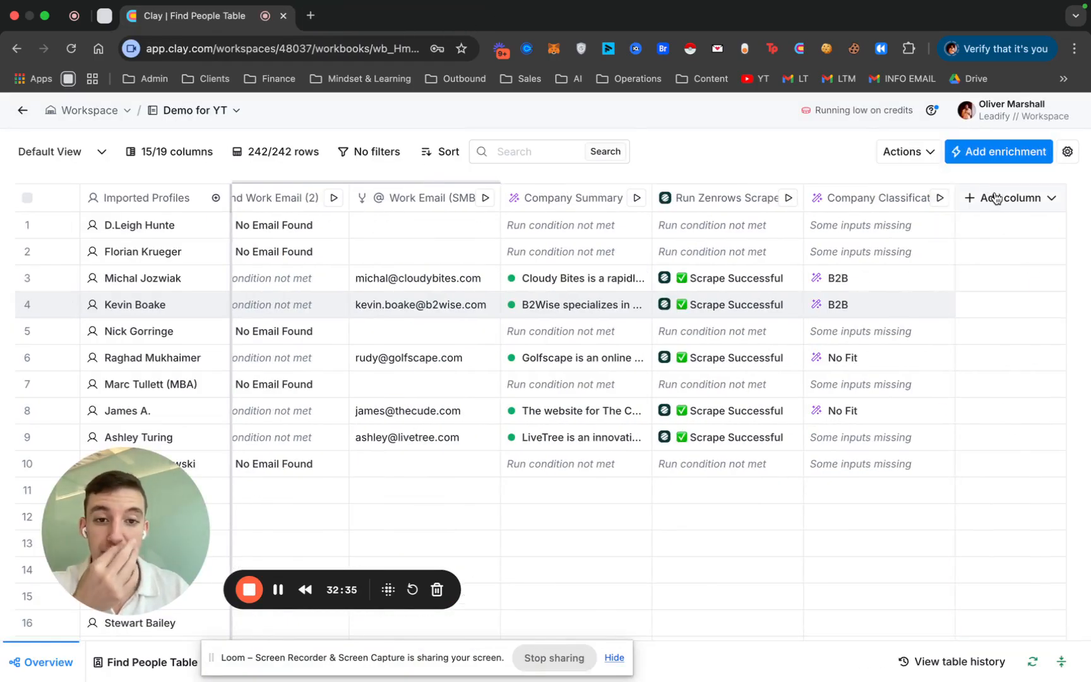
click(979, 156)
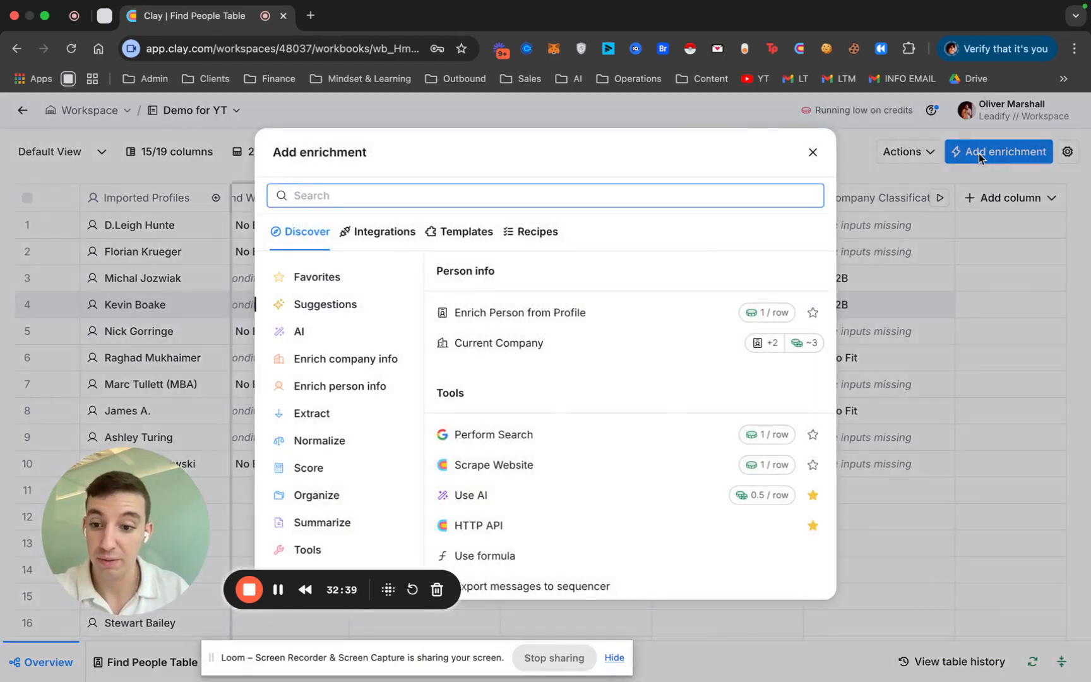
click(813, 154)
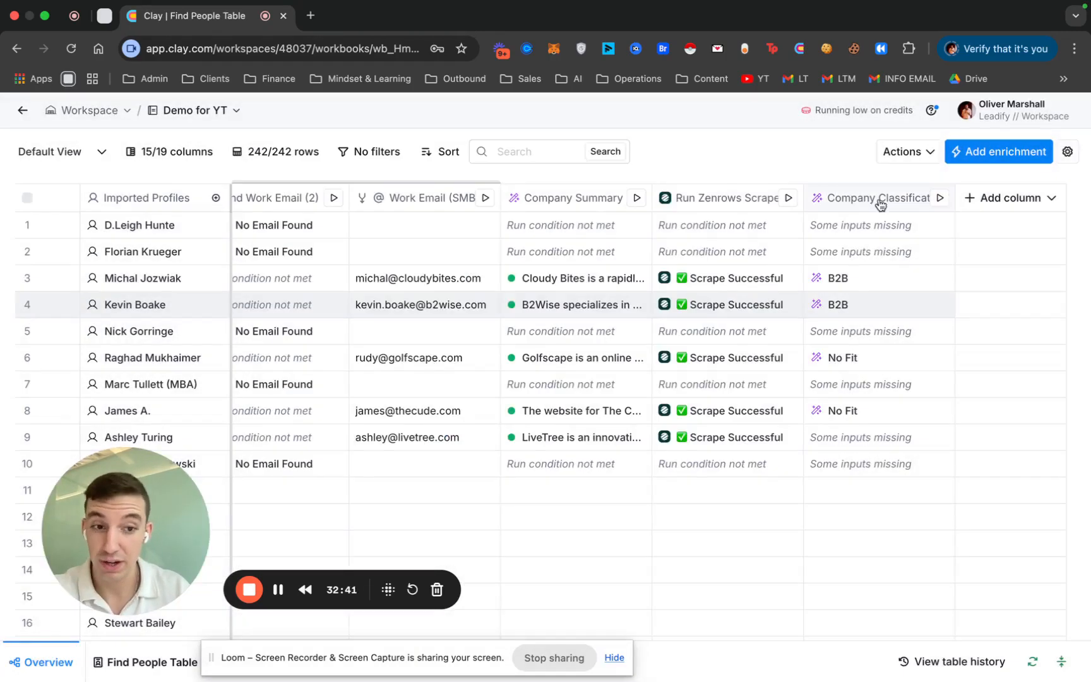
click(1004, 201)
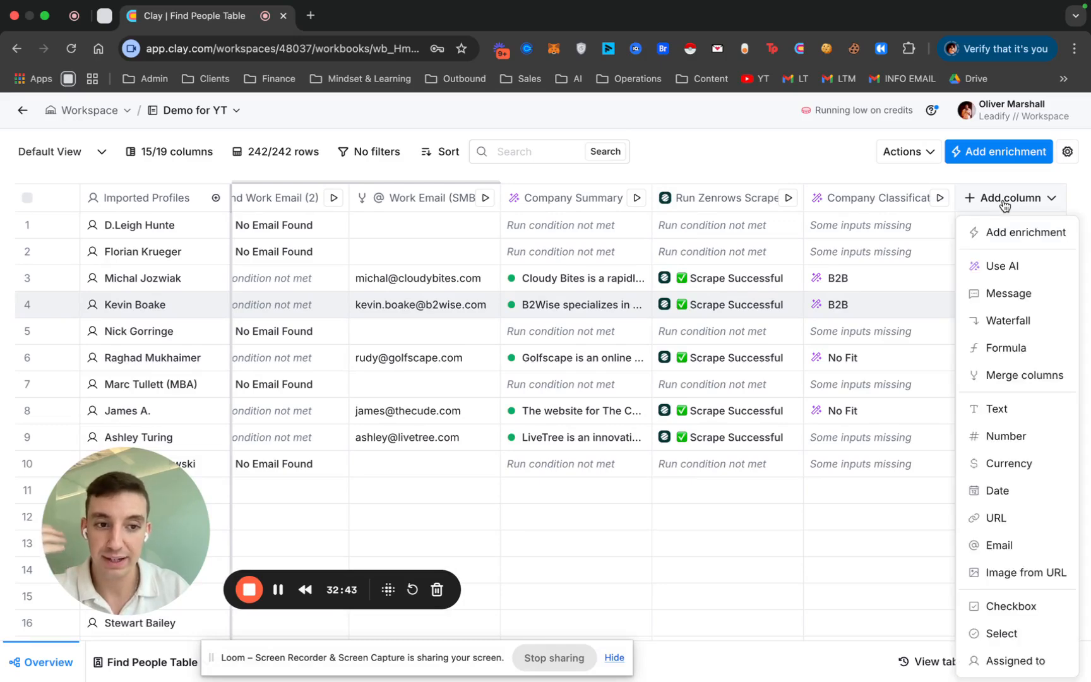
click(1021, 348)
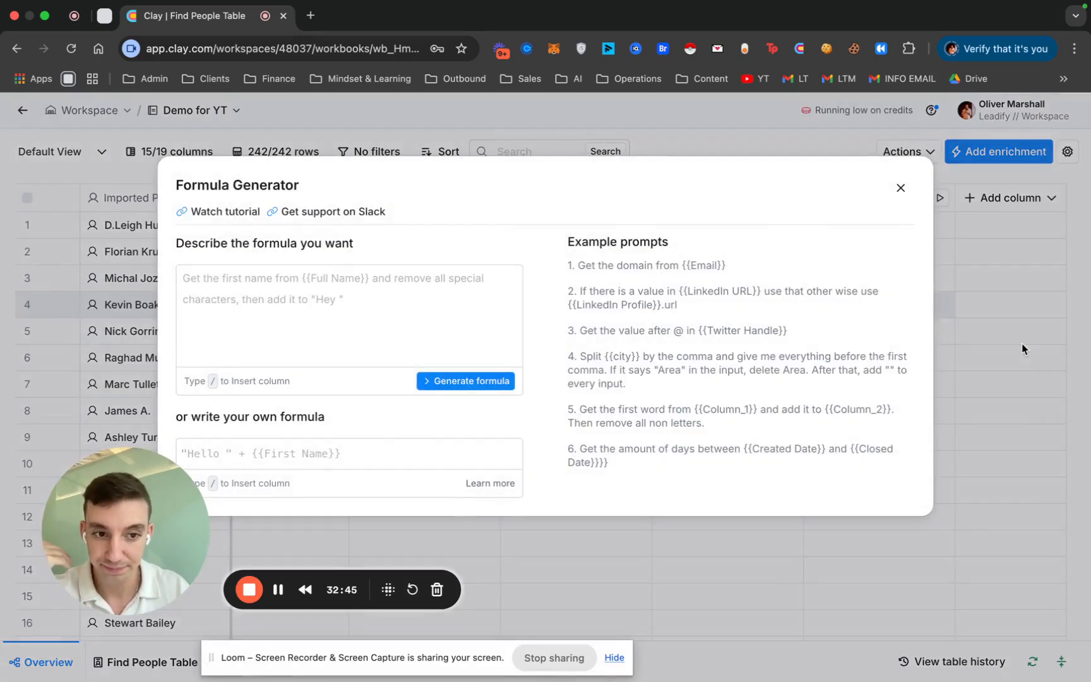
click(287, 285)
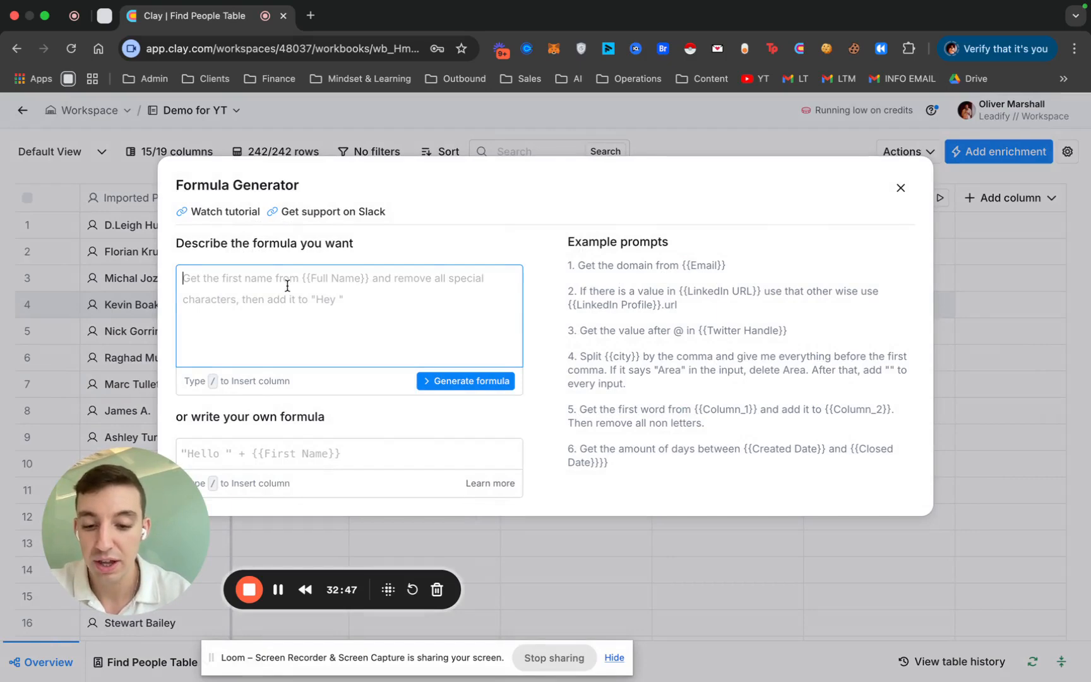
text(If /)
scroll(290, 442, down, 2)
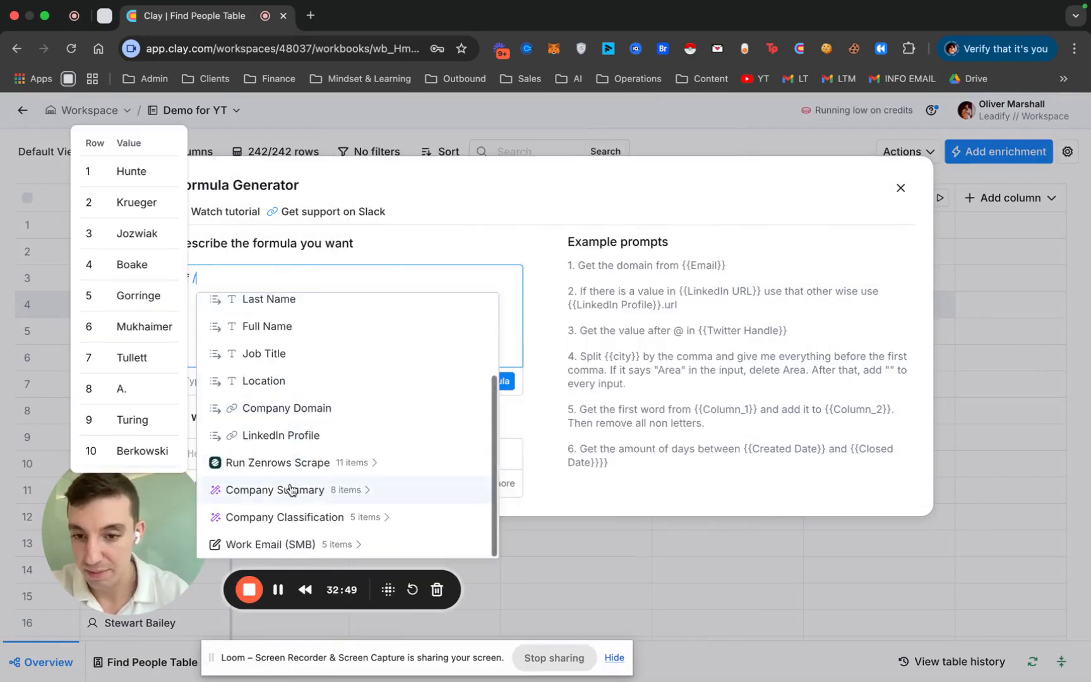
click(292, 463)
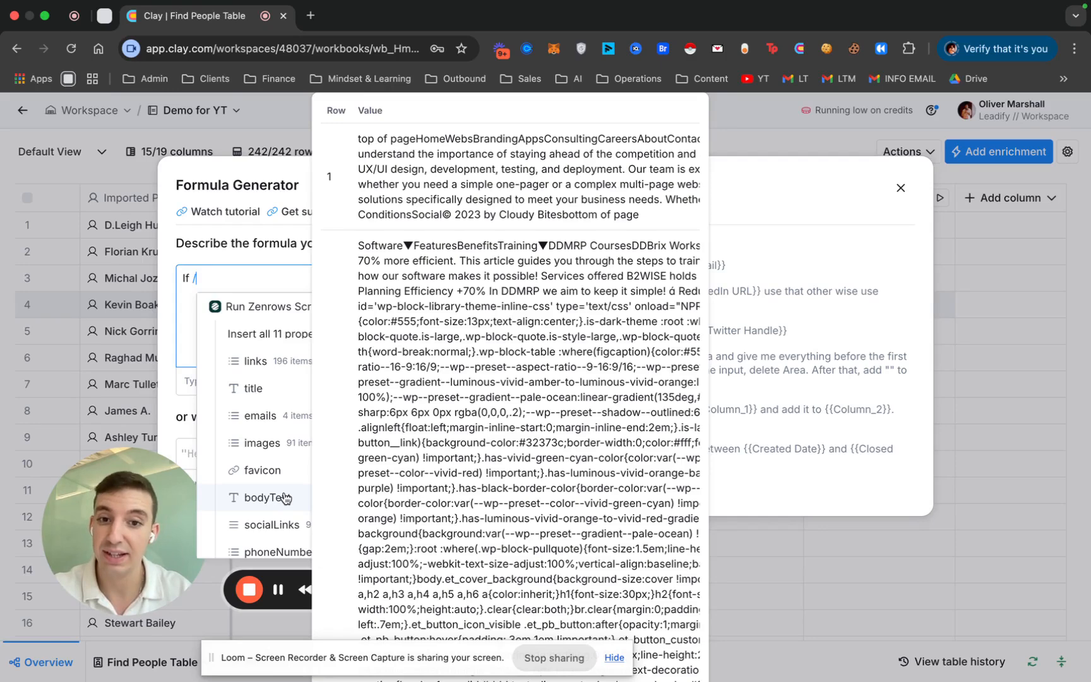
click(284, 496)
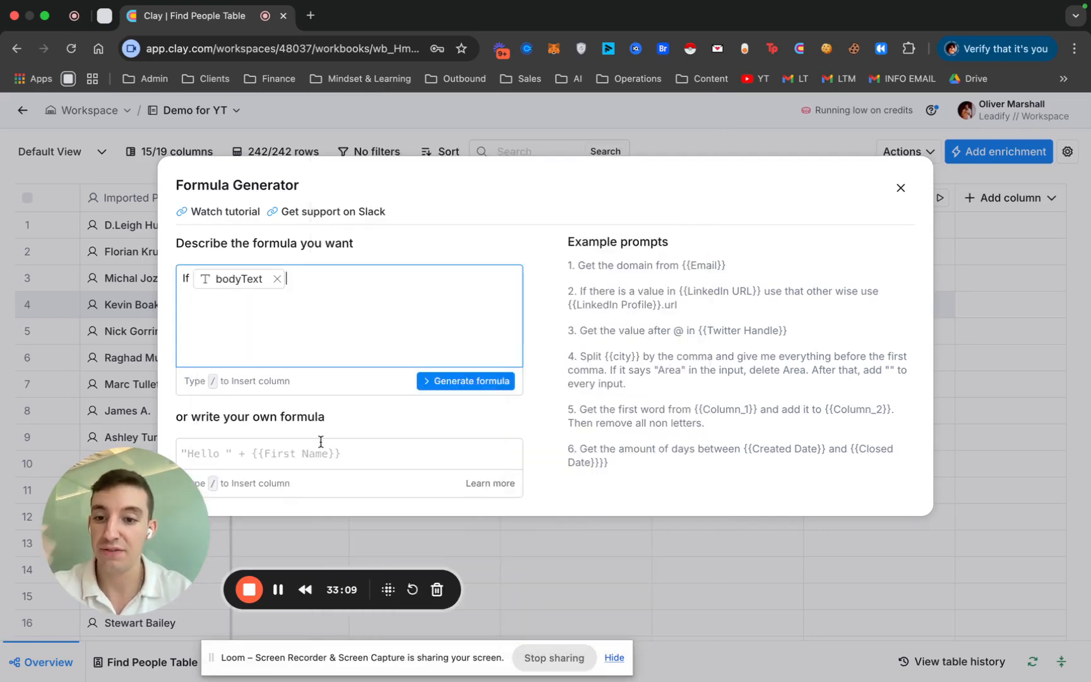
Step: Extend the formula description to check whether bodyText contains 'developer', 'development', 'app development', 'software development' or 'custom software'
text(cot)
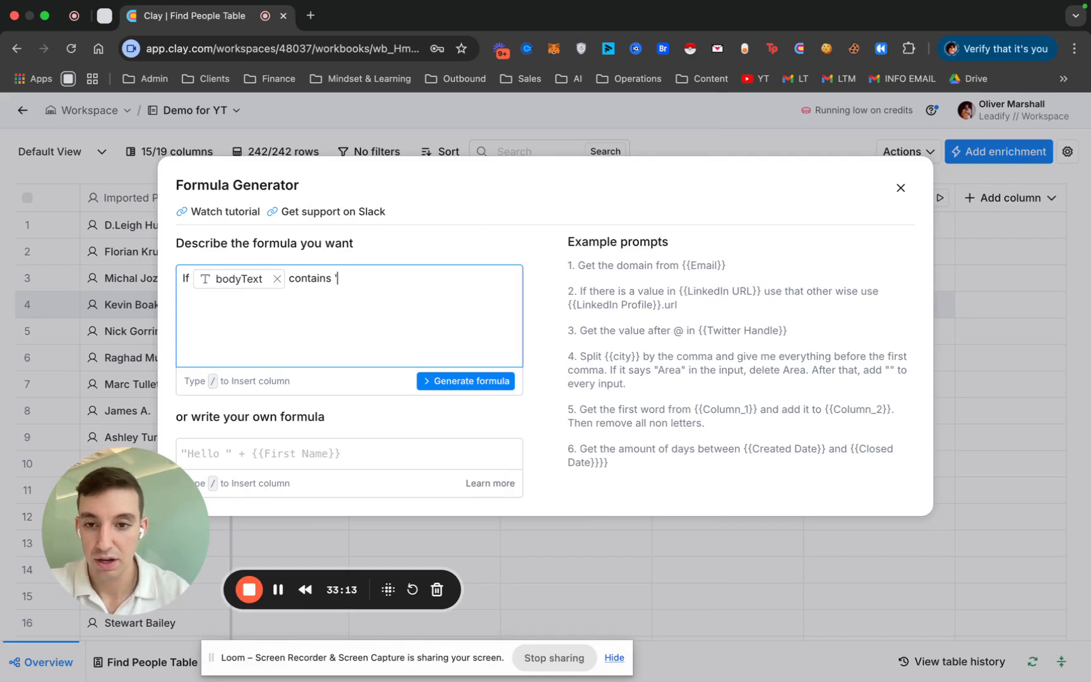
text(tains 'developer' or 'development)
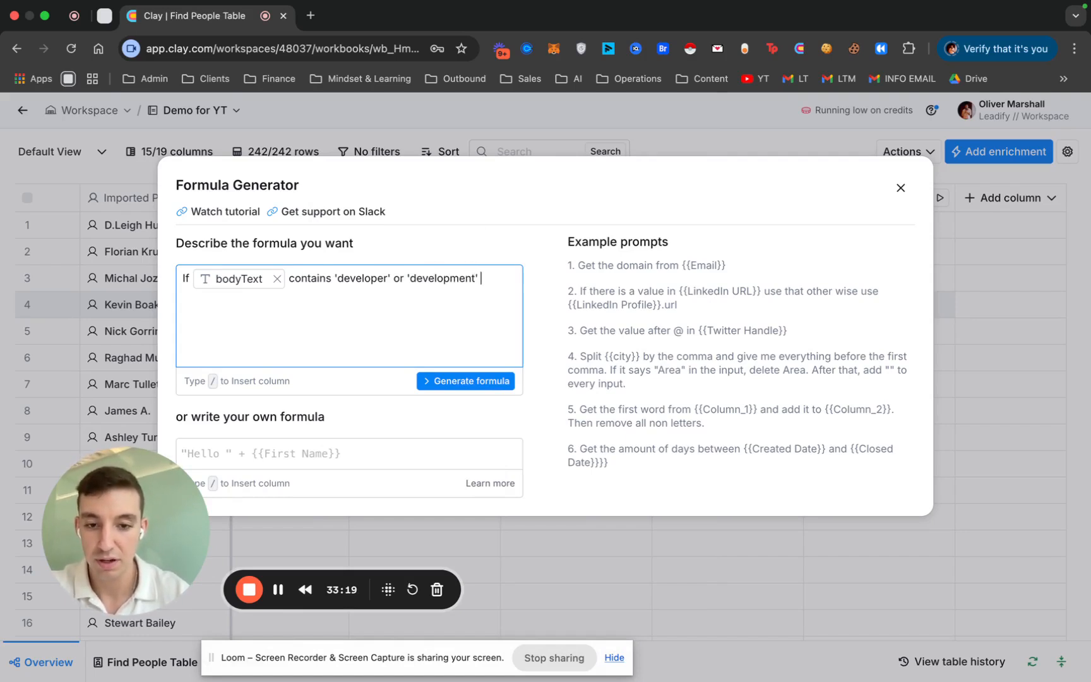
text('app development' 'or software develop)
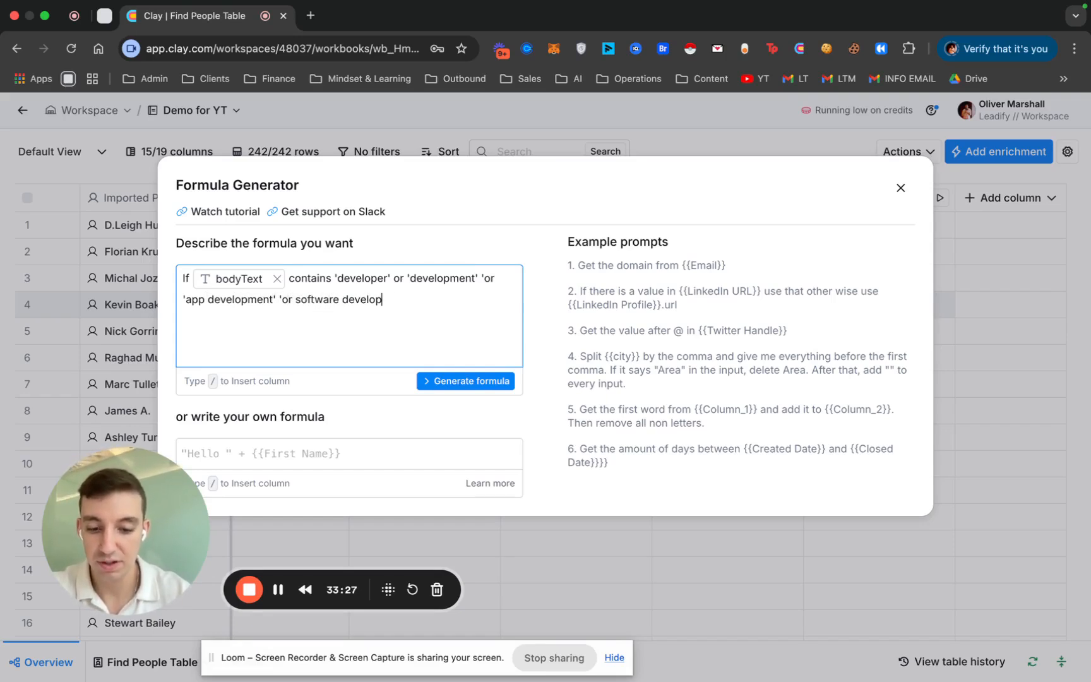
text(ment' or 'custom sofy)
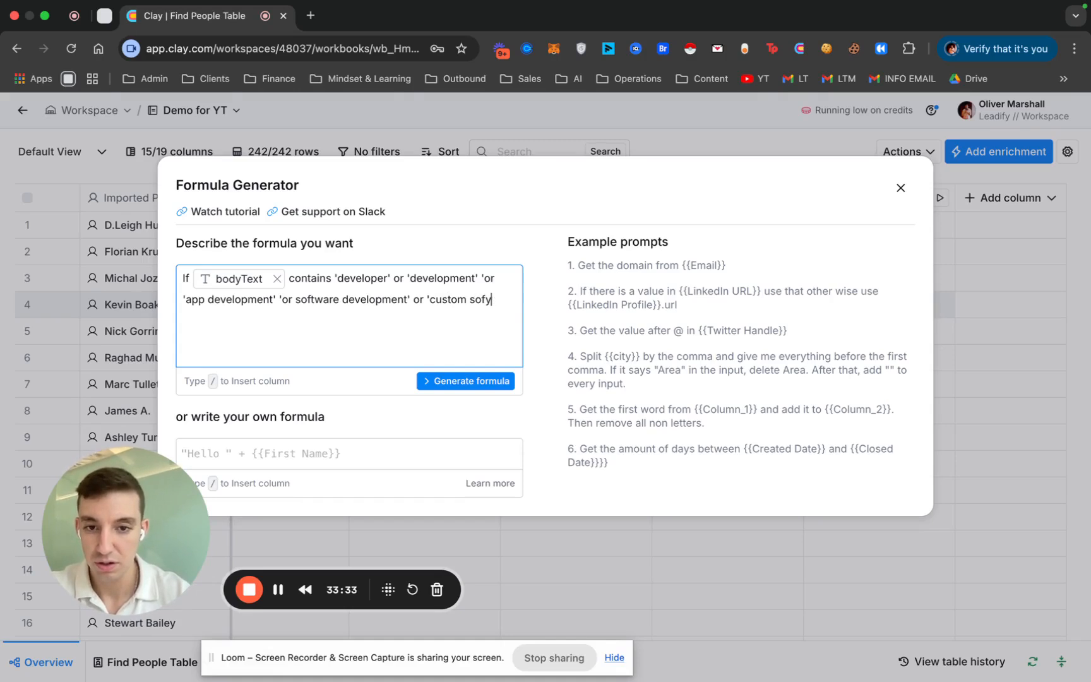
key(BackSpace)
text(tware)
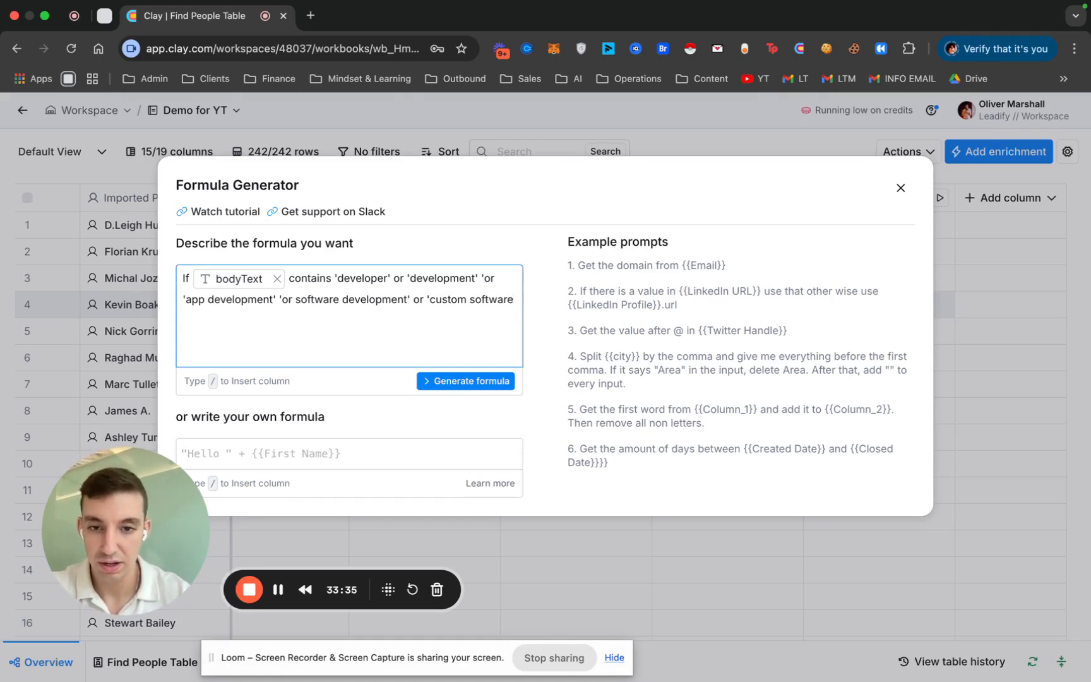
Step: Finish the formula description with output 'X' on a match and 'SaaS' otherwise, generate the formula, and check its sample outputs against the body text
text(' then output)
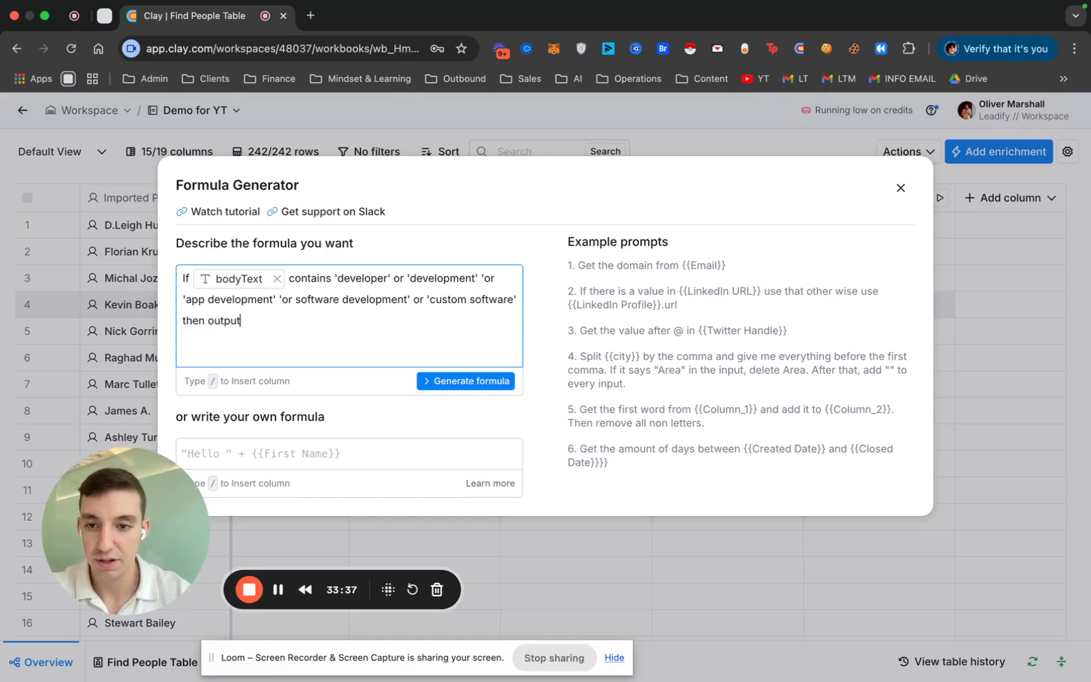
text( 'X')
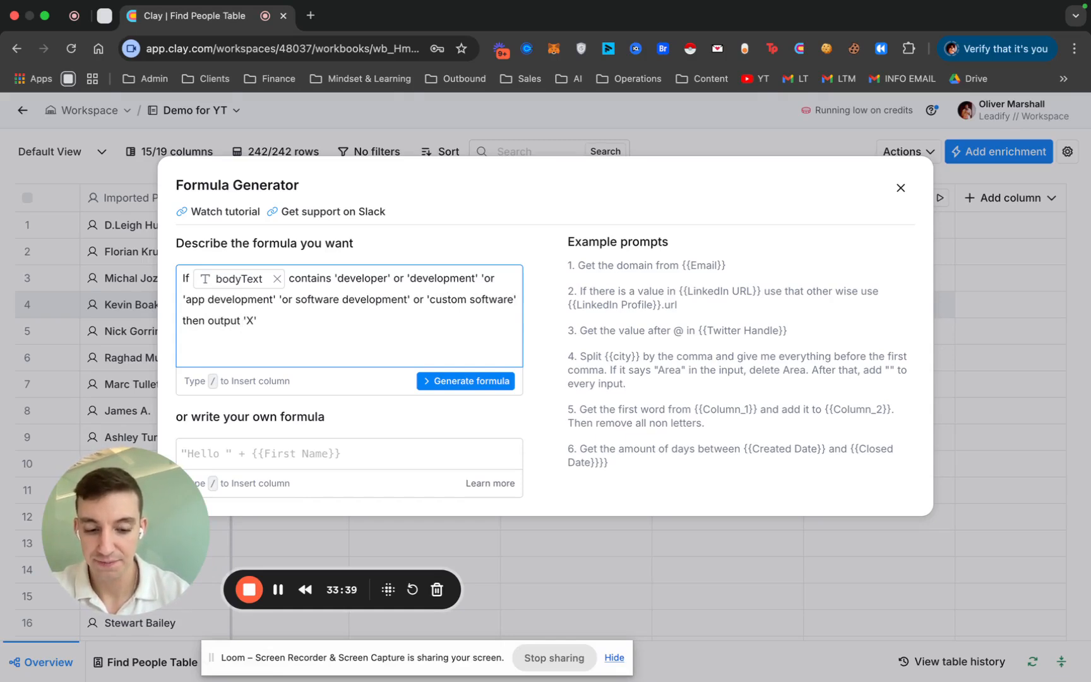
text(, if it does n)
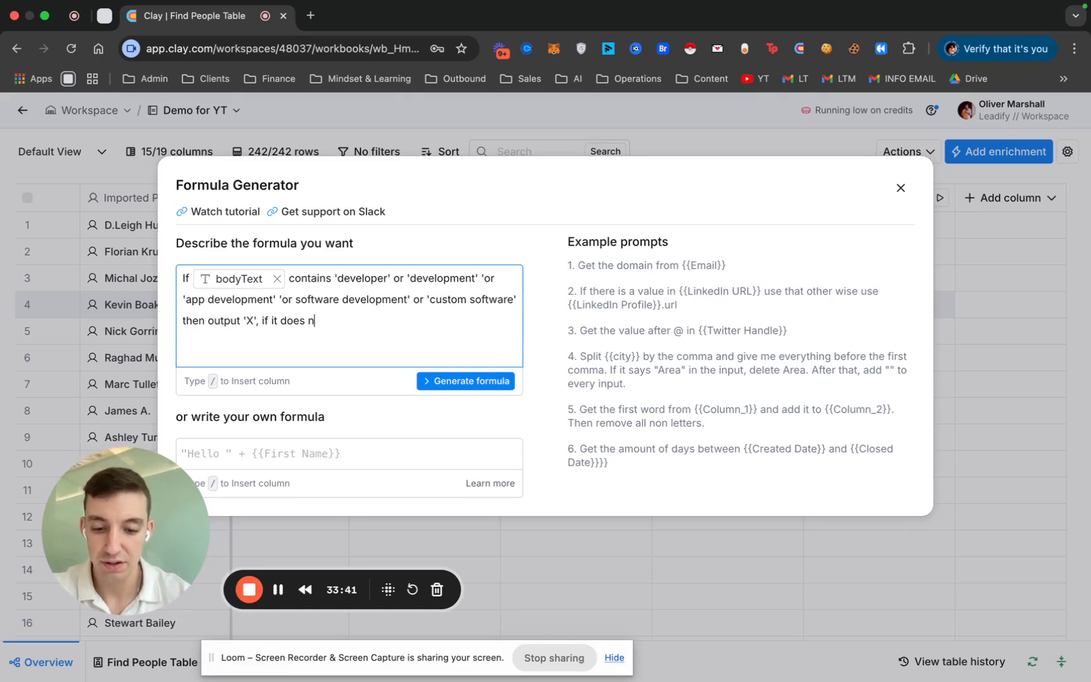
text(ot then output)
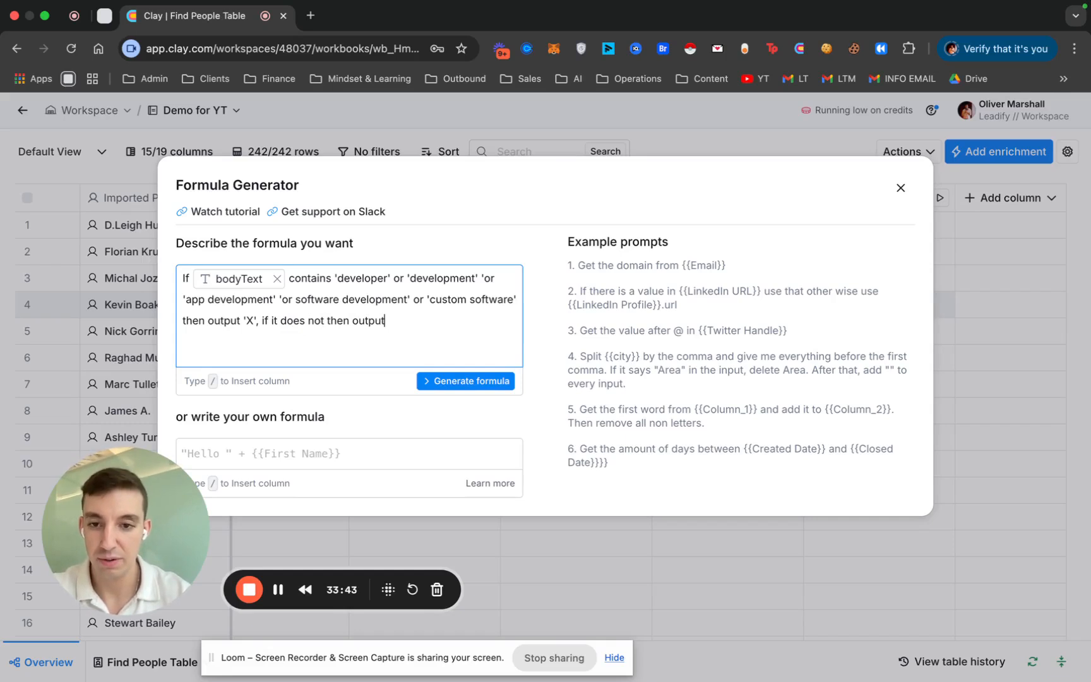
text( ')
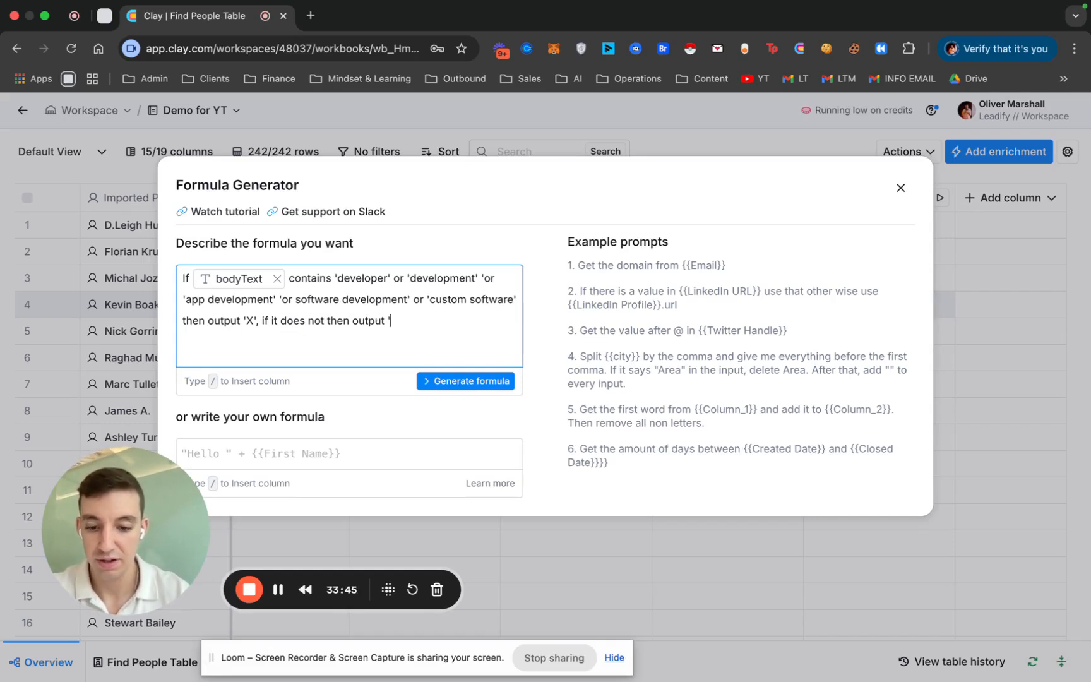
text(Fit)
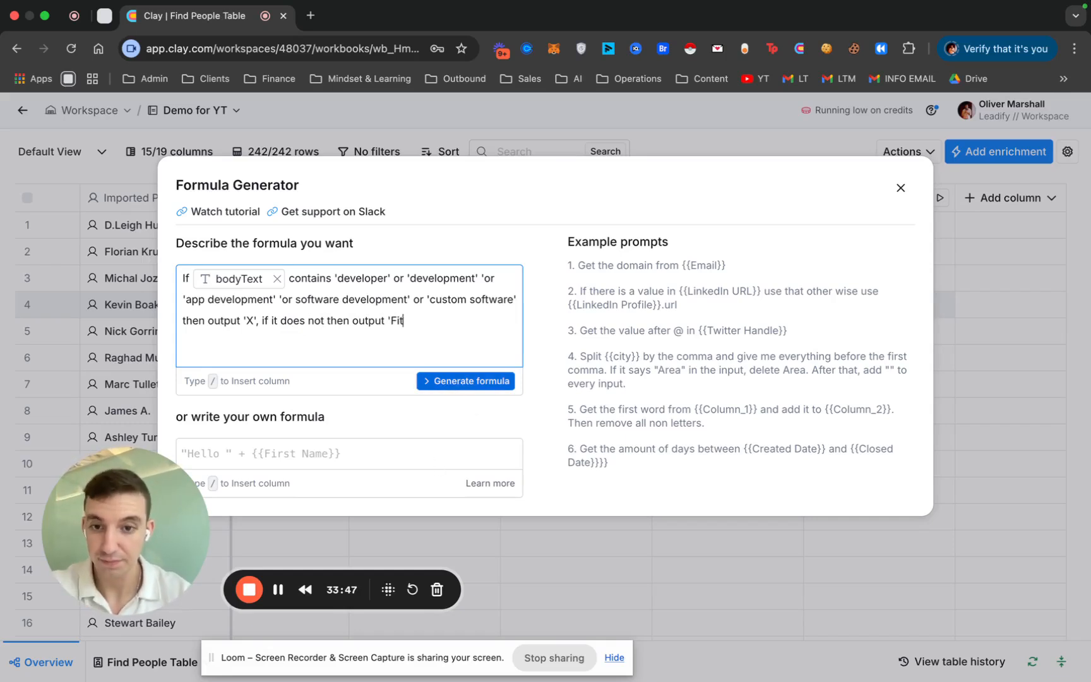
key(BackSpace)
key(BackSpace)
key(BackSpace)
text(SaaS')
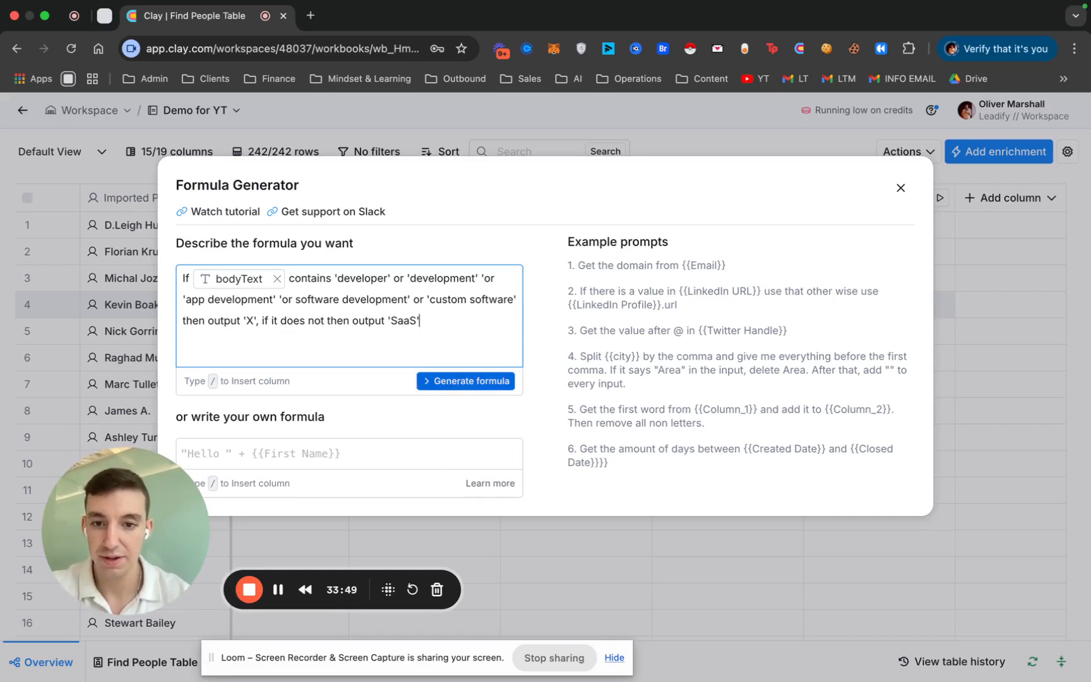
click(477, 380)
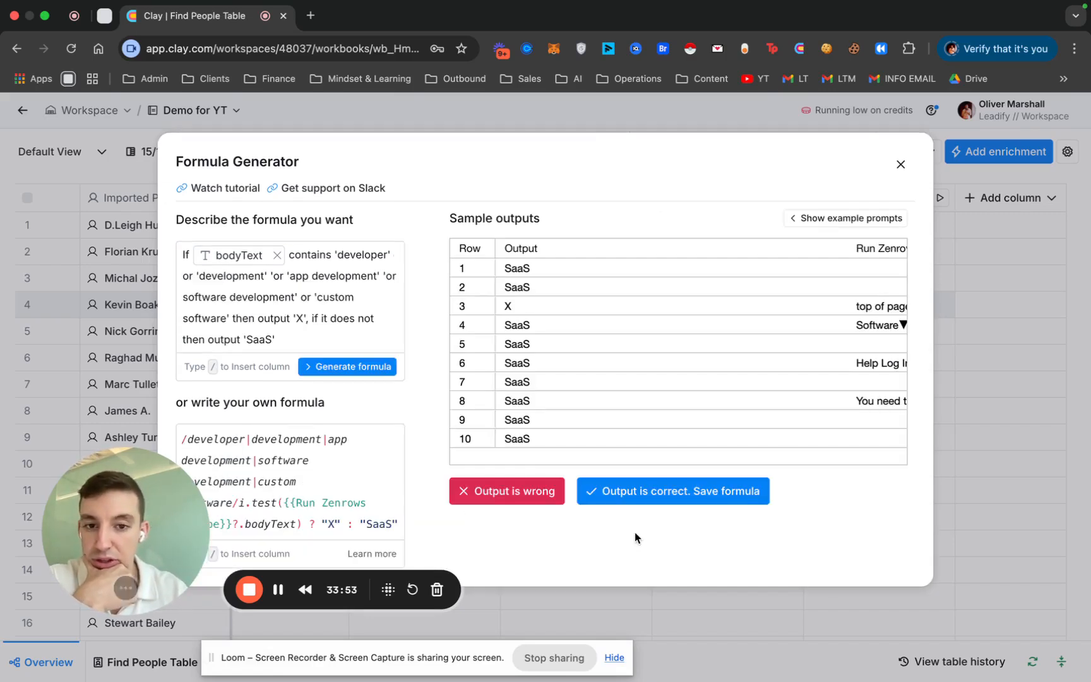
scroll(798, 316, right, 5)
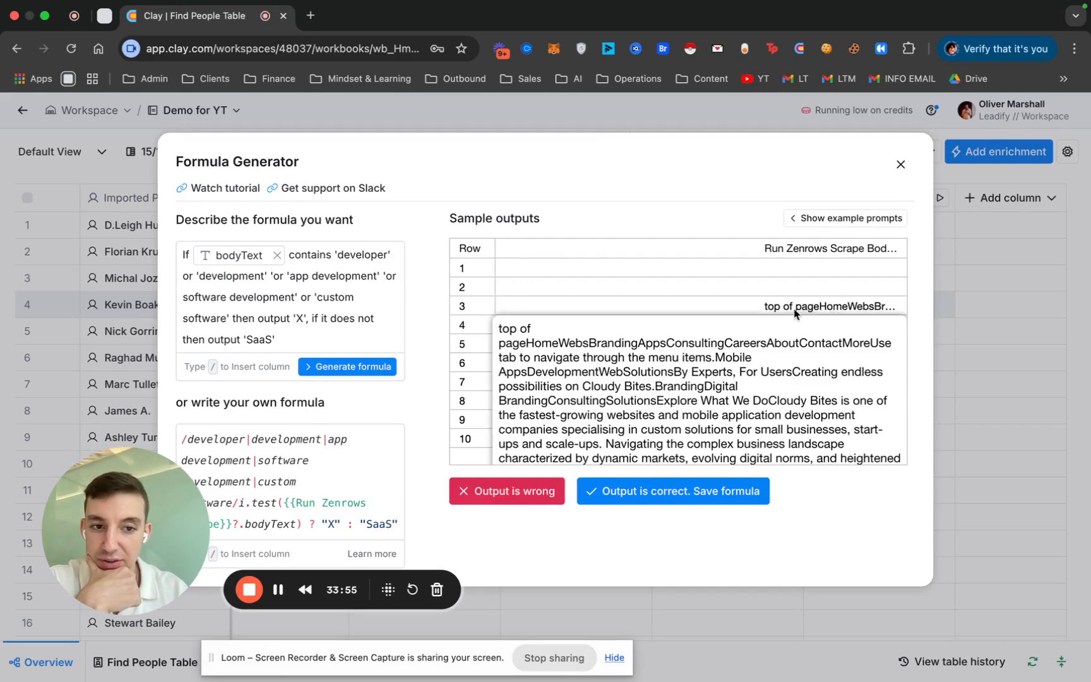
scroll(726, 328, left, 5)
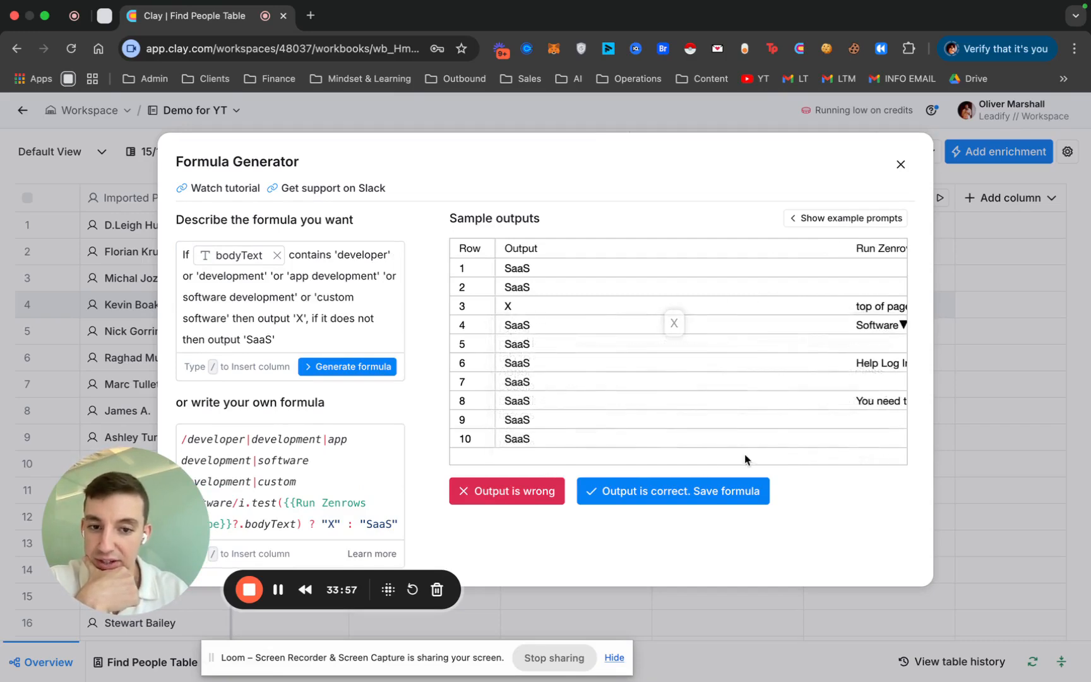
Step: Add a second condition to the formula description: if the bodyText output of Run Zenrows Scrape is empty, keep output blank
click(287, 339)
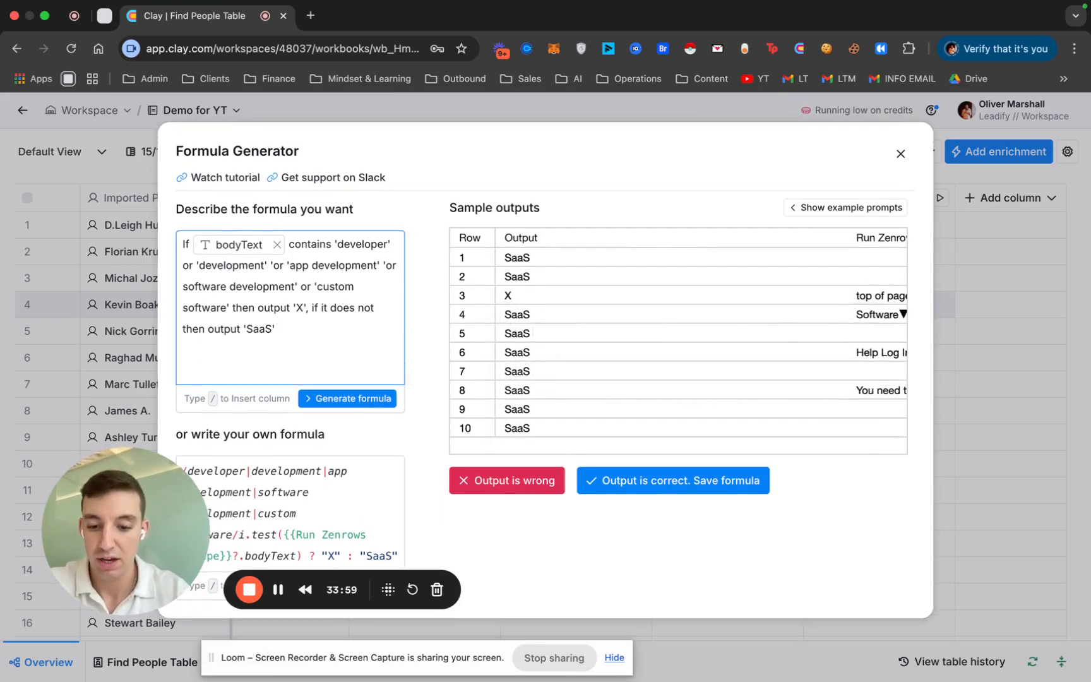
key(Return)
key(Return)
text(if /)
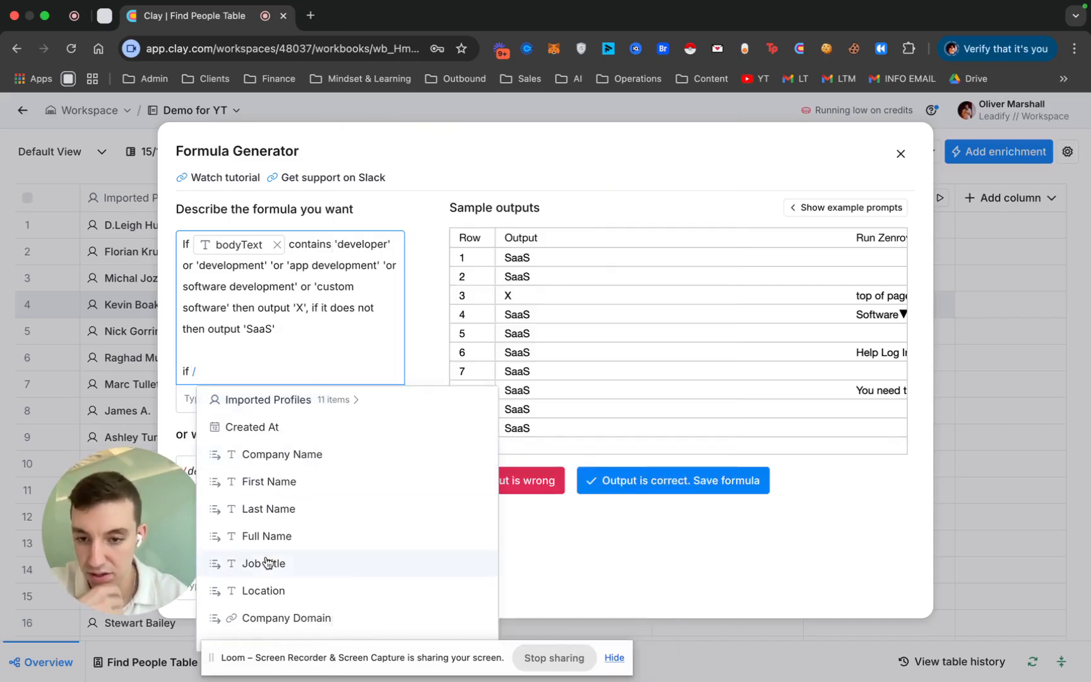
scroll(266, 562, down, 2)
click(300, 562)
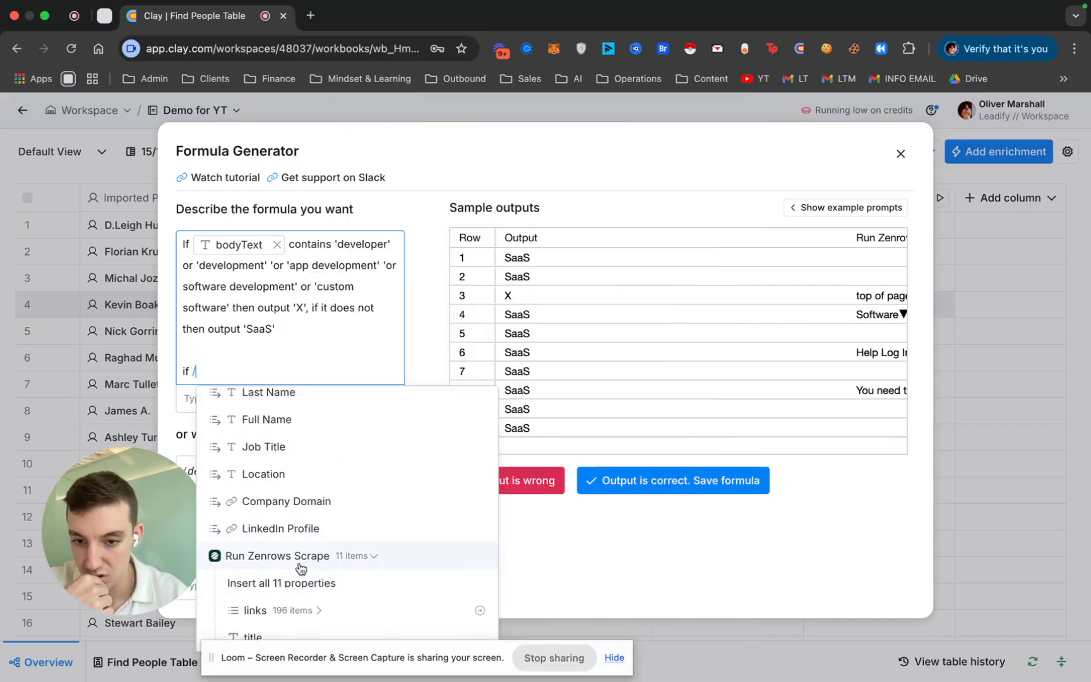
scroll(297, 568, down, 3)
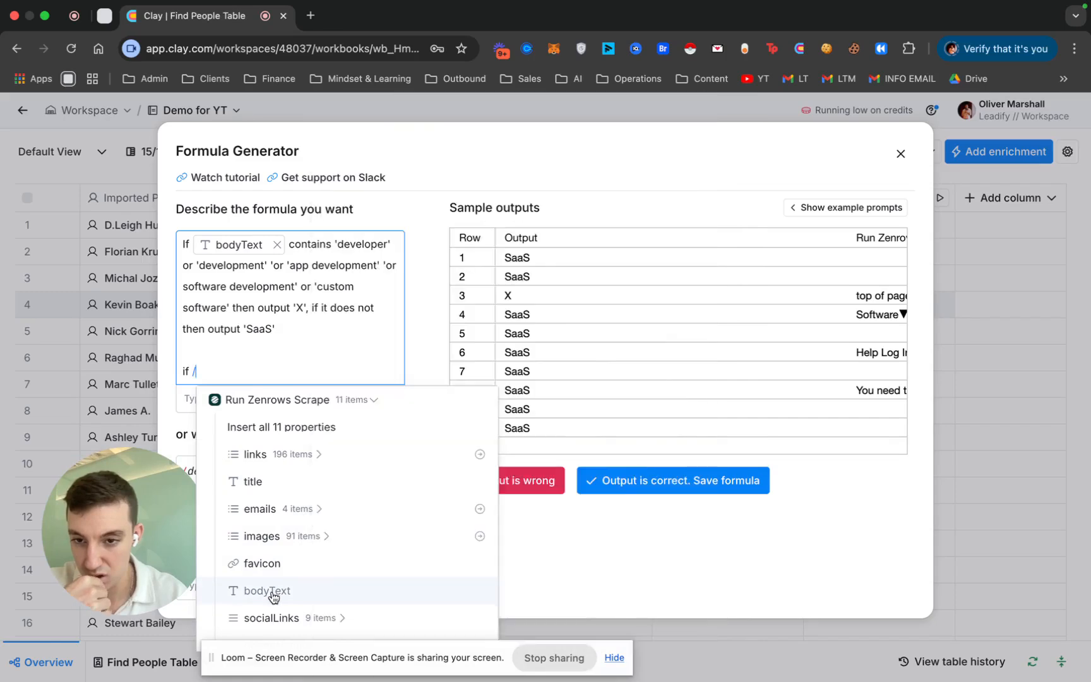
click(272, 596)
text(is empty th)
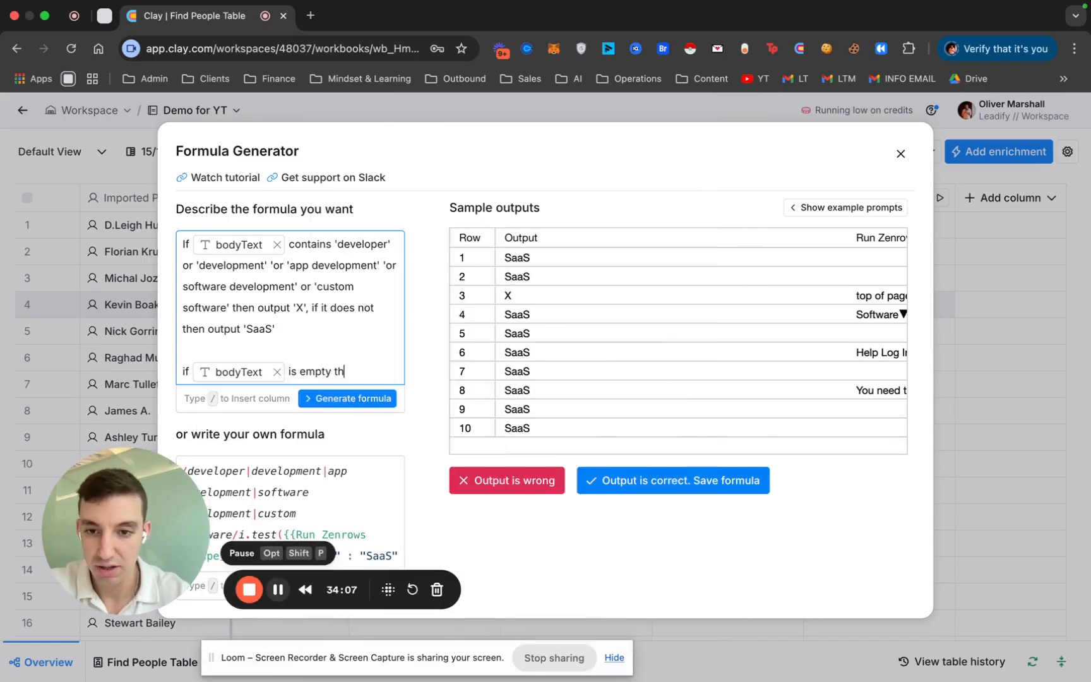
text(en keep ou)
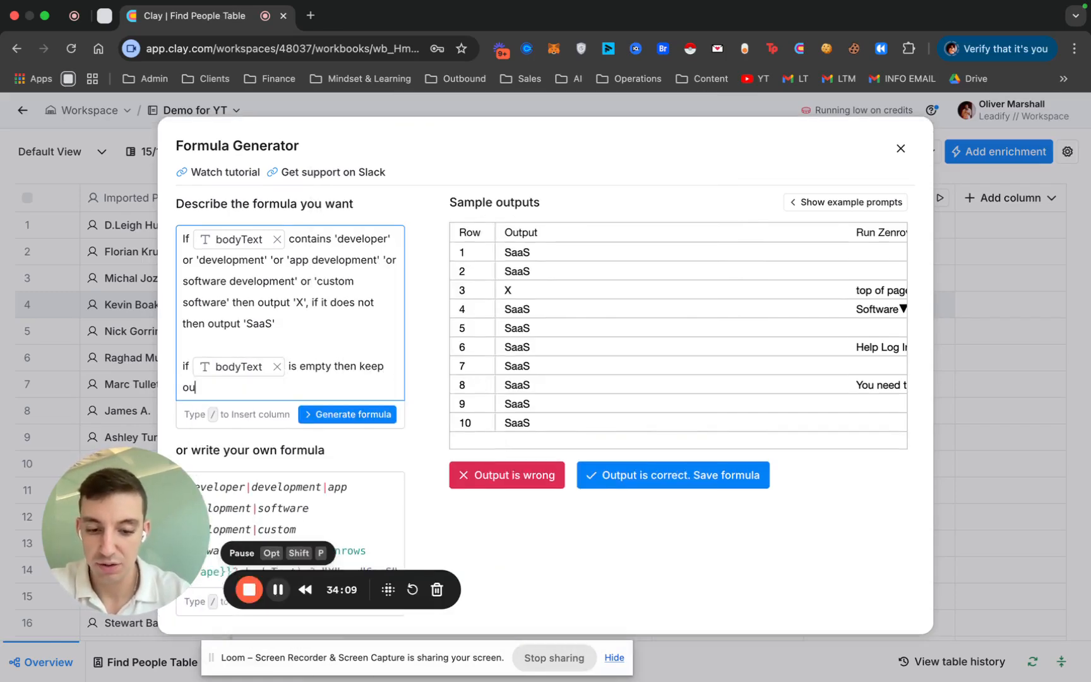
text(tput blank)
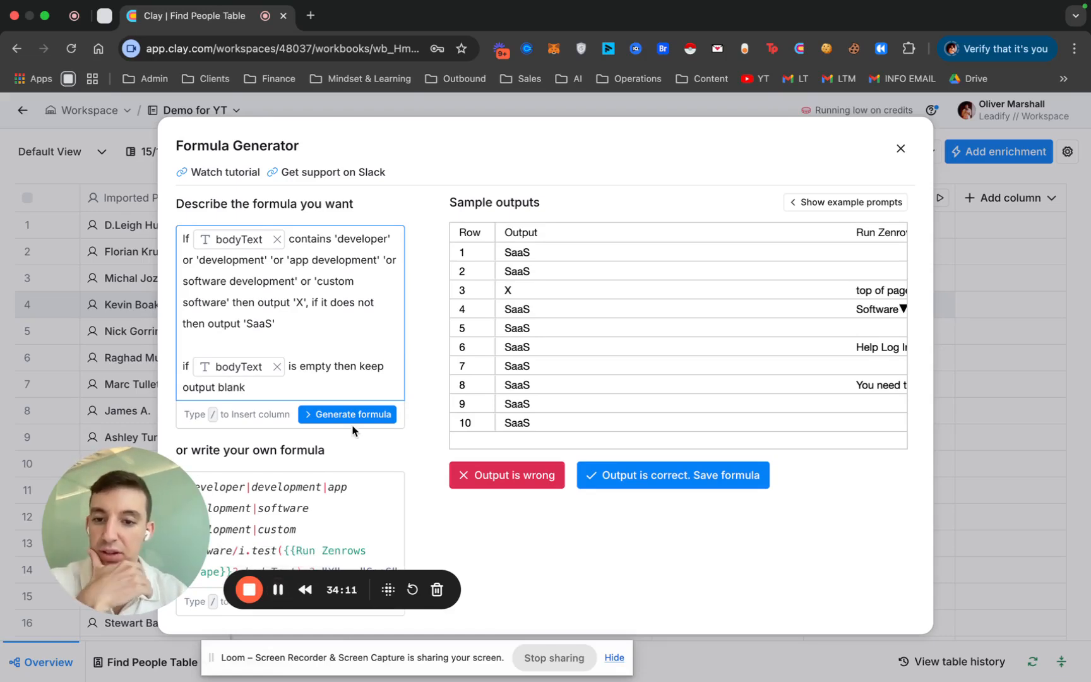
Step: Regenerate the formula from the description with the empty-bodyText condition and save it as correct
click(350, 415)
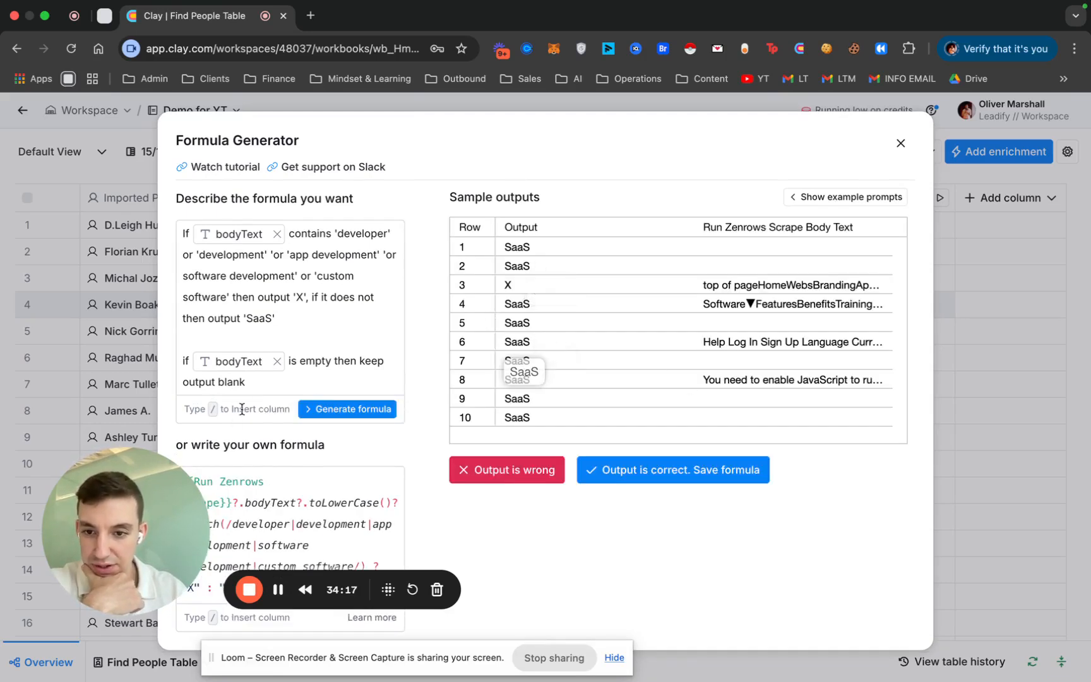
drag(287, 322, 128, 205)
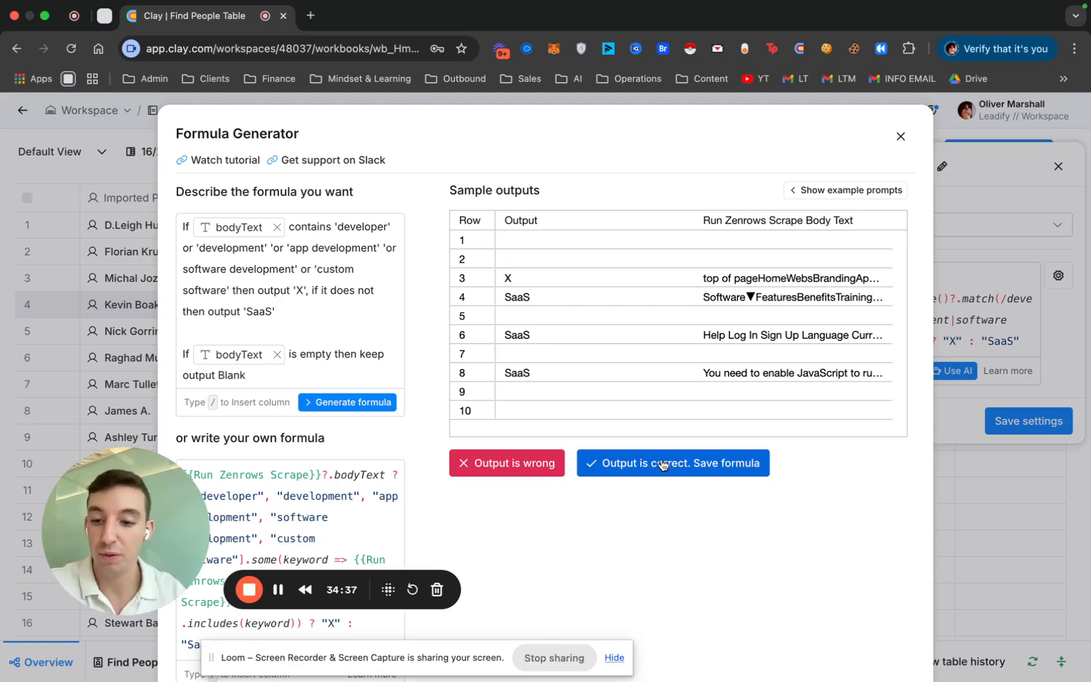
click(662, 465)
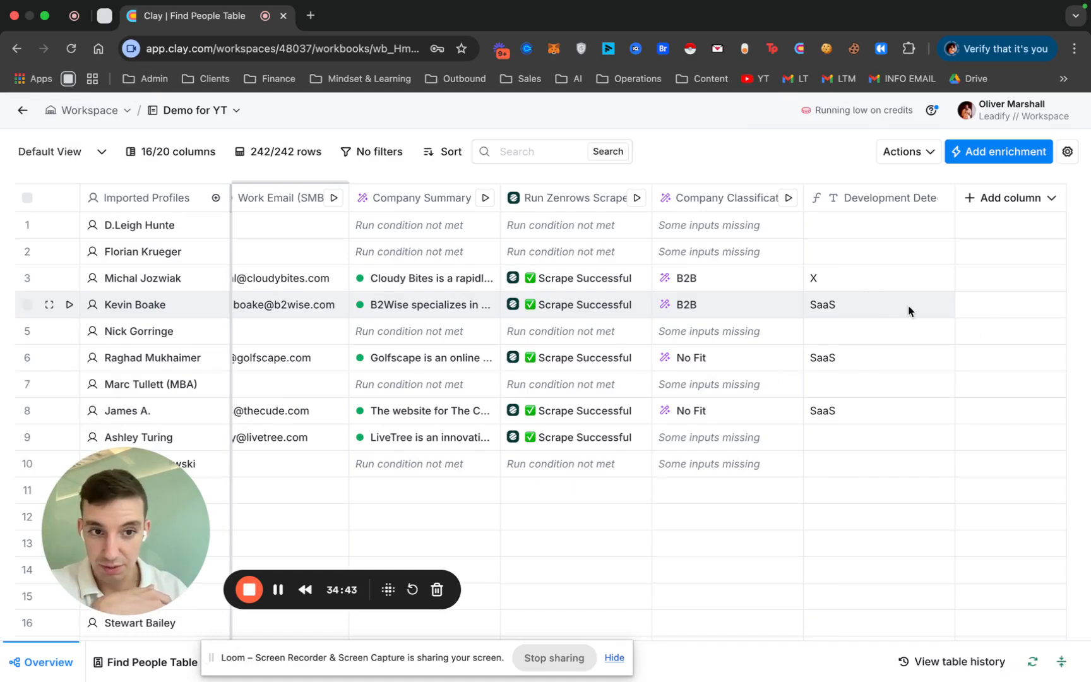
Step: Examine the new formula column's outputs for the scraped companies alongside the company classification column
click(852, 310)
click(858, 354)
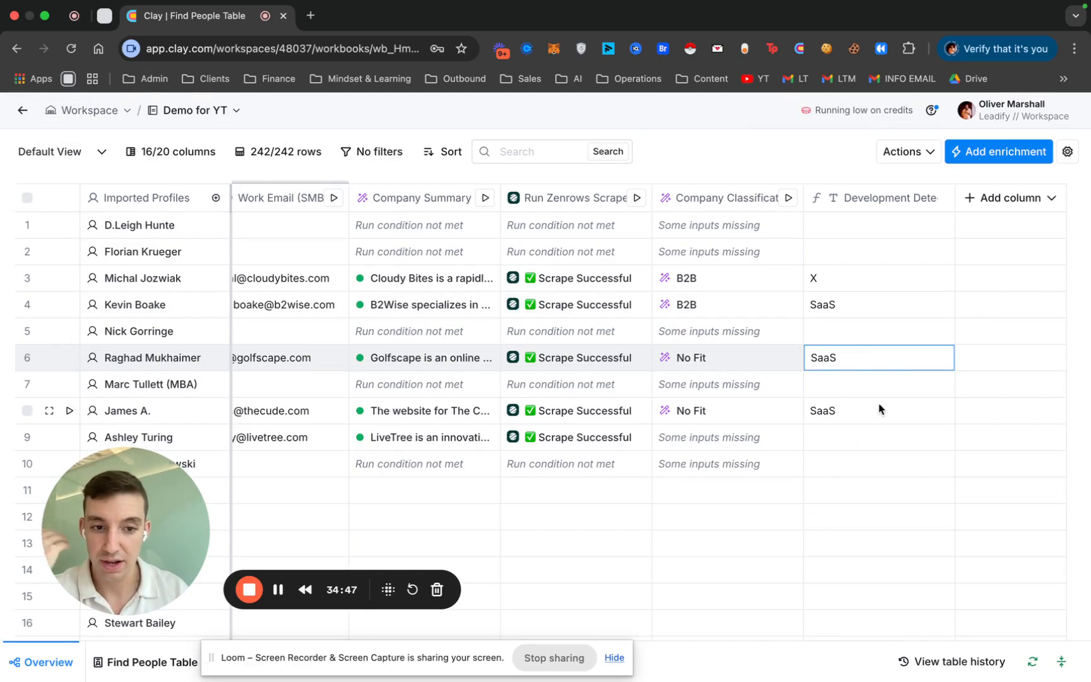
click(836, 308)
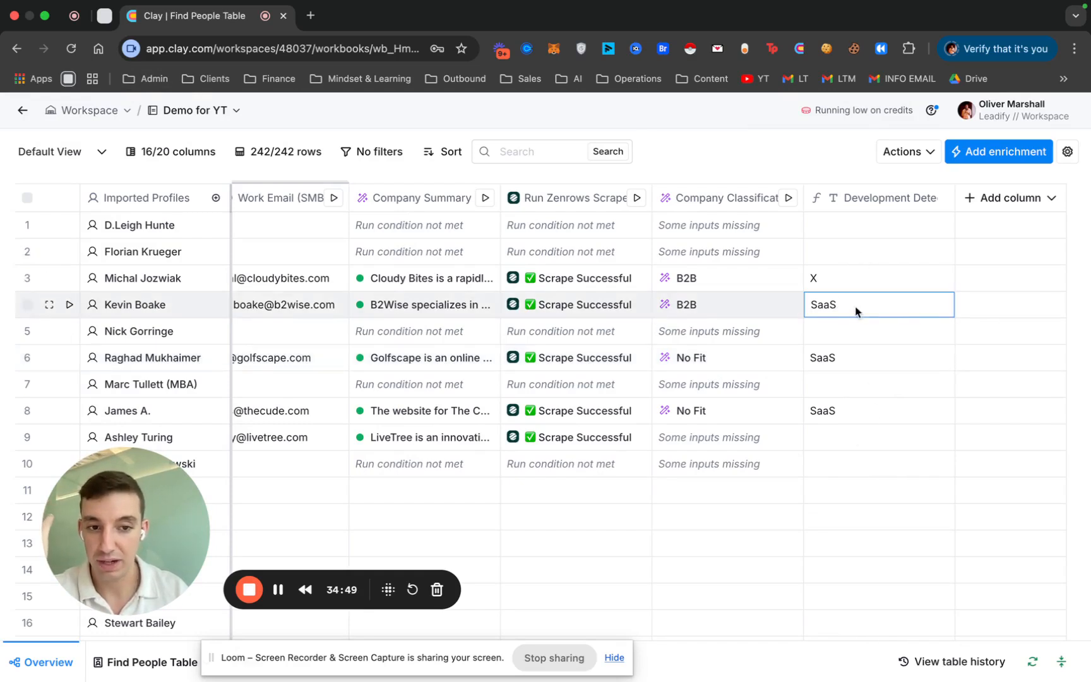
double_click(858, 308)
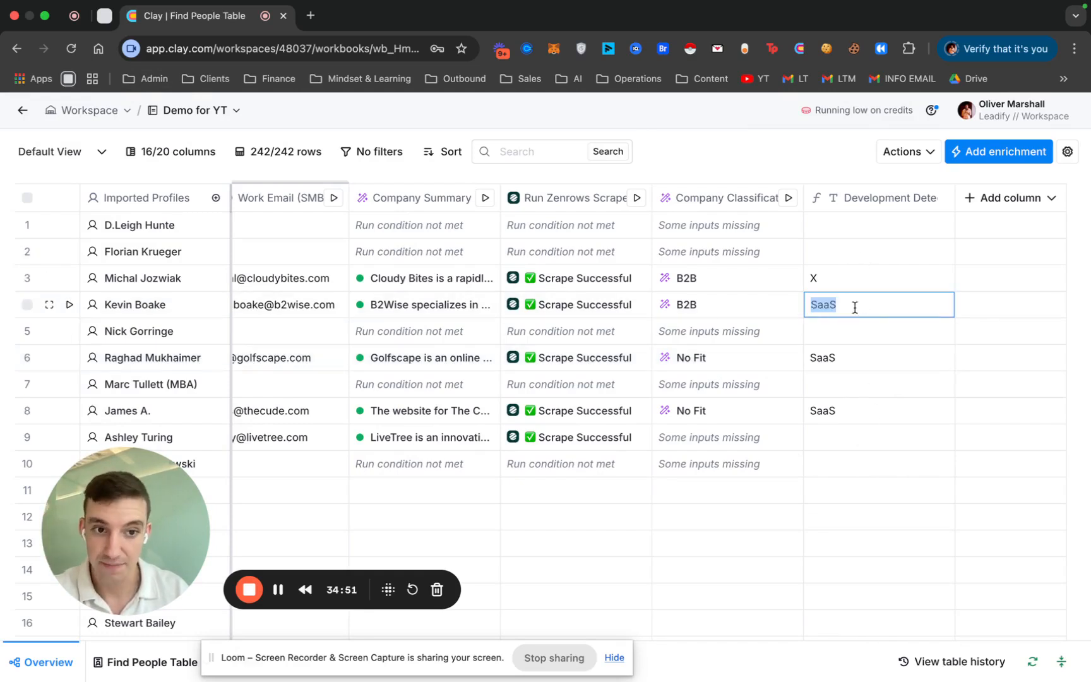
click(869, 341)
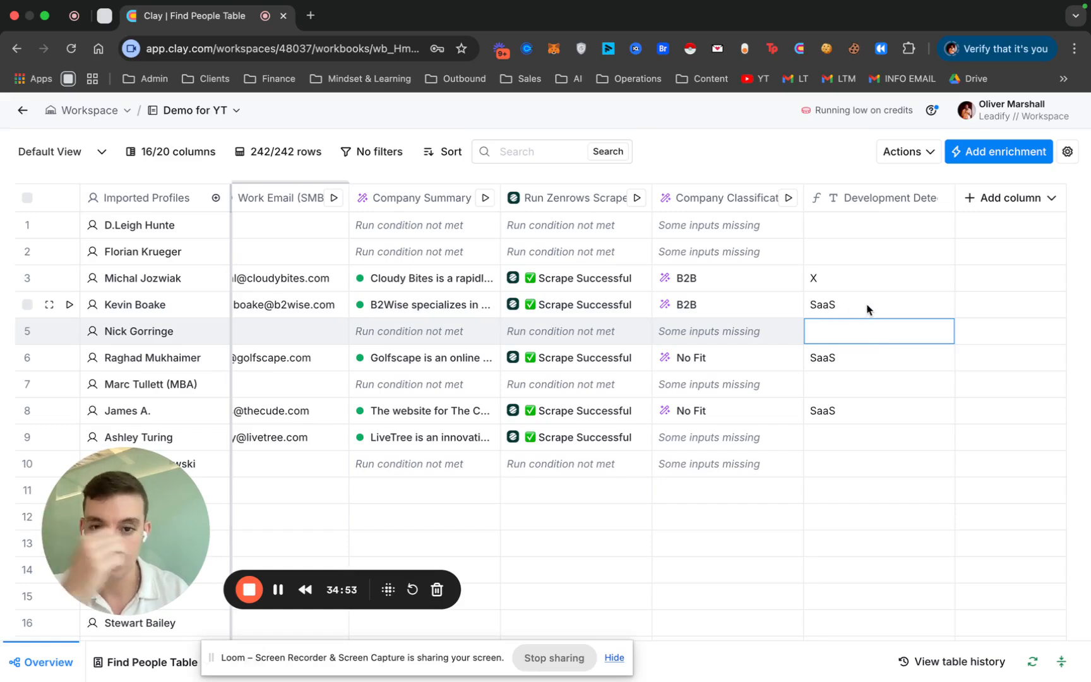
scroll(866, 309, left, 3)
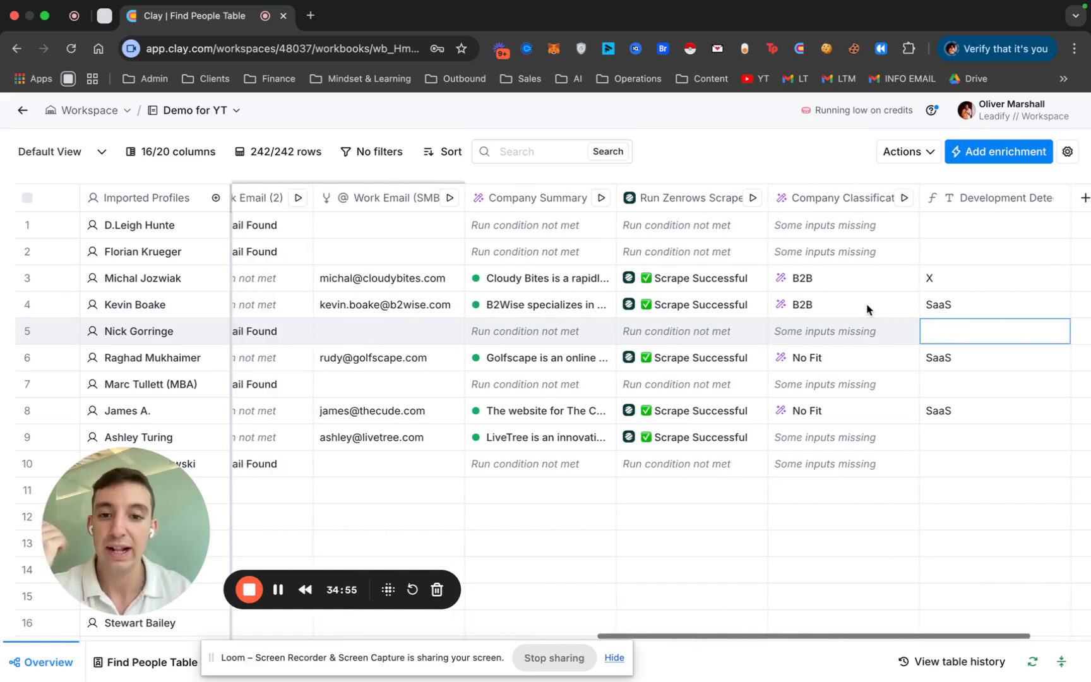
scroll(868, 308, right, 1)
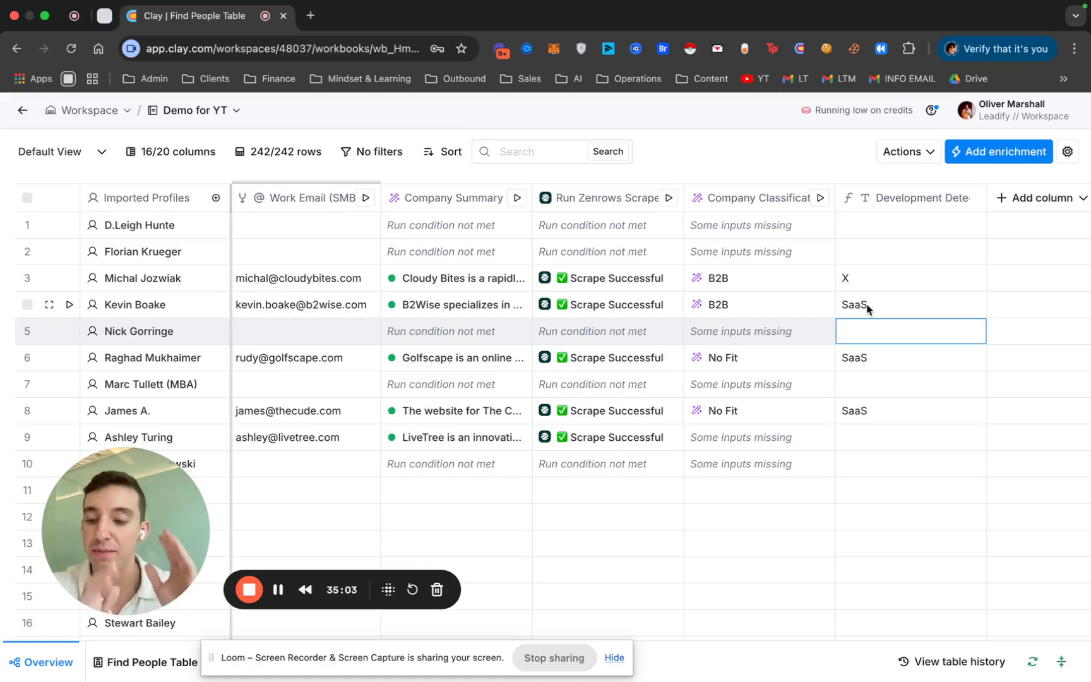
scroll(868, 308, right, 1)
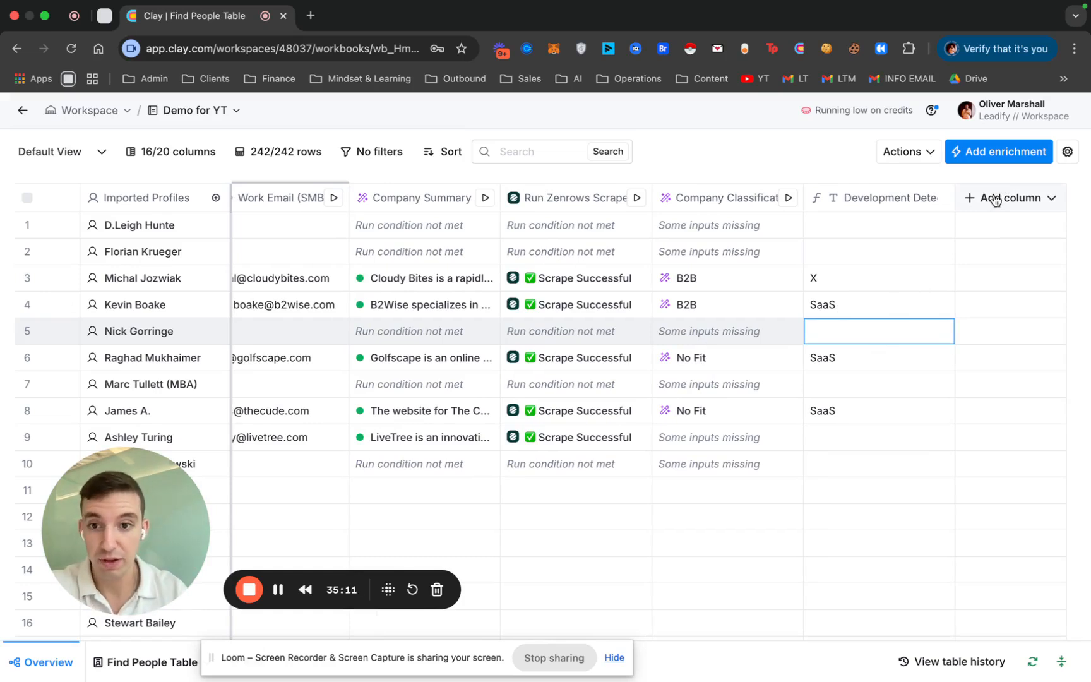
scroll(903, 293, left, 2)
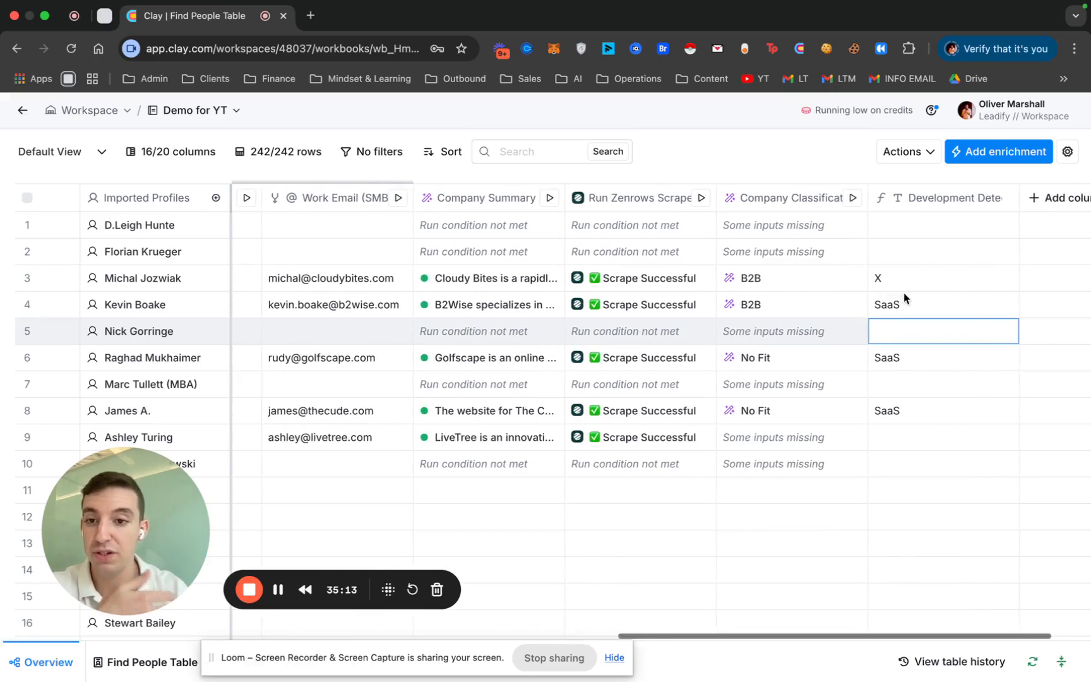
scroll(903, 293, left, 1)
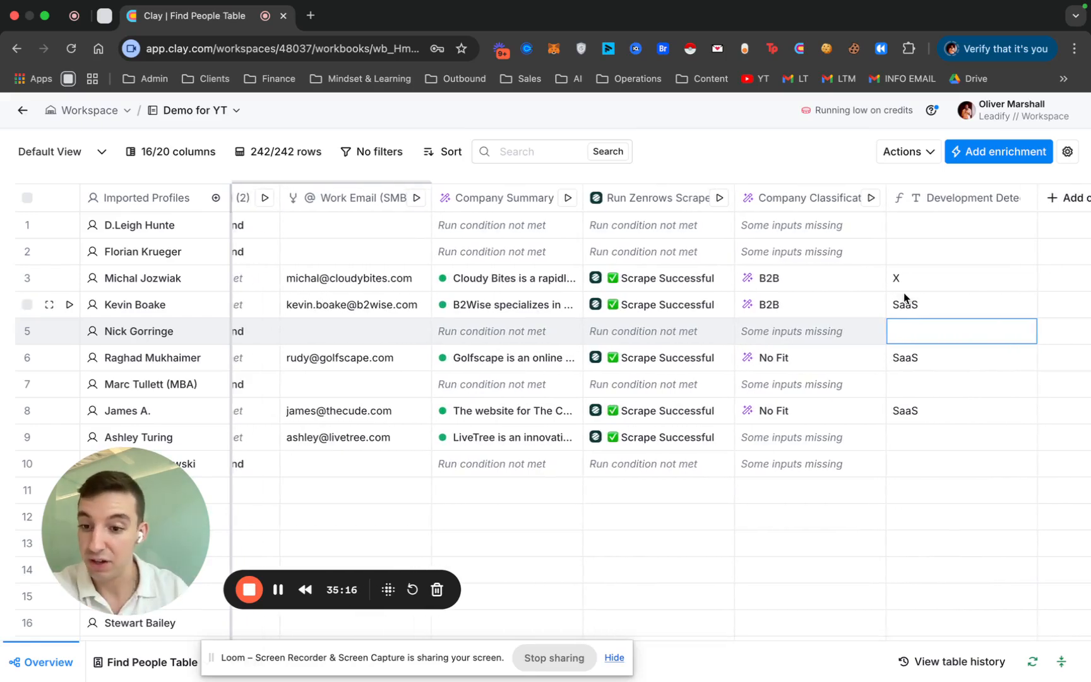
scroll(903, 292, right, 2)
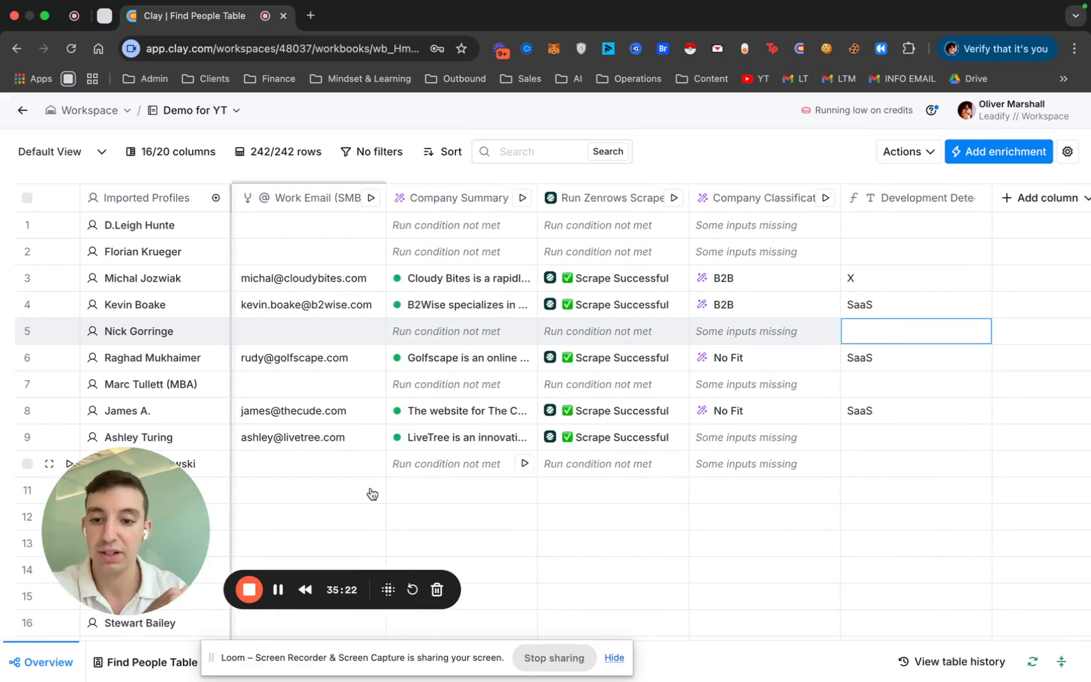
Step: Add a new Use AI enrichment to the table
scroll(813, 323, right, 2)
drag(1050, 198, 1021, 155)
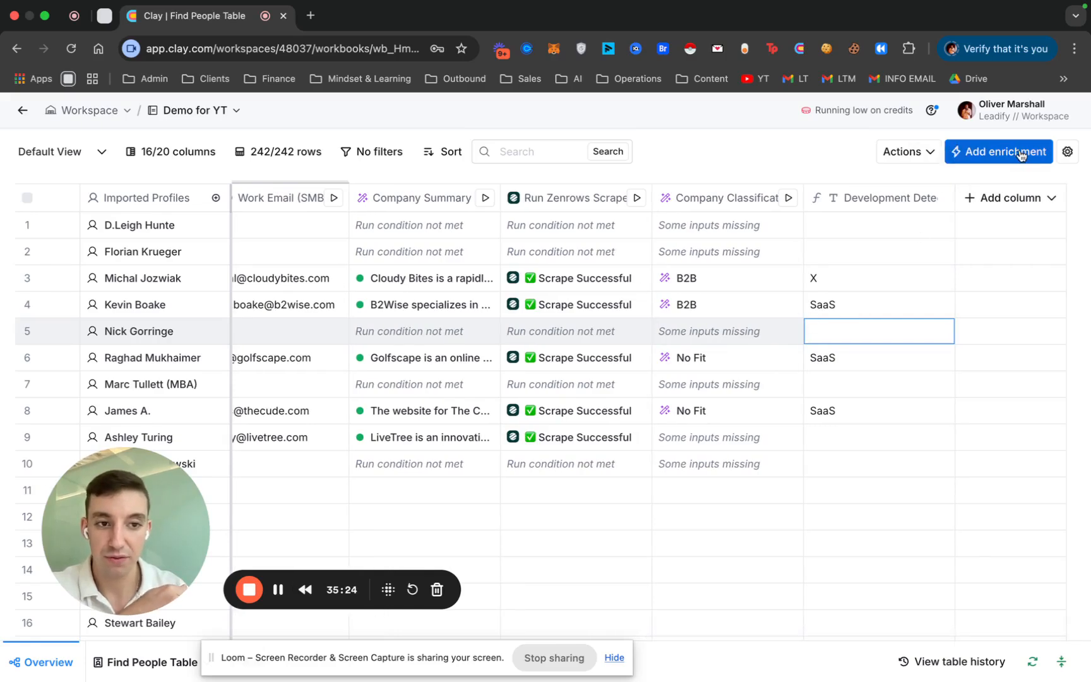
click(1006, 158)
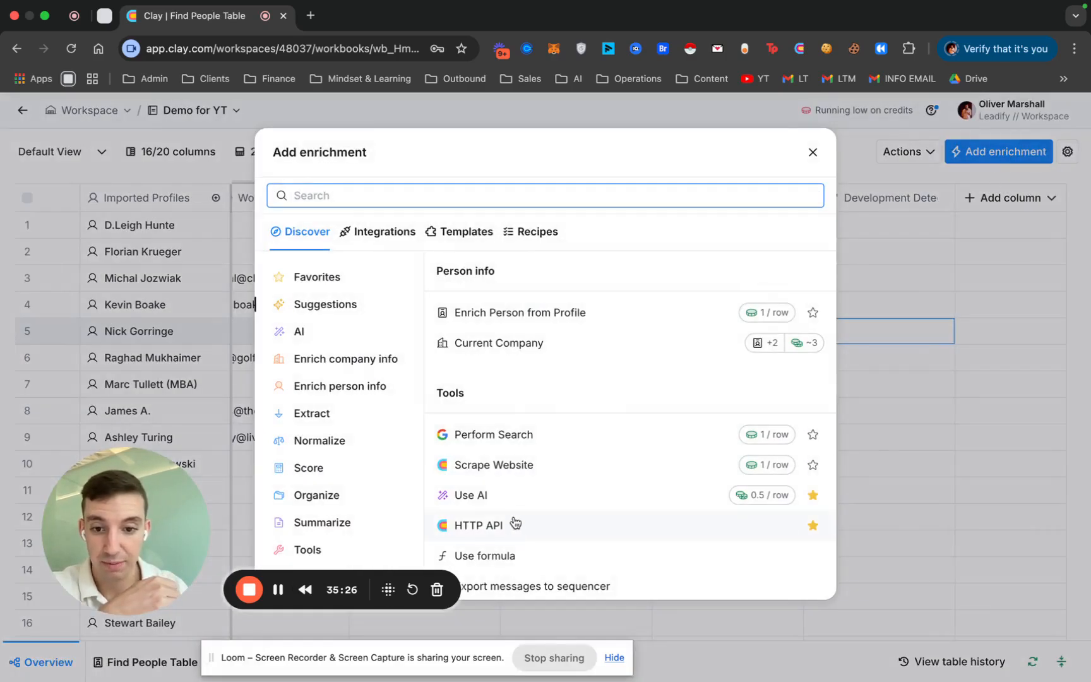
click(520, 498)
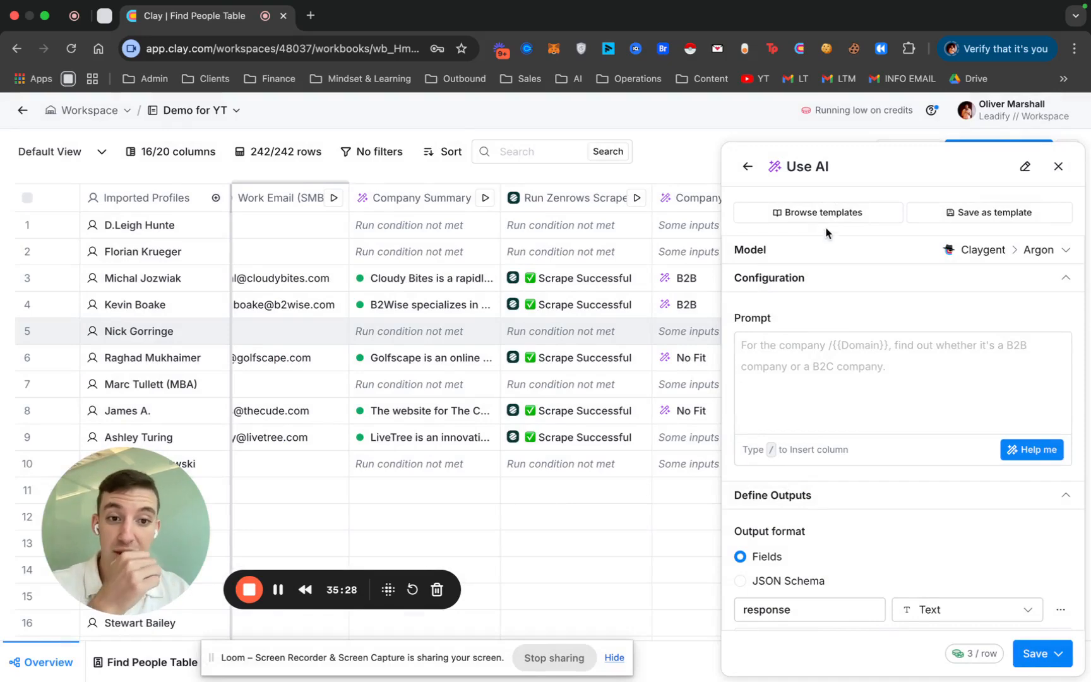
Step: Search the Use AI templates for "case study" and apply Find case study with Company Domain as its input
click(821, 214)
text(case study)
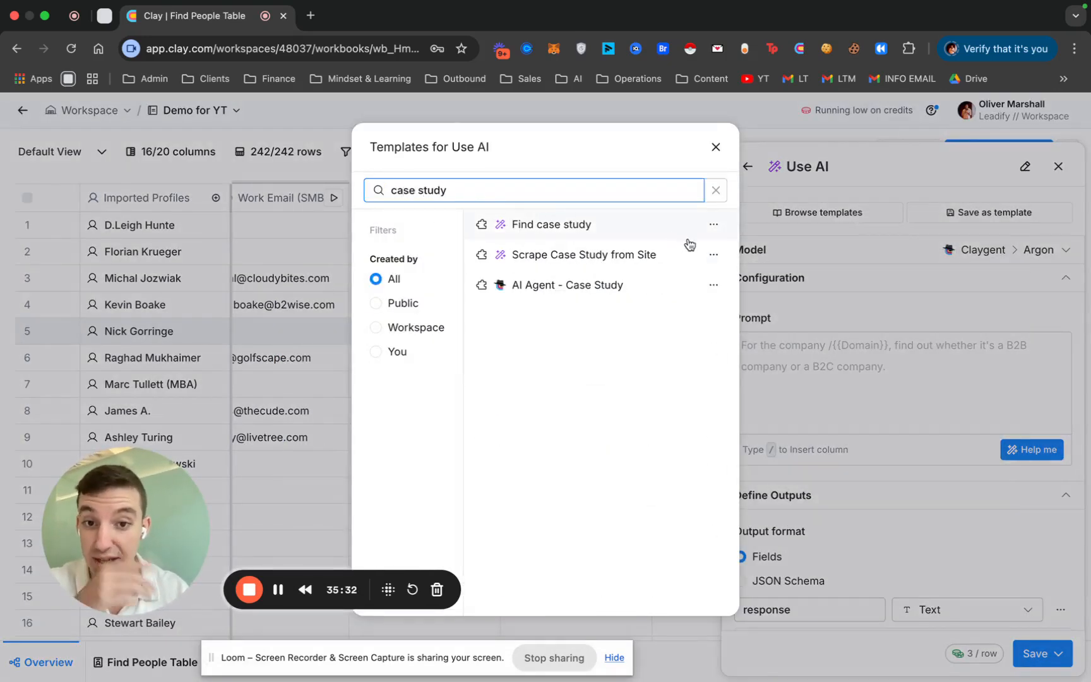
mouse_move(601, 261)
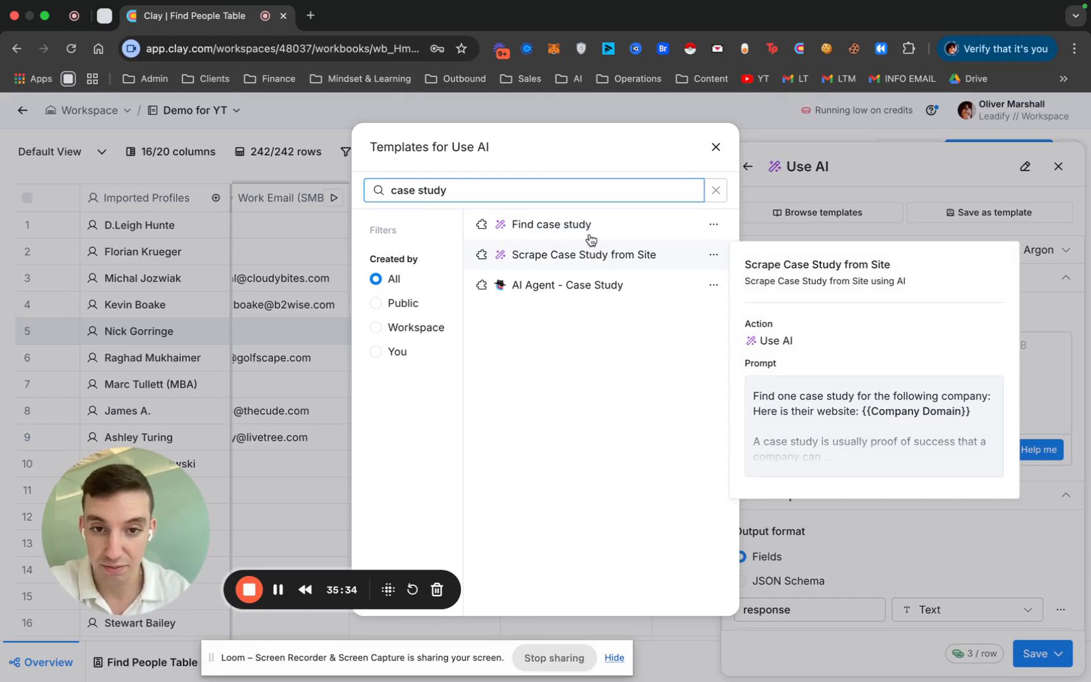
mouse_move(542, 235)
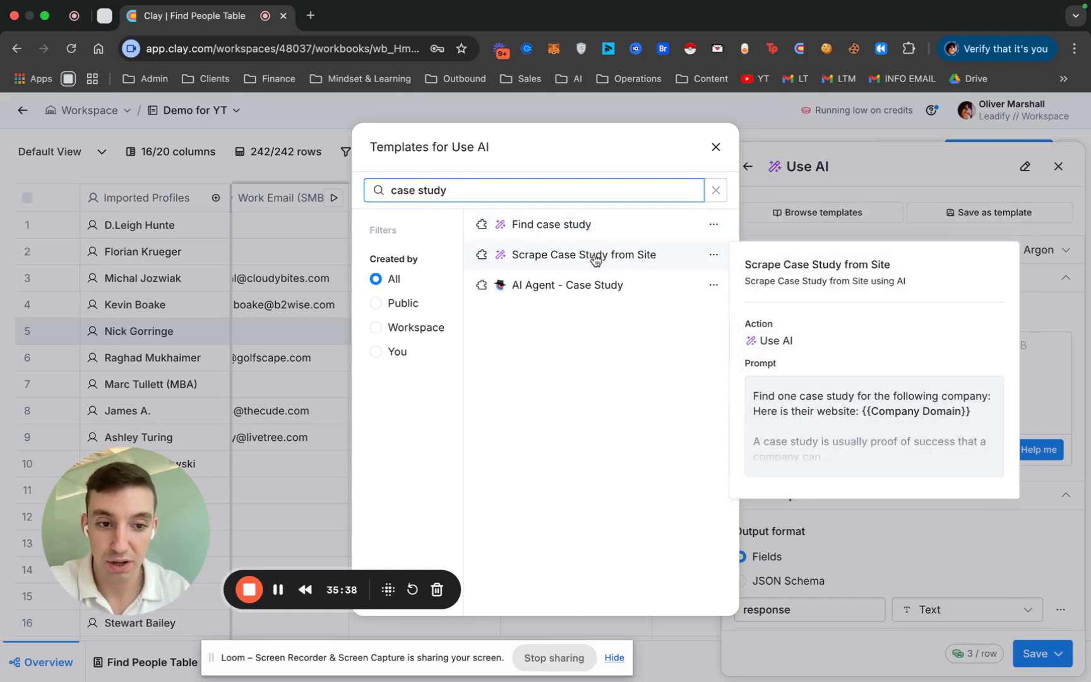
click(593, 234)
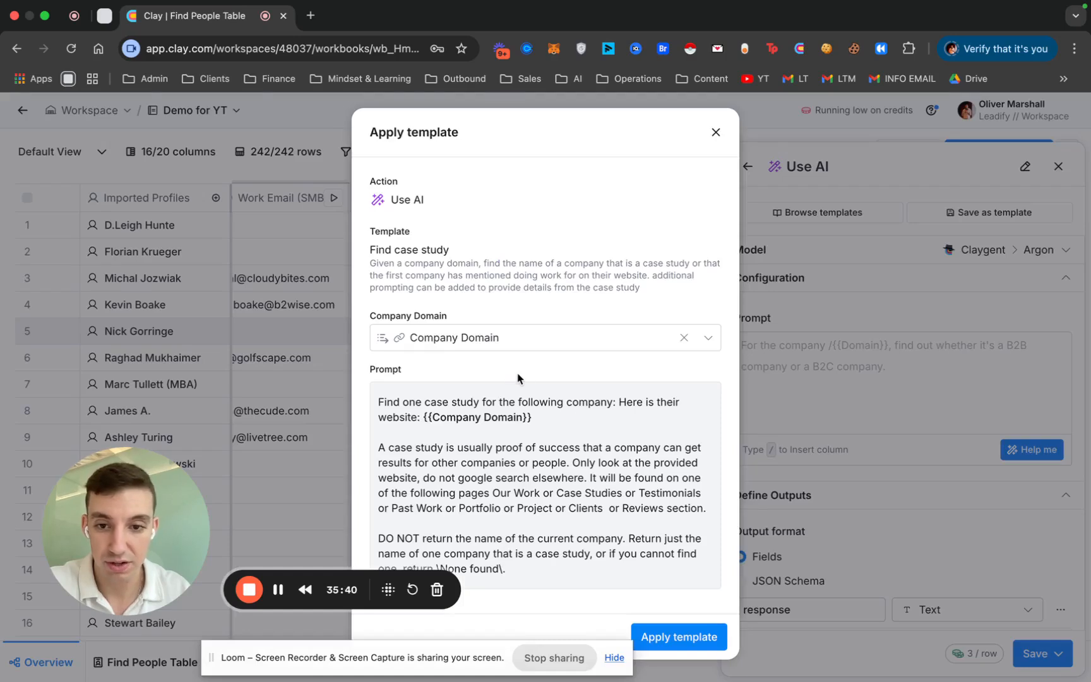
click(691, 638)
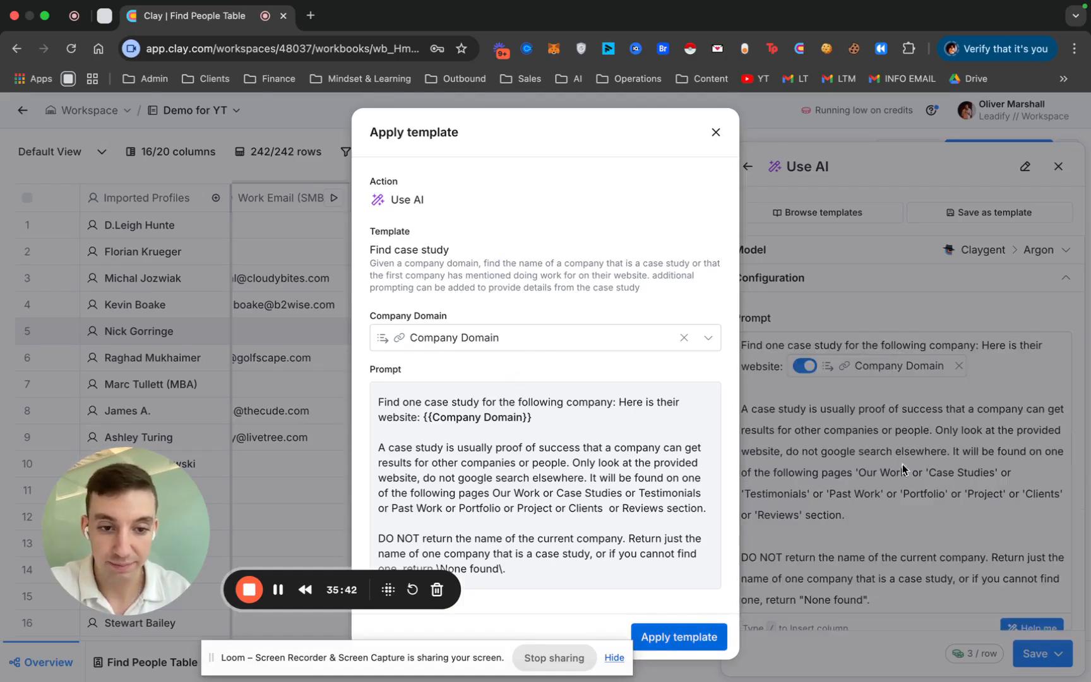
Step: Check the prompt's Company Domain input and set the case study enrichment's model to OpenAI GPT 4o Mini
mouse_move(874, 374)
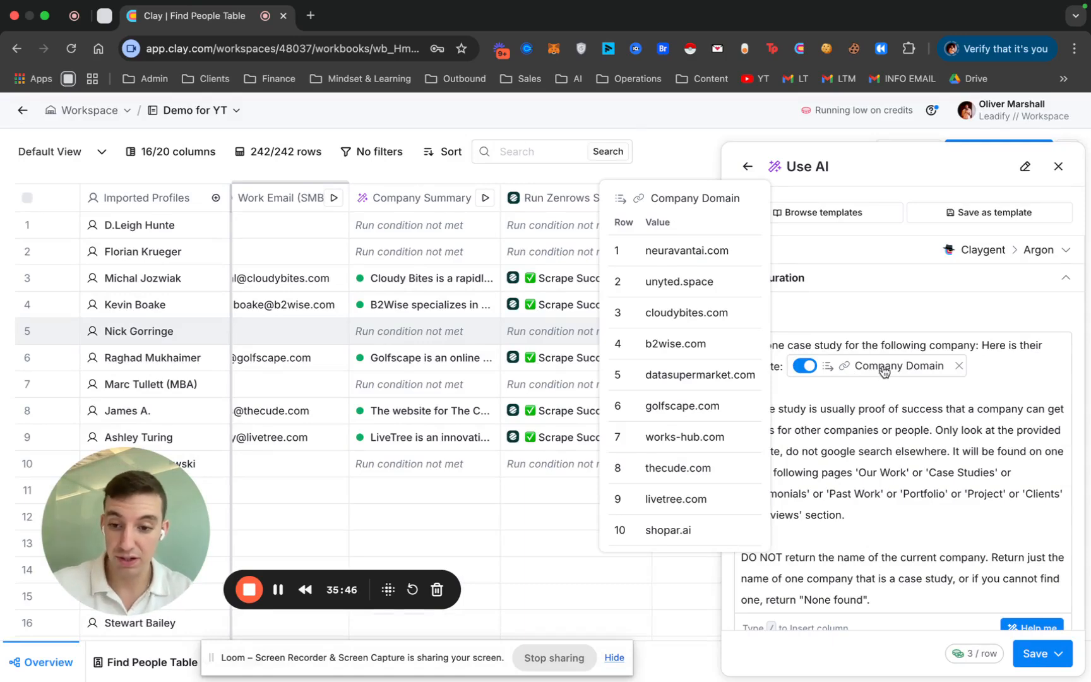
scroll(909, 508, down, 6)
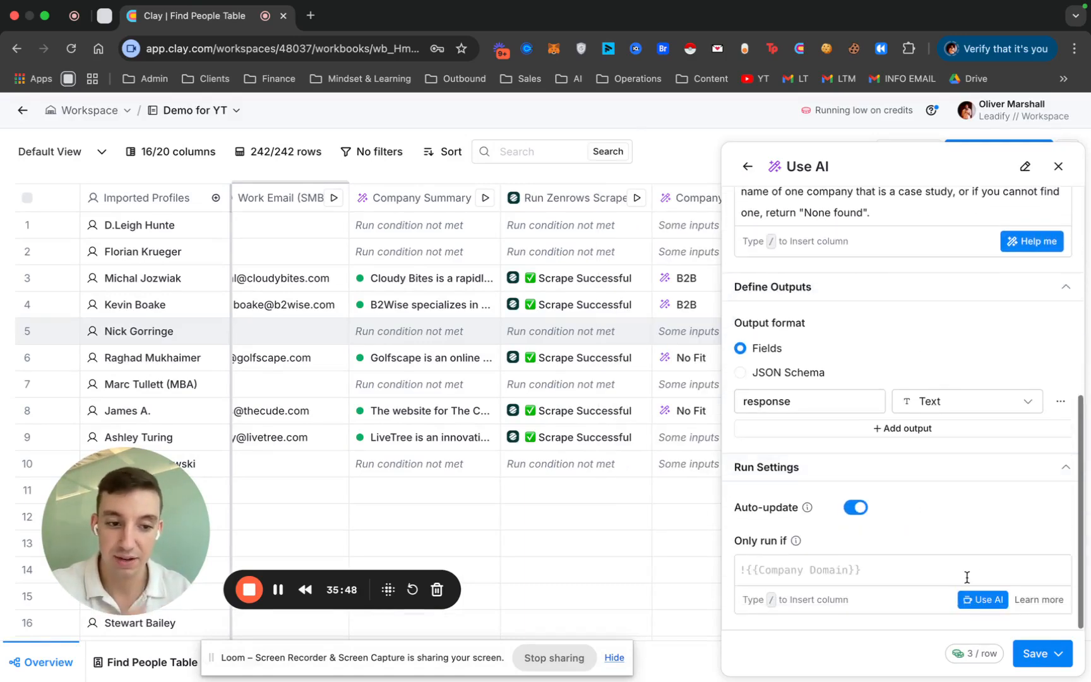
scroll(967, 455, up, 6)
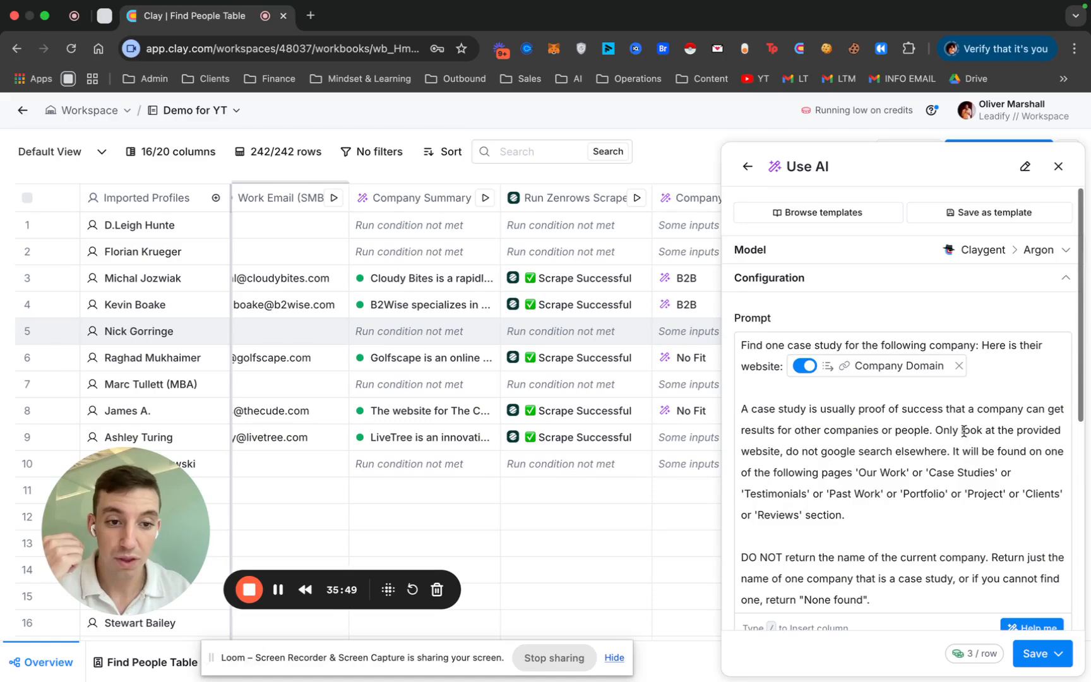
click(908, 260)
click(834, 437)
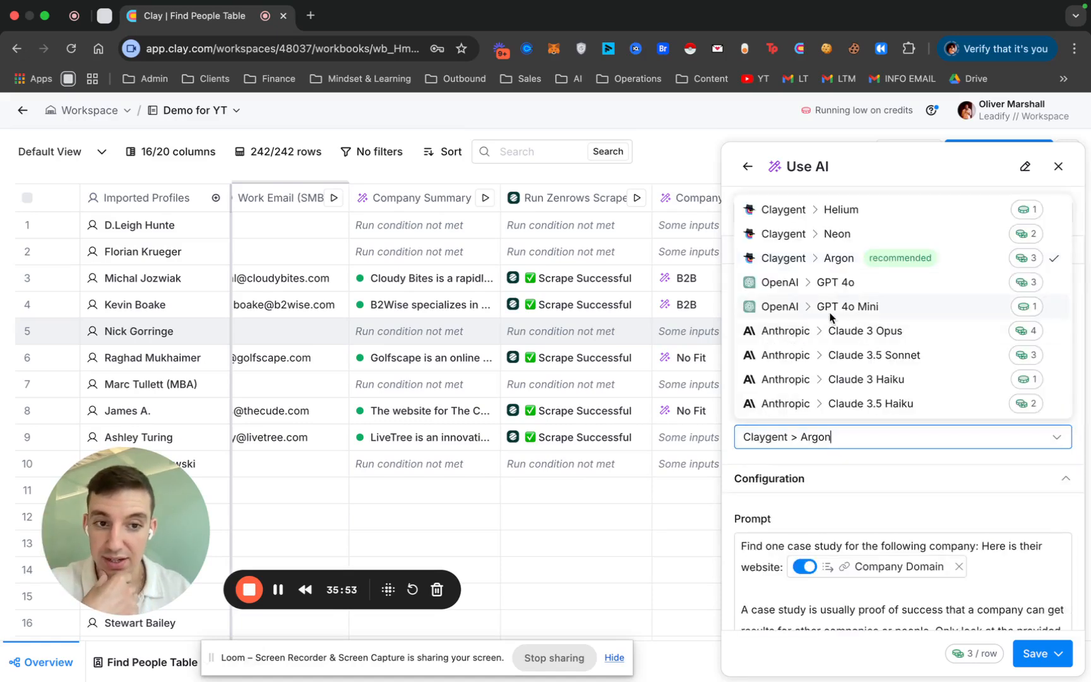
click(846, 308)
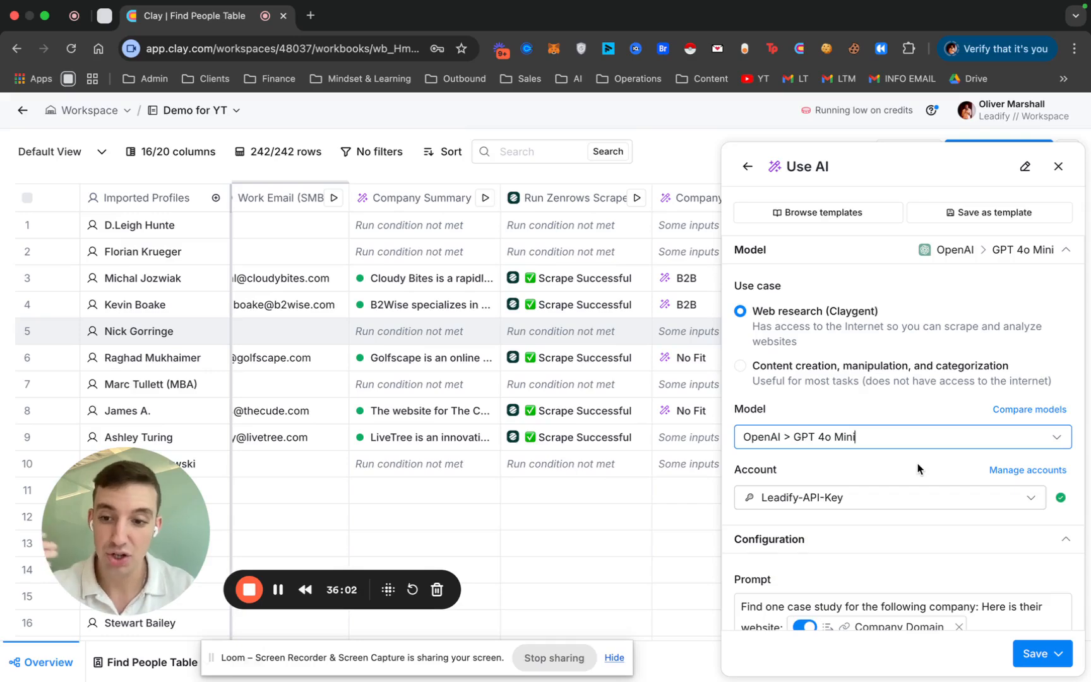
Step: Begin an AI-generated run condition for the case study enrichment with "Only run if Development Detection contains SaaS"
scroll(917, 468, down, 5)
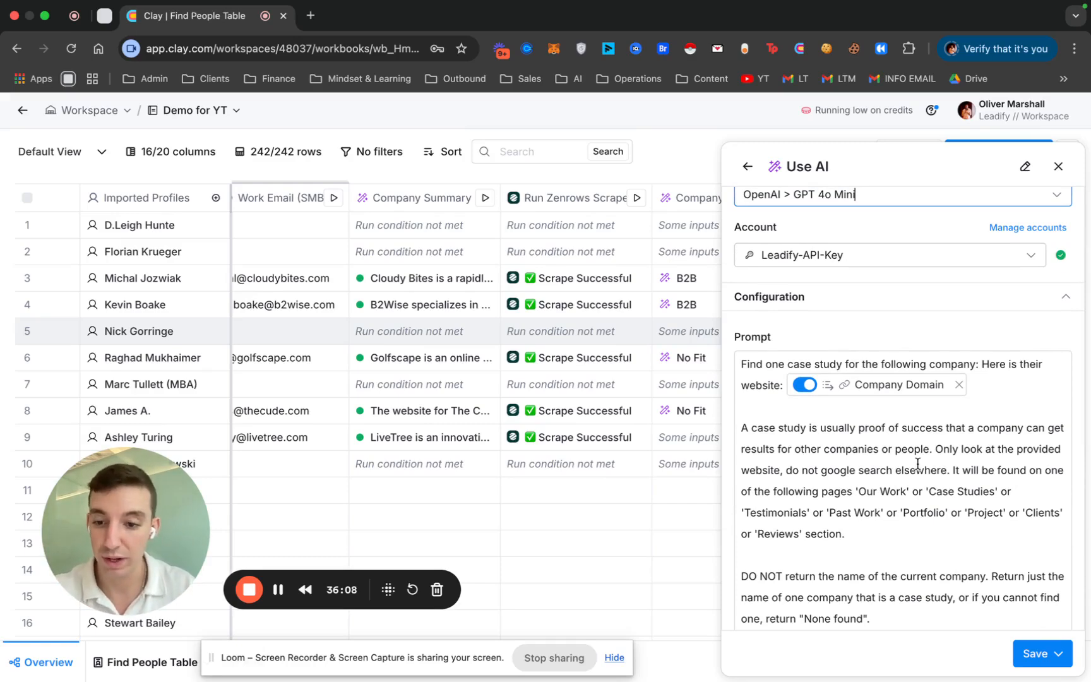
scroll(917, 463, down, 7)
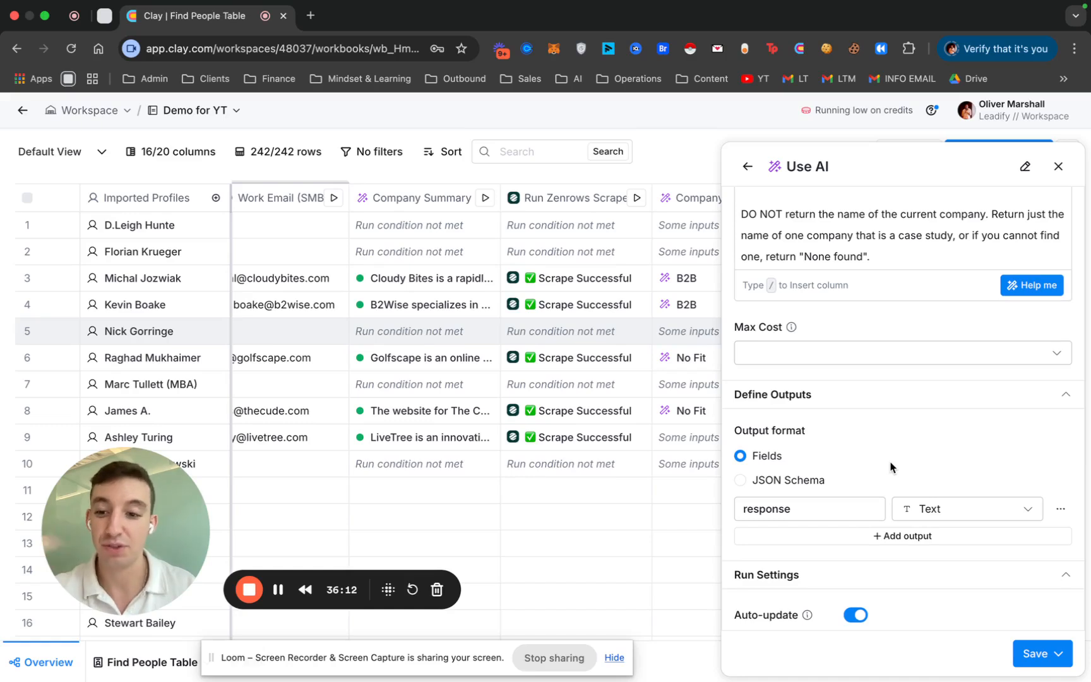
scroll(892, 479, down, 2)
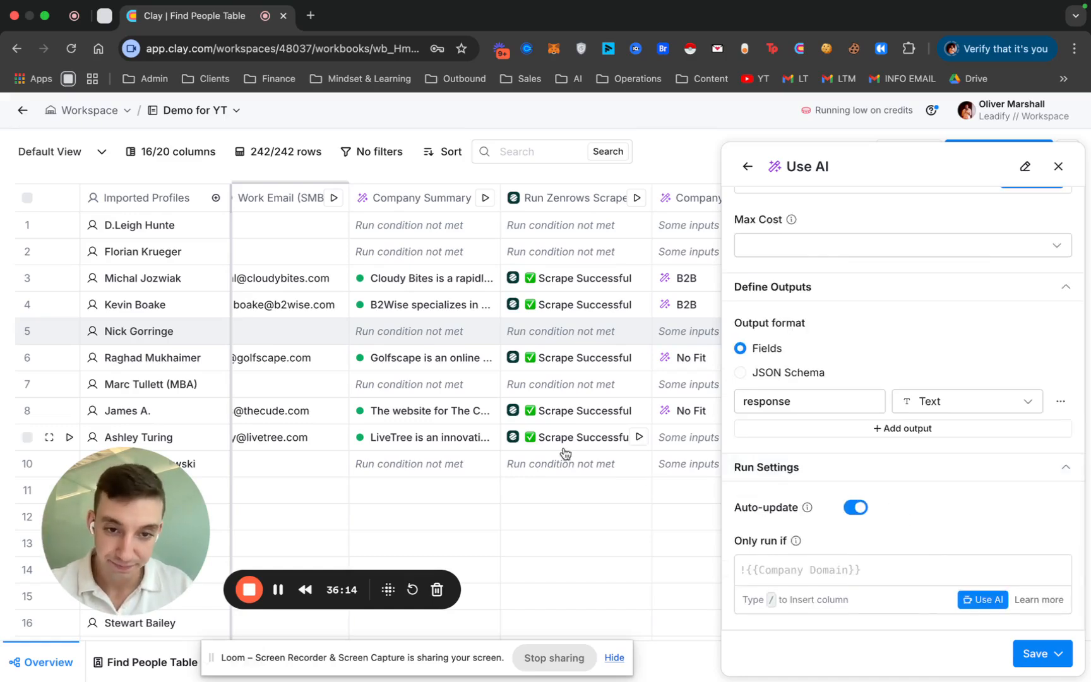
scroll(562, 452, right, 3)
scroll(563, 453, right, 3)
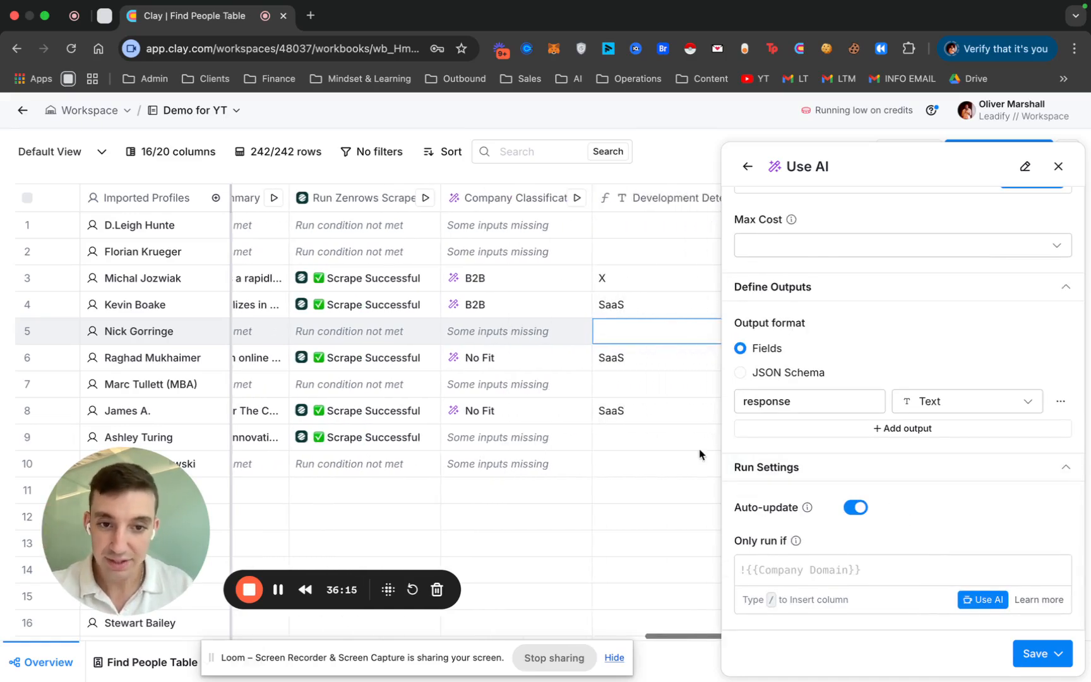
click(982, 599)
click(274, 292)
text(Only run i)
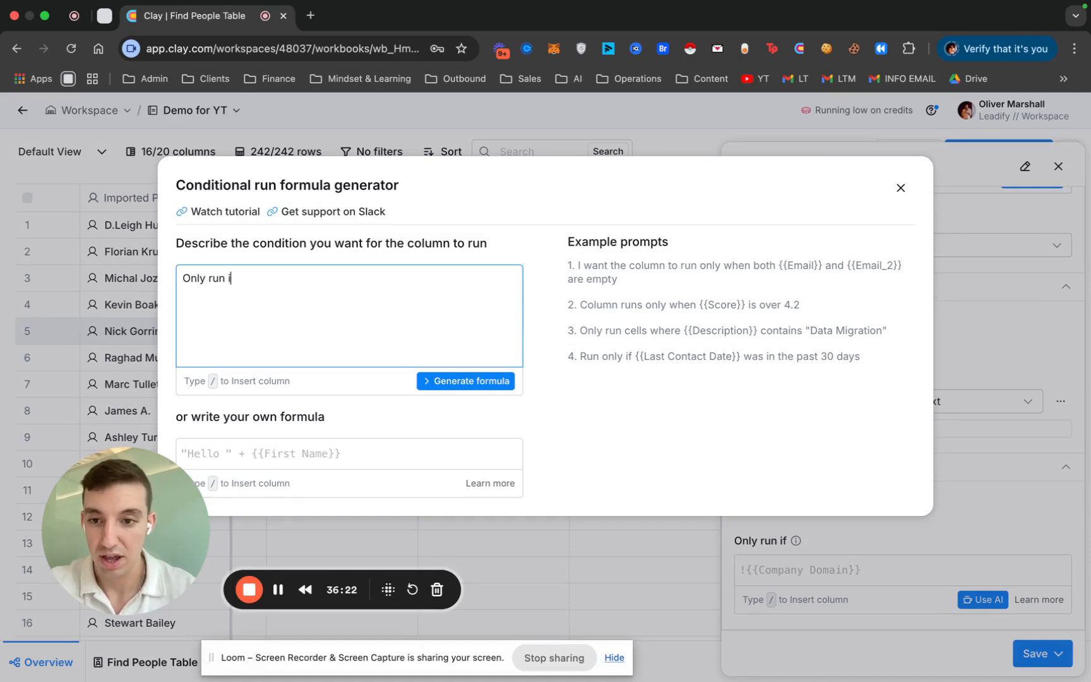
text(f /)
scroll(321, 492, down, 3)
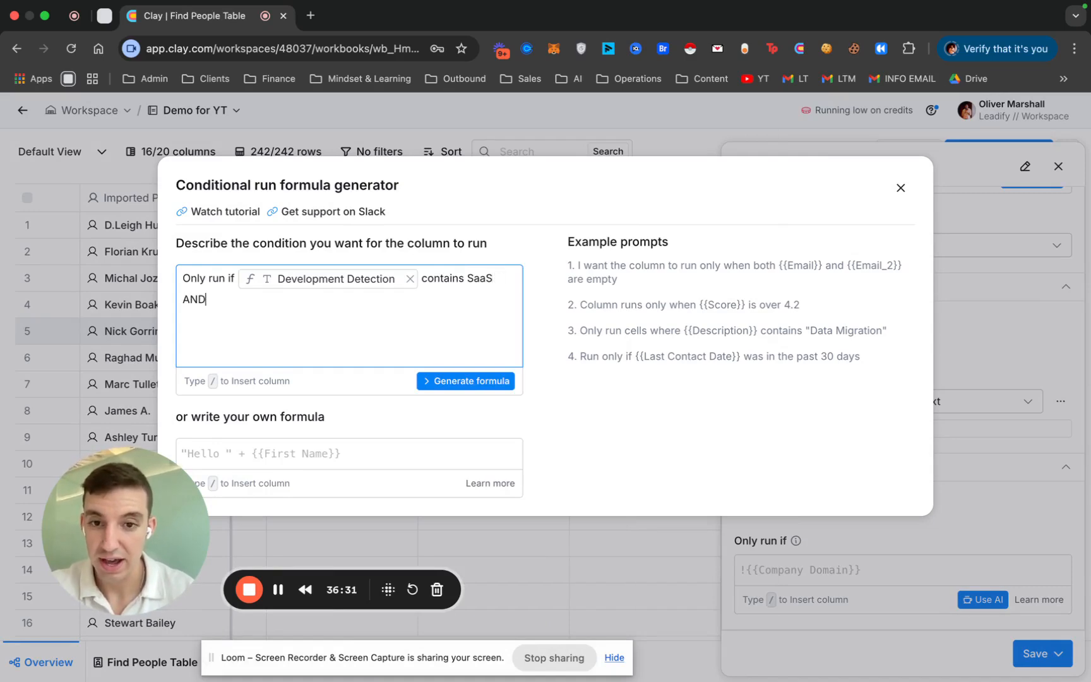
Step: Extend the run condition description with AND the Company Classification response contains 'B2B'
text(/)
scroll(269, 518, down, 2)
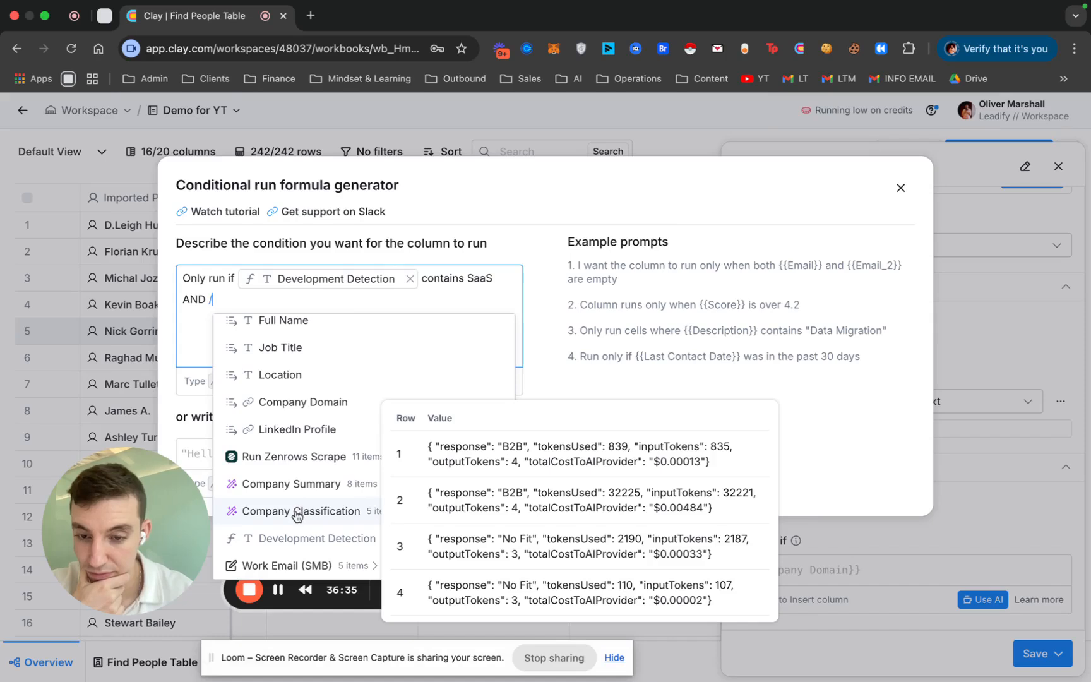
click(299, 511)
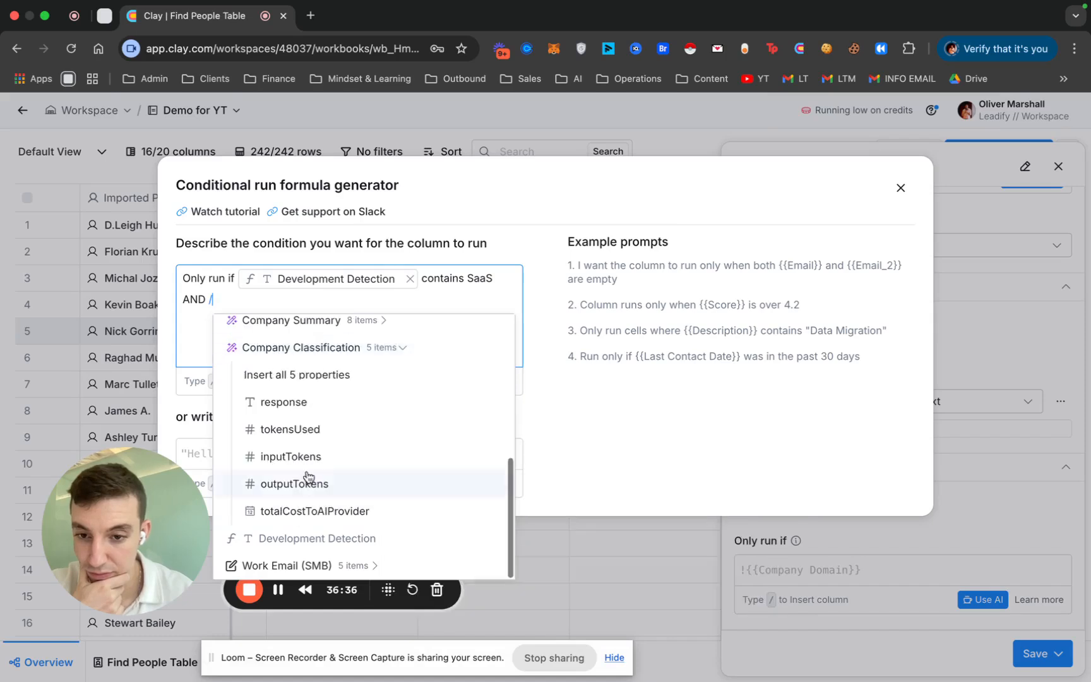
click(312, 410)
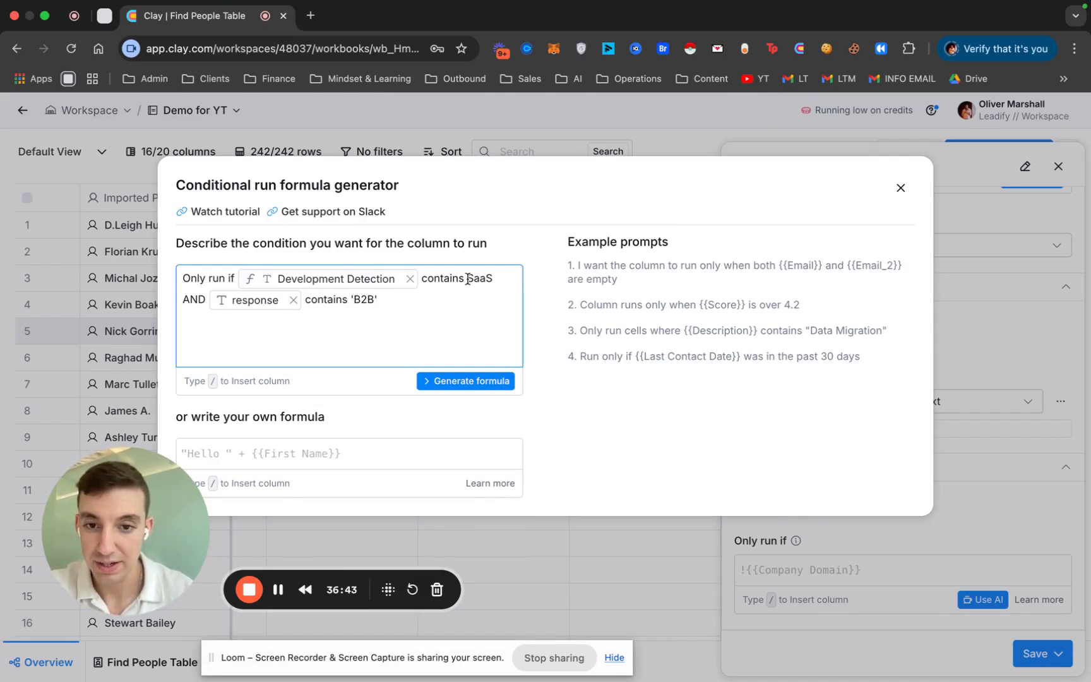
Step: Enclose SaaS in single quotes in the run condition and check the sample values of both referenced columns
text(')
mouse_move(357, 282)
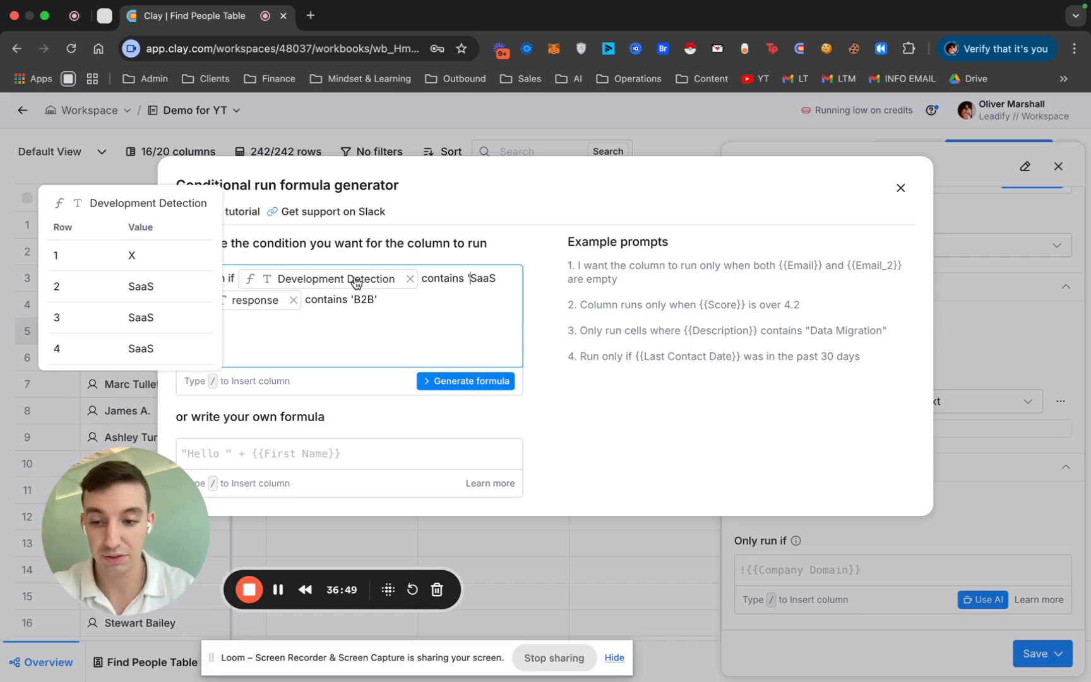
click(498, 279)
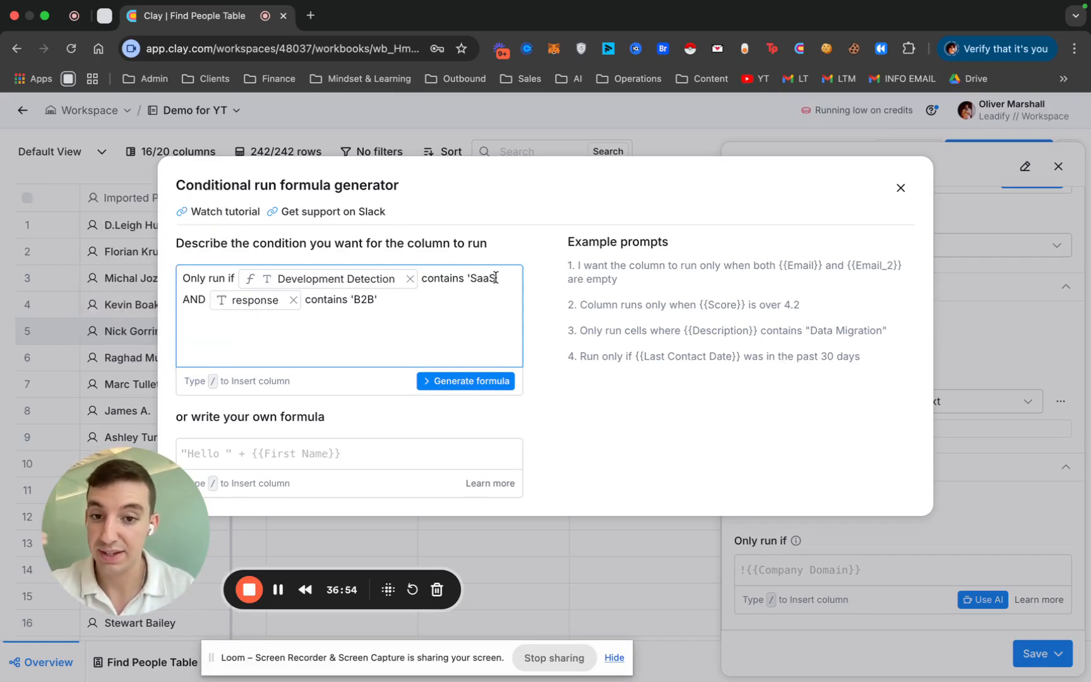
text(')
mouse_move(250, 304)
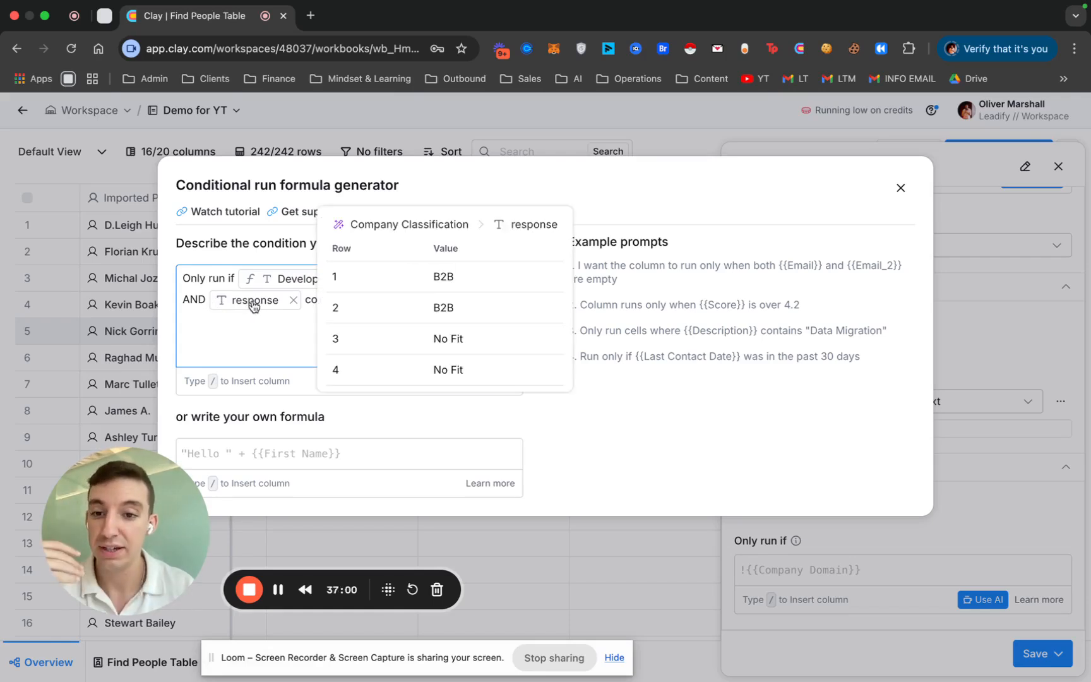
Step: Add "Otherwise dont run" as a separate closing line of the run condition description
click(384, 303)
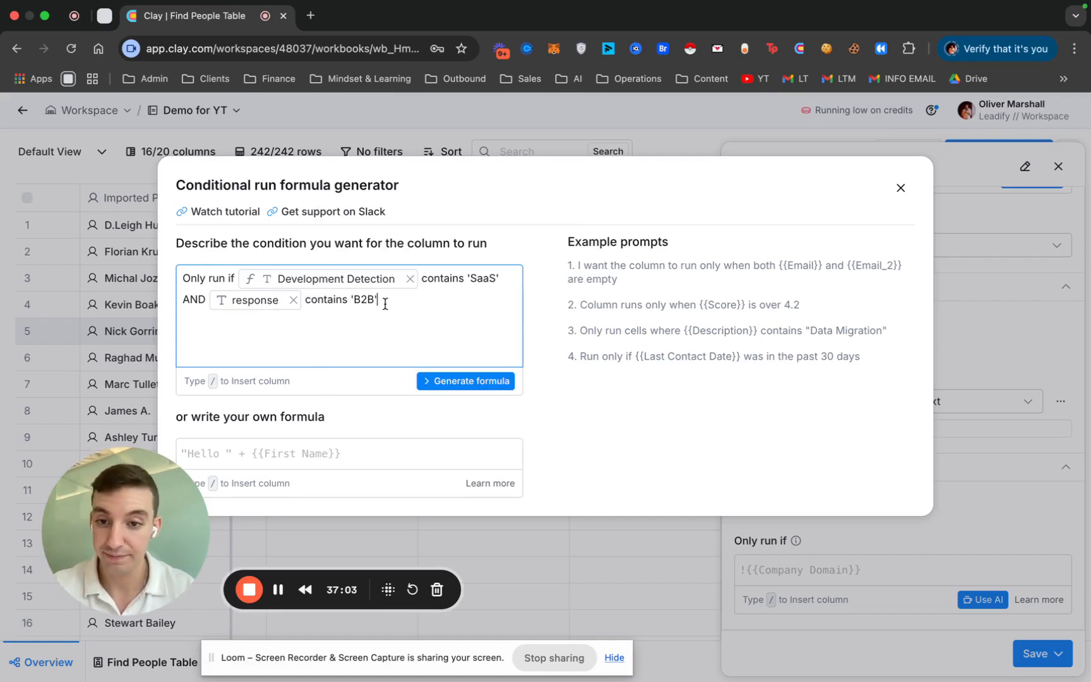
key(Return)
key(Return)
text(Other)
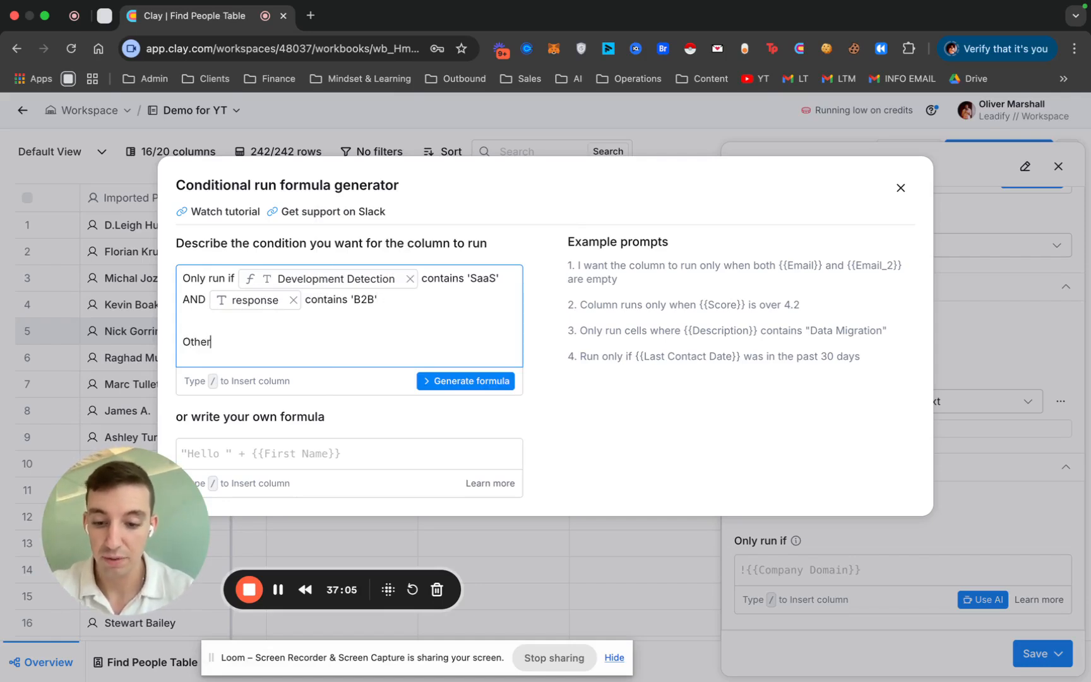
text(wise dont run)
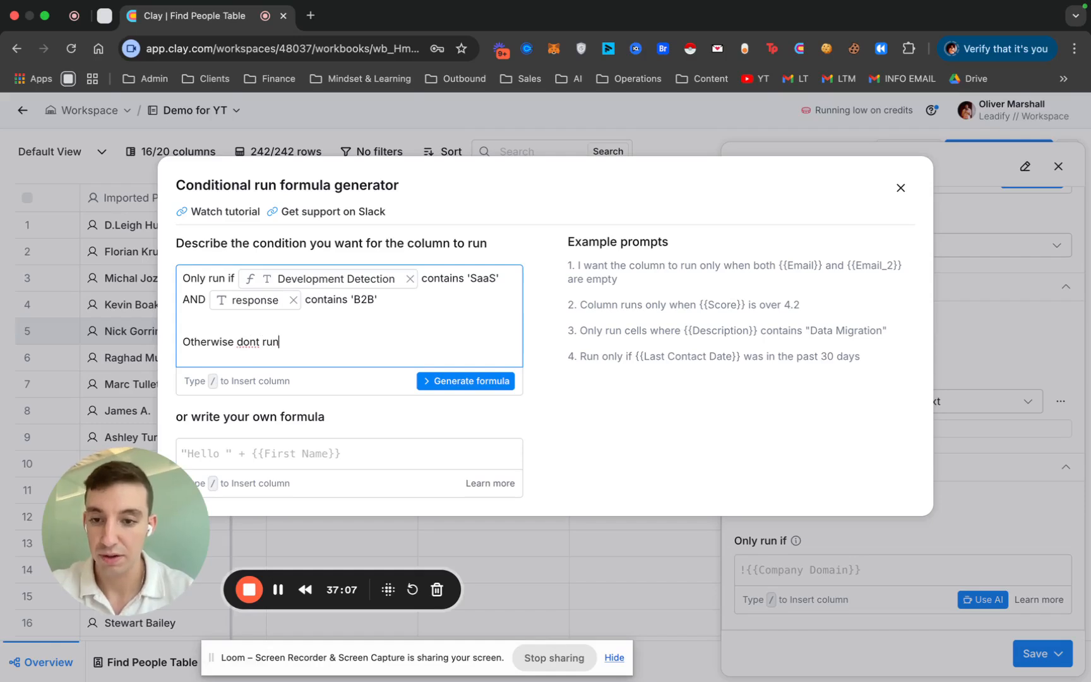
Step: Generate the run condition formula, check its sample outputs against both columns, and save it as correct
click(473, 381)
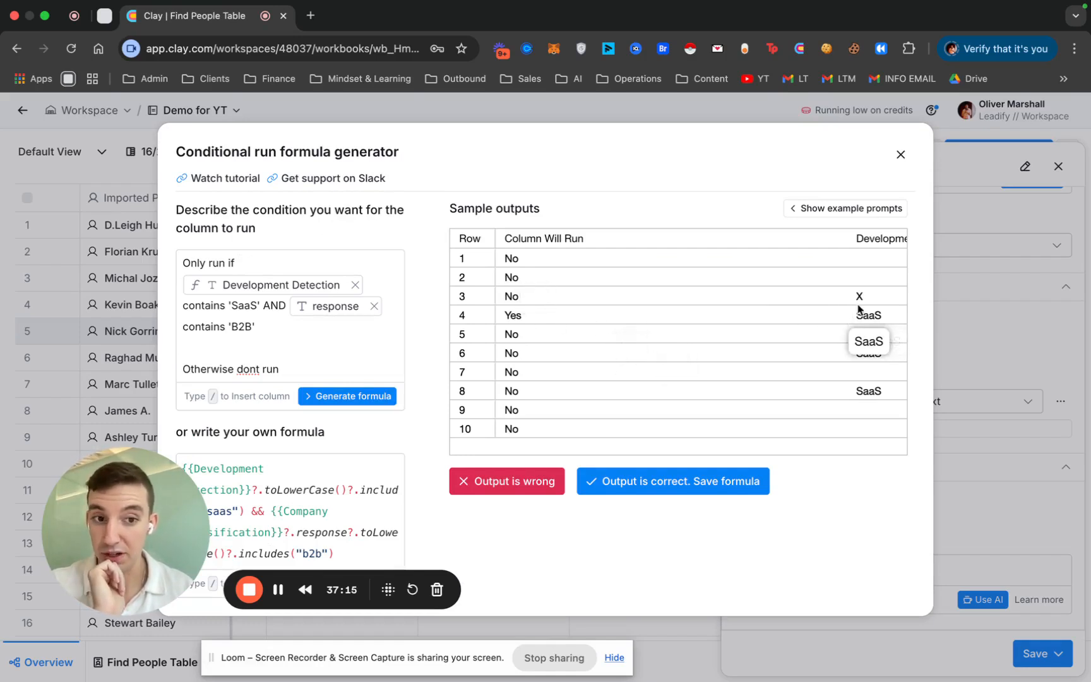
scroll(867, 360, right, 5)
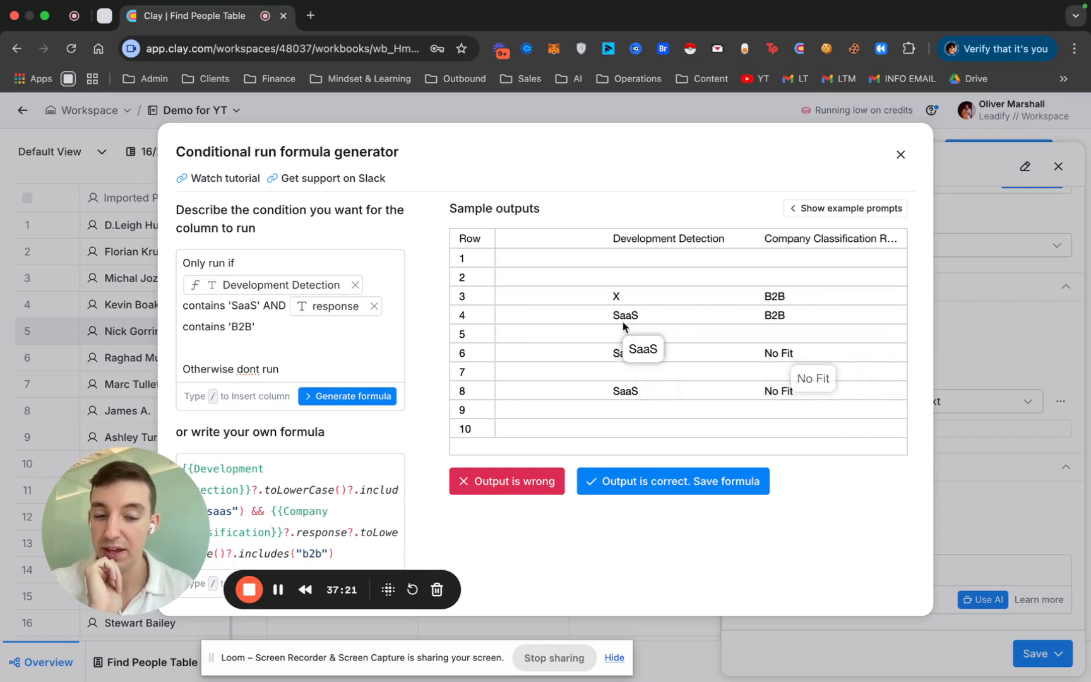
drag(141, 519, 141, 473)
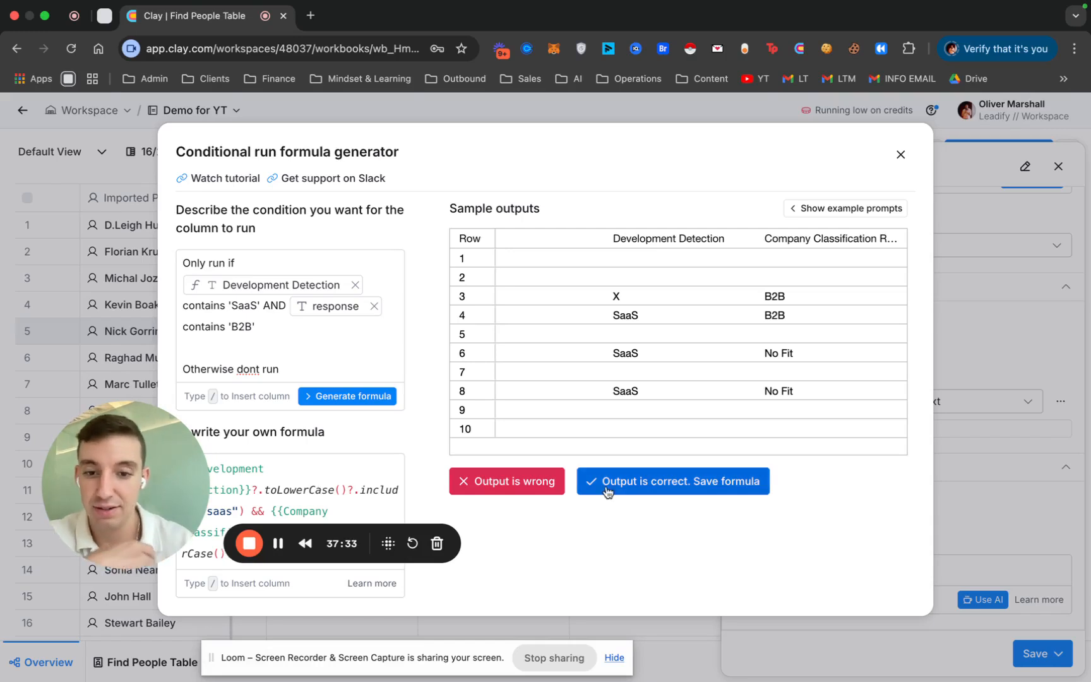
click(660, 493)
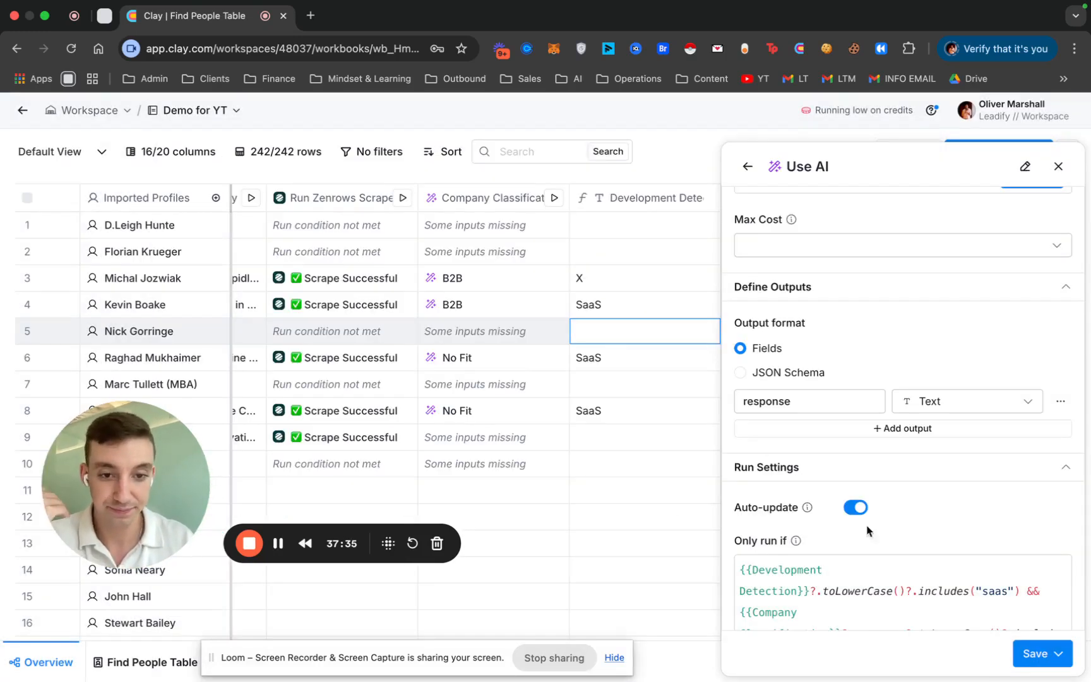
Step: Save the case study enrichment and run it on 10 rows
scroll(630, 427, right, 4)
click(1058, 653)
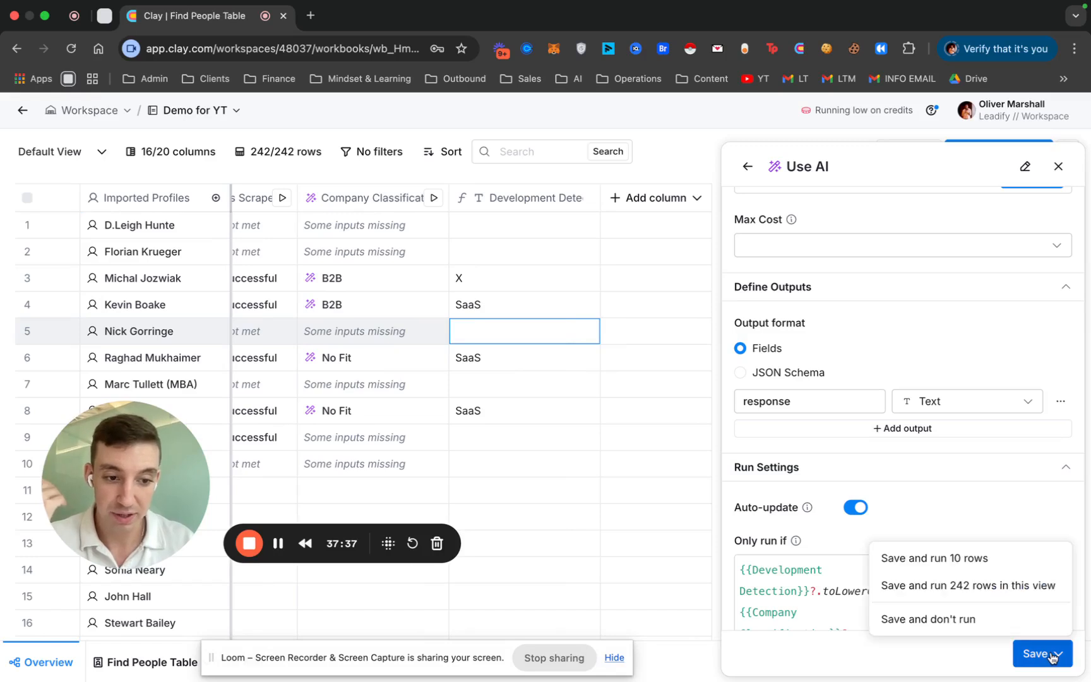
click(949, 557)
scroll(578, 396, left, 2)
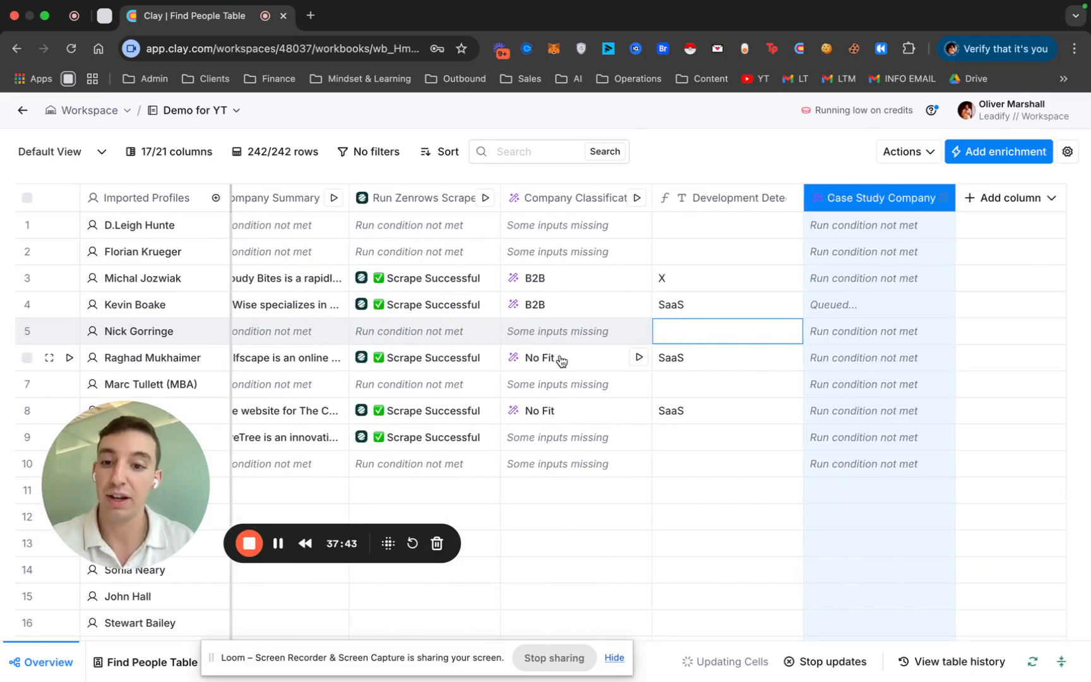
click(278, 544)
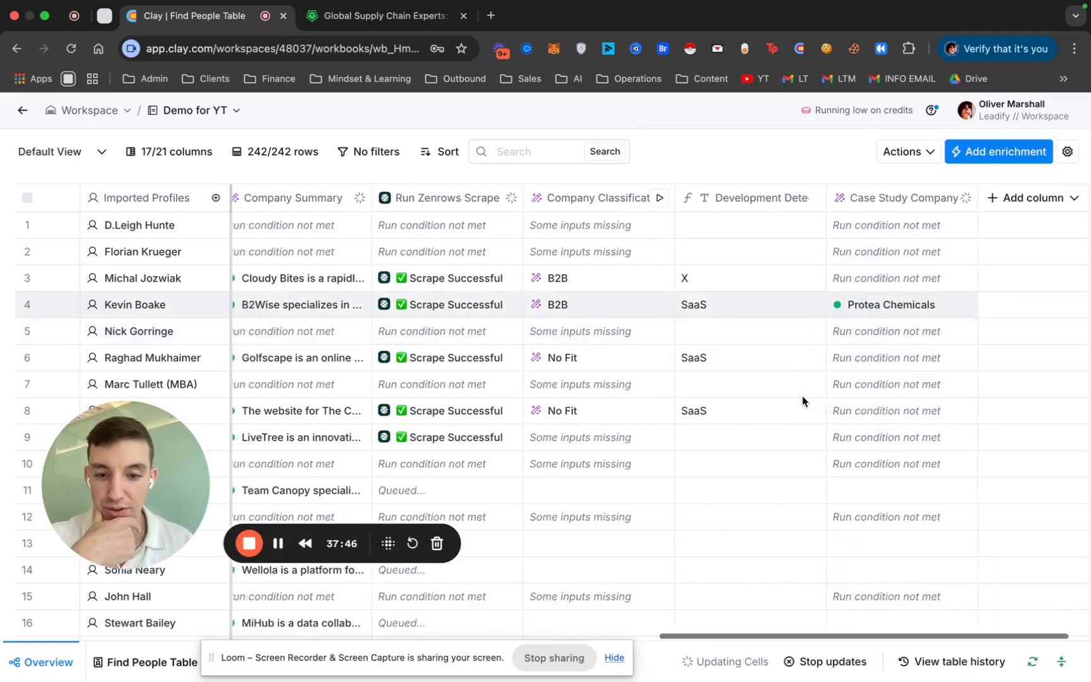
Step: Review the first Case Study Company results across the upper rows of the table
scroll(804, 402, left, 1)
scroll(804, 402, right, 1)
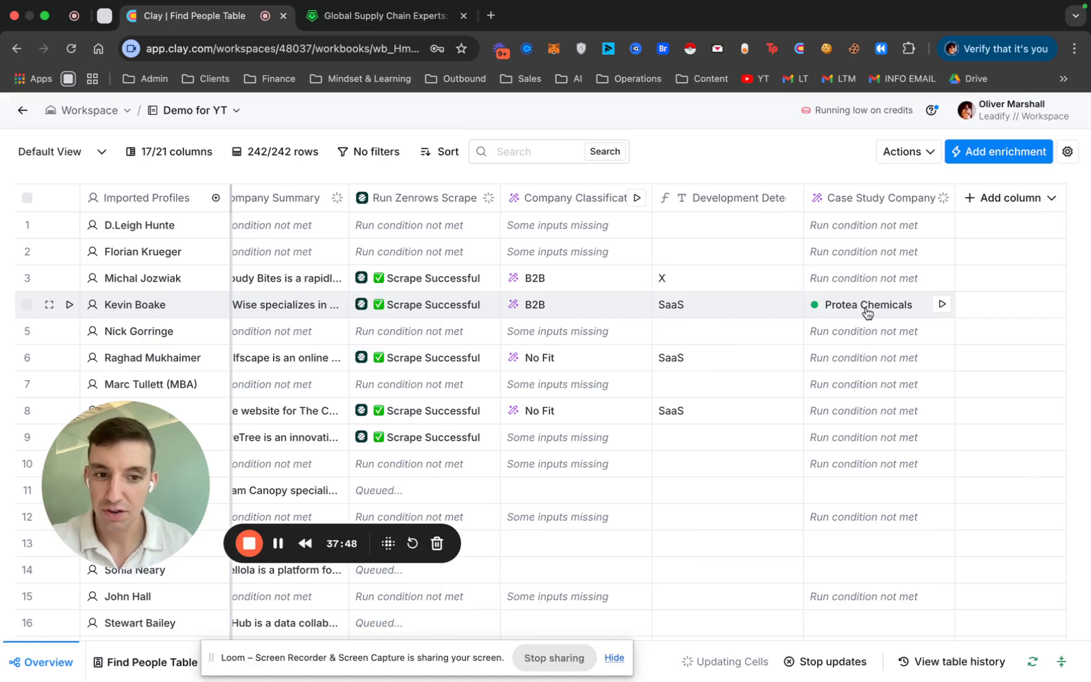
scroll(869, 312, down, 15)
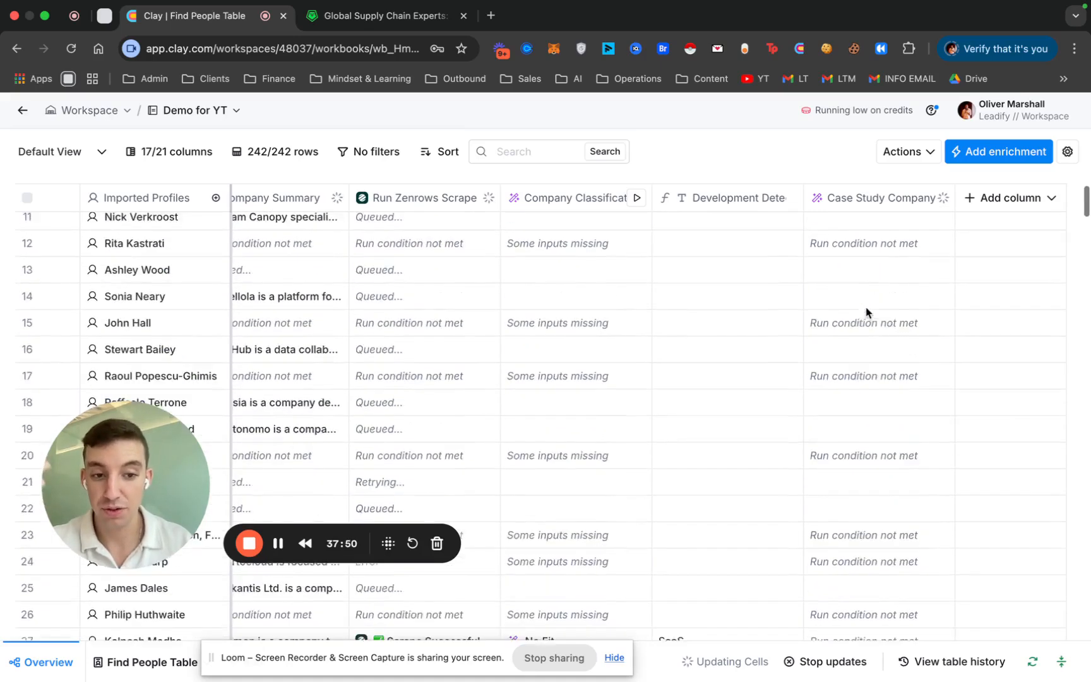
scroll(884, 511, up, 15)
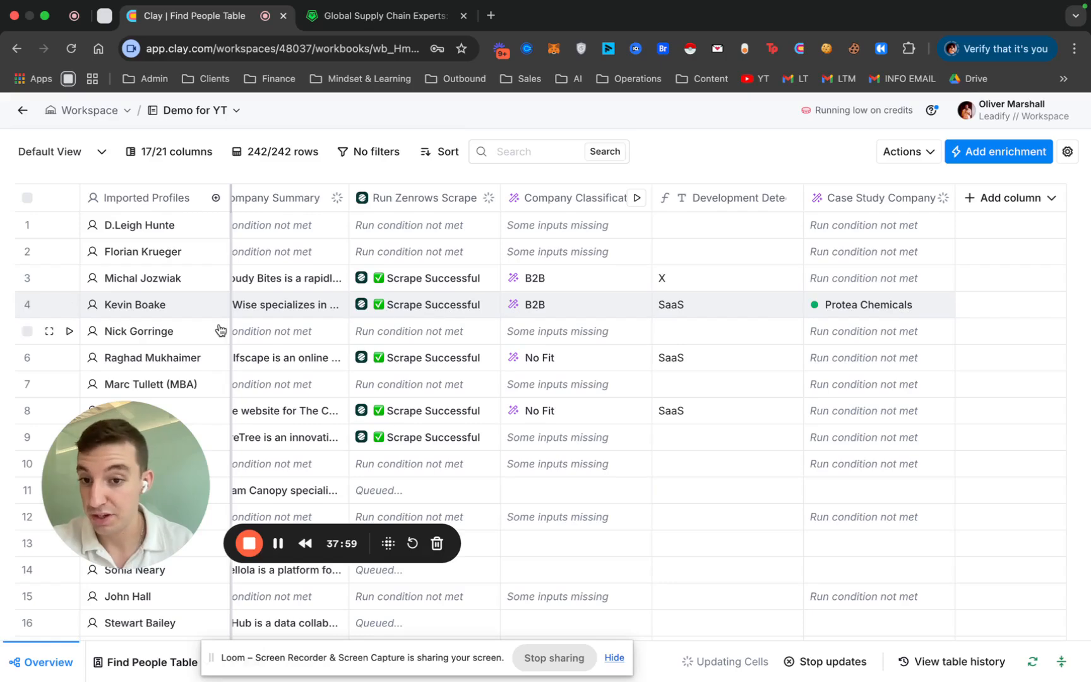
Step: Check the b2wise clients page in the browser for the Protea Chemicals case study and how the page is reached
click(377, 18)
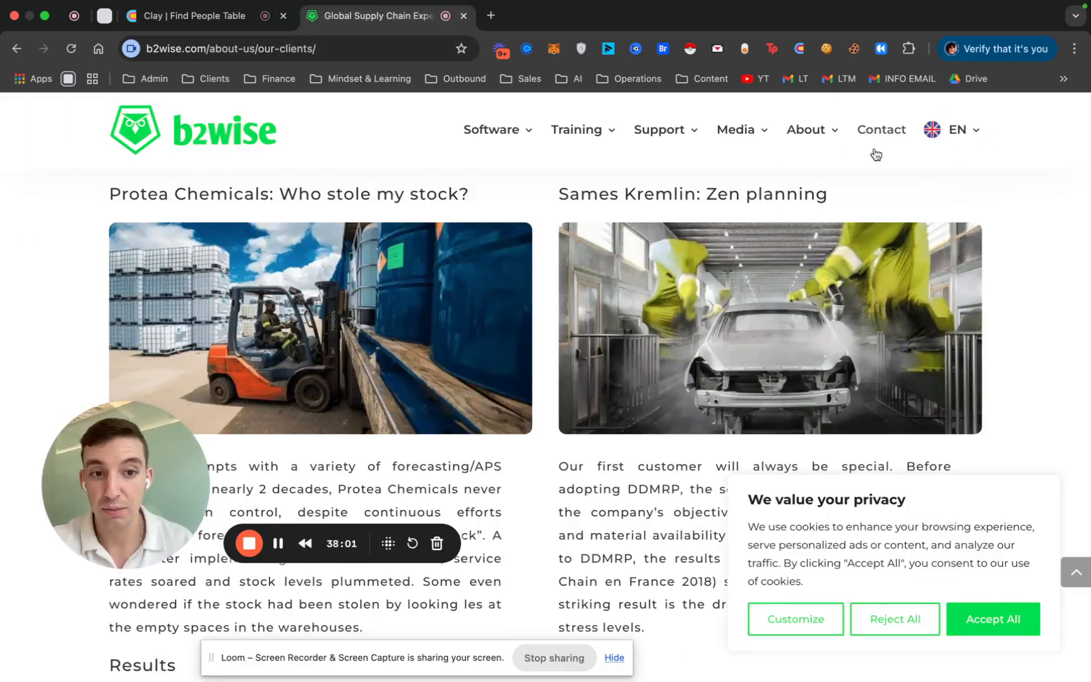
mouse_move(804, 138)
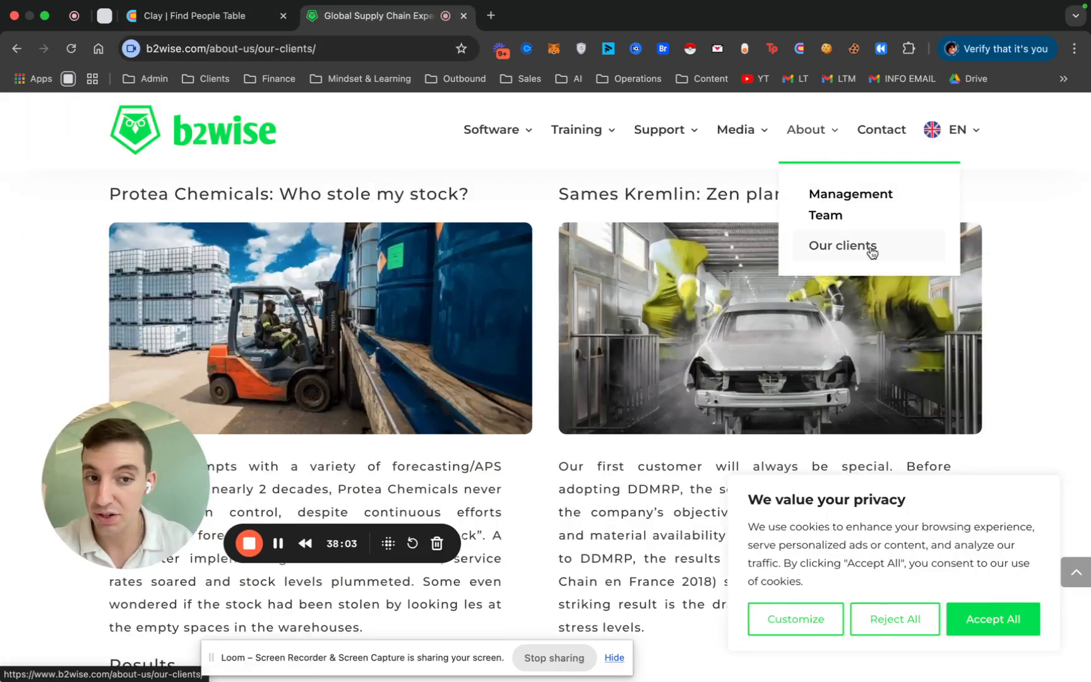
scroll(190, 259, up, 1)
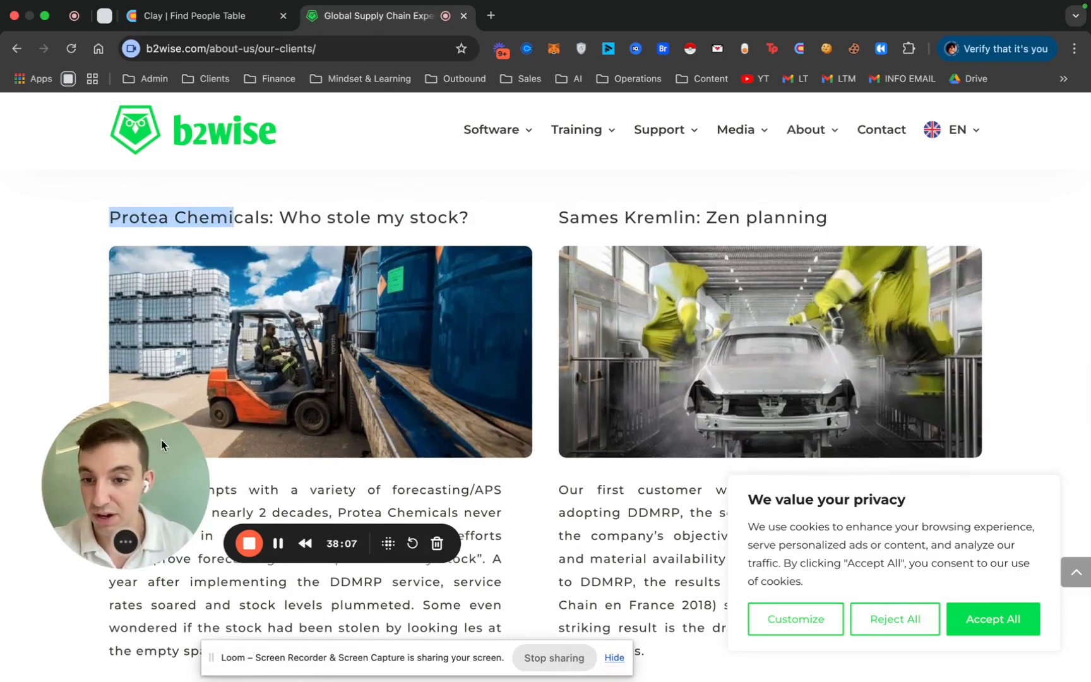
drag(135, 473, 260, 326)
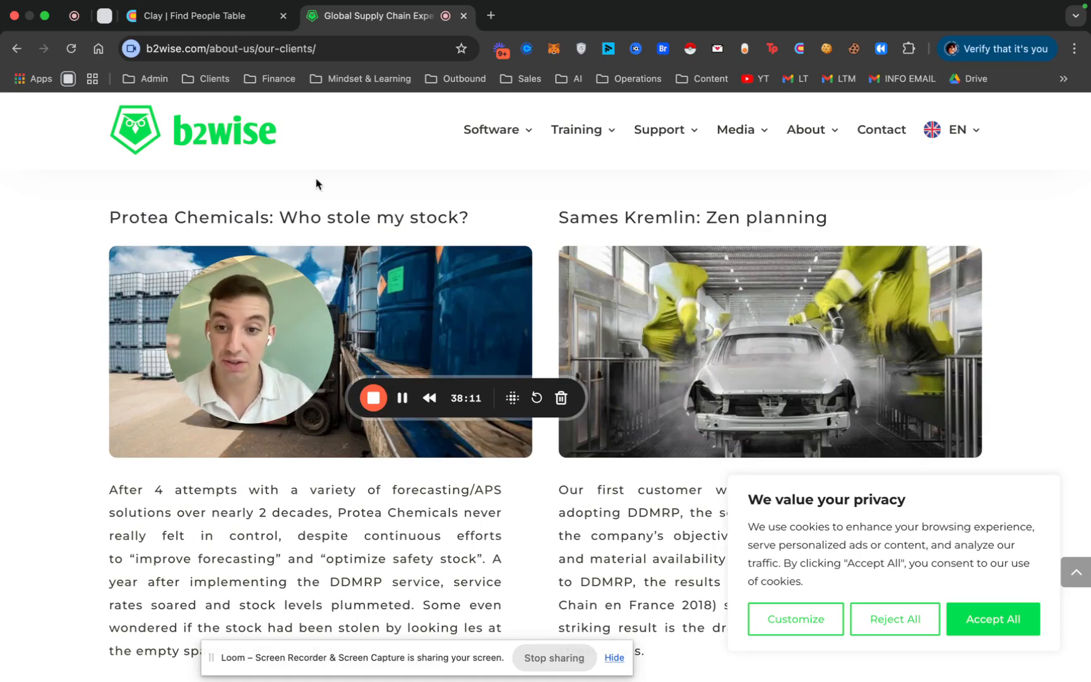
Step: Return to the Clay table and examine the Case Study Company results through row 50 against the classification and development columns
click(219, 24)
scroll(753, 335, down, 10)
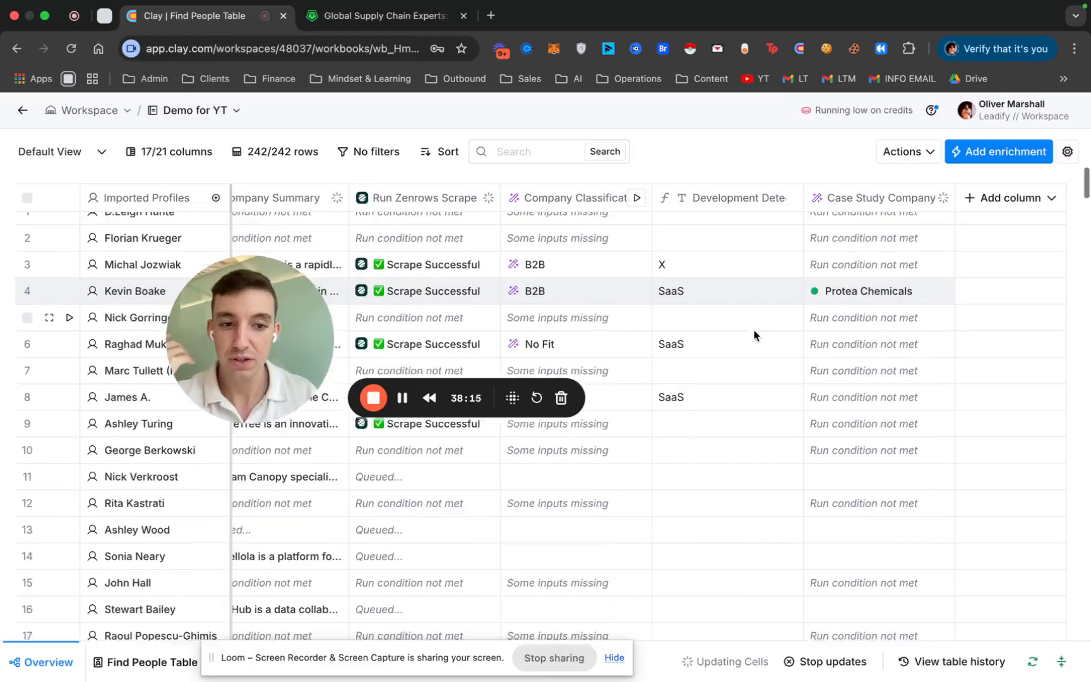
scroll(971, 416, down, 5)
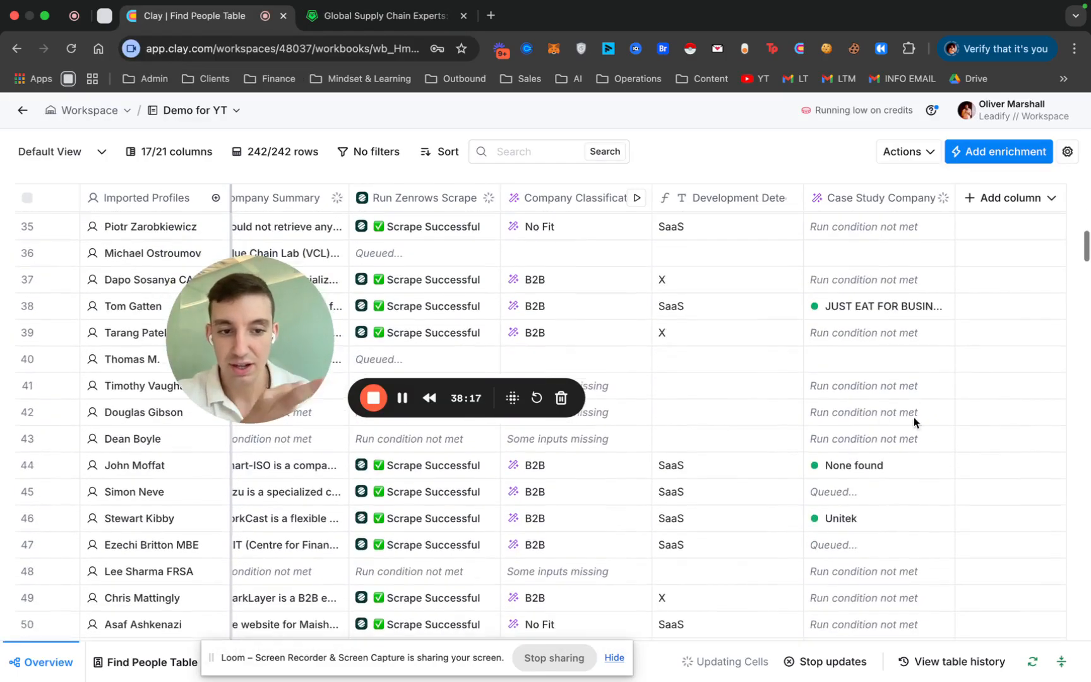
scroll(896, 416, up, 10)
scroll(878, 419, down, 17)
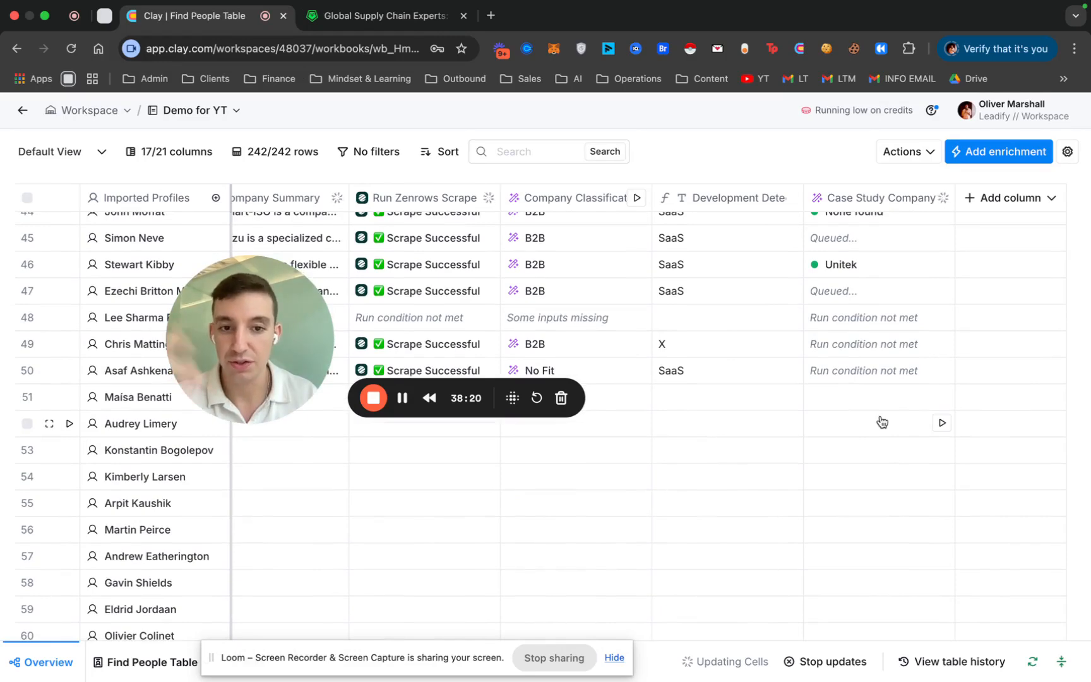
scroll(882, 421, up, 3)
scroll(882, 421, left, 2)
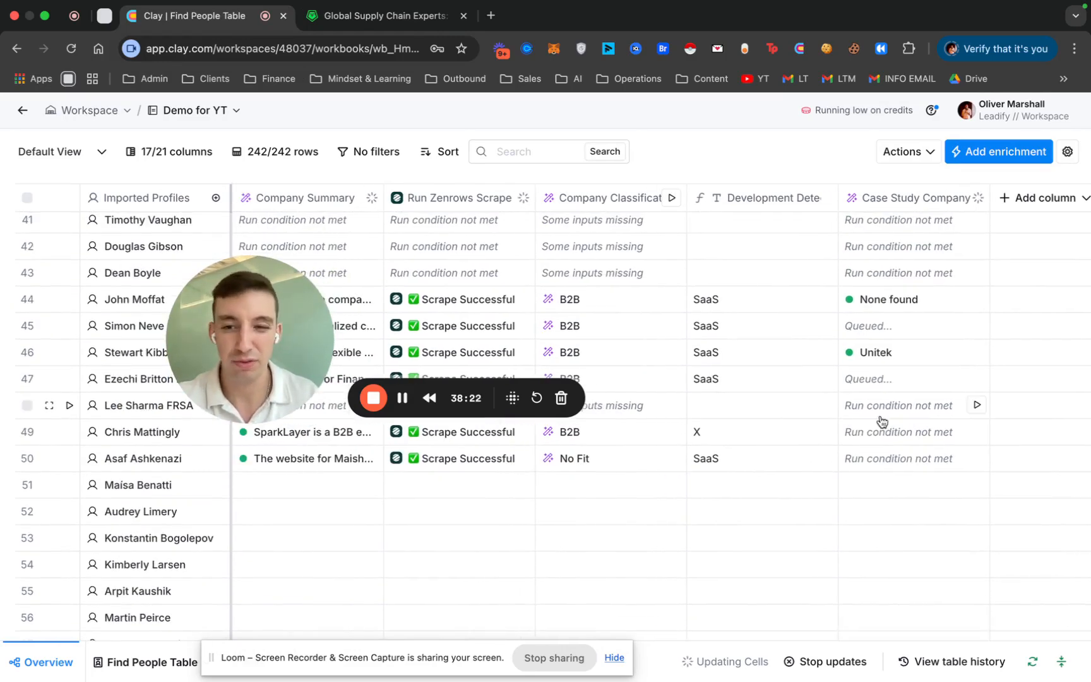
scroll(881, 421, up, 15)
scroll(882, 421, right, 2)
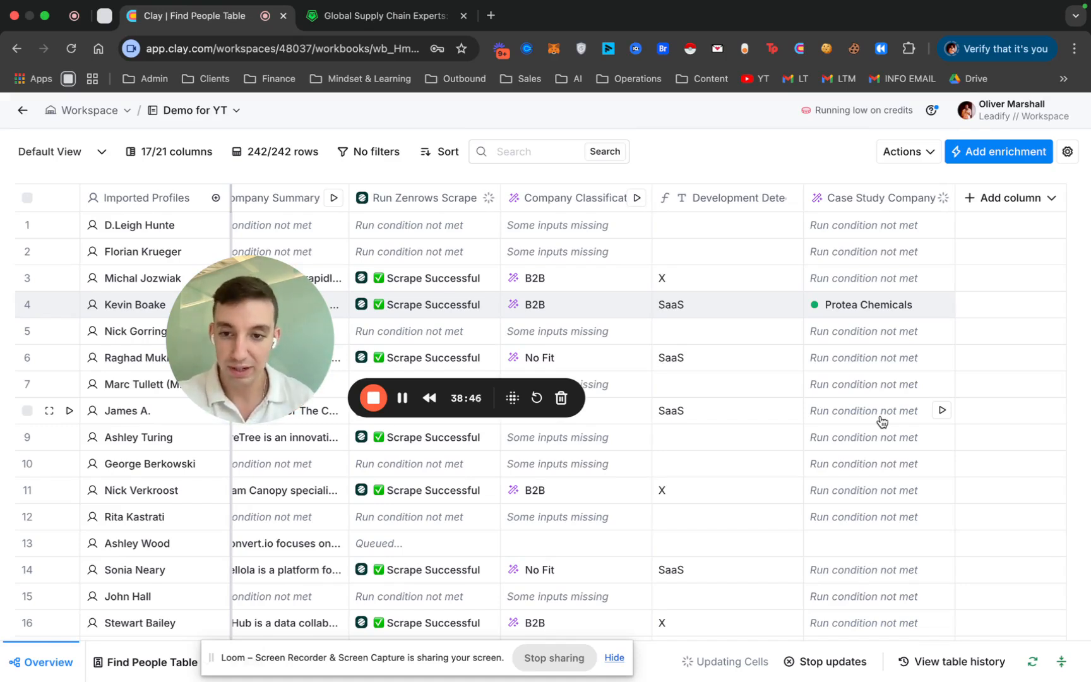
drag(233, 358, 199, 432)
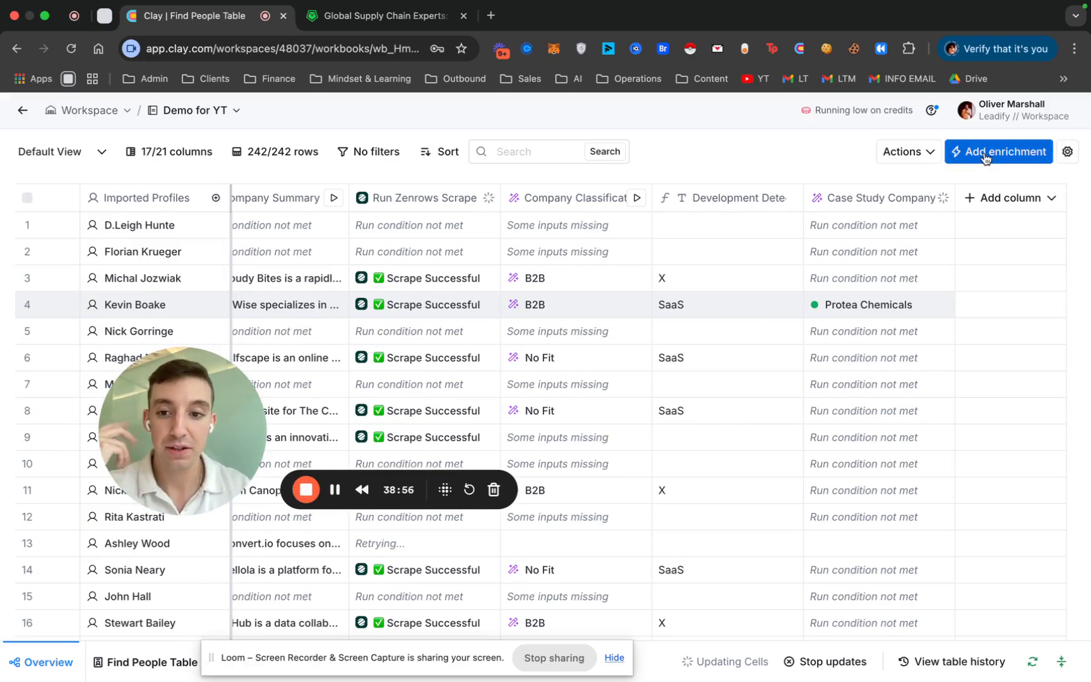
click(956, 152)
click(812, 152)
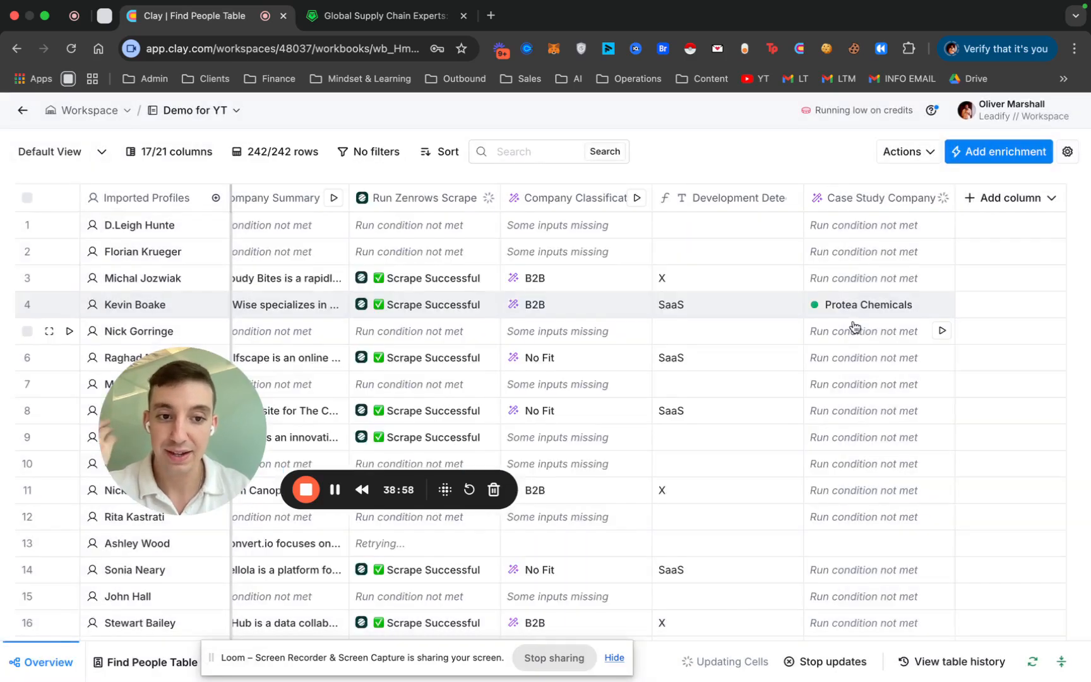
Step: Compare the Case Study Company values found for the B2B SaaS rows down to row 50
scroll(856, 325, down, 5)
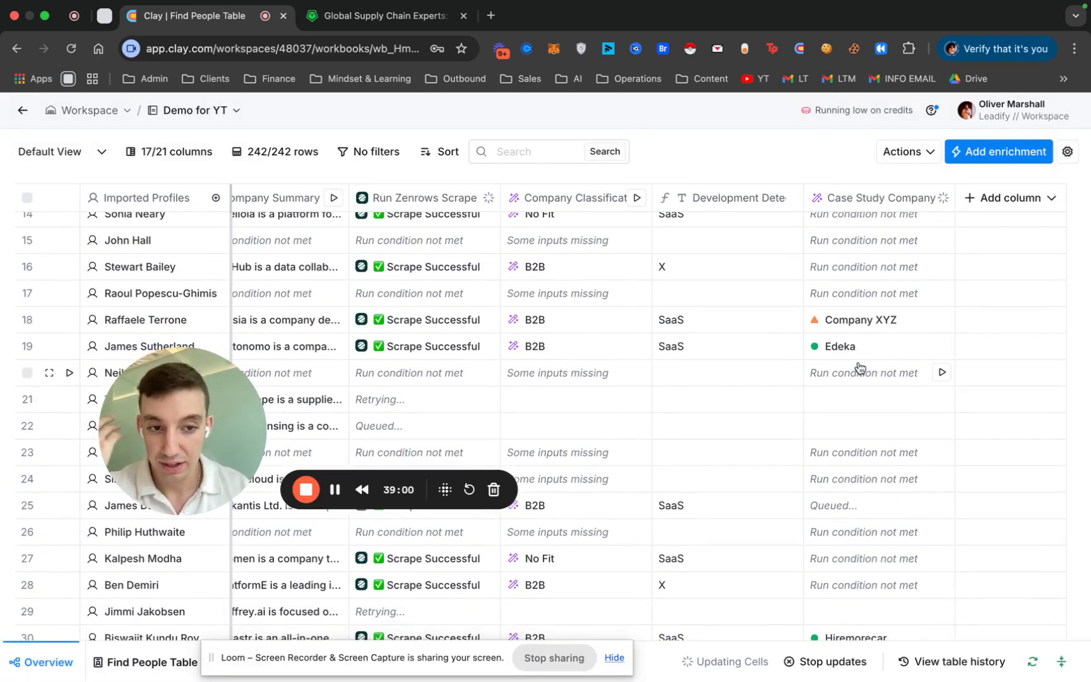
scroll(852, 313, down, 1)
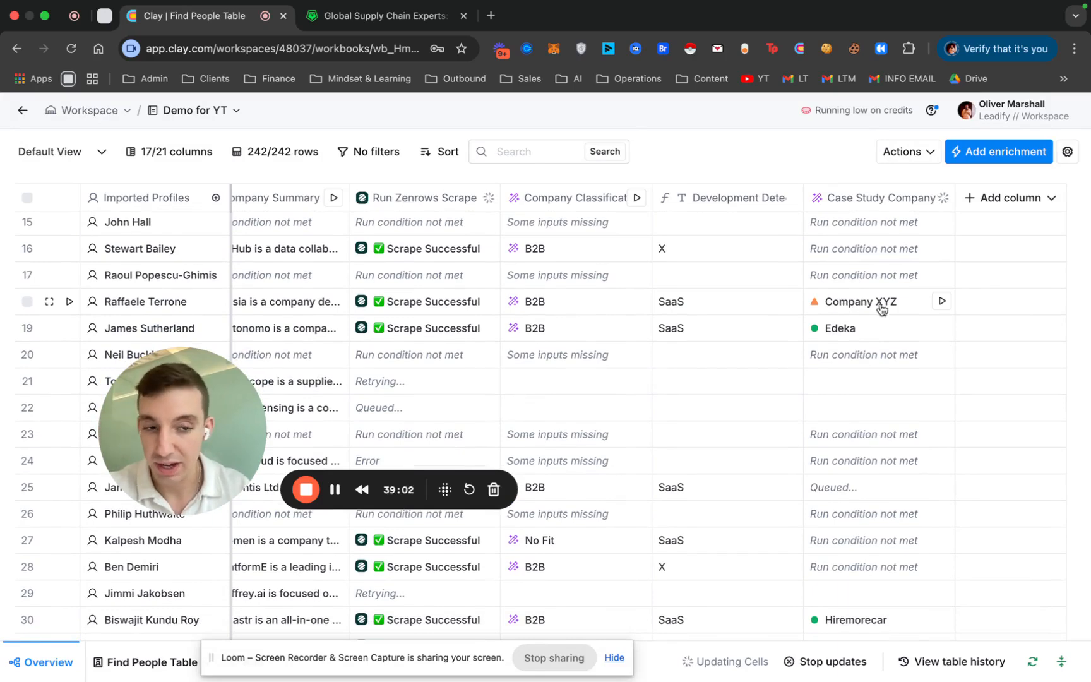
scroll(881, 308, down, 3)
scroll(880, 309, down, 10)
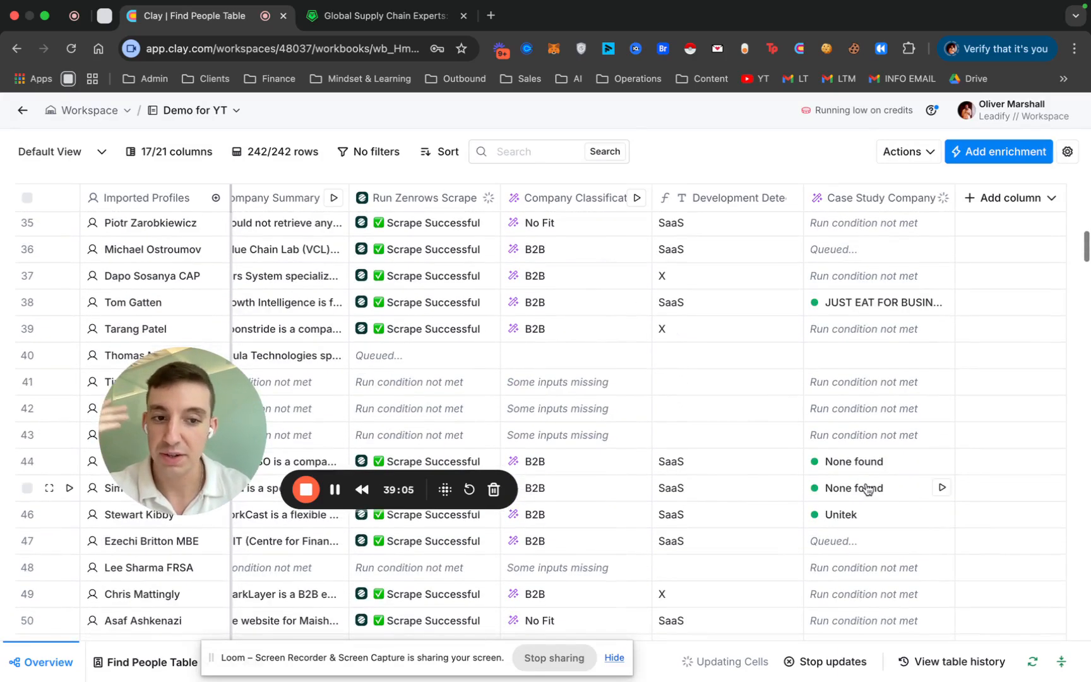
scroll(881, 505, up, 20)
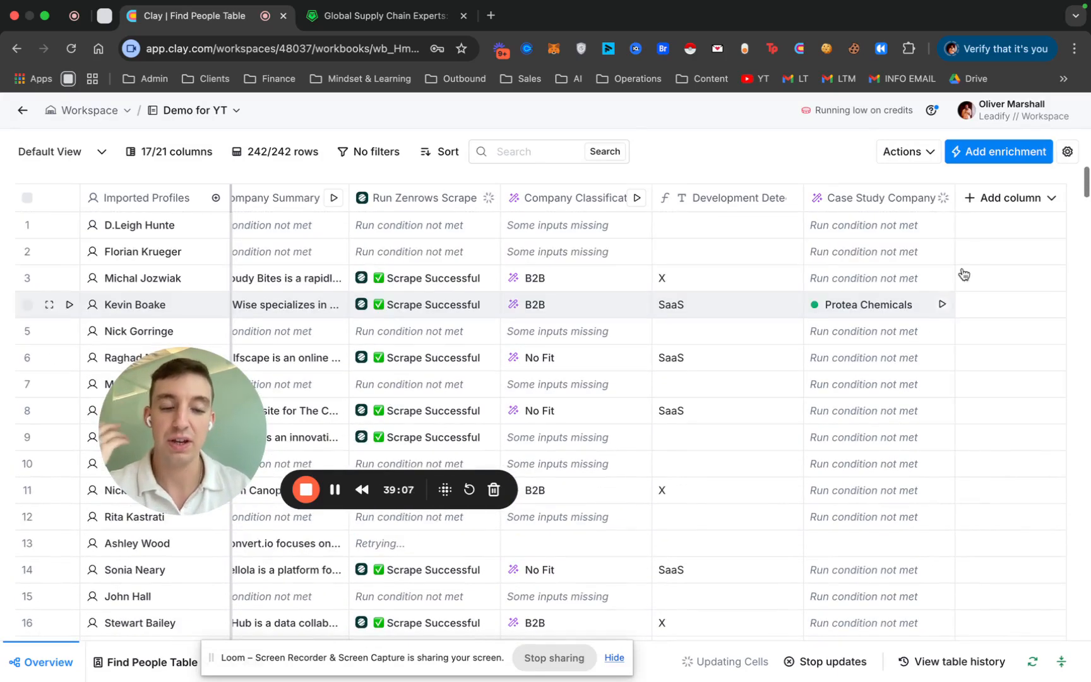
click(996, 155)
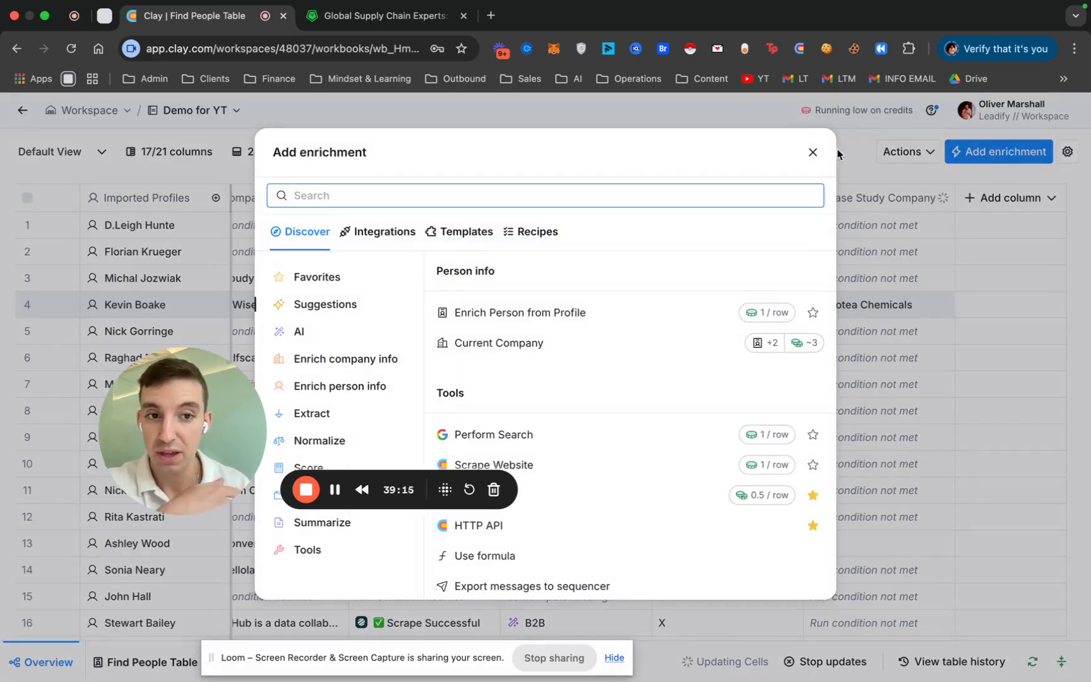
click(816, 152)
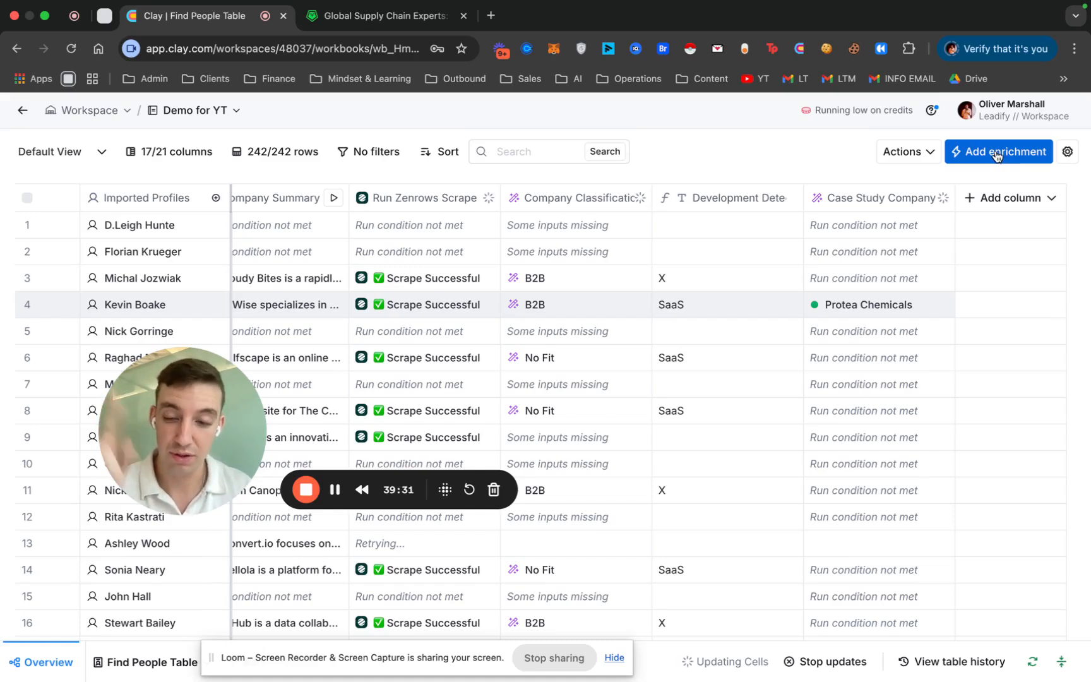
Step: Examine how the company names are written in the Company Name column, including the full ShopAR entry in row 10
scroll(337, 284, left, 15)
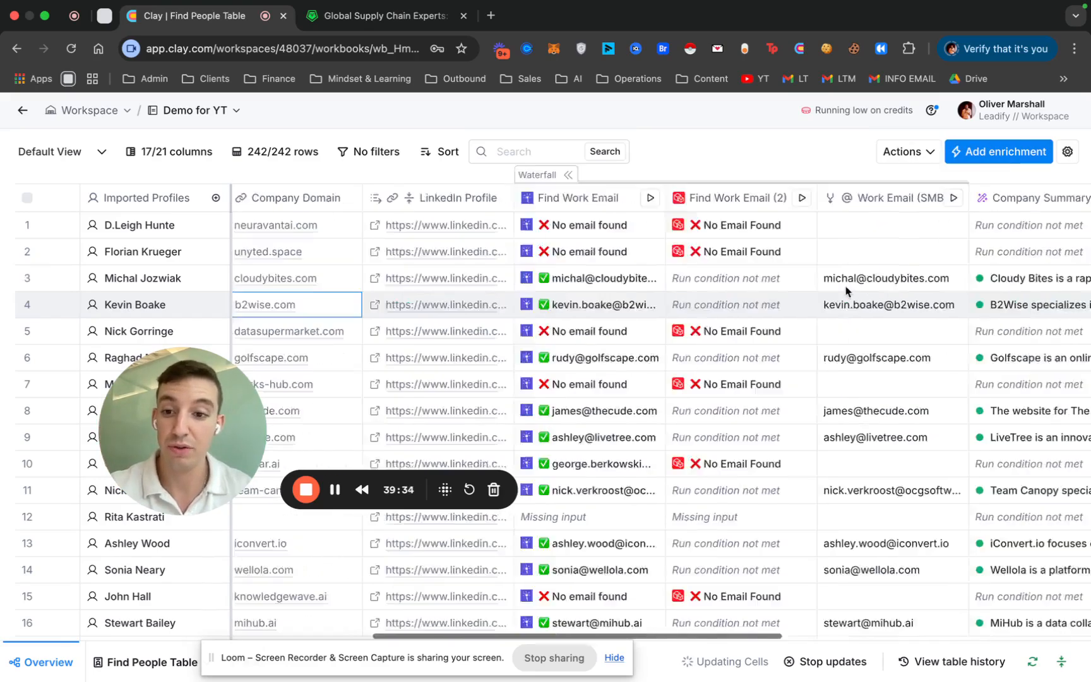
drag(281, 226, 321, 335)
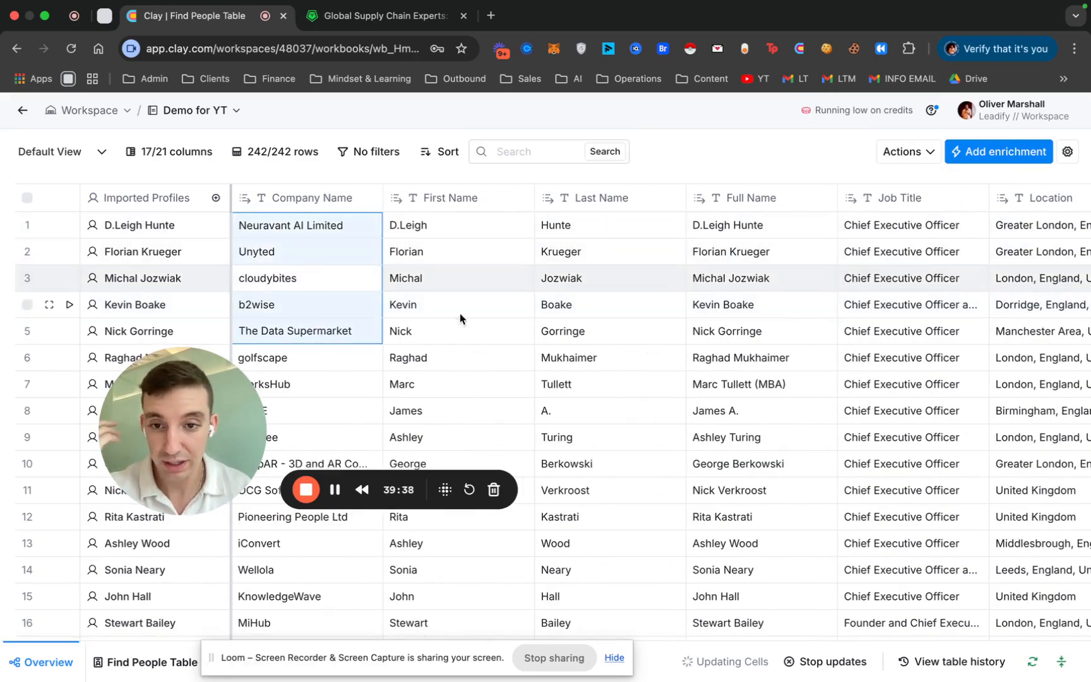
click(582, 321)
scroll(582, 320, right, 15)
scroll(582, 321, left, 15)
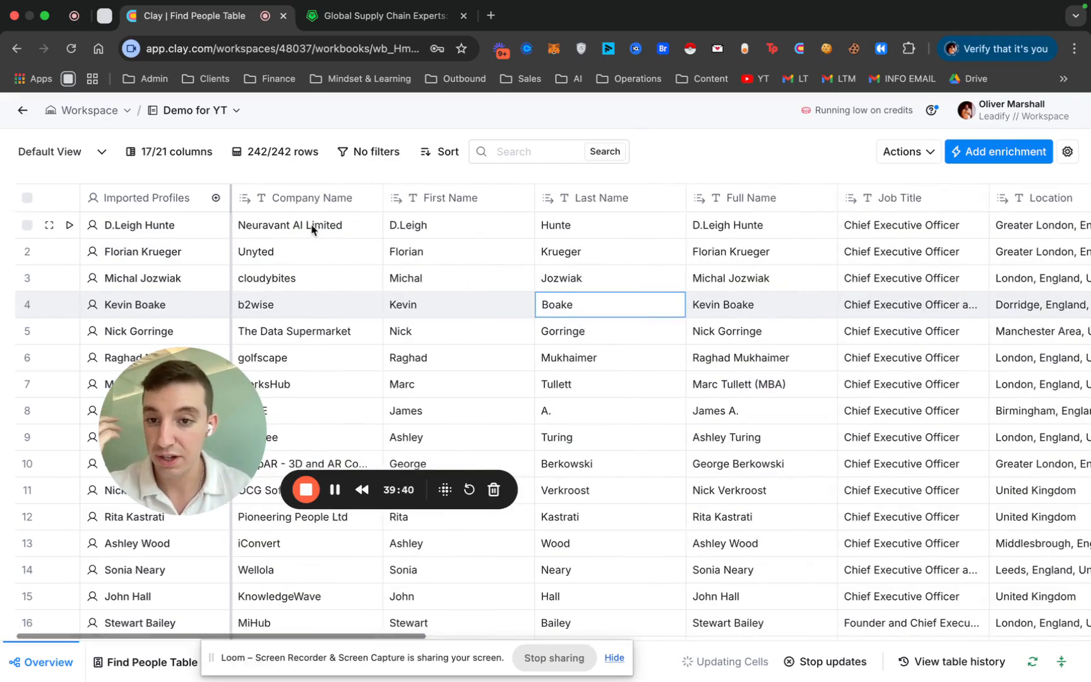
click(278, 228)
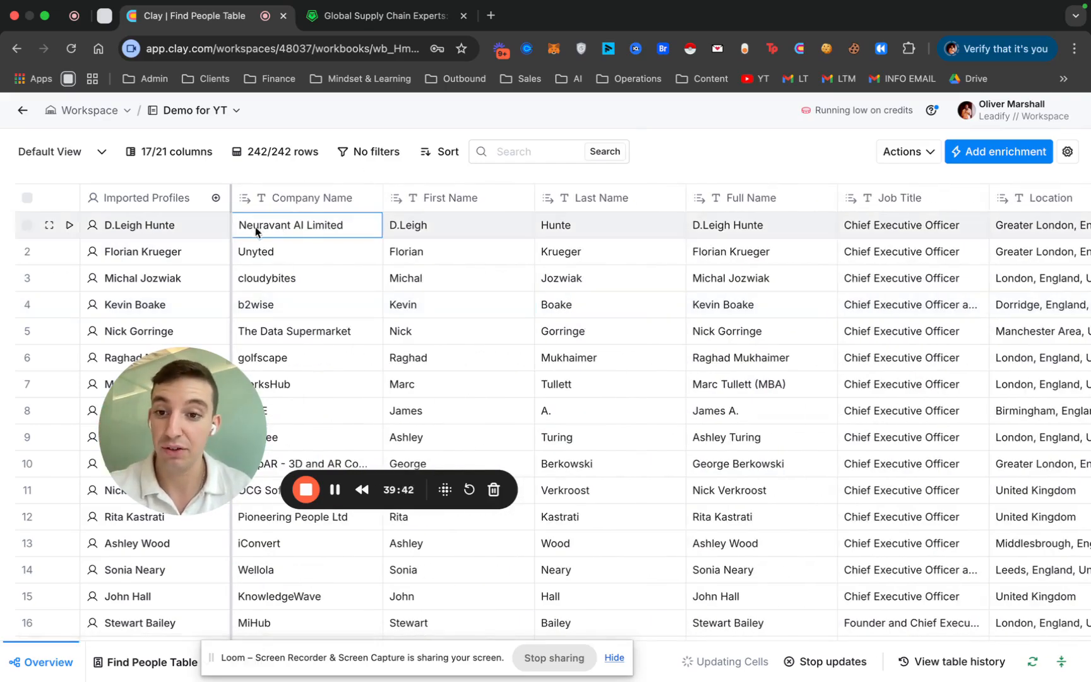
scroll(369, 390, down, 4)
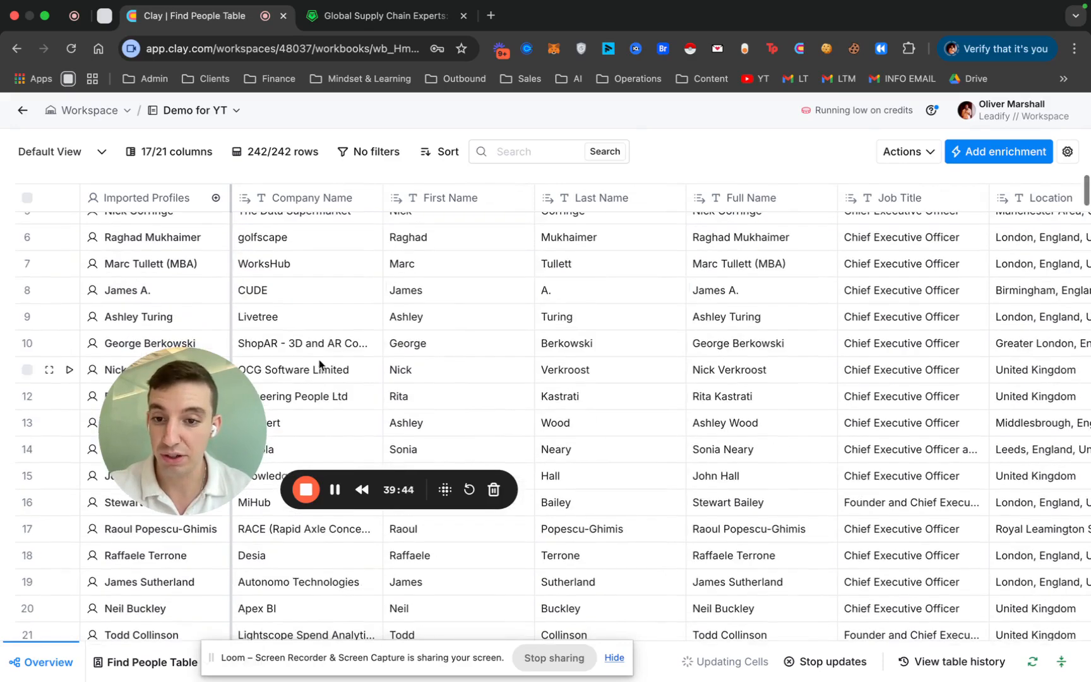
double_click(312, 346)
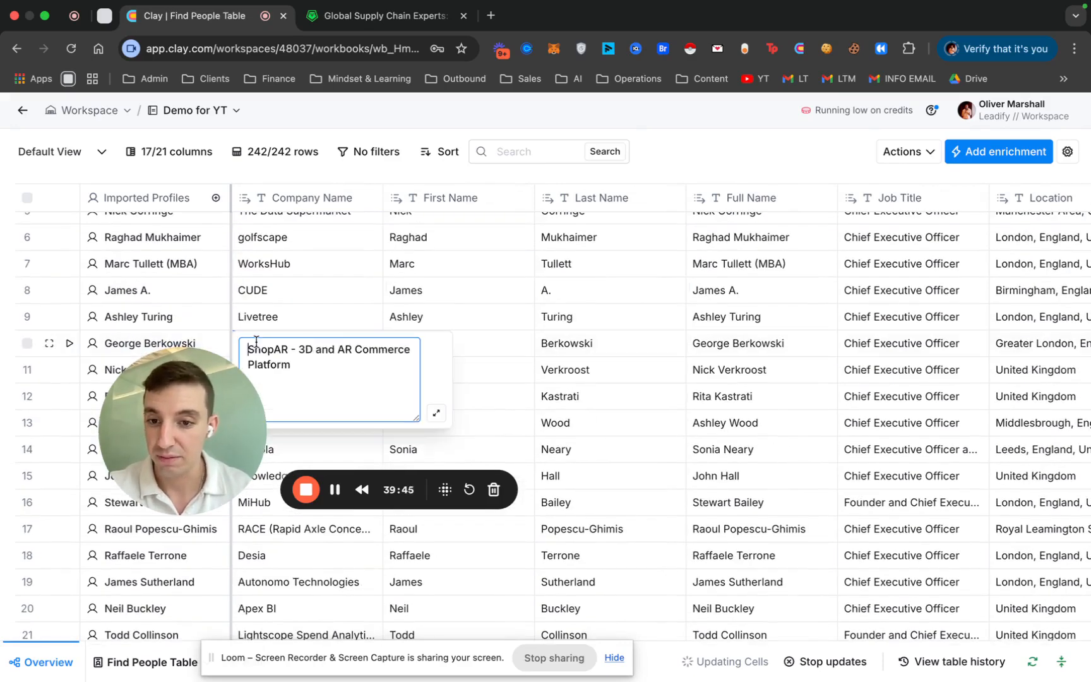
click(305, 299)
scroll(305, 299, up, 4)
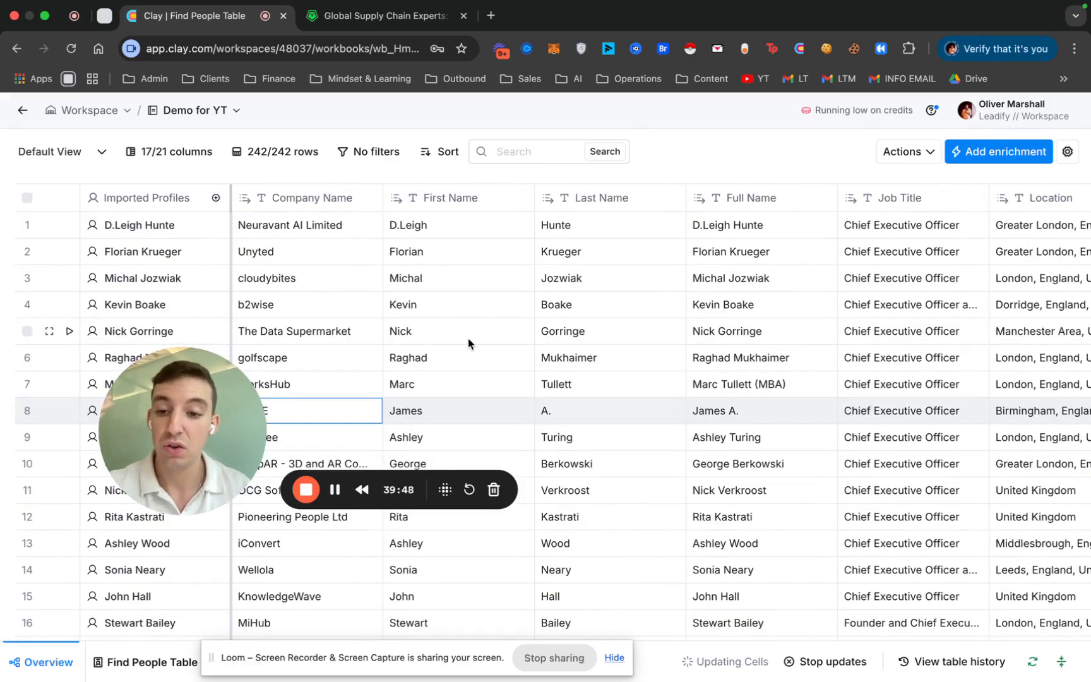
scroll(467, 337, right, 15)
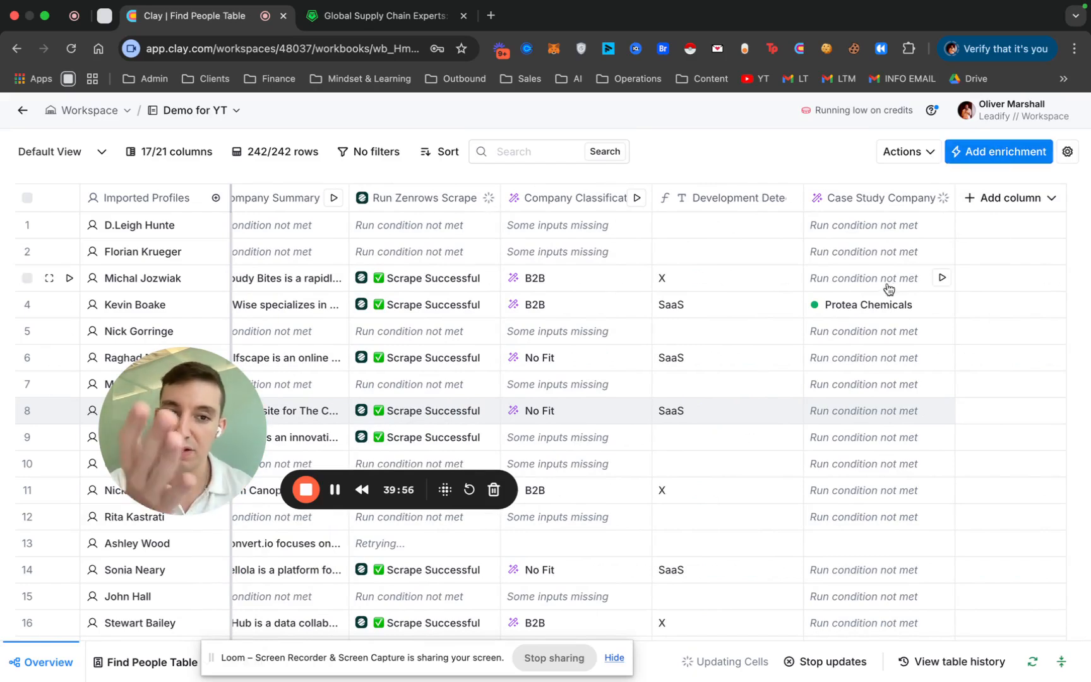
Step: Start a new Use AI enrichment and search its templates for "company name"
click(1003, 158)
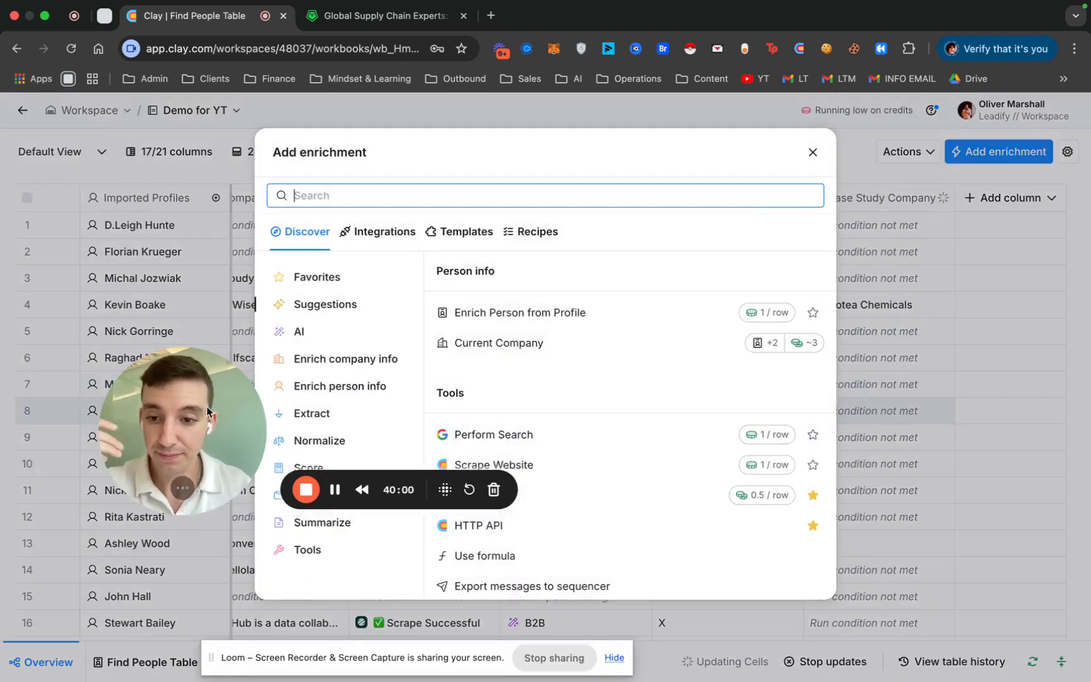
drag(207, 411, 156, 293)
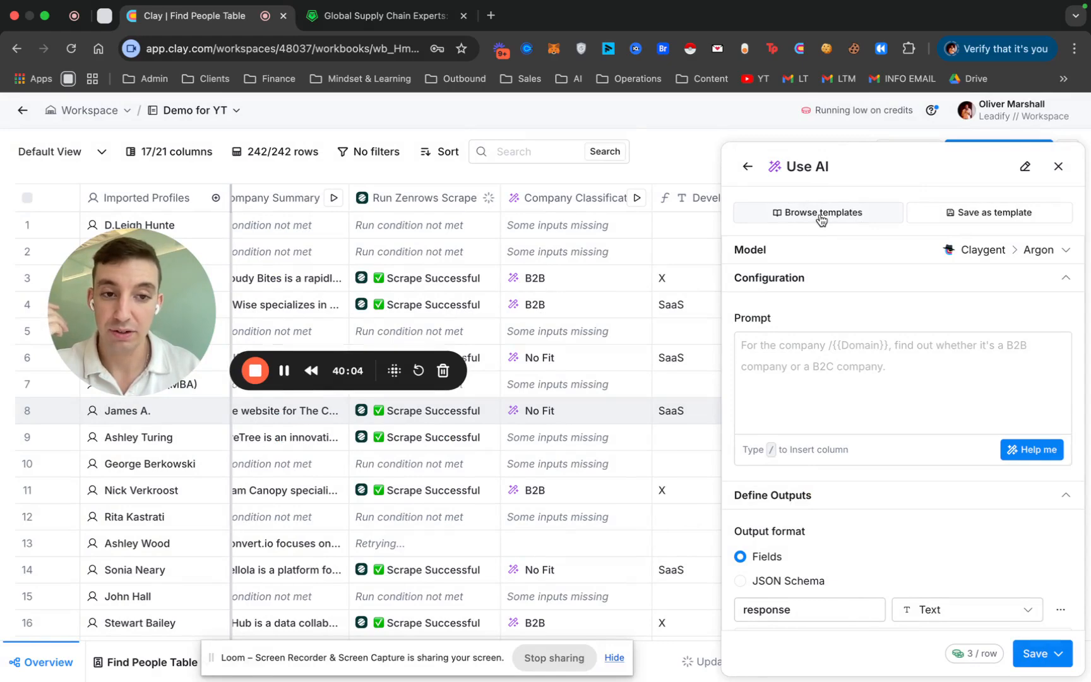
click(819, 214)
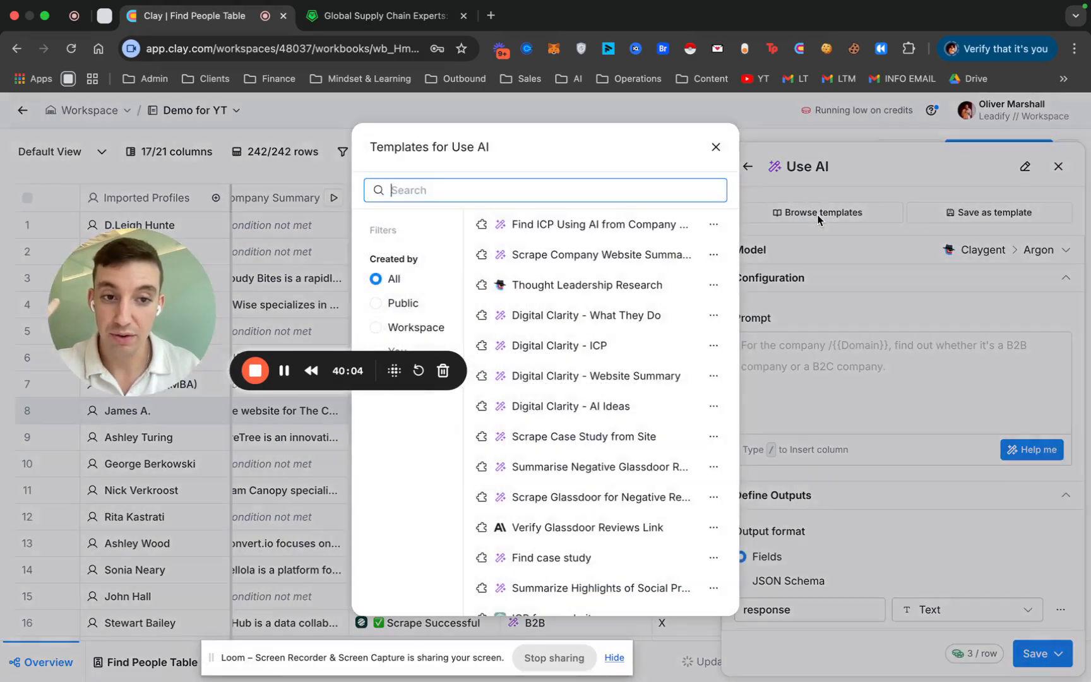
click(428, 191)
text(compa)
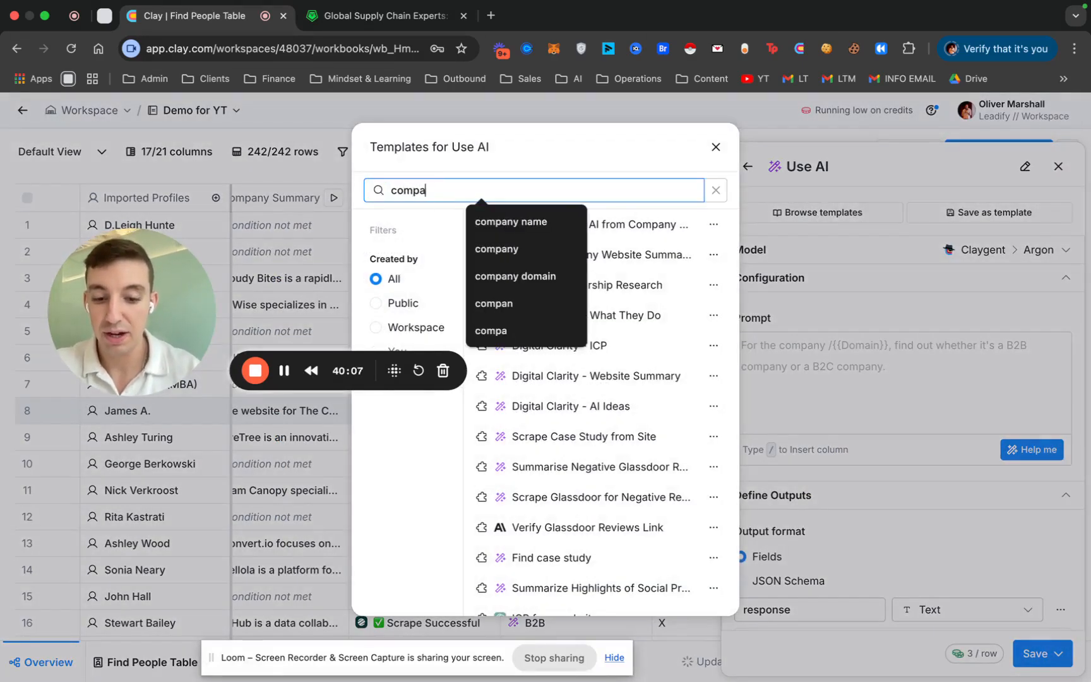
text(ny name)
Step: Choose the "(NEW) Normalise the Company Name" template and map its Hiring Mngr Company input to the Company Name column
mouse_move(608, 406)
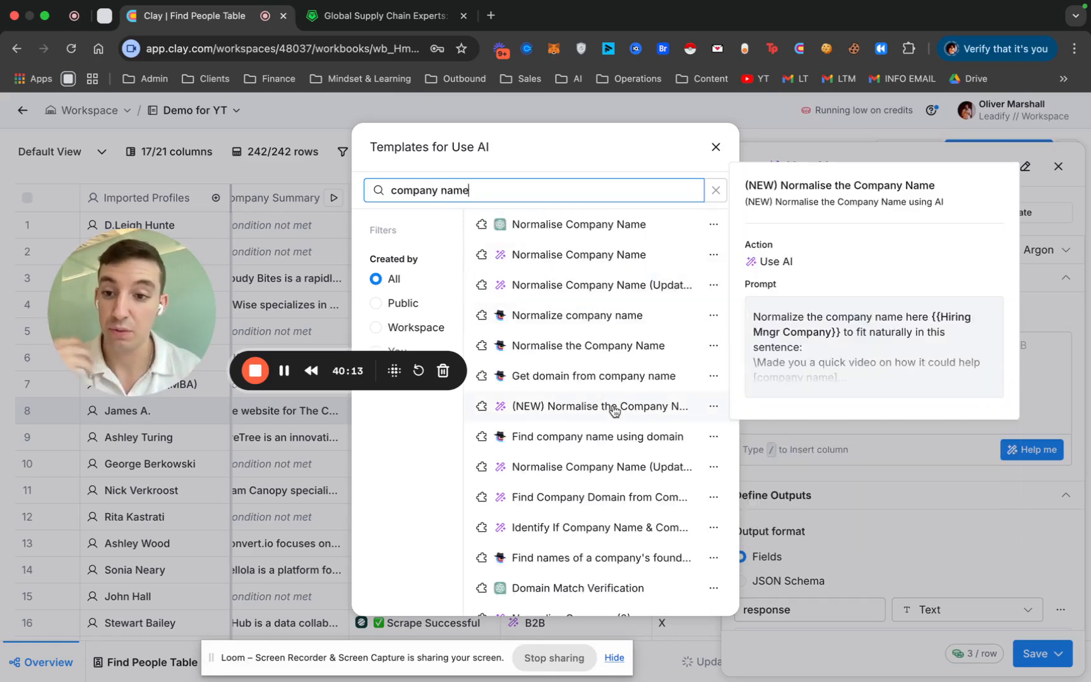
click(612, 410)
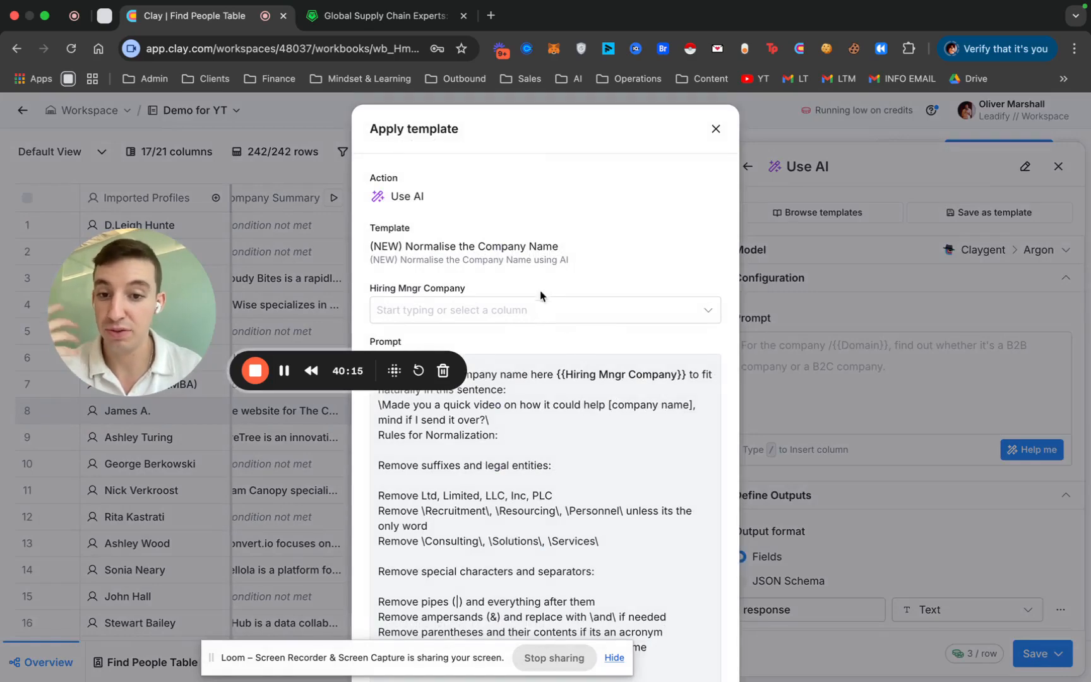
click(528, 312)
mouse_move(469, 402)
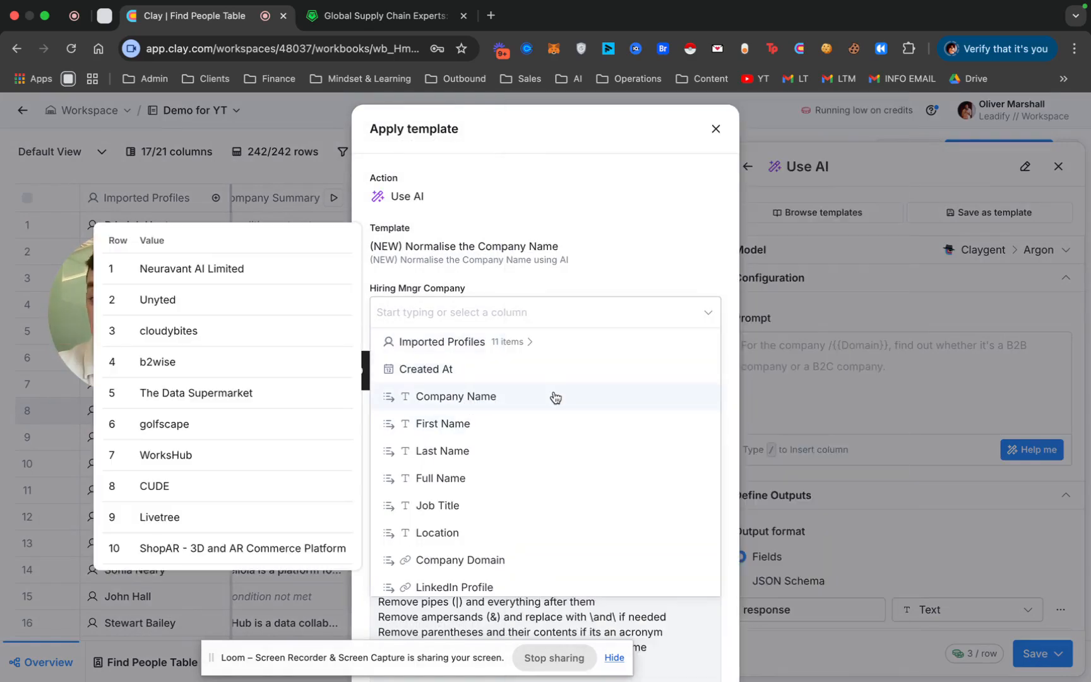
click(546, 399)
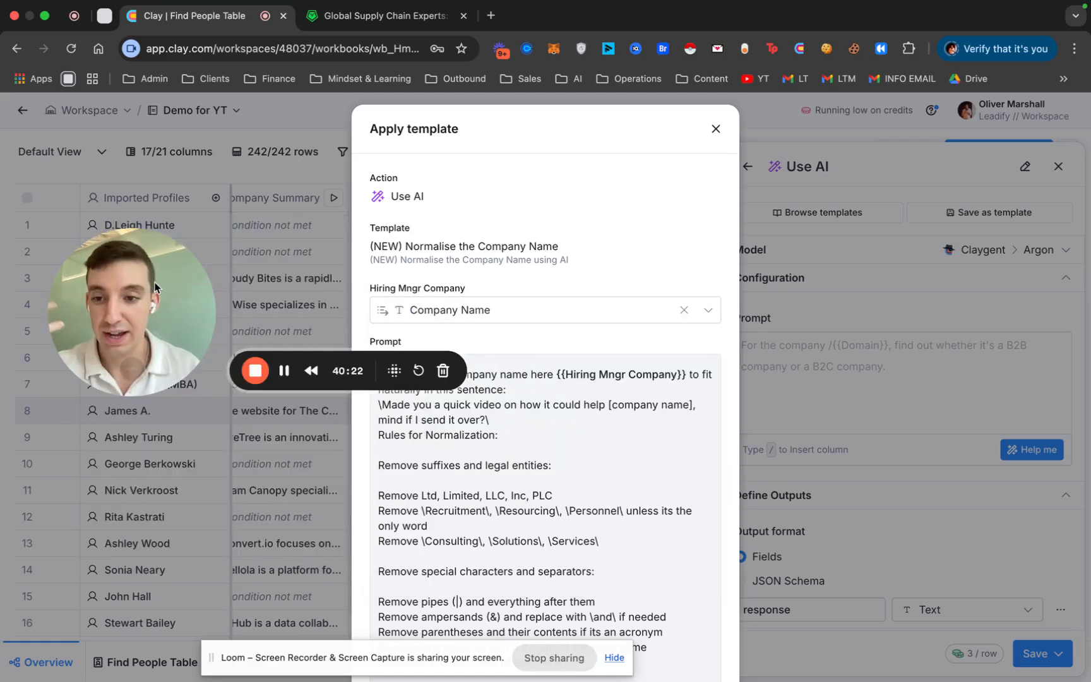
Step: Review the template prompt's normalisation rules and output format, and apply the template to the Use AI enrichment
drag(152, 263, 144, 157)
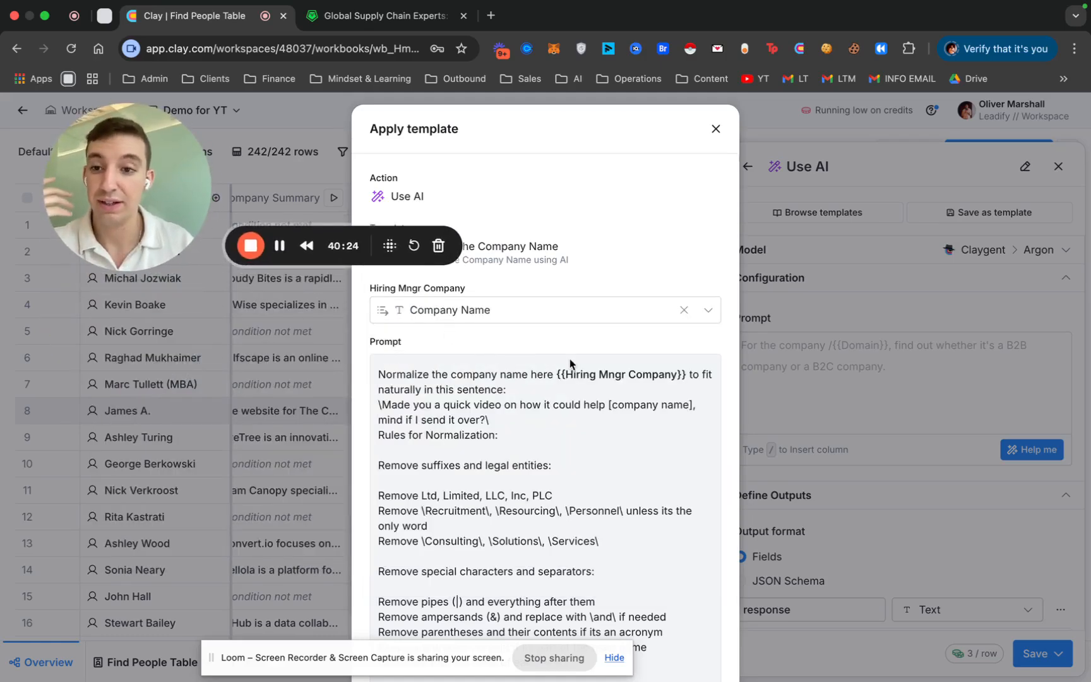
scroll(570, 363, down, 5)
scroll(674, 650, up, 2)
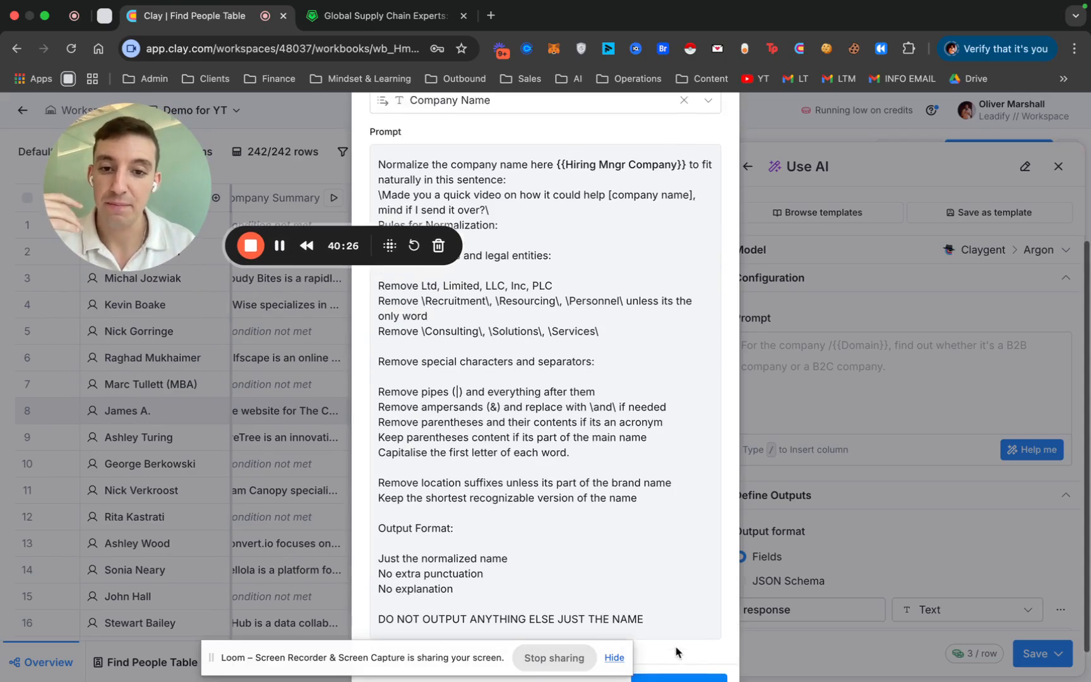
scroll(674, 656, down, 1)
drag(195, 178, 134, 291)
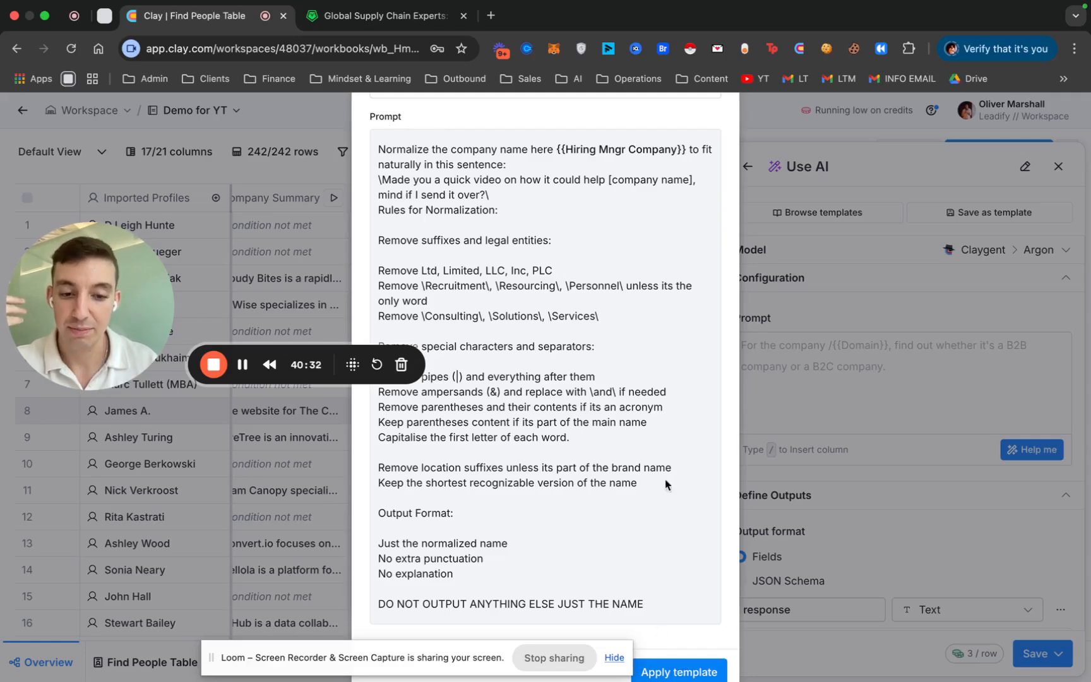
scroll(631, 460, up, 5)
scroll(545, 379, down, 5)
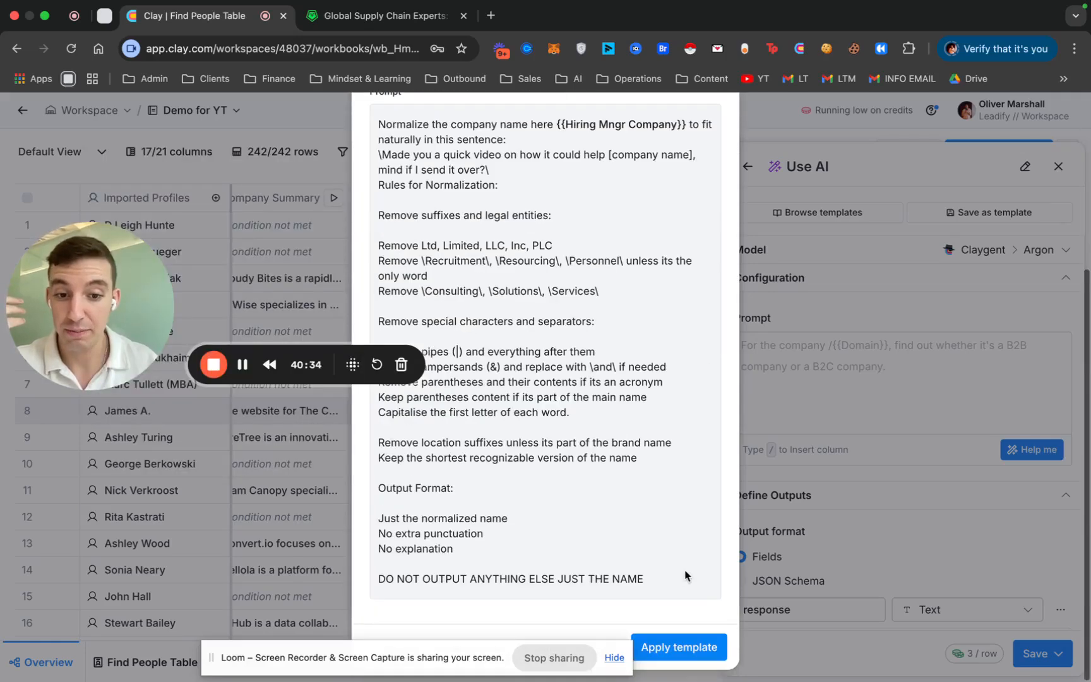
click(669, 647)
Step: Start an AI-generated run condition for the enrichment that reads "Only run if" Development Detection is 'SaaS'
scroll(898, 366, down, 10)
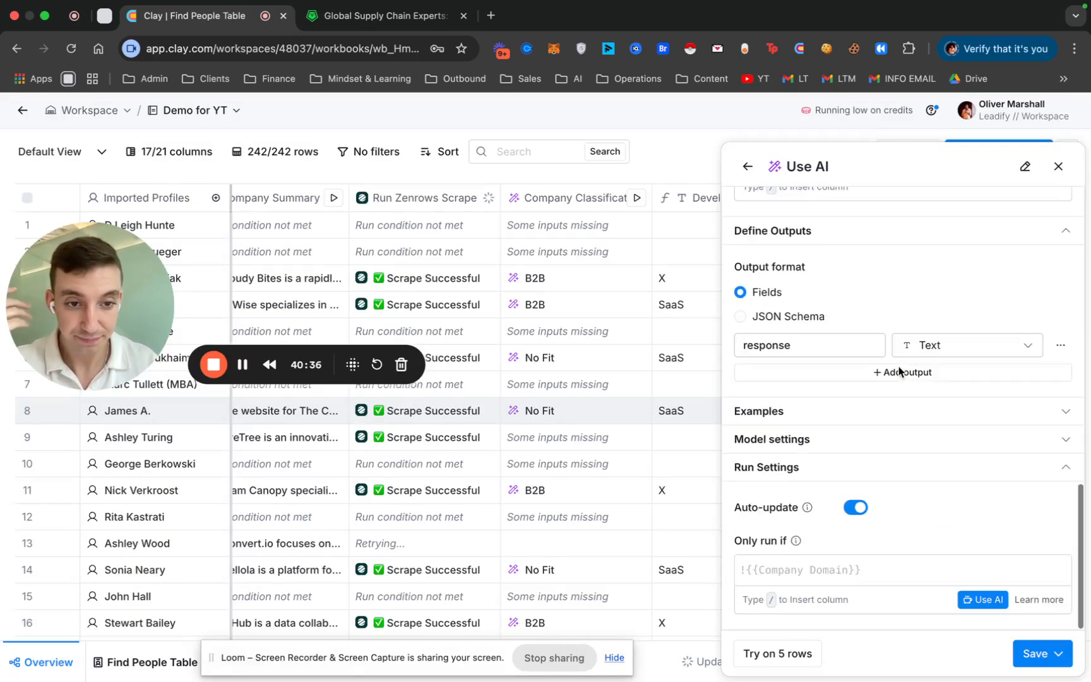
click(983, 599)
click(313, 294)
text(Onl)
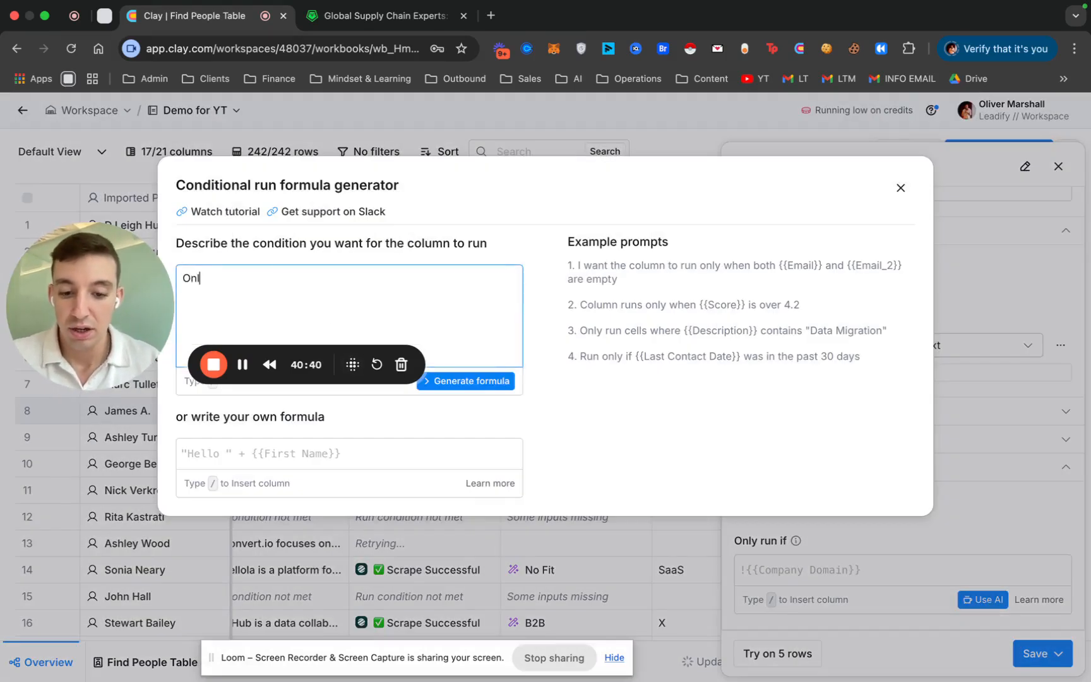
text(y run if /)
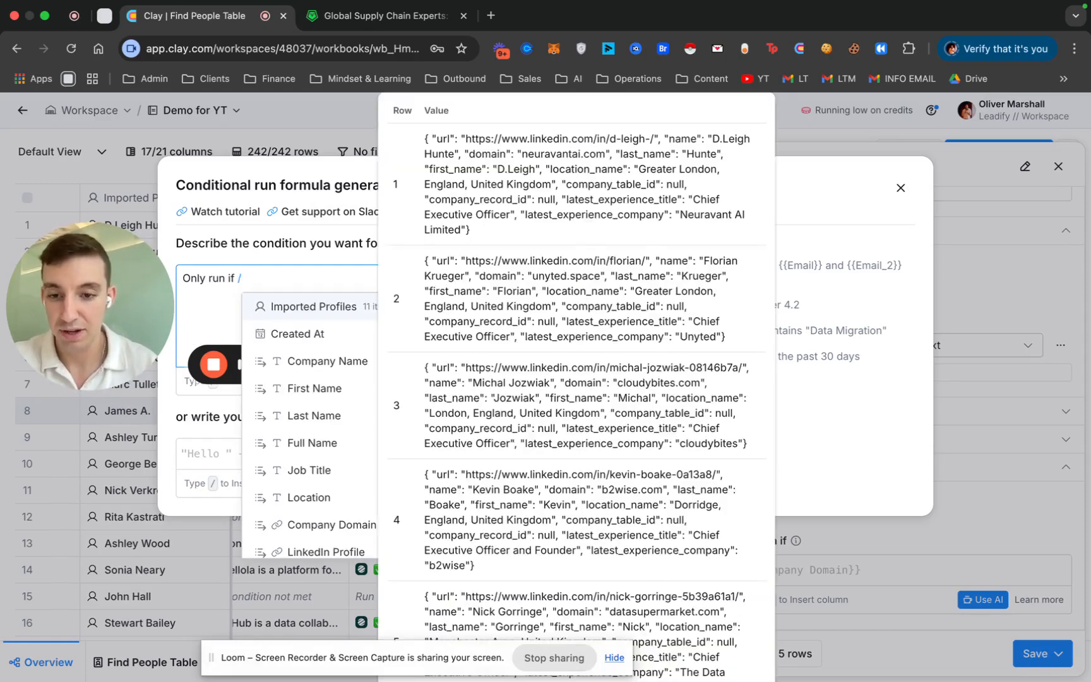
scroll(348, 479, down, 4)
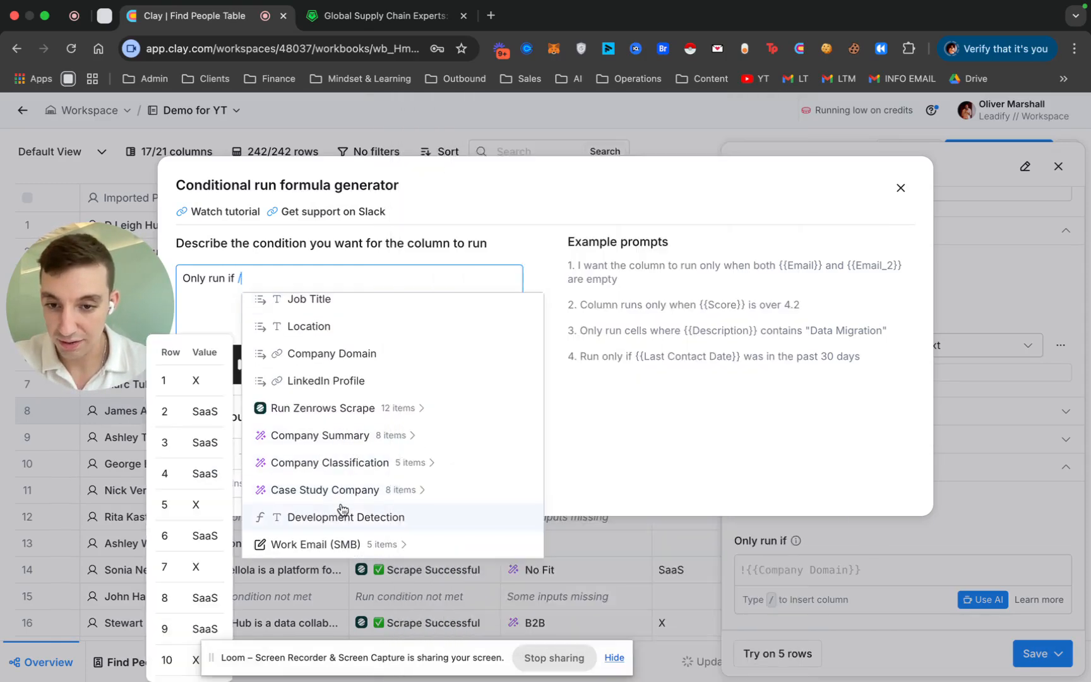
click(340, 513)
text(is 'SaaS)
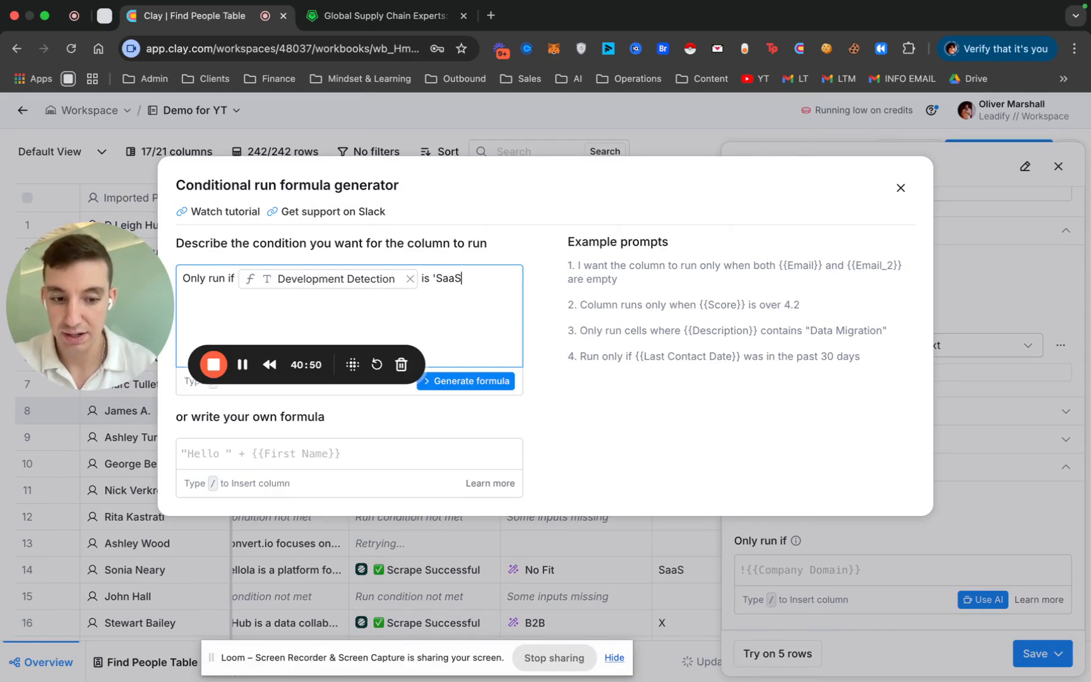
Step: Extend the run condition with AND Company Classification response is 'B2B', and generate its formula for the enrichment
text(' AND /)
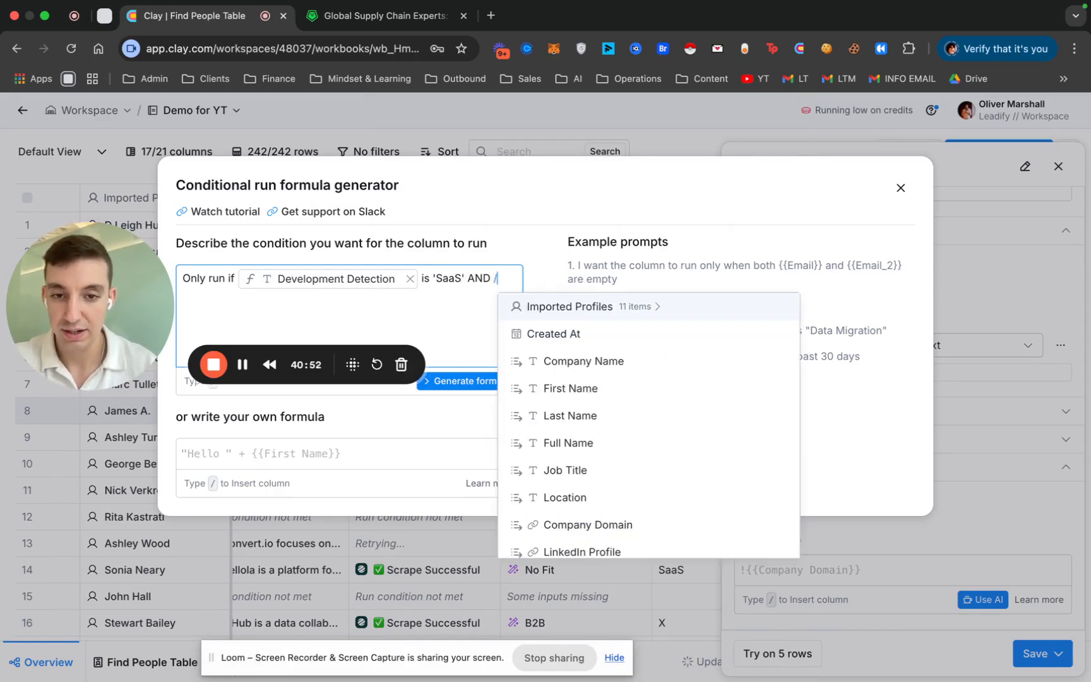
scroll(577, 531, down, 4)
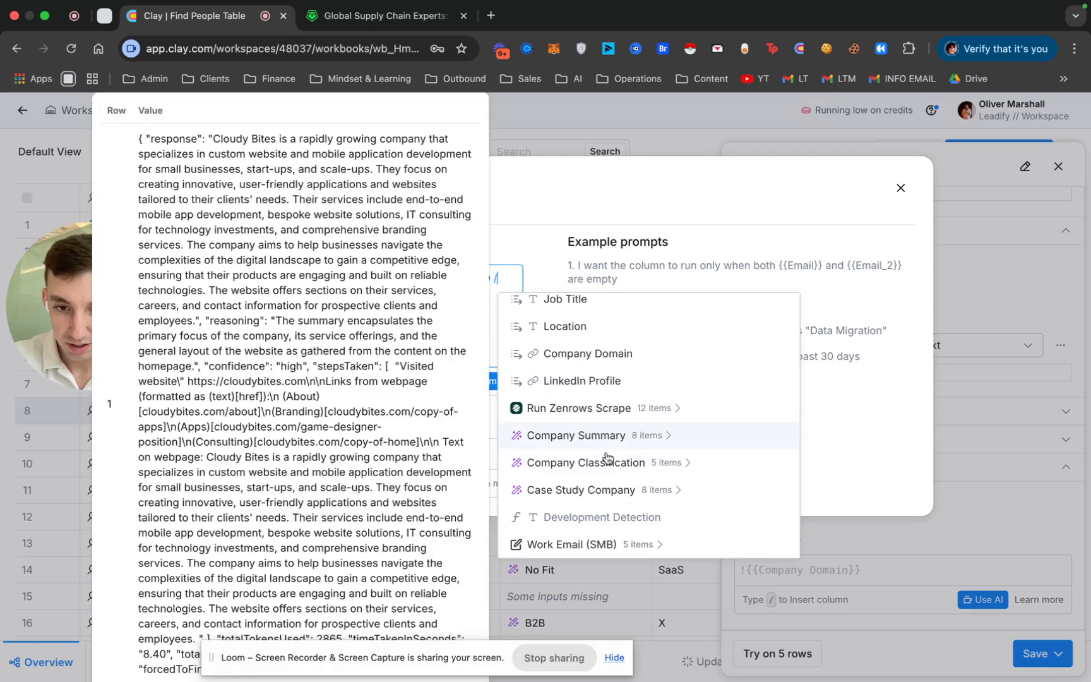
mouse_move(599, 491)
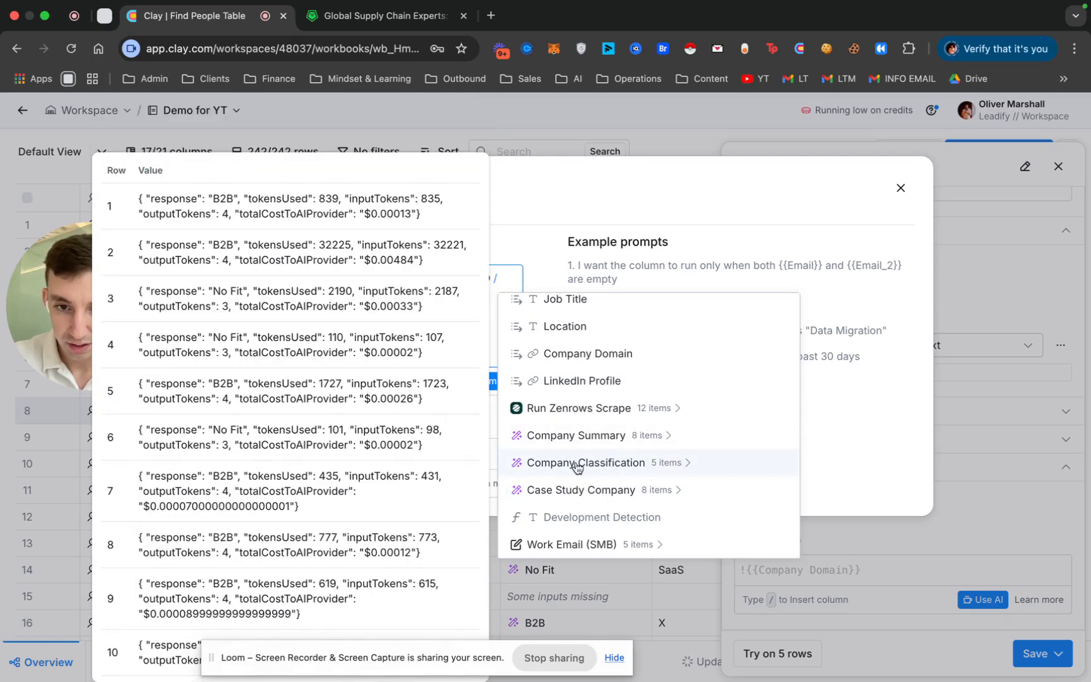
click(611, 463)
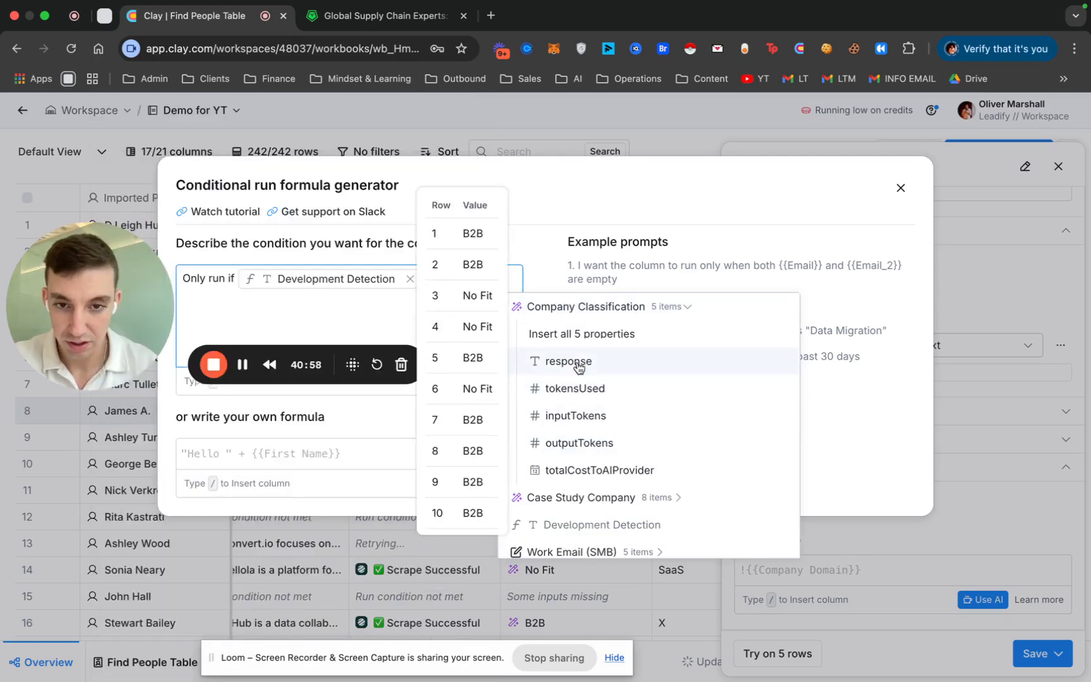
click(577, 364)
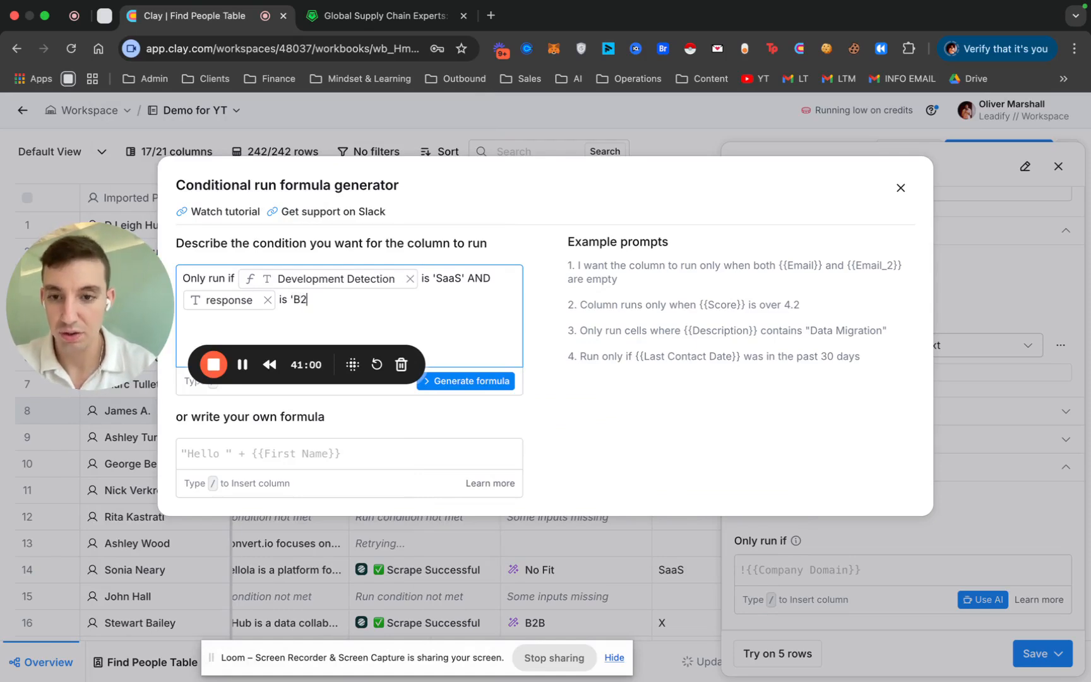
click(471, 382)
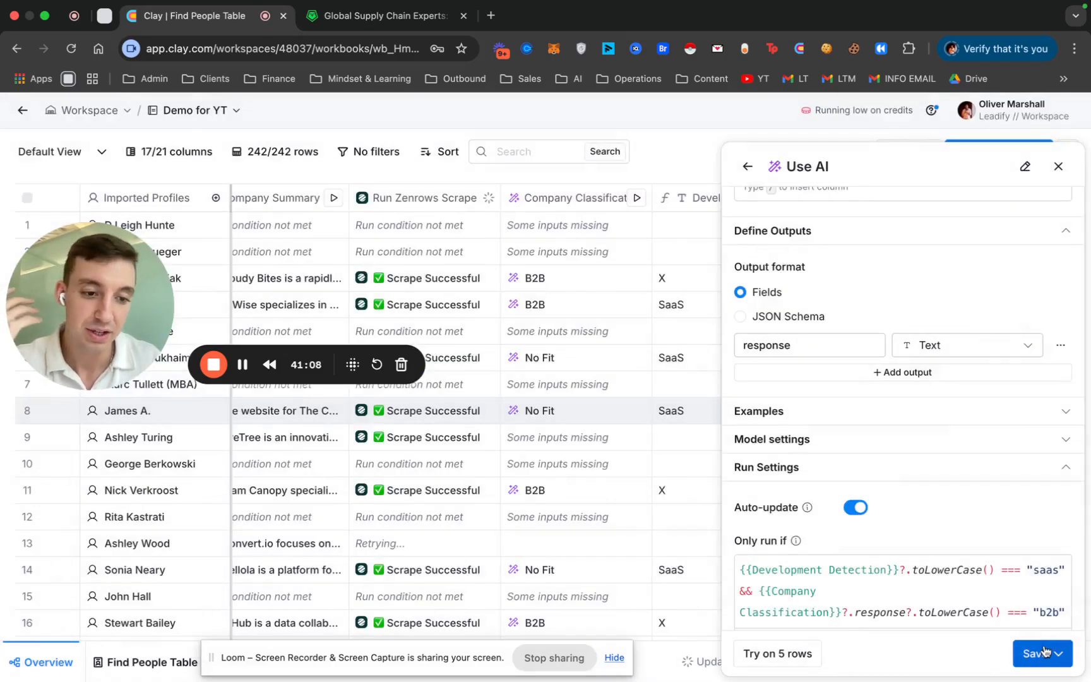
Step: Save the enrichment, run it on the first 10 rows and check the normalised company name in row 4
click(1043, 652)
click(958, 558)
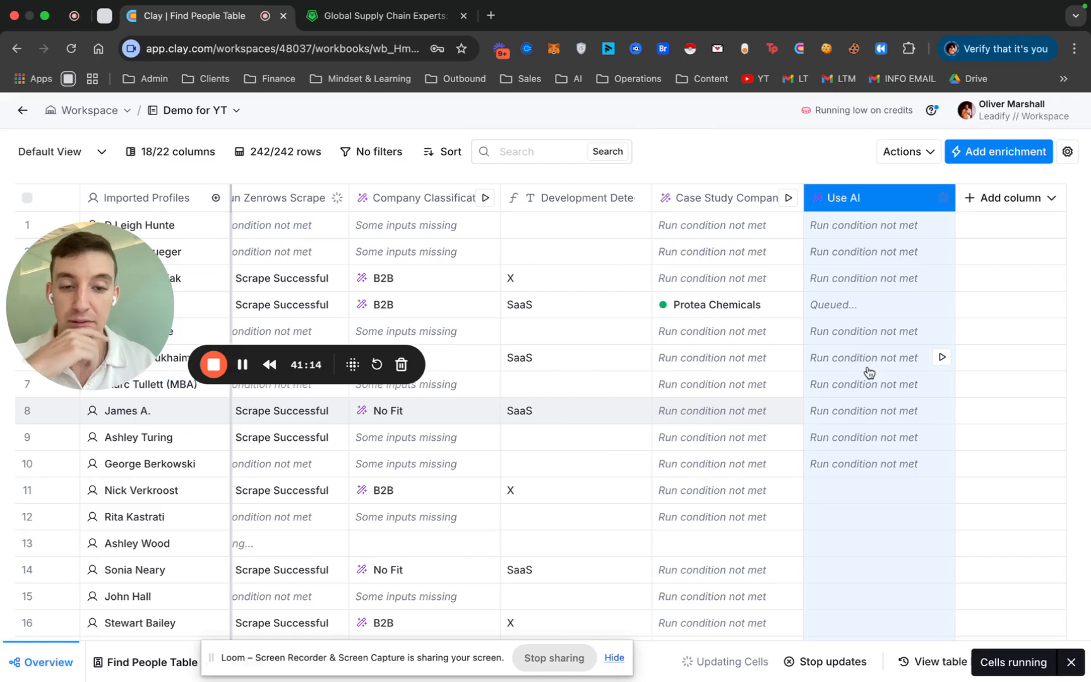
scroll(819, 309, left, 15)
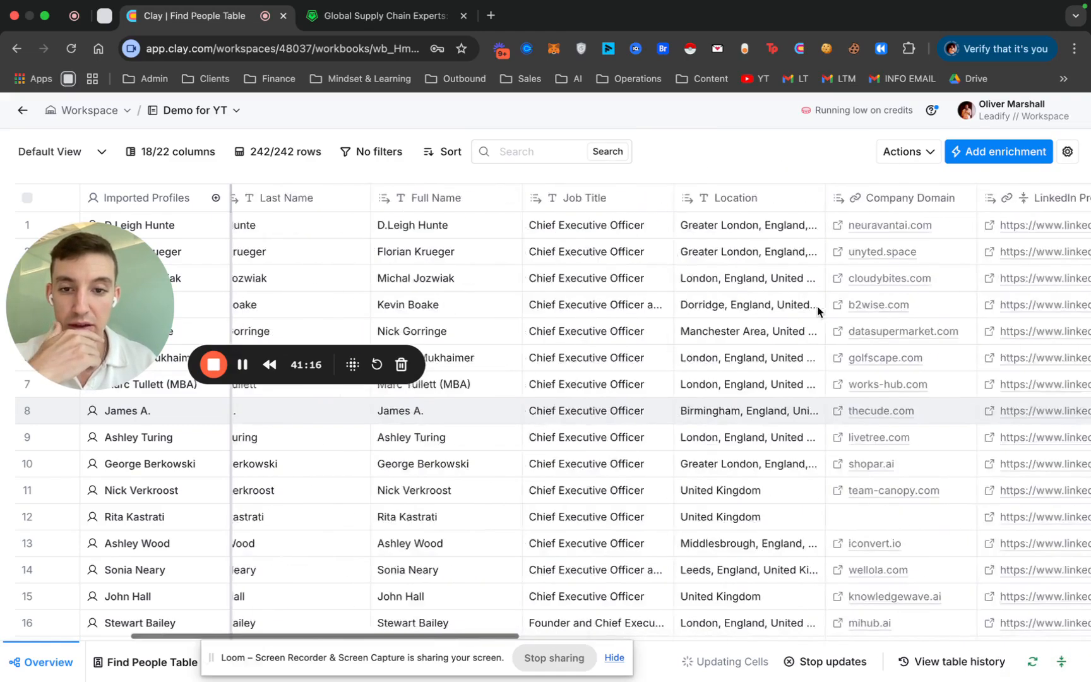
click(264, 306)
scroll(760, 331, right, 15)
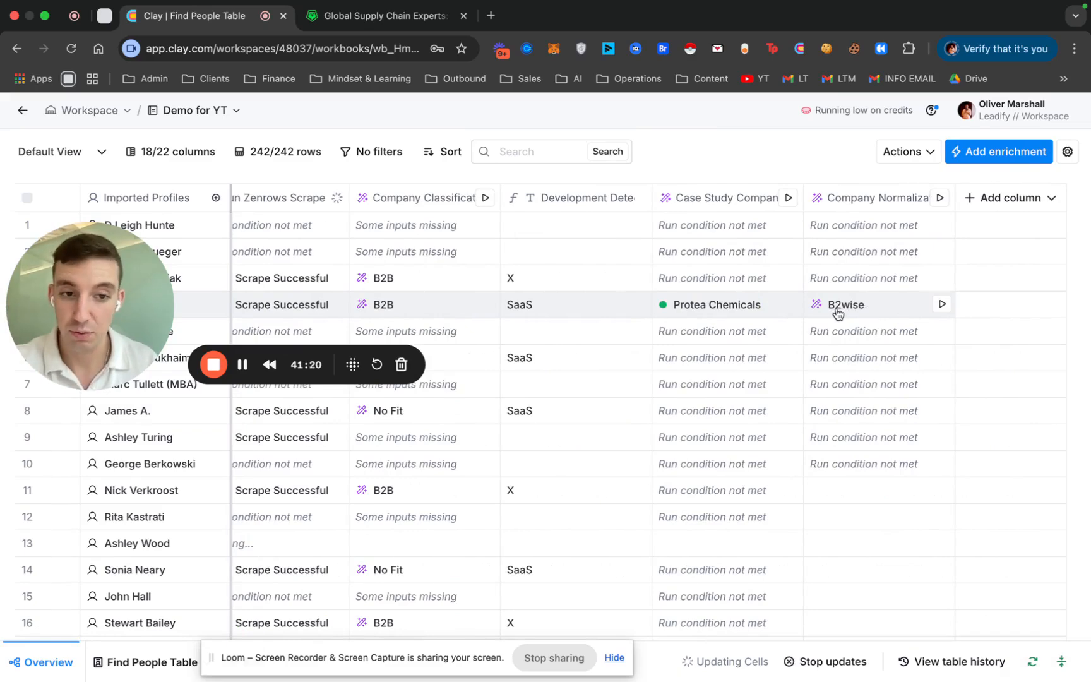
Step: Run the Company Normalization column on the remaining rows and check its progress further down the table
click(866, 198)
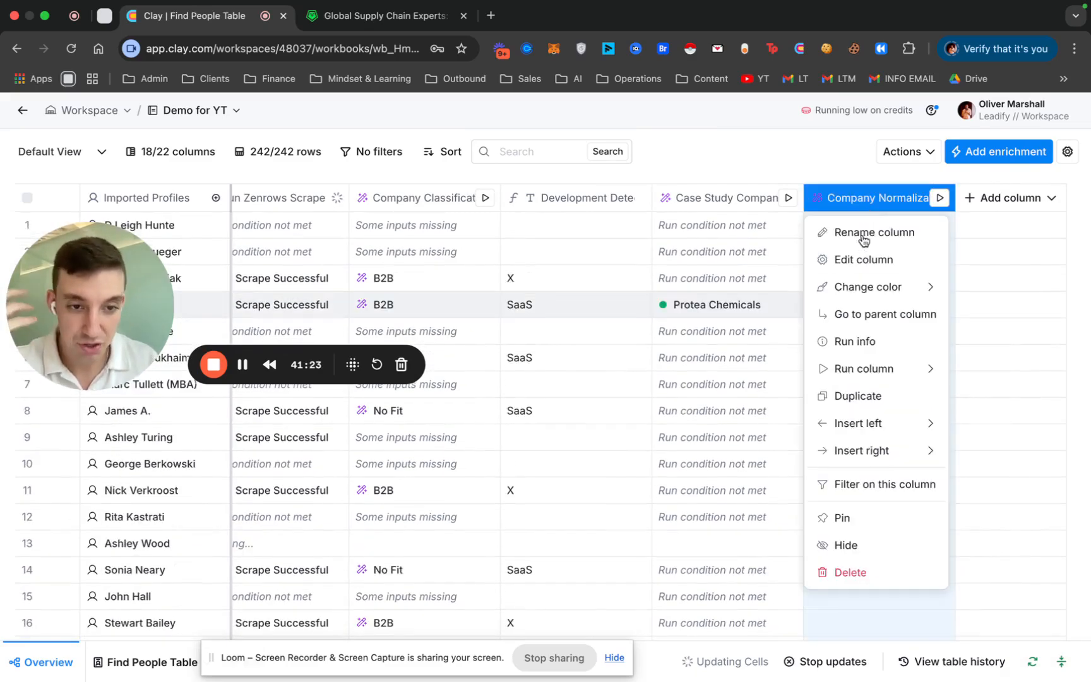
mouse_move(873, 371)
click(708, 396)
scroll(796, 431, down, 3)
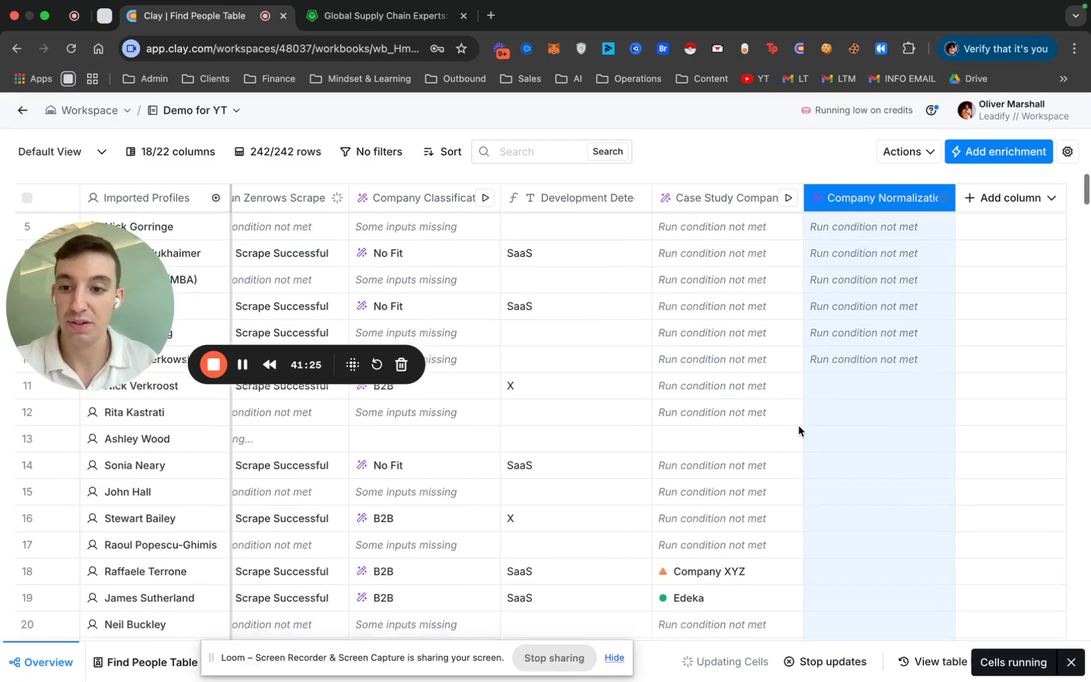
scroll(798, 431, up, 3)
scroll(799, 431, down, 5)
scroll(799, 431, down, 5)
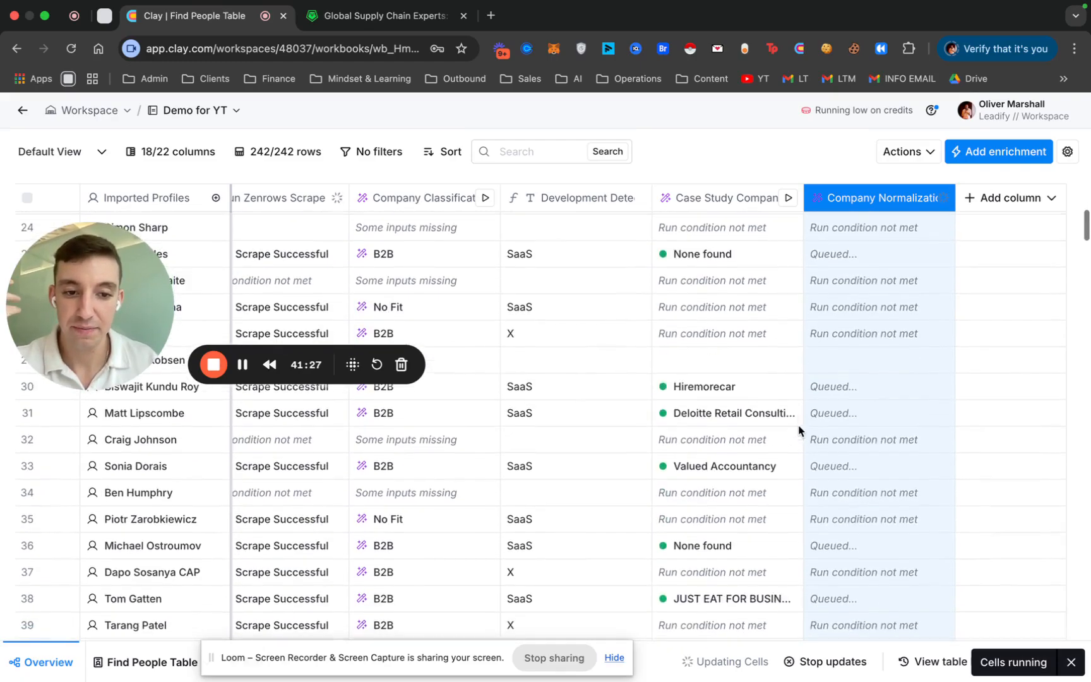
Step: Compare the original Company Name values with the Company Normalization results, particularly in rows 31 and 44
scroll(799, 431, left, 15)
scroll(798, 431, left, 3)
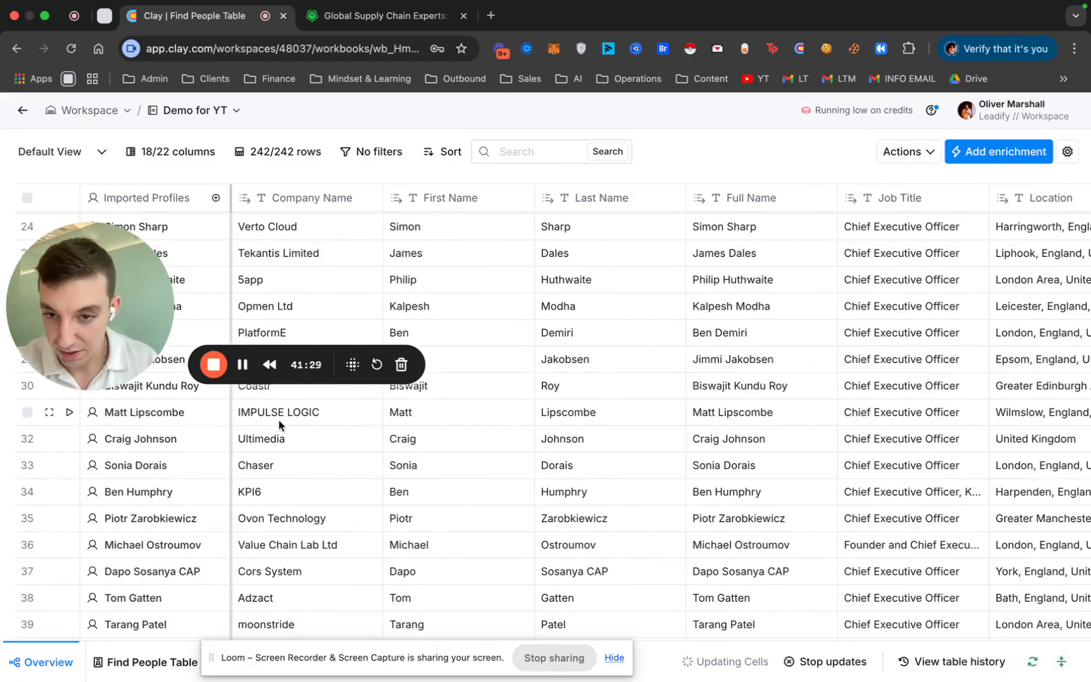
scroll(581, 419, right, 15)
scroll(581, 419, right, 10)
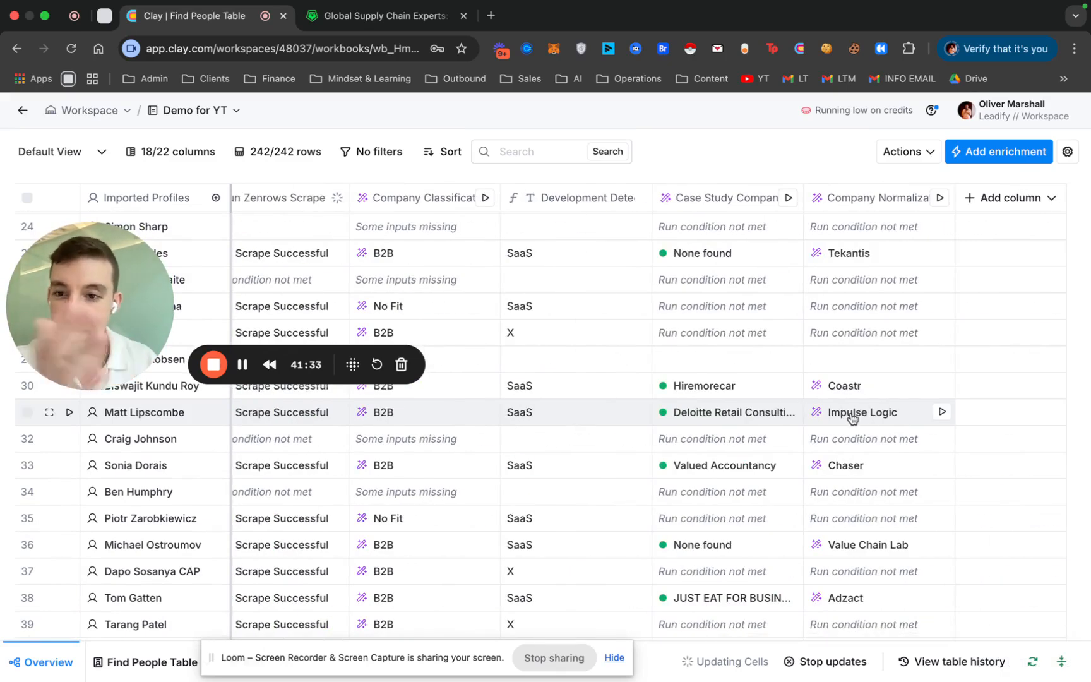
scroll(850, 426, down, 5)
scroll(838, 452, left, 15)
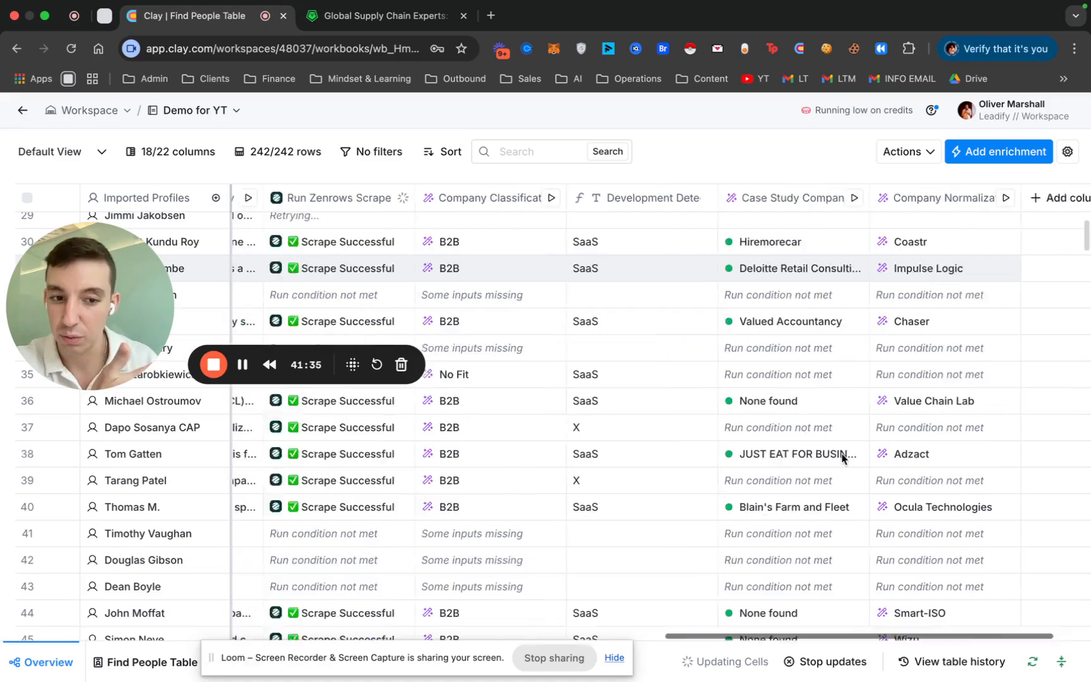
scroll(320, 554, down, 2)
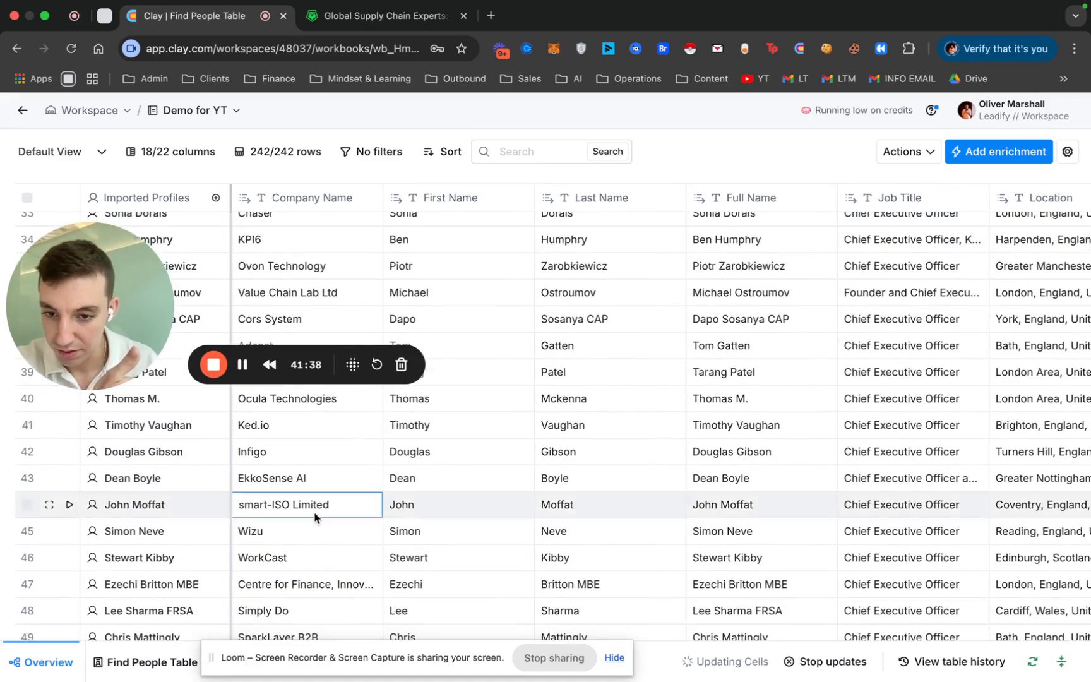
scroll(315, 516, right, 15)
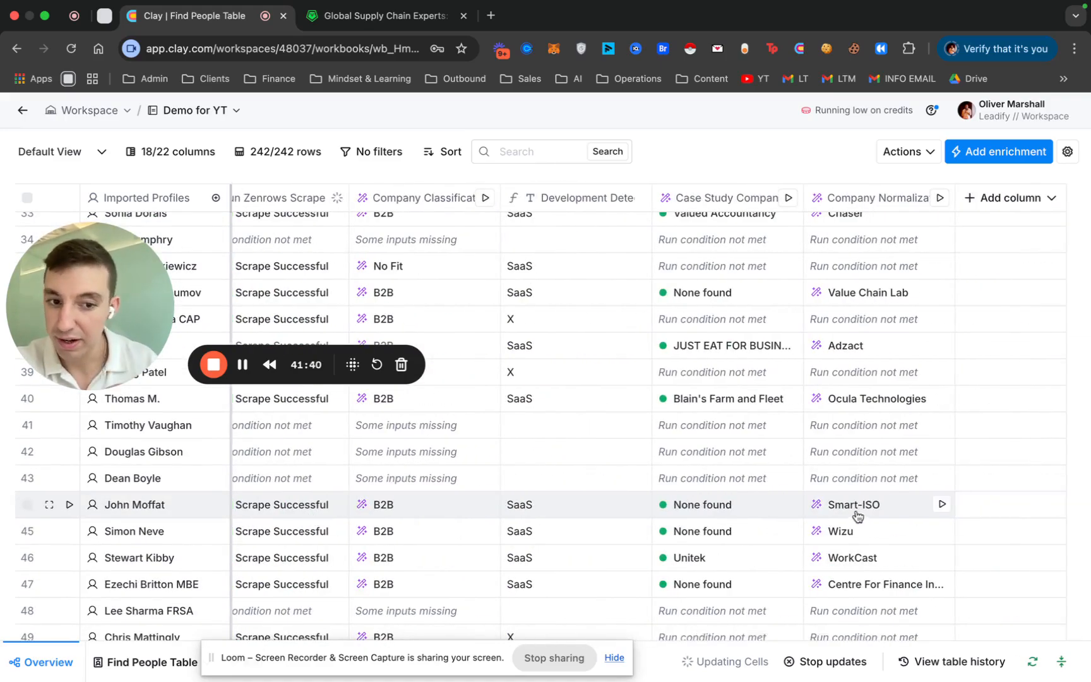
scroll(631, 505, left, 10)
click(269, 502)
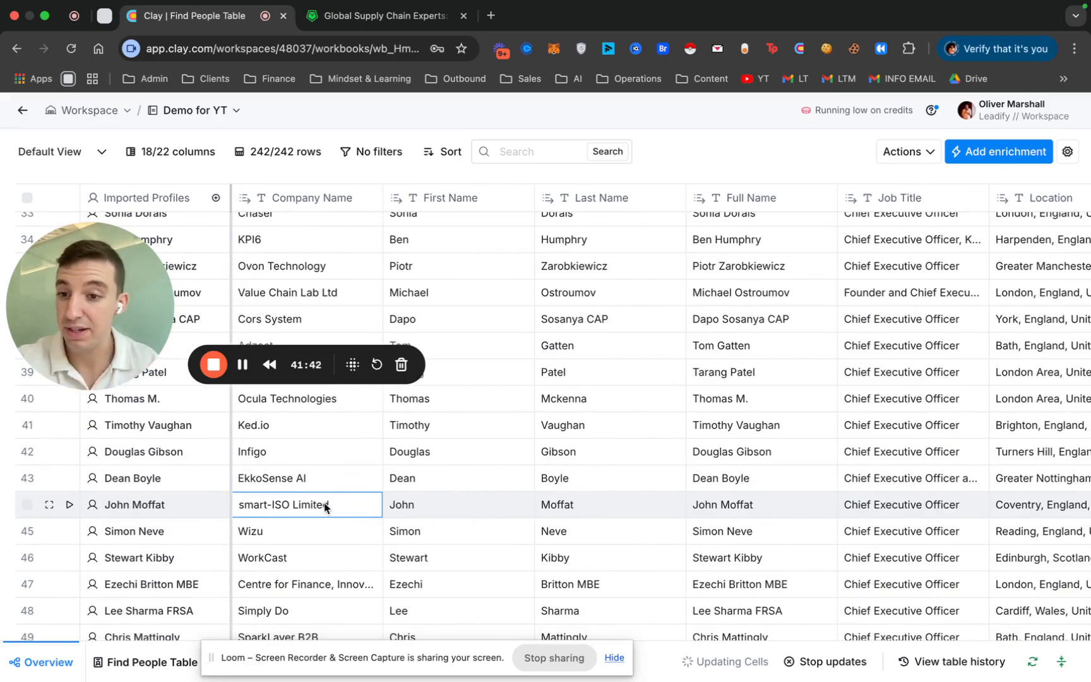
scroll(325, 507, right, 10)
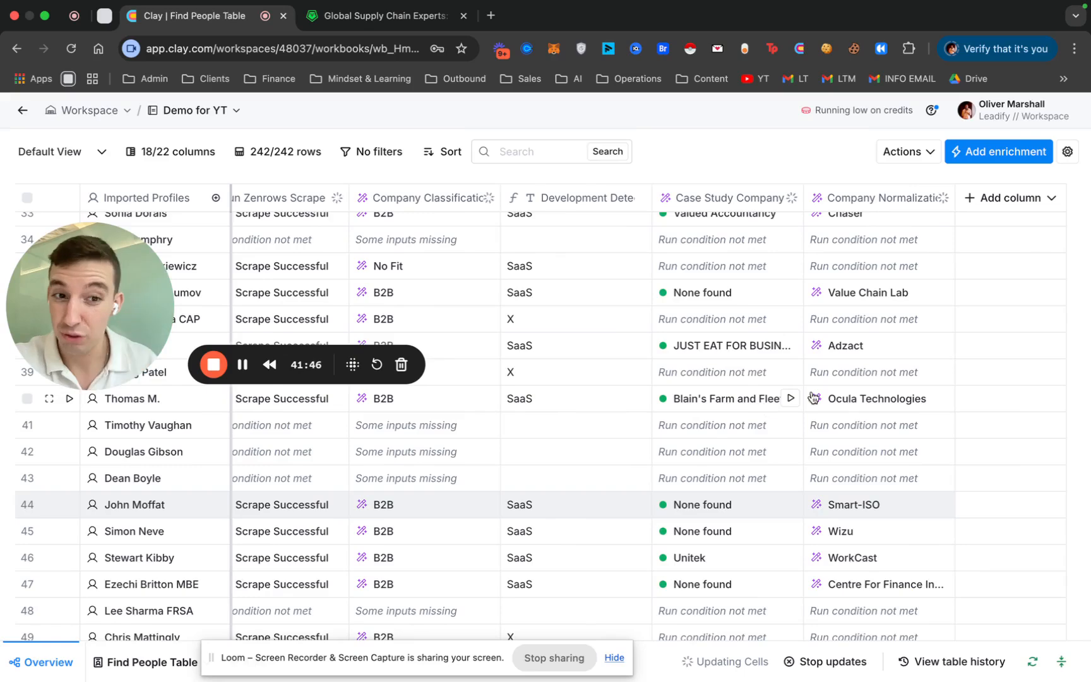
Step: Add a message drafting column and start its body with "Hi" and the First Name field
scroll(929, 377, up, 5)
scroll(929, 378, up, 4)
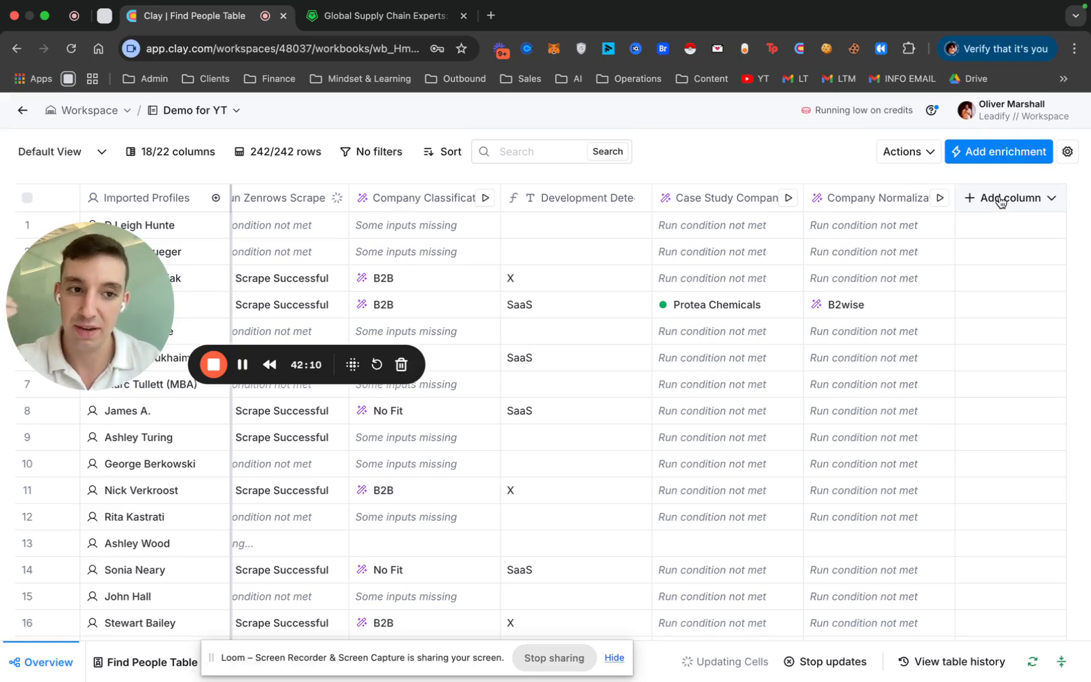
click(903, 155)
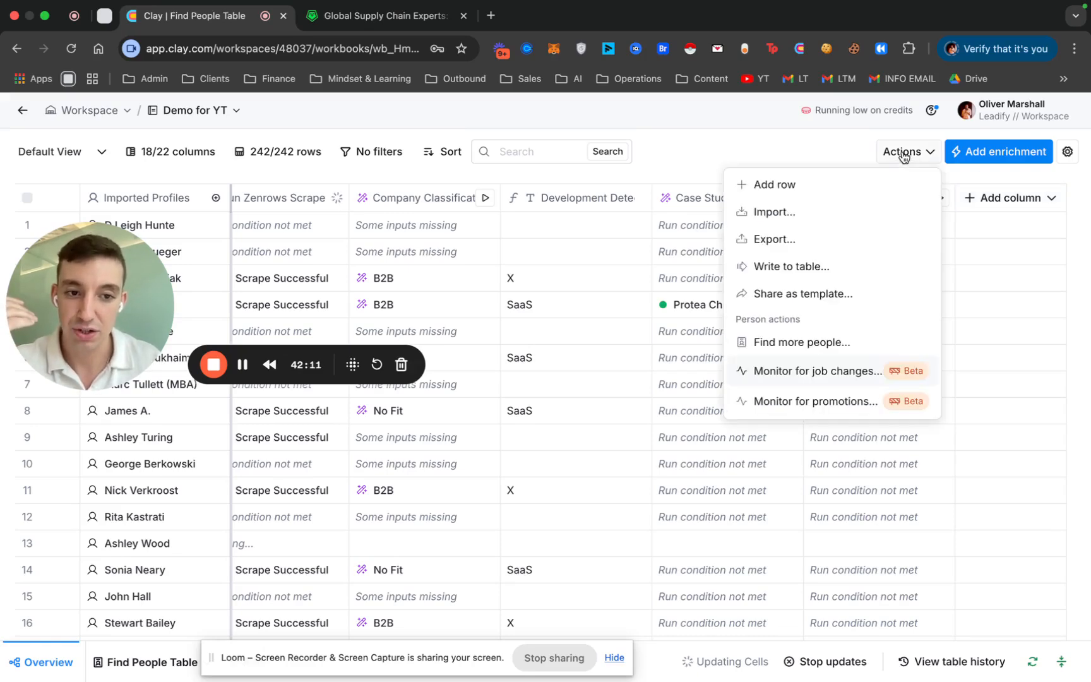
click(990, 197)
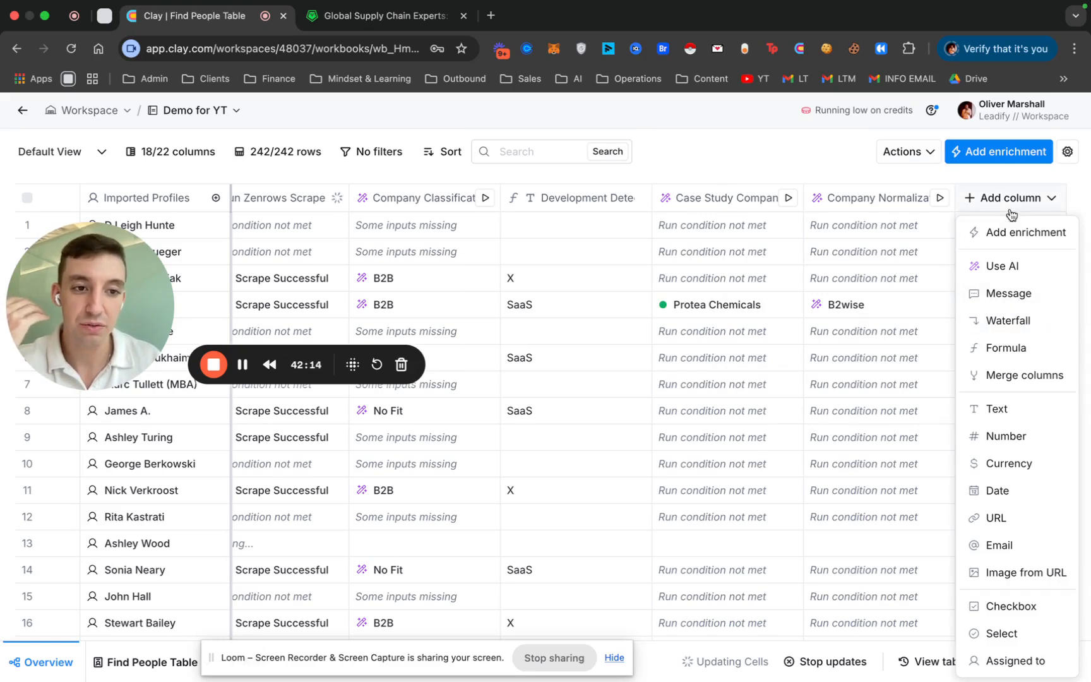
click(1000, 297)
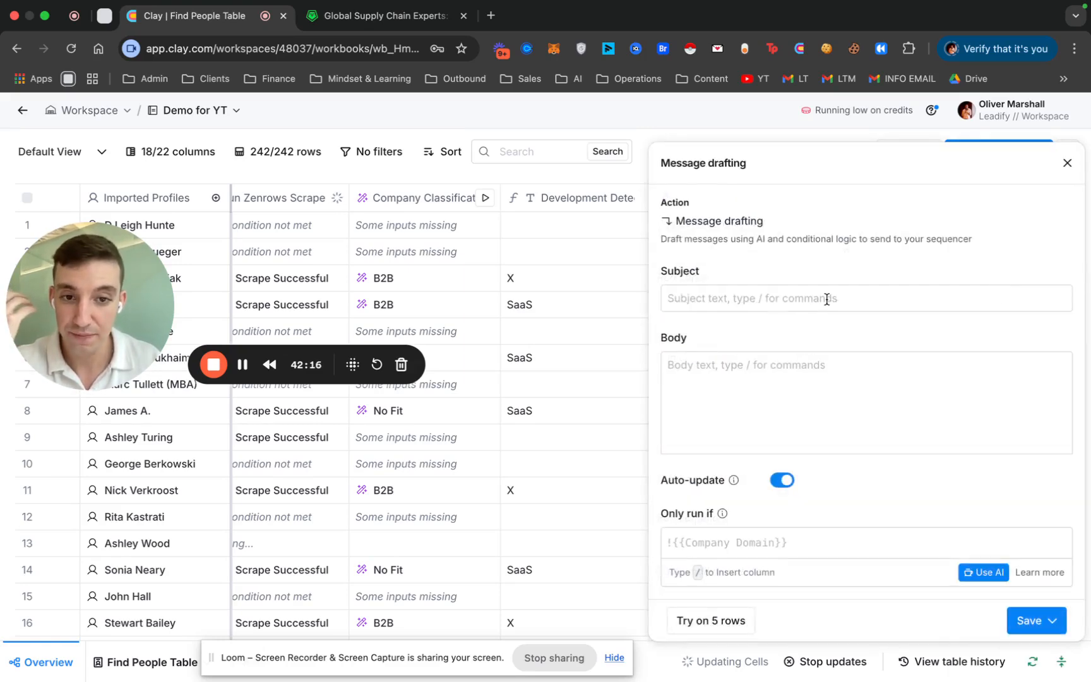
click(723, 368)
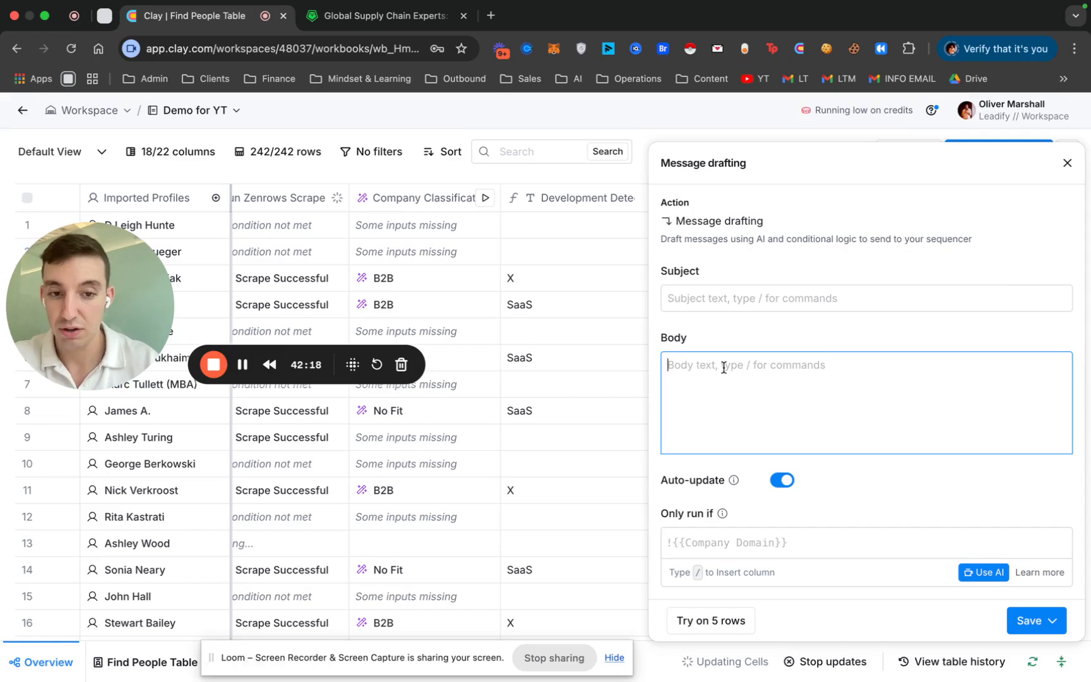
text(Hi /)
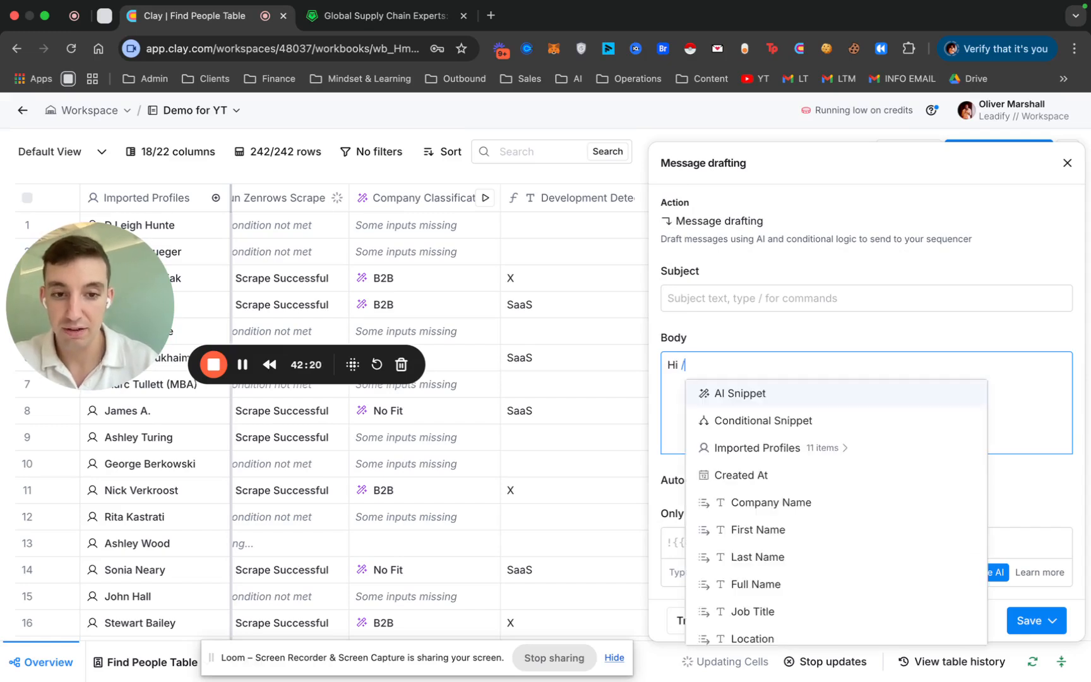
click(791, 526)
Step: Continue the message body with ", Saw that you recently worked with" and insert the Case Study Company response
text(, Saw that you r)
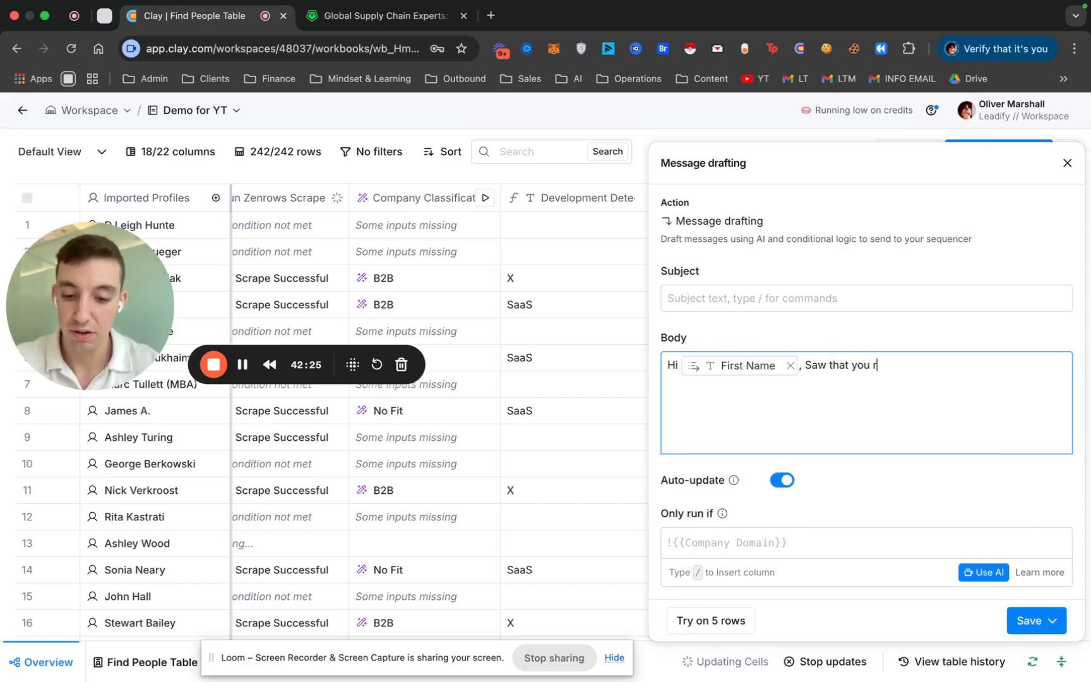
text(ecently worked with /)
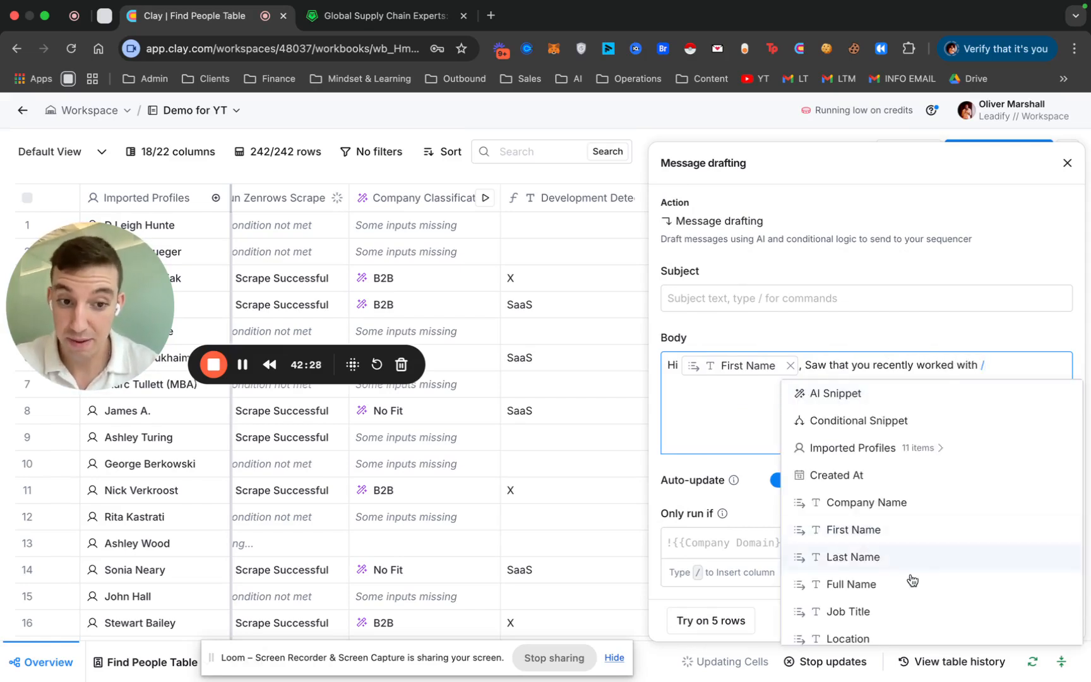
scroll(912, 580, down, 5)
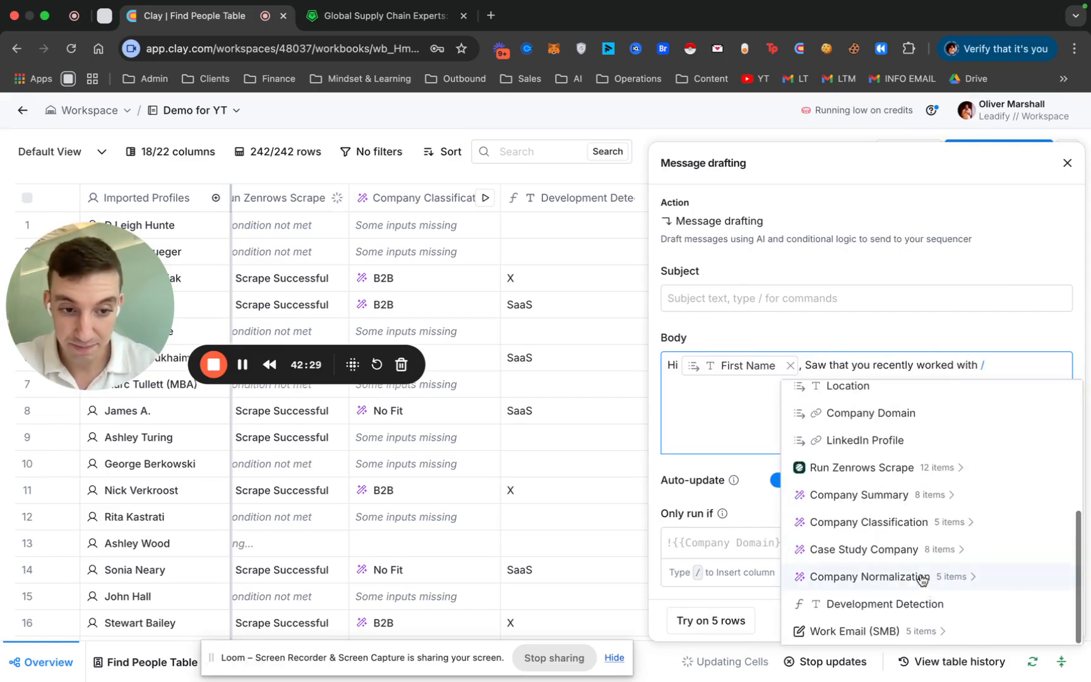
click(895, 554)
click(854, 455)
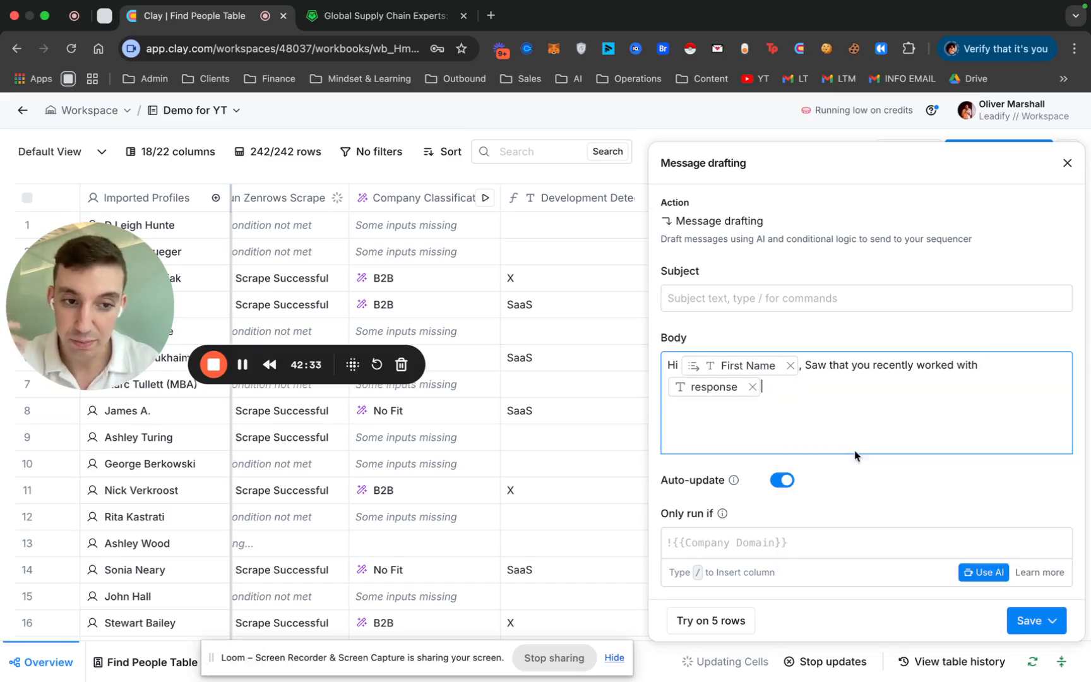
Step: End the opening sentence of the message body with "- good work on that."
text(- ni)
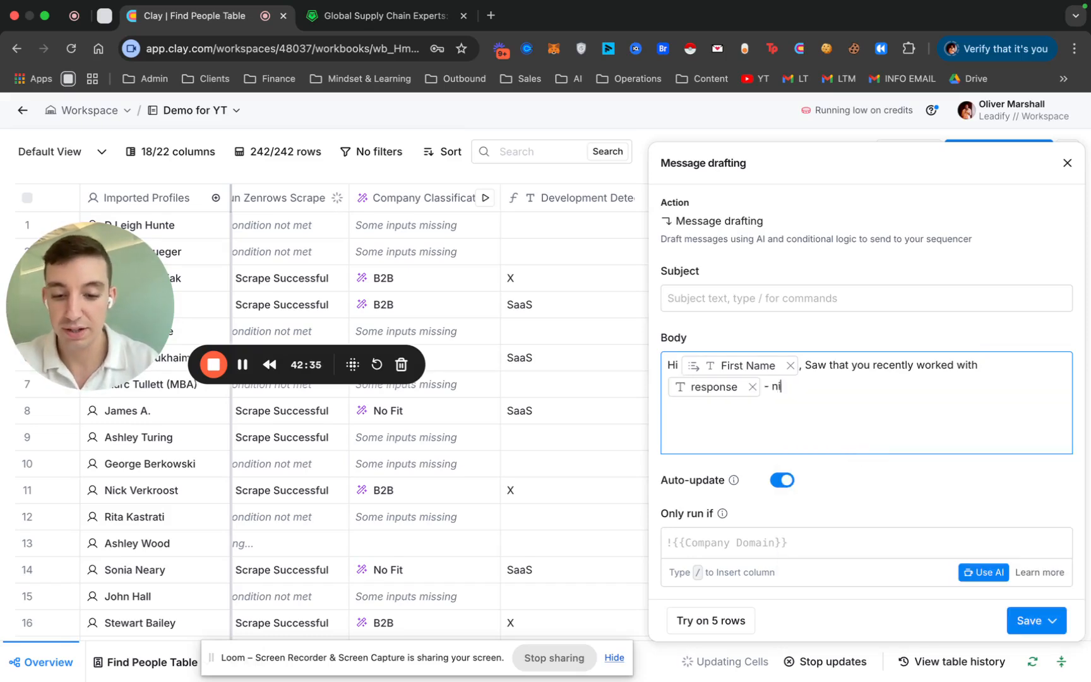
text(ce work)
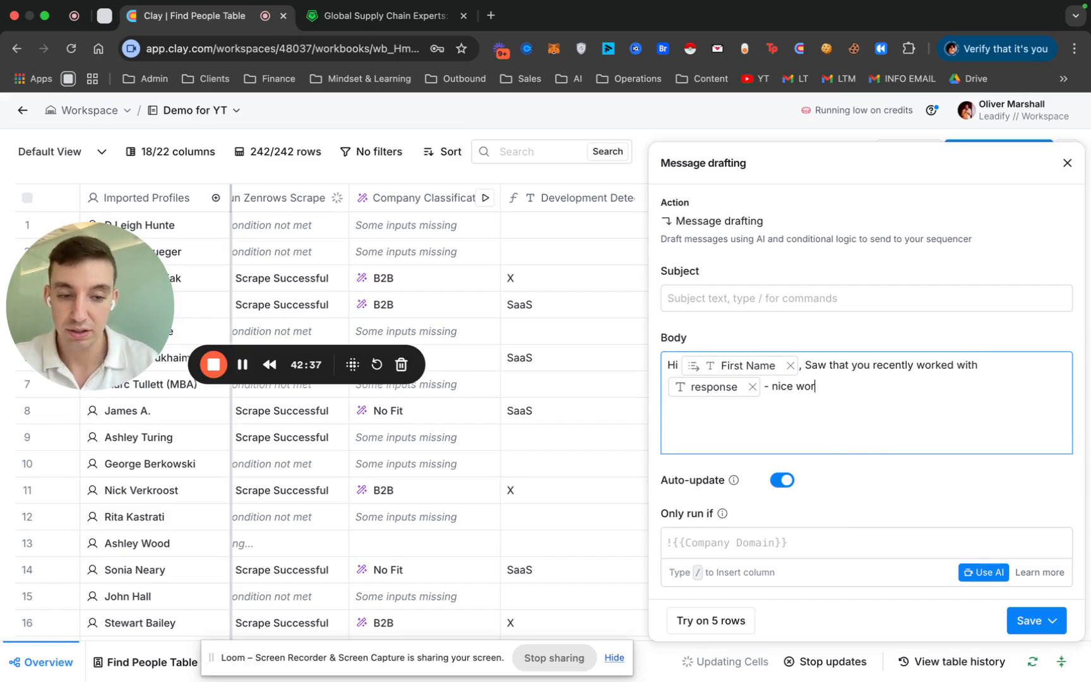
key(BackSpace)
key(BackSpace)
key(BackSpace)
key(BackSpace)
key(BackSpace)
key(BackSpace)
key(BackSpace)
key(BackSpace)
text(good work on t)
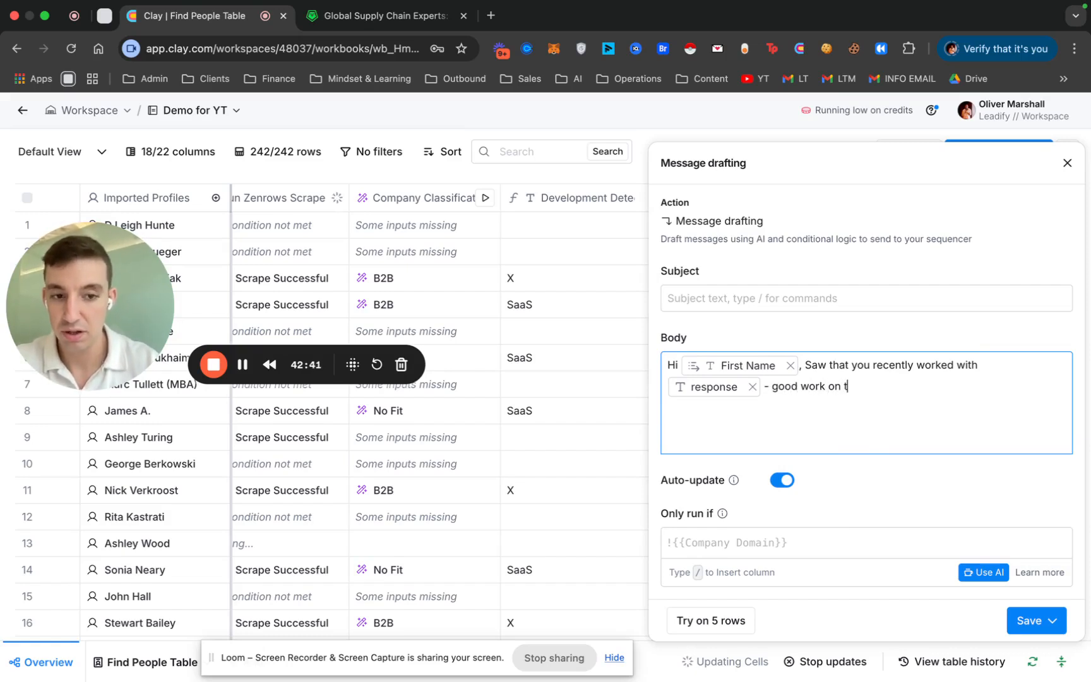
text(hat.)
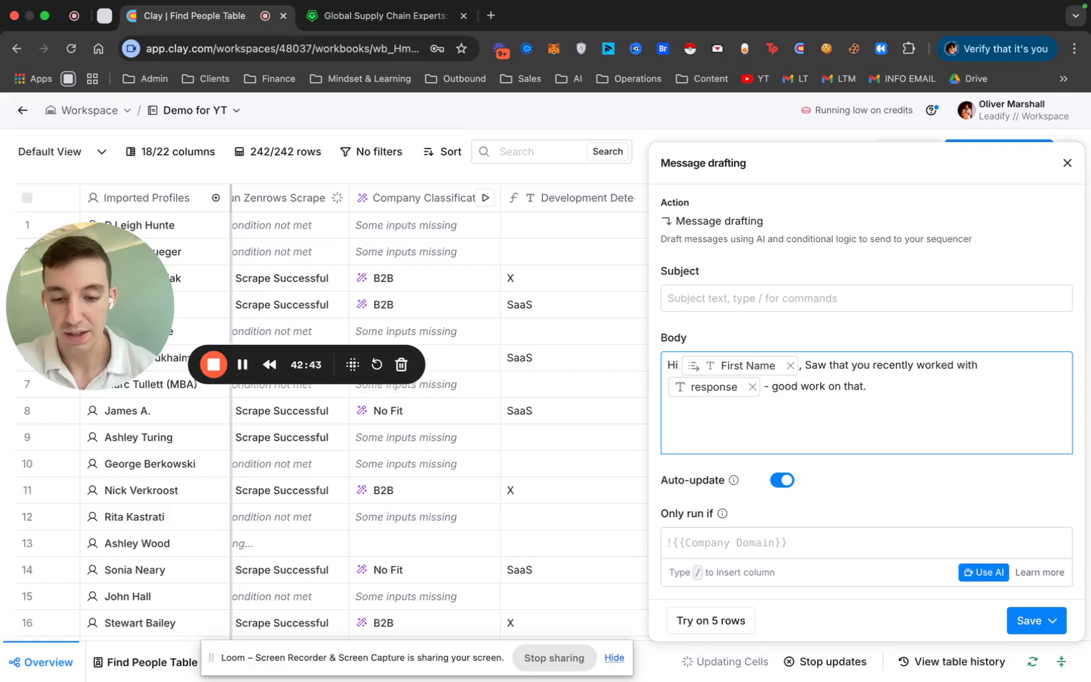
Step: Add a new paragraph about helping software companies generate 30 leads a month on a performance basis
text(We )
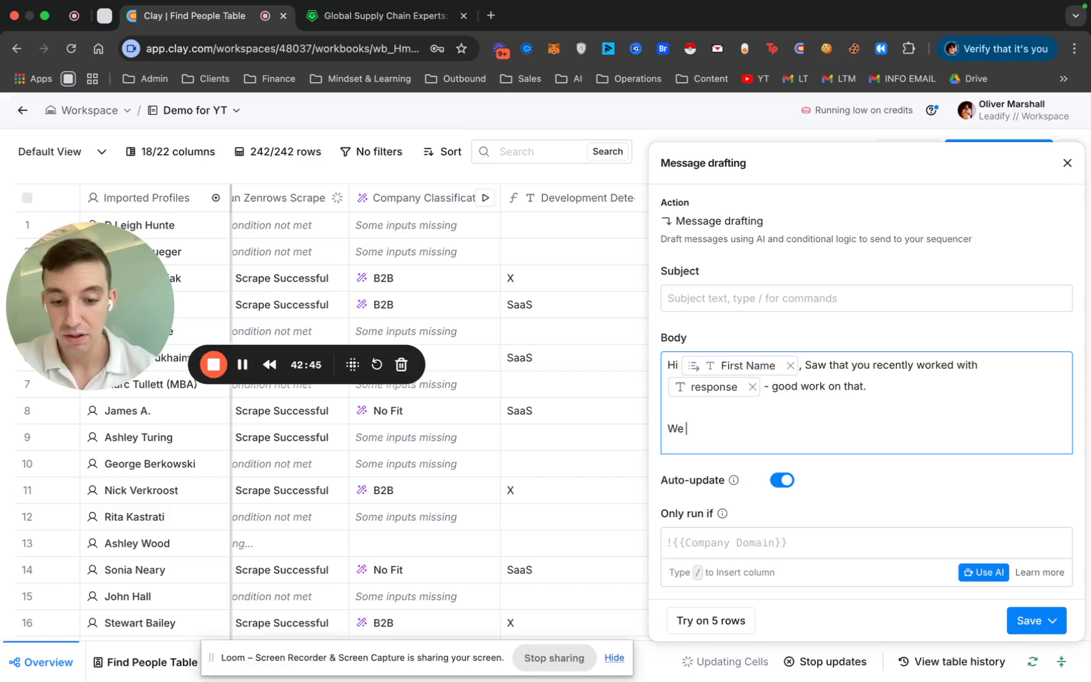
text(help software co)
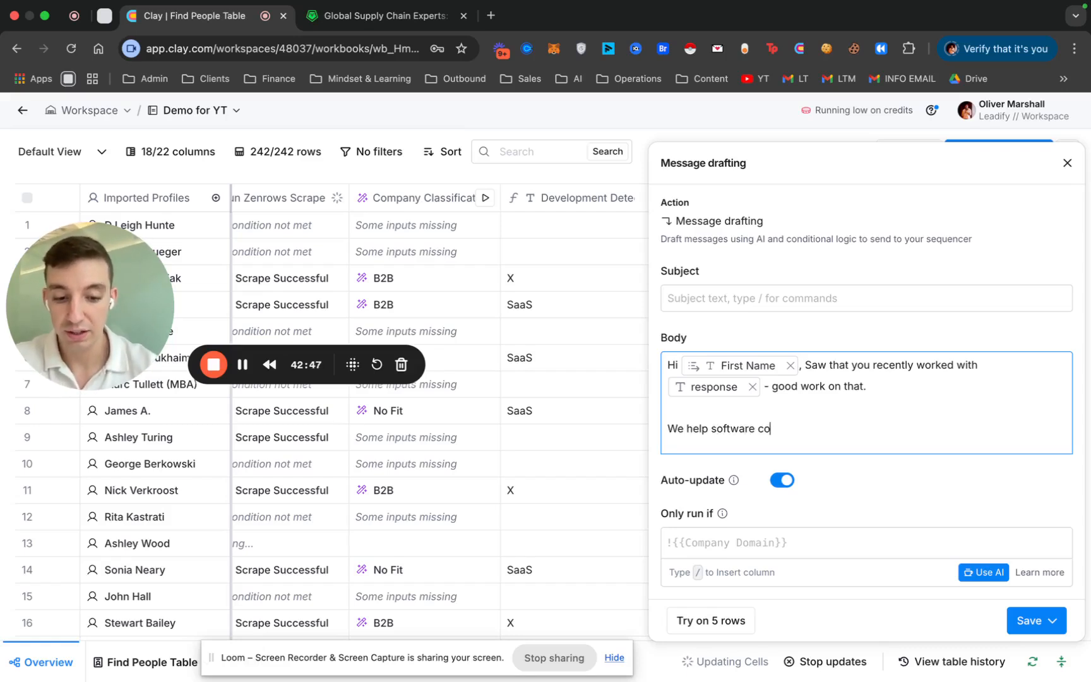
text(mpanies grow)
key(BackSpace)
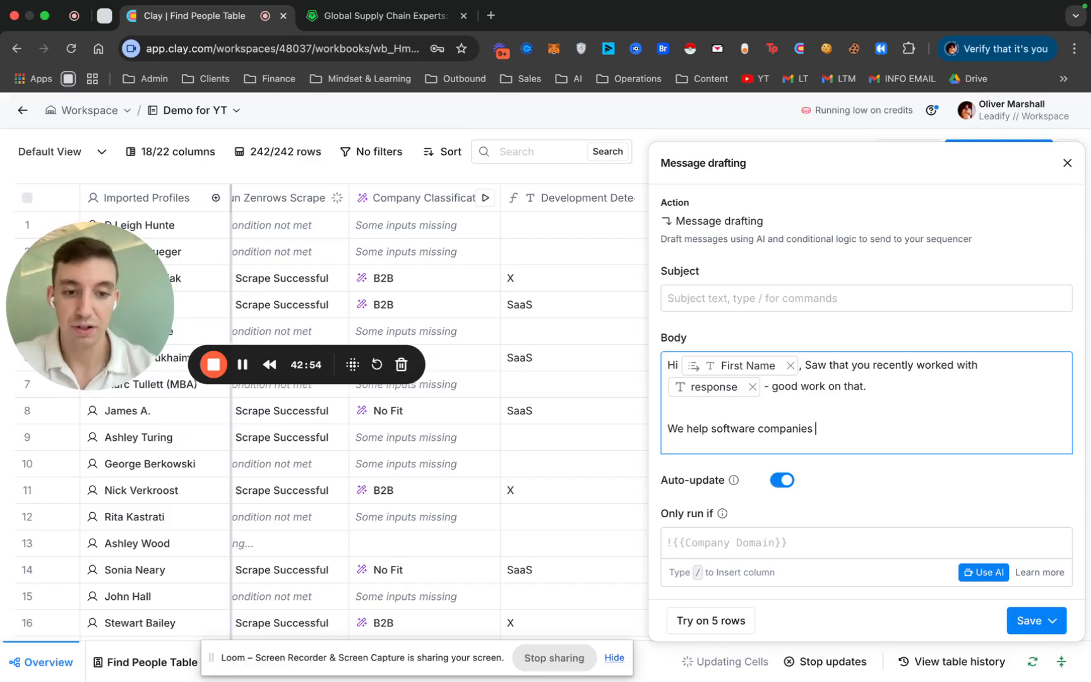
text(generate)
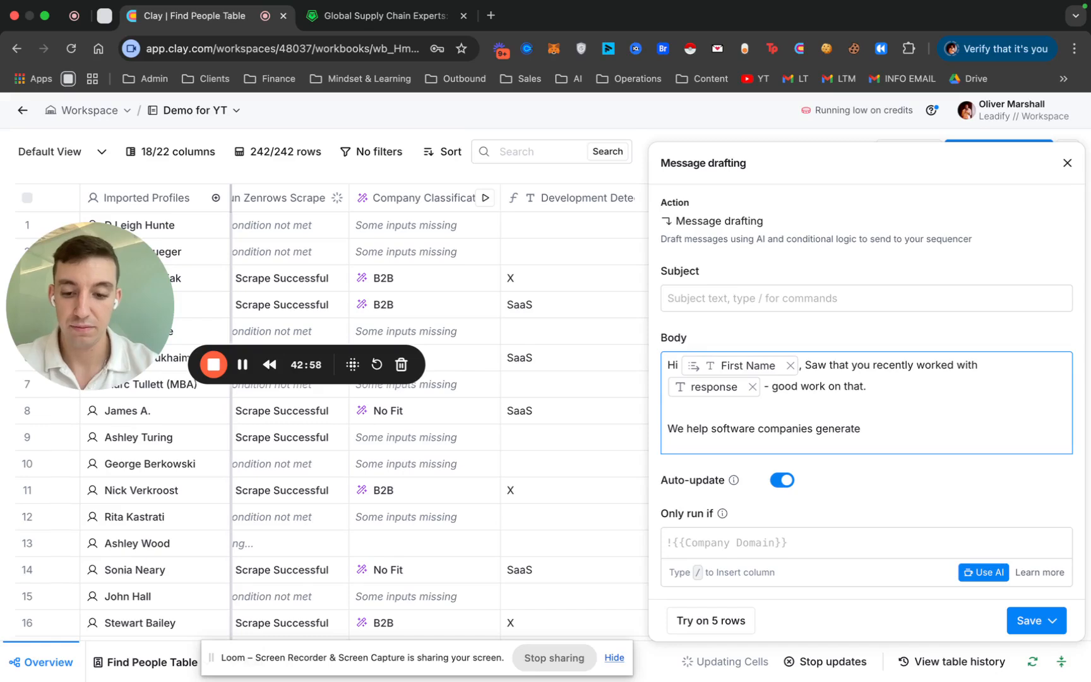
text( 30 l)
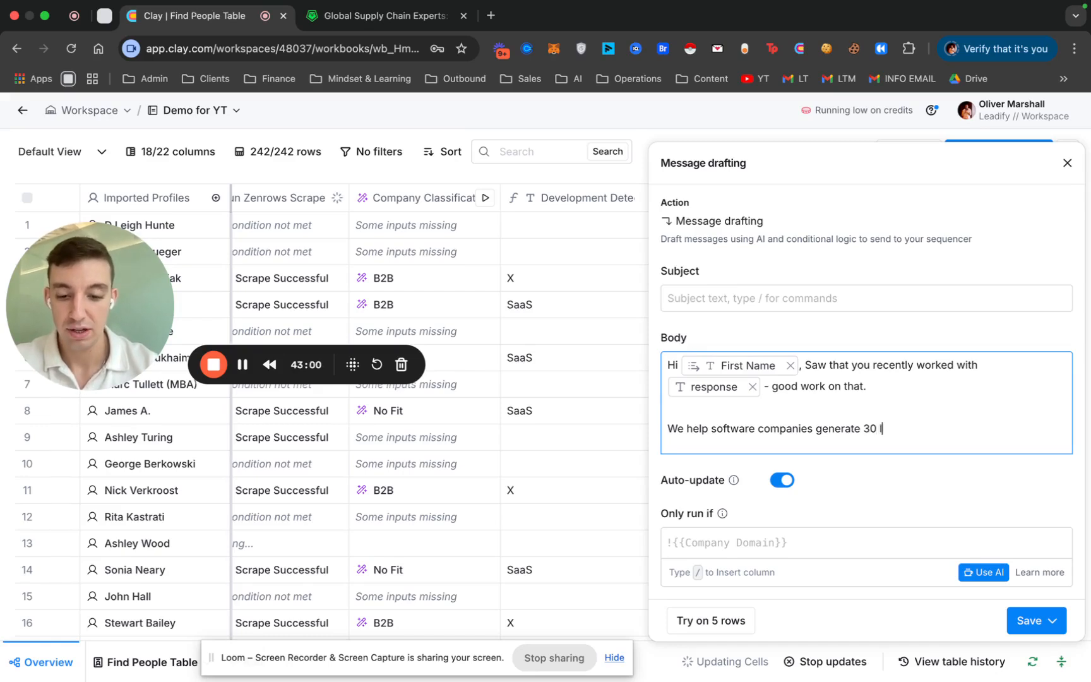
text(eads a)
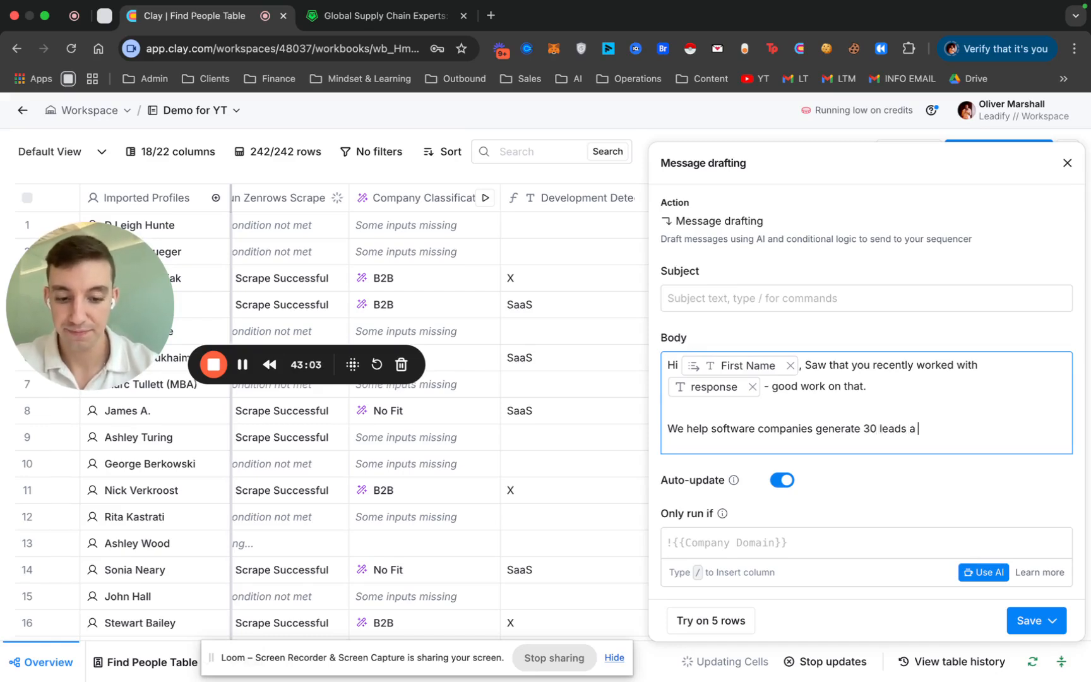
text( month on a )
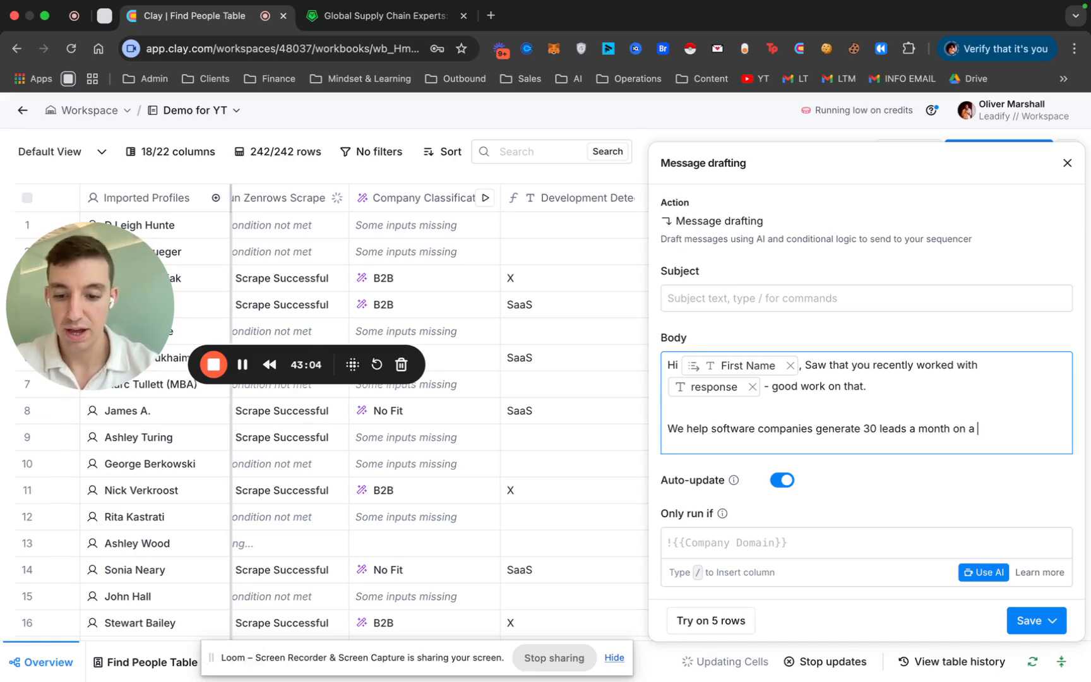
text(performance basiss.)
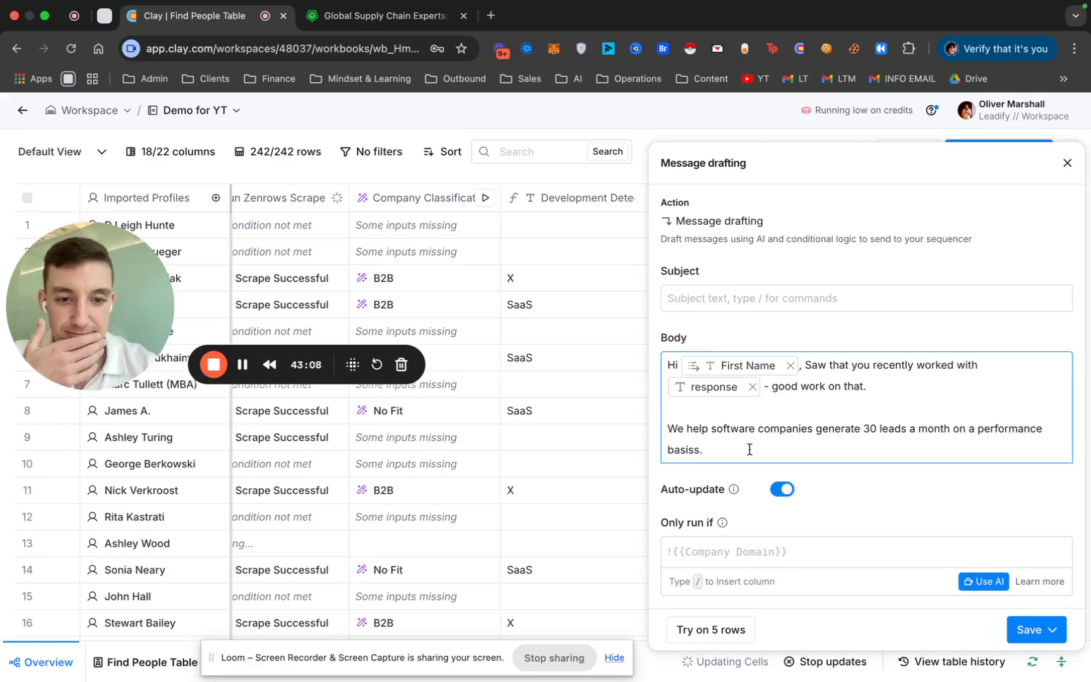
Step: Replace the second paragraph with "We work with software companies to help you land more clients like" followed by the Case Study Company response
drag(750, 450, 657, 434)
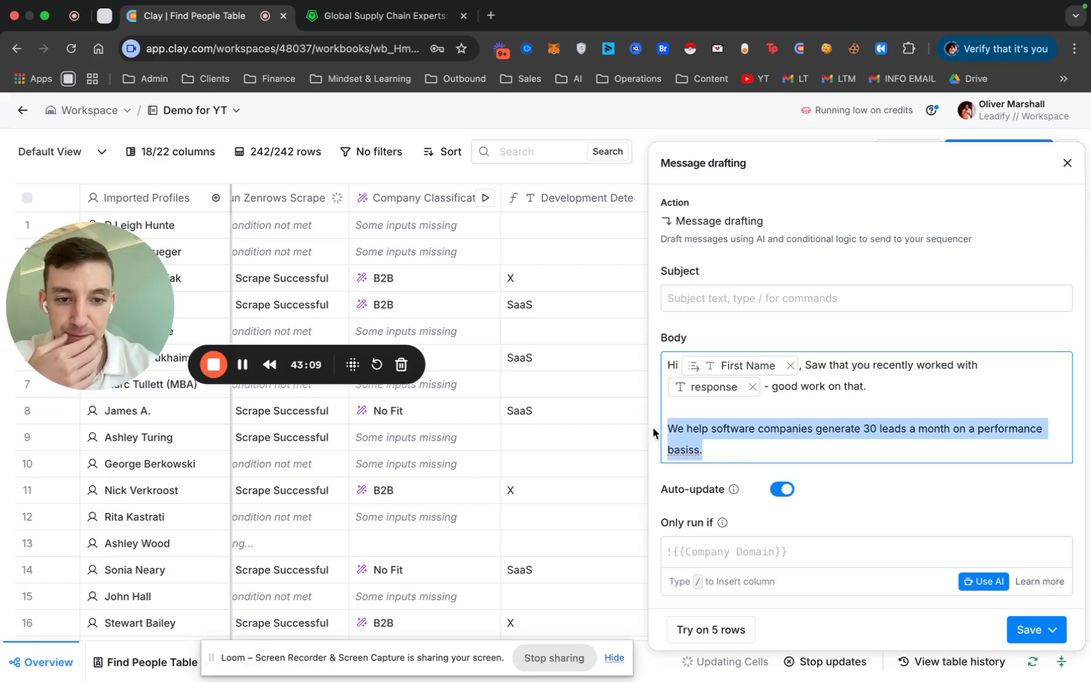
key(BackSpace)
text(We wo)
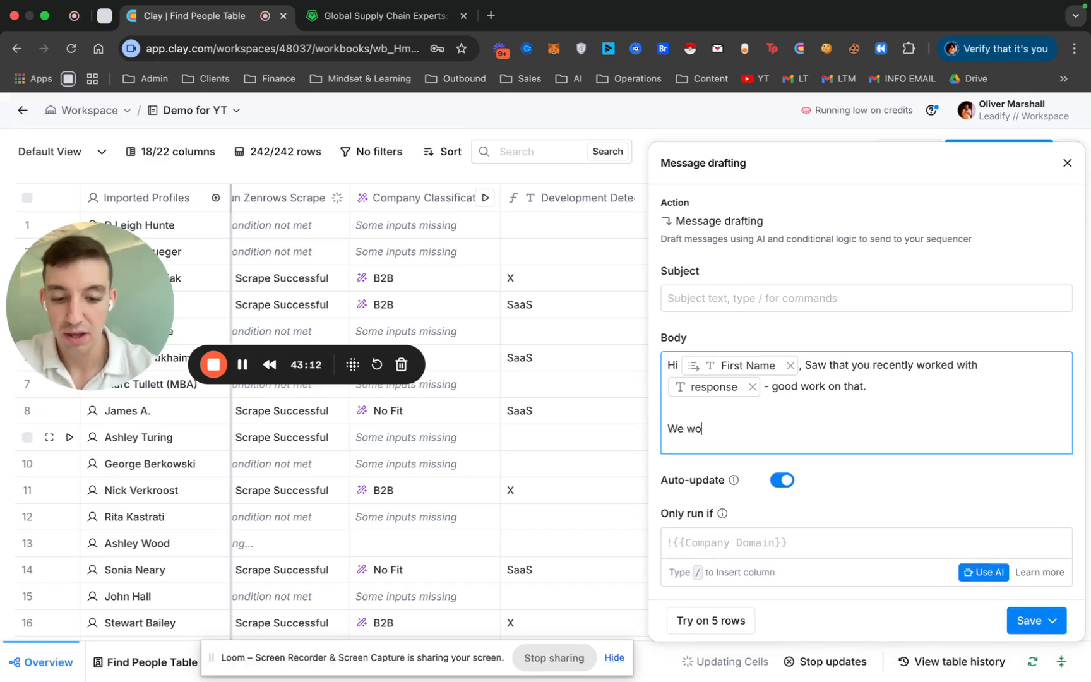
text(rk with software c)
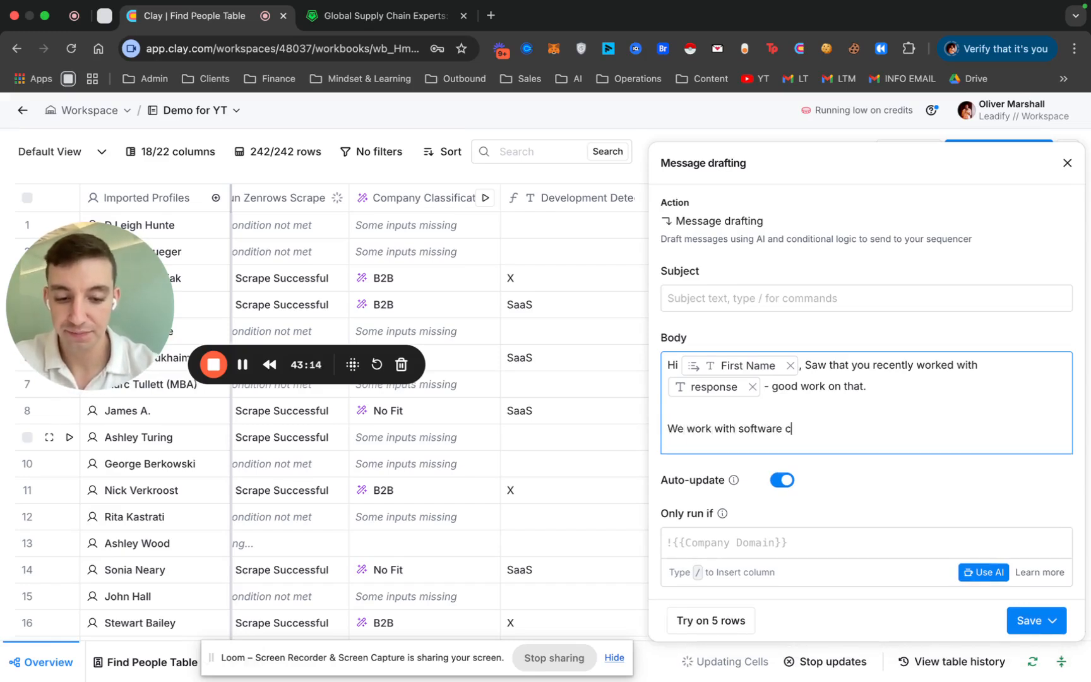
text(ompanies to help)
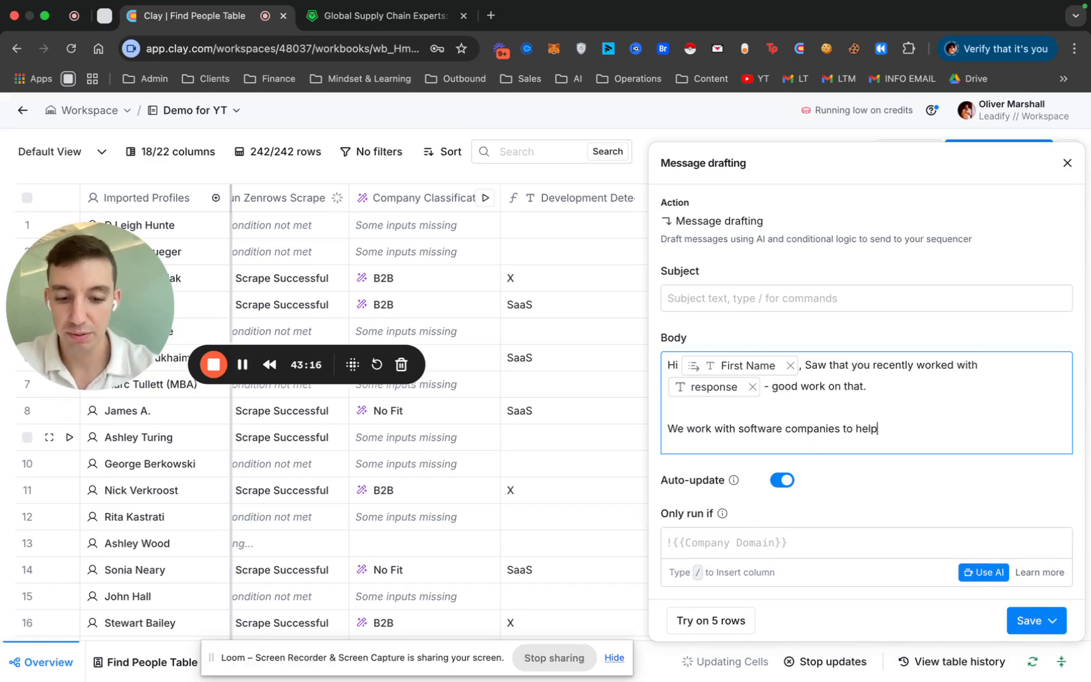
text( you land mor)
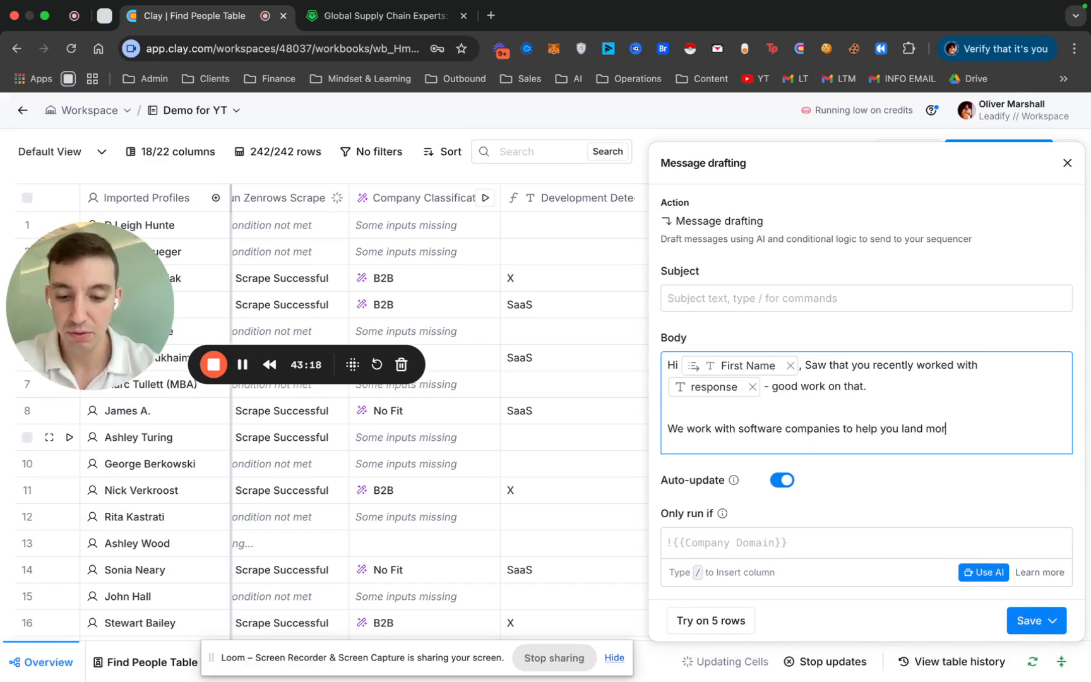
text(e clients like )
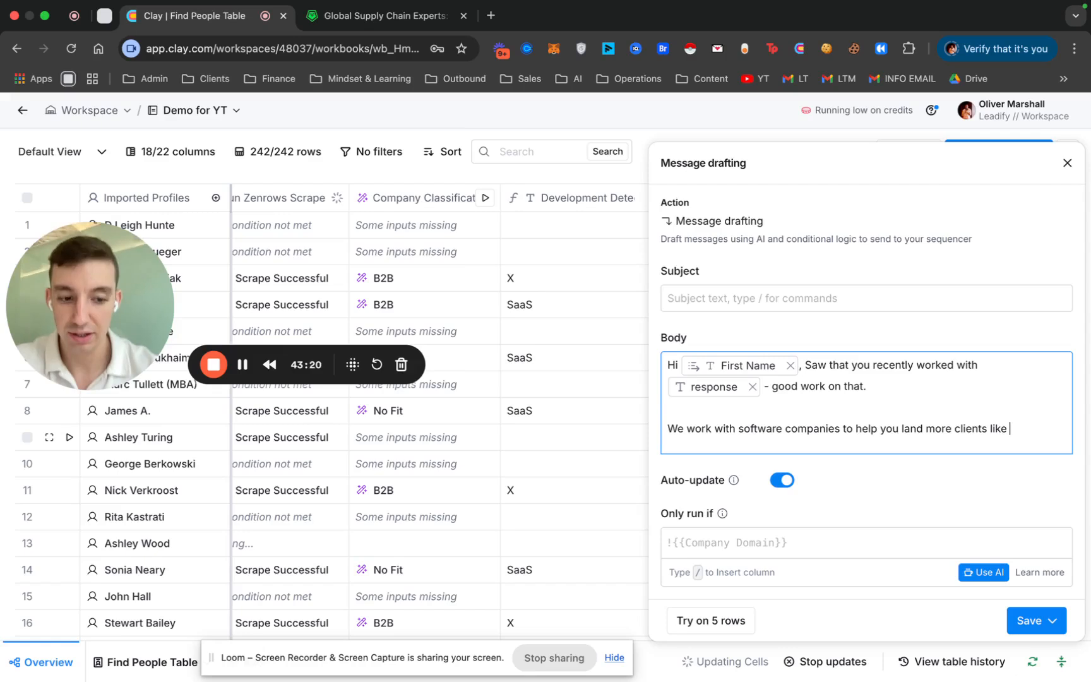
text(/)
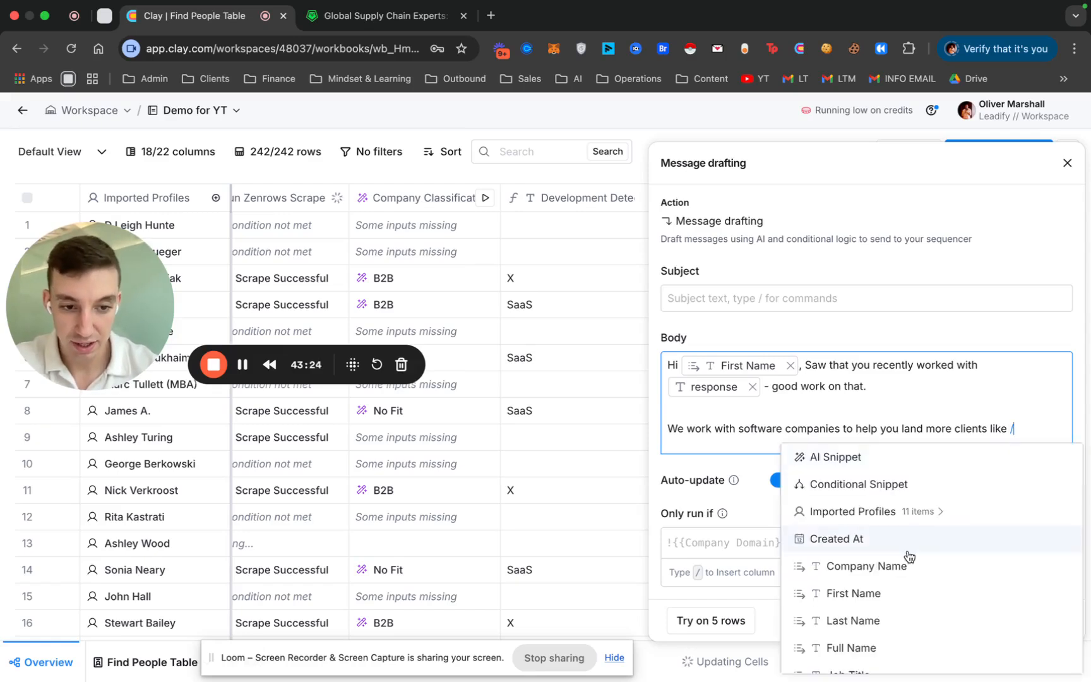
scroll(896, 556, down, 5)
click(878, 576)
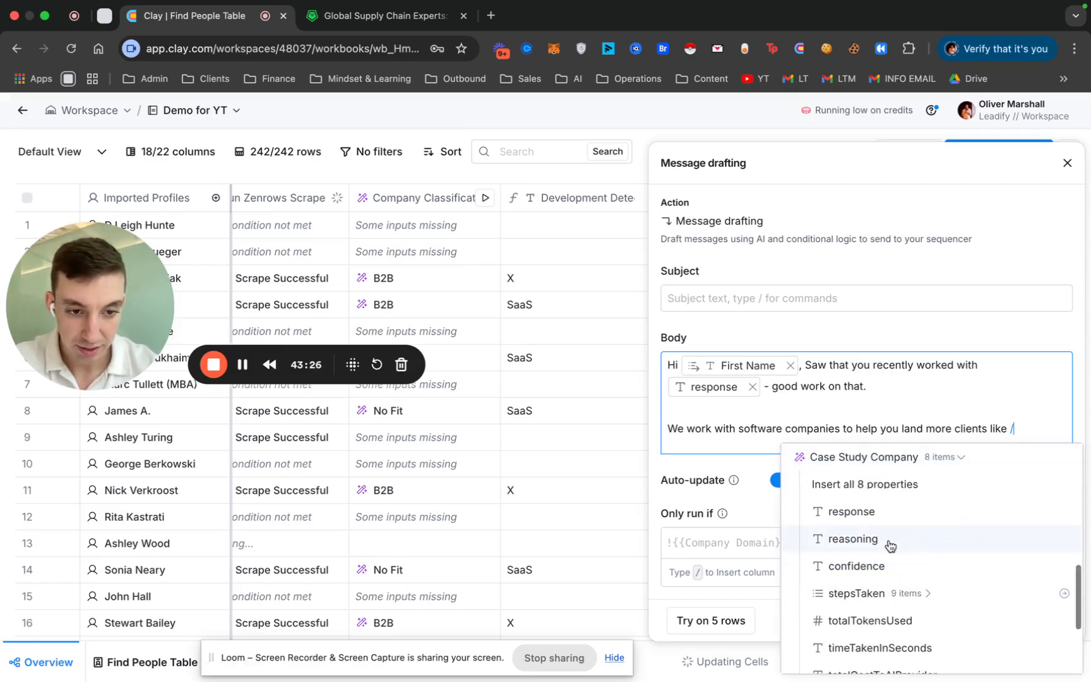
click(866, 515)
Step: Delete the opening sentence after the greeting and continue the paragraph with "- I made you a quick video showing you how we could generate 3 new clients"
drag(895, 386, 801, 365)
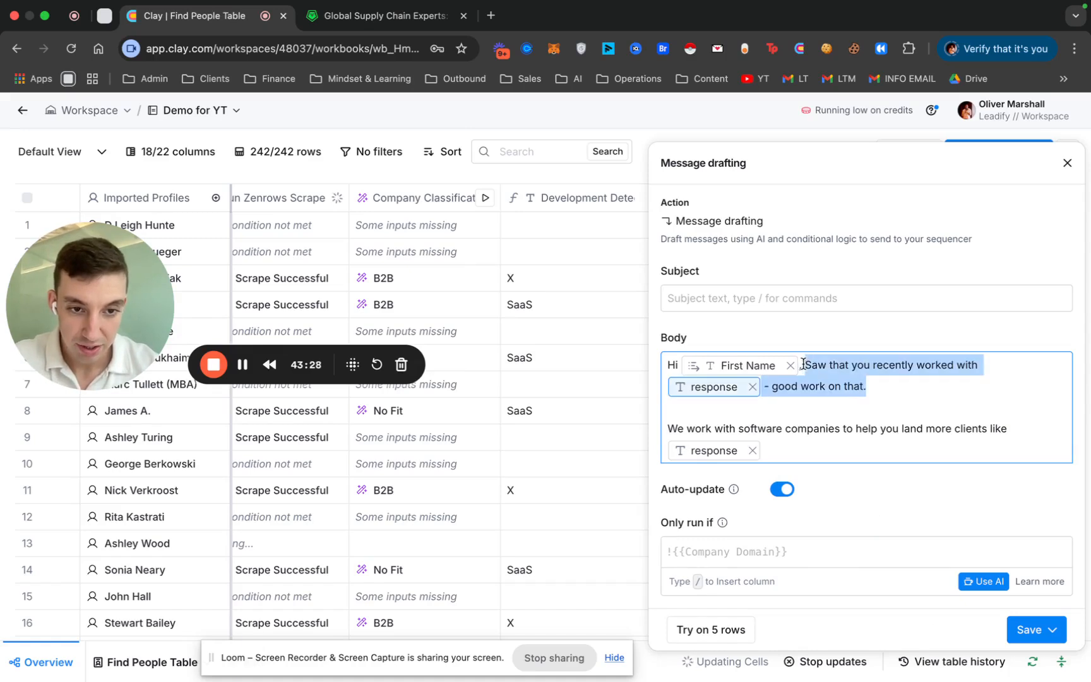
key(BackSpace)
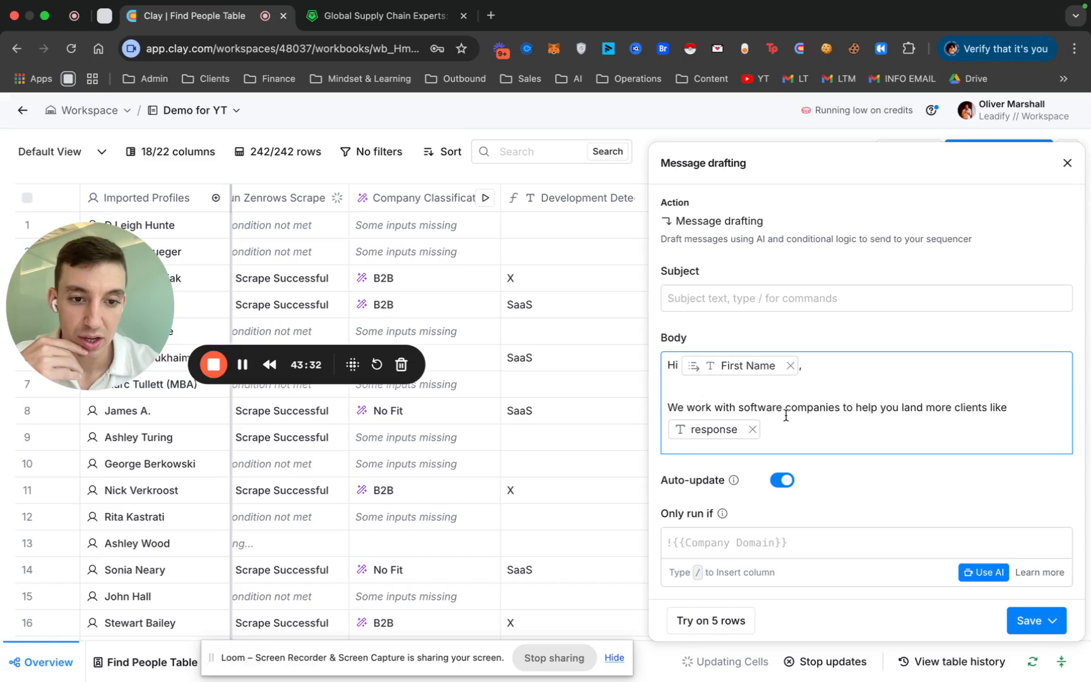
text(- )
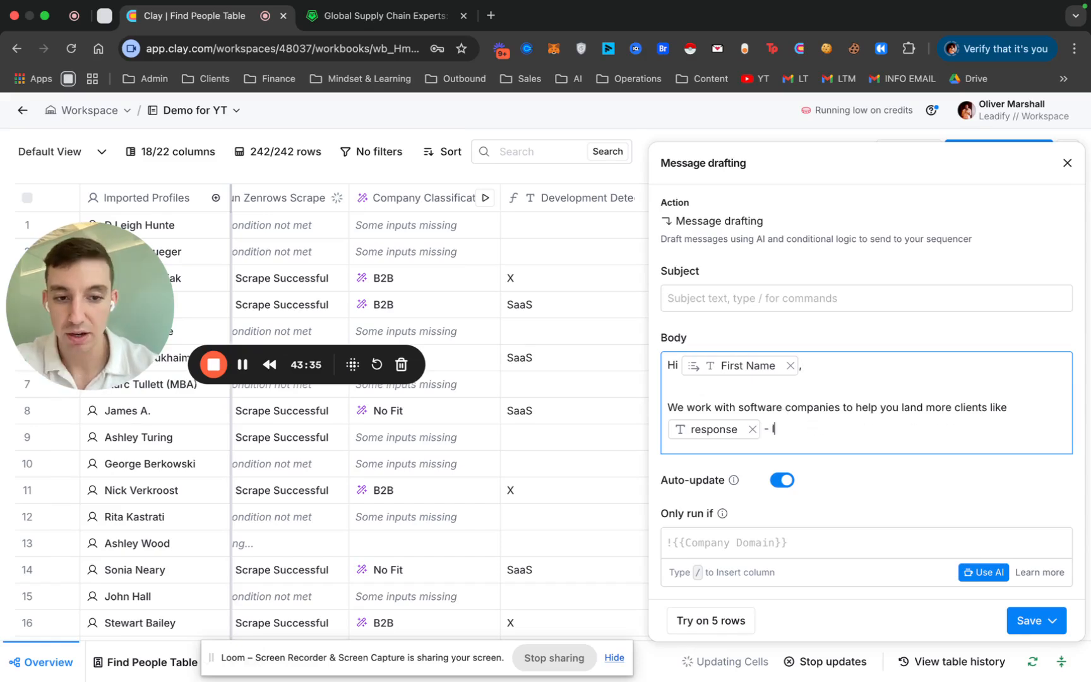
text(I made you a qu)
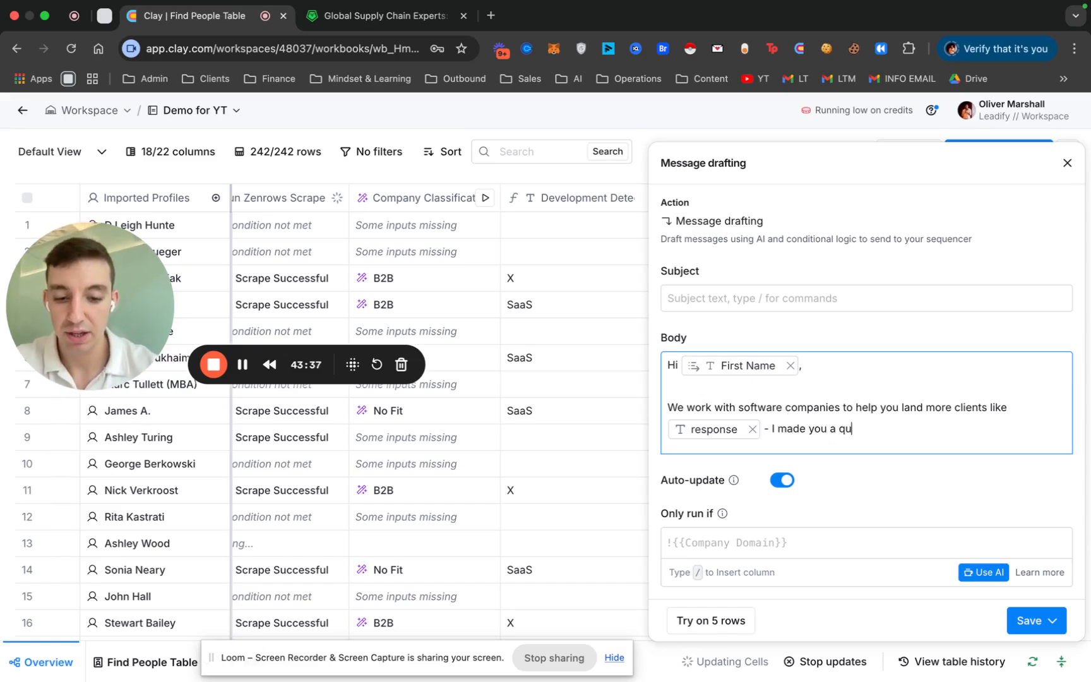
text(ick video showi)
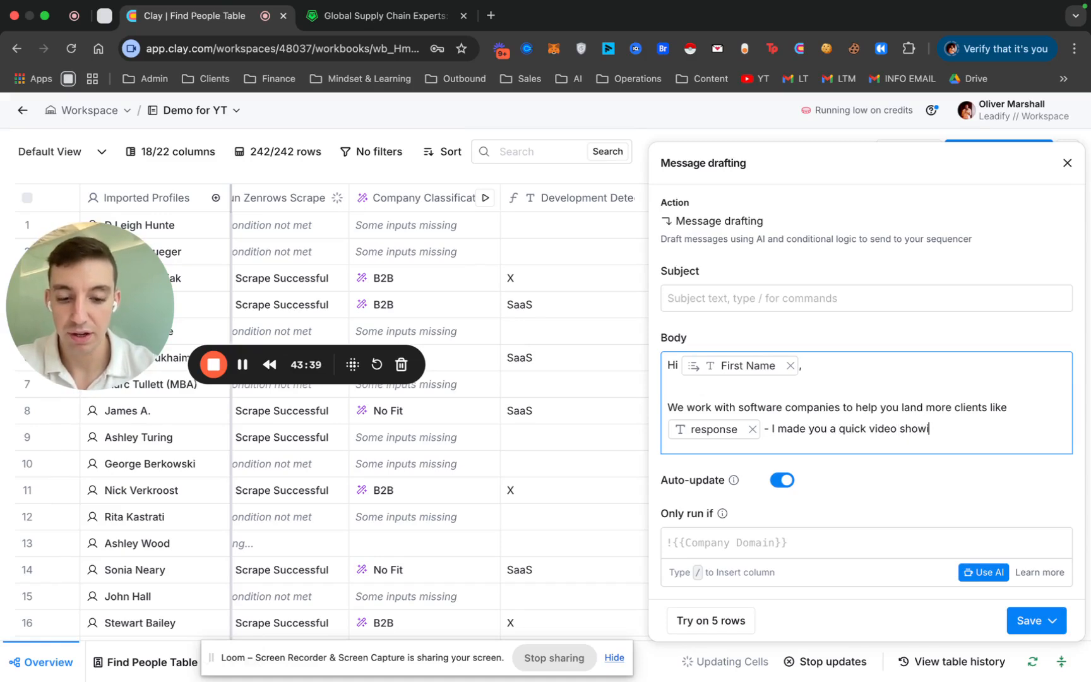
text(ng you h)
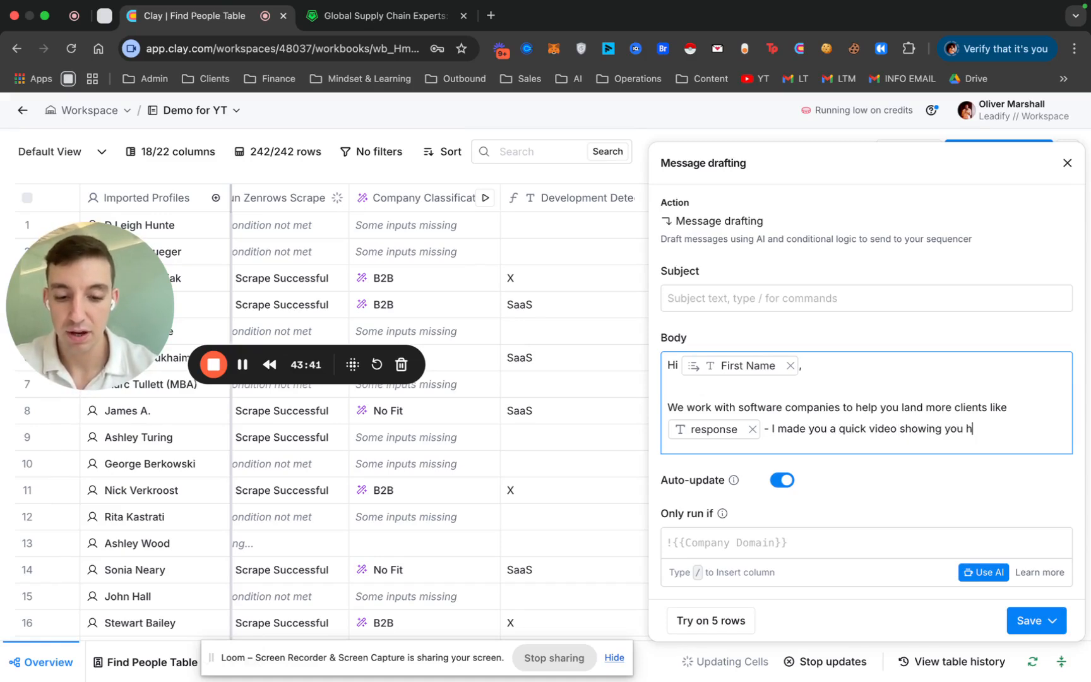
text(ow we could gener)
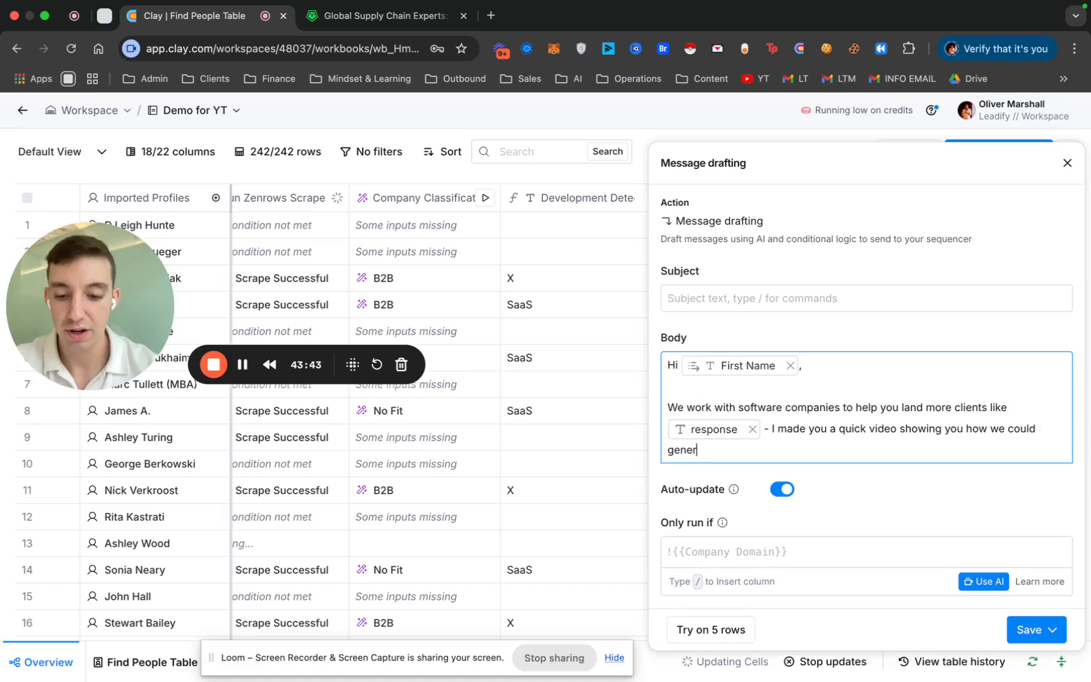
text(ate 3 new clients)
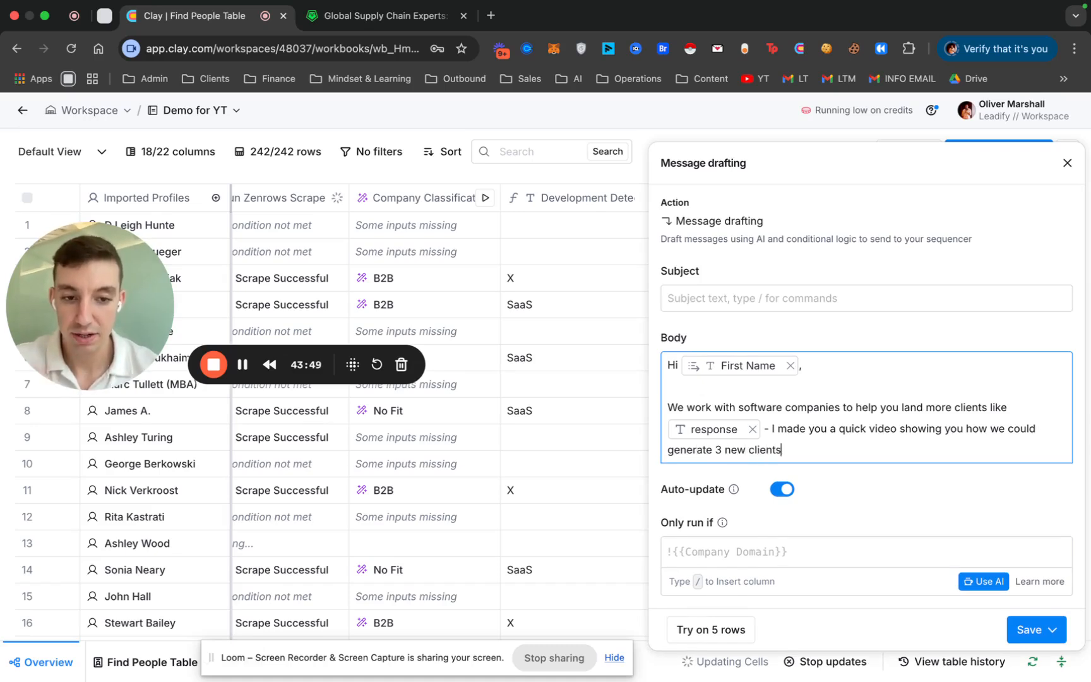
Step: Finish the second paragraph of the message body with "within the next 60 days (on a performance basis)."
text( within t)
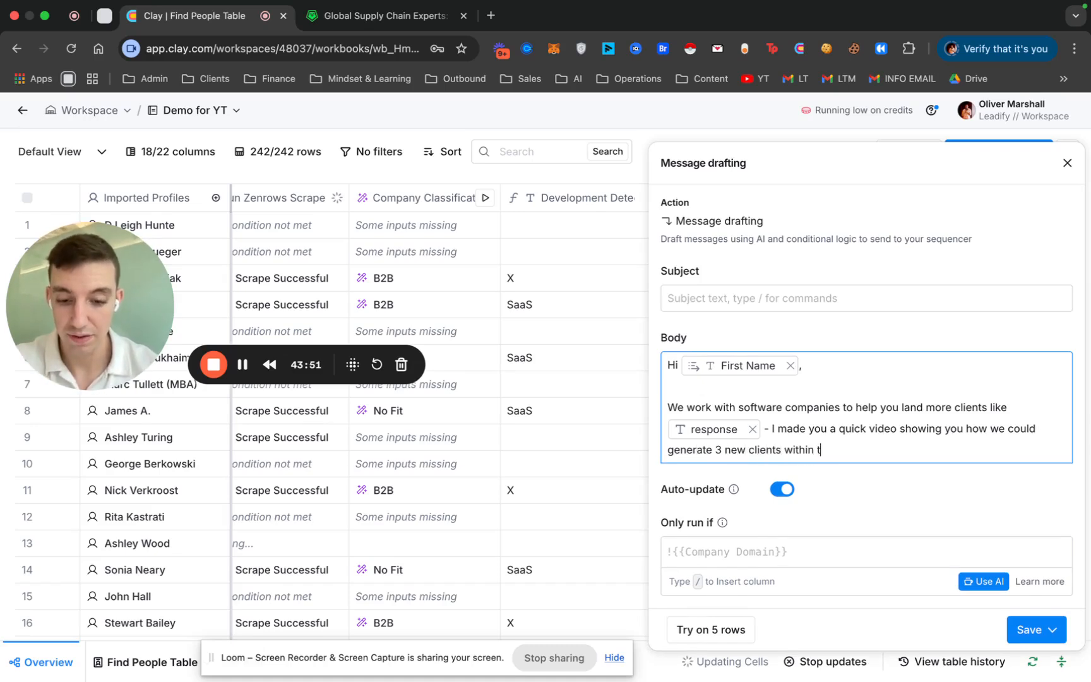
text(he next 60 d)
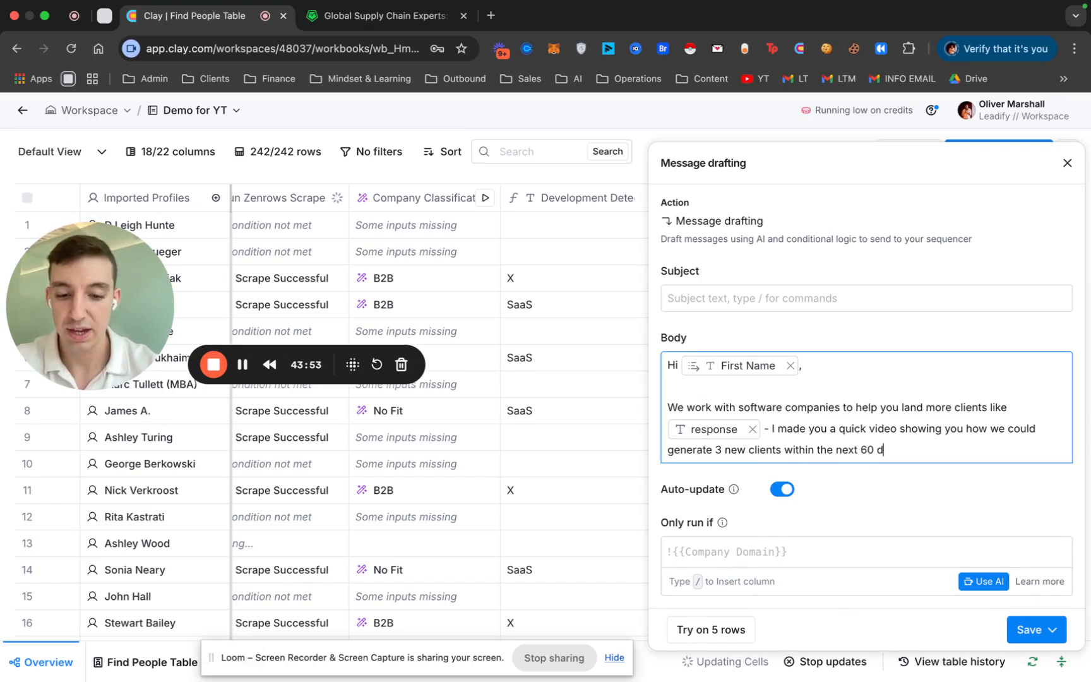
text(ays (on )
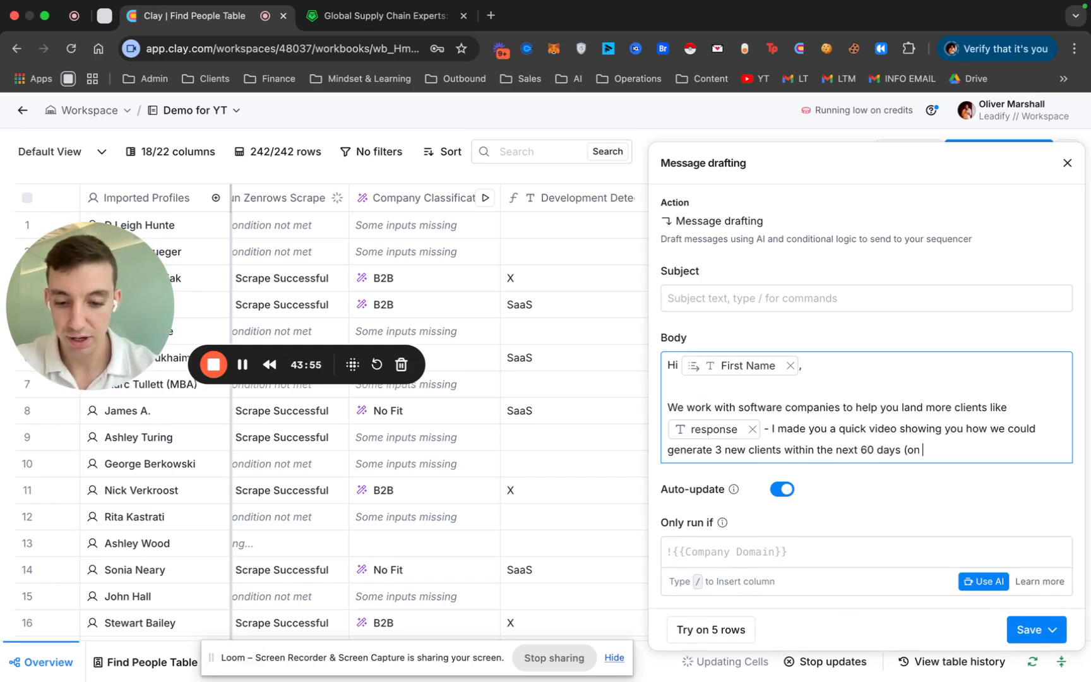
text(a eprformance b)
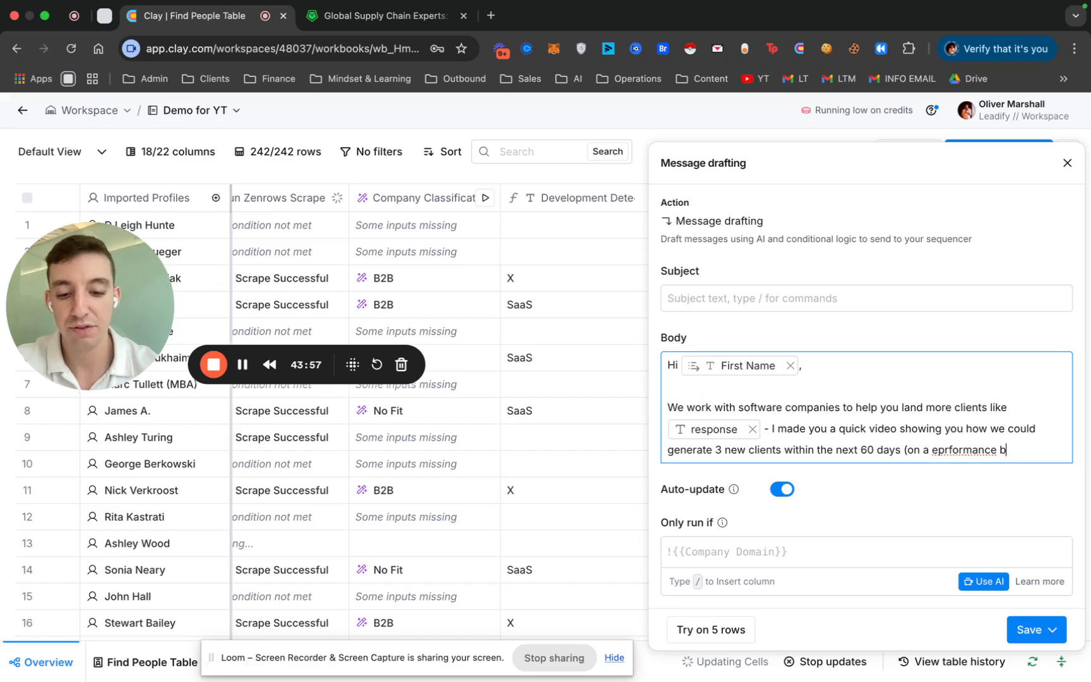
text(asis))
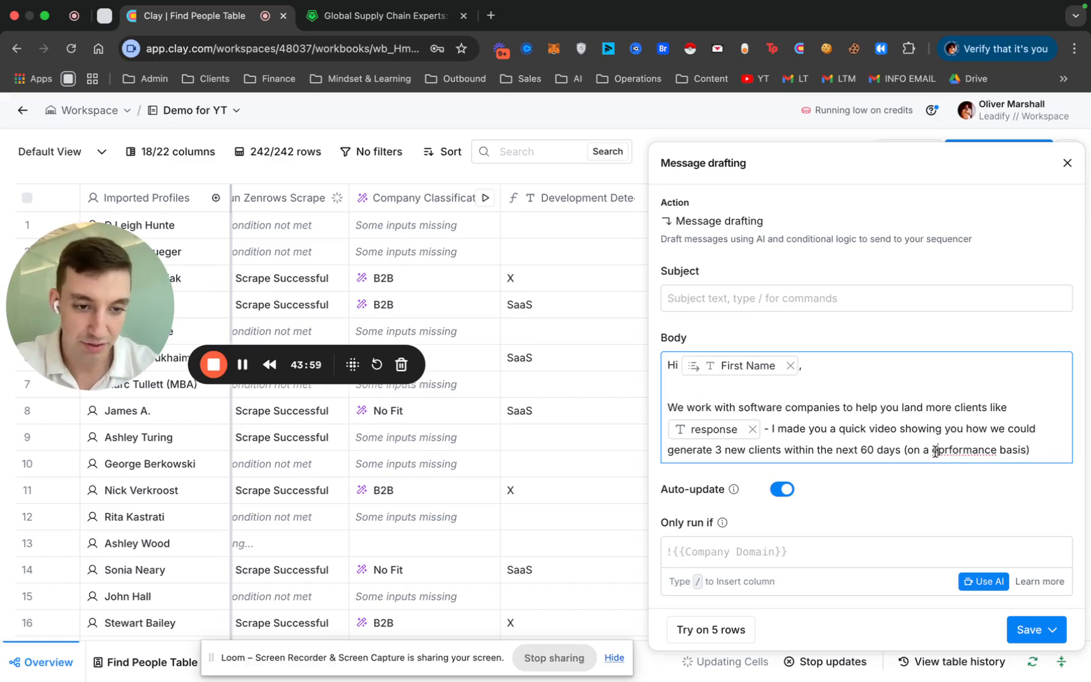
click(935, 451)
key(BackSpace)
text(e)
click(1040, 449)
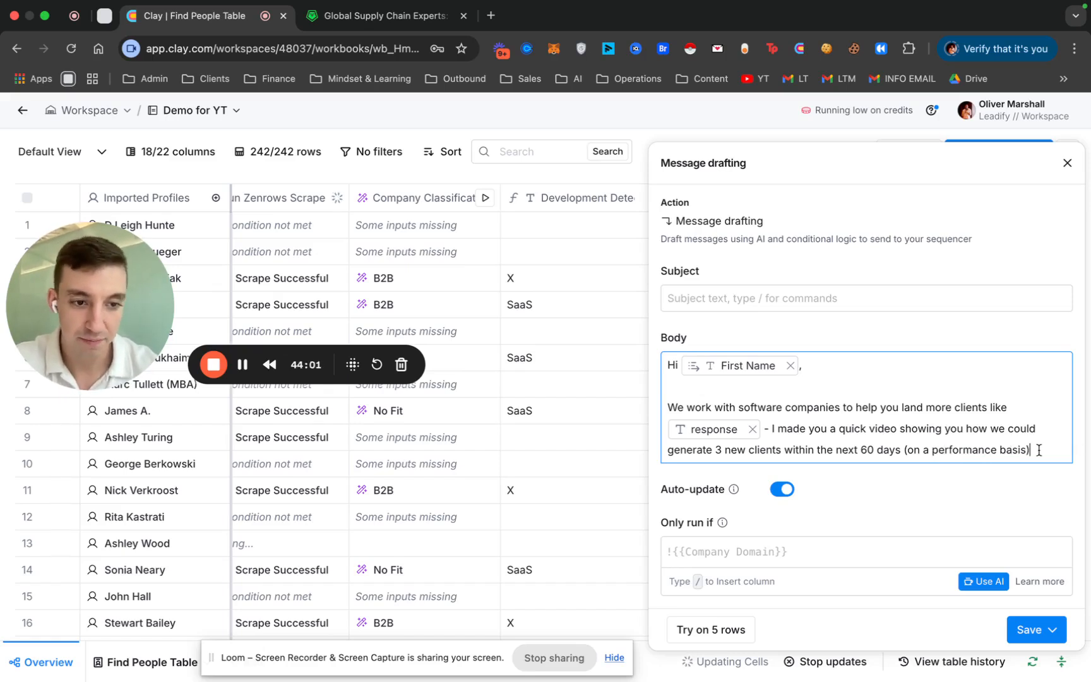
text(.)
Step: Add the closing line "Can I send the video?" as a separate paragraph of the message body
key(Return)
key(Return)
text(Can I send the video?)
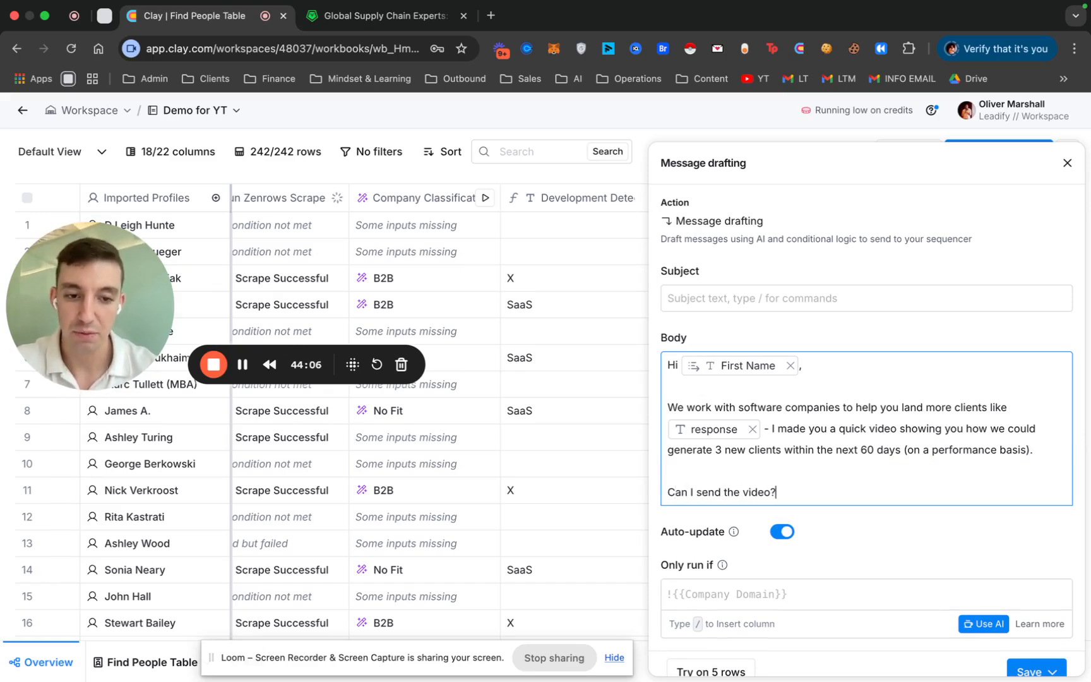
Step: Set the subject to "Leadify x" followed by the Company Normalization response, and save the message draft, running it on 10 rows
click(741, 298)
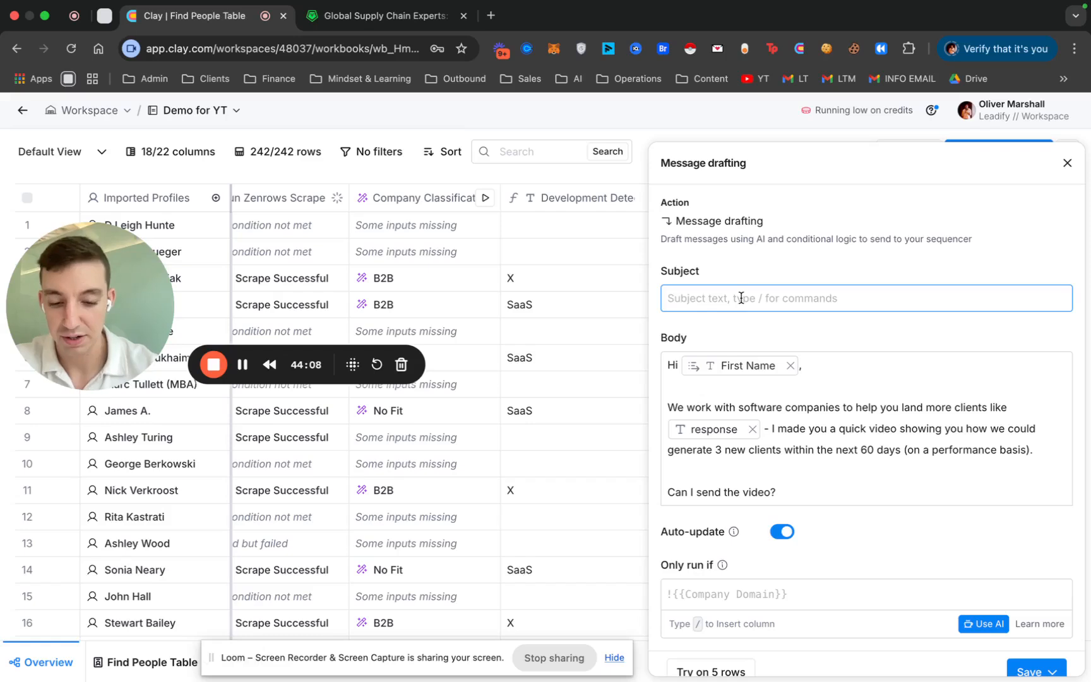
text(Lead)
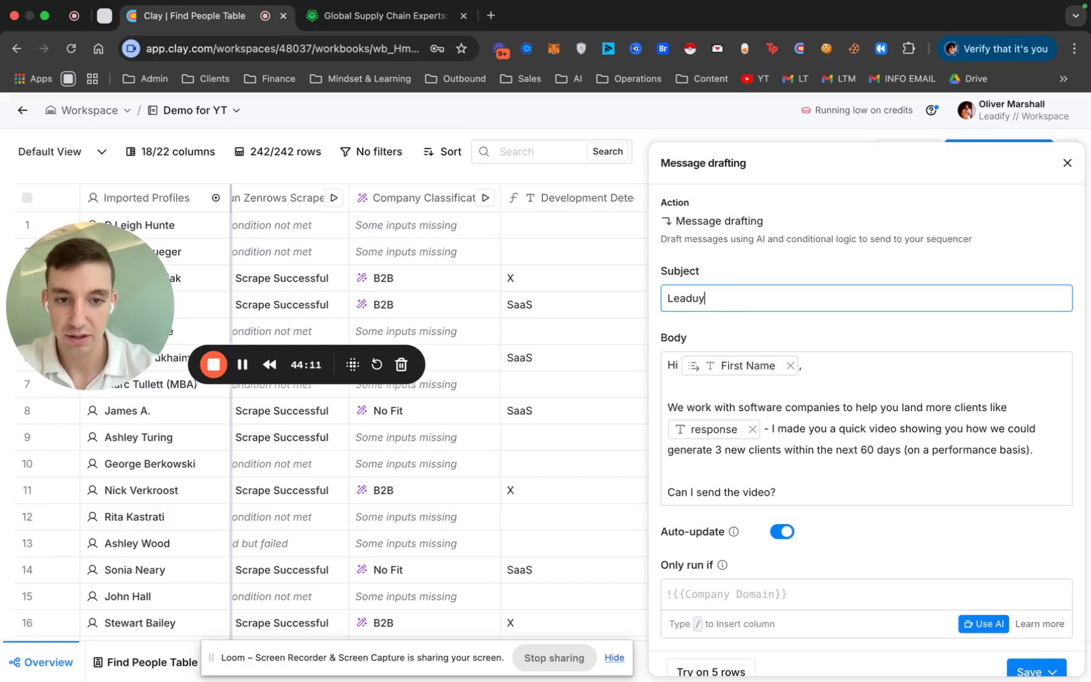
text(ify x /)
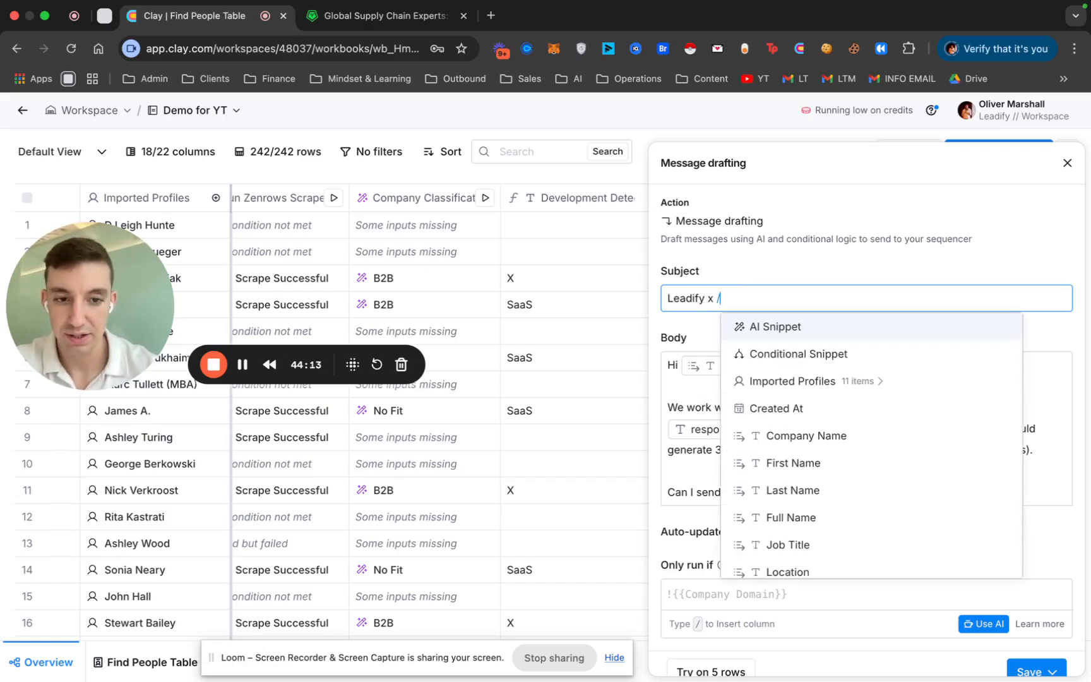
scroll(821, 467, down, 3)
click(835, 475)
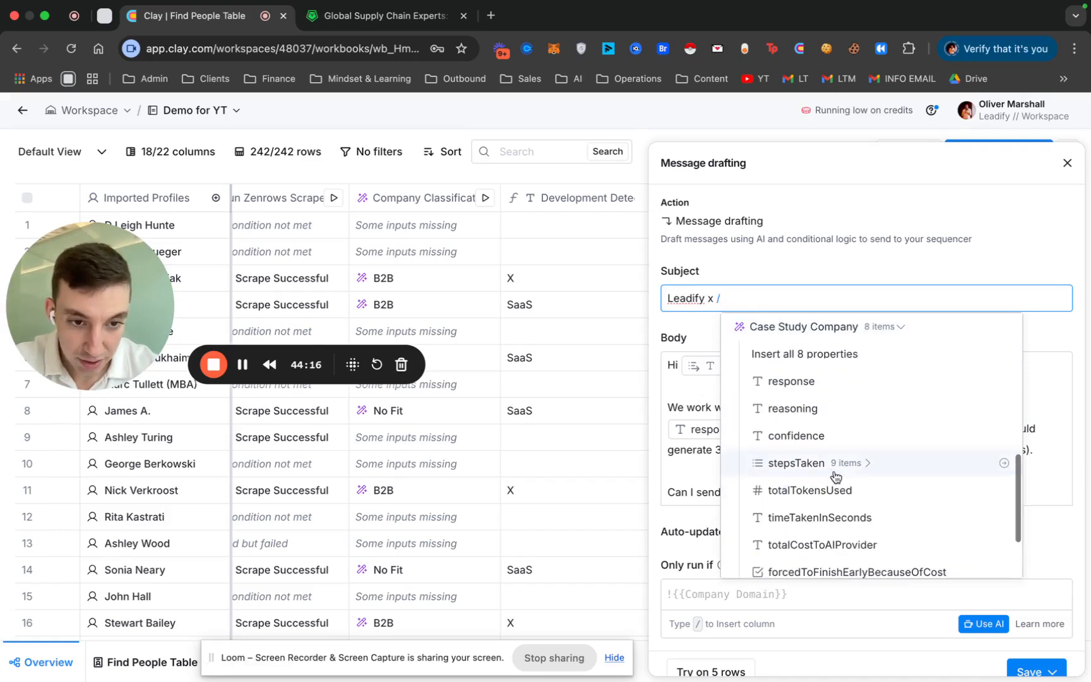
click(789, 383)
click(801, 298)
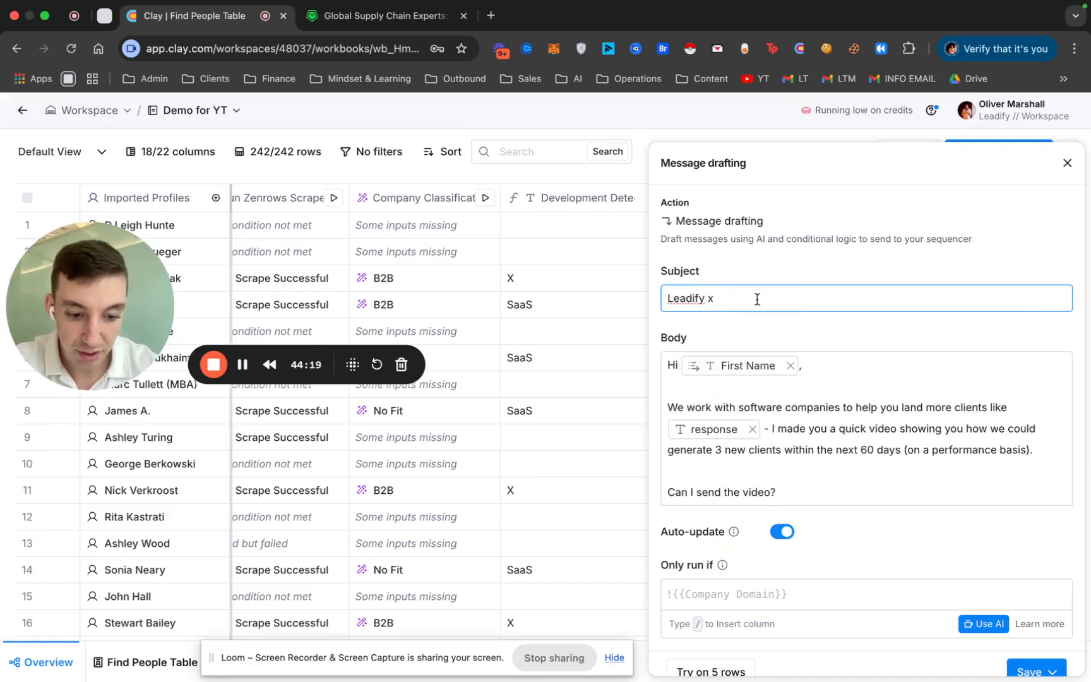
text(/)
scroll(827, 499, down, 5)
click(820, 511)
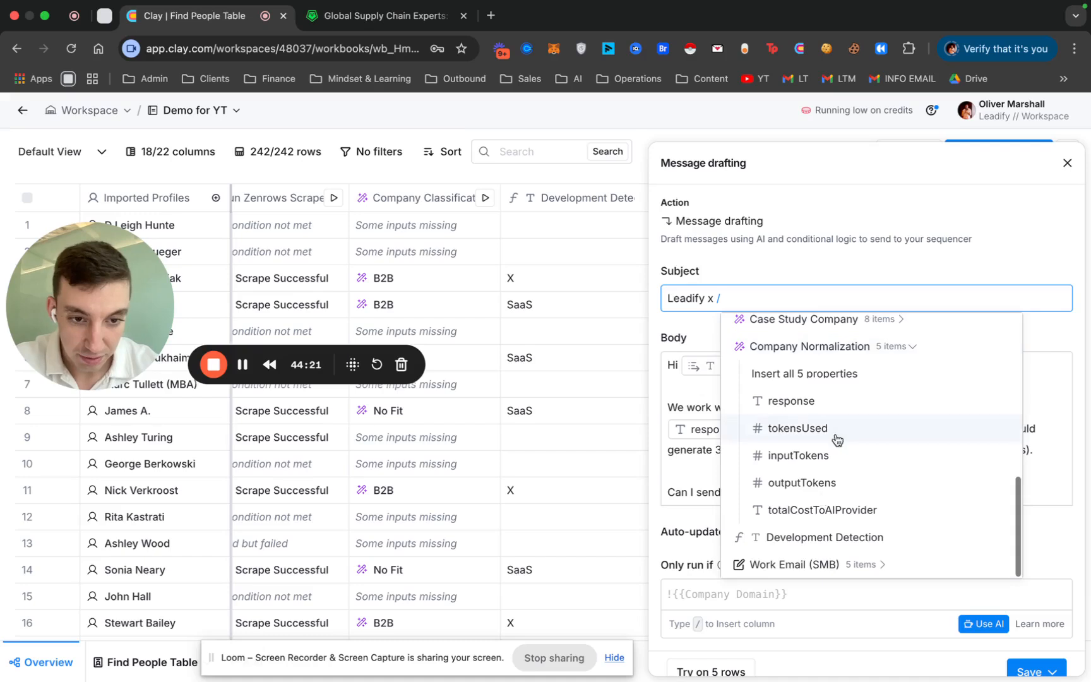
click(816, 403)
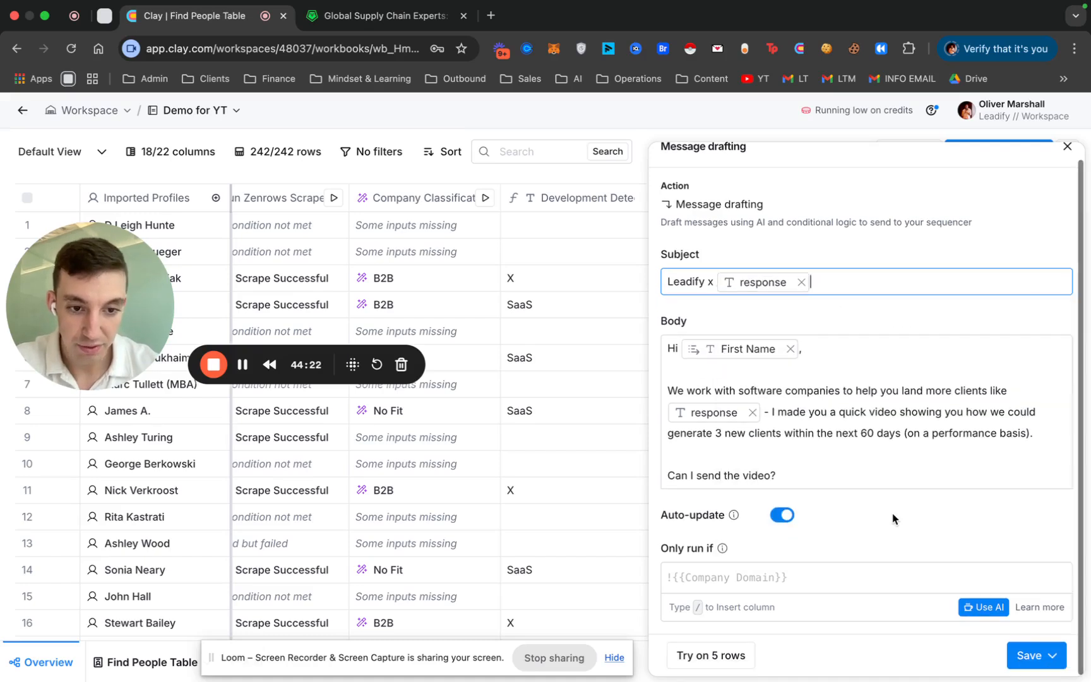
click(1053, 663)
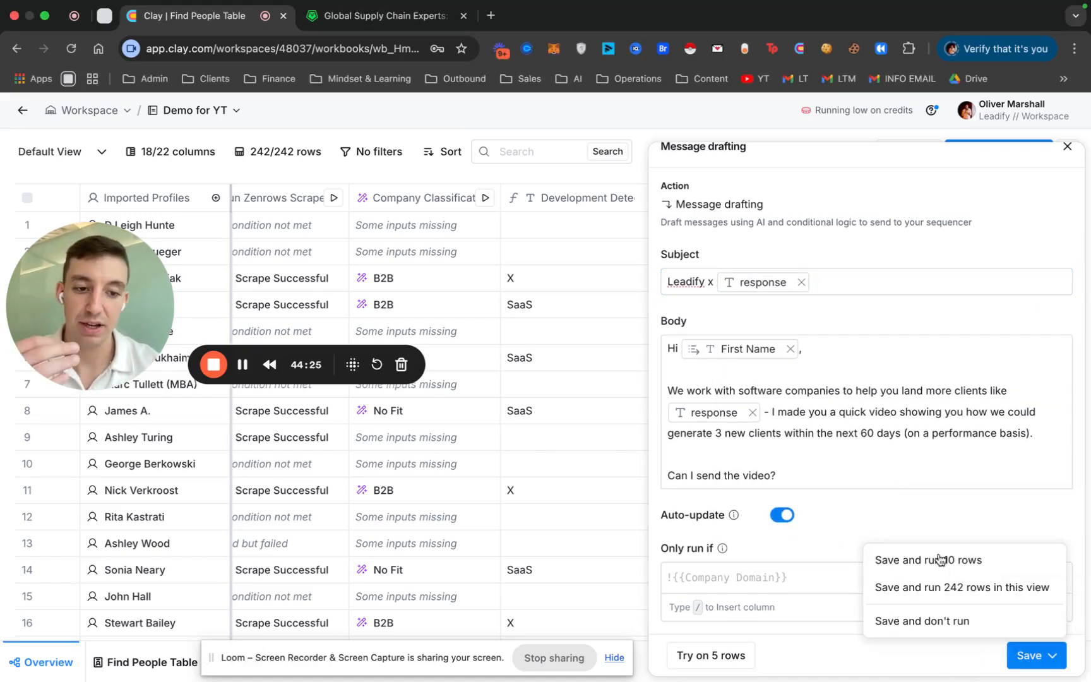
click(915, 560)
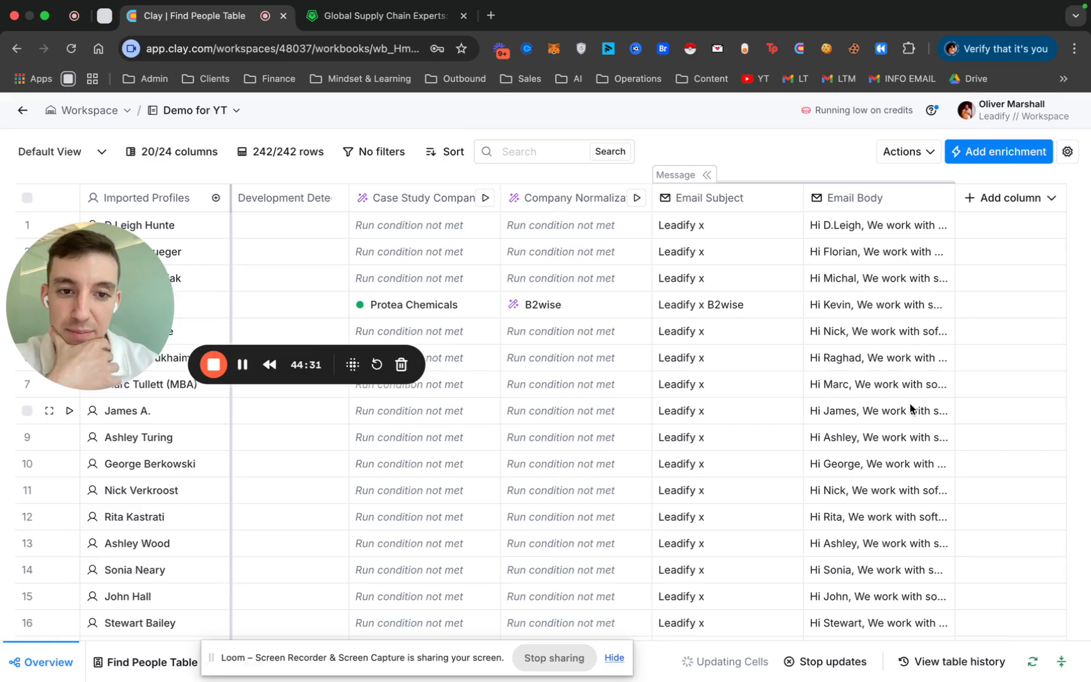
Step: Open the full Email Body in the B2wise row and read the drafted subject and message
double_click(879, 309)
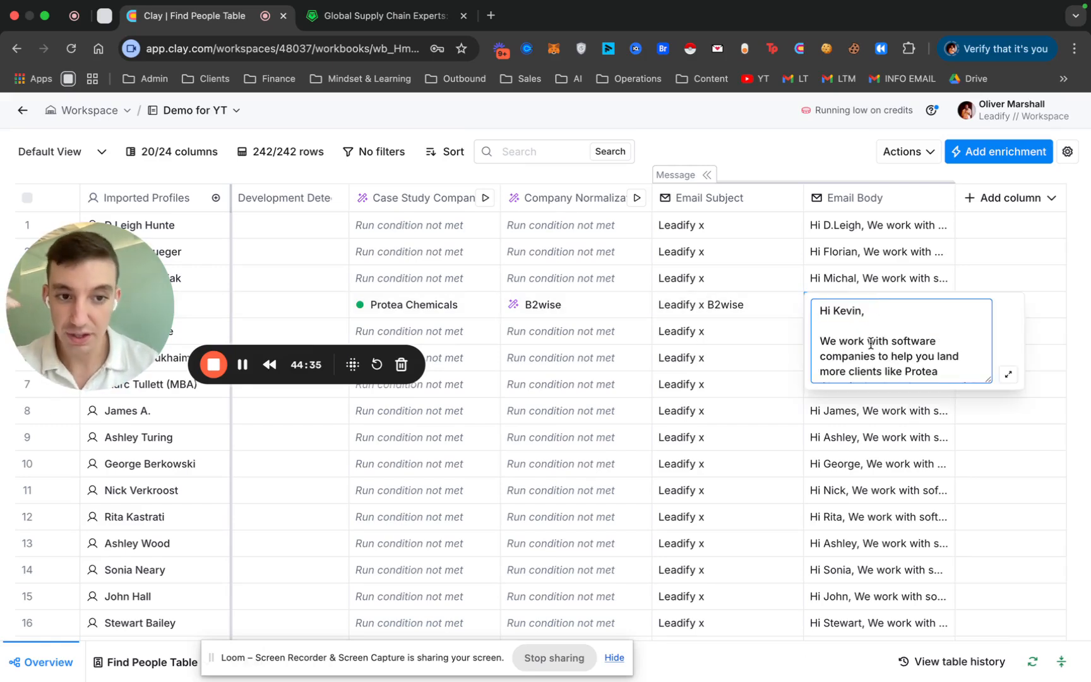
click(1008, 375)
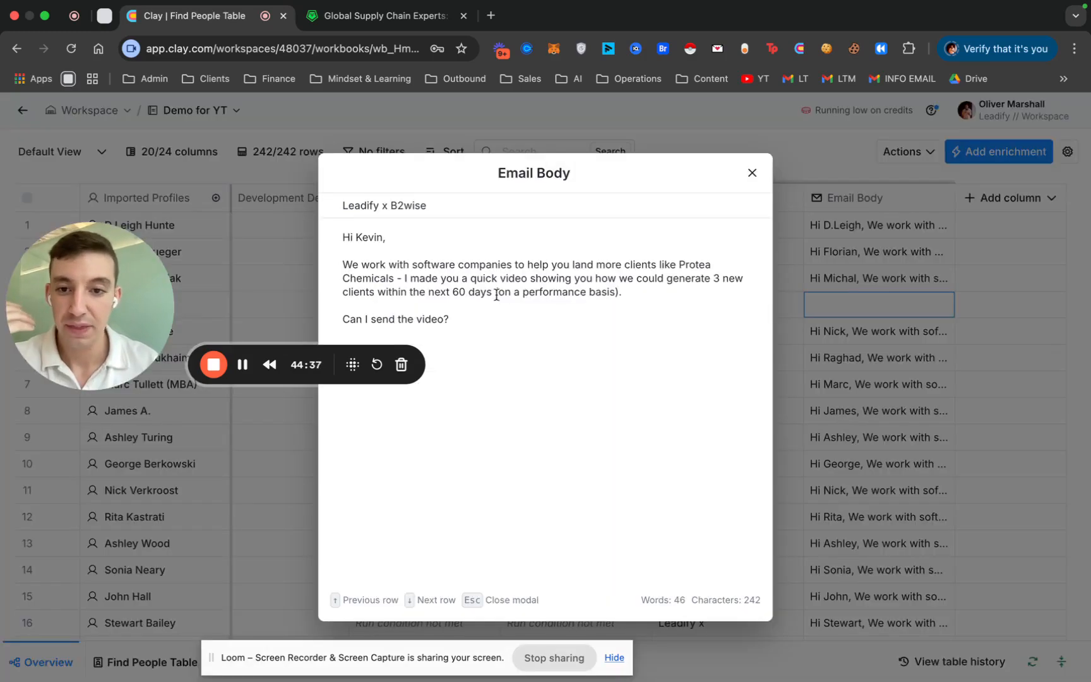
drag(189, 302, 209, 412)
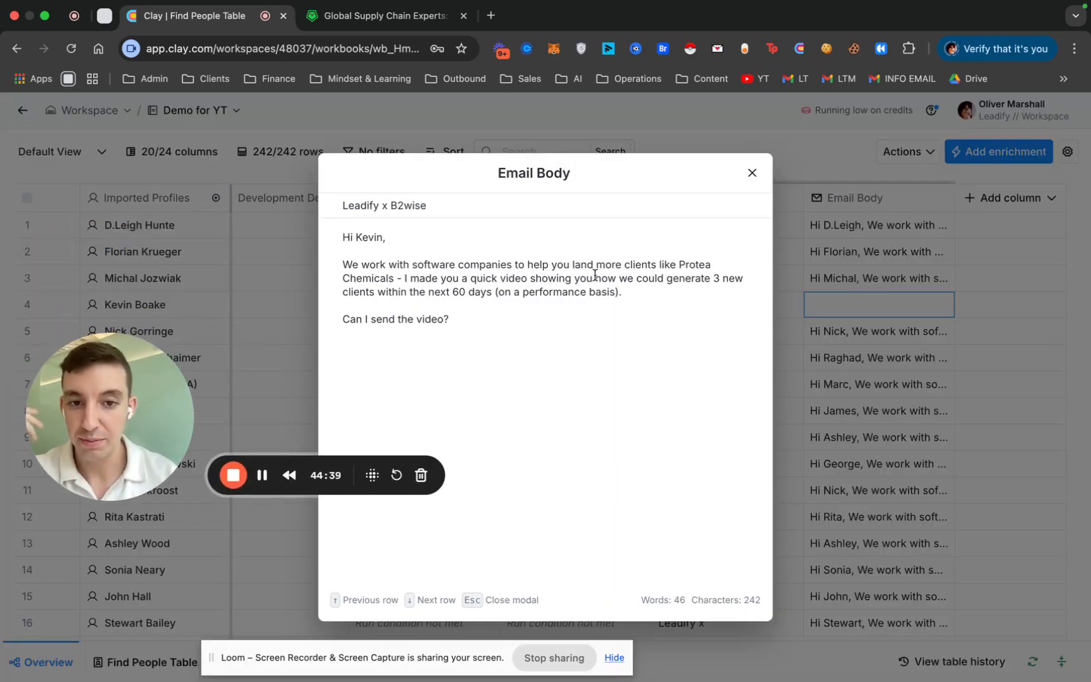
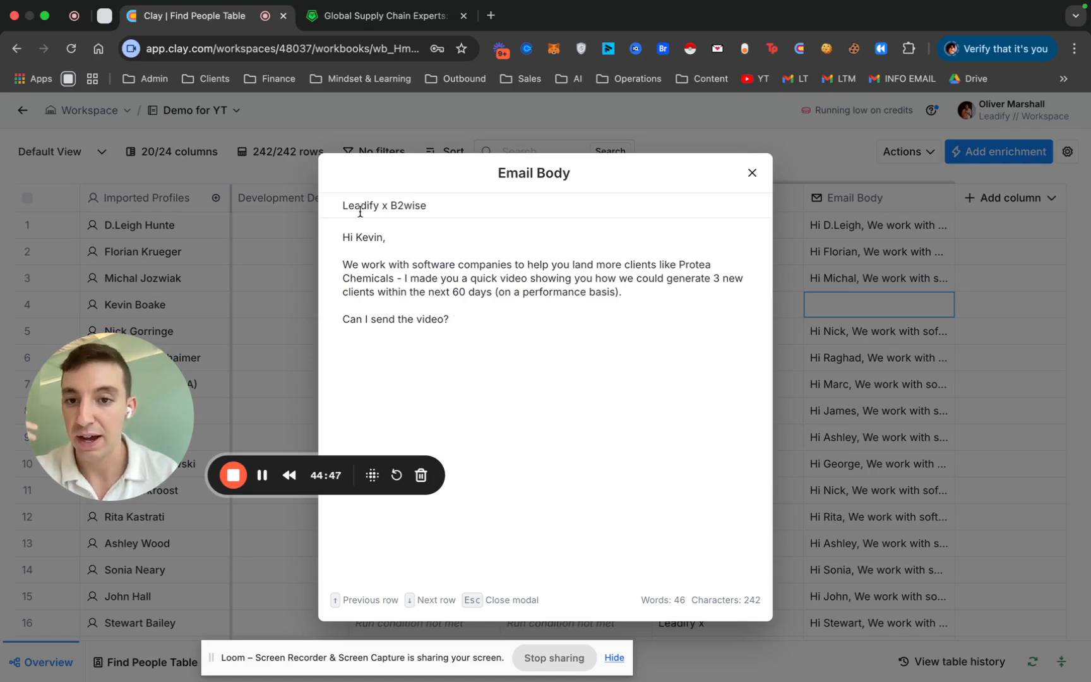
mouse_move(342, 206)
mouse_down()
mouse_move(458, 207)
mouse_move(332, 206)
mouse_up()
click(435, 205)
click(435, 206)
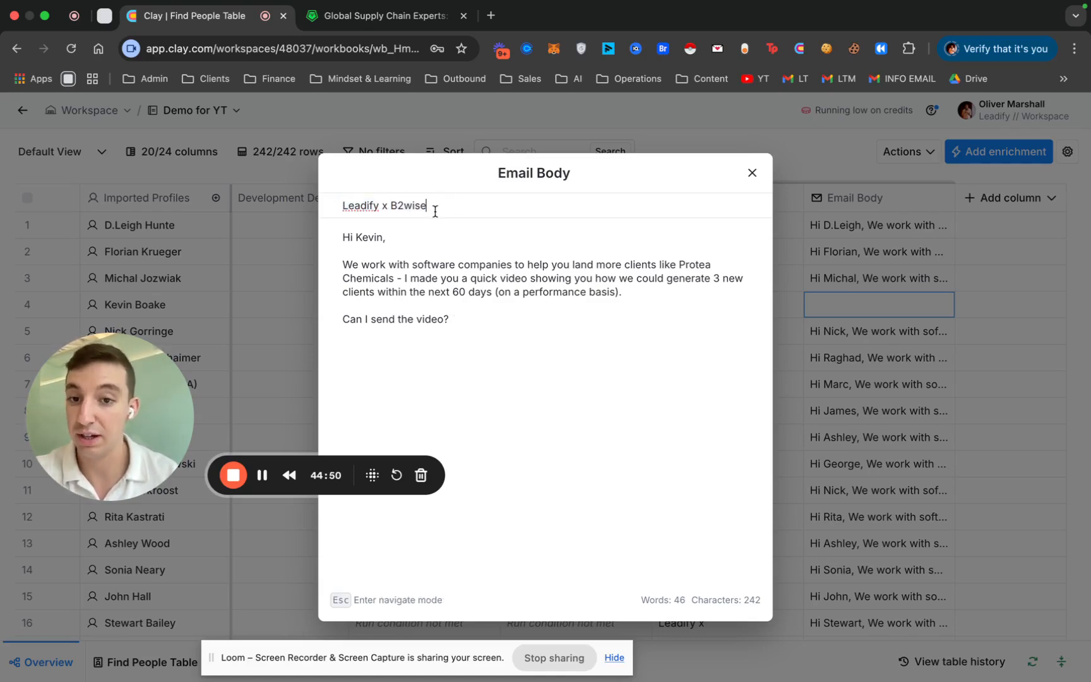
click(752, 173)
Step: Read the full Email Body in the Autonomo Technologies row and look over the drafted emails in the rows below
scroll(963, 338, down, 5)
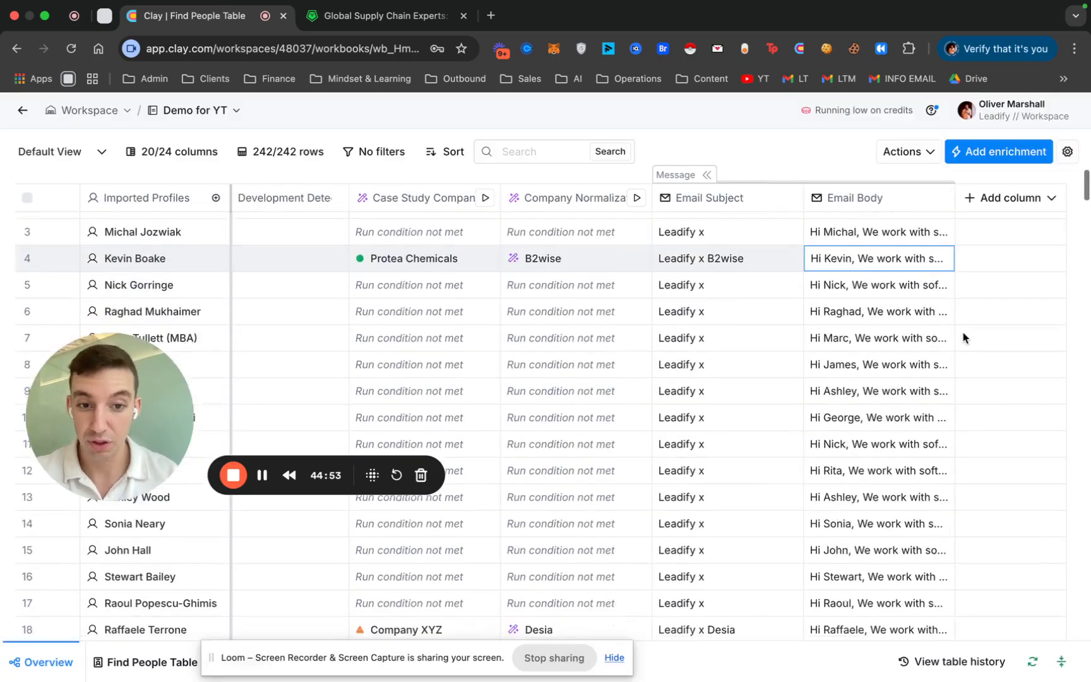
scroll(964, 338, down, 1)
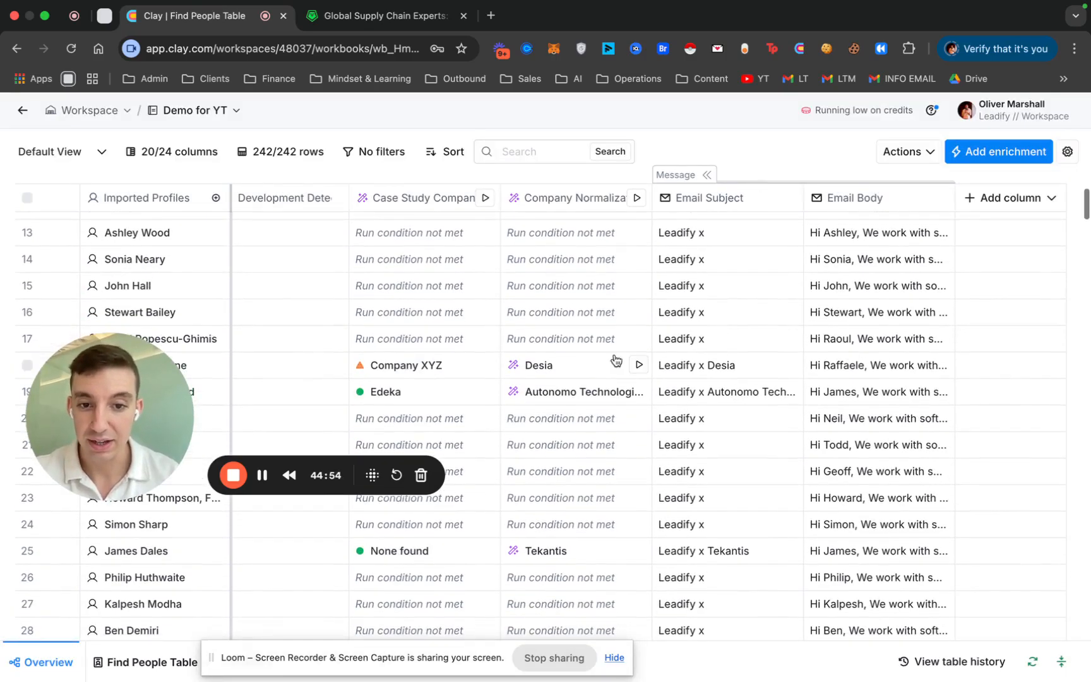
double_click(846, 388)
click(1008, 462)
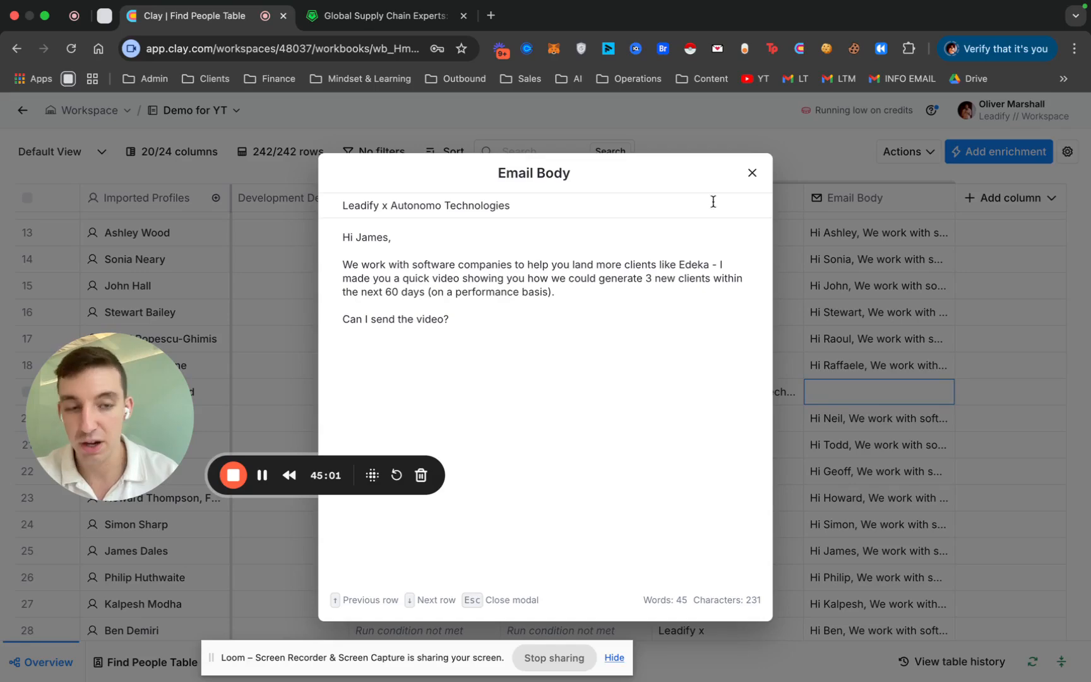
click(752, 173)
scroll(888, 396, down, 3)
scroll(887, 396, down, 5)
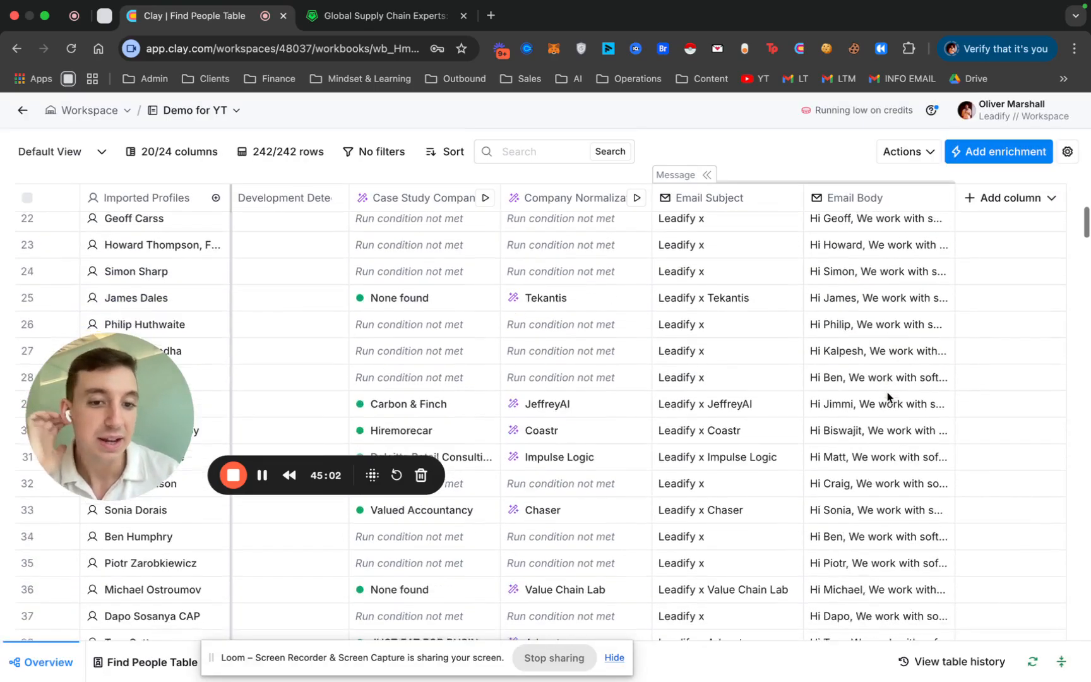
scroll(887, 396, down, 15)
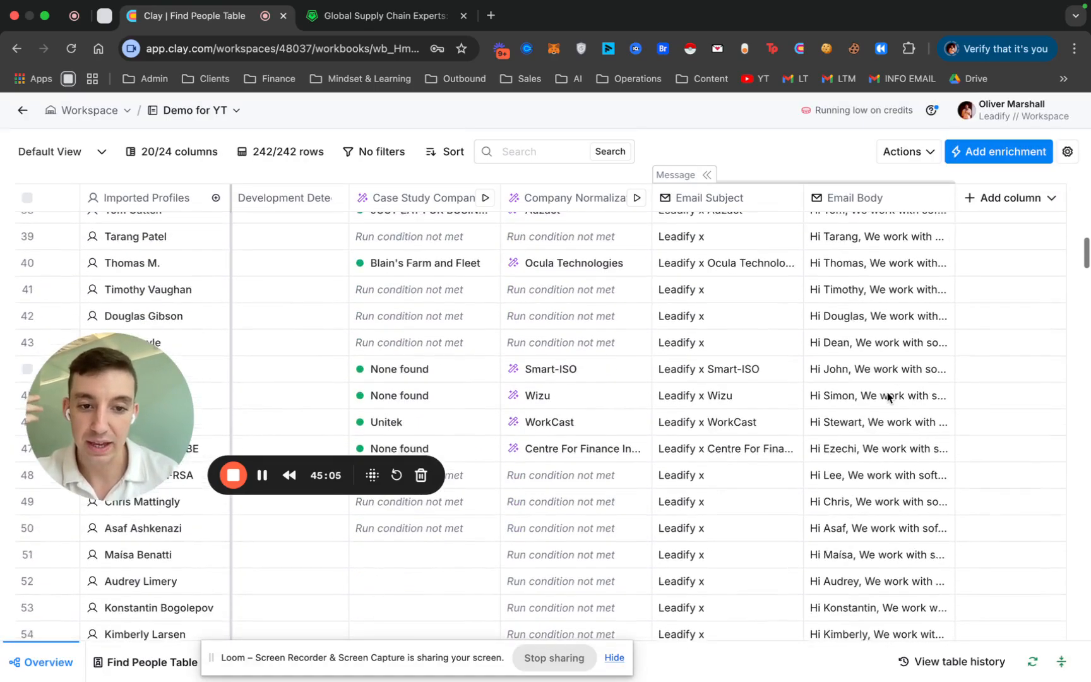
scroll(815, 426, down, 5)
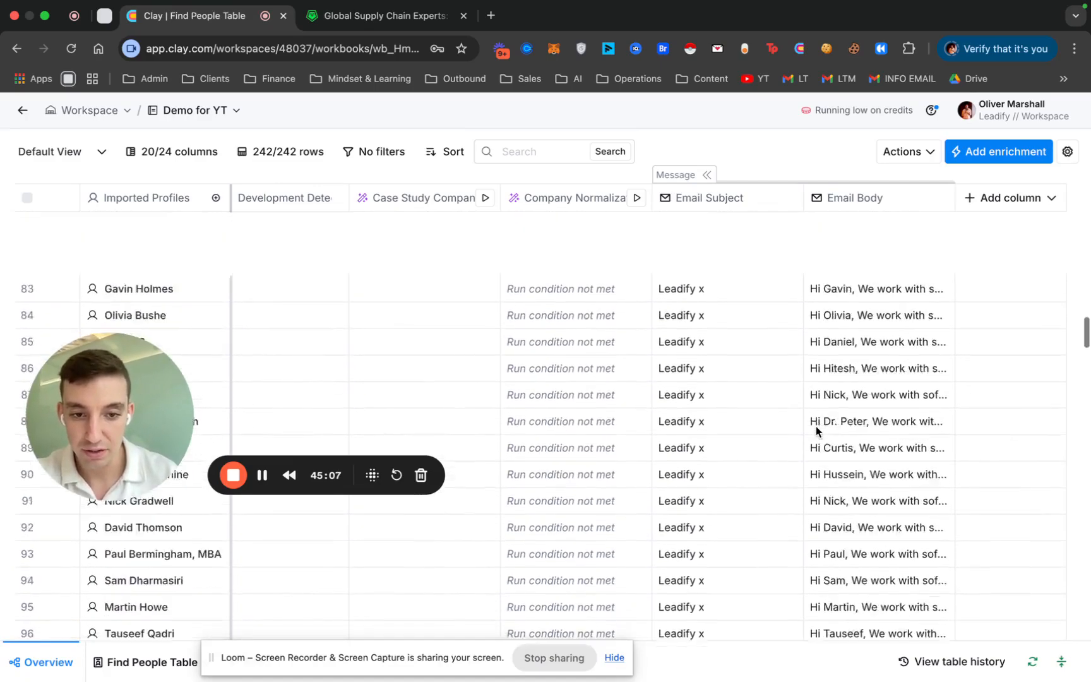
Step: Open the details of the Case Study Company result in the Desia row and read the reasoning and confidence
scroll(816, 426, up, 20)
scroll(815, 426, up, 8)
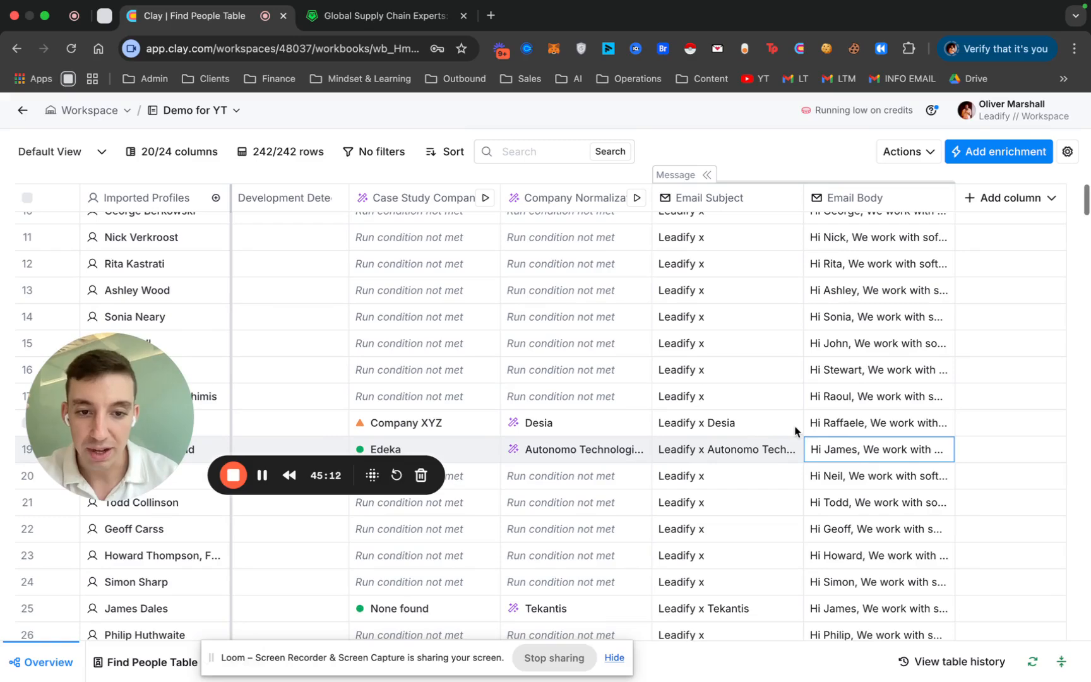
scroll(757, 429, down, 2)
click(412, 370)
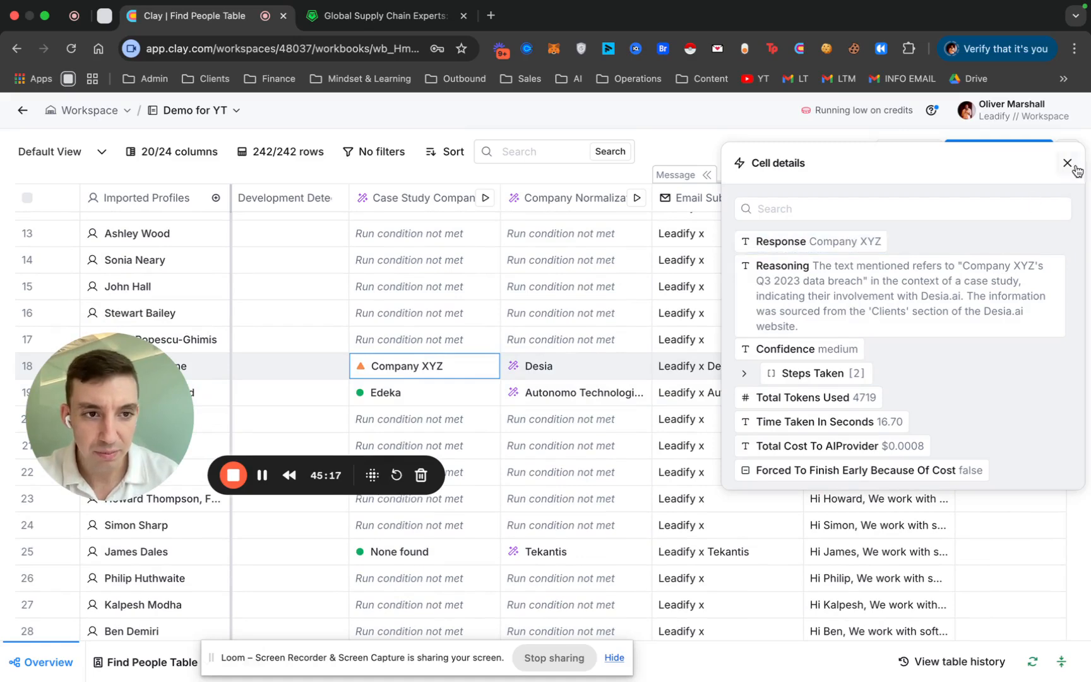
click(1066, 163)
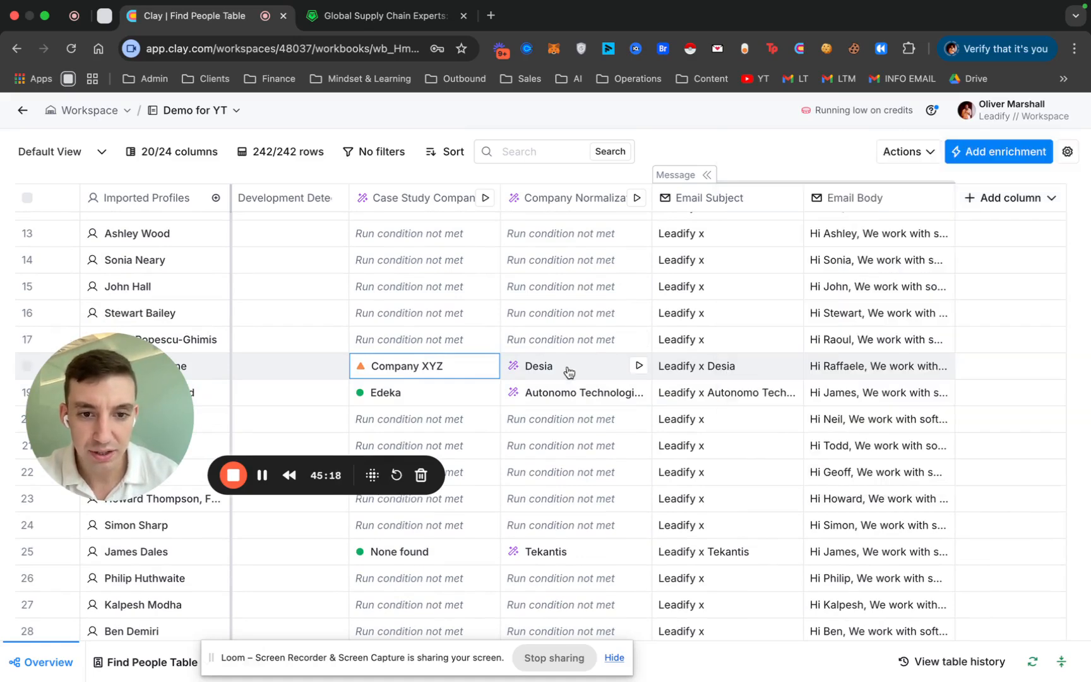
Step: Open the full Email Body in the Desia row and check the sentence that mentions the case study company
double_click(900, 373)
scroll(899, 413, down, 3)
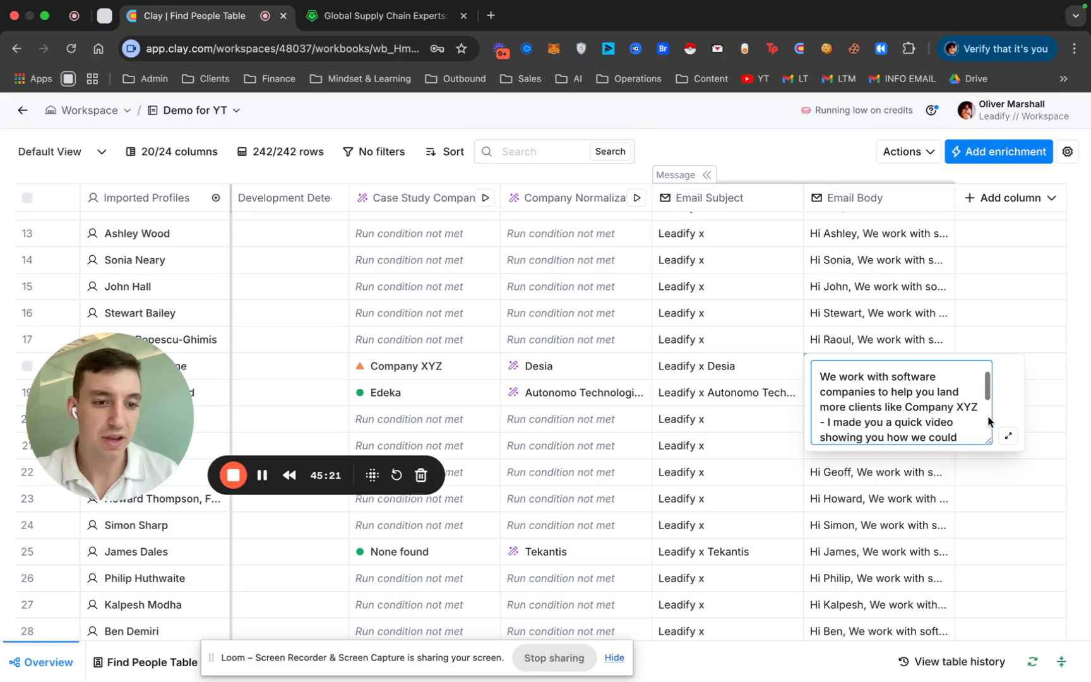
click(1008, 434)
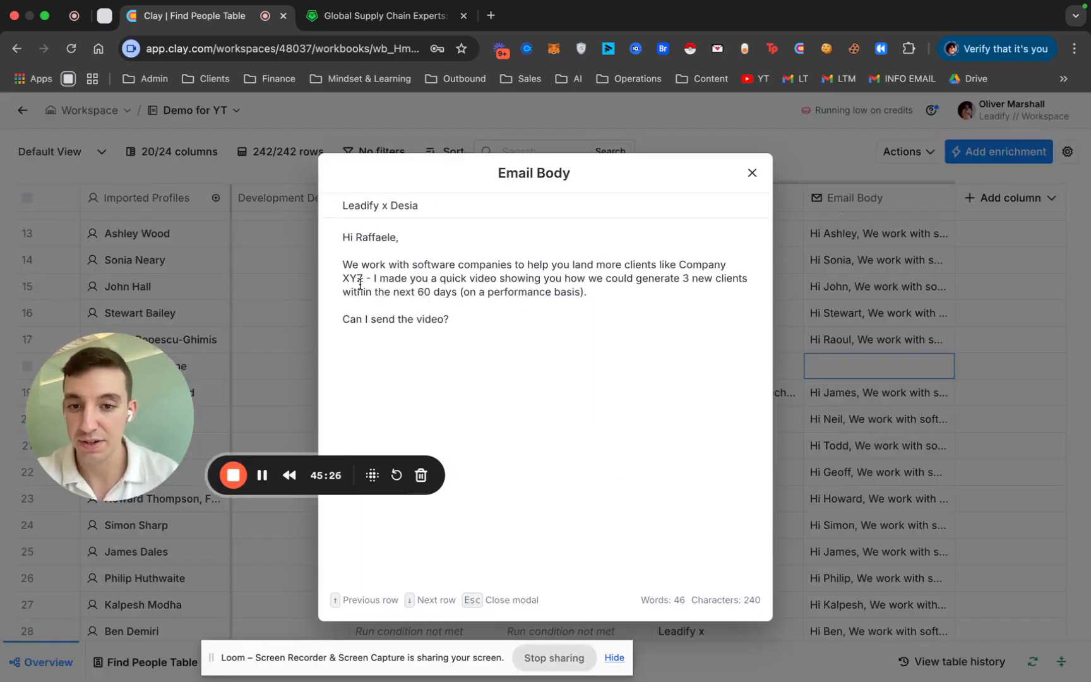
drag(362, 280, 323, 264)
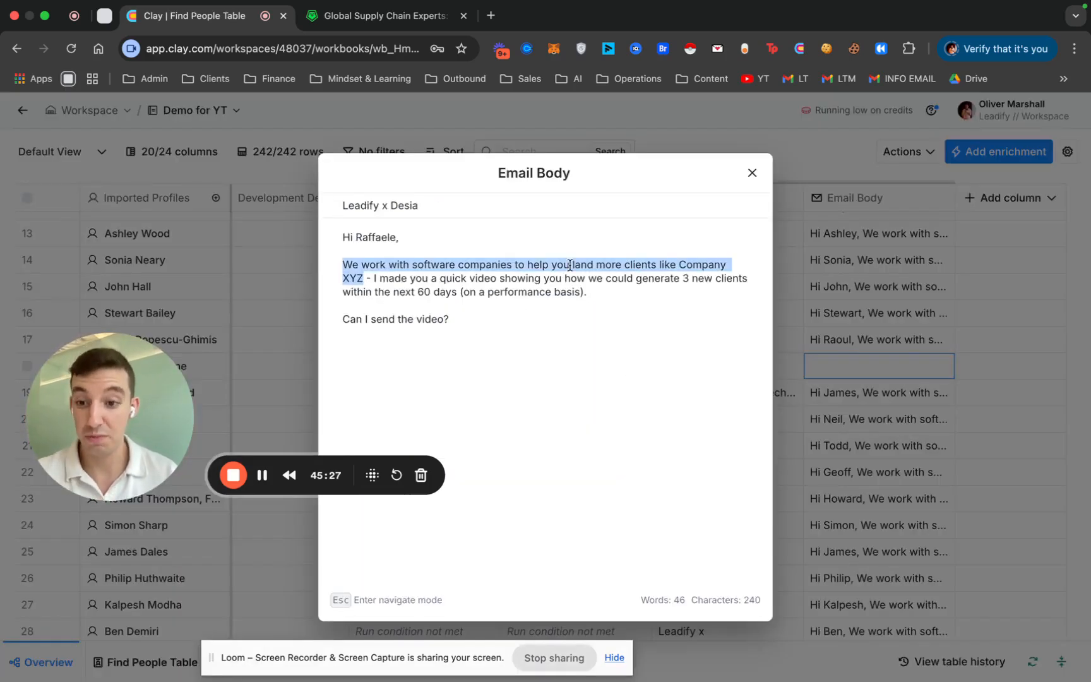
click(752, 172)
scroll(568, 379, left, 2)
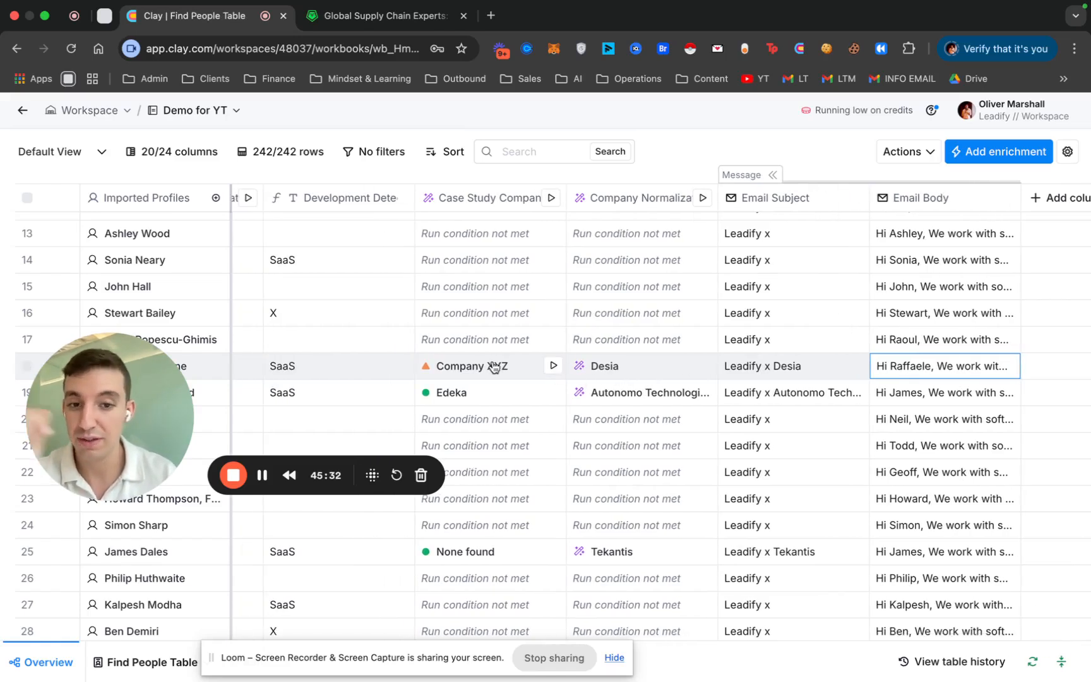
scroll(730, 409, down, 5)
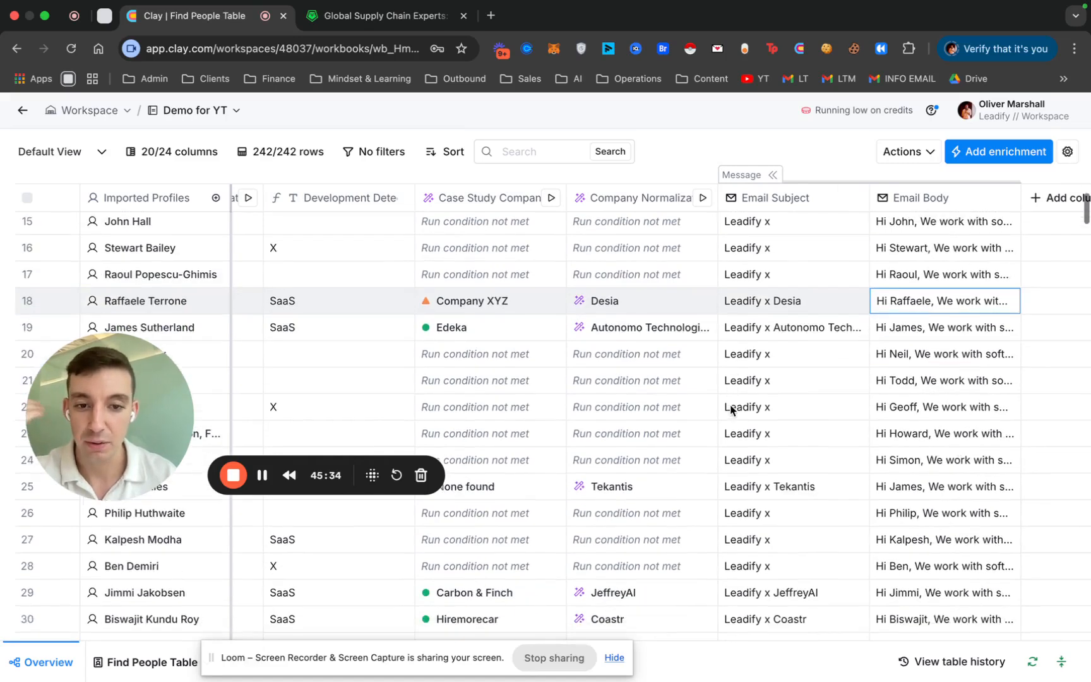
scroll(730, 409, down, 2)
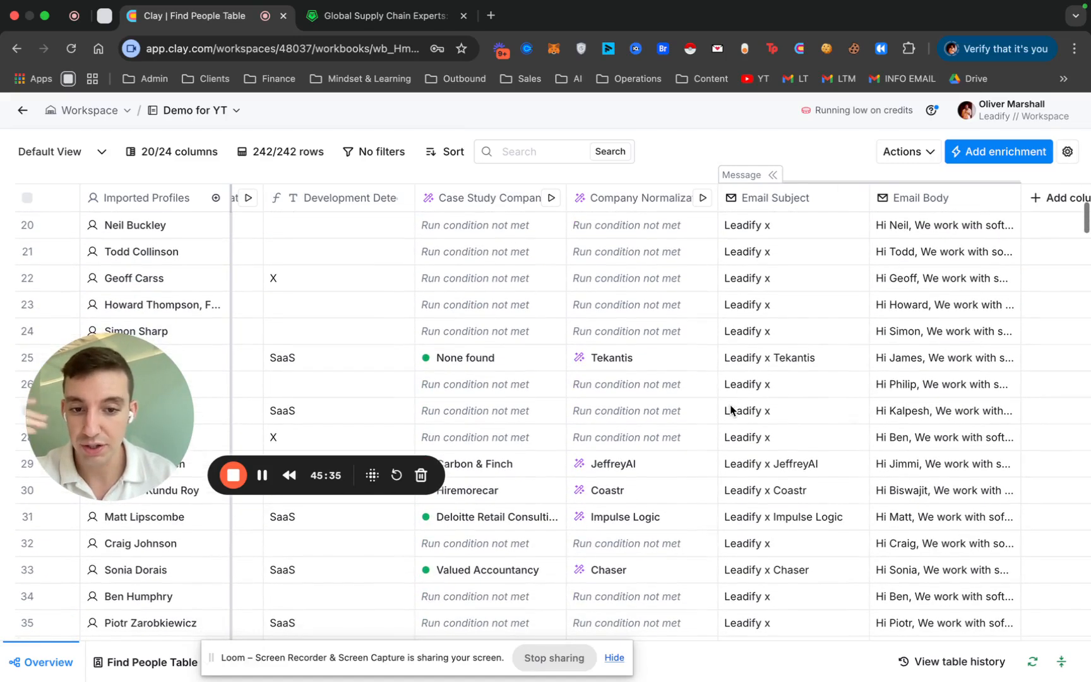
click(364, 159)
click(360, 187)
scroll(369, 362, down, 3)
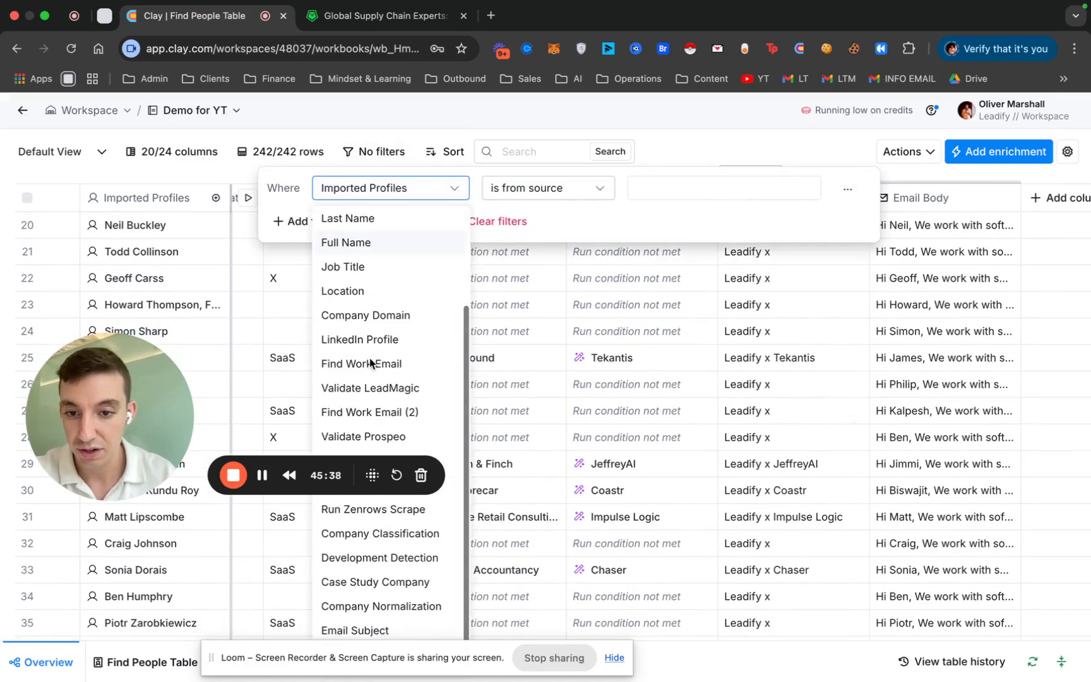
drag(163, 453, 165, 310)
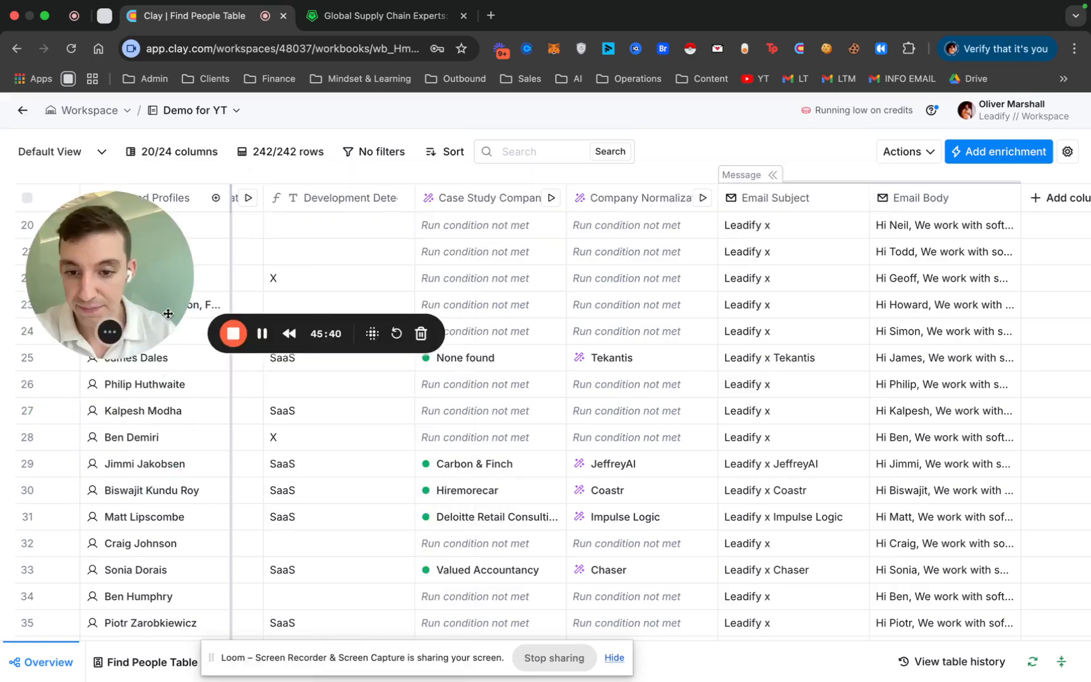
Step: Filter the table to rows where Work Email (SMB) is not empty
click(381, 153)
click(373, 187)
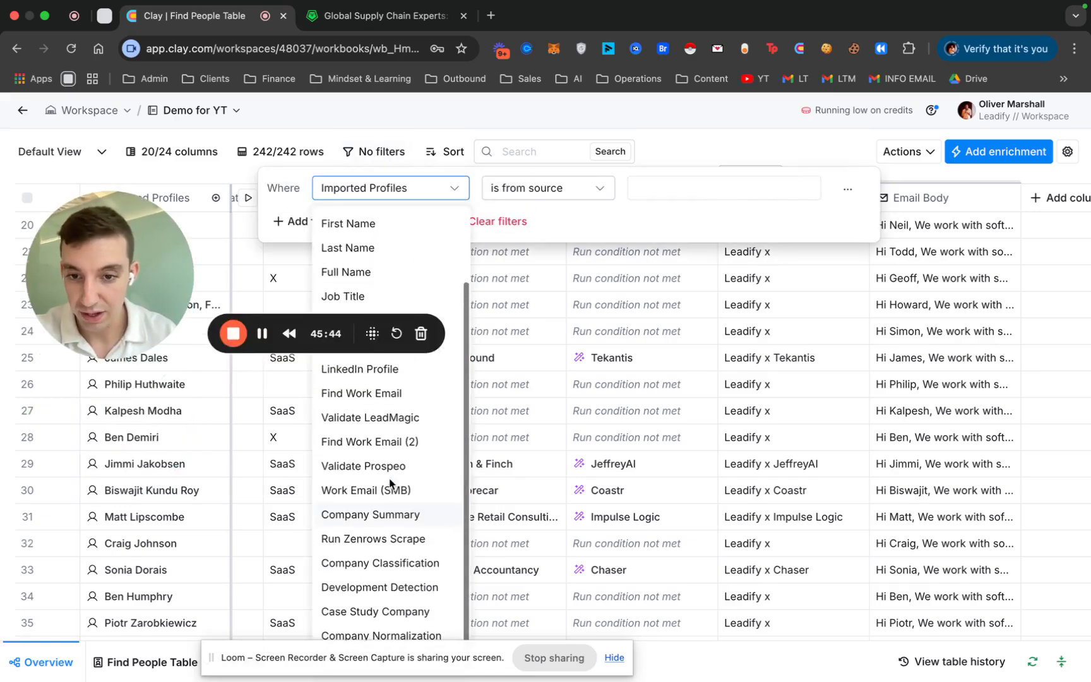
click(376, 490)
click(545, 188)
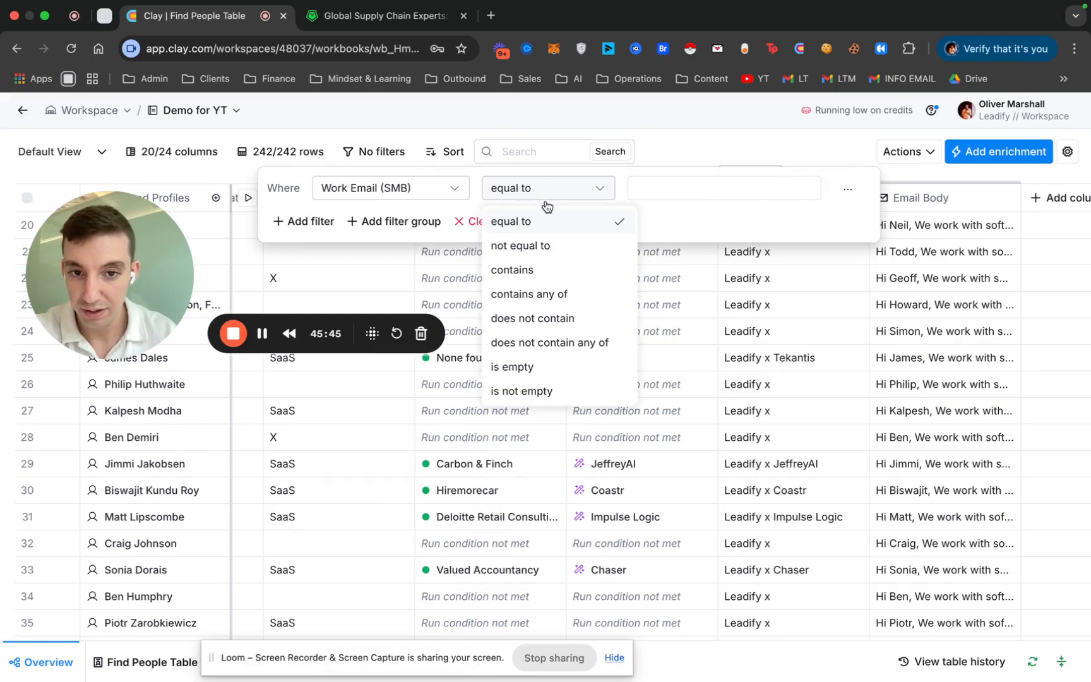
click(543, 379)
click(694, 154)
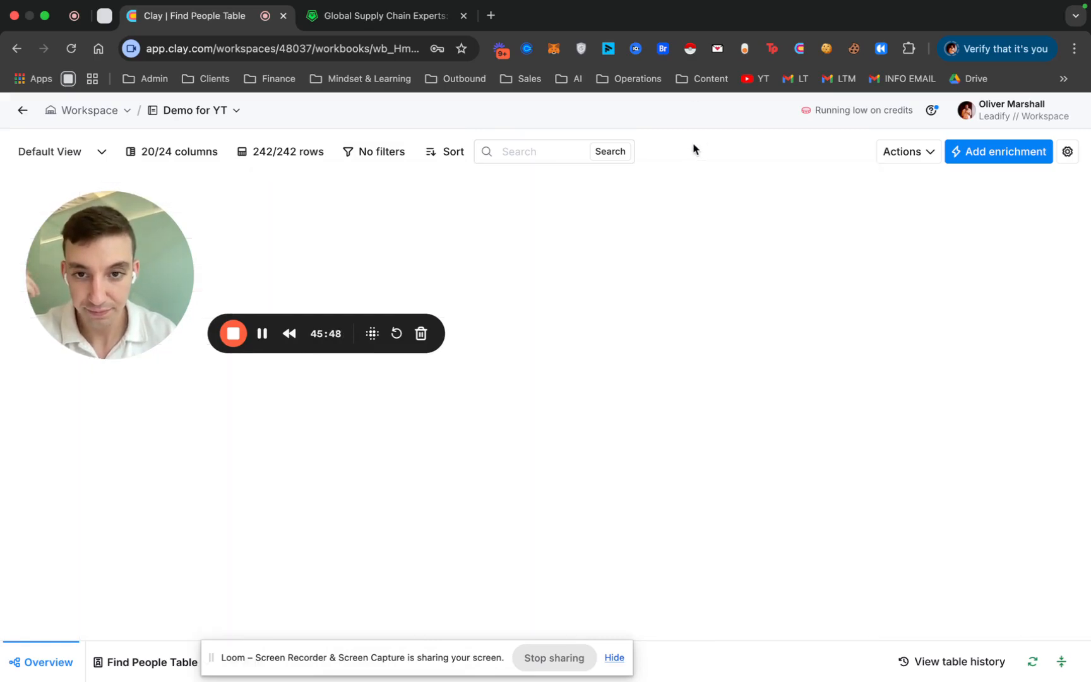
scroll(676, 433, right, 15)
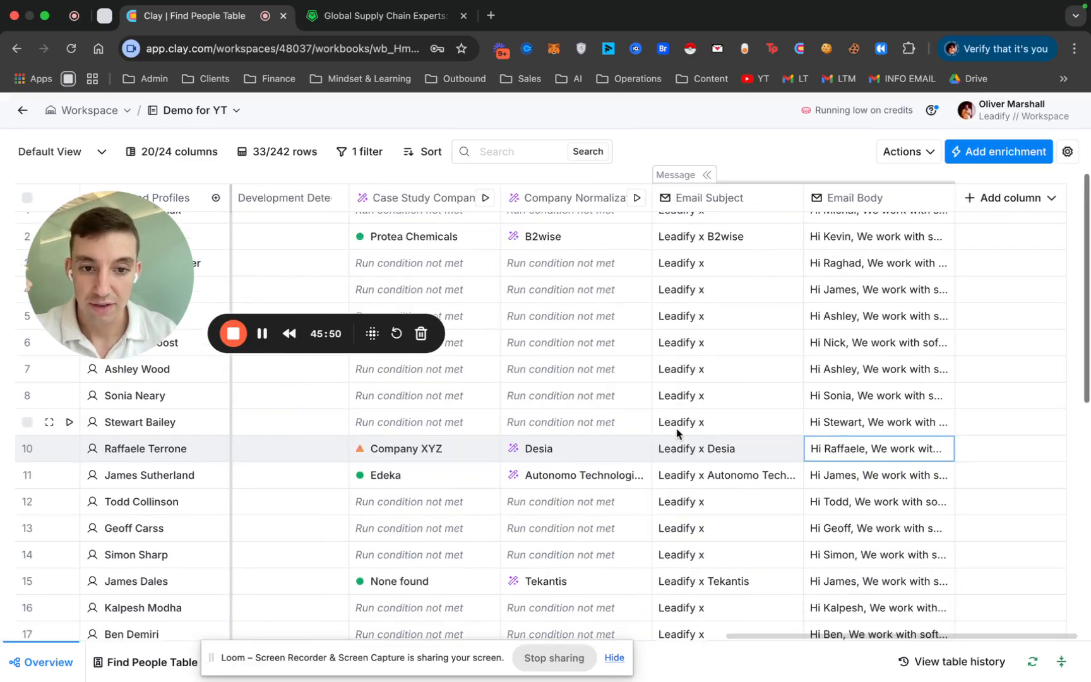
Step: Add a second filter condition so that only rows where Case Study Company has results are shown
click(363, 151)
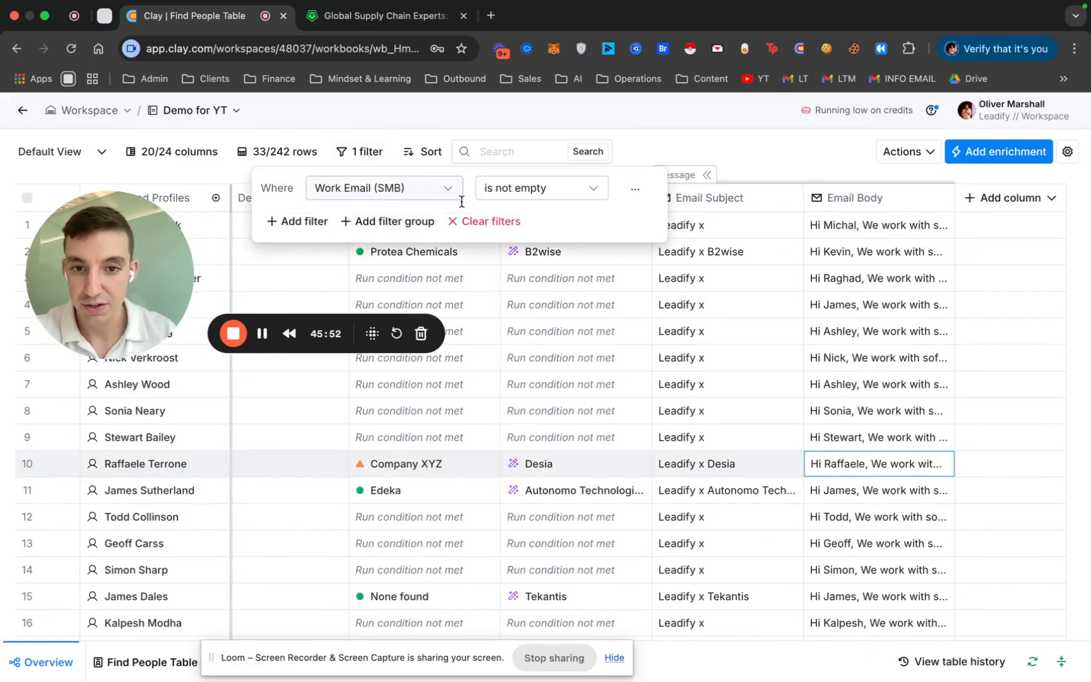
click(319, 219)
click(411, 219)
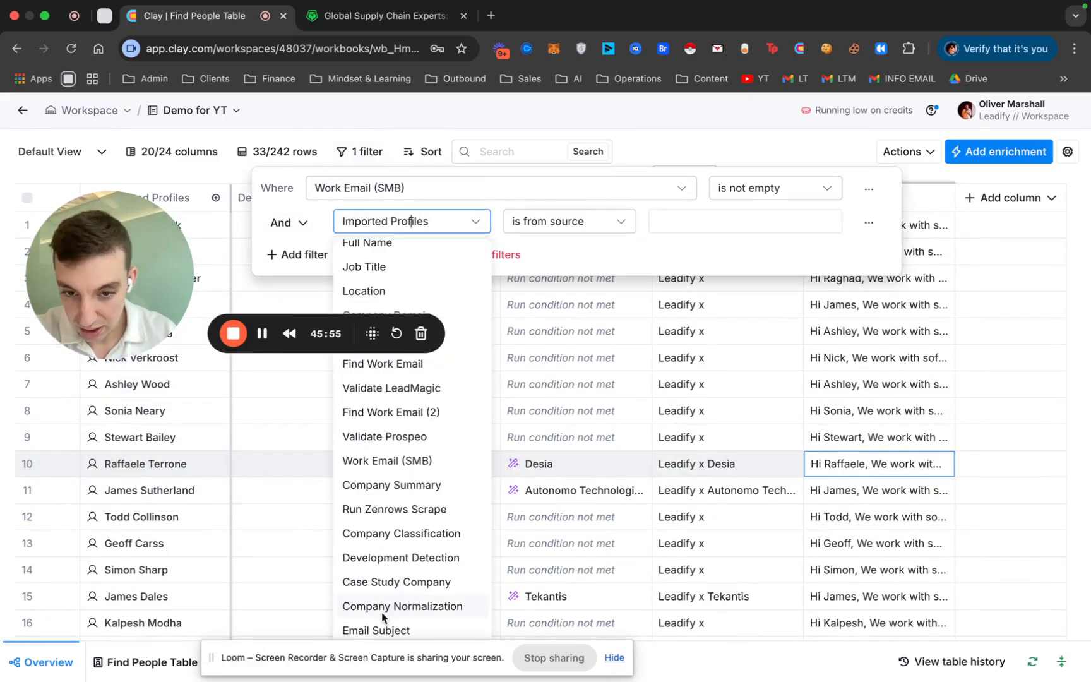
click(396, 582)
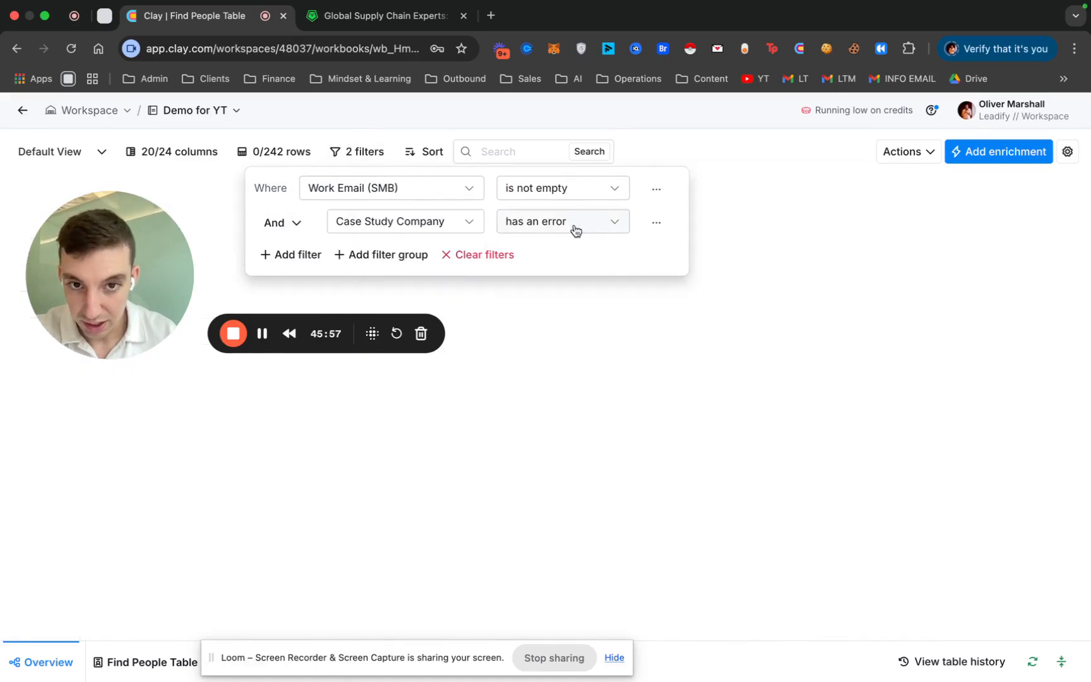
click(579, 231)
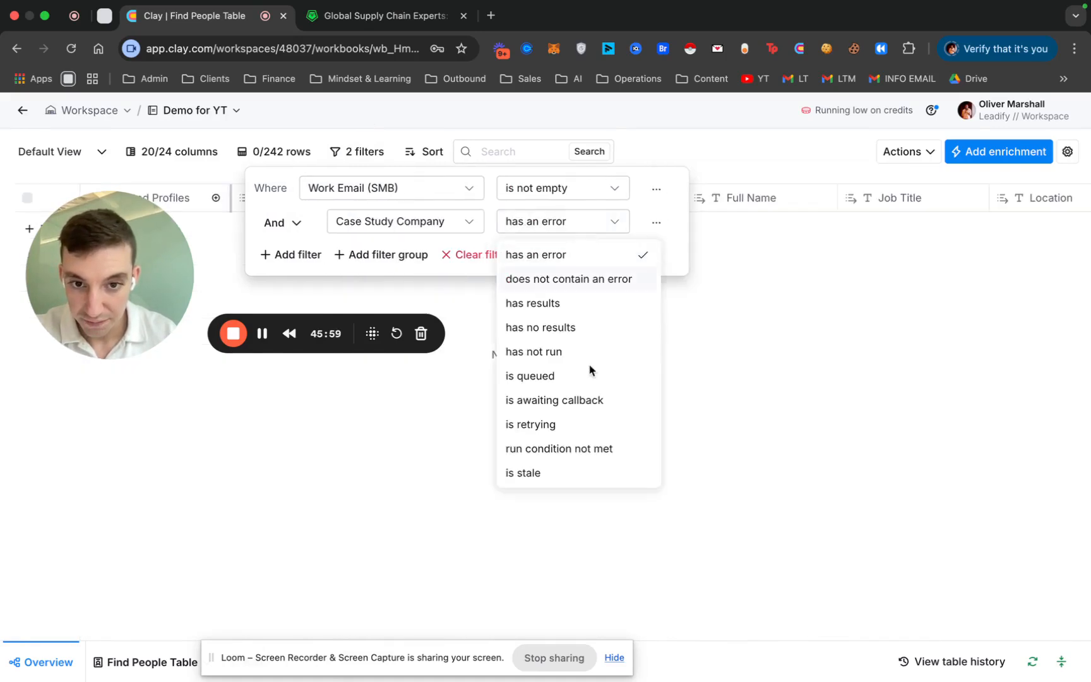
click(579, 308)
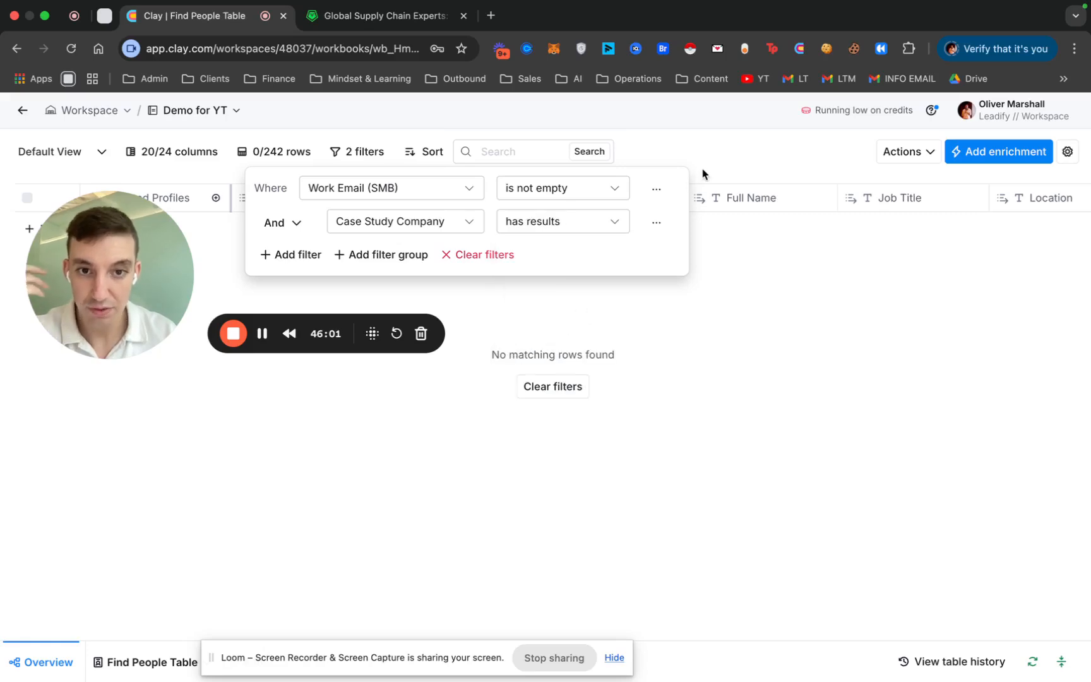
click(701, 171)
scroll(679, 376, right, 10)
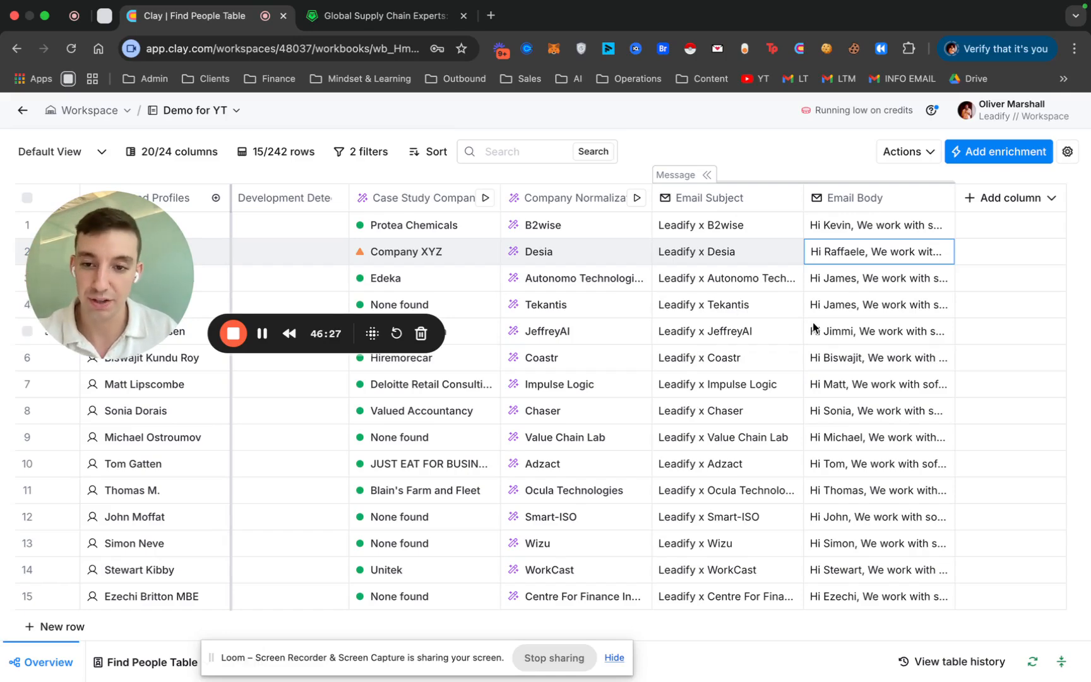
scroll(887, 359, left, 1)
scroll(887, 359, right, 1)
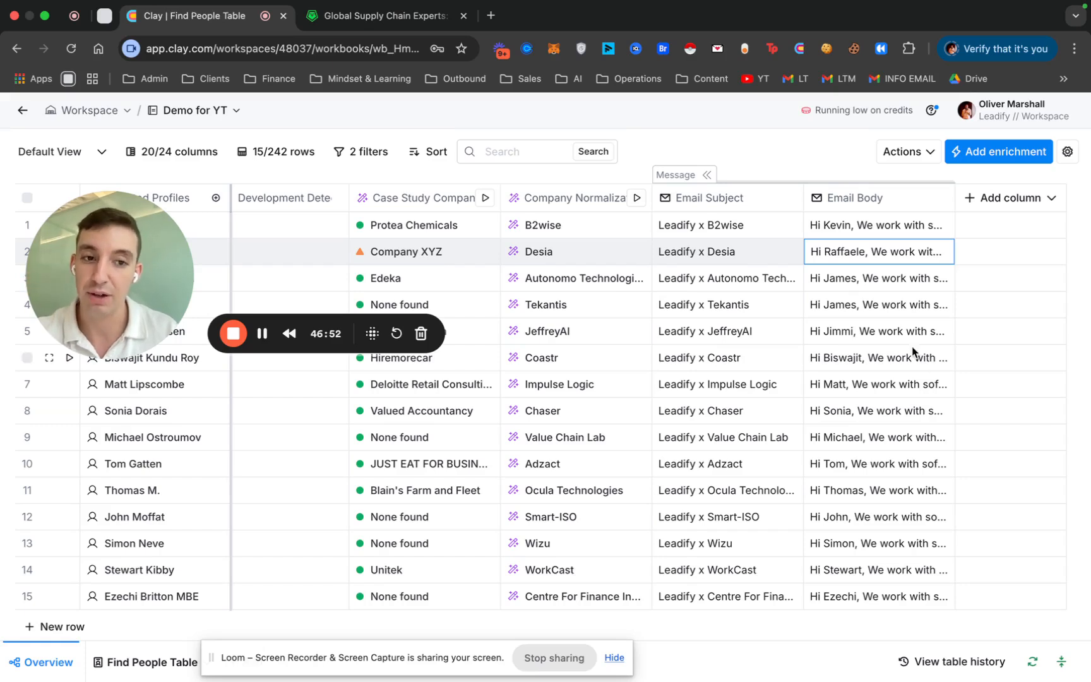
Step: Search the enrichments for "instantly" and choose Instantly's Add Lead to Campaign action
click(998, 157)
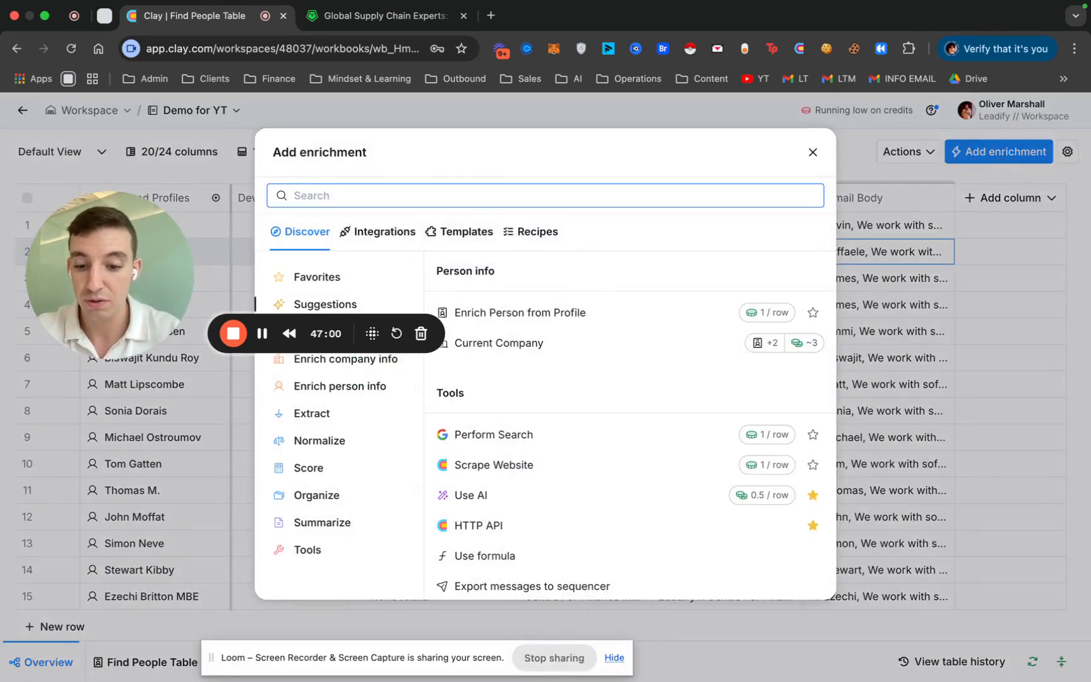
text(instantly)
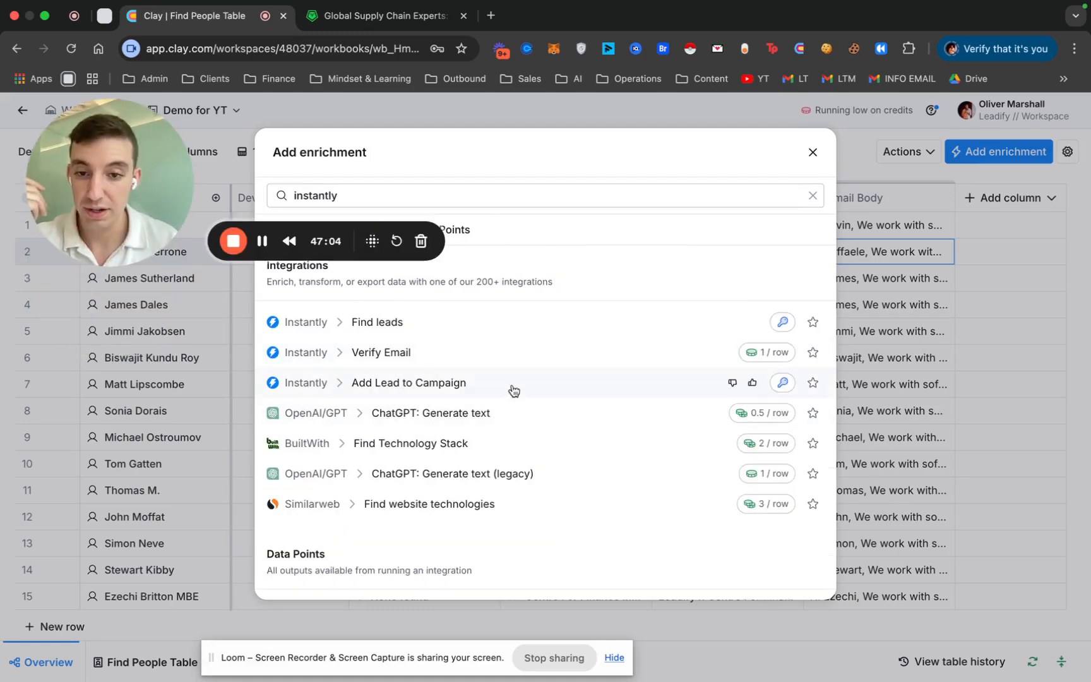
click(763, 378)
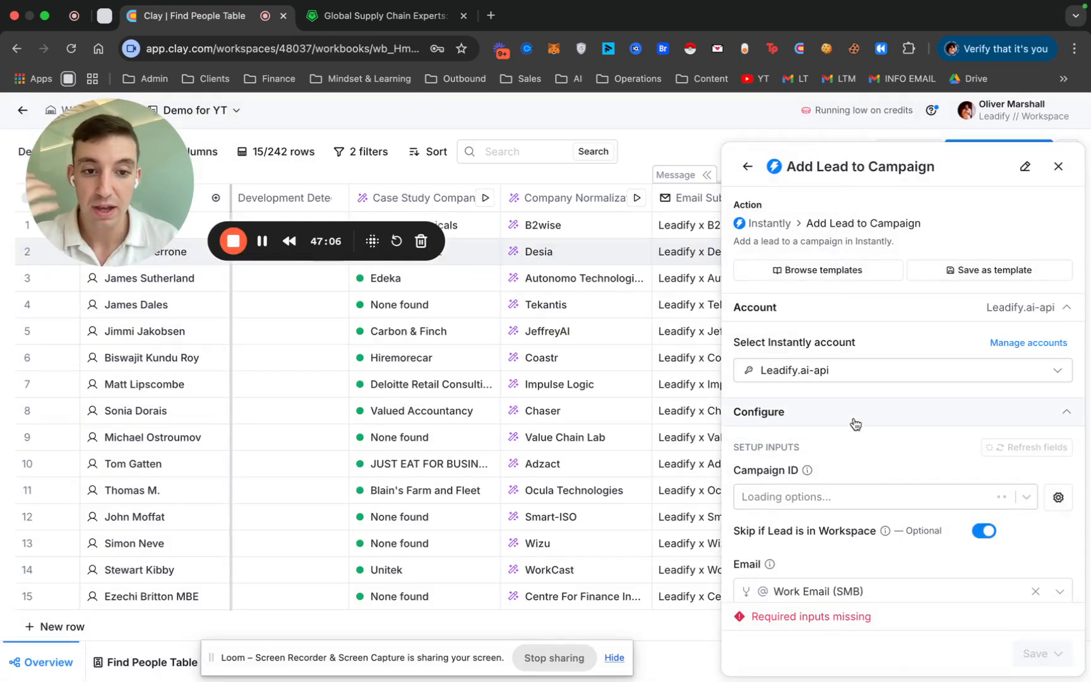
Step: Include the optional First Name, Last Name and Company Name fields in the lead setup inputs
scroll(766, 303, down, 1)
scroll(849, 373, down, 1)
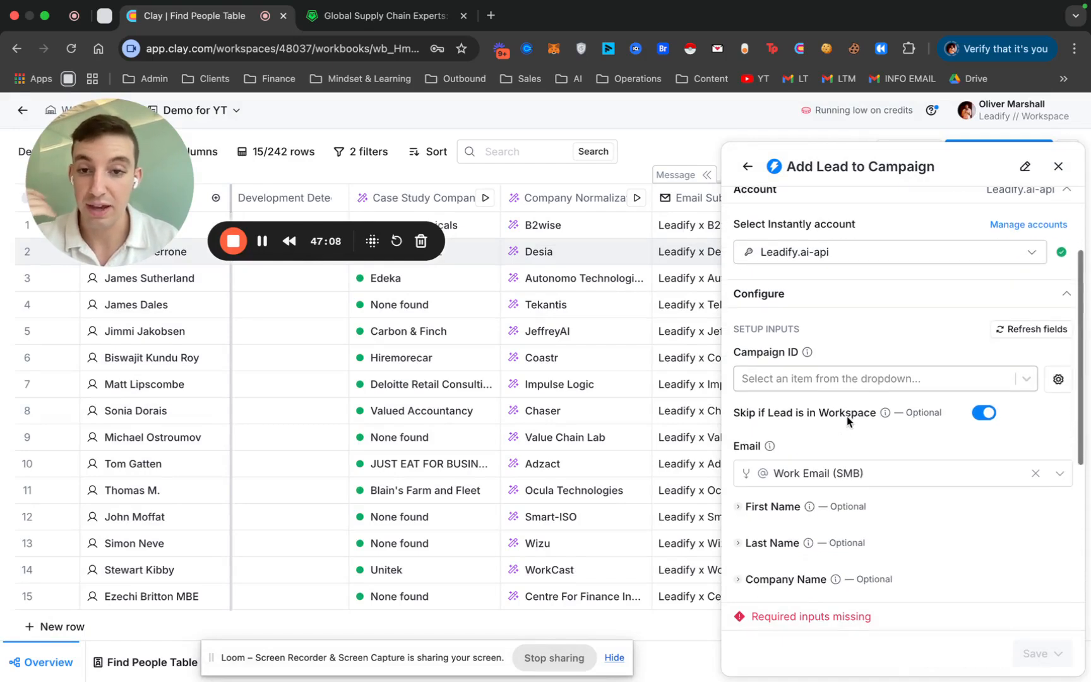
scroll(846, 418, down, 1)
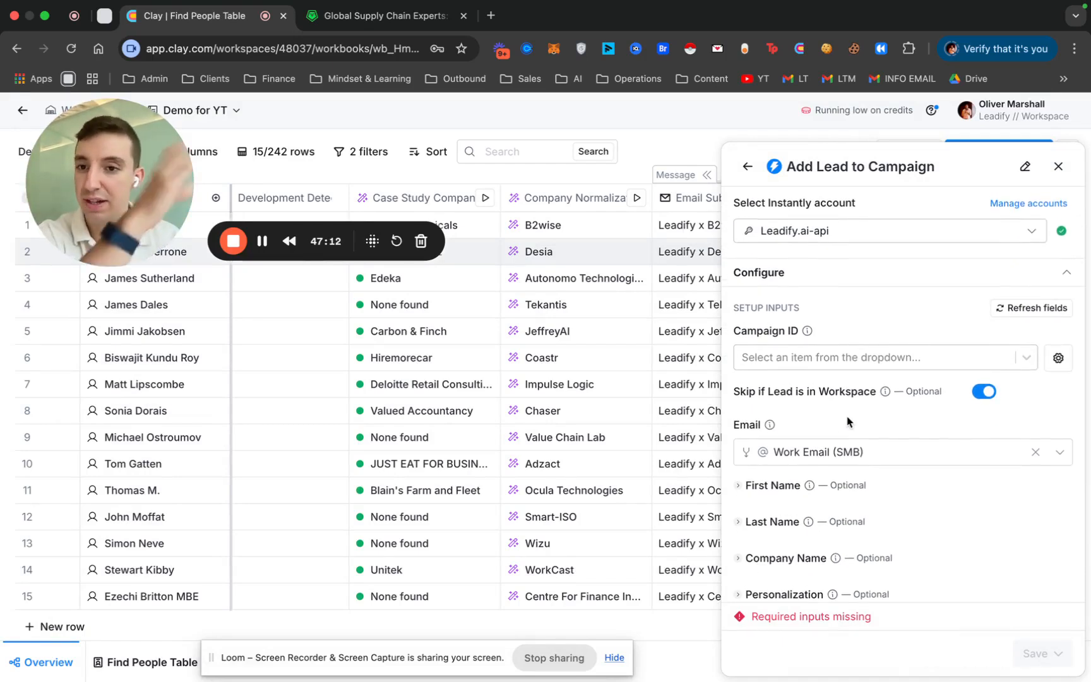
scroll(895, 434, down, 1)
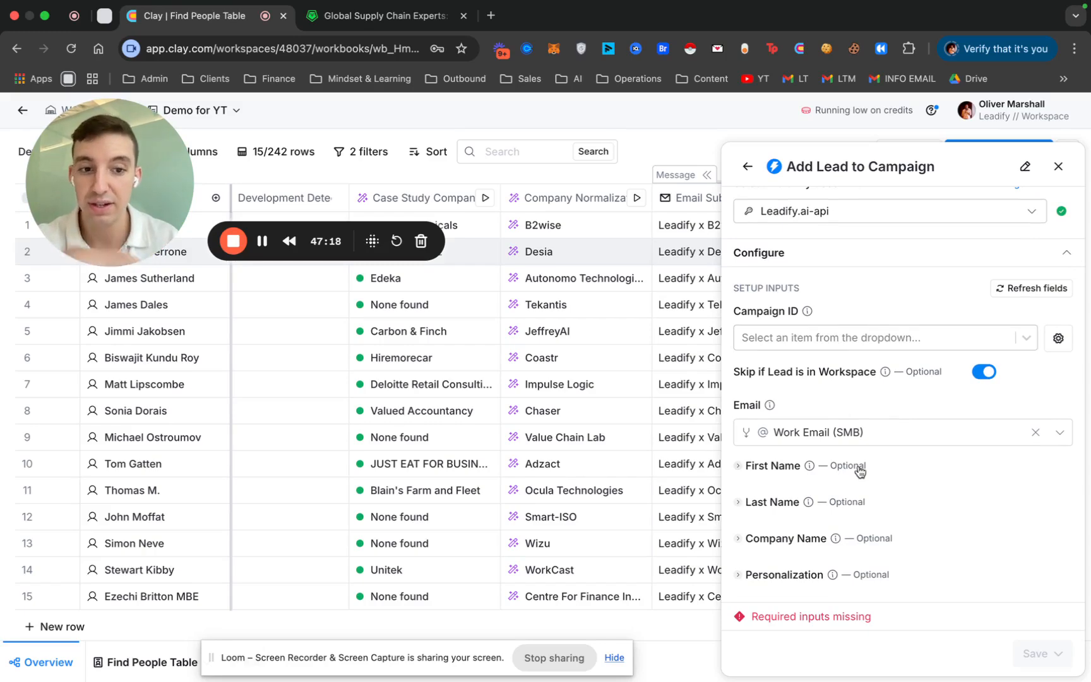
click(777, 467)
scroll(783, 435, down, 5)
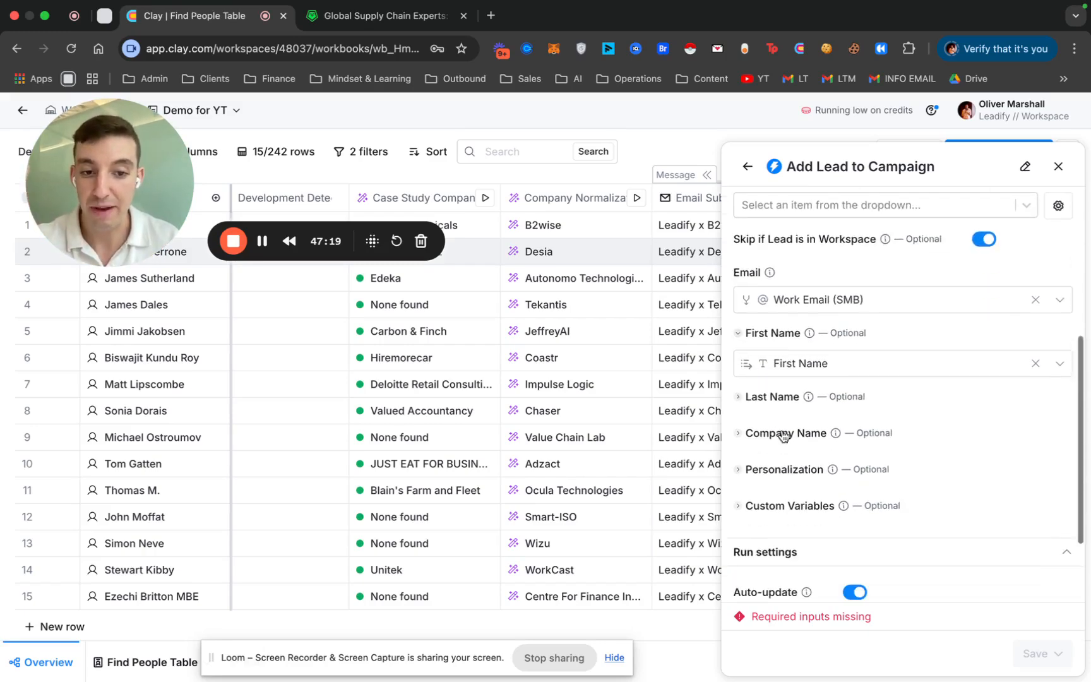
click(773, 396)
click(778, 465)
scroll(820, 441, down, 4)
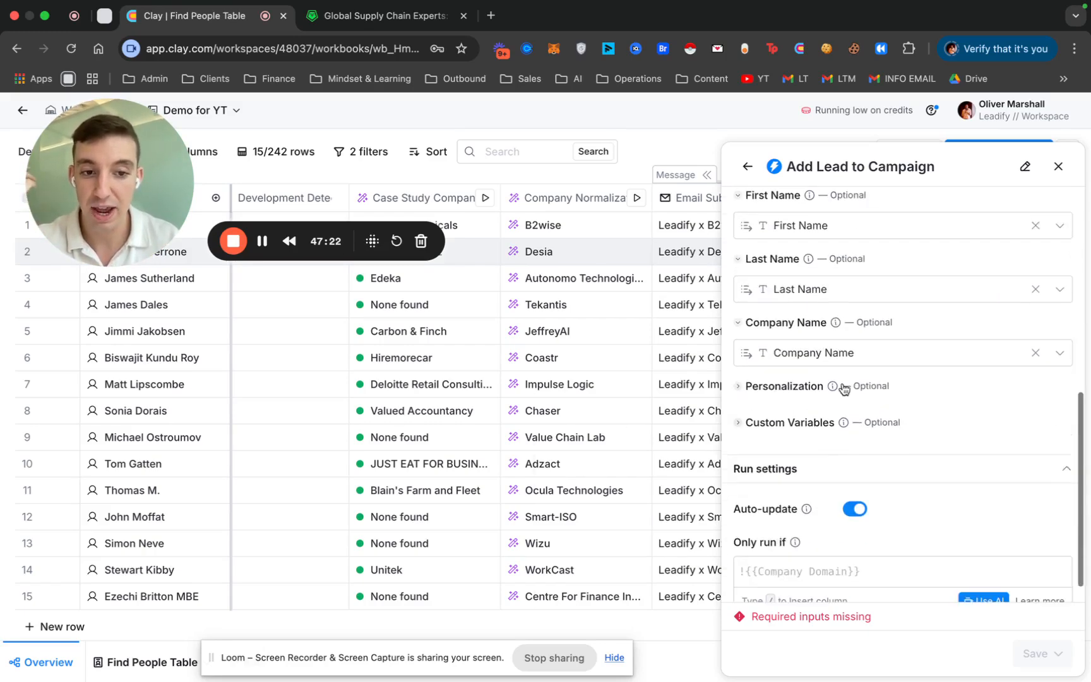
Step: Map the lead's Company Name to the Company Normalization response
click(836, 353)
scroll(836, 495, down, 8)
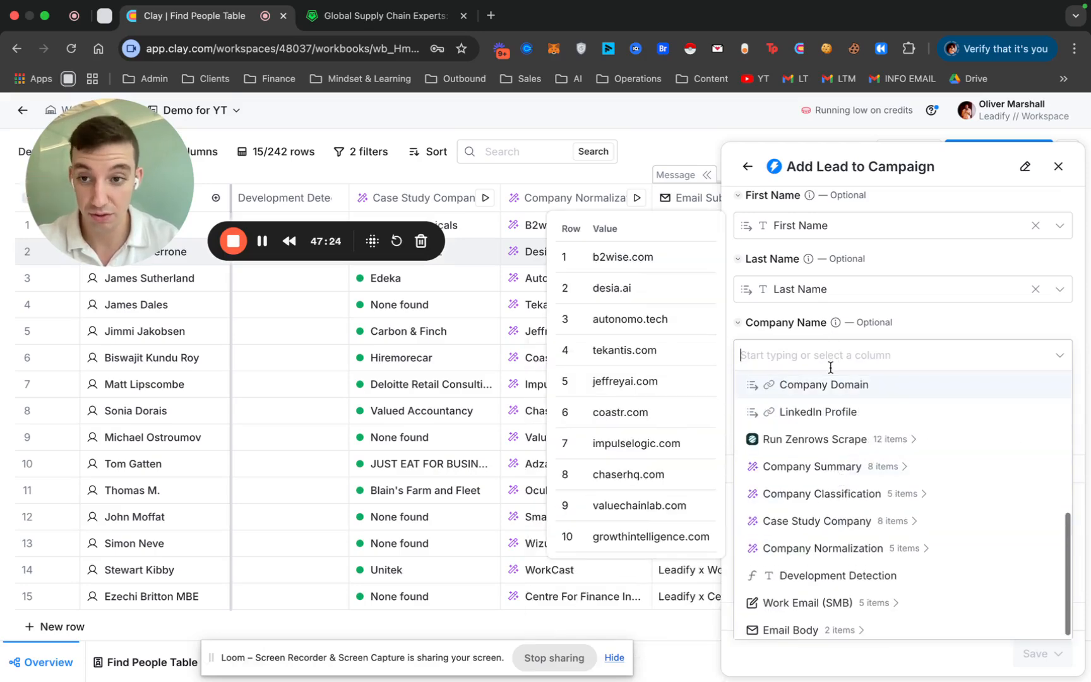
click(873, 550)
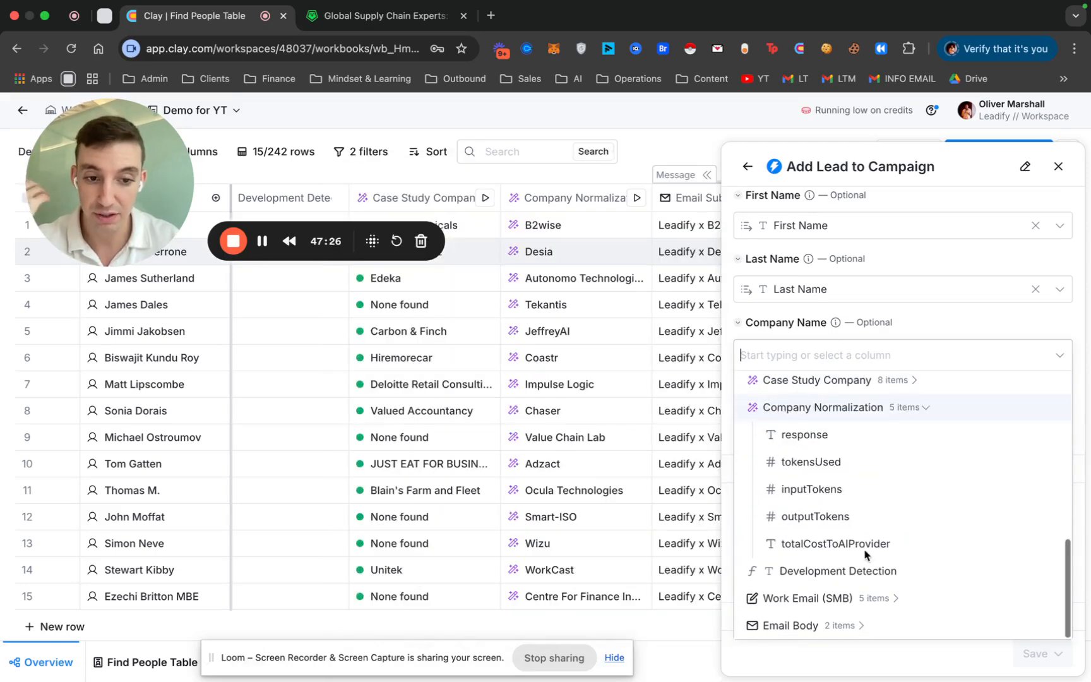
click(839, 441)
scroll(840, 443, down, 2)
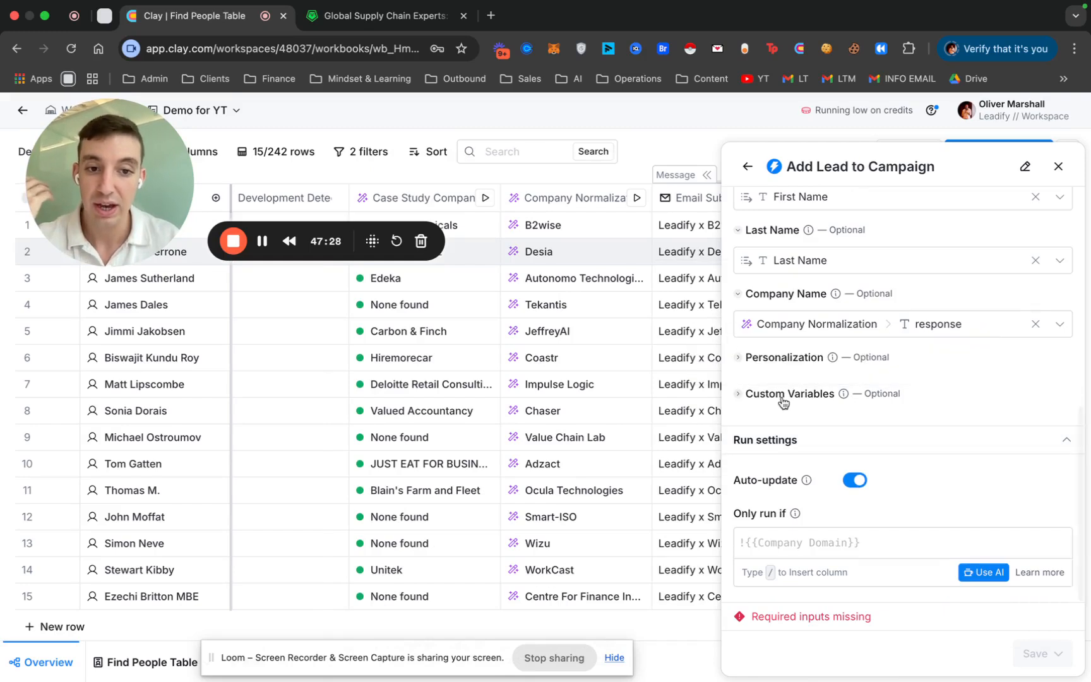
Step: Add a custom variable named Case Study to the lead setup and map it to the Case Study Company response
click(821, 395)
click(787, 420)
triple_click(787, 420)
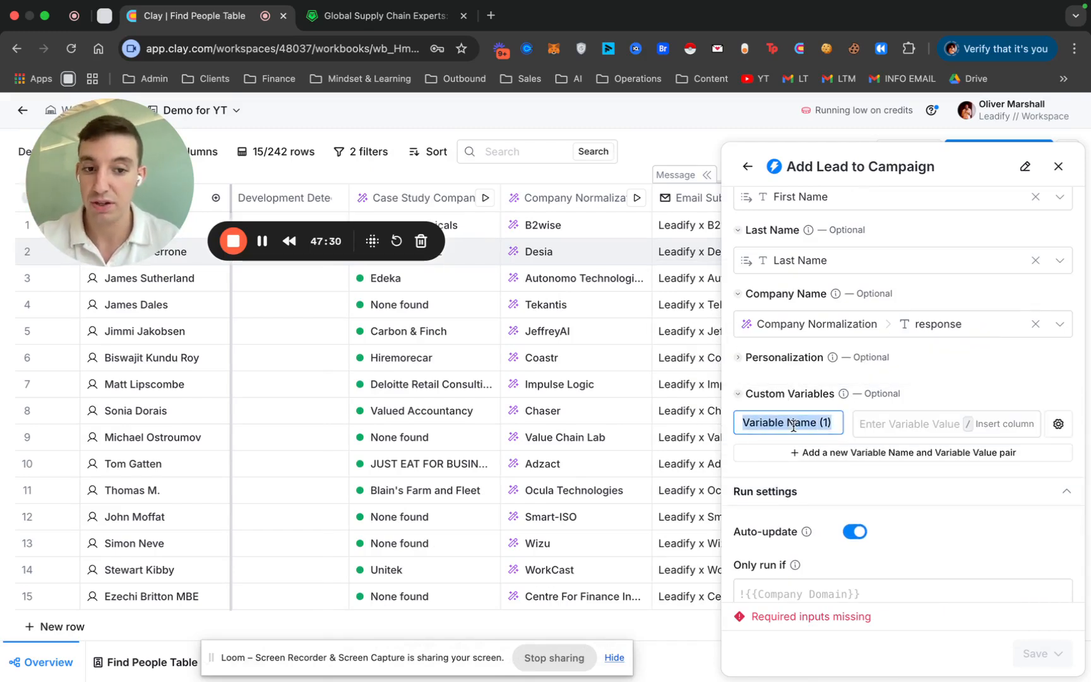
text(Case Study)
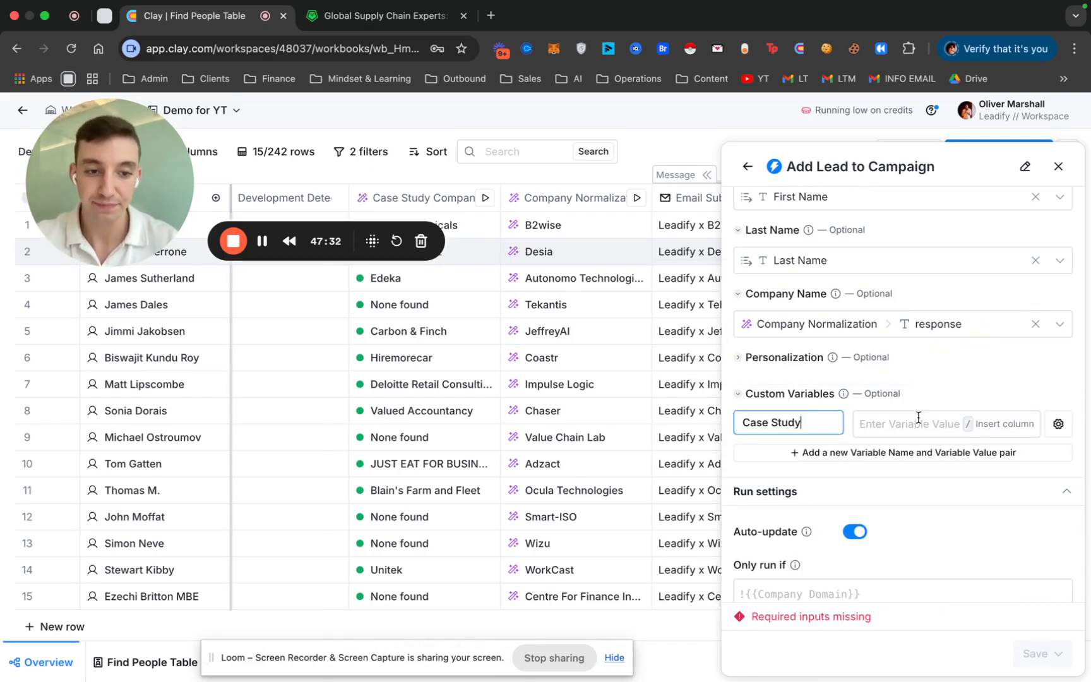
click(917, 421)
text(/)
scroll(909, 571, down, 4)
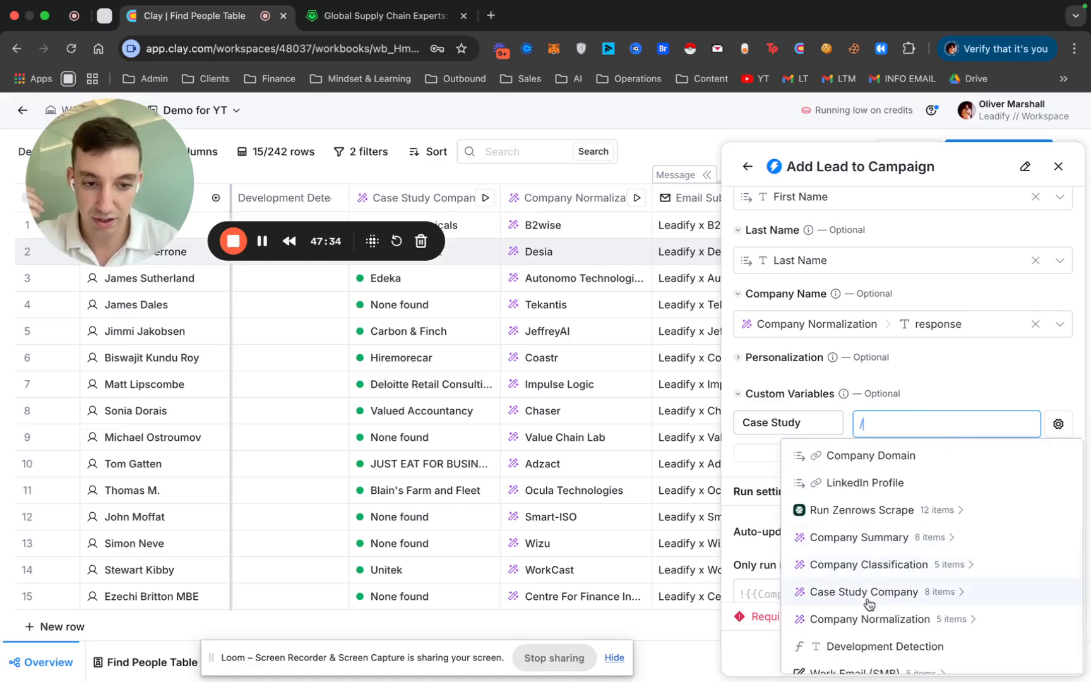
click(866, 593)
click(866, 507)
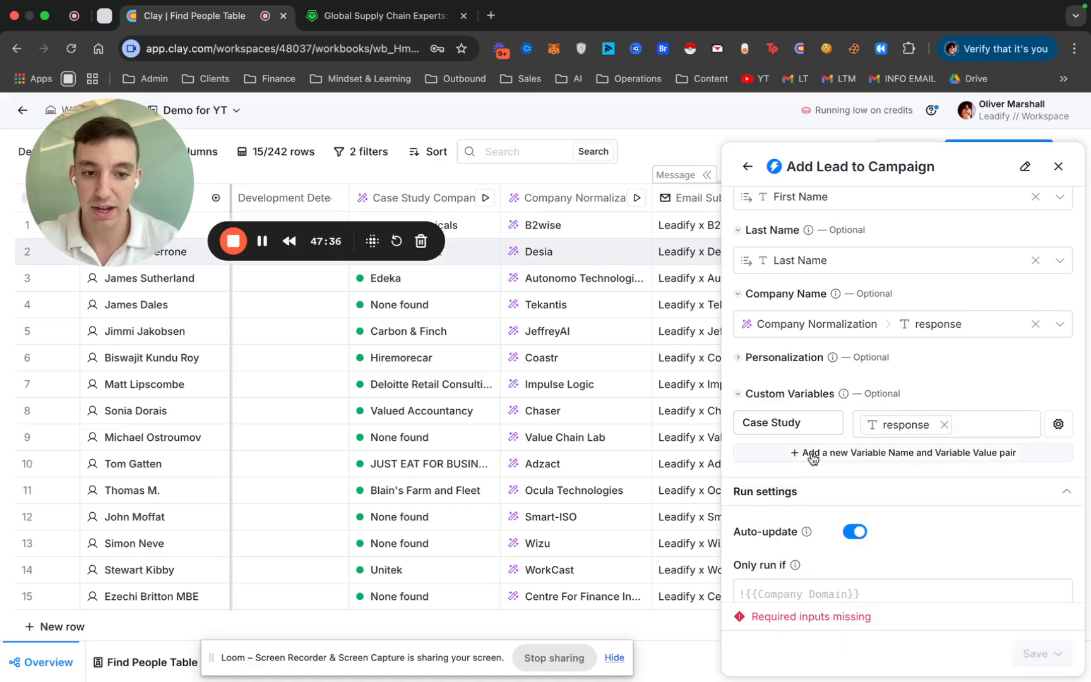
Step: Add a second custom variable named Domain and map it to the Company Domain column
click(773, 468)
click(772, 456)
triple_click(772, 456)
text(Domain)
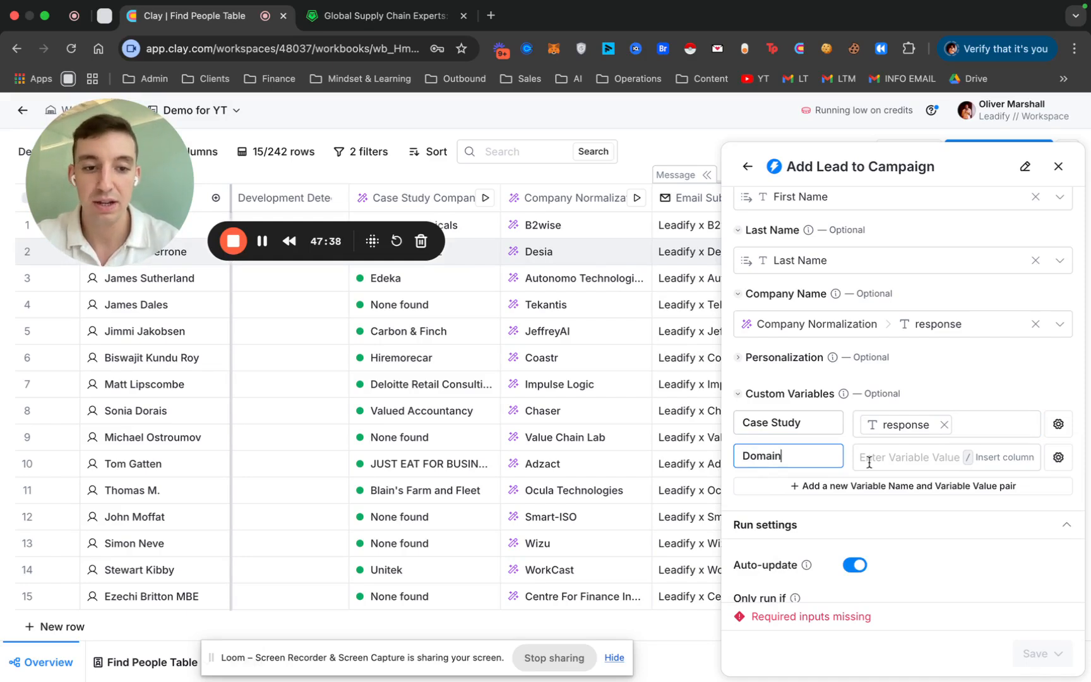
click(901, 452)
text(domain)
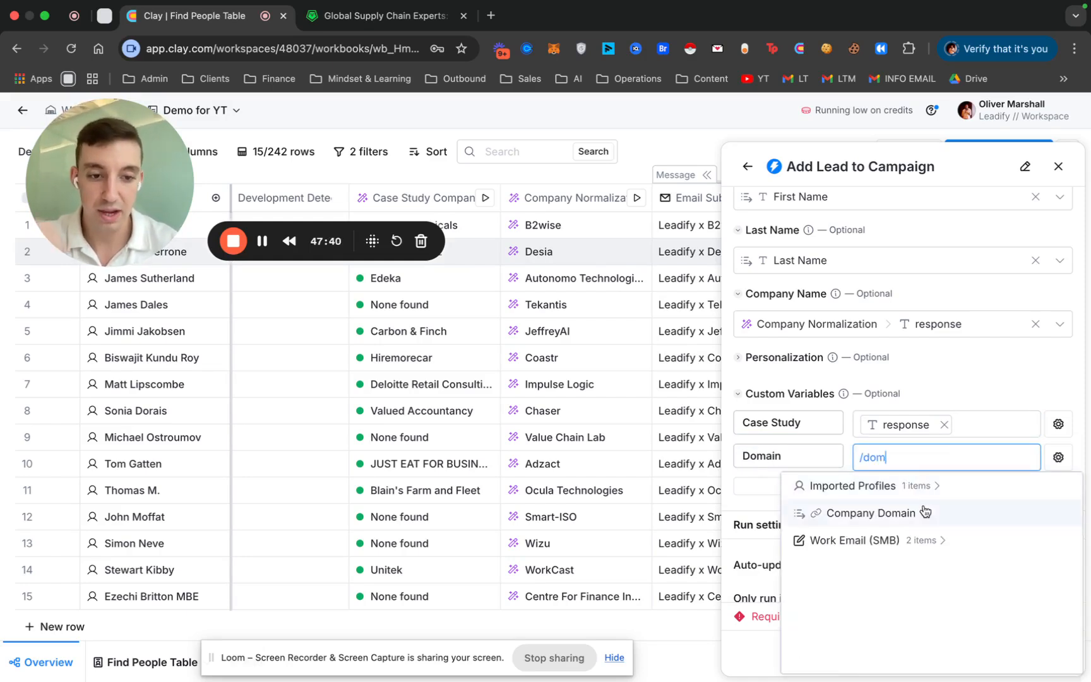
click(871, 512)
Step: Add a third custom variable named Linkedin and map it to the LinkedIn Profile column
click(811, 485)
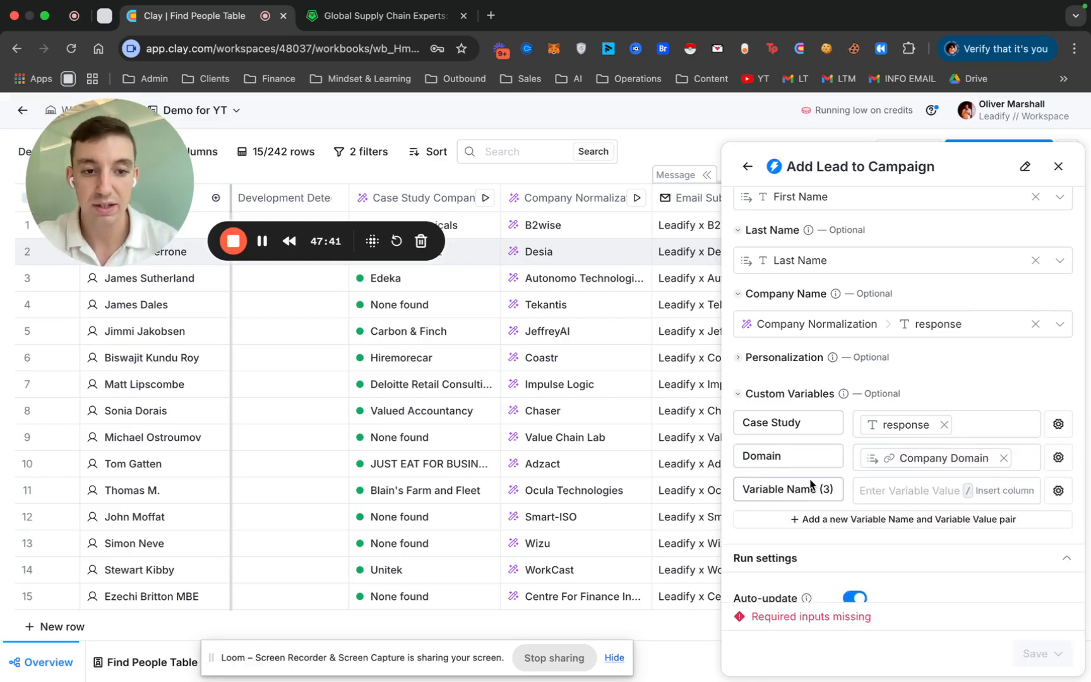
triple_click(778, 492)
text(Linkedin)
click(915, 484)
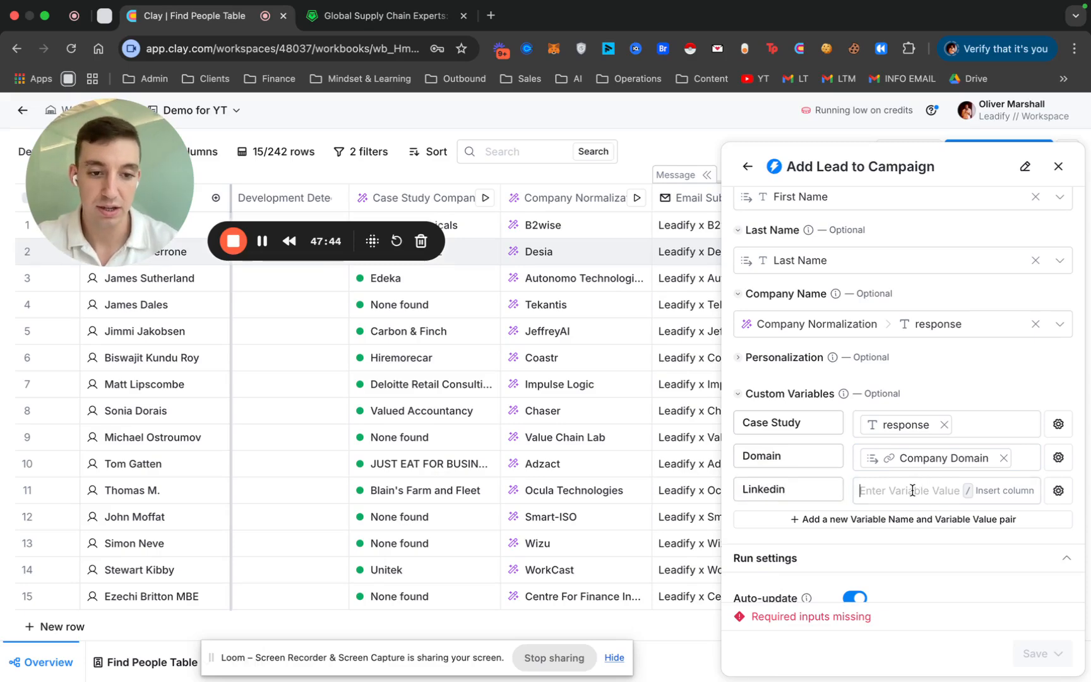
text(/link)
click(908, 519)
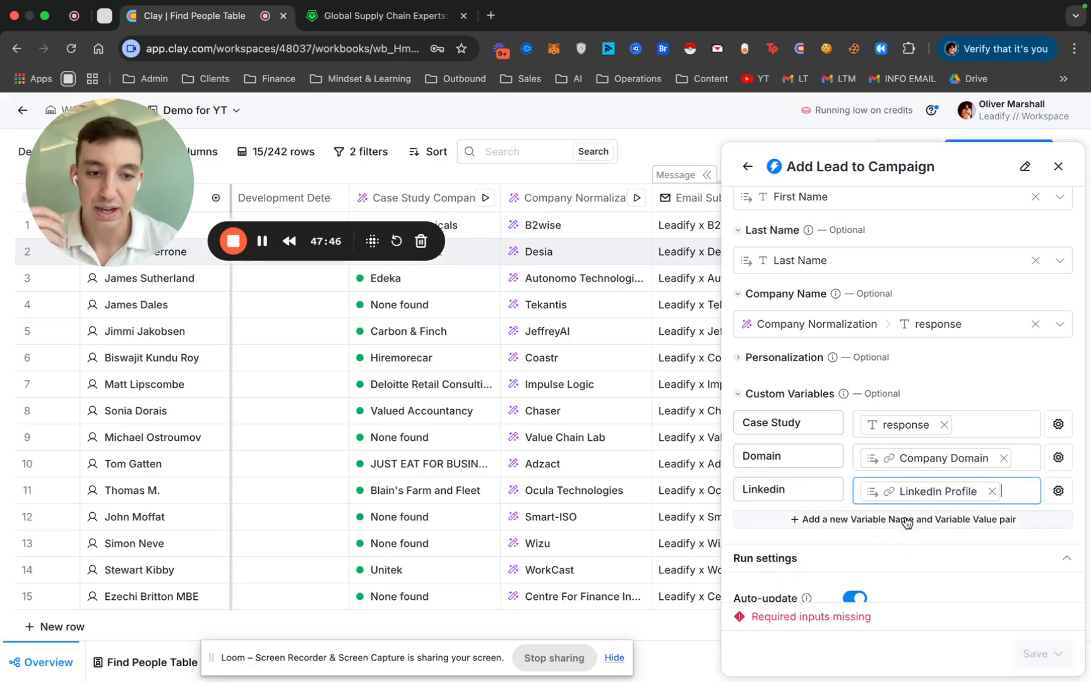
Step: Check the Add Lead to Campaign setup from Campaign ID to run settings, then close it and save the changes
scroll(907, 522, down, 3)
scroll(983, 462, up, 10)
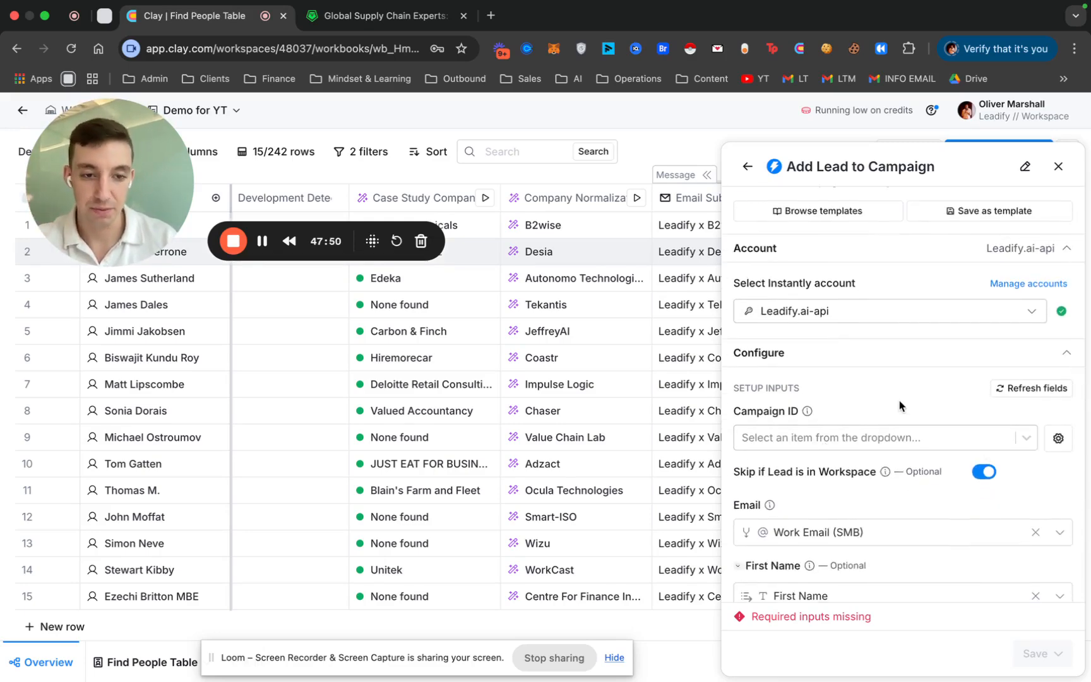
scroll(899, 400, down, 10)
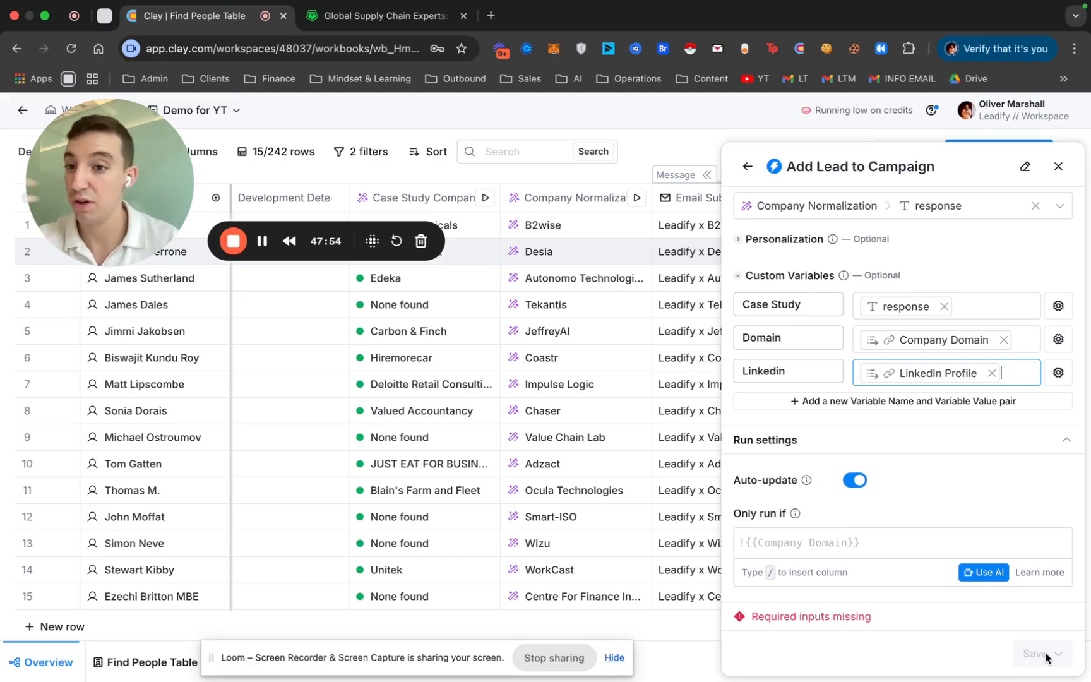
click(1059, 168)
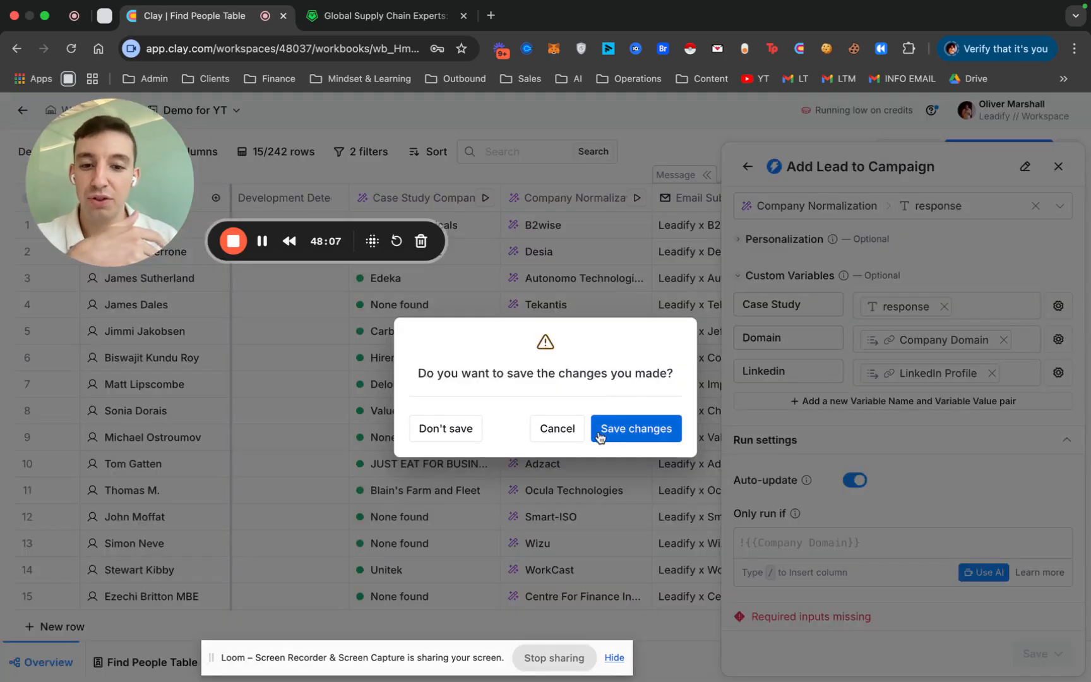
click(653, 448)
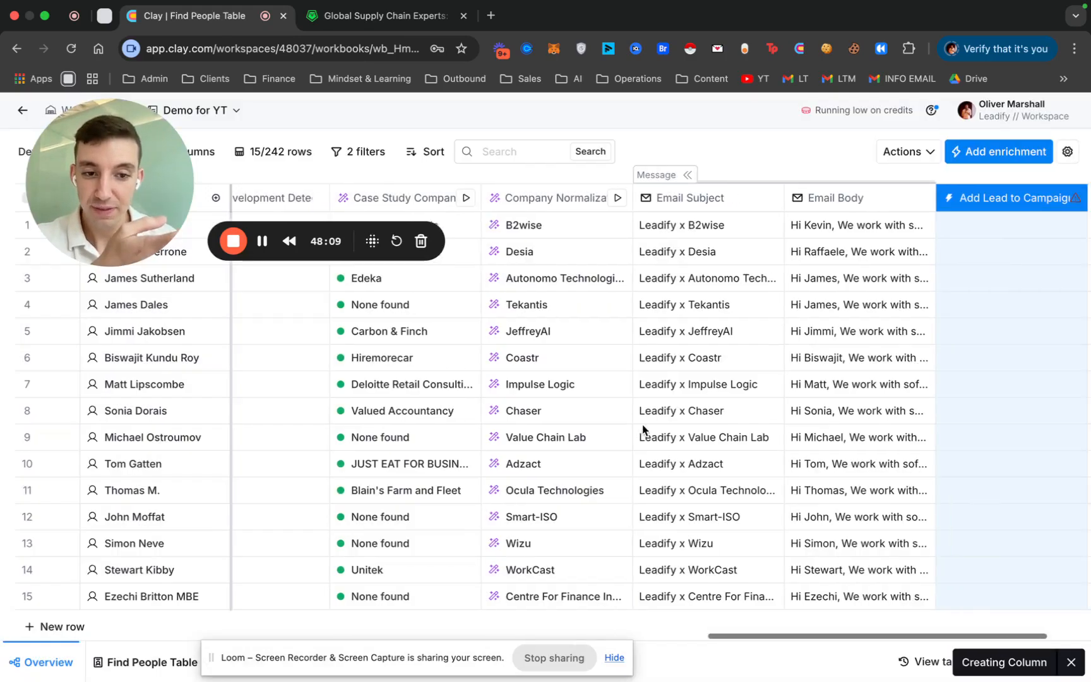
Step: Review the finished table's columns from the lead details through work emails, scraping, classification and case studies to the email messages and campaign column
click(730, 379)
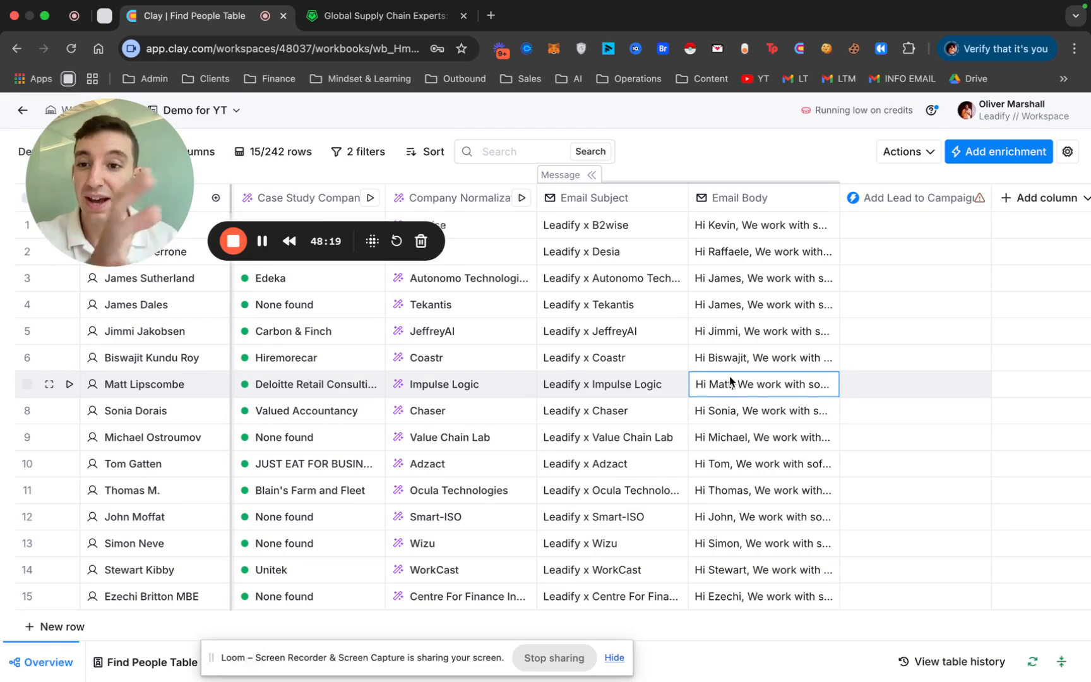
scroll(729, 375, left, 10)
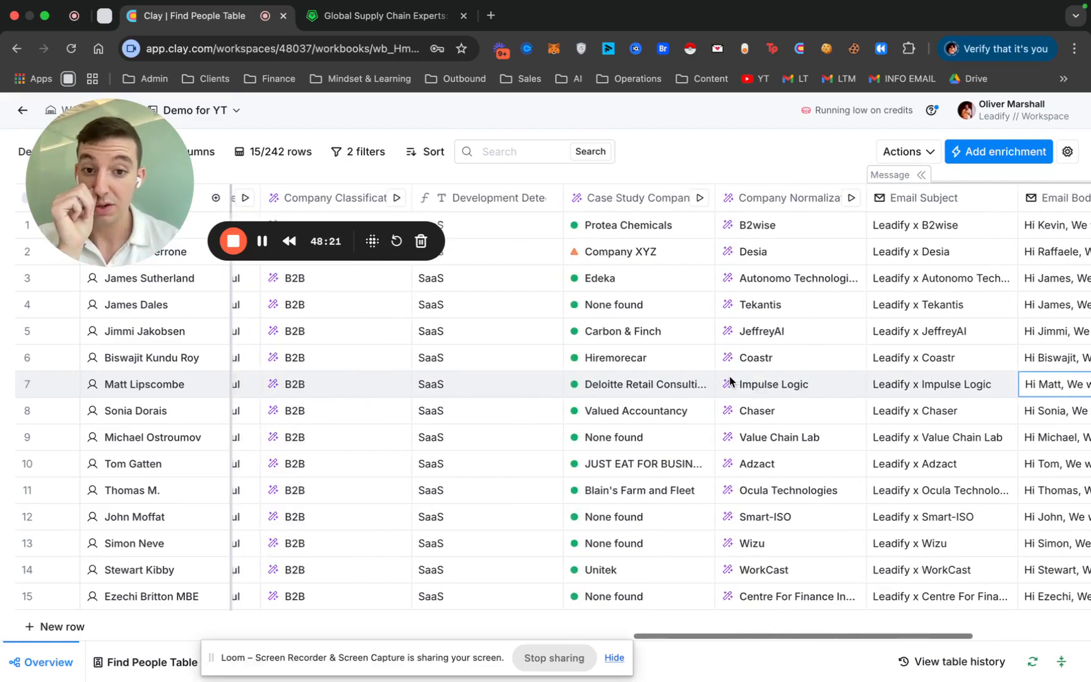
scroll(730, 375, left, 15)
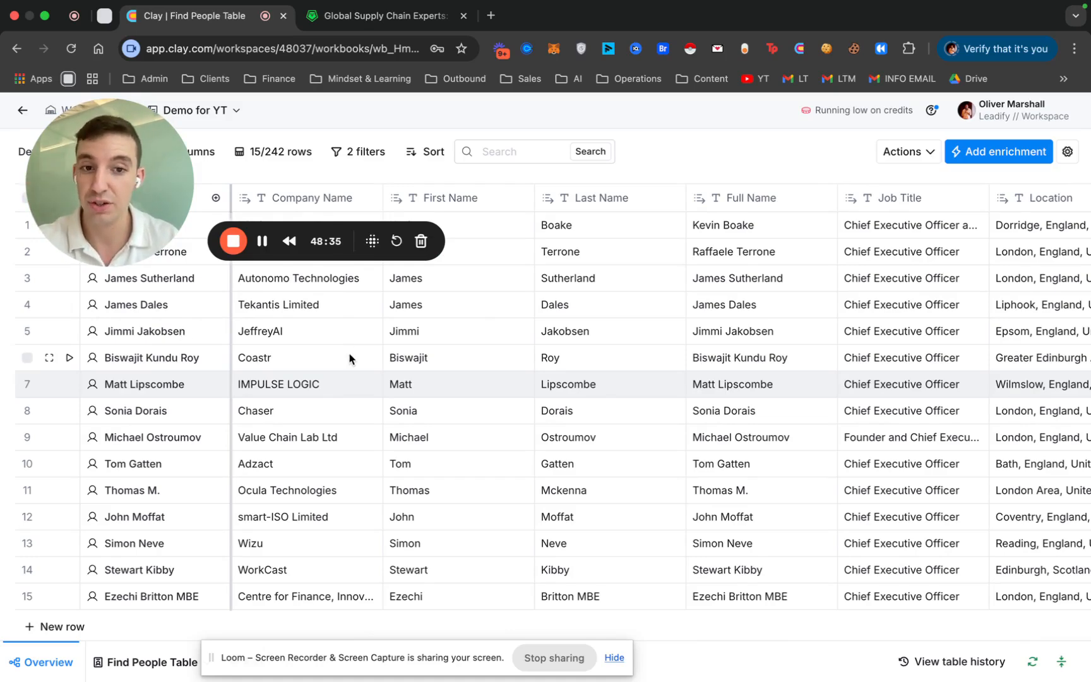
scroll(579, 409, right, 10)
scroll(580, 409, right, 5)
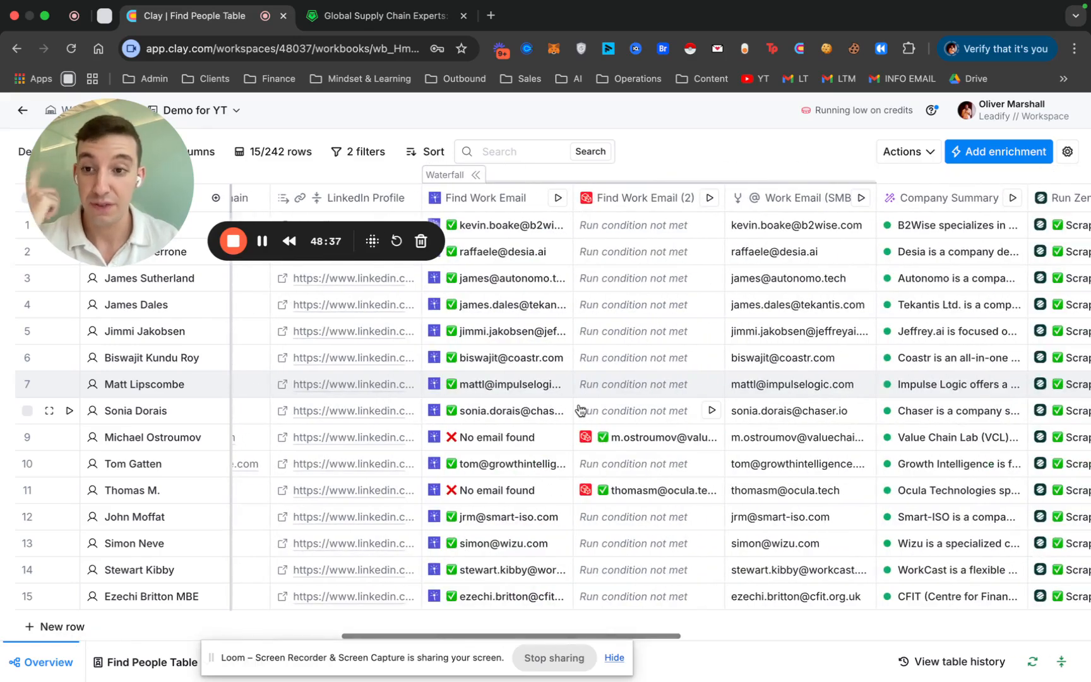
scroll(579, 409, right, 8)
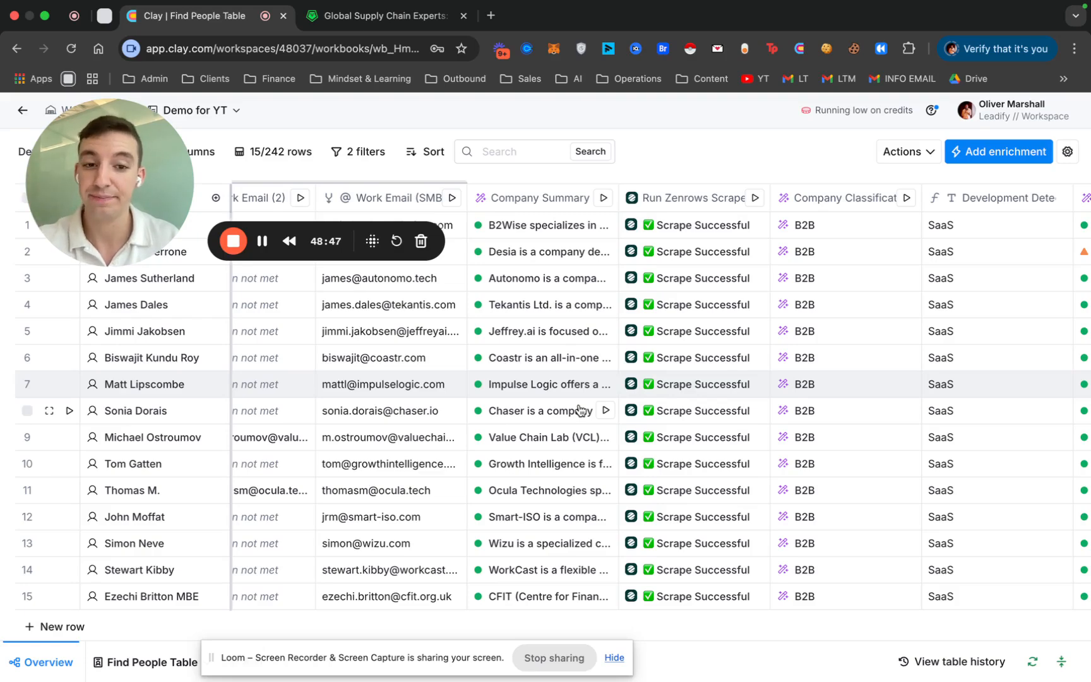
scroll(579, 408, right, 3)
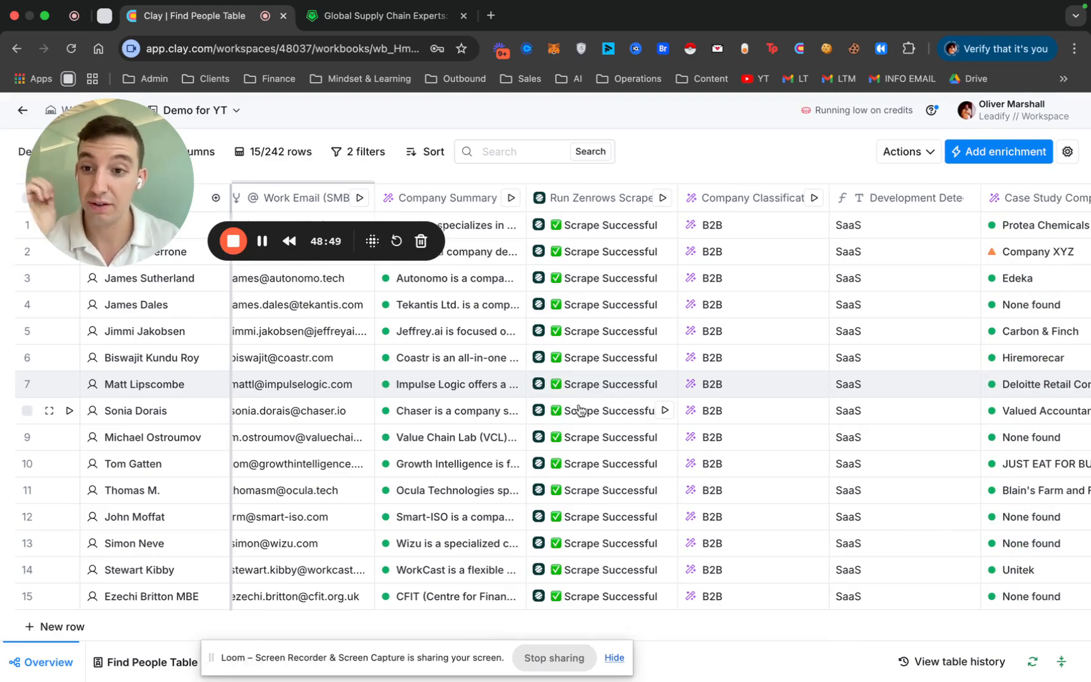
scroll(753, 398, right, 5)
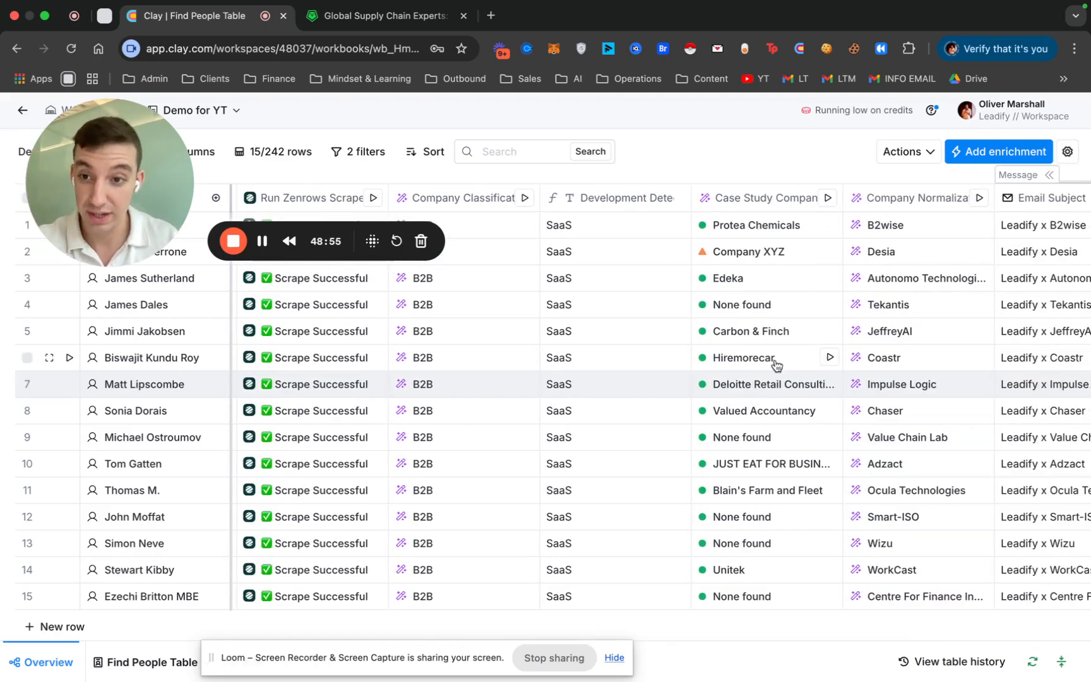
scroll(775, 365, right, 5)
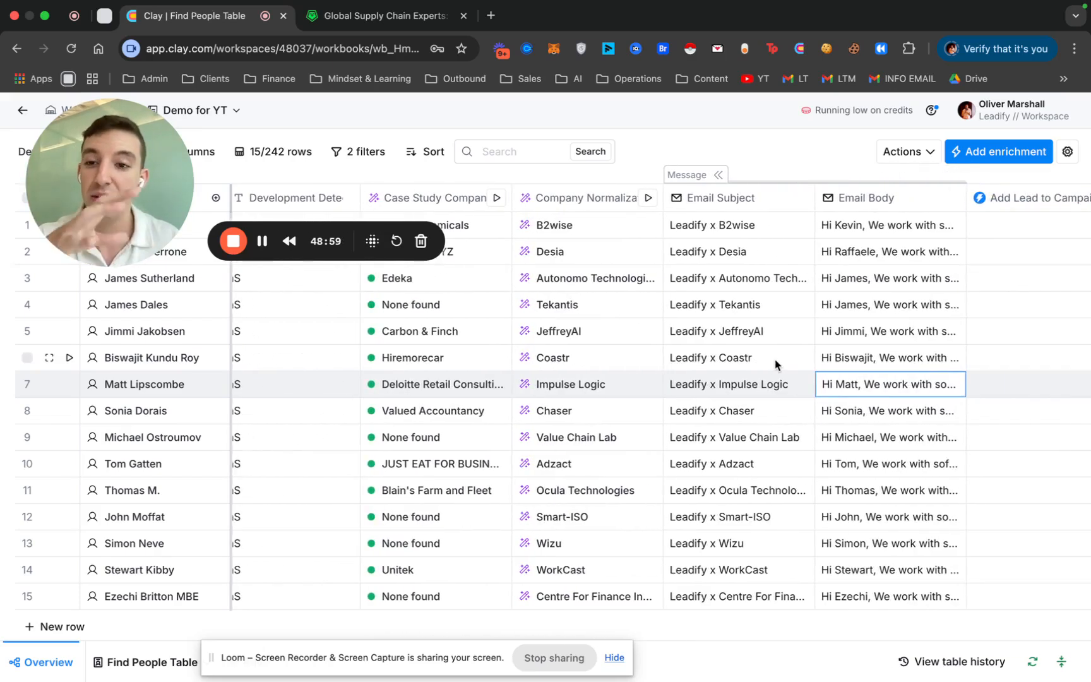
scroll(775, 365, right, 1)
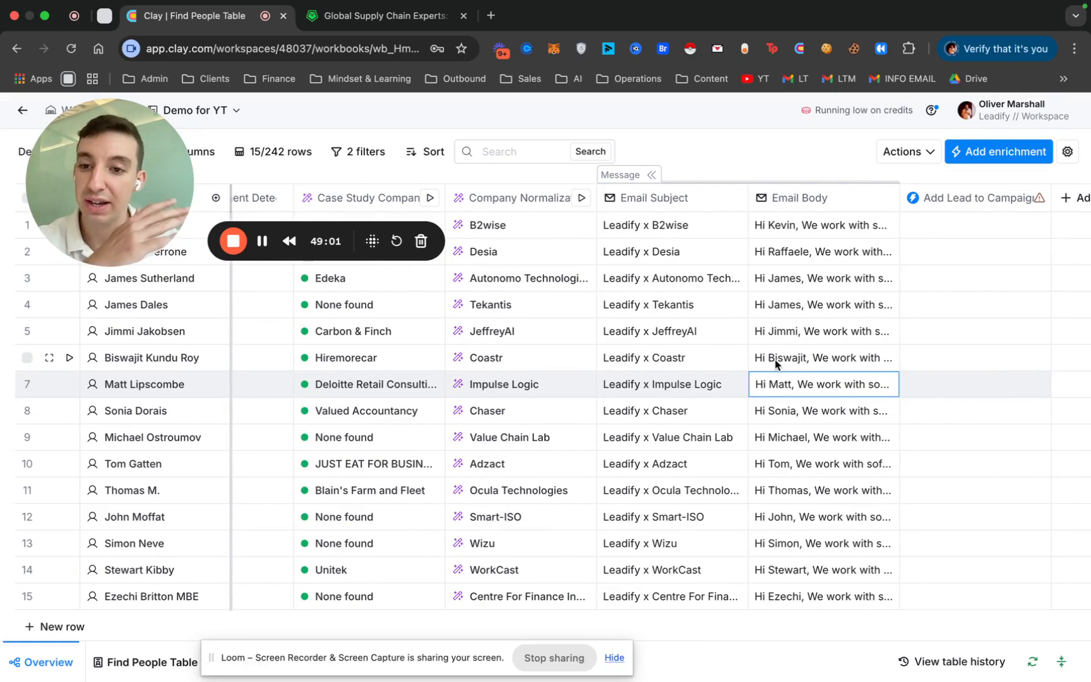